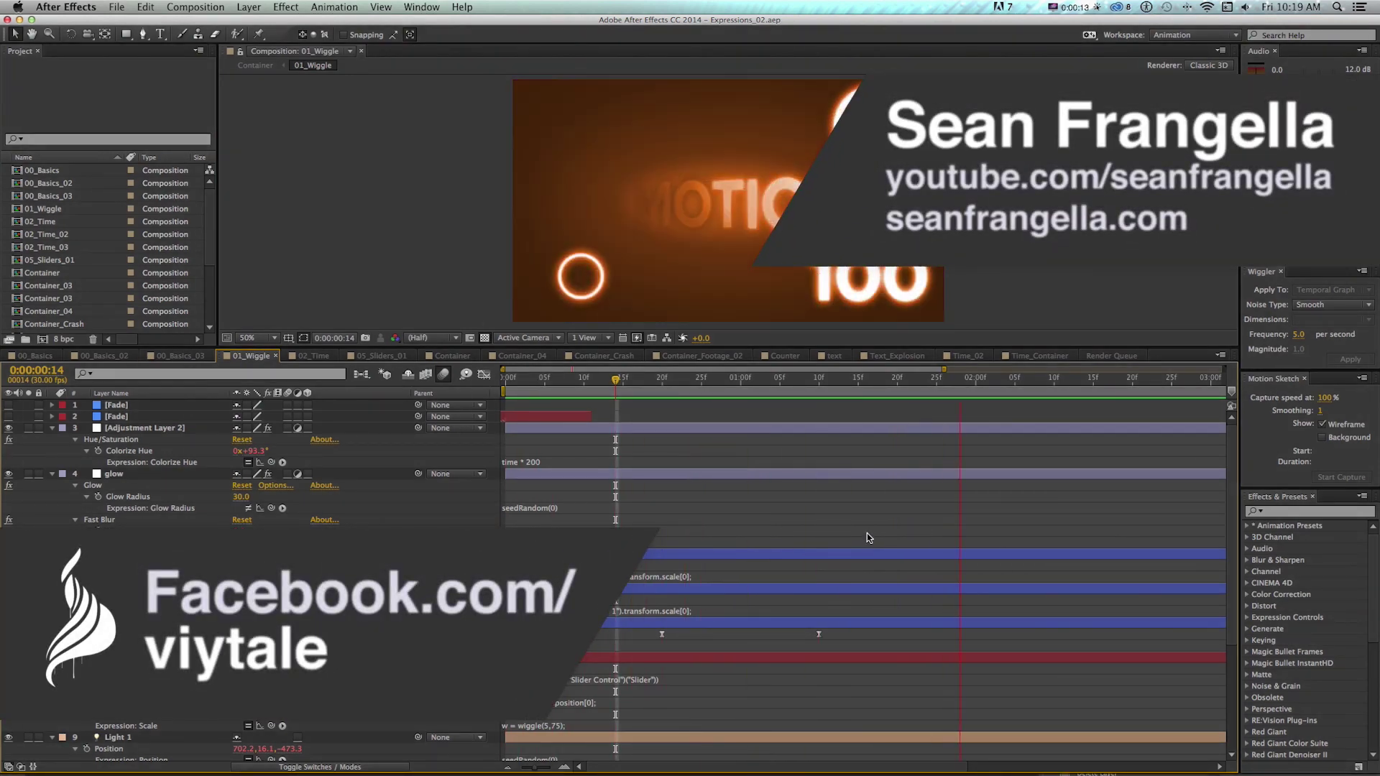
Examine the expression-driven animation and the layers' expressions in the 01_Wiggle composition at several points in time
click(865, 533)
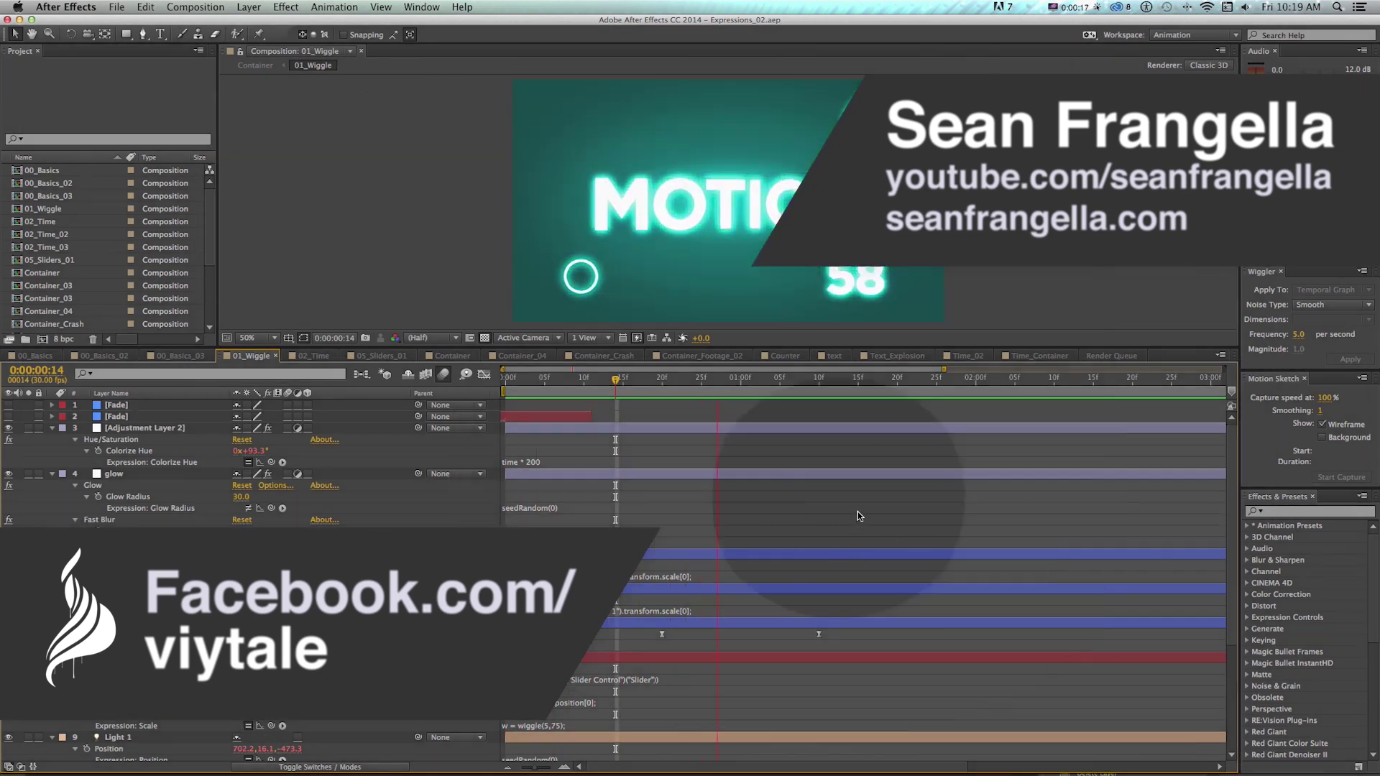
click(555, 385)
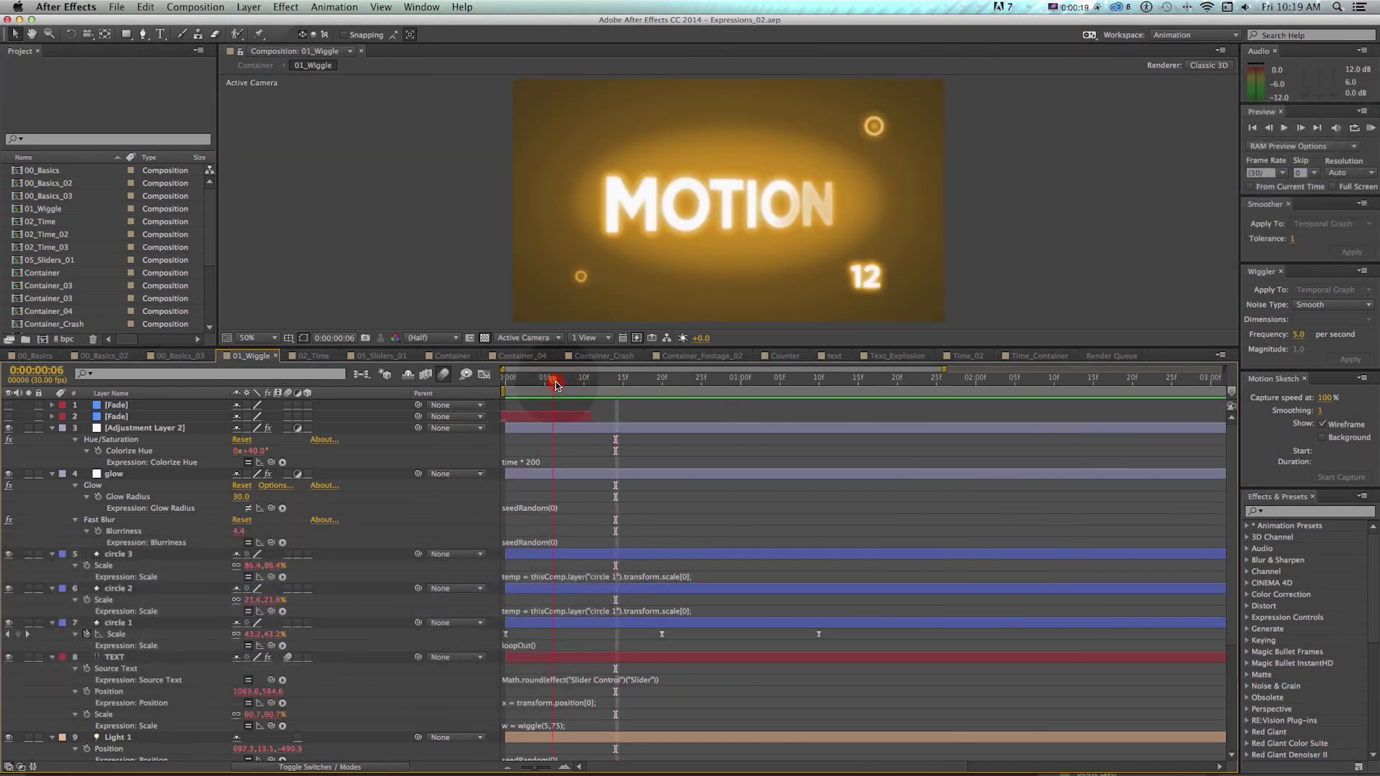
drag(555, 385, 560, 383)
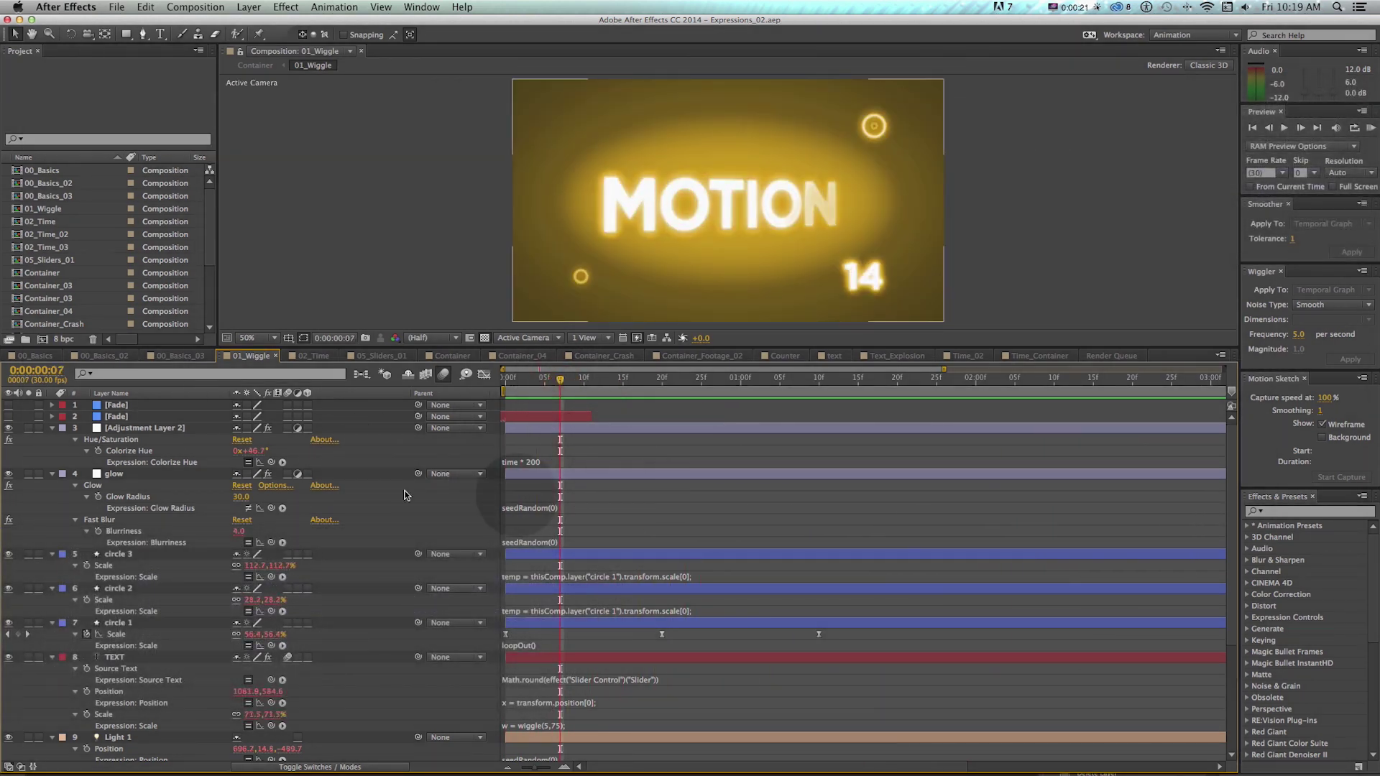
scroll(579, 518, down, 8)
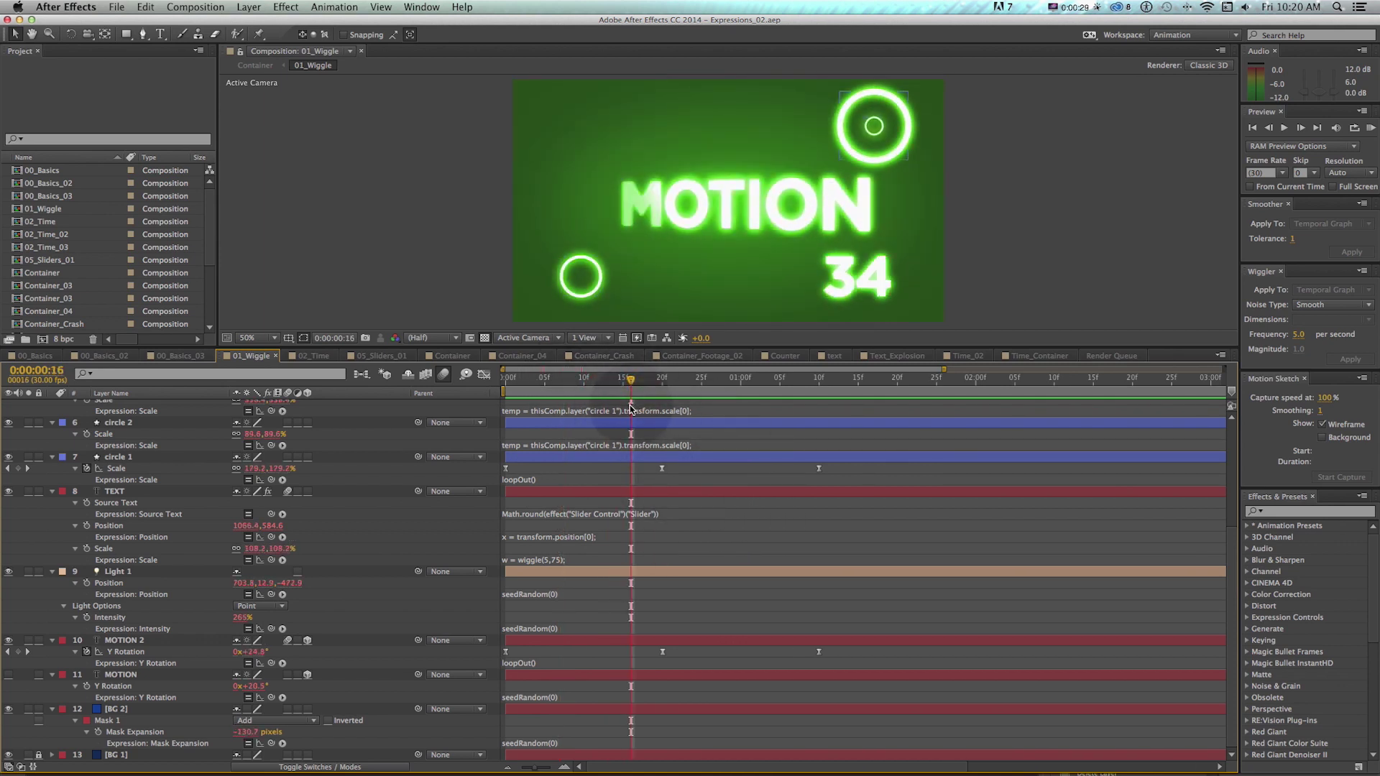
drag(623, 379, 811, 377)
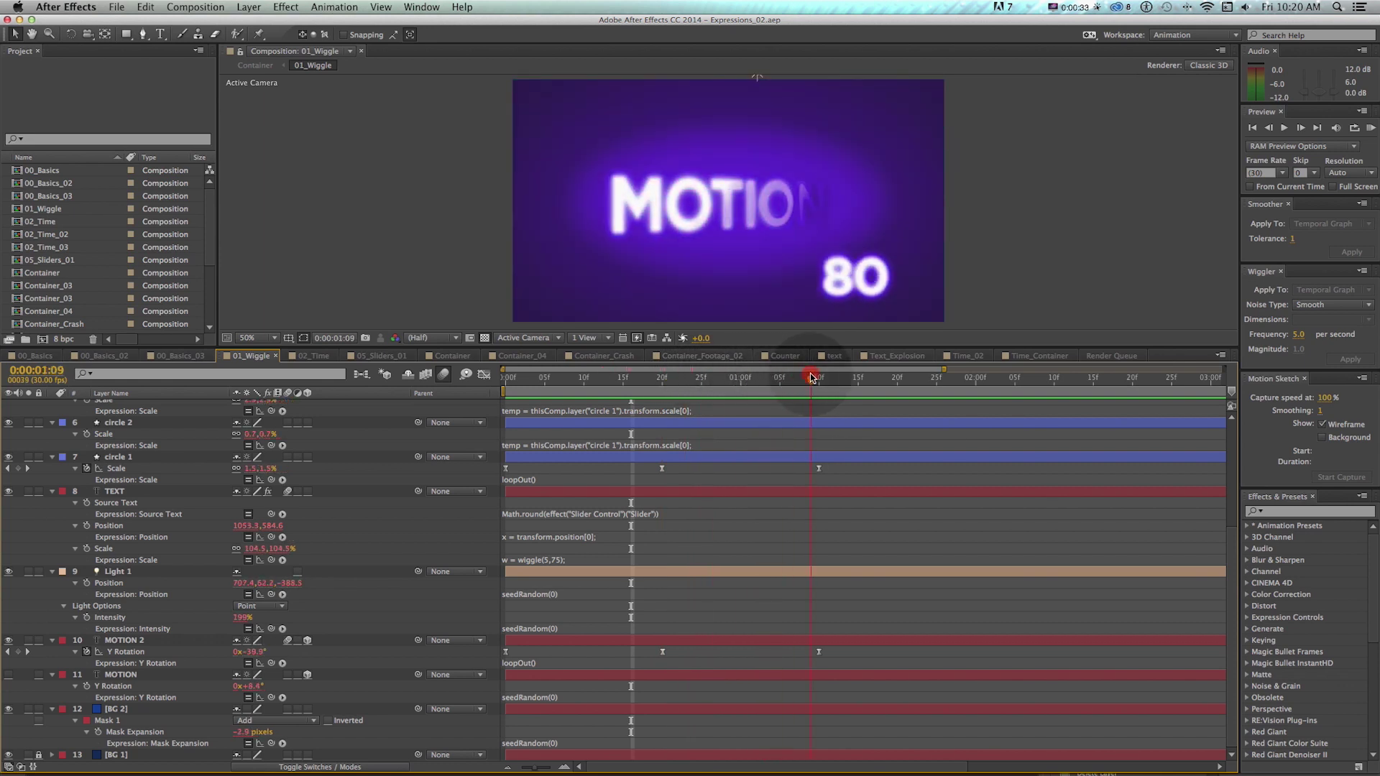
drag(505, 379, 678, 383)
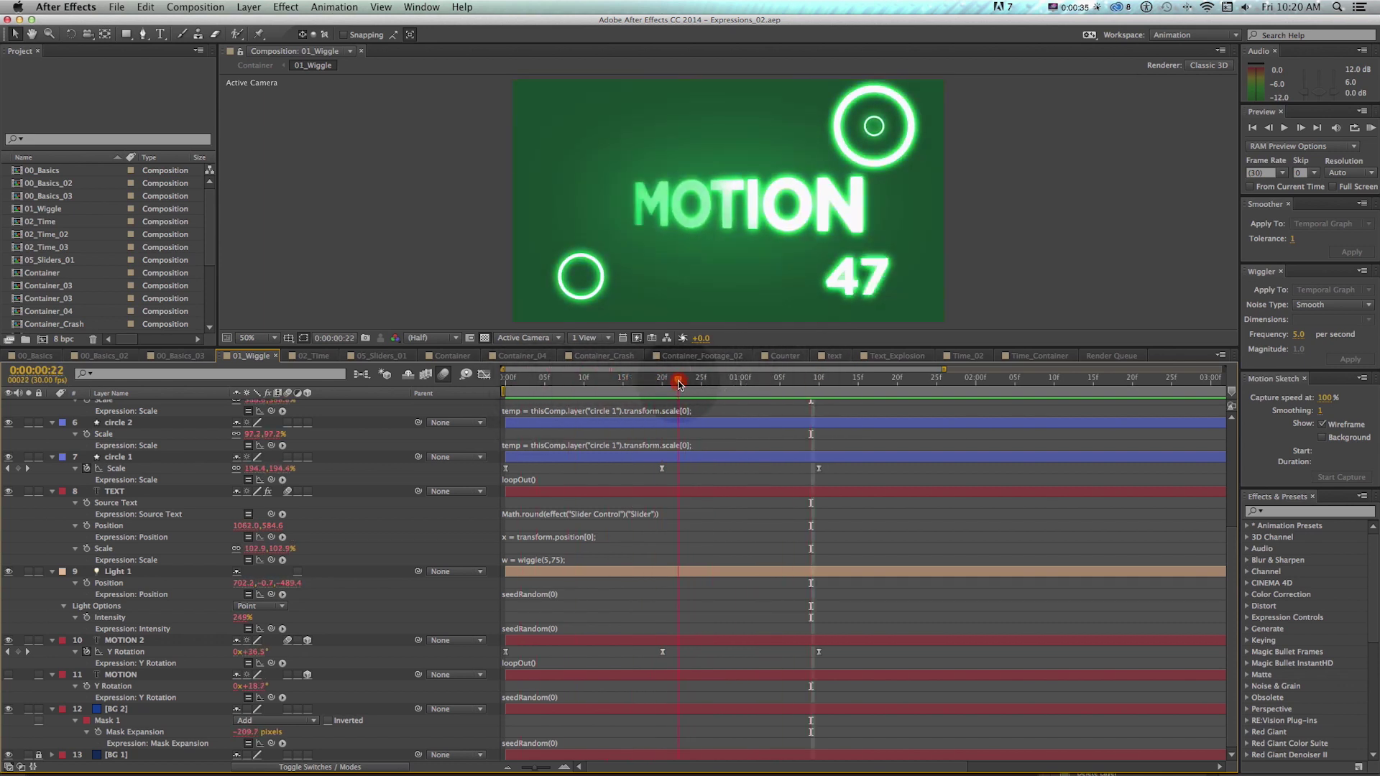
drag(678, 380, 560, 383)
click(722, 534)
drag(574, 384, 740, 384)
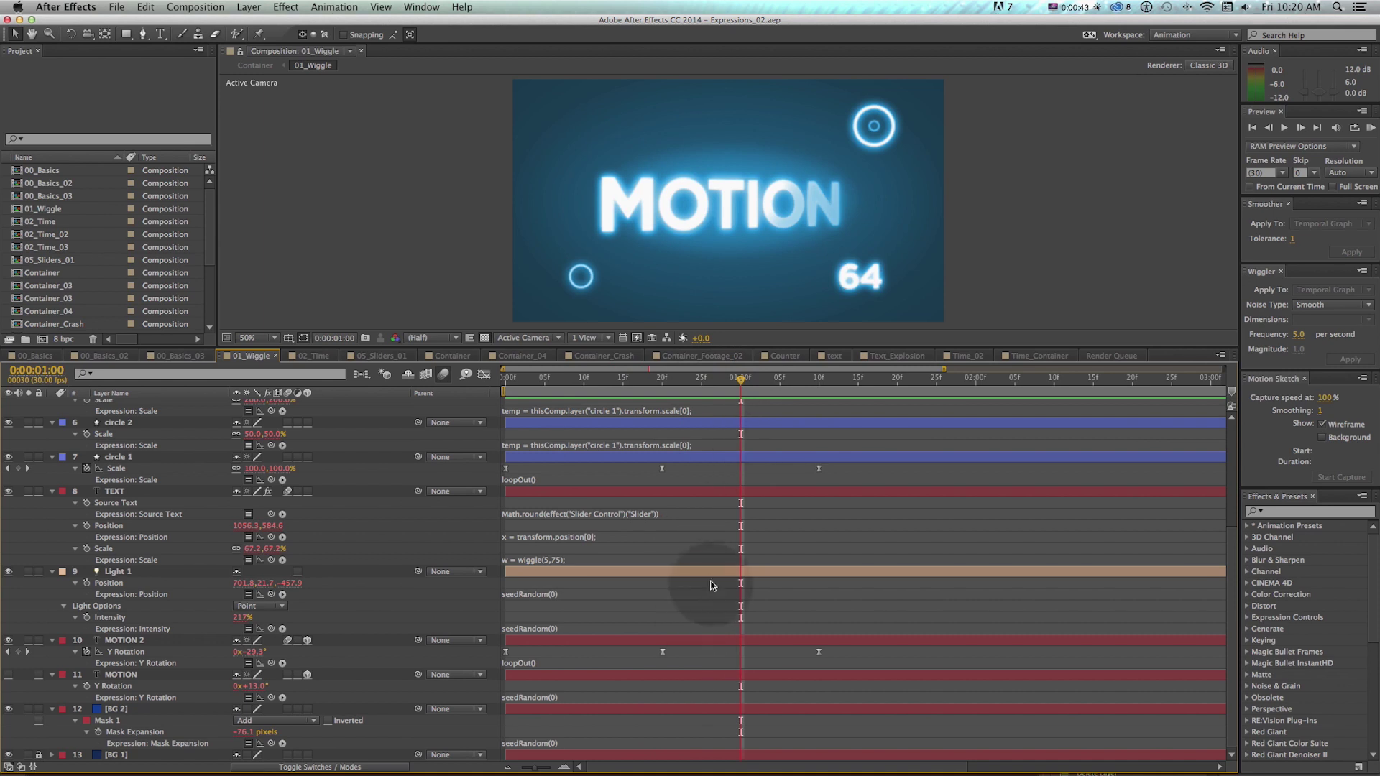
drag(753, 381, 819, 379)
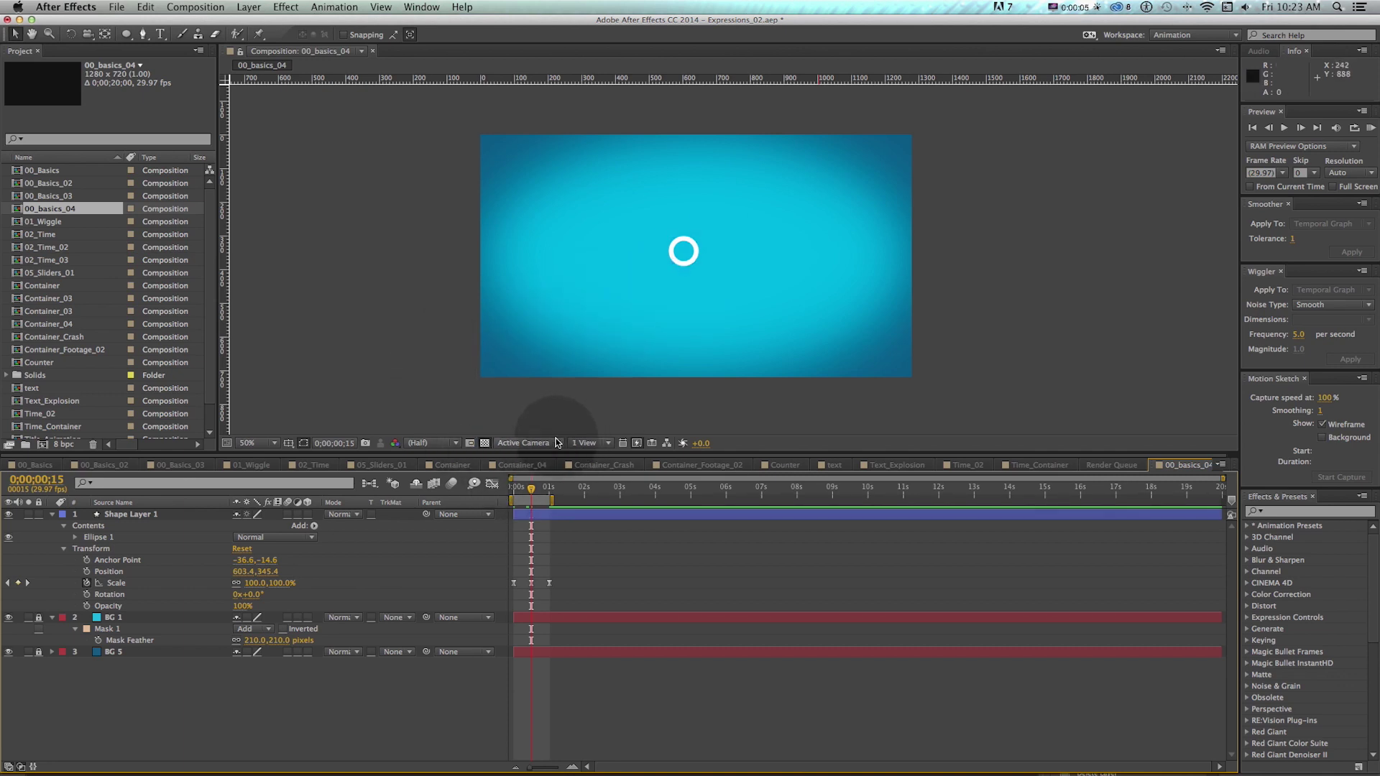
Try adding an expression to Shape Layer 1's Position property, and clear the default transform.position text
key(space)
drag(576, 363, 547, 371)
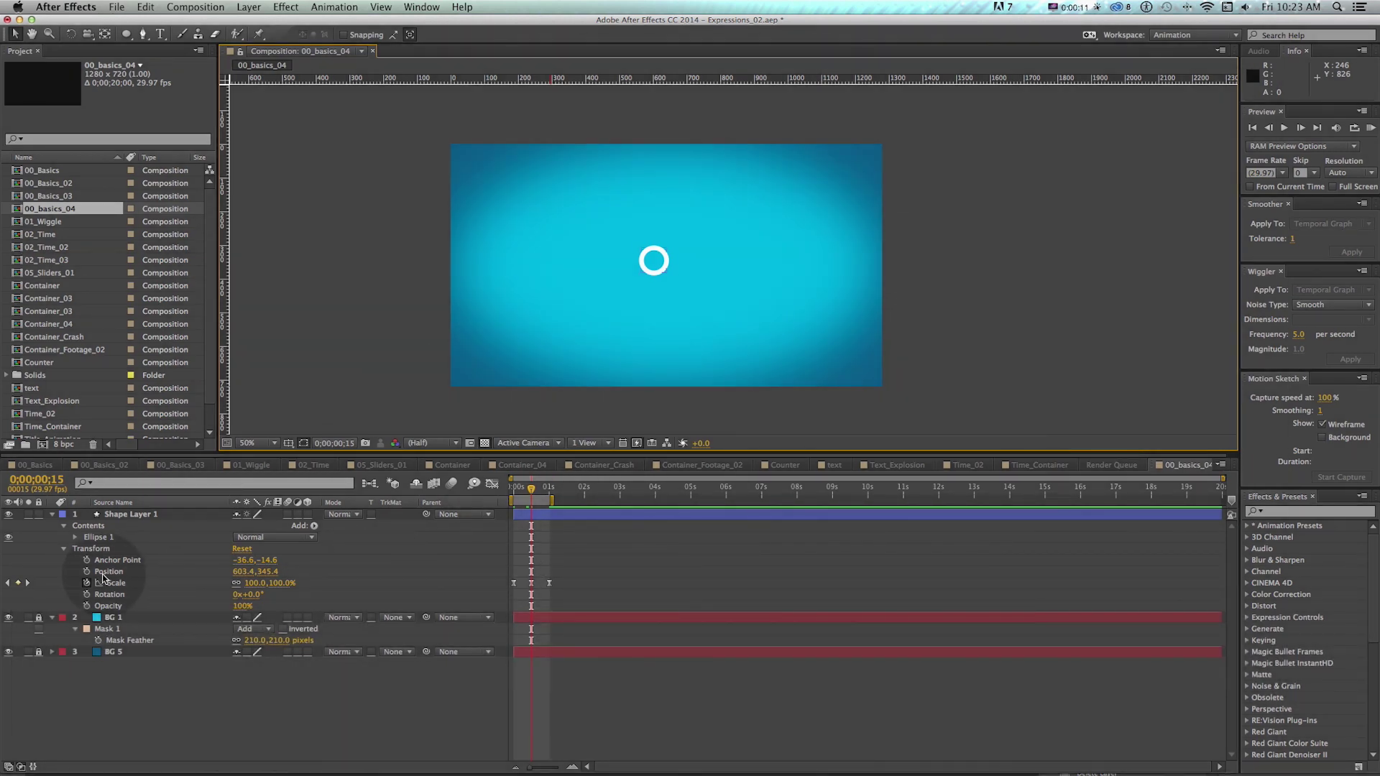
scroll(61, 598, up, 5)
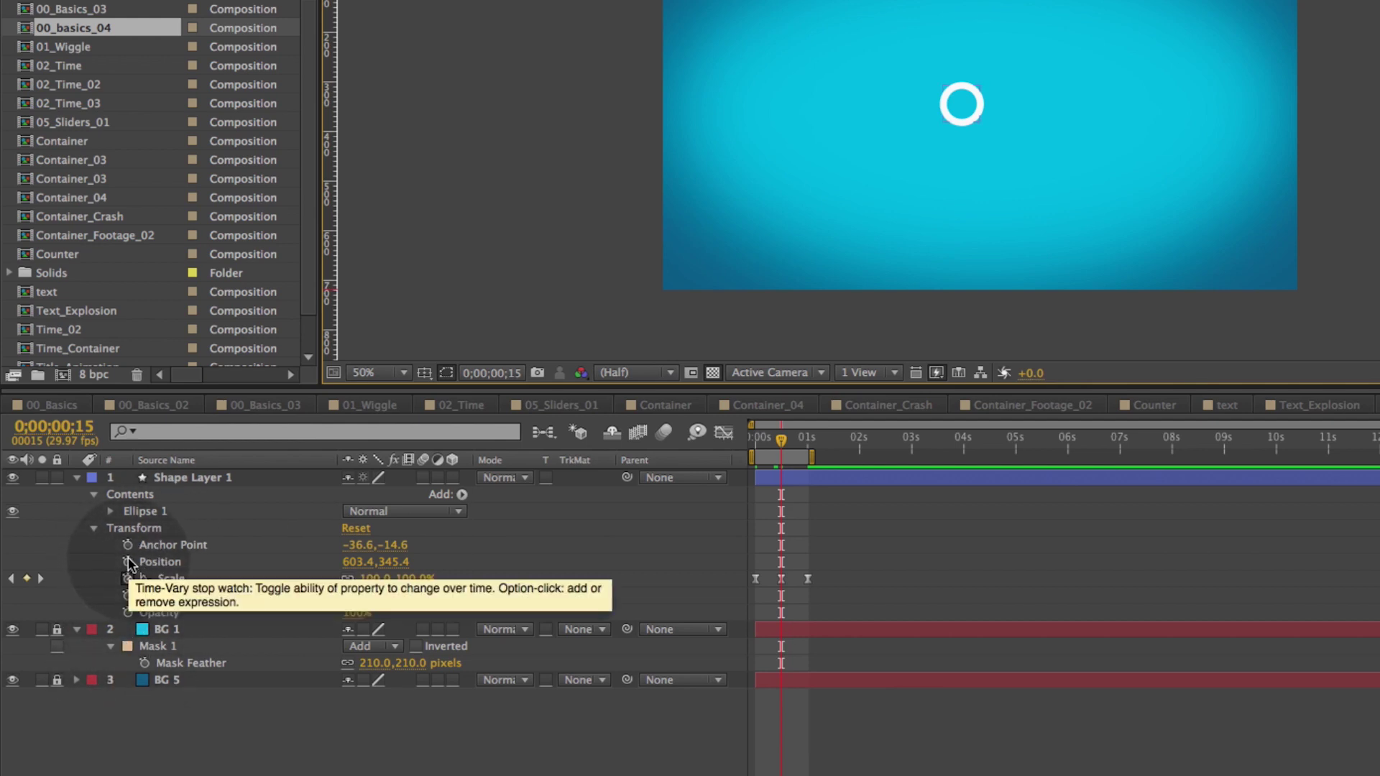
click(127, 563)
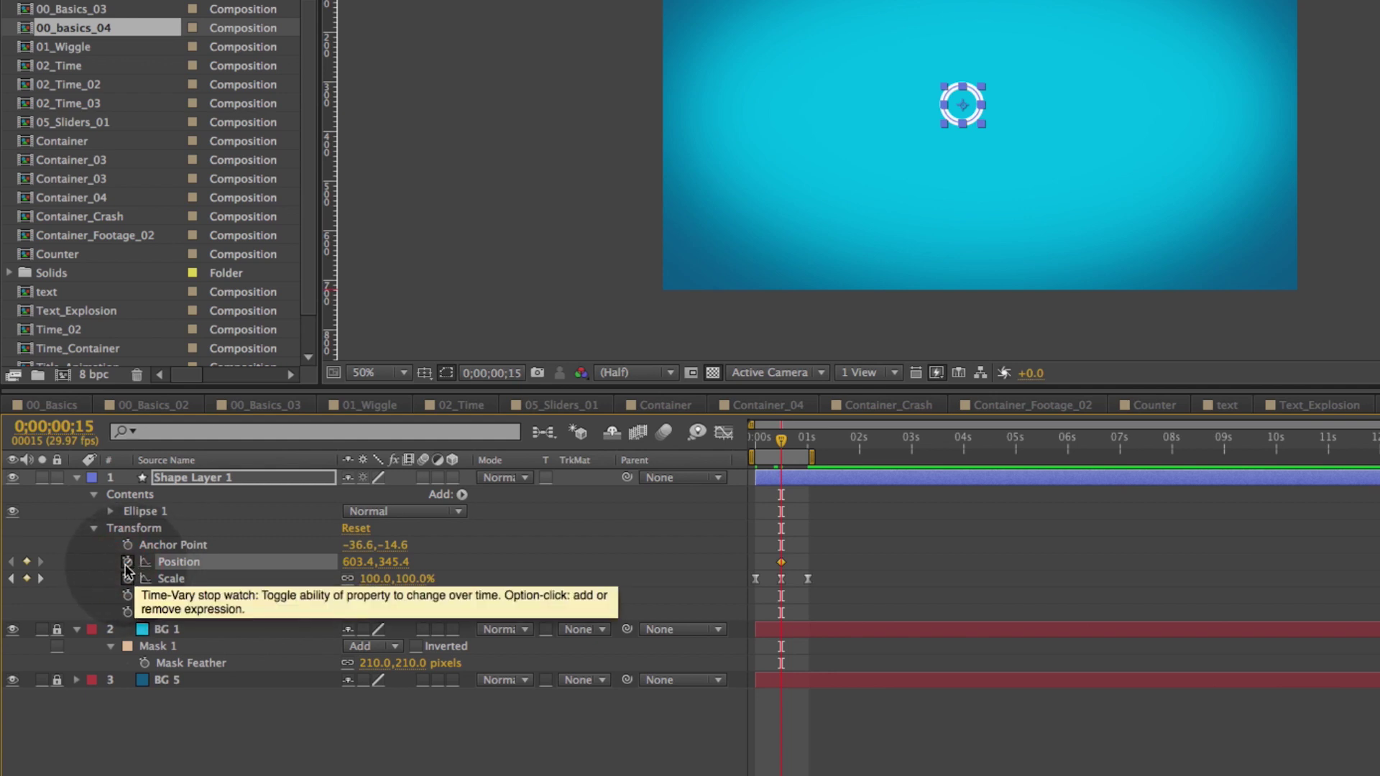
alt+click(127, 563)
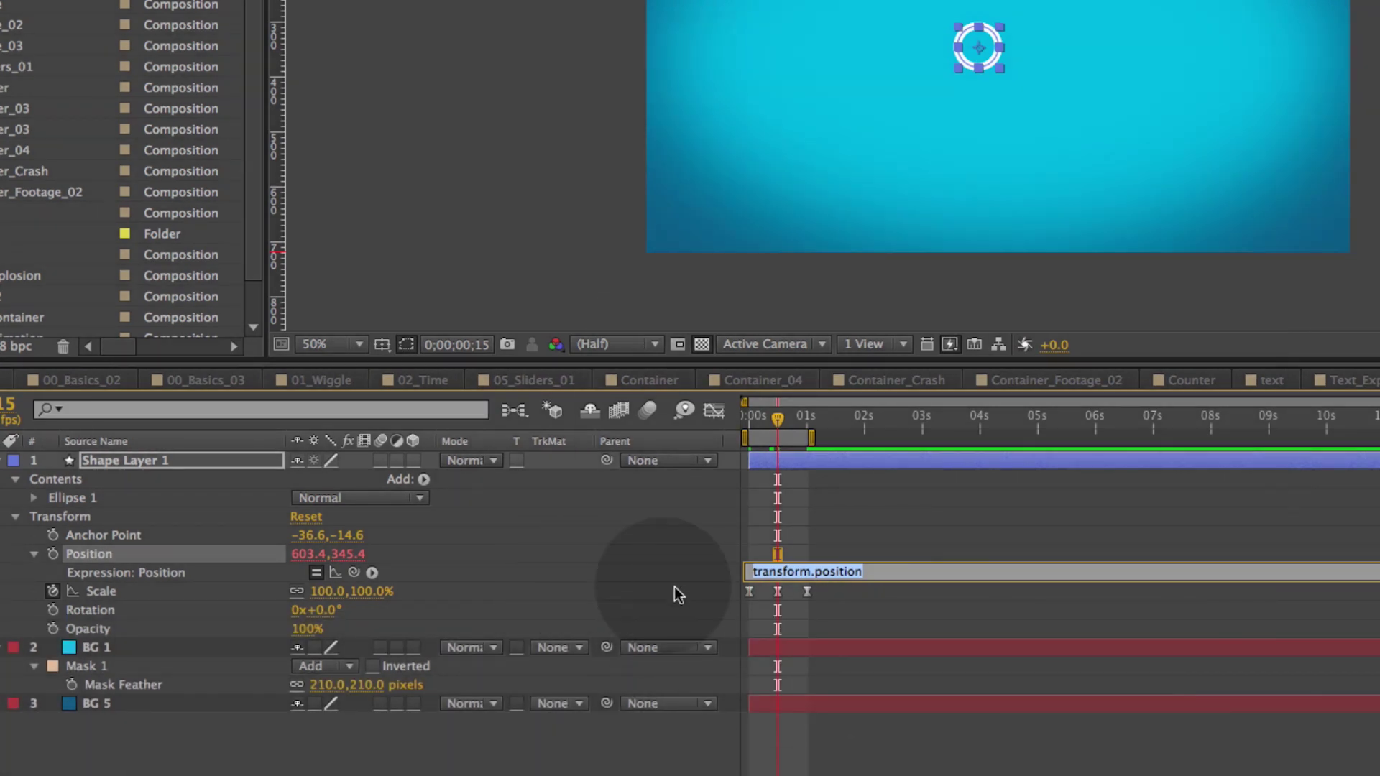
text(w)
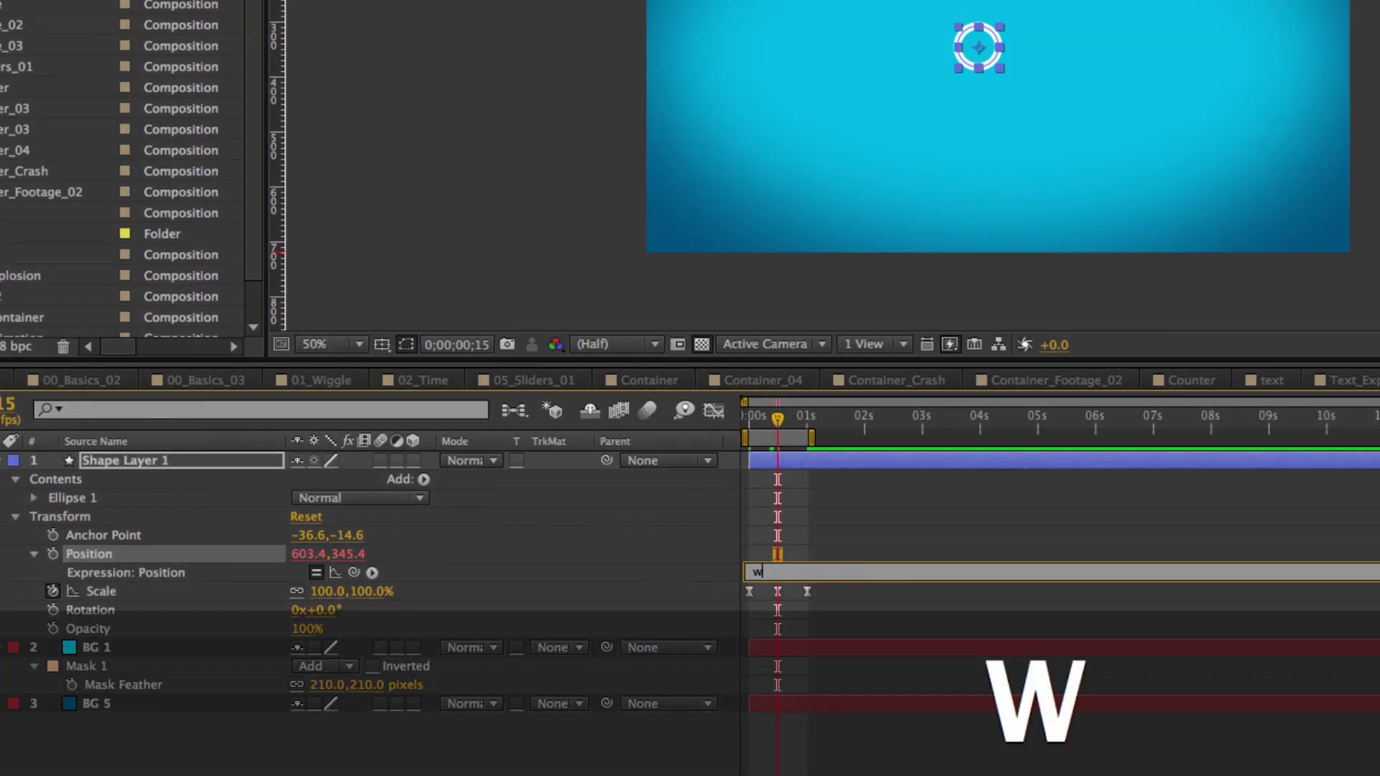
text(ti)
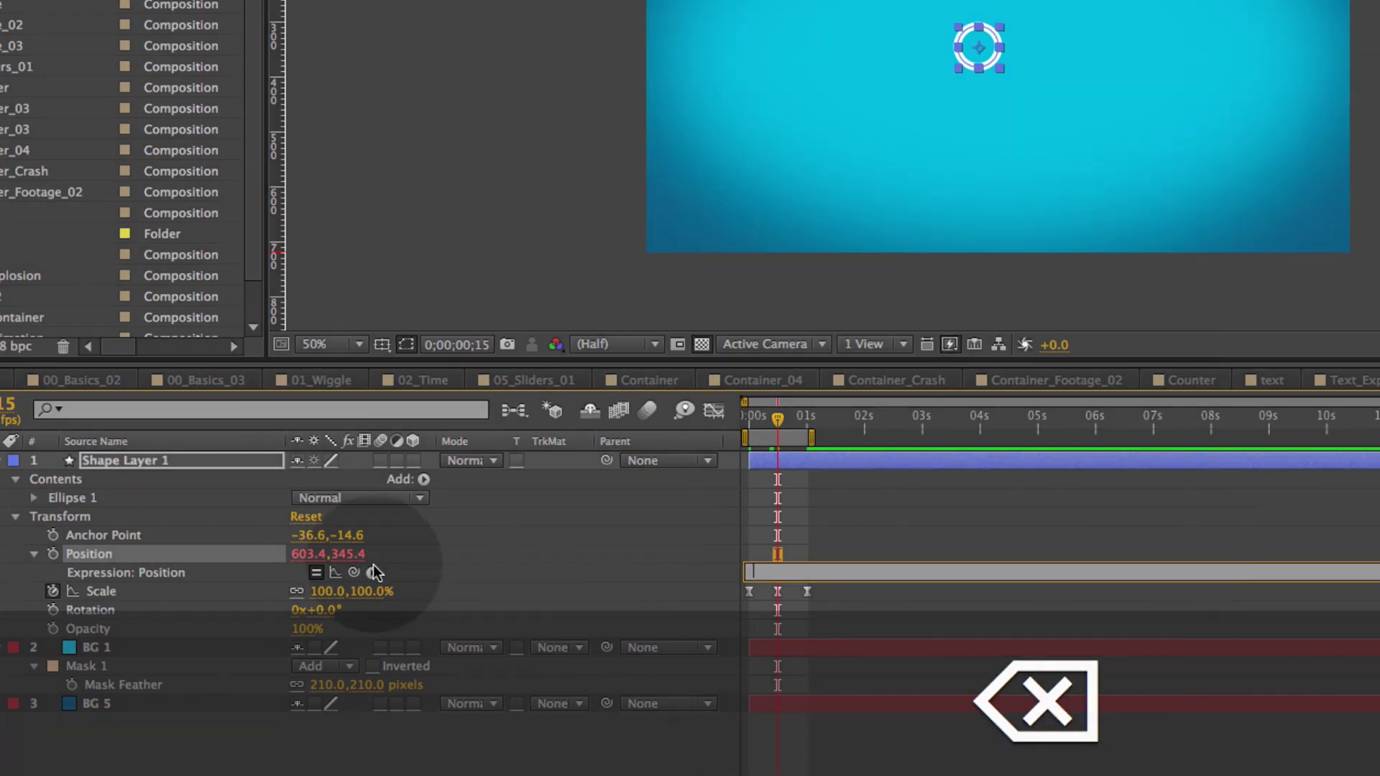
Browse the expression language categories and try the pick whip for Position, and undo the Position expression
click(372, 572)
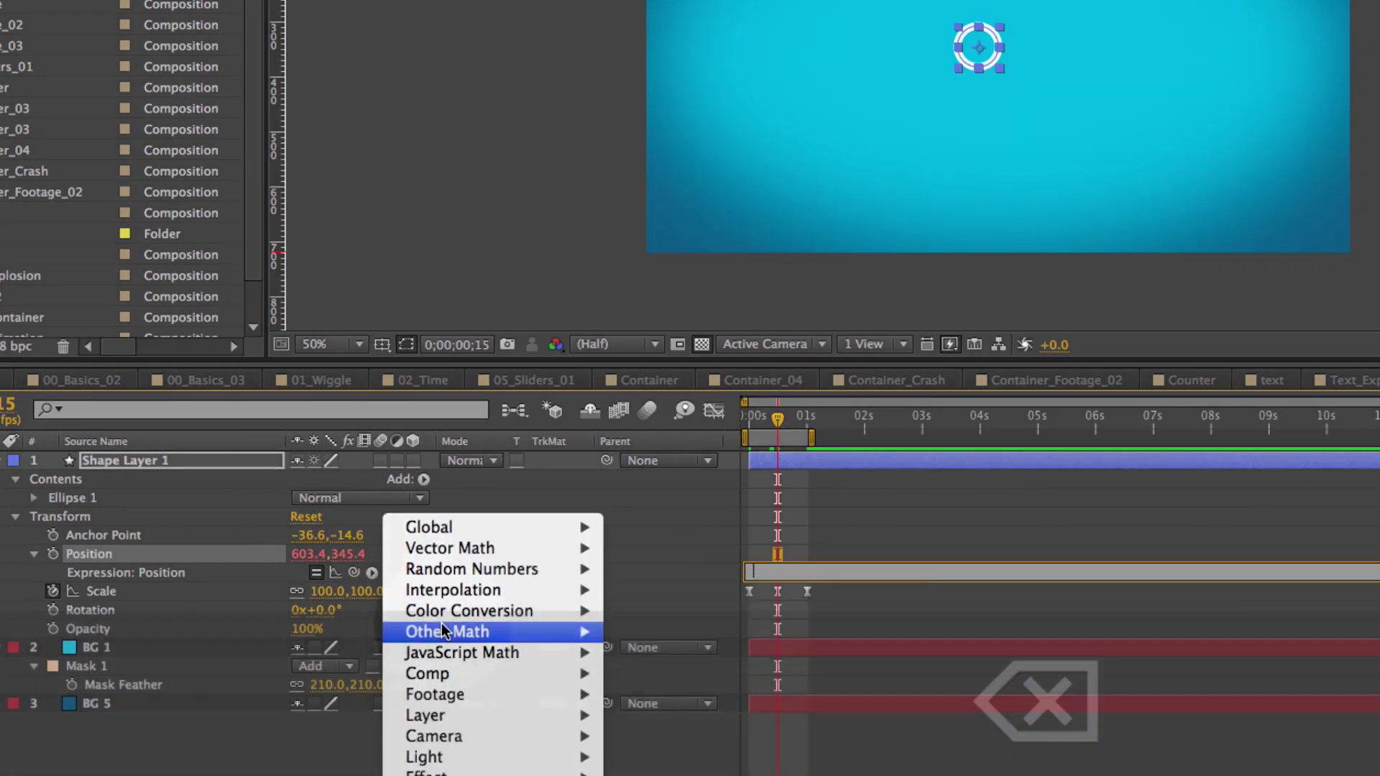
mouse_move(489, 547)
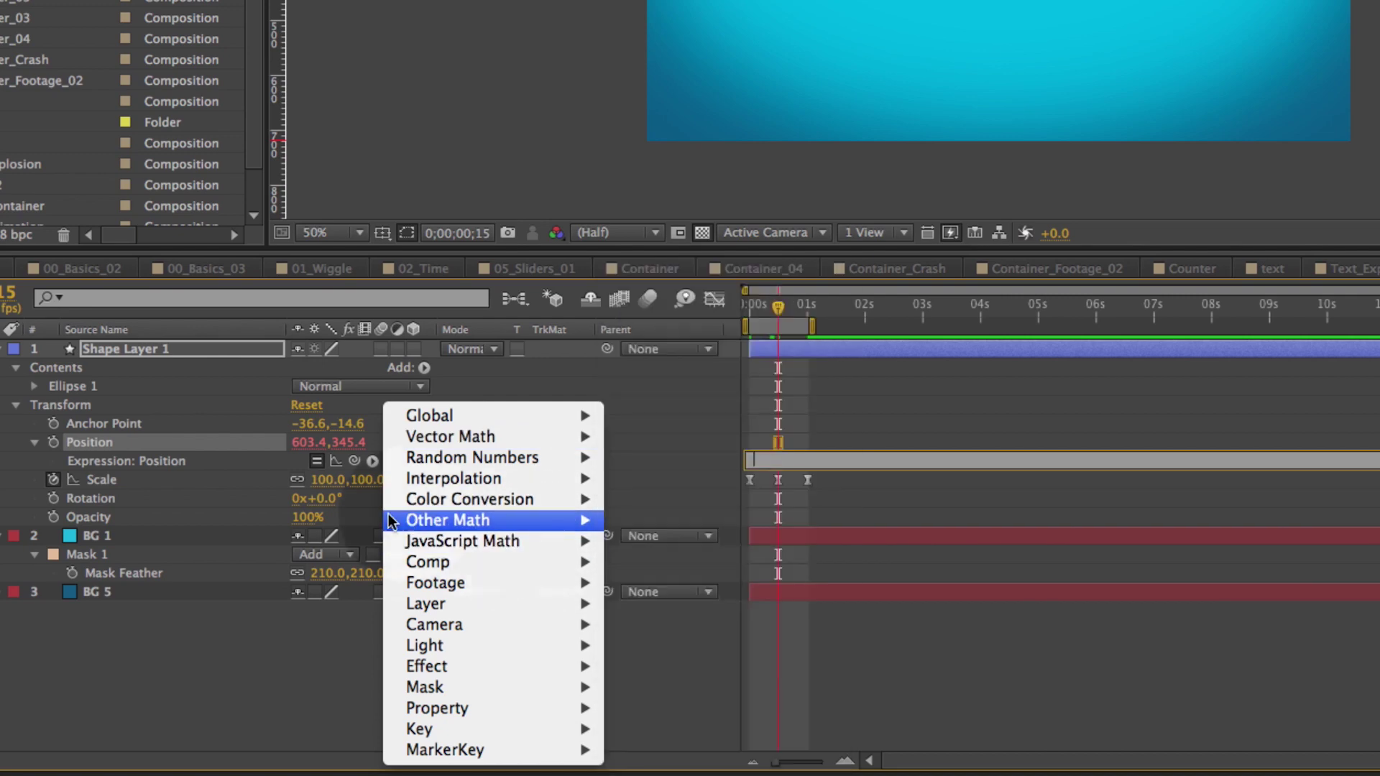
click(496, 369)
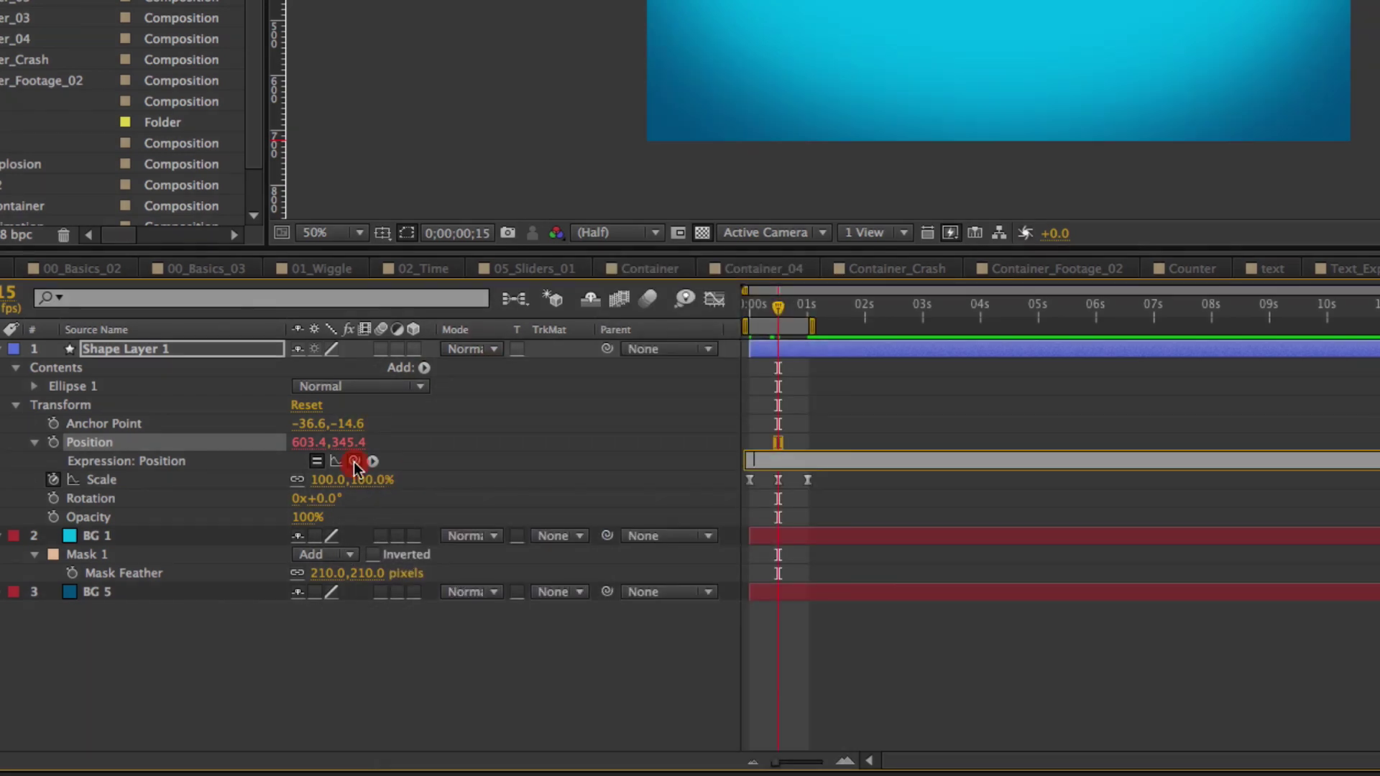
mouse_move(354, 462)
mouse_down()
mouse_move(336, 516)
mouse_move(402, 499)
mouse_move(448, 429)
mouse_move(357, 450)
mouse_up()
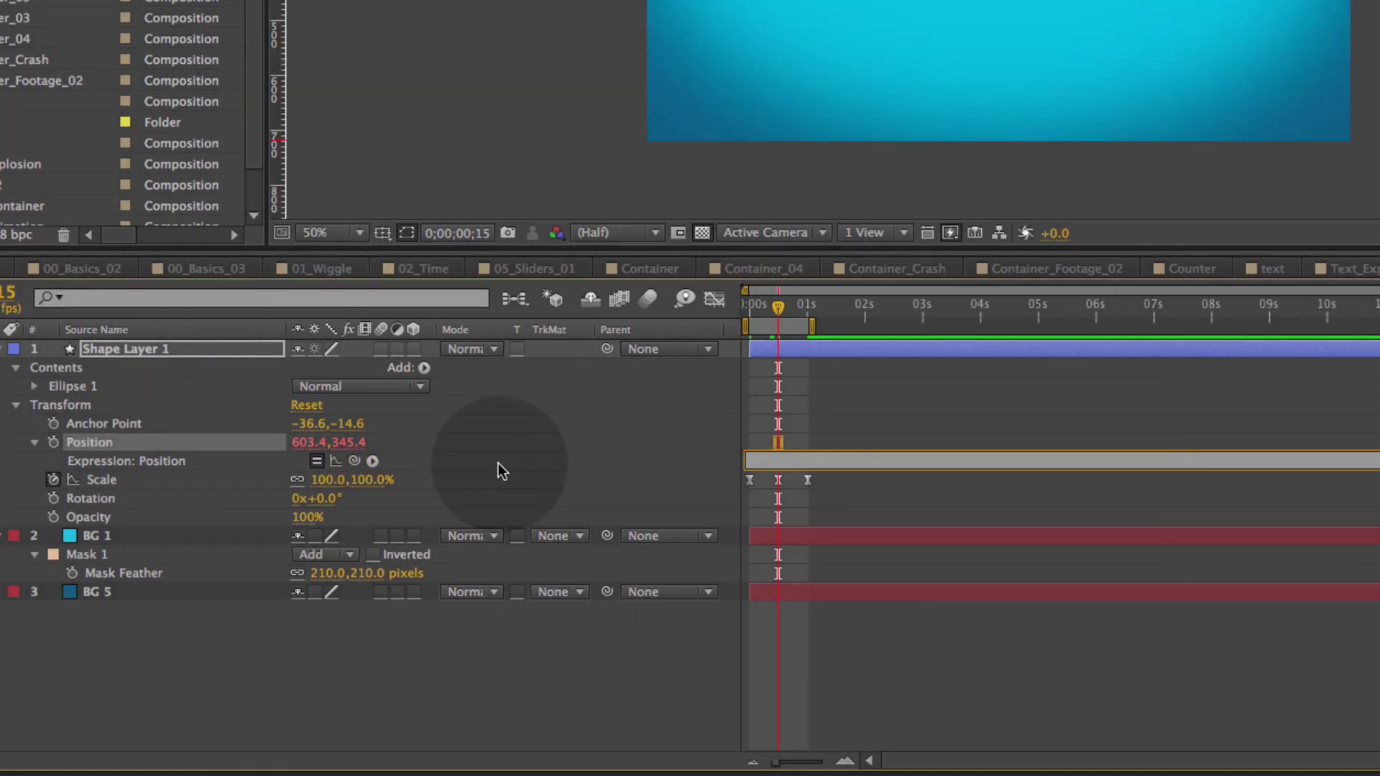
key(super+z)
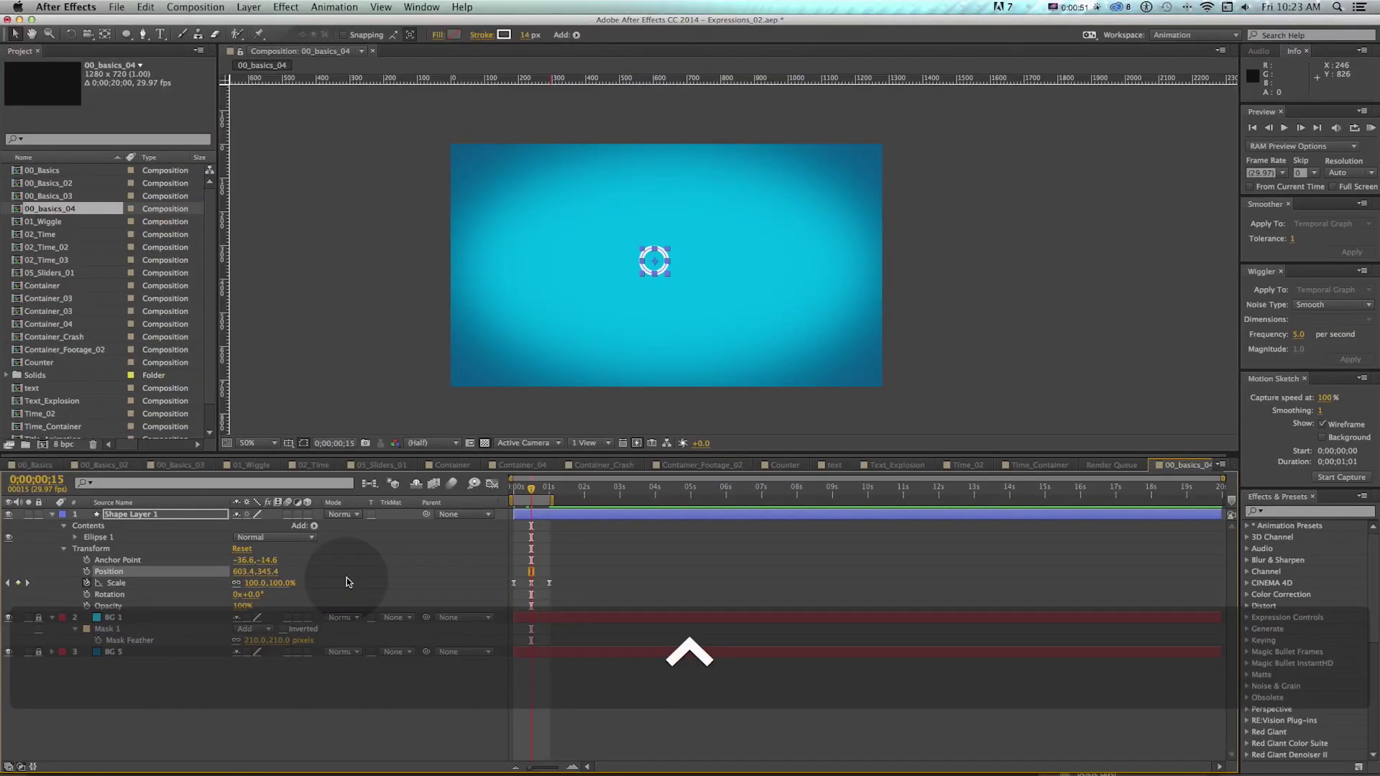
click(569, 616)
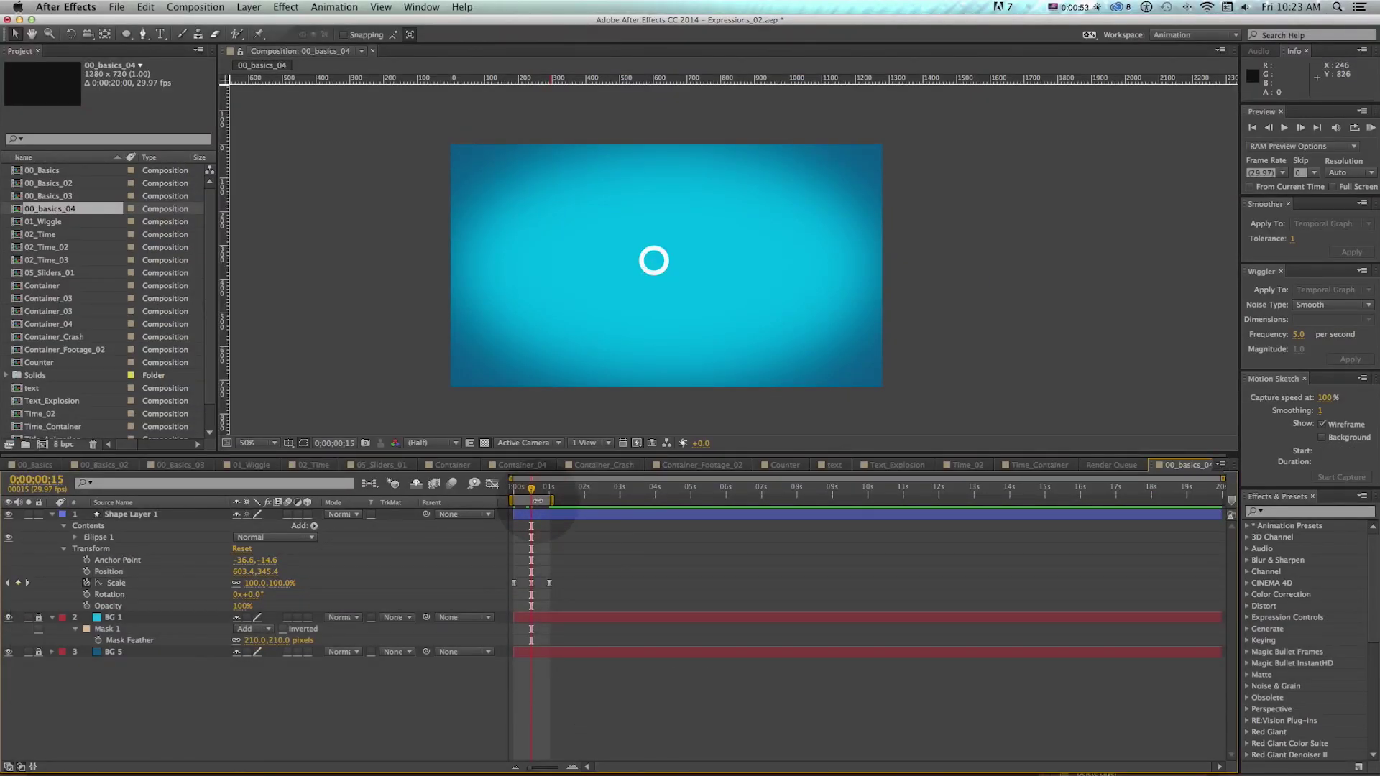
Preview the scale animation of Shape Layer 1 and return to frame 0;00;00;15
key(KP_0)
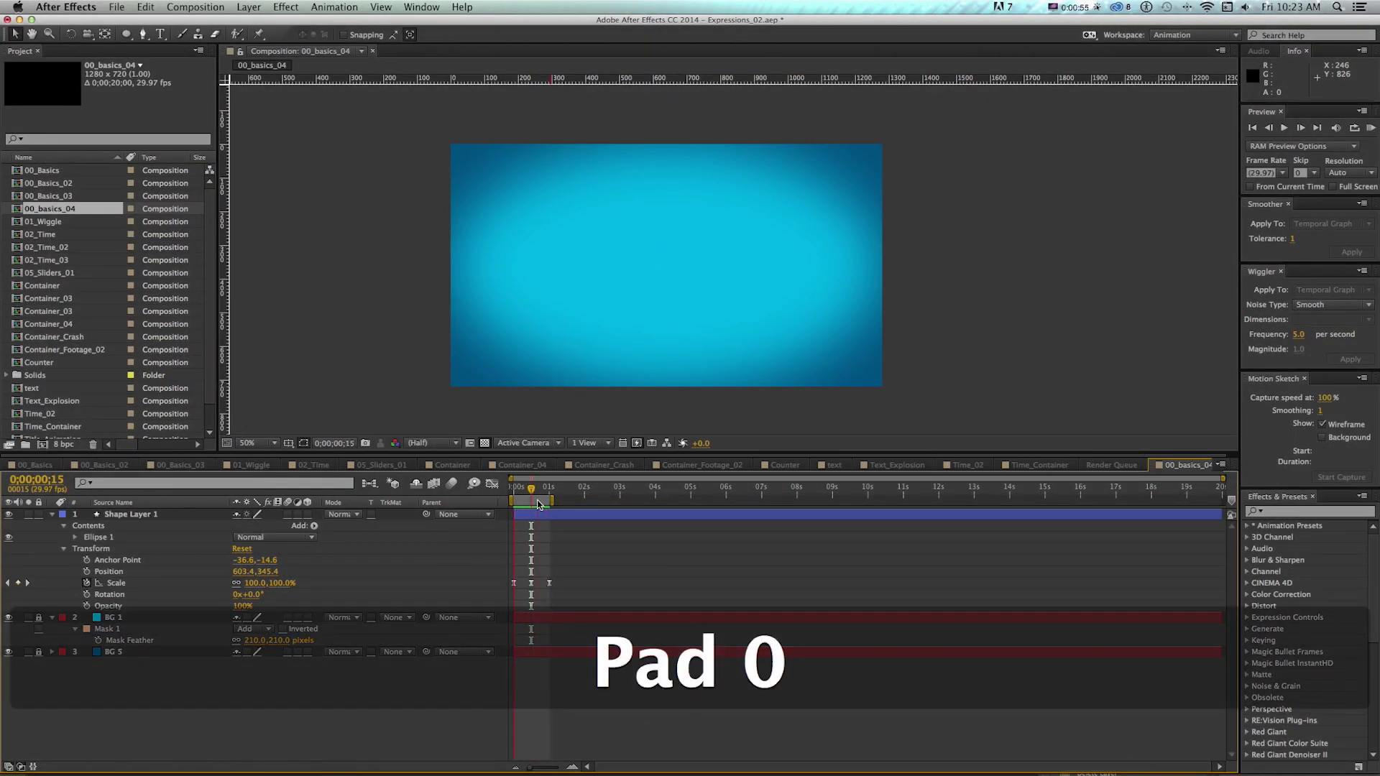
key(space)
shift+click(530, 491)
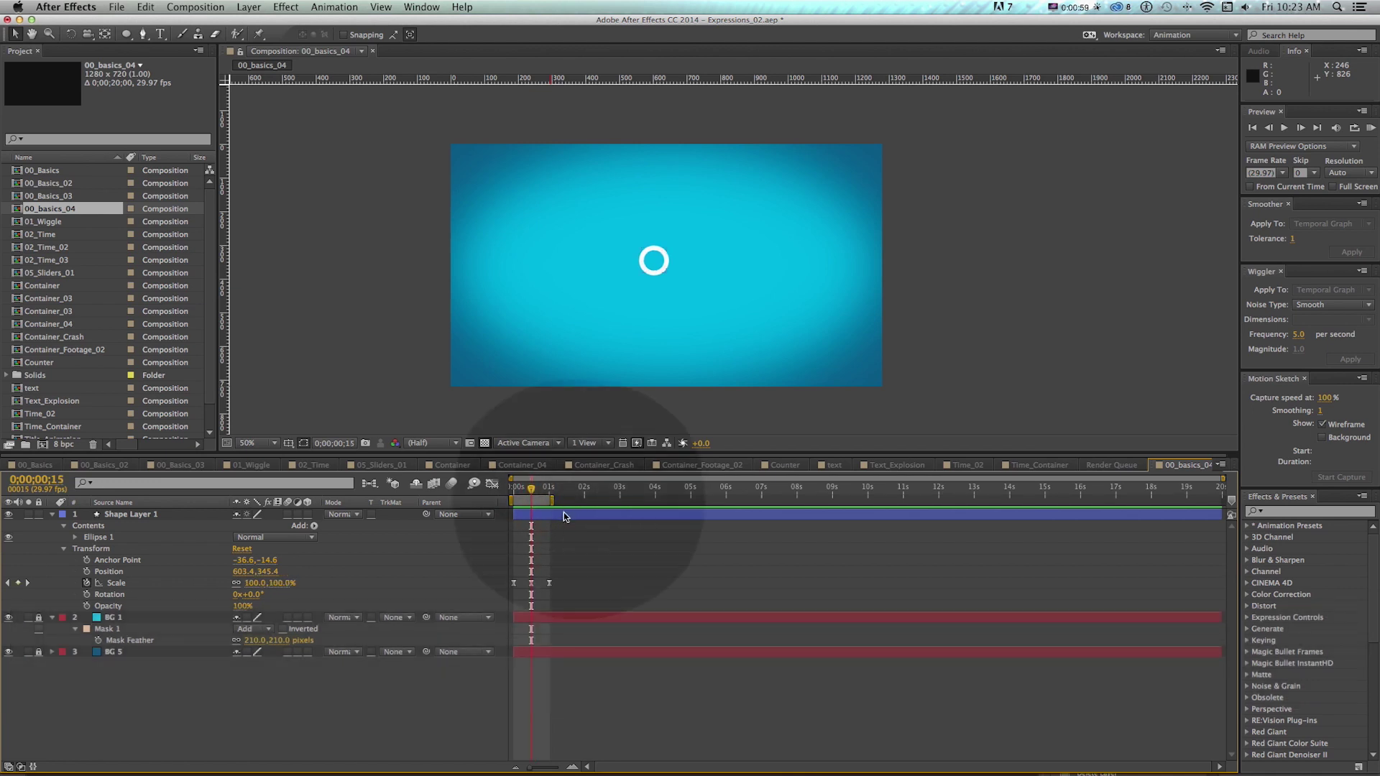
Rename Shape Layer 1 as circle
key(equal)
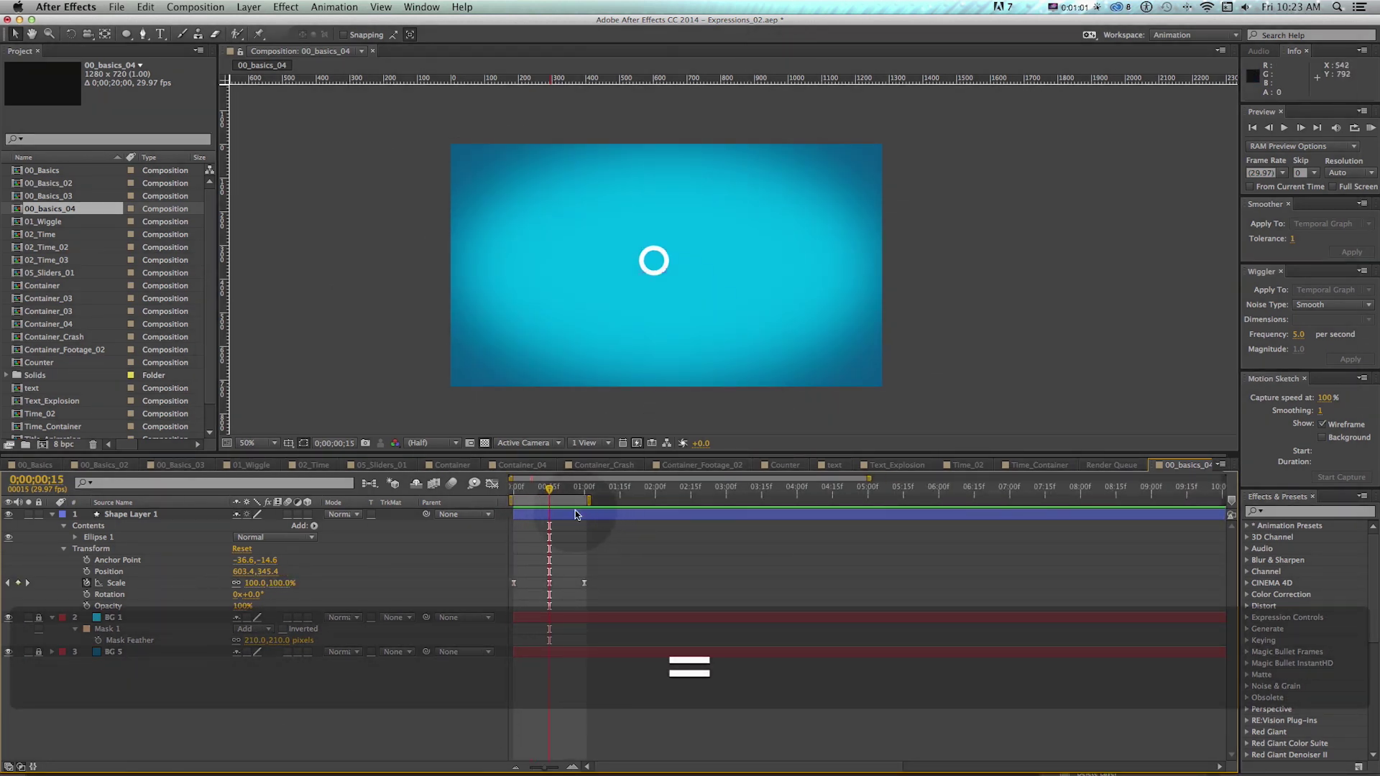
key(v)
click(575, 514)
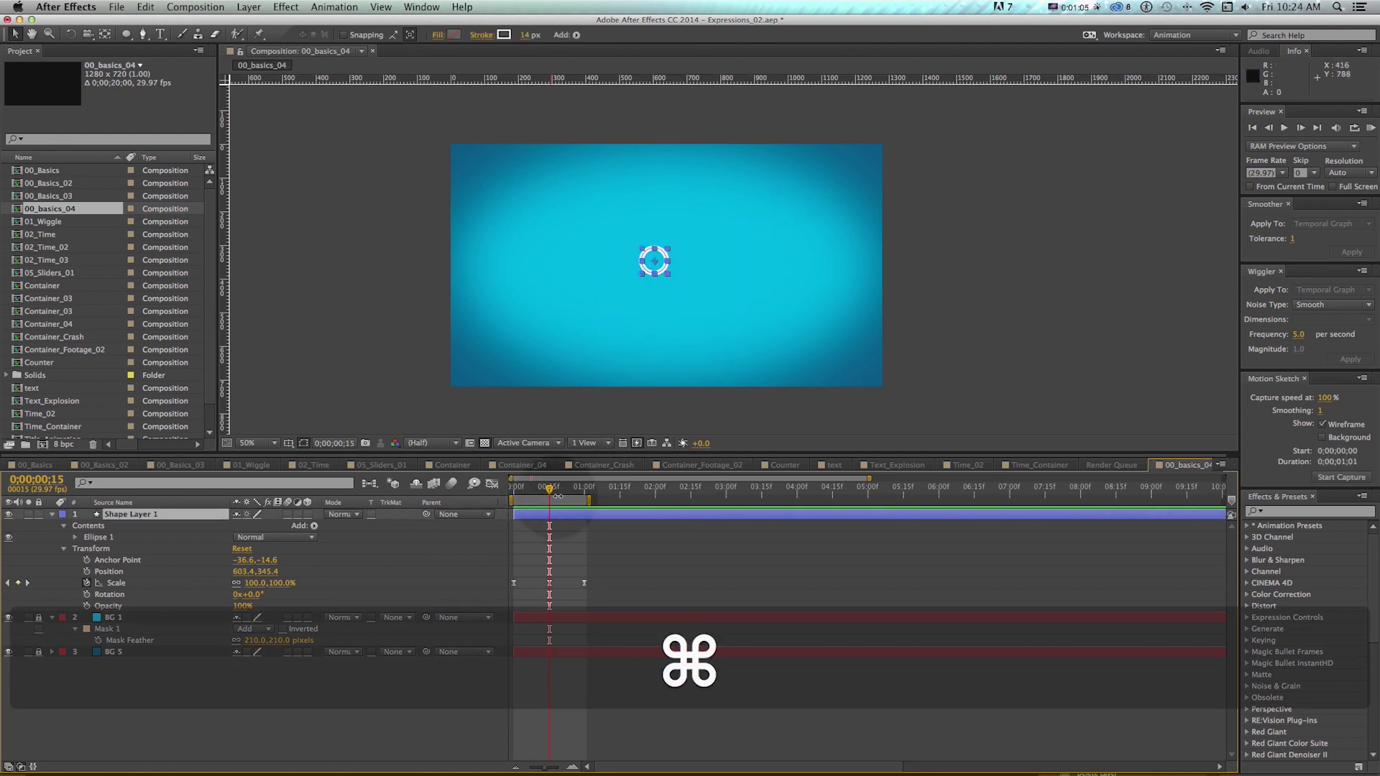
key(Return)
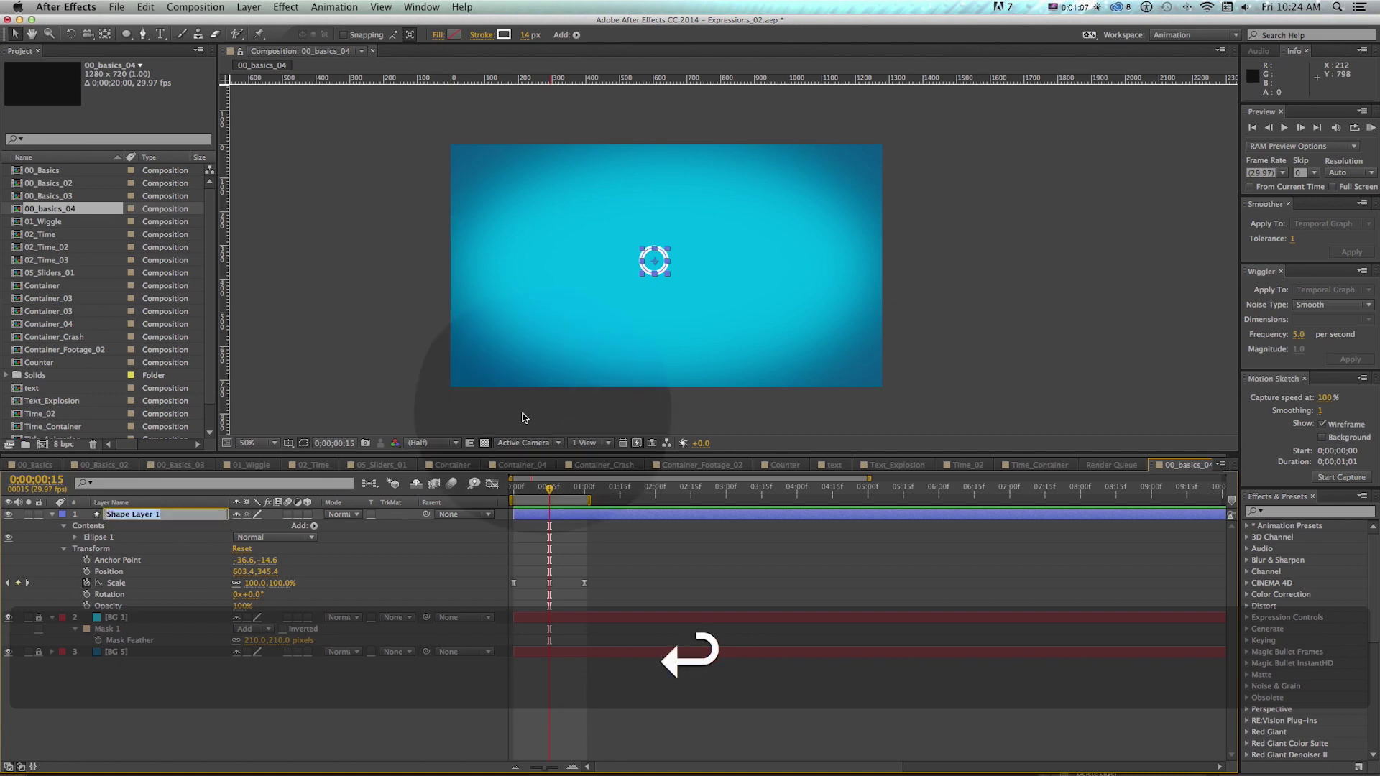
text(circle)
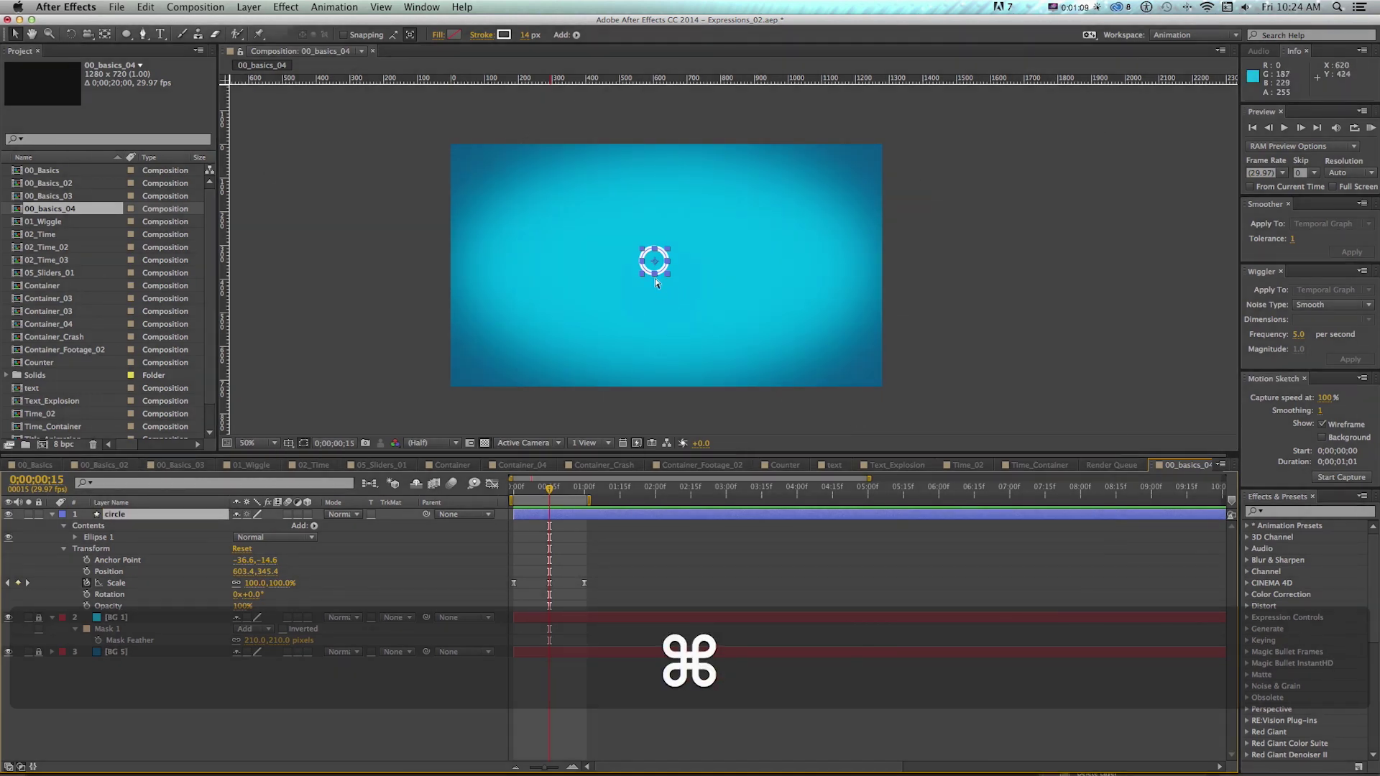
Duplicate the circle layer and place the copy to the upper right of the original circle
key(super+d)
drag(659, 269, 735, 254)
Remove all Scale keyframes from the circle 2 layer and check the result around 0;00;00;15
key(u)
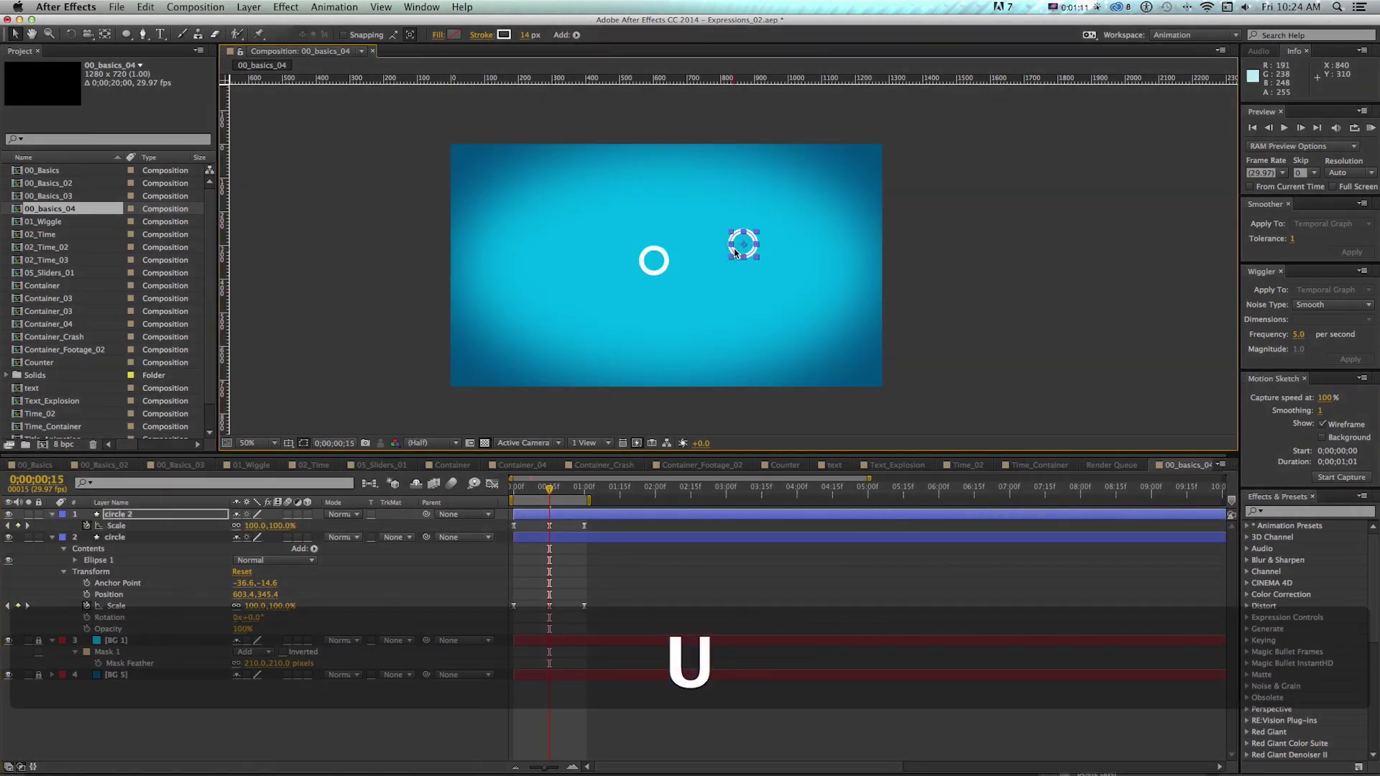
drag(596, 529, 460, 520)
key(Delete)
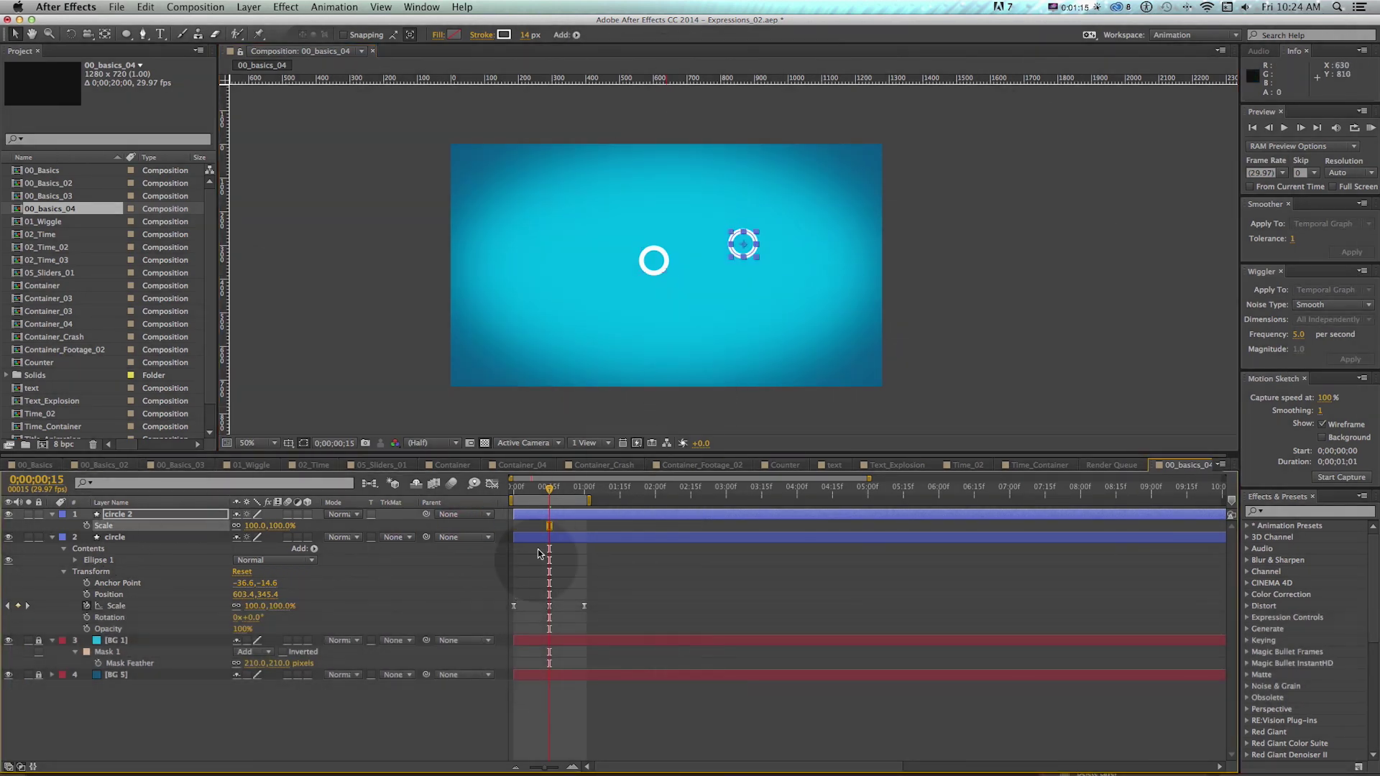
drag(537, 495, 549, 494)
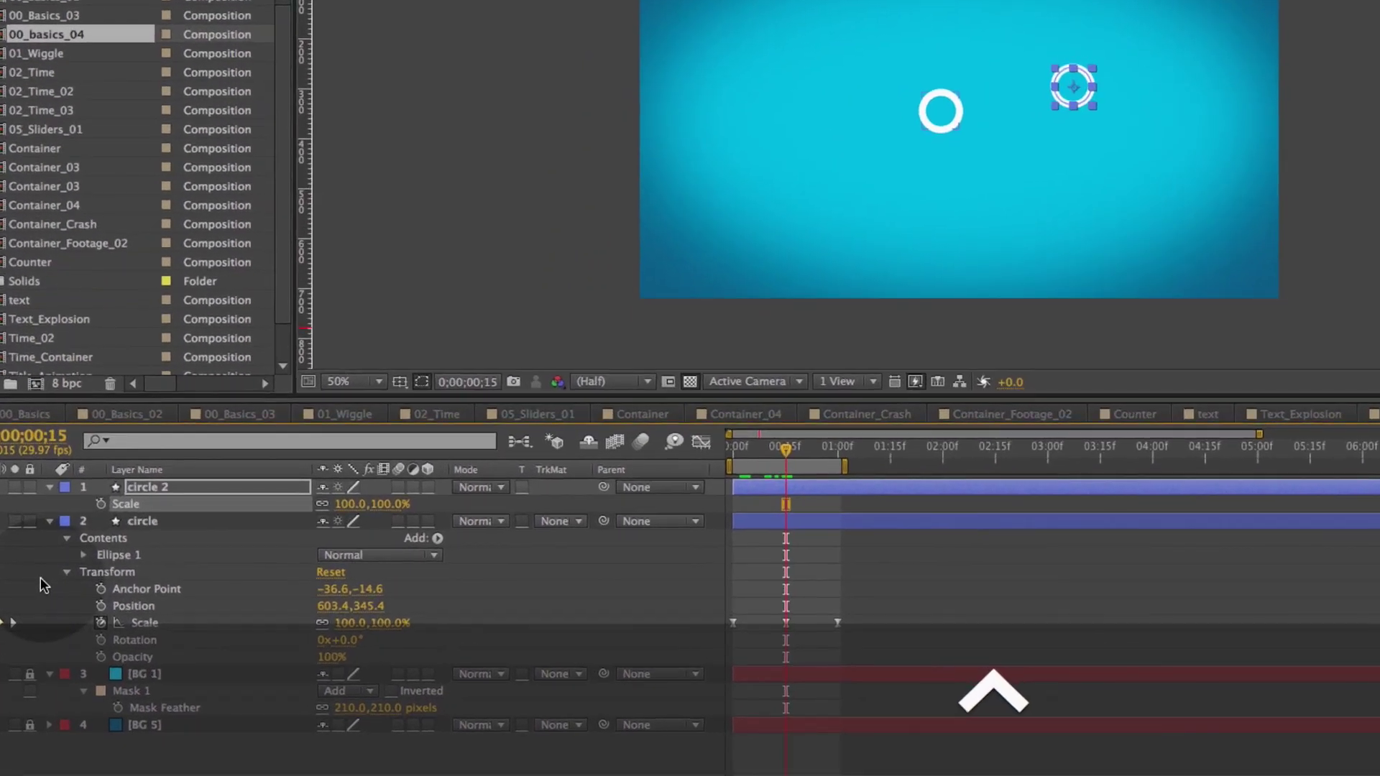
Link circle 2's Scale to the circle layer's Scale with the expression thisComp.layer("circle").transform.scale, and scrub to check the animation
click(144, 487)
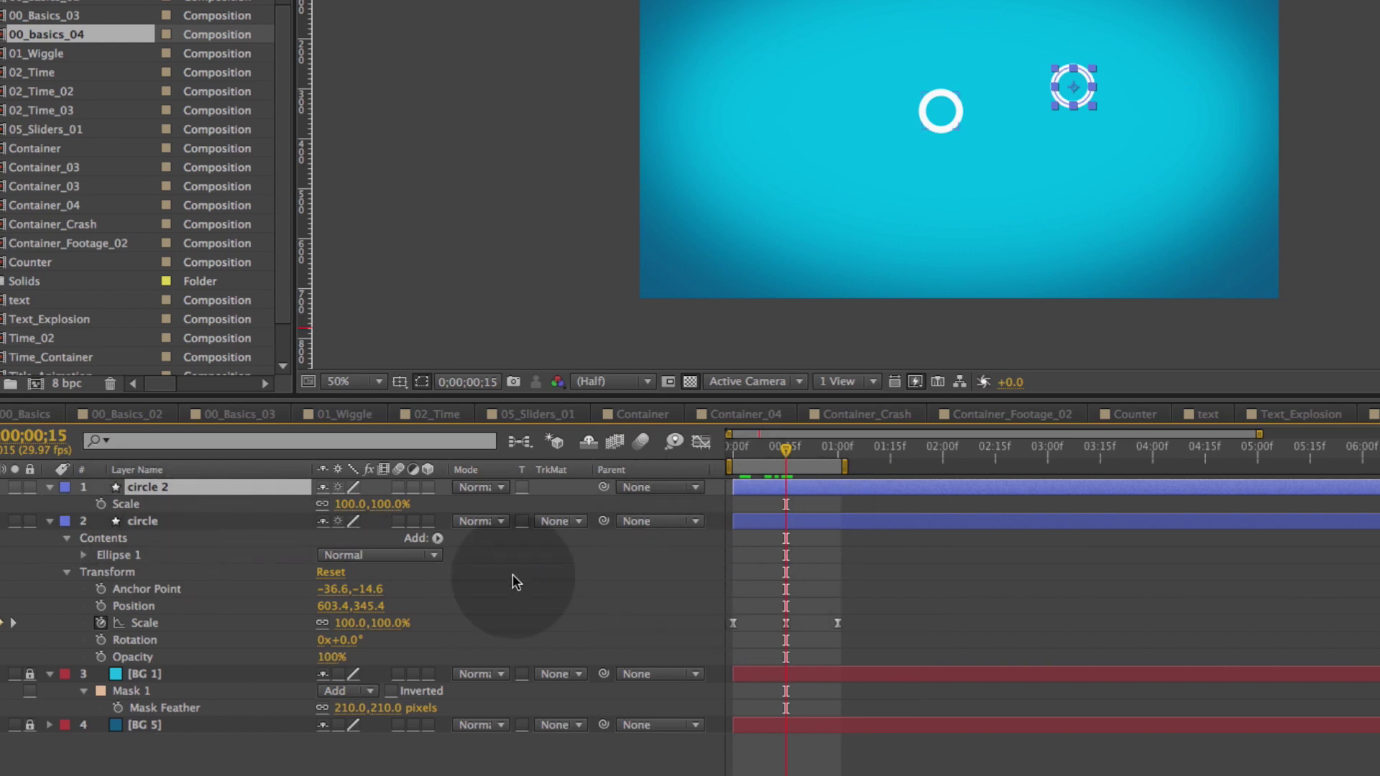
alt+click(101, 504)
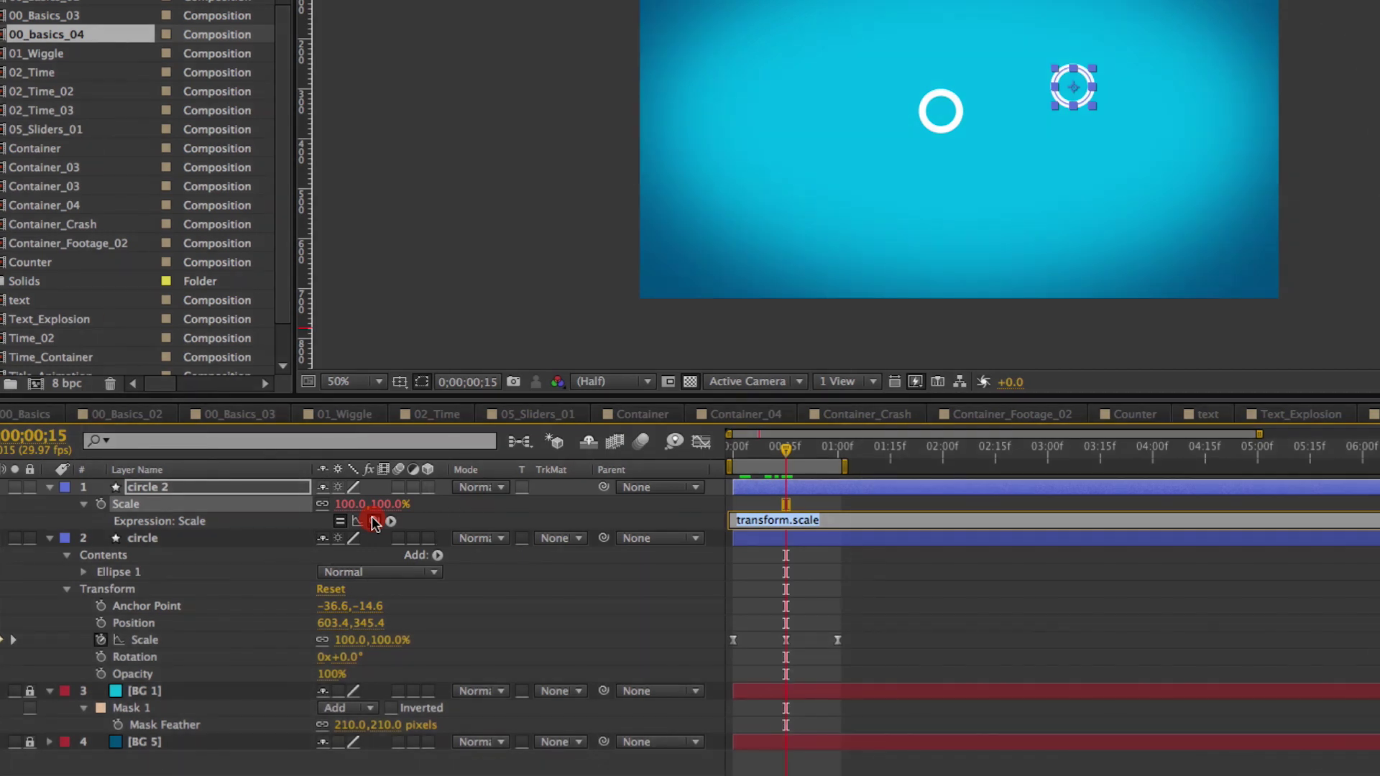
drag(373, 521, 174, 643)
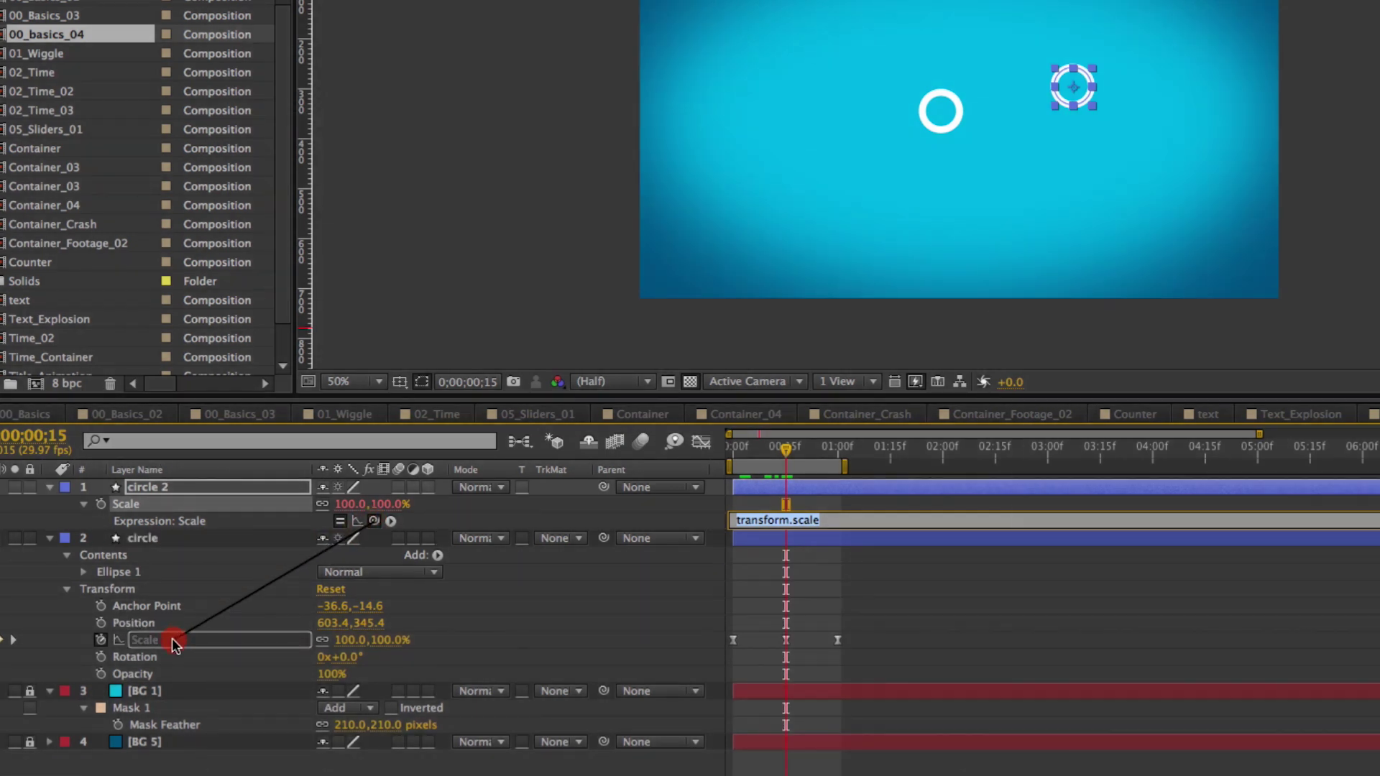
drag(173, 643, 174, 643)
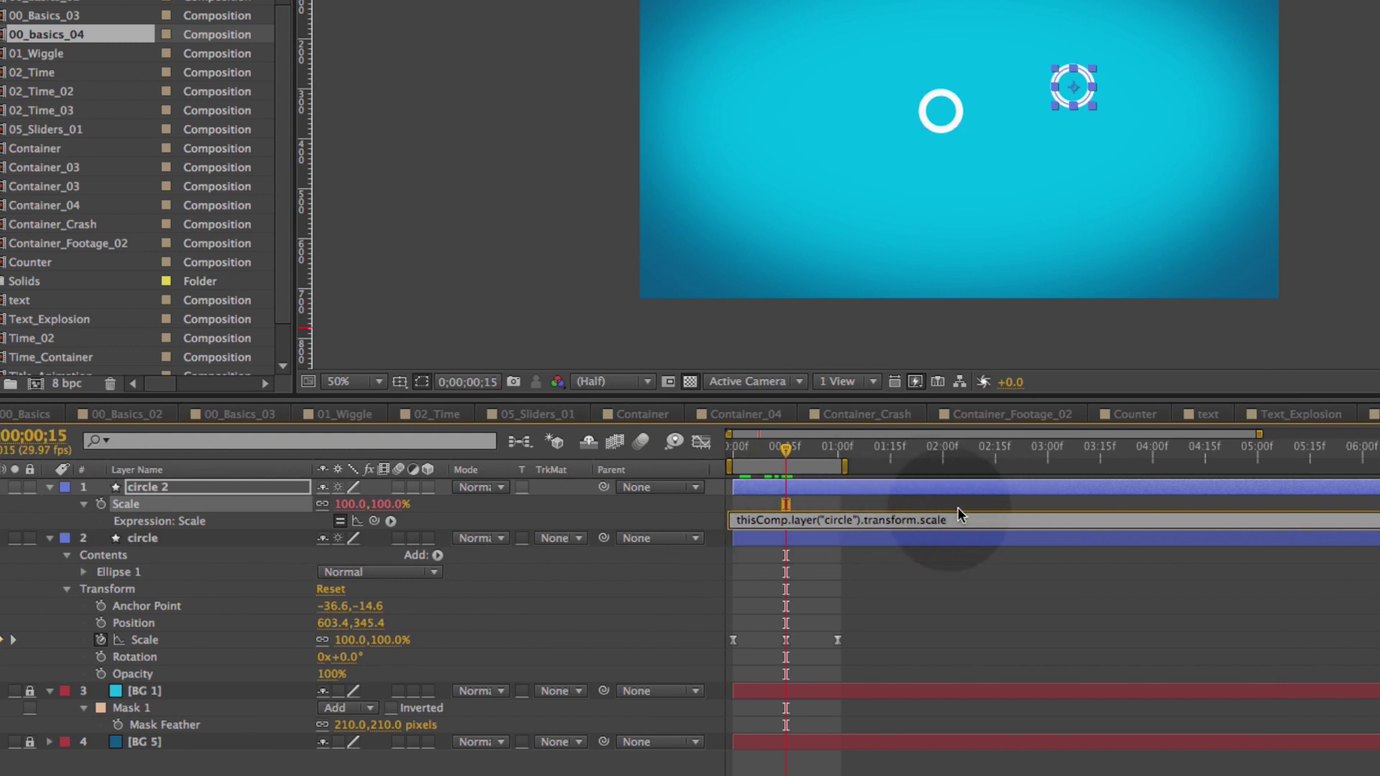
key(KP_Enter)
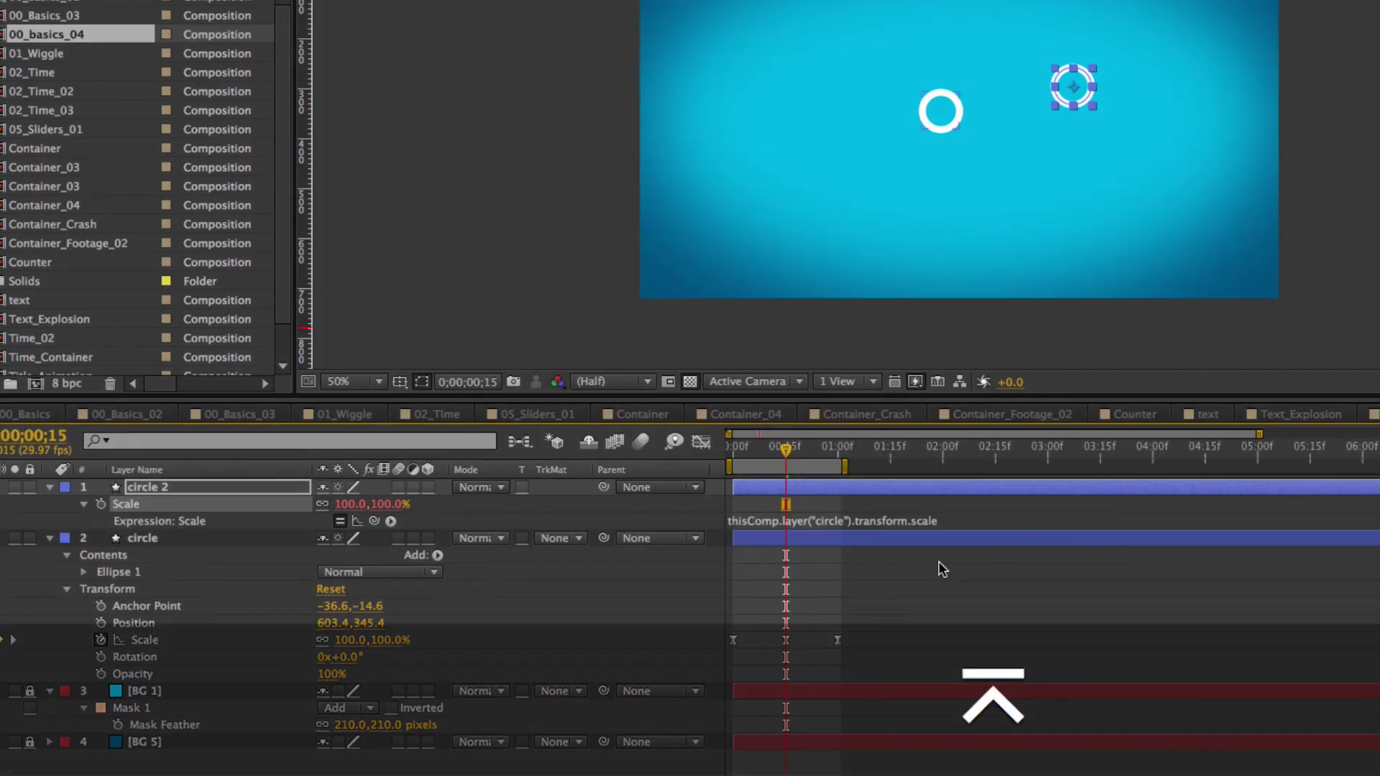
mouse_move(762, 447)
mouse_down()
mouse_move(740, 447)
mouse_move(808, 449)
mouse_move(782, 447)
mouse_up()
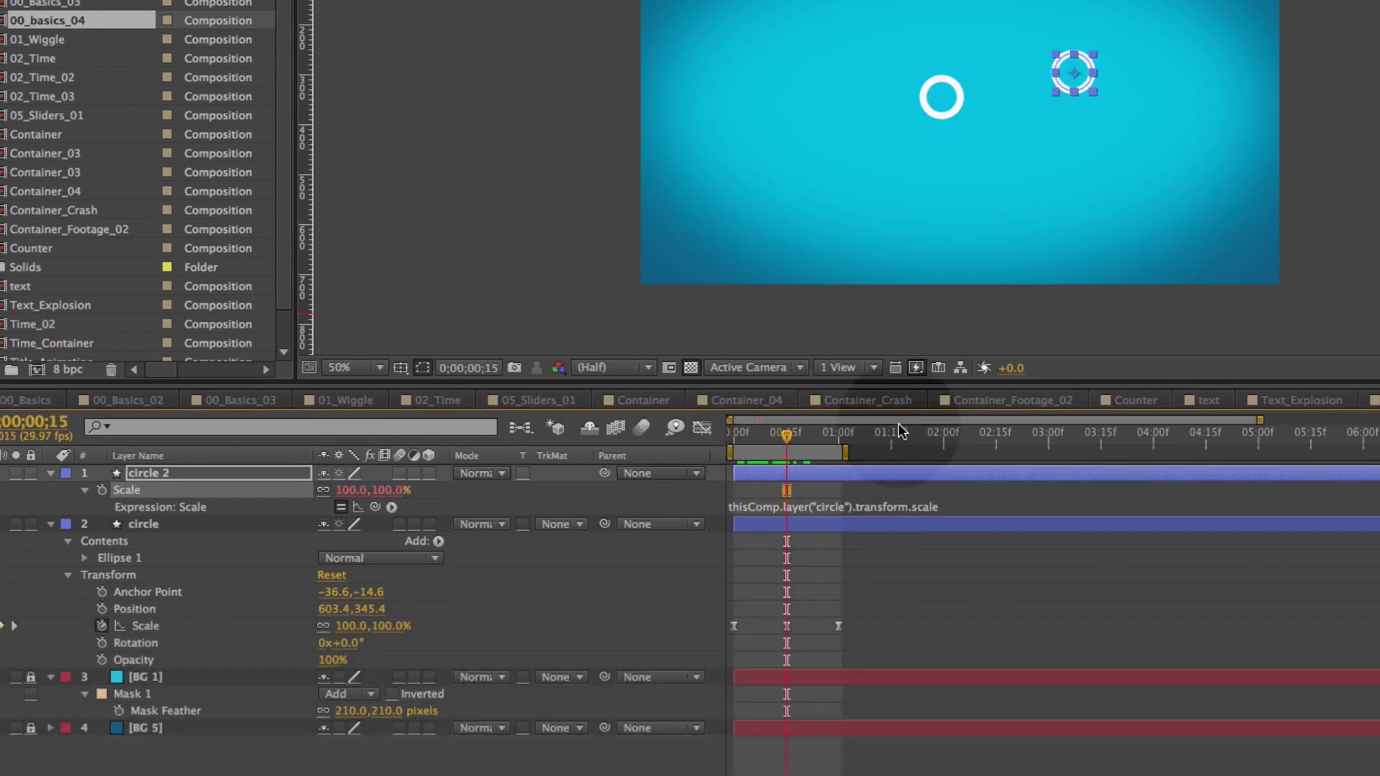
Multiply circle 2's Scale expression by 8 and move the enlarged circle farther toward the composition's upper right
click(818, 500)
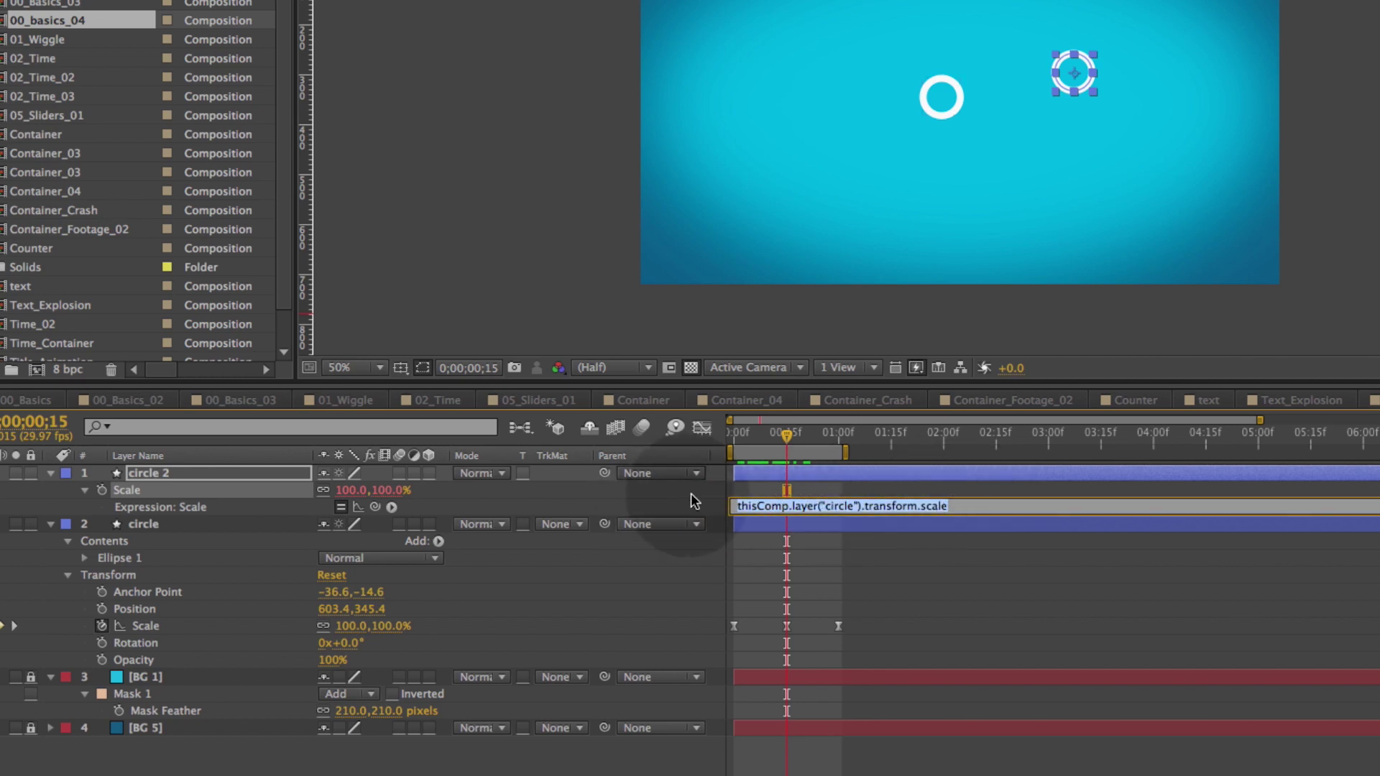
text(+)
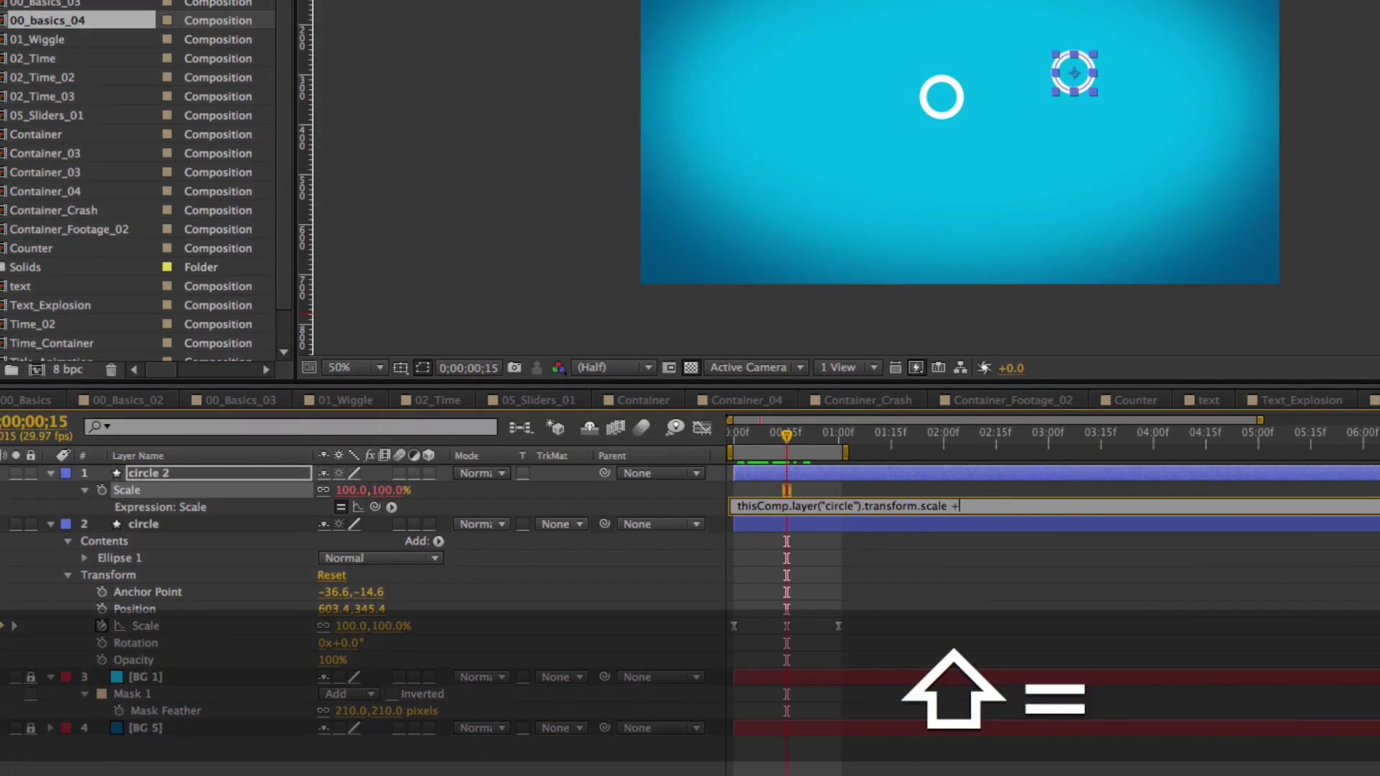
key(BackSpace)
text(-)
key(BackSpace)
text(*)
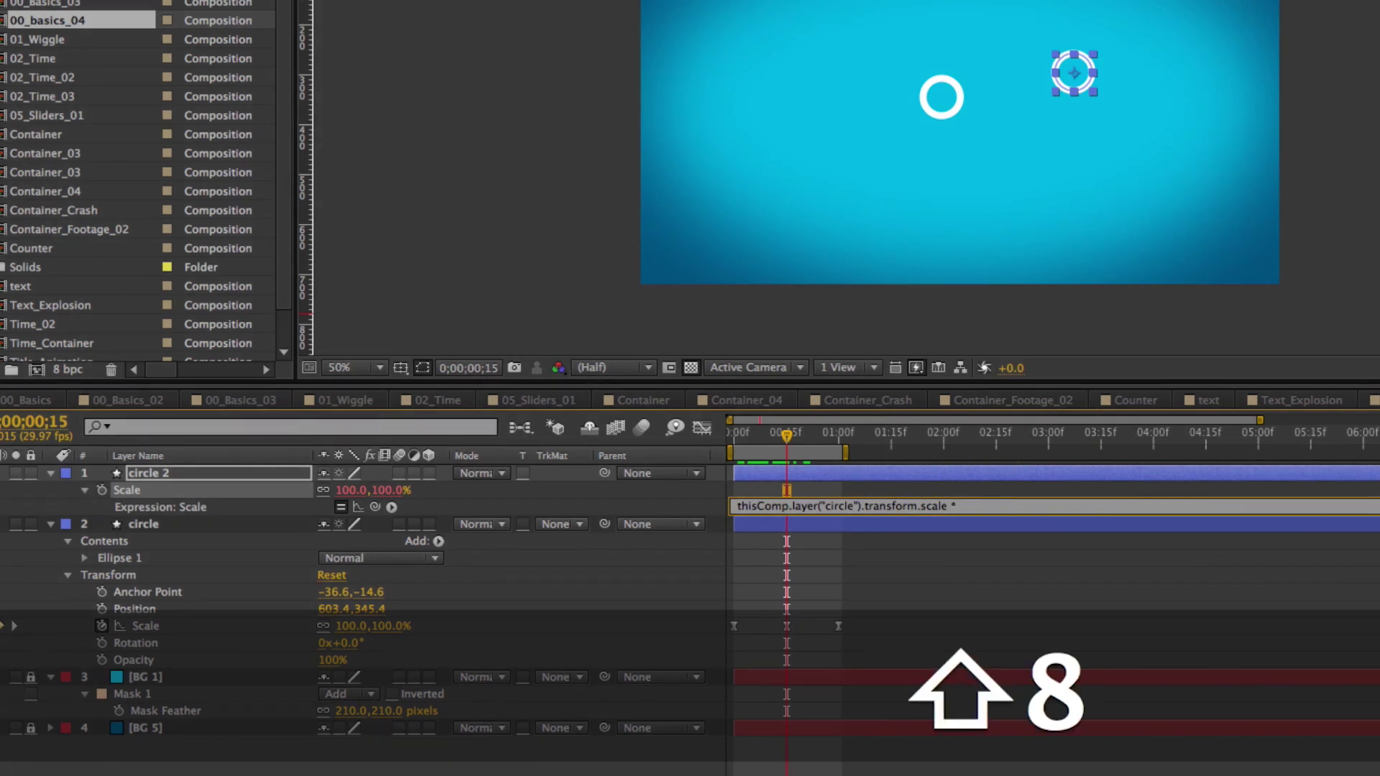
key(BackSpace)
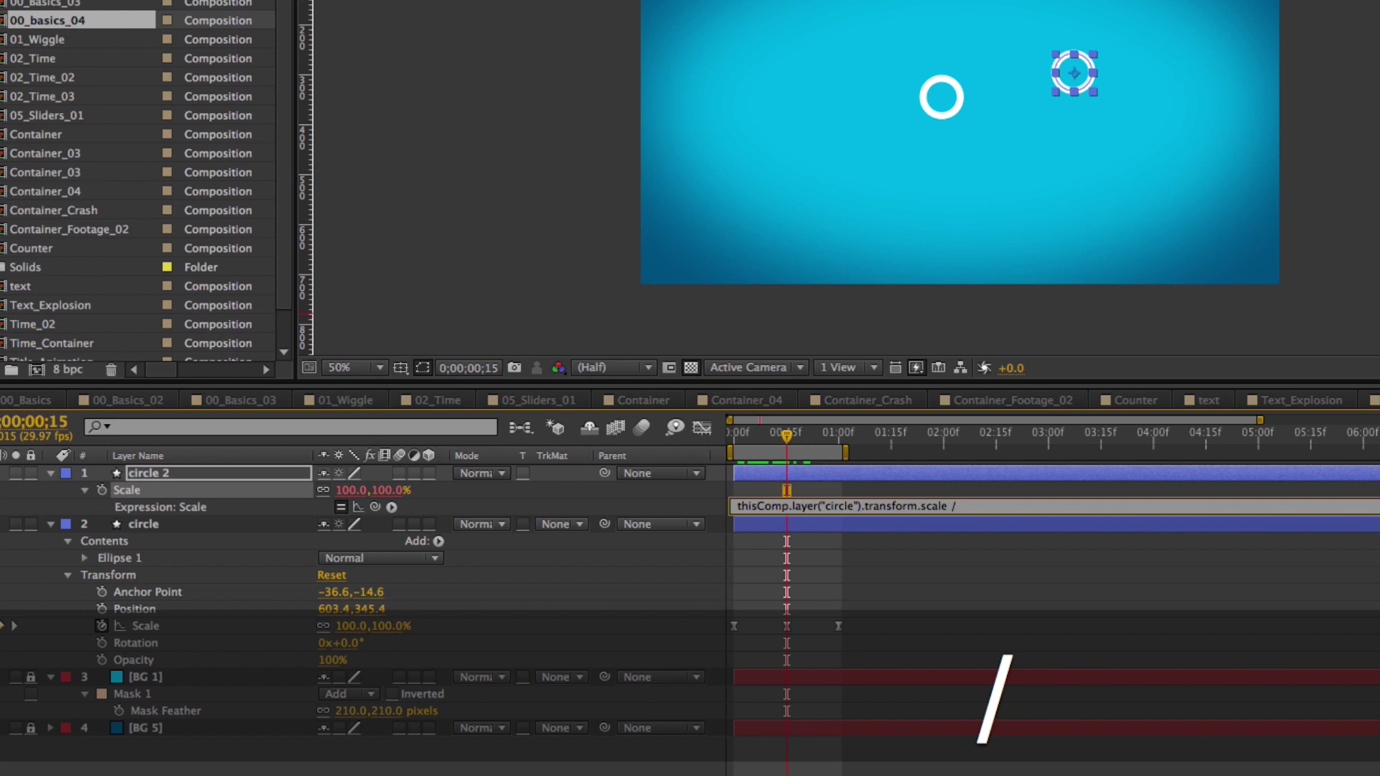
text(* 8)
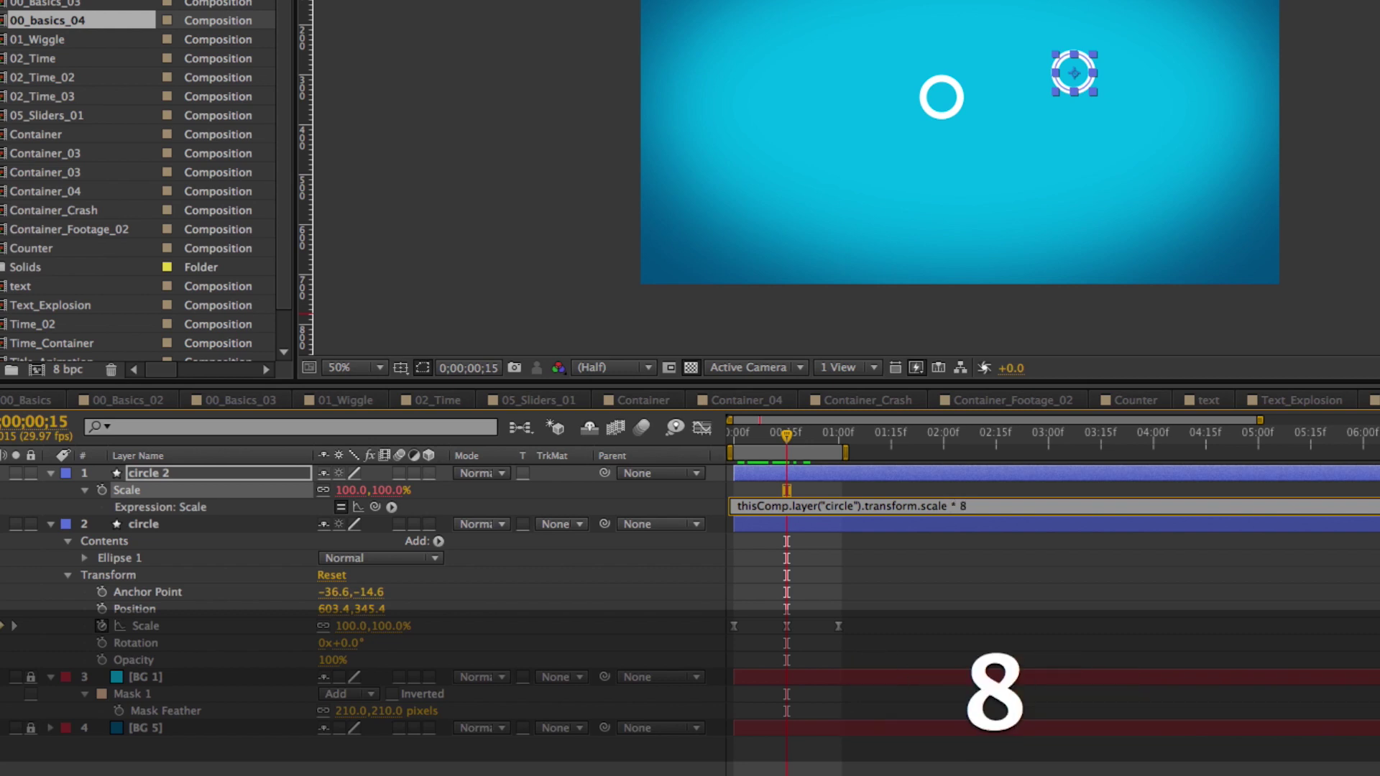
key(KP_Enter)
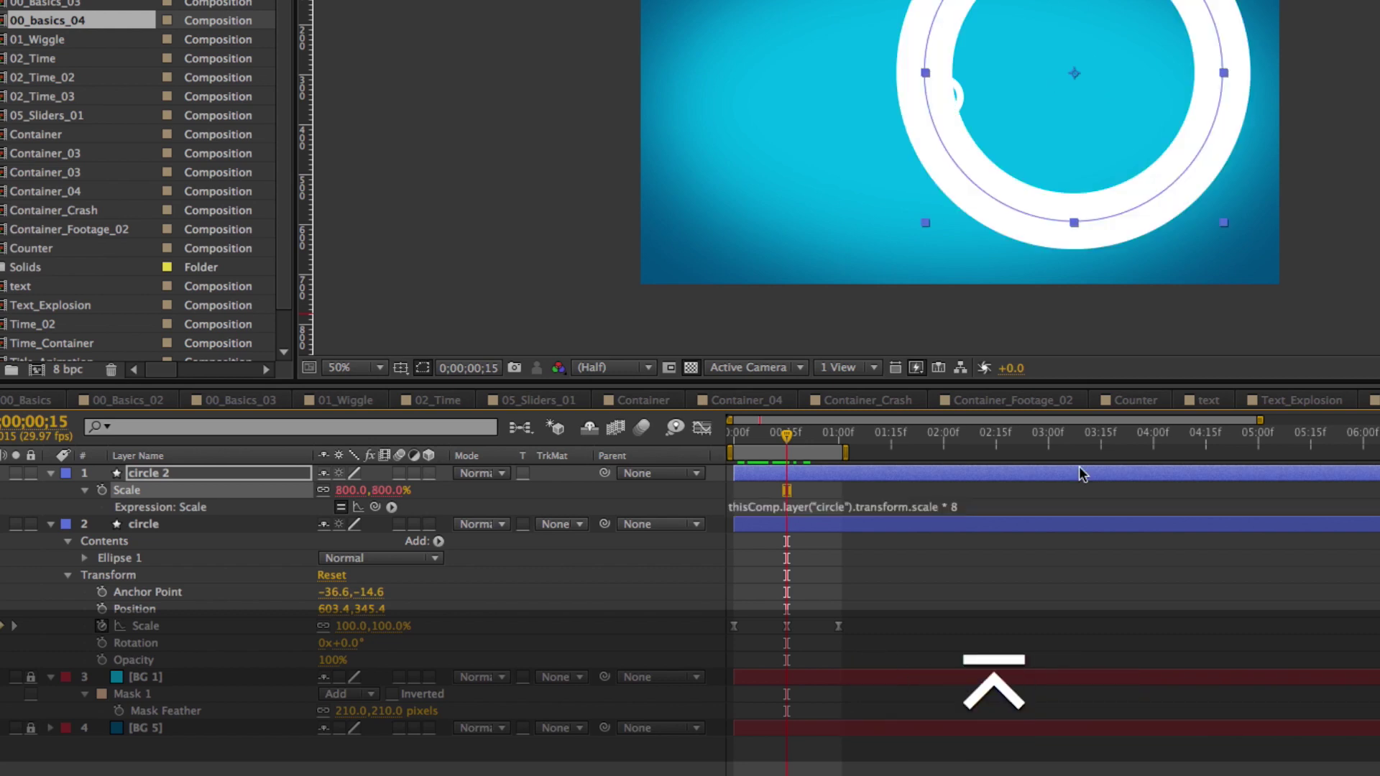
key(v)
drag(990, 153, 1065, 127)
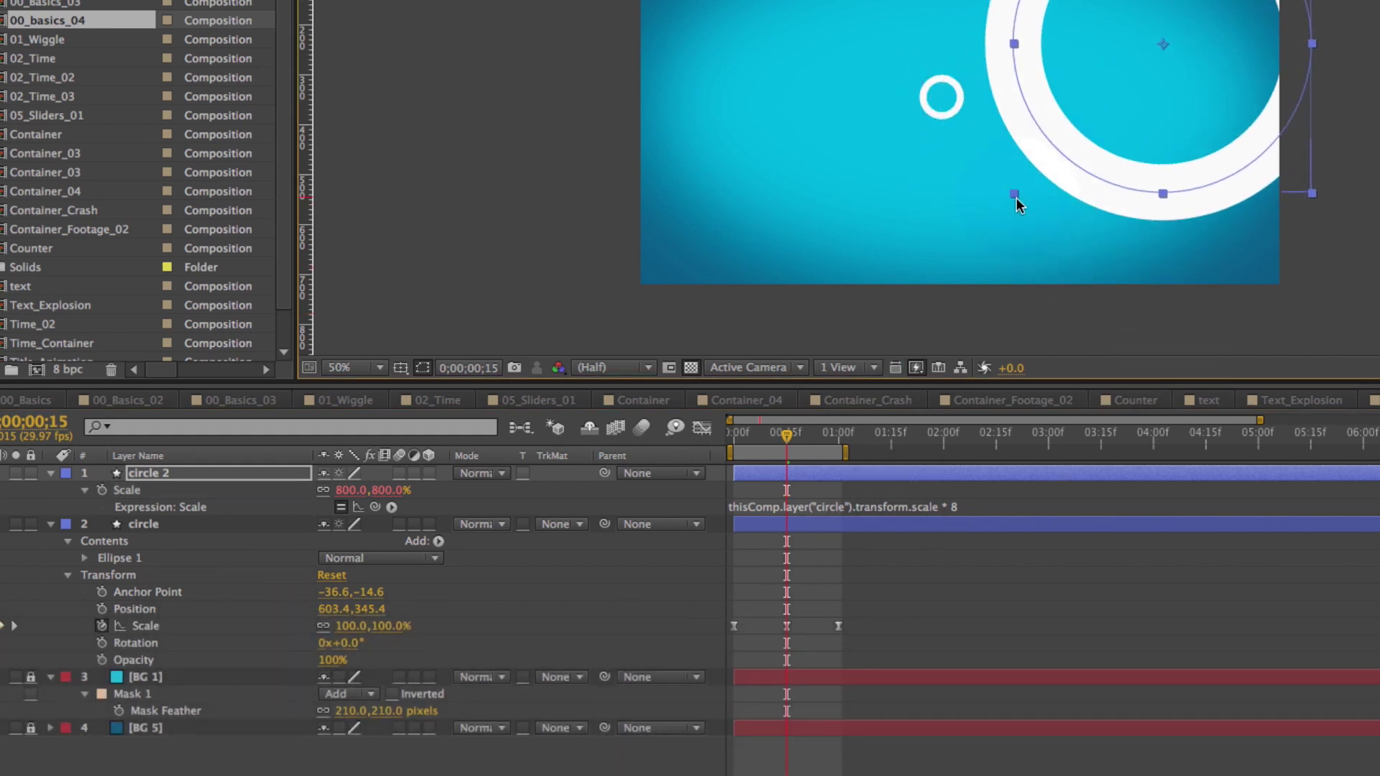
Try a Scale of 50% on the original circle layer at 0;00;00;15 to test the link, and undo it
click(140, 525)
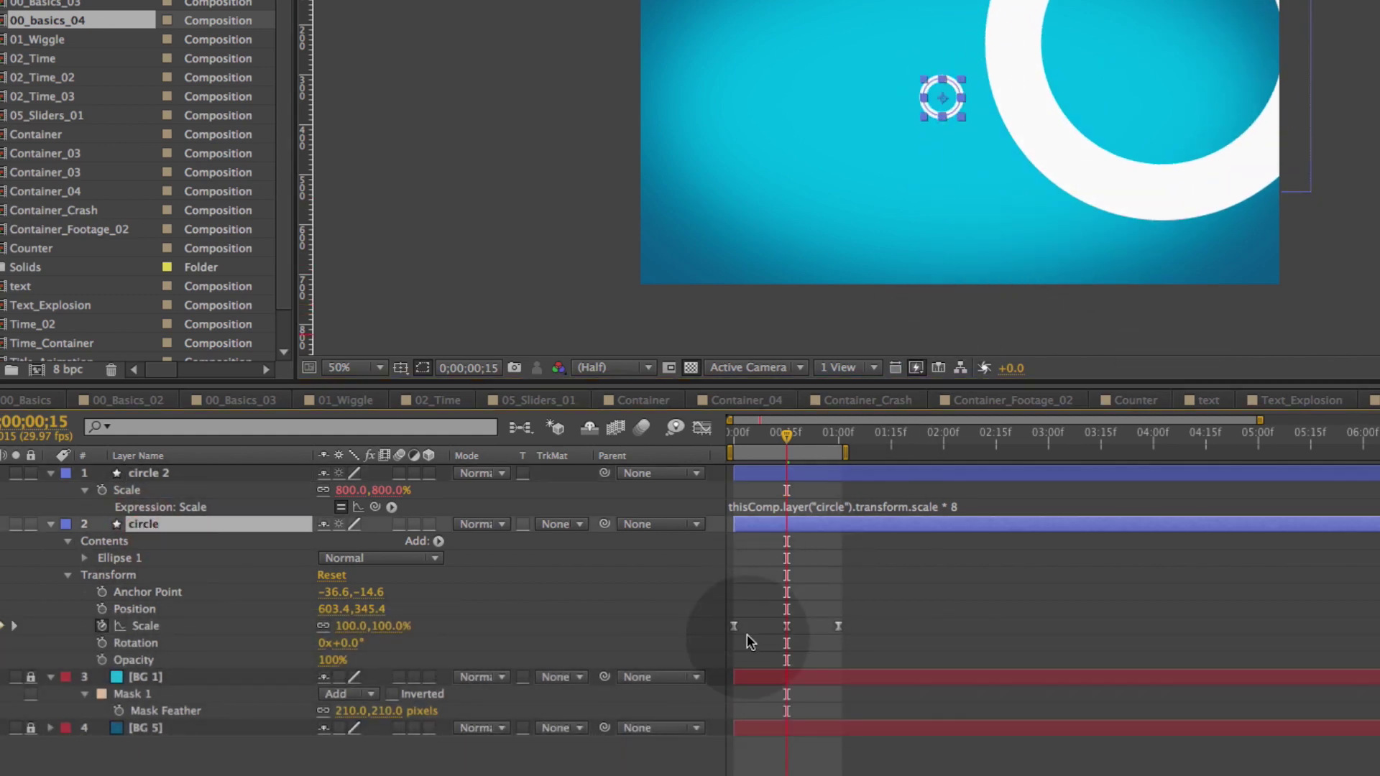
click(197, 627)
key(F2)
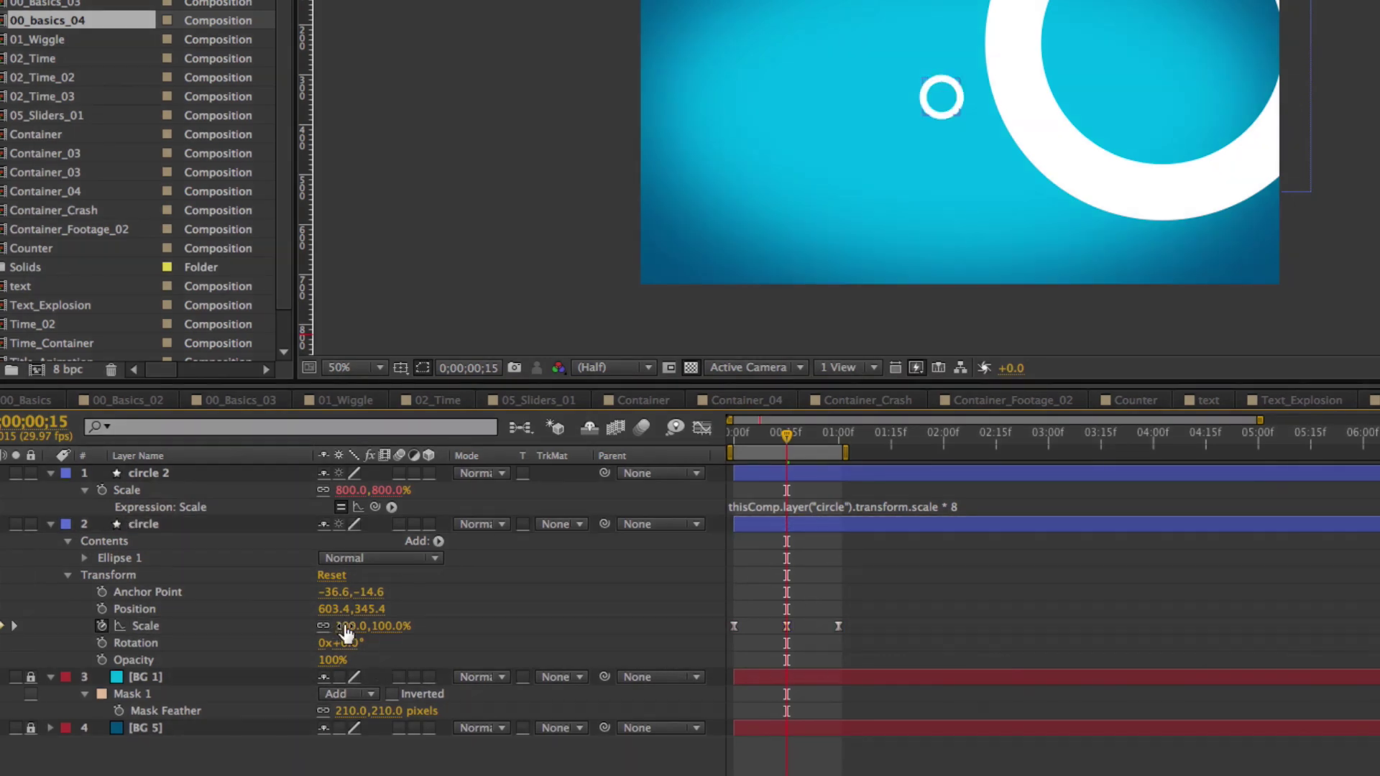
click(344, 625)
text(50)
key(Return)
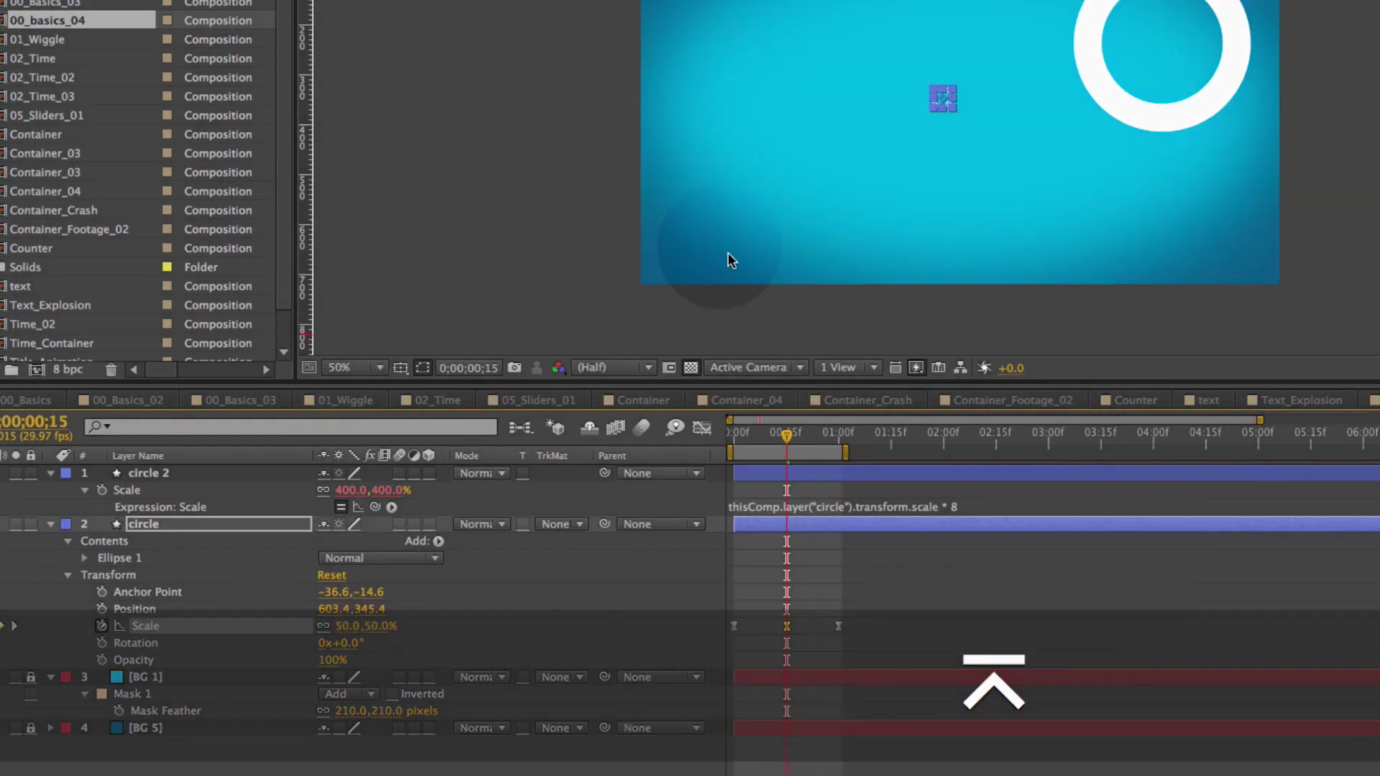
key(super+z)
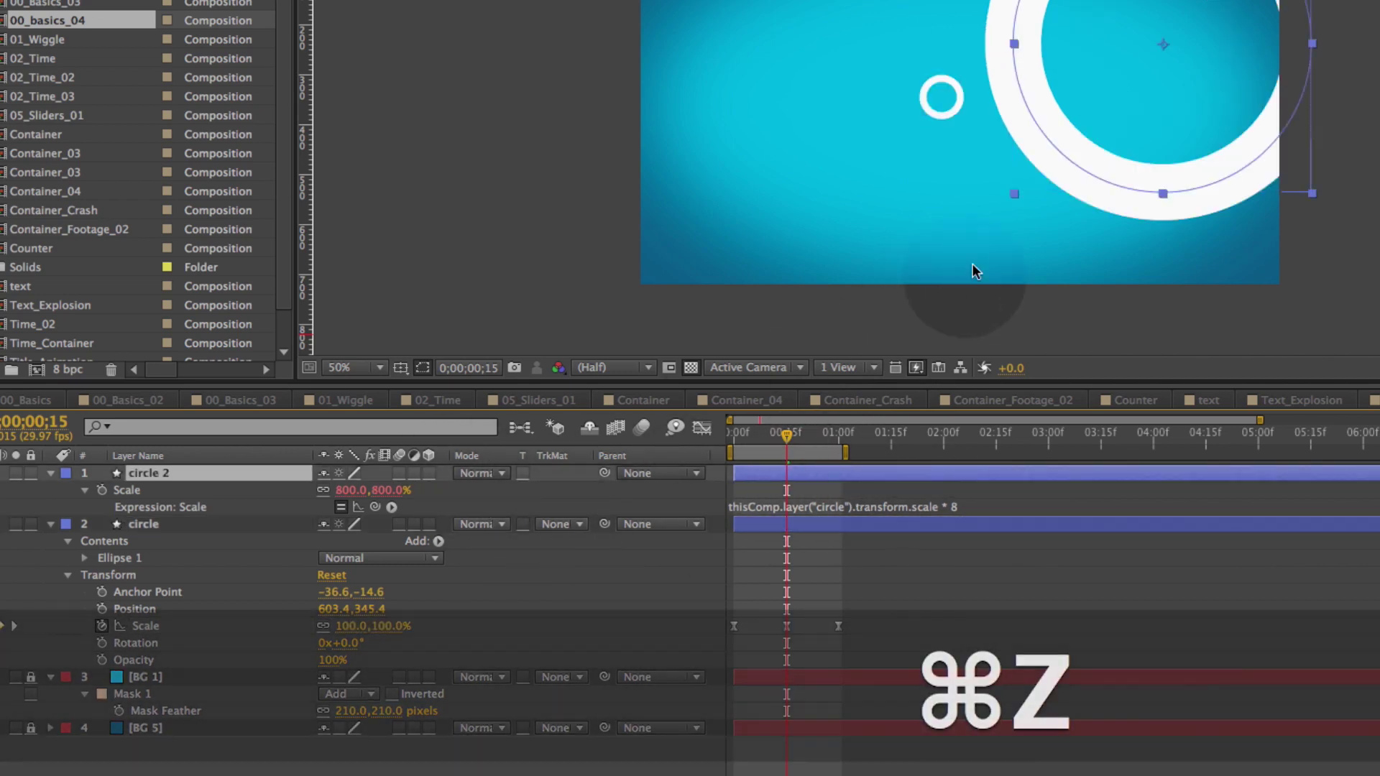
Duplicate the circle 2 layer and place the copy at the lower left of the composition
key(super+d)
key(v)
drag(1050, 143, 609, 260)
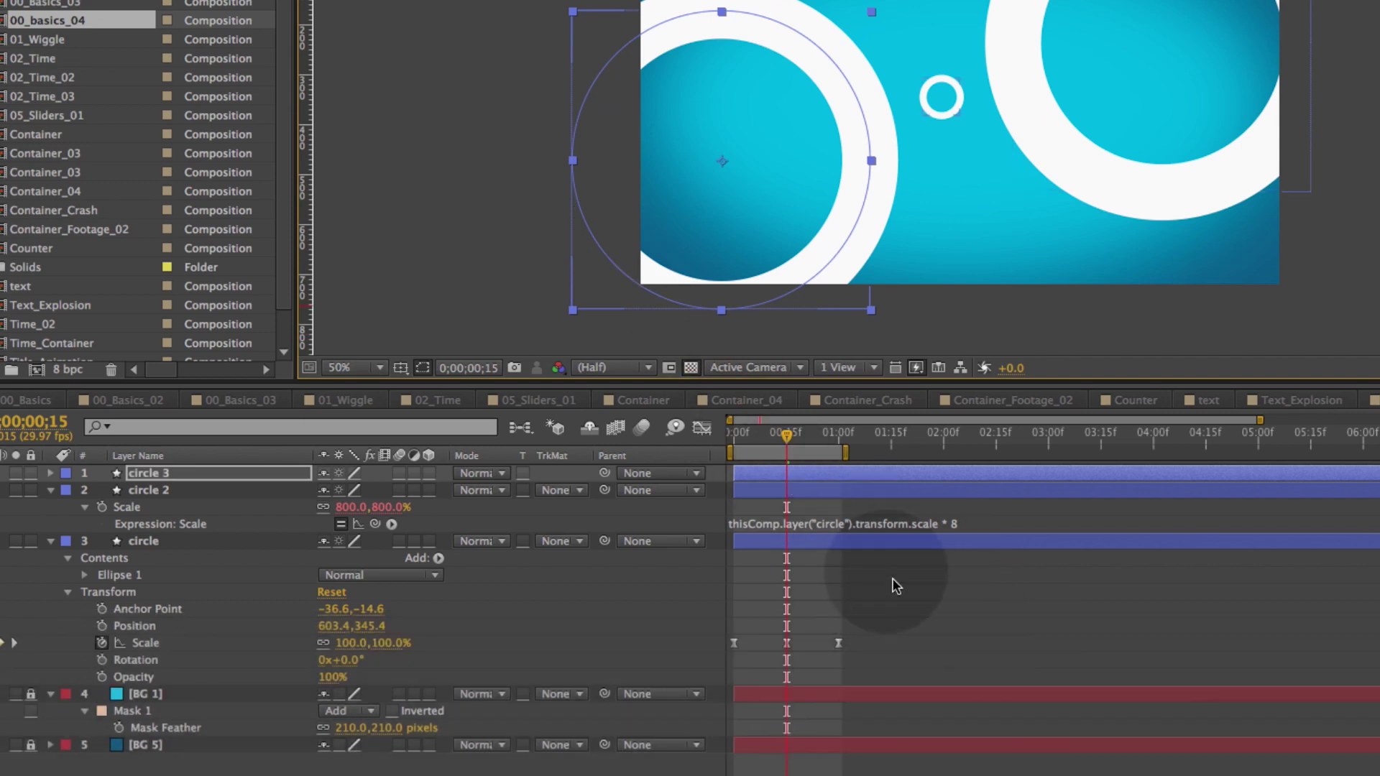
Reveal the layers' expressions and change circle 3's Scale expression to thisComp.layer("circle").transform.scale /2
key(u)
key(u)
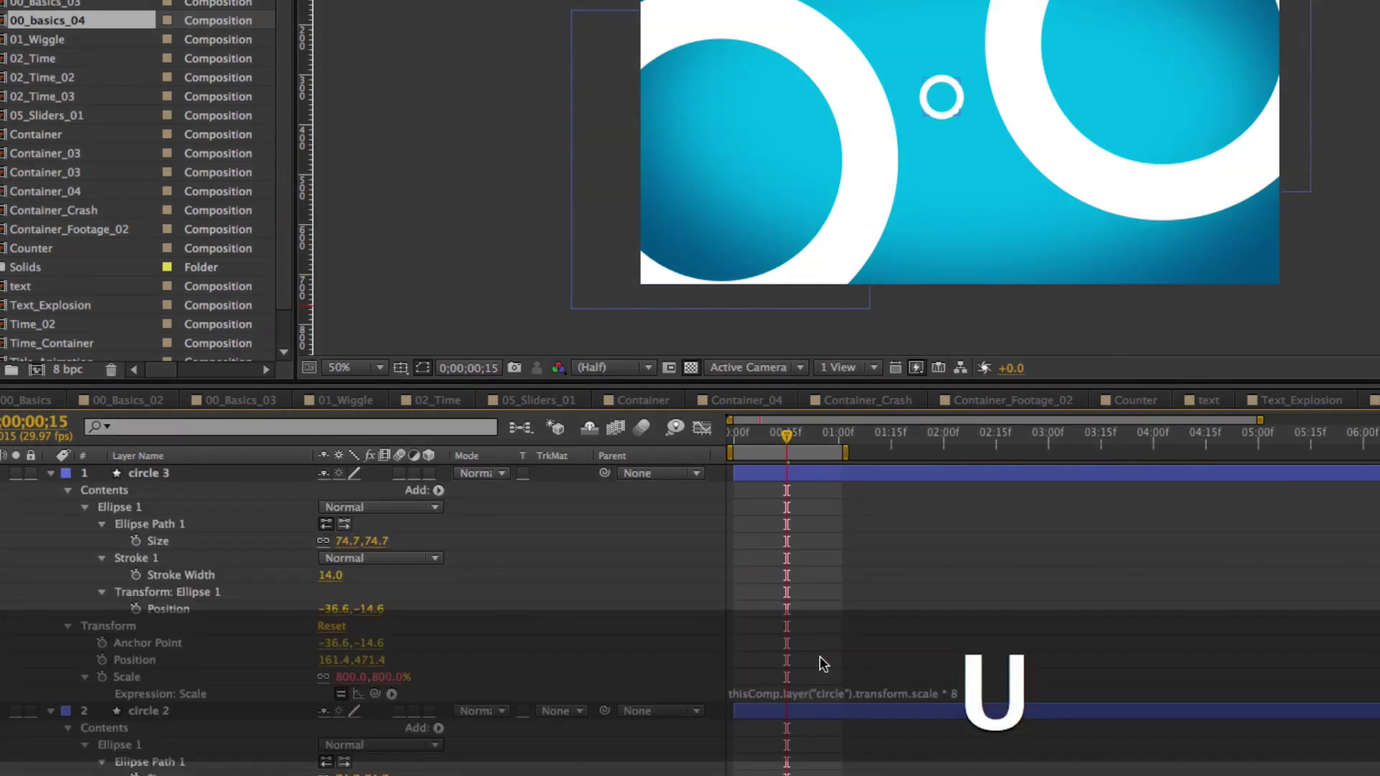
key(e)
key(e)
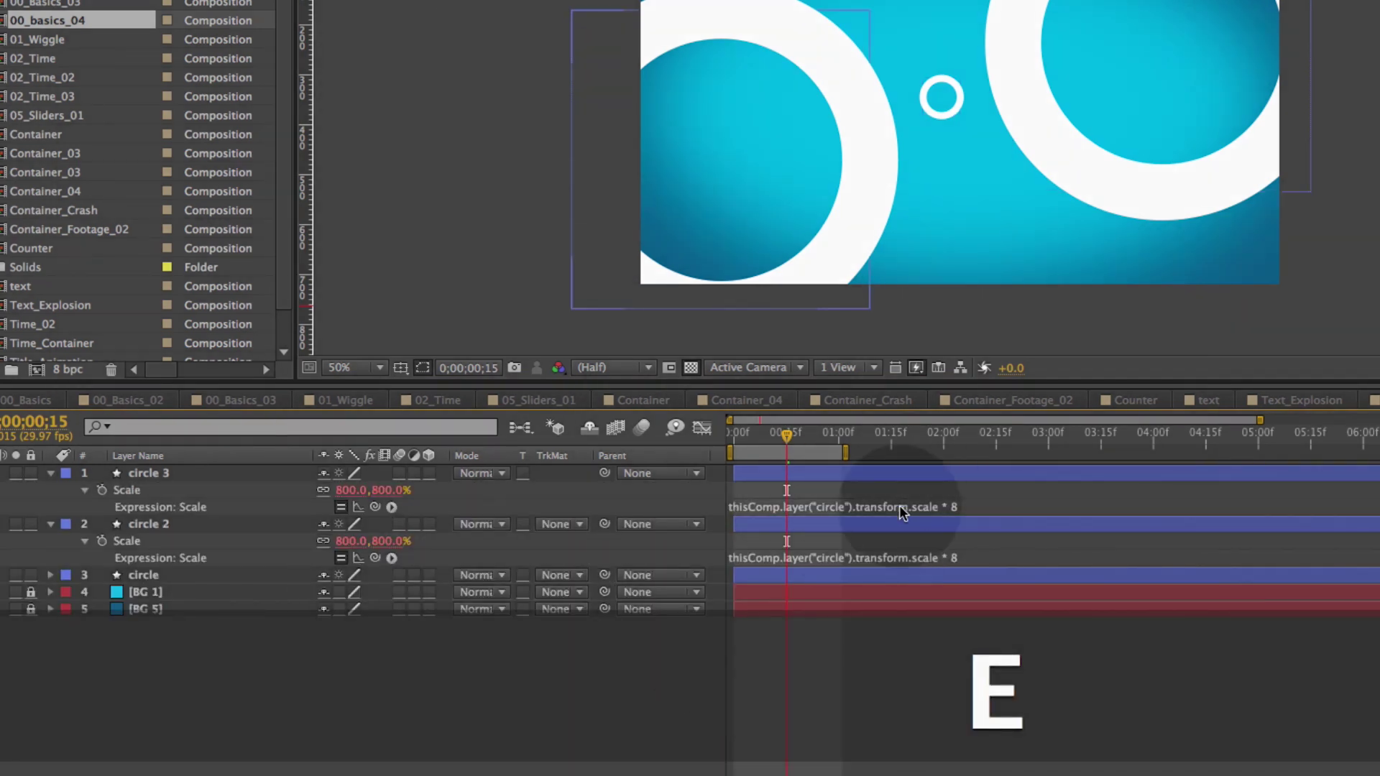
click(146, 472)
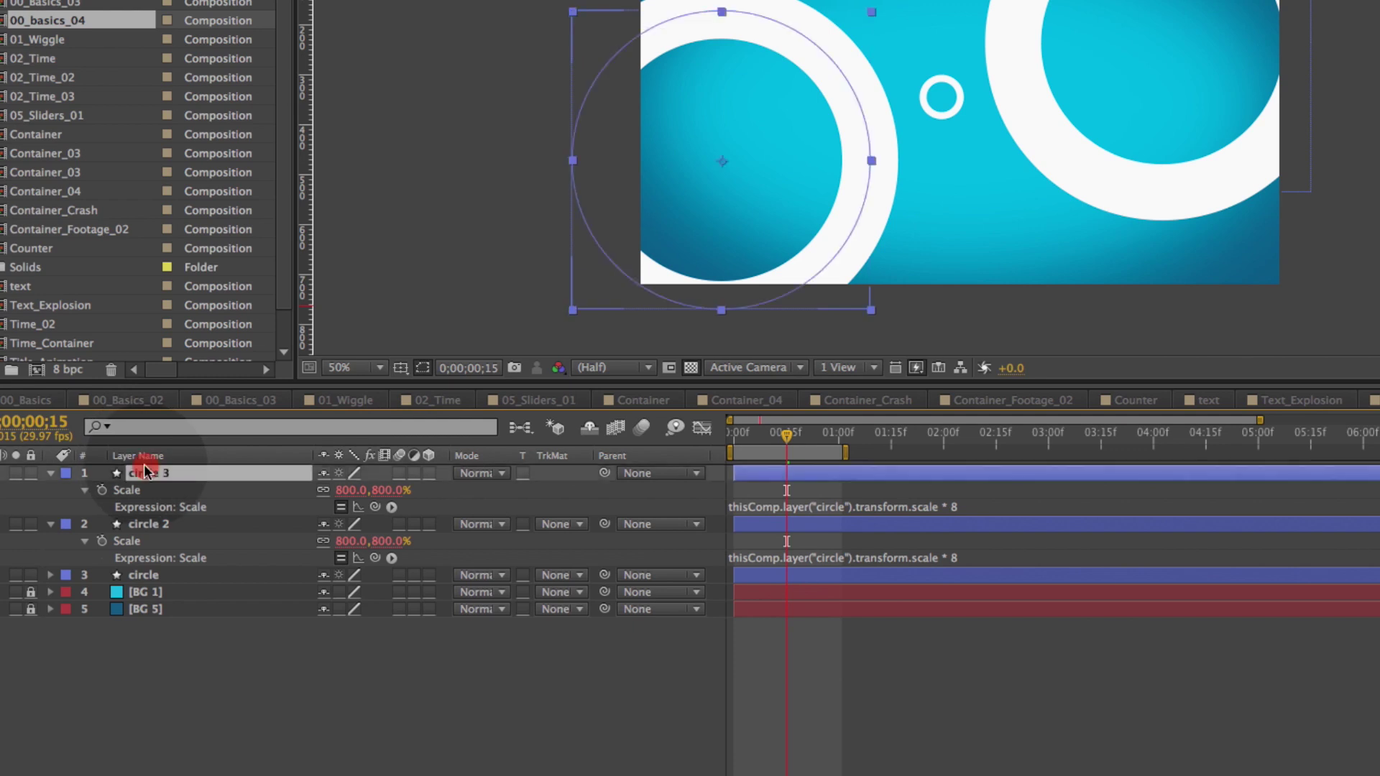
click(932, 509)
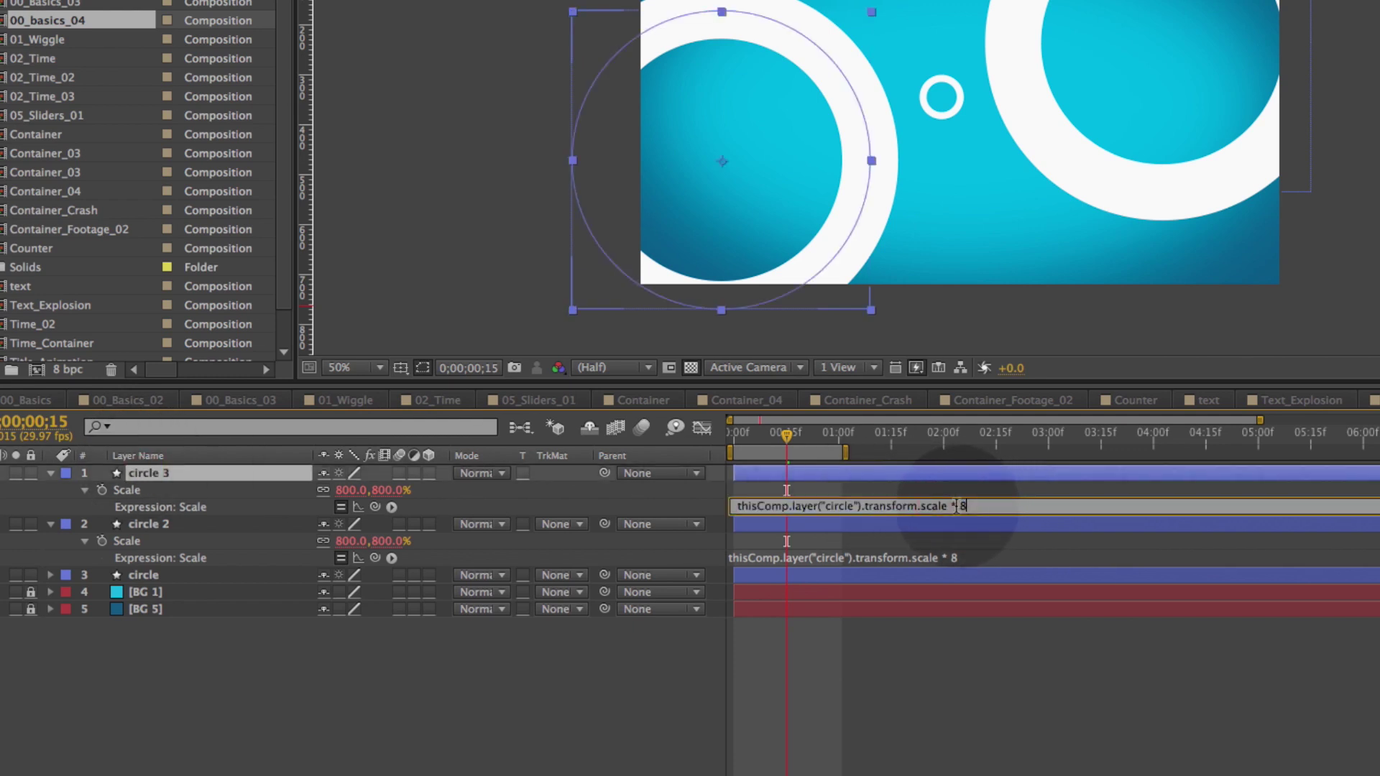
drag(952, 506, 1012, 500)
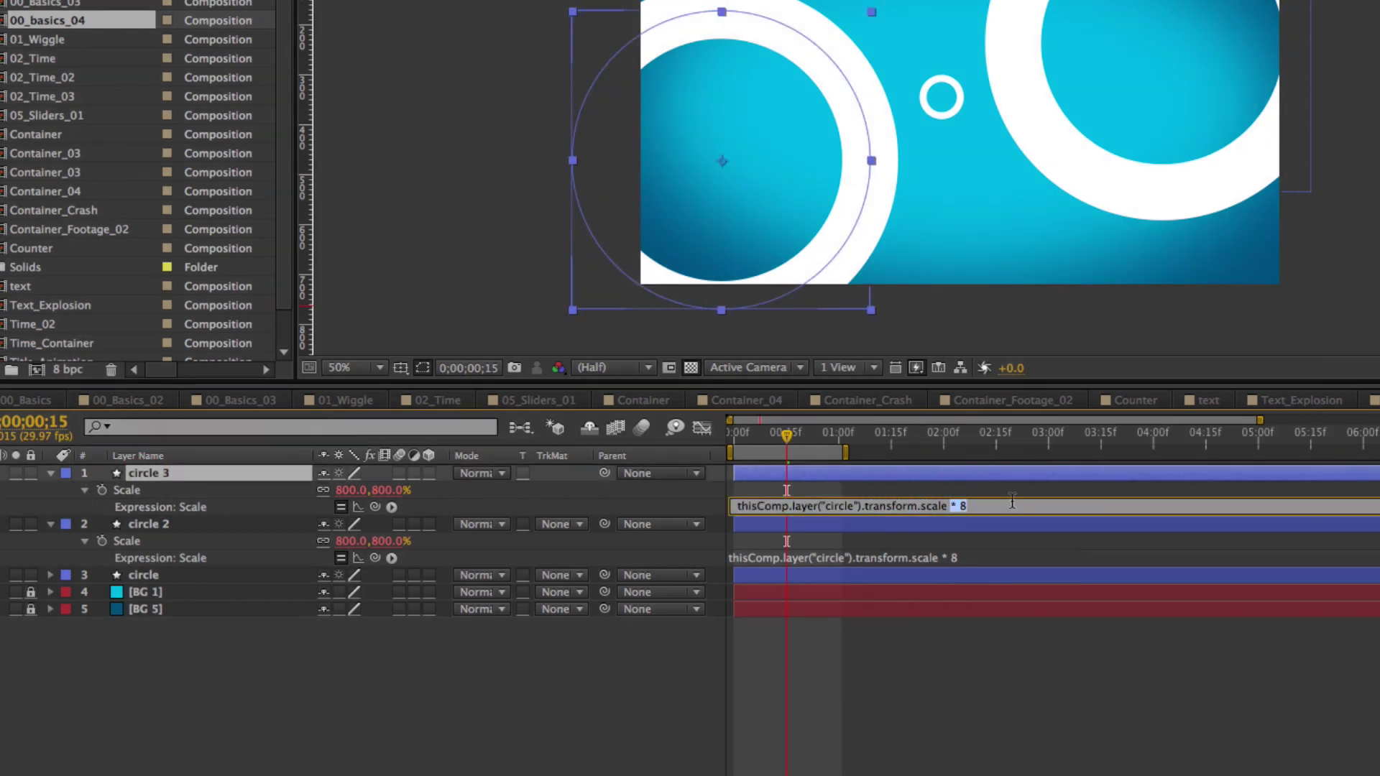
text(/2)
key(KP_Enter)
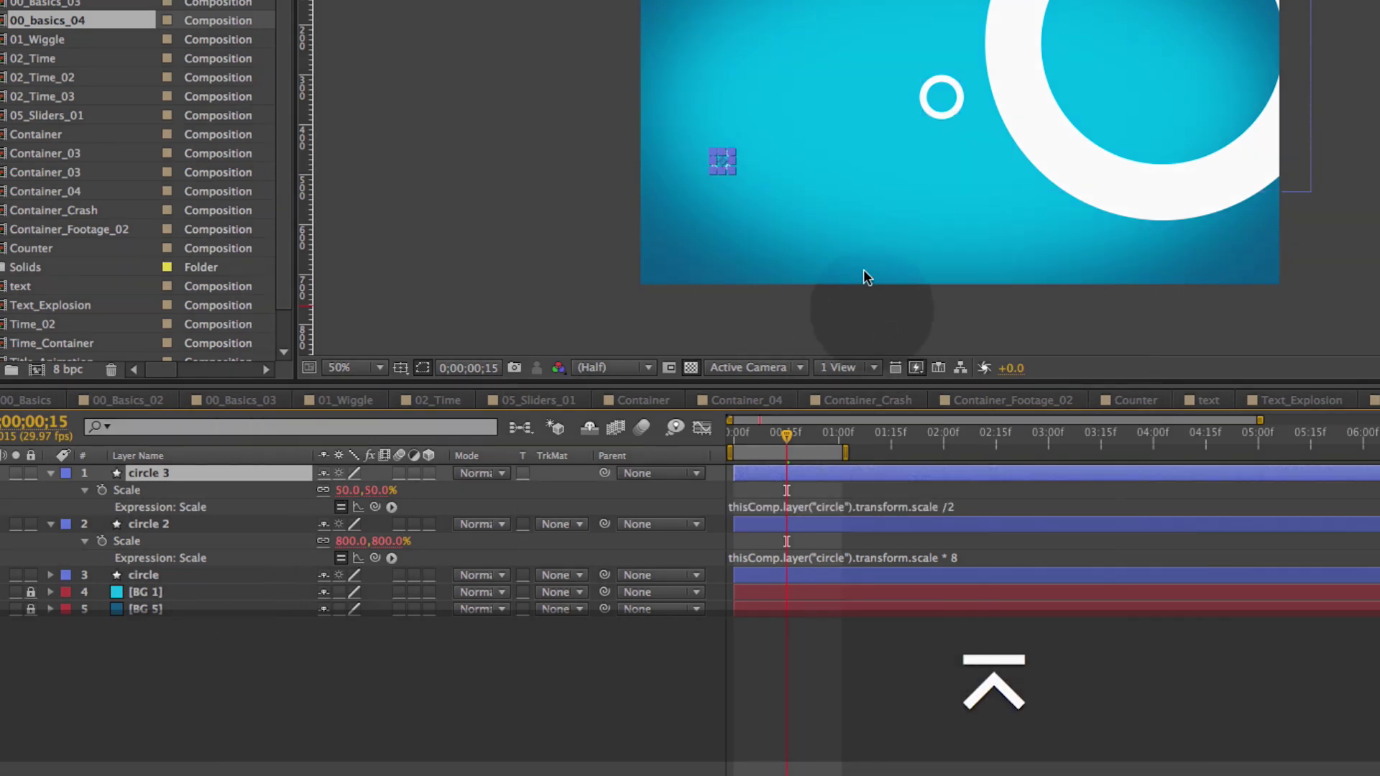
click(827, 654)
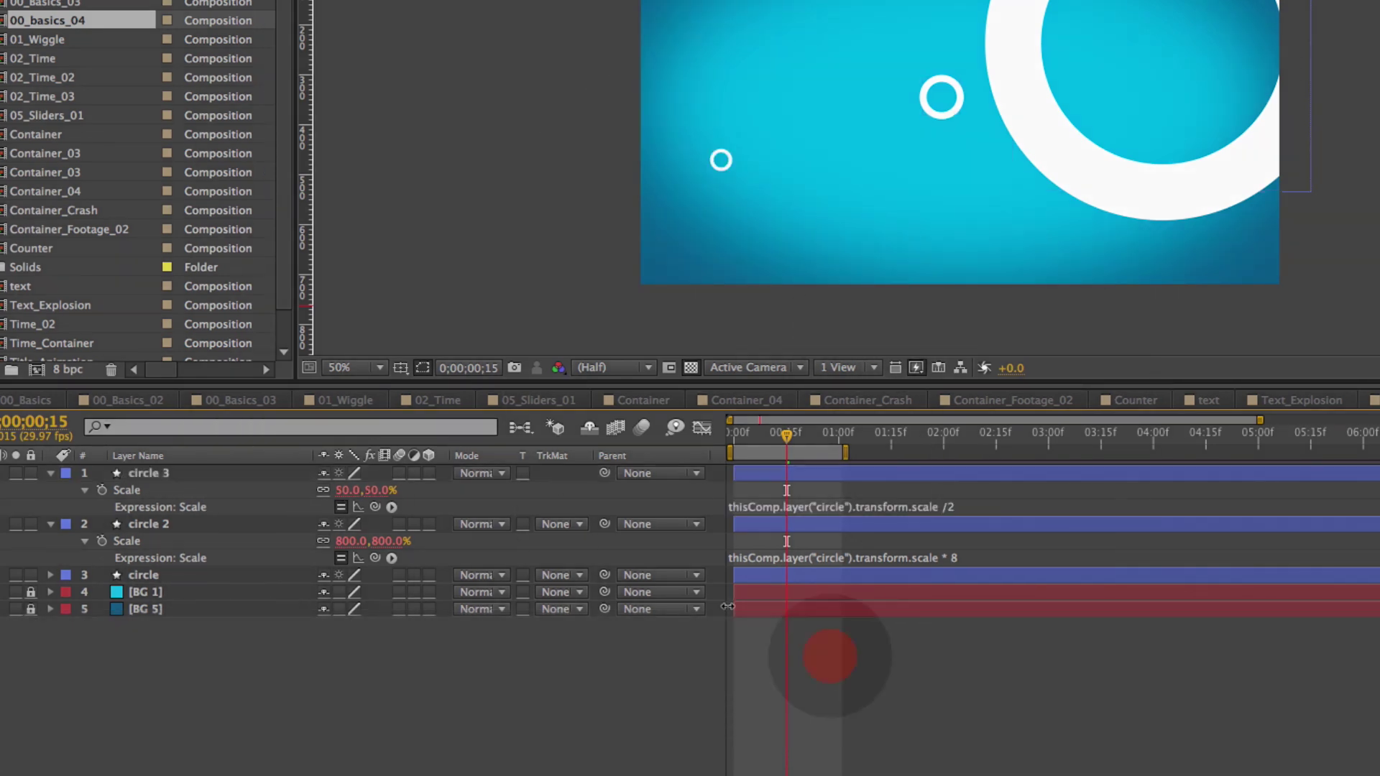
Duplicate the original circle layer and remove all Scale keyframes from the copy
click(161, 572)
key(super+d)
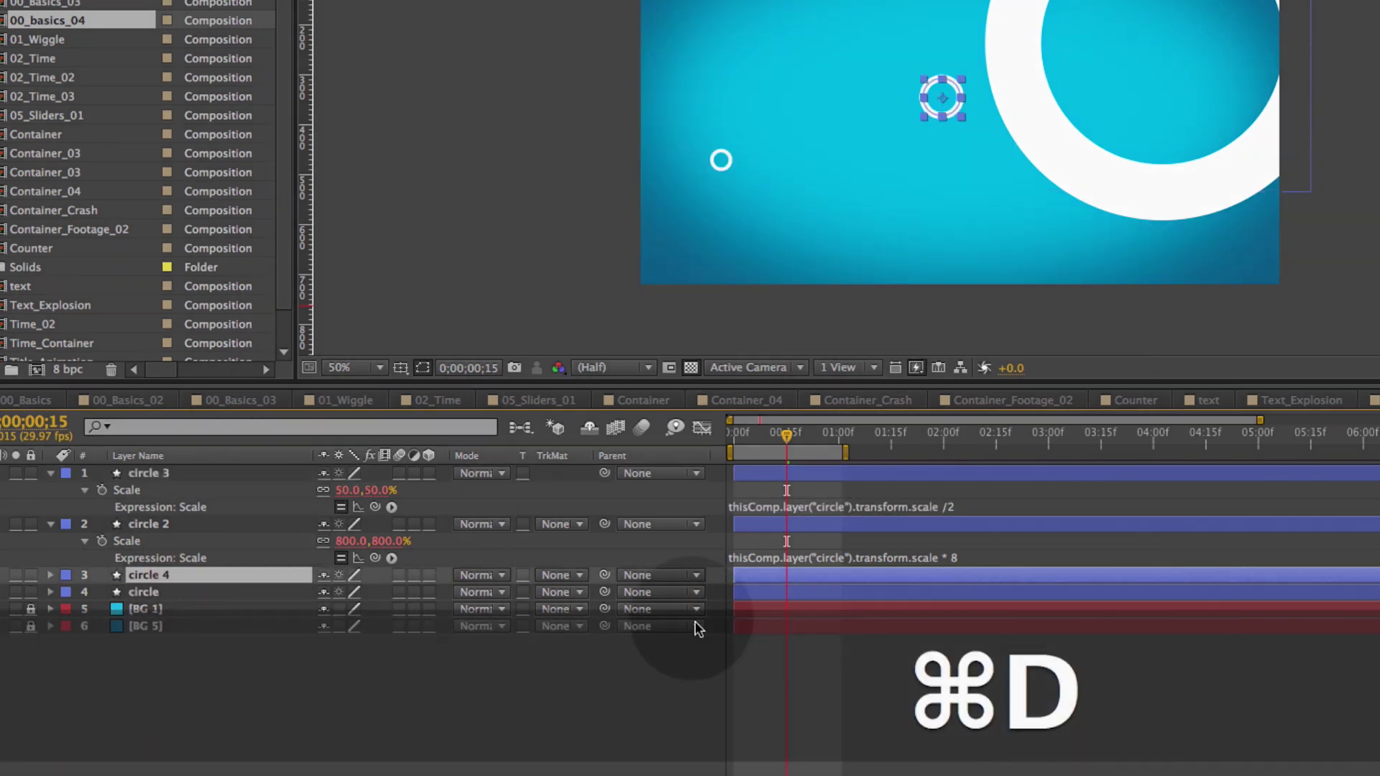
key(u)
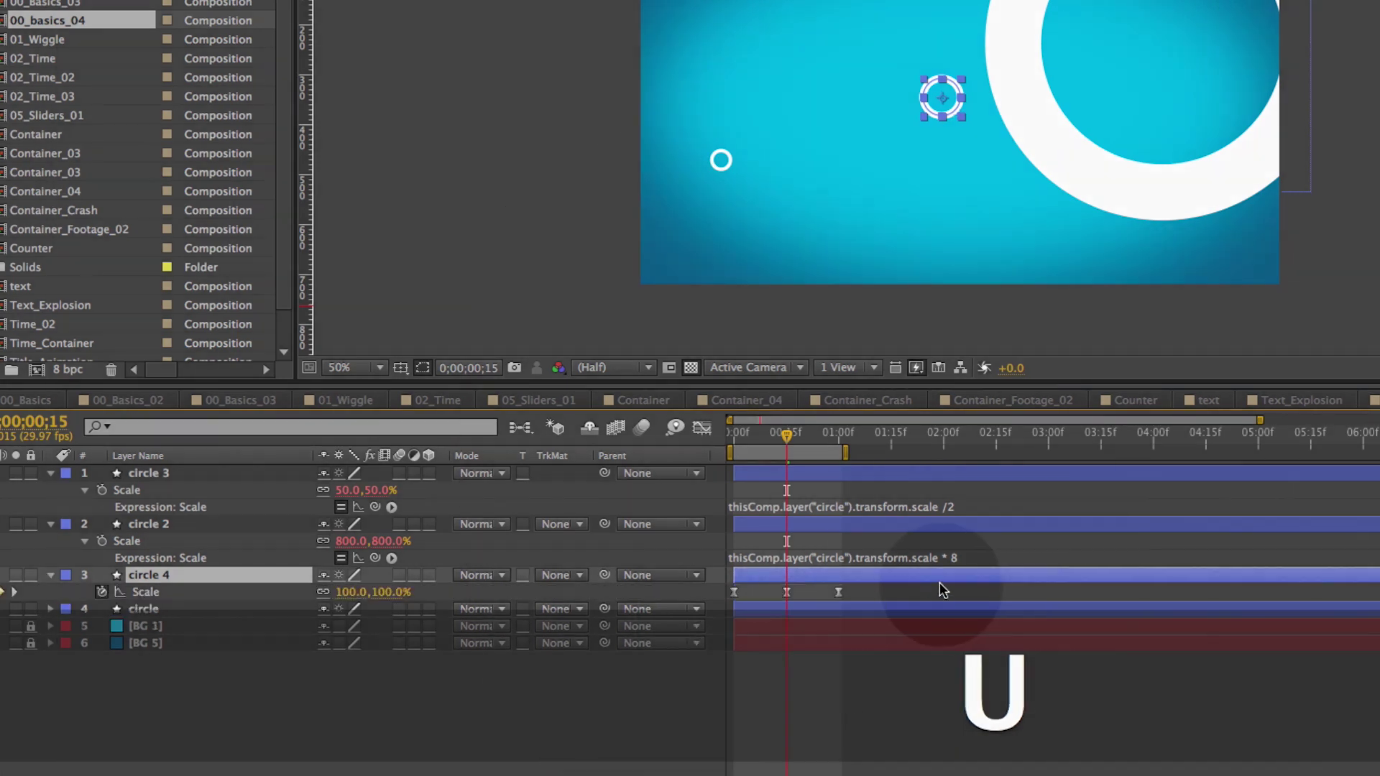
click(729, 592)
key(Delete)
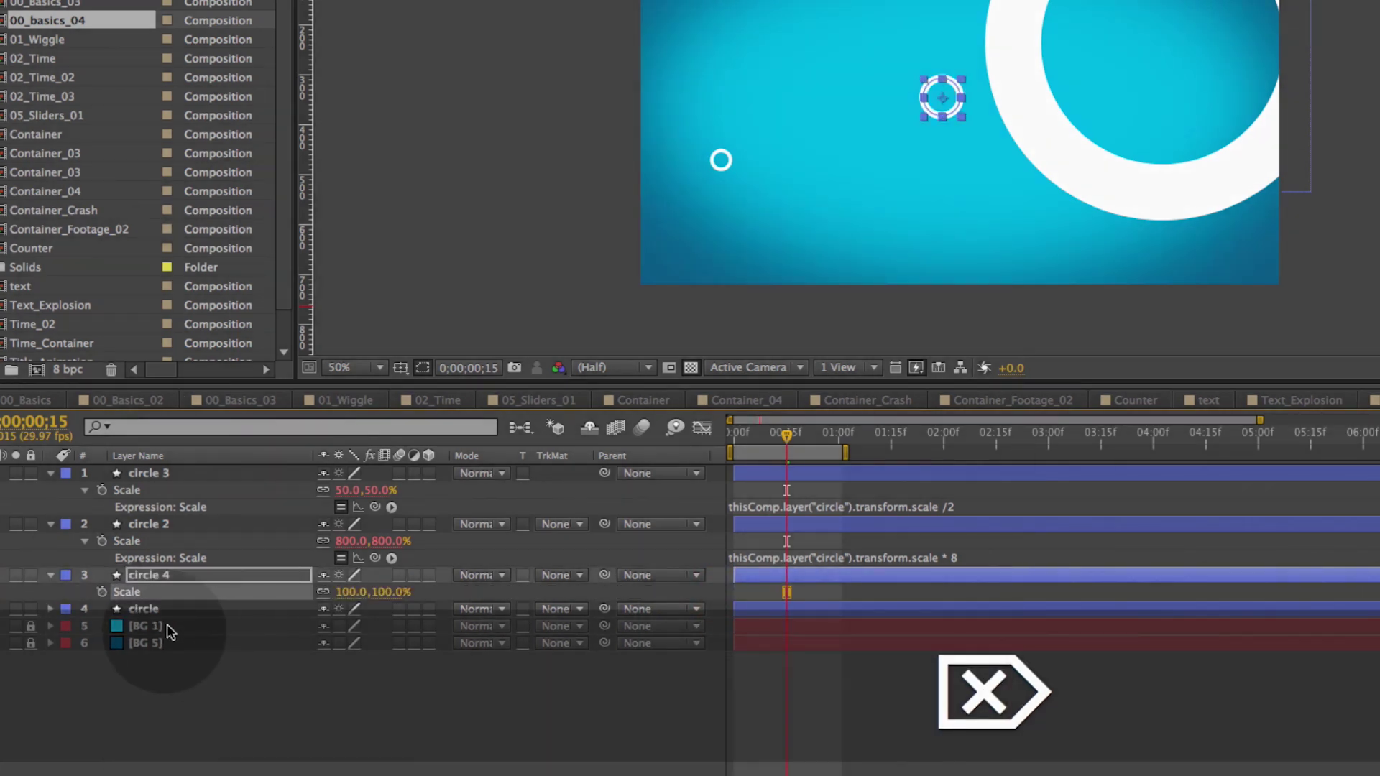
Link circle 4's Scale to the circle layer's Scale divided by 2, and scrub the timeline to check it
click(144, 609)
key(s)
alt+click(102, 591)
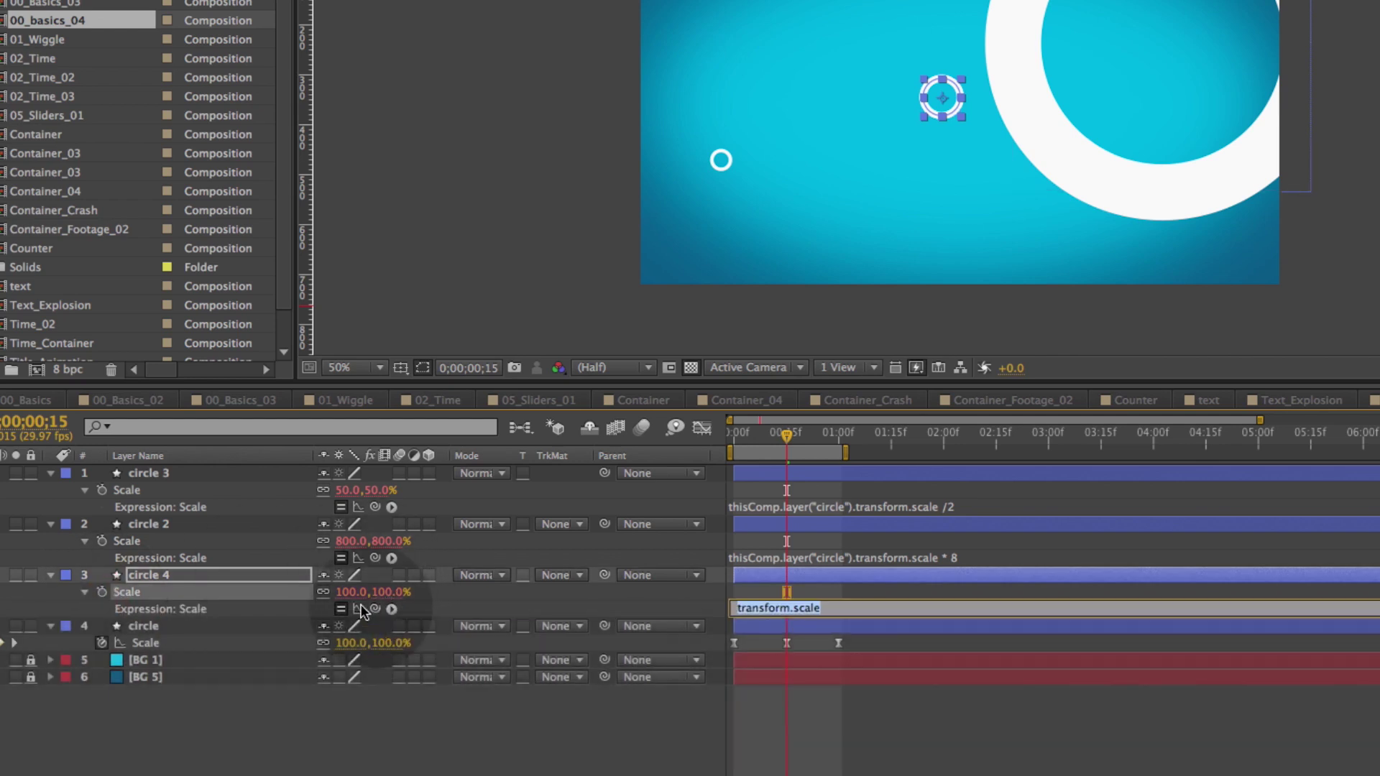
drag(373, 610, 191, 643)
text(/2)
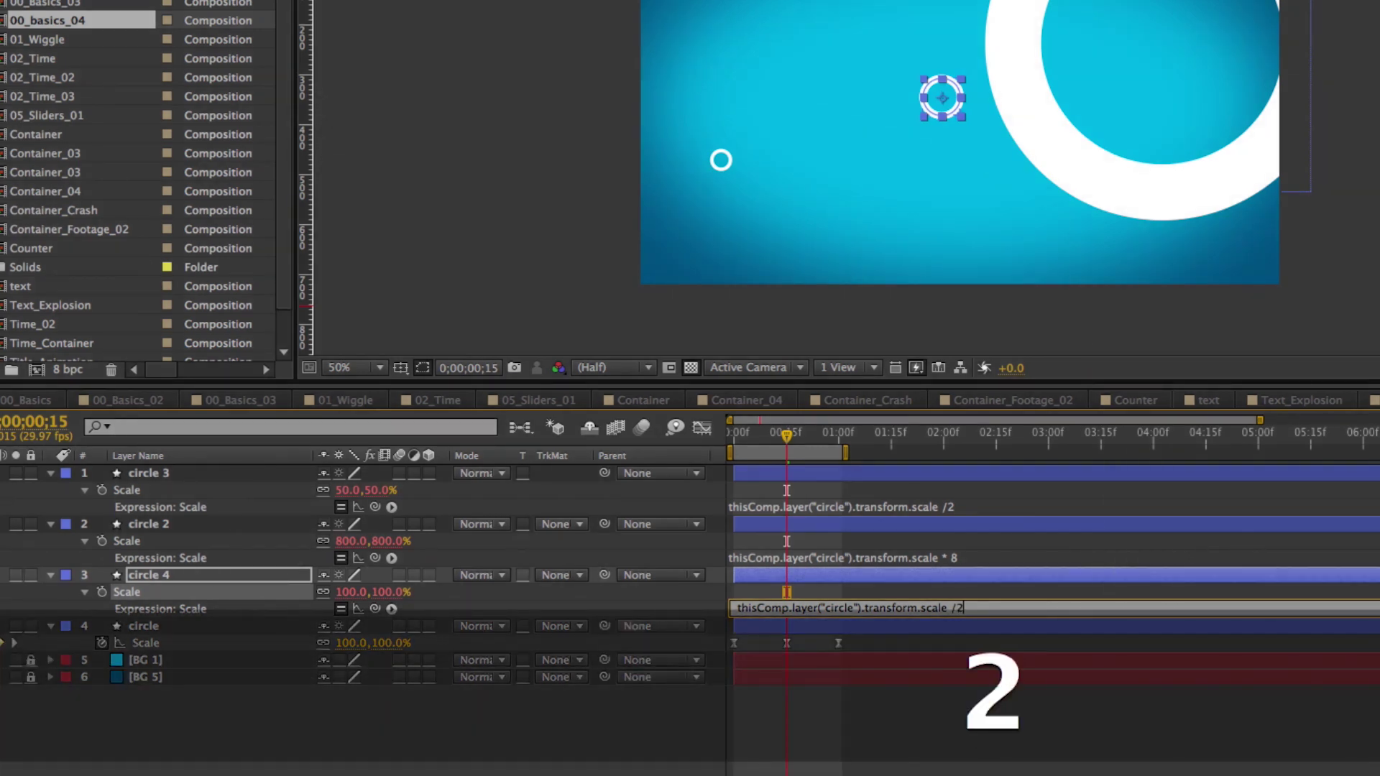
key(KP_Enter)
click(834, 677)
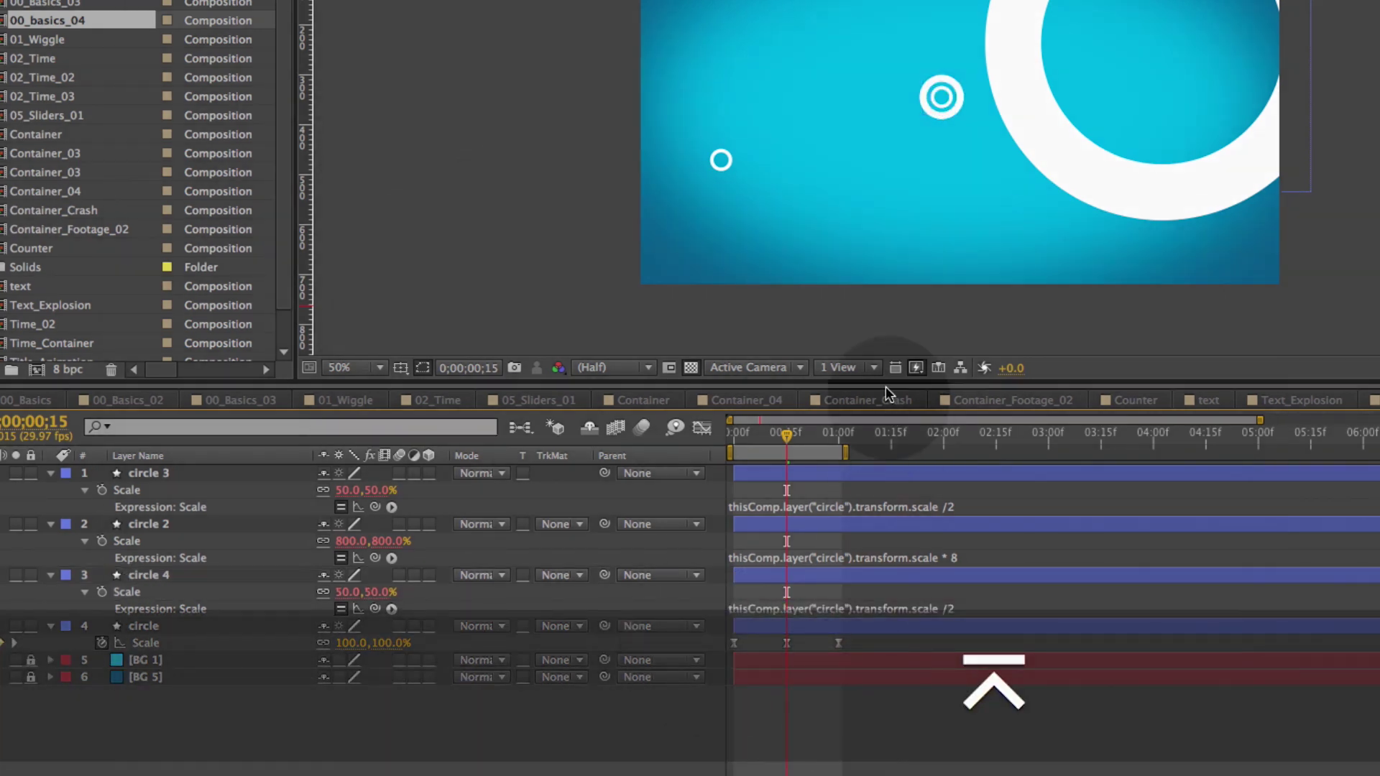
mouse_move(786, 434)
mouse_down()
mouse_move(743, 434)
mouse_move(838, 434)
mouse_move(741, 433)
mouse_move(787, 434)
mouse_up()
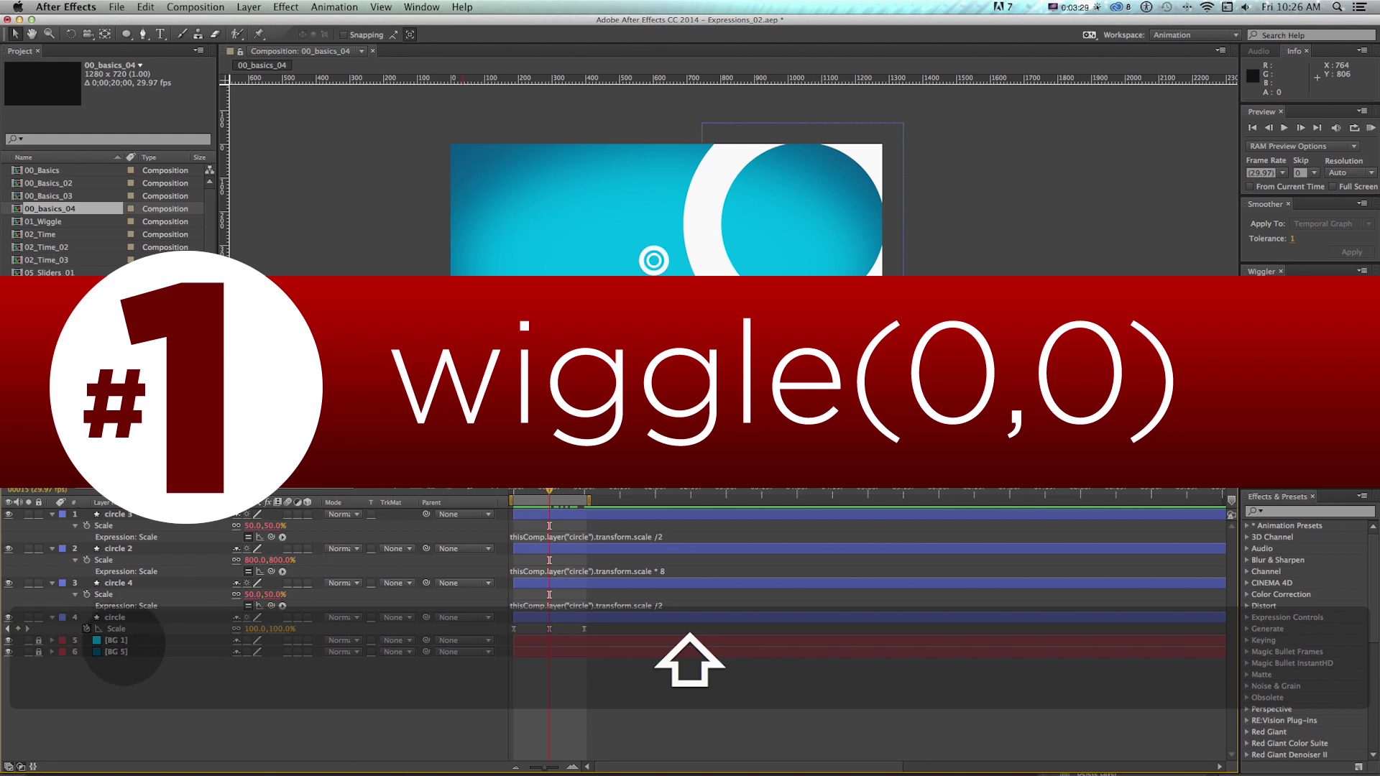
Add the expression wiggle(0,0) to the Mask Expansion of Mask 1 on the BG 1 layer
click(132, 640)
key(m)
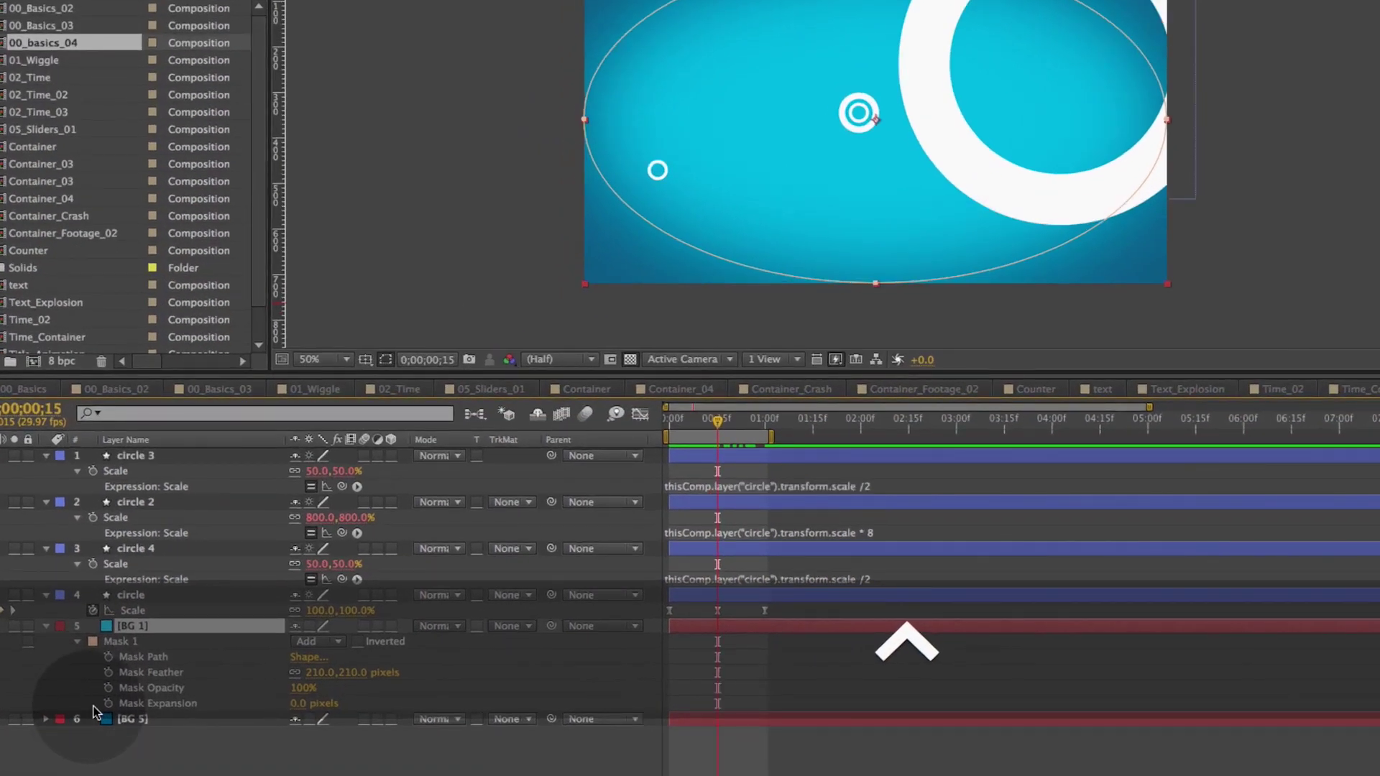
alt+click(108, 704)
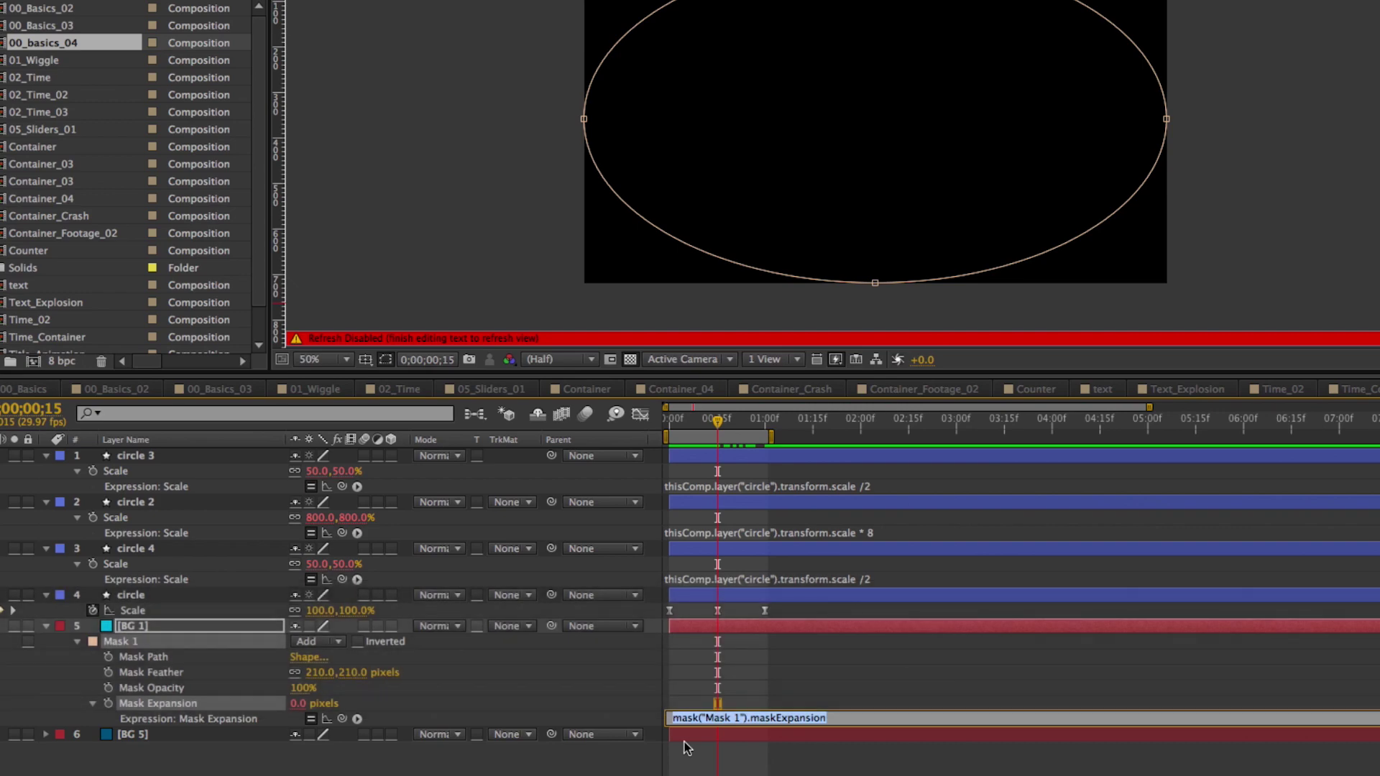
text(wiggle)
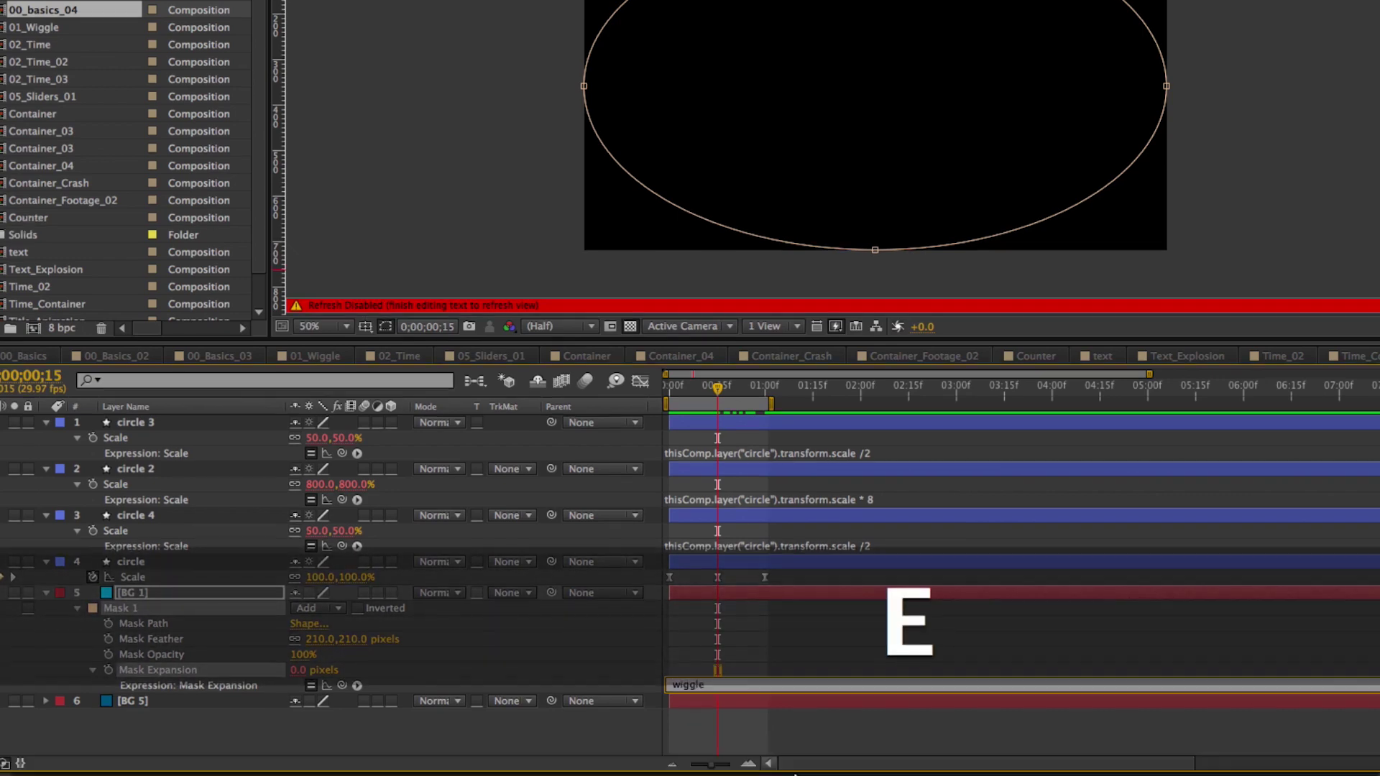
text(()
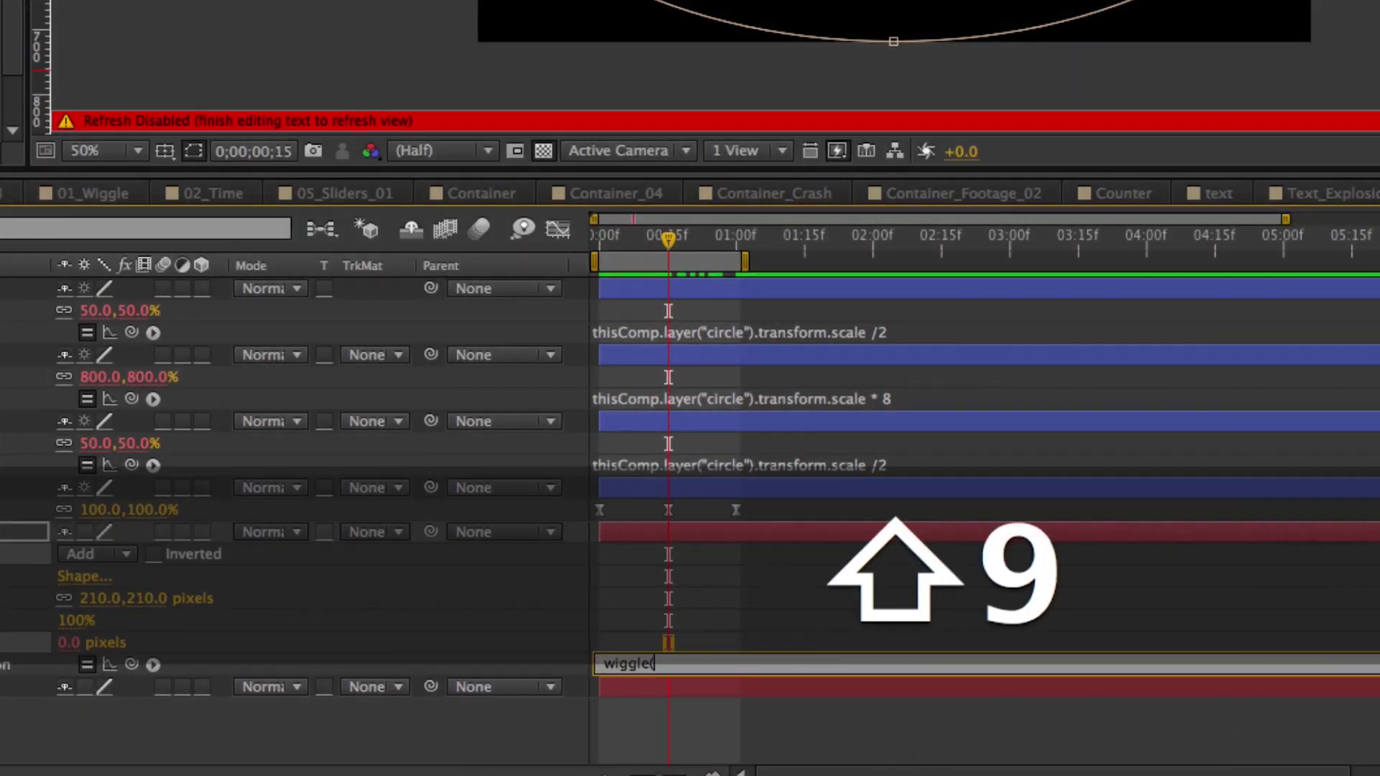
text(0,0))
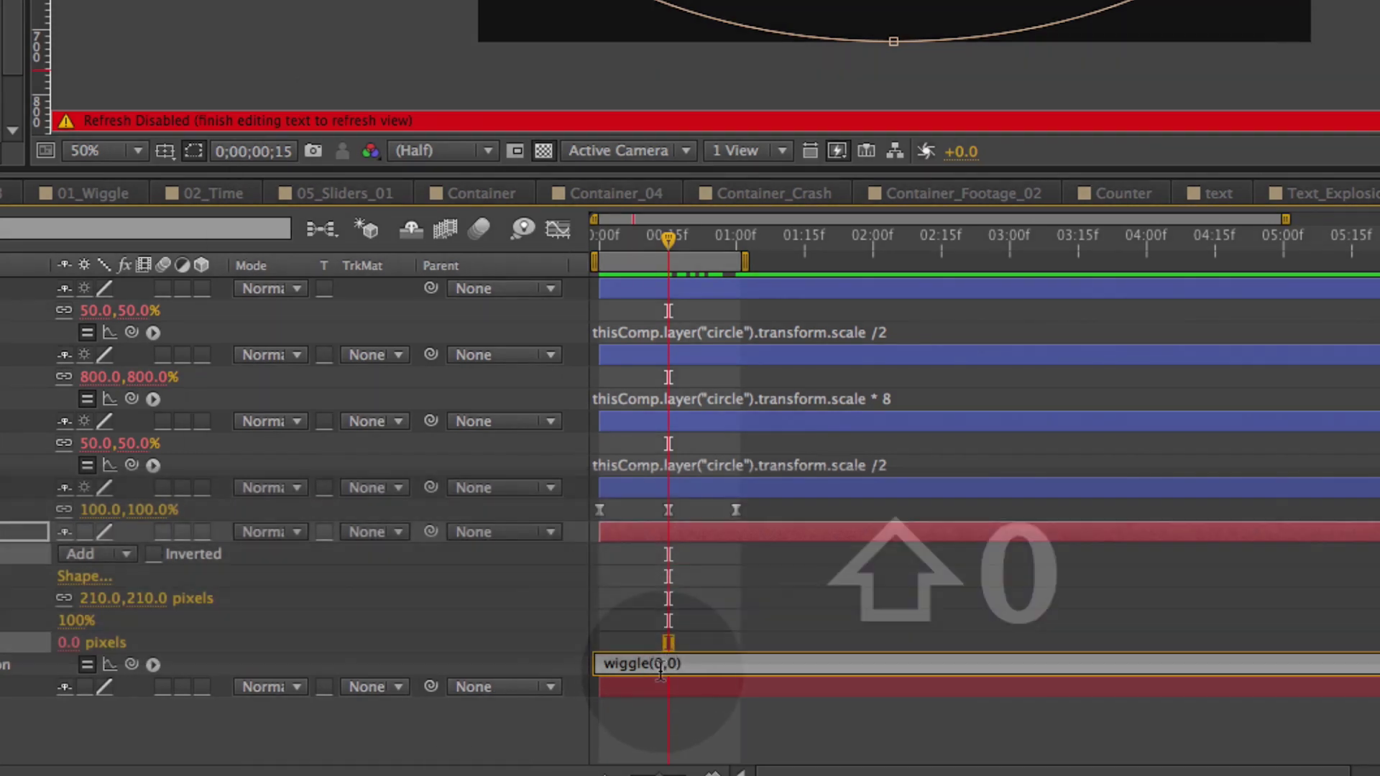
Change the Mask Expansion expression on BG 1's Mask 1 to wiggle(2,10)
click(658, 664)
key(shift+Right)
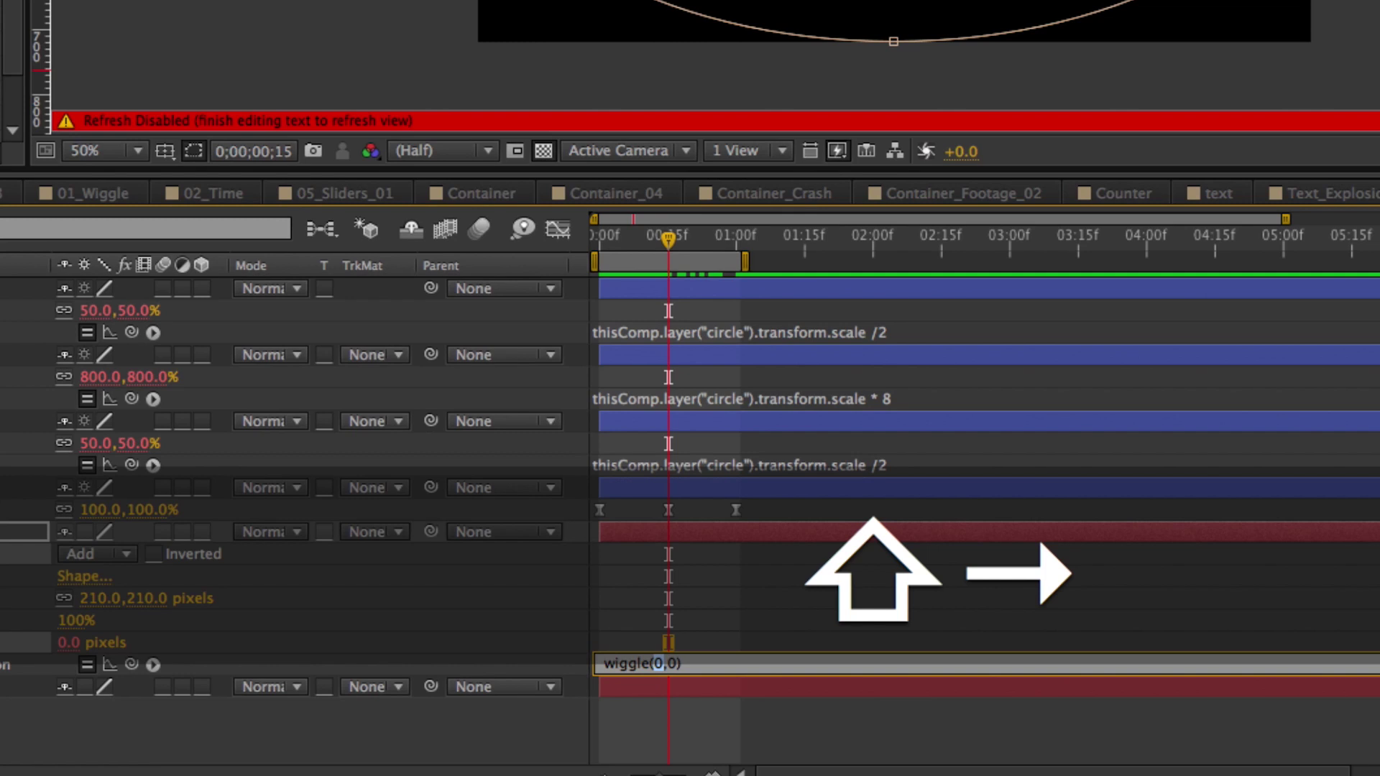
key(Right)
key(Right)
key(shift+Right)
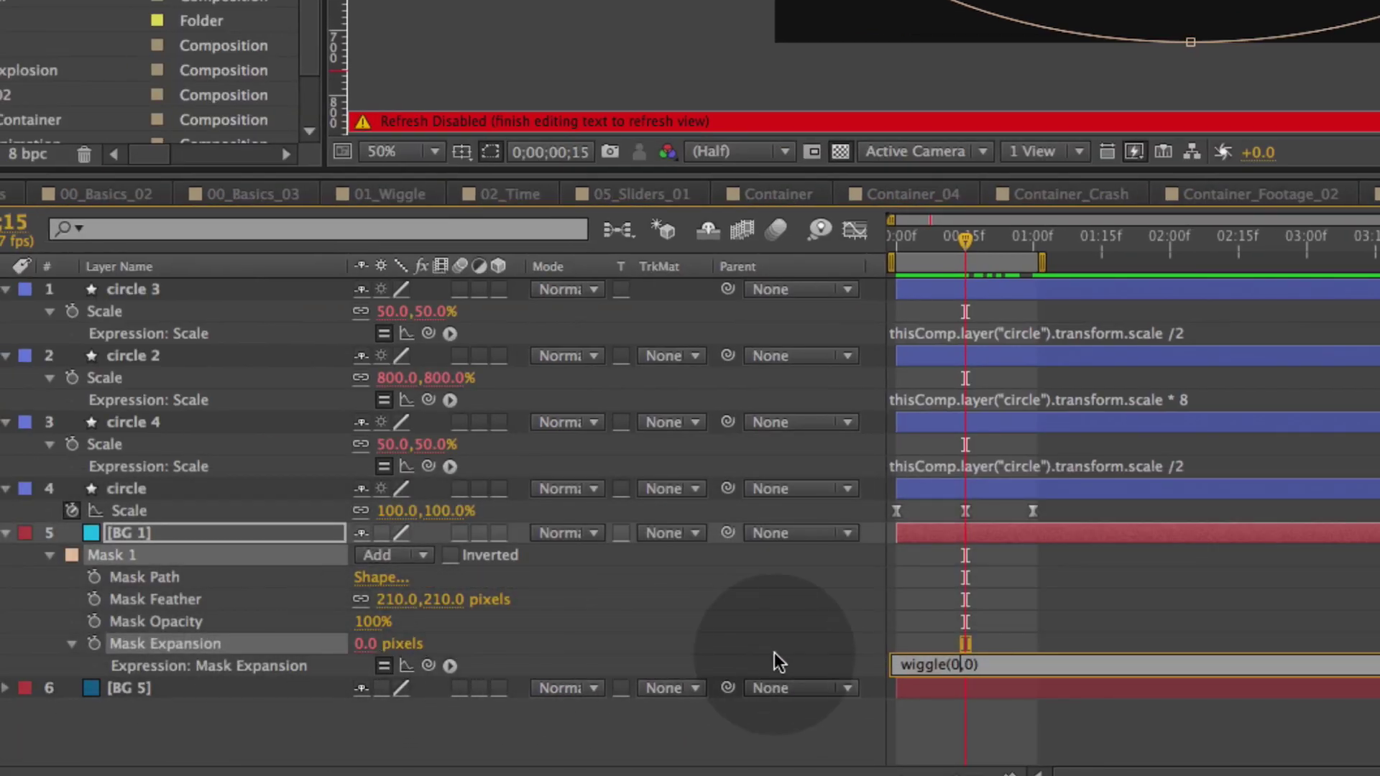
key(shift+Right)
text(2)
key(shift+Right)
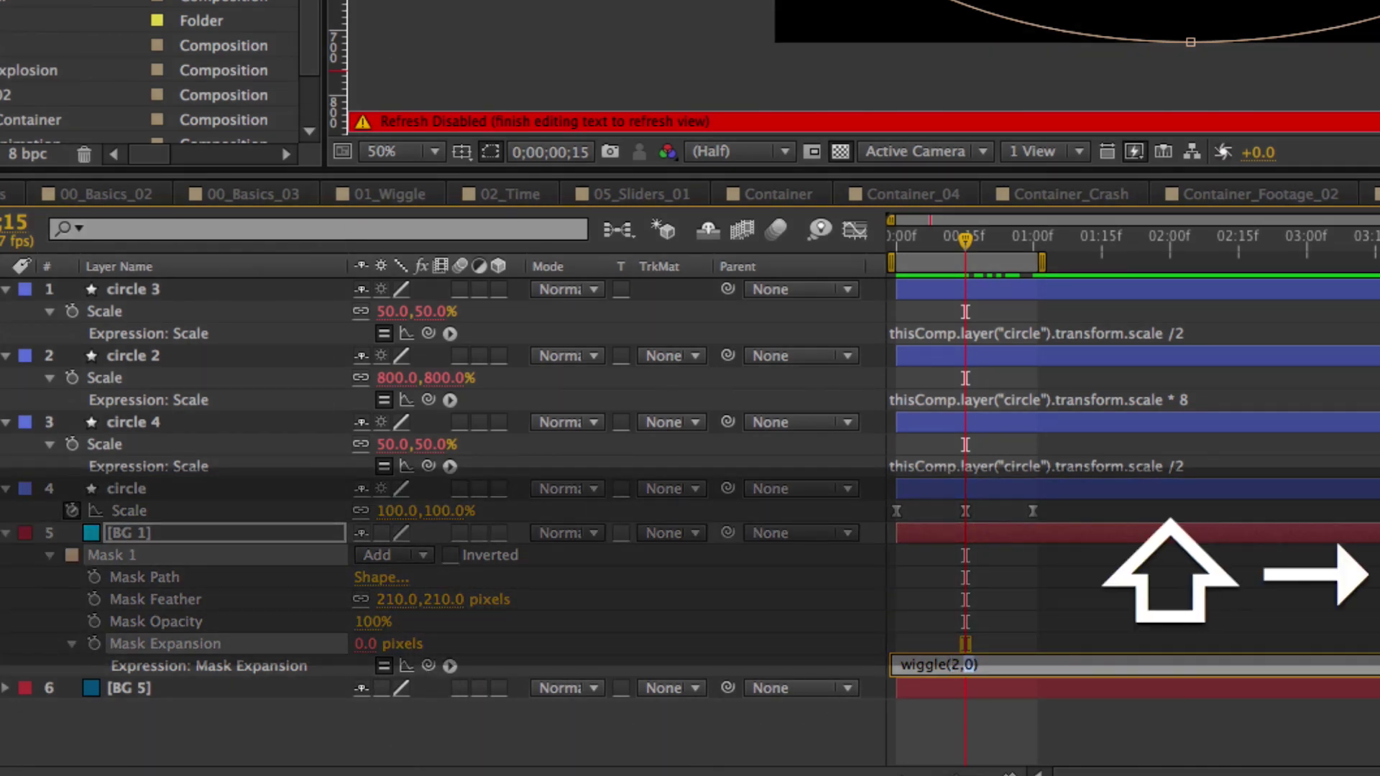
text(10)
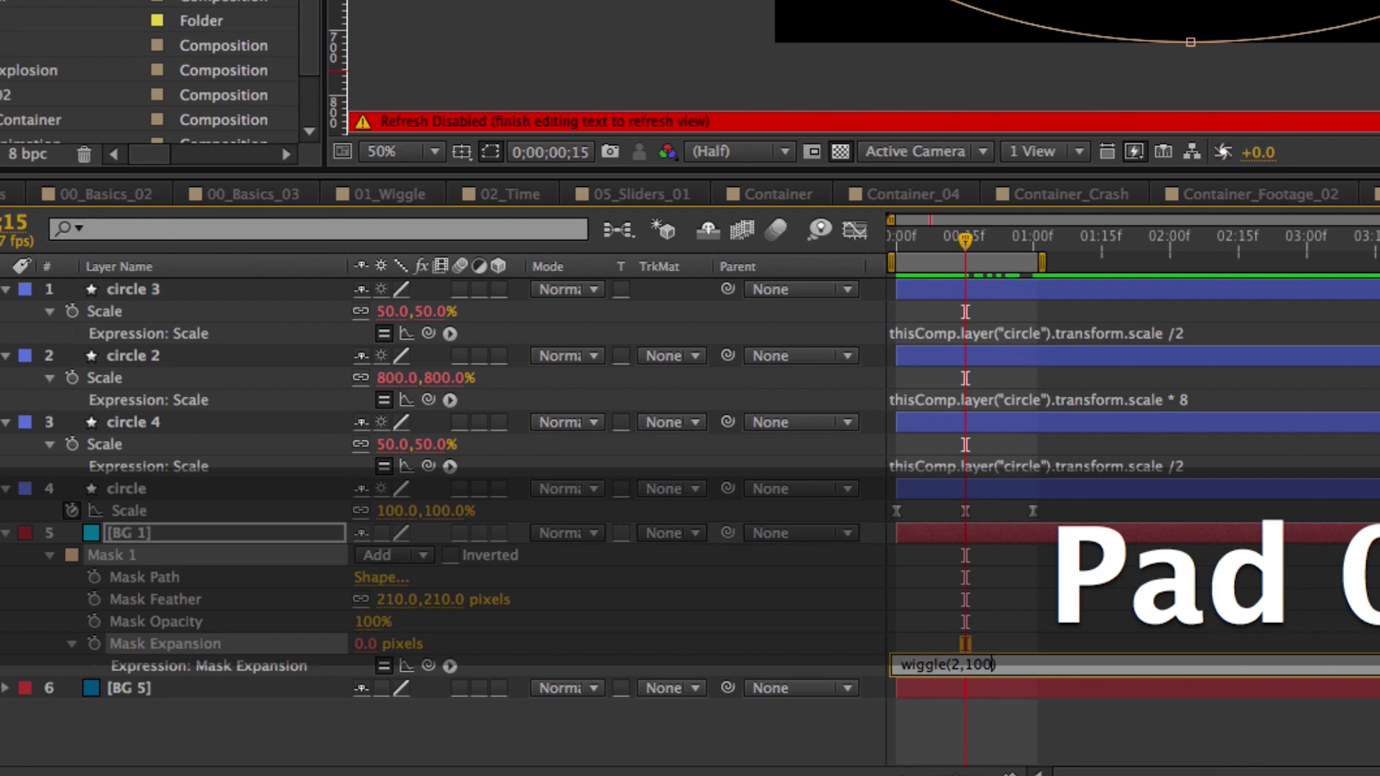
key(shift+BackSpace)
key(super+a)
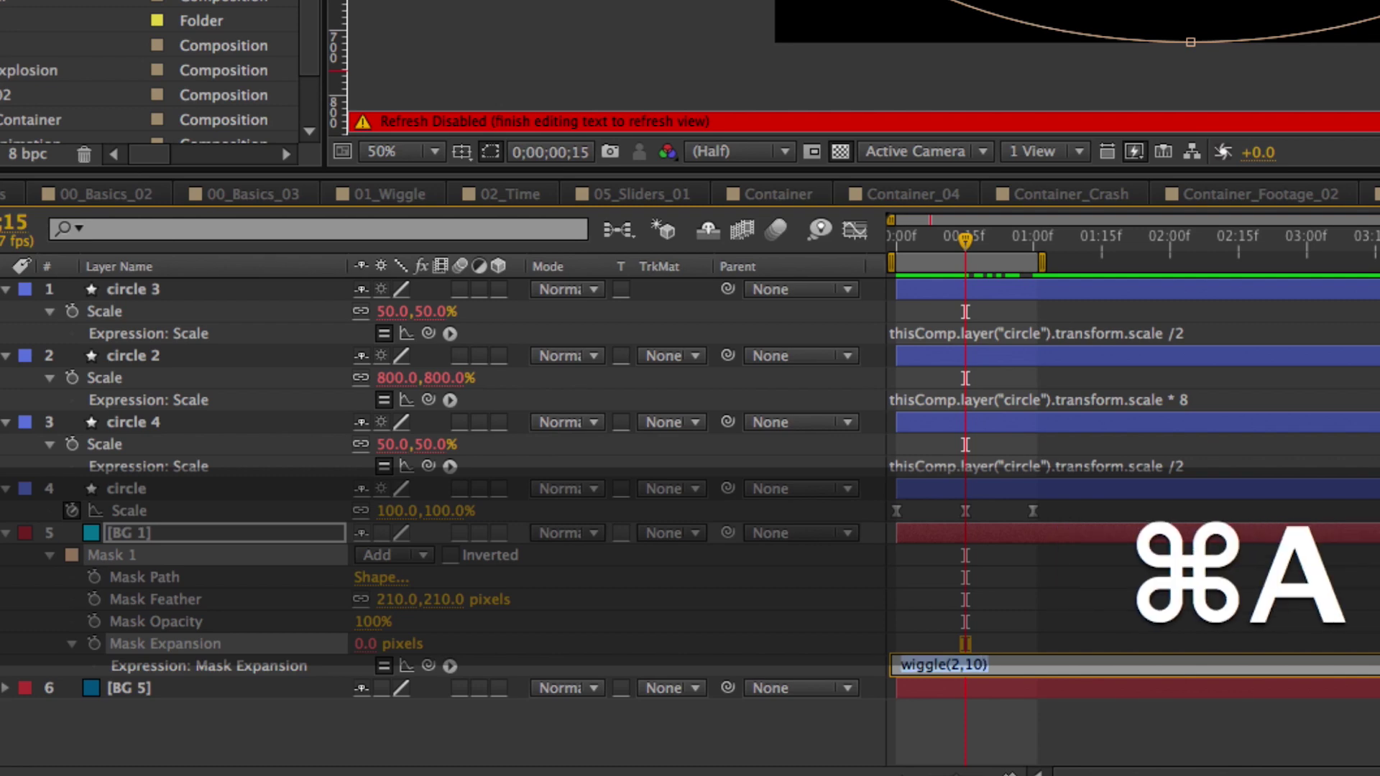
key(KP_Enter)
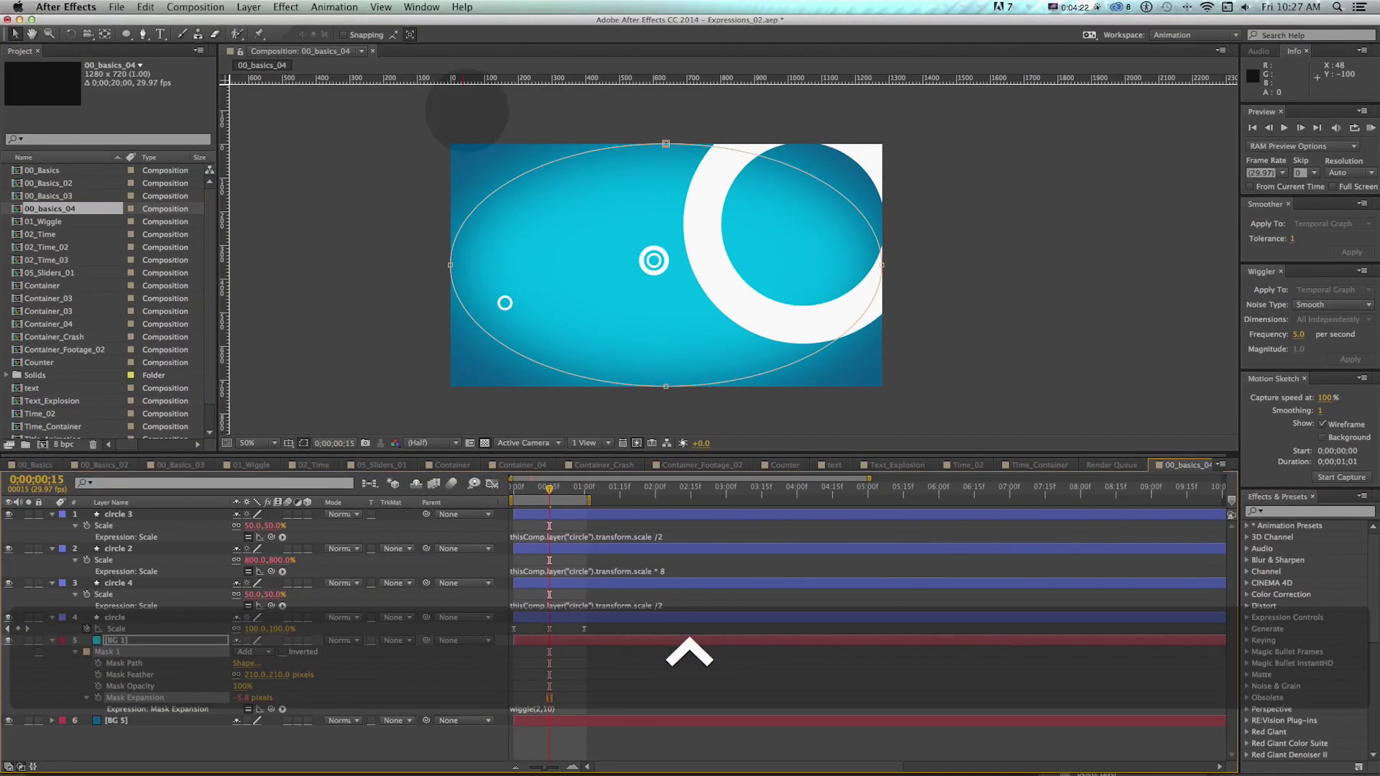
Remove the wiggle expression from BG 1's Mask Expansion and reveal the layer's mask properties
key(v)
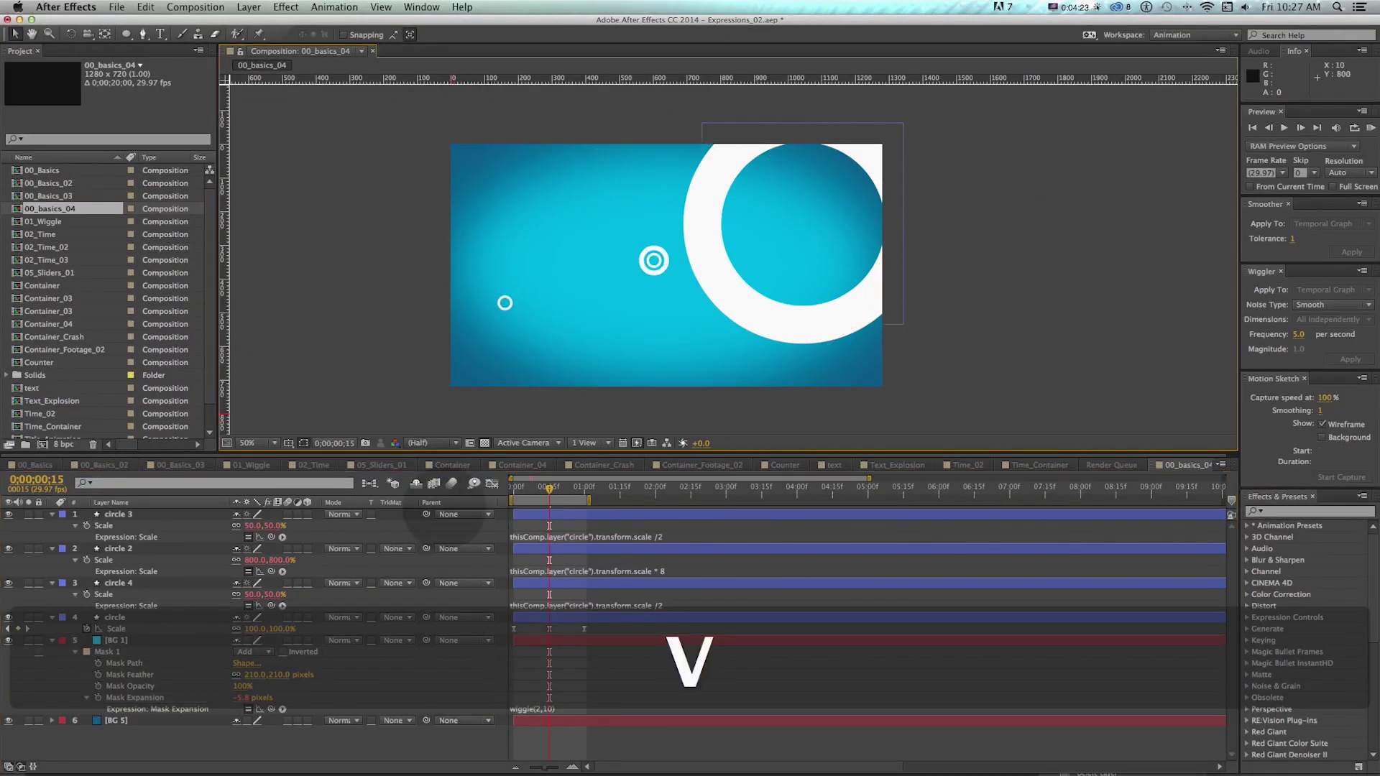
click(115, 720)
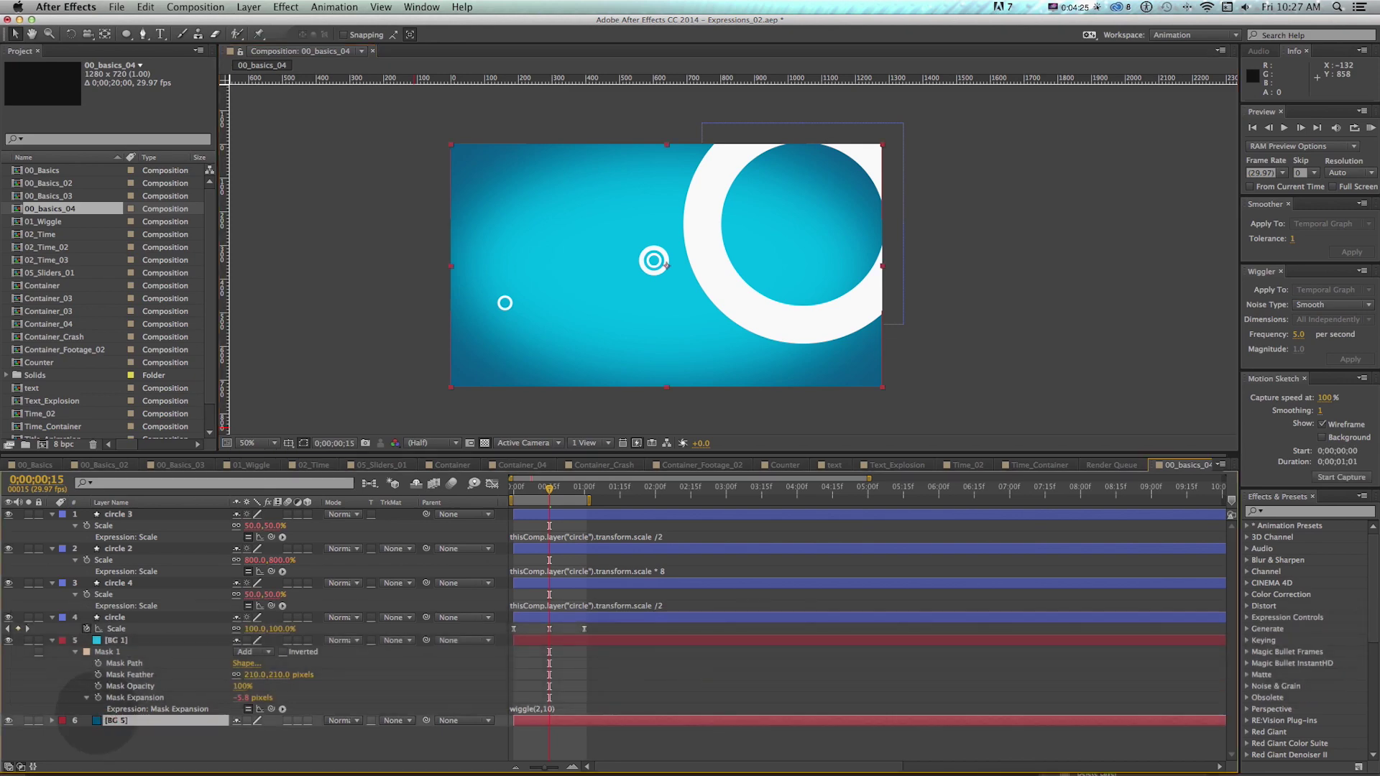
click(526, 708)
key(super+x)
key(KP_Enter)
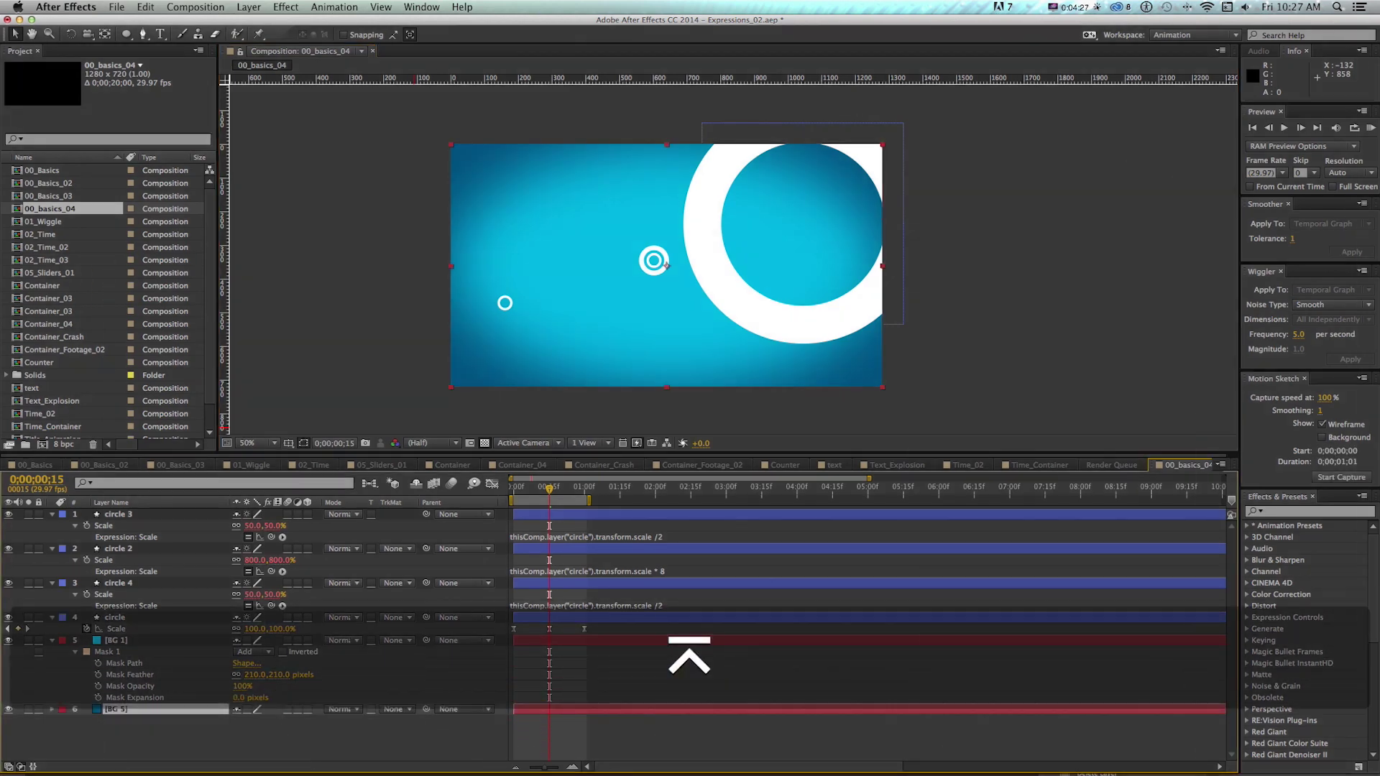
click(142, 641)
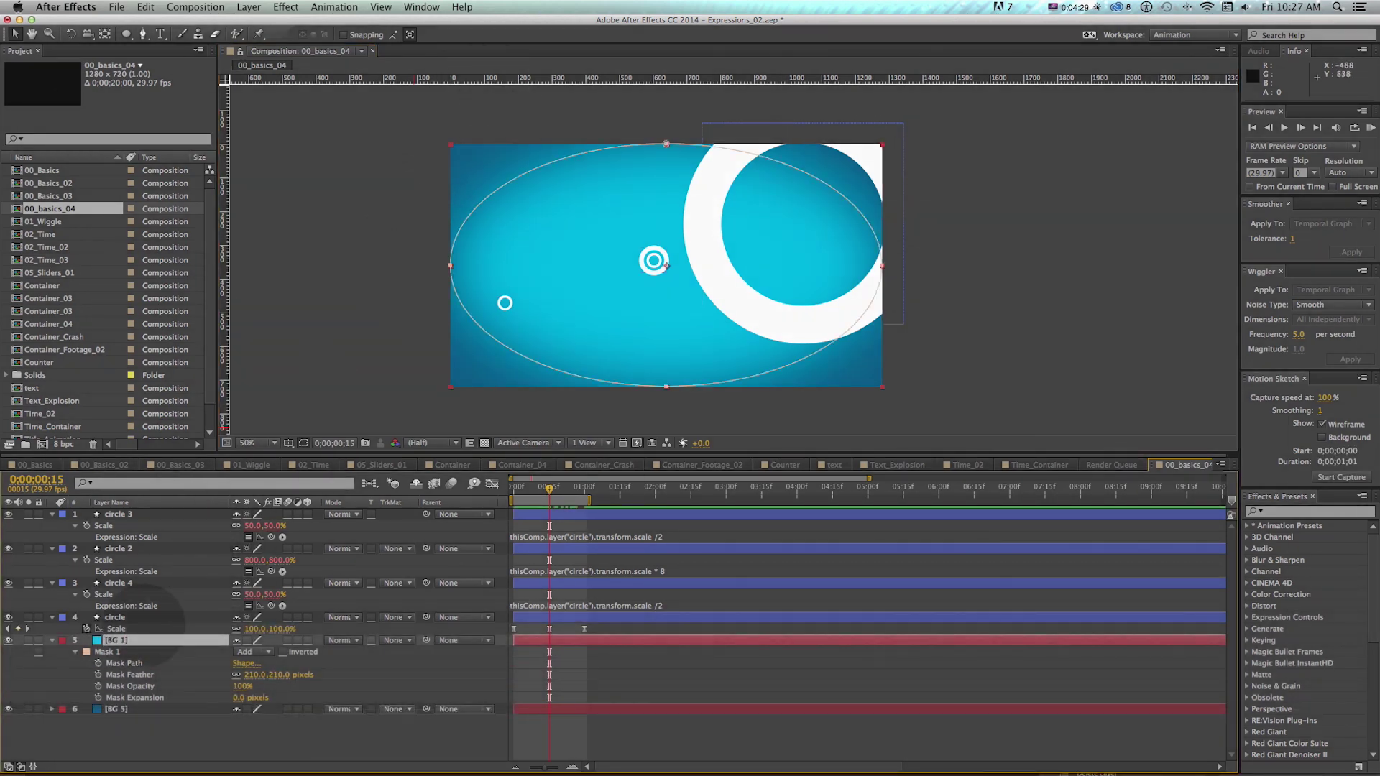
key(super+x)
key(super+z)
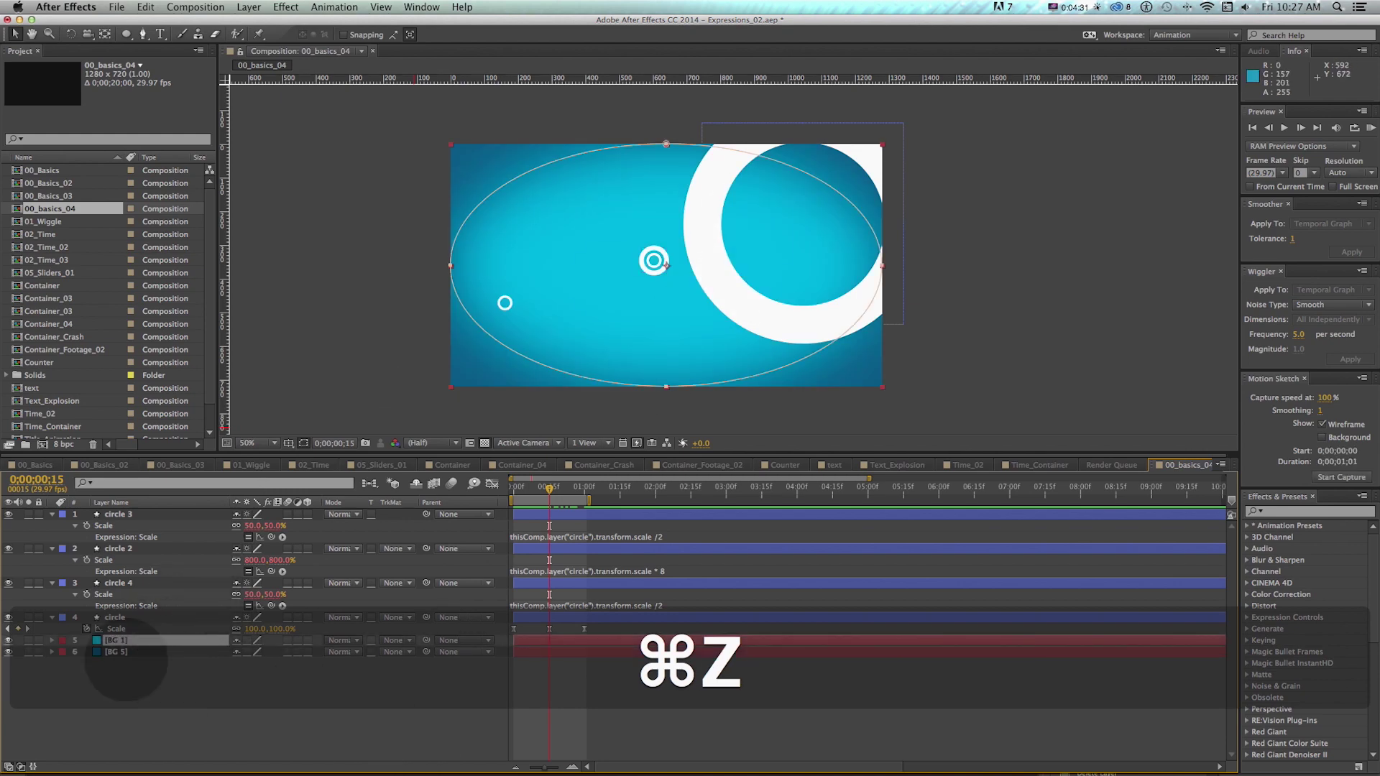
key(m)
key(m)
scroll(108, 695, up, 3)
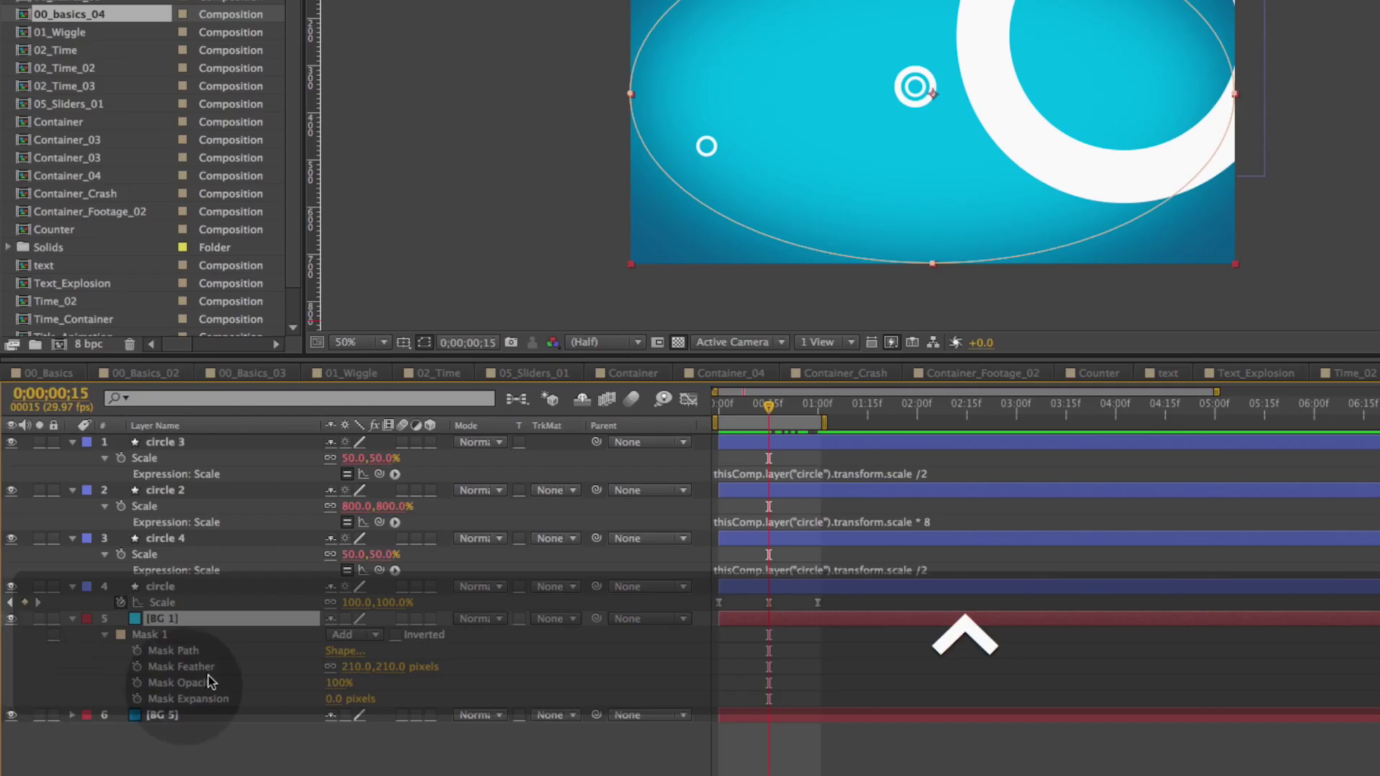
Set the Mask Expansion of Mask 1 on the BG 1 layer to -20 pixels
key(v)
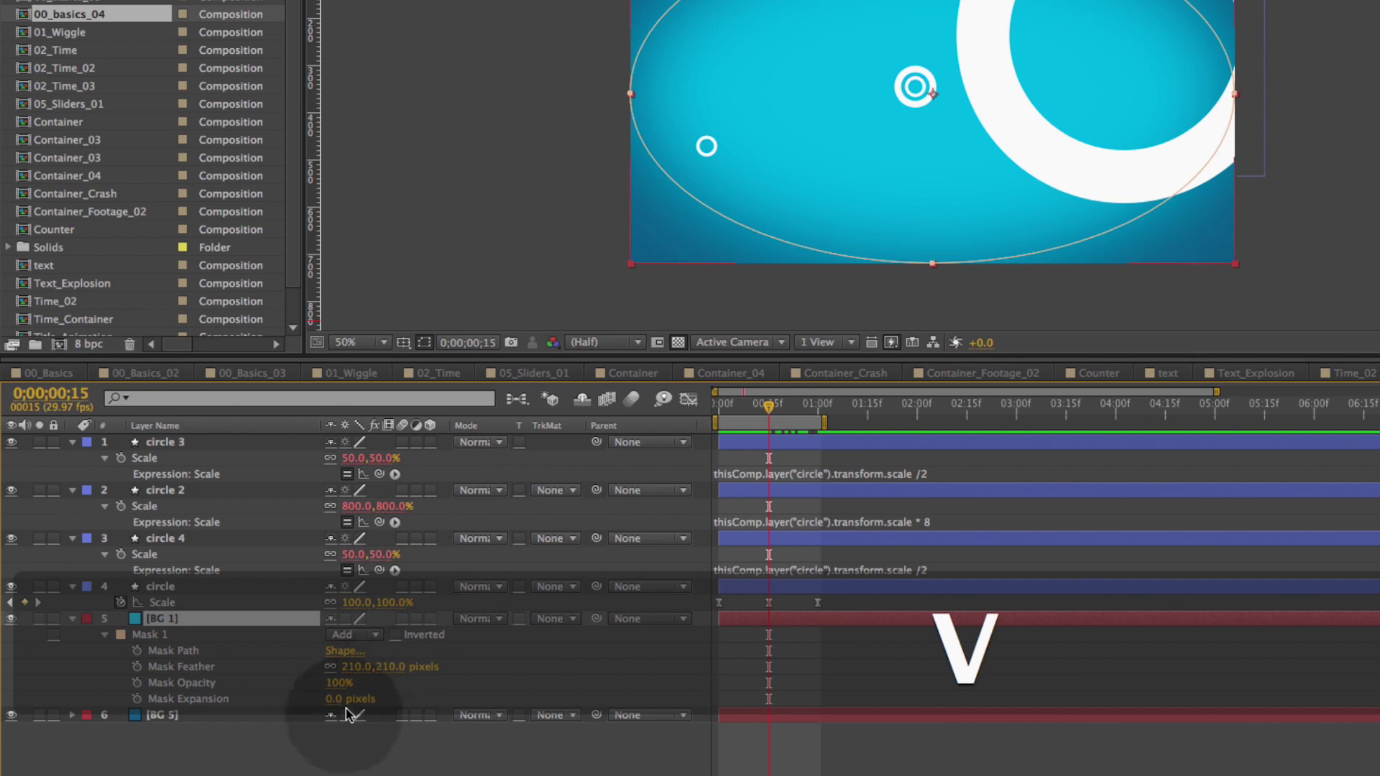
scroll(163, 766, up, 2)
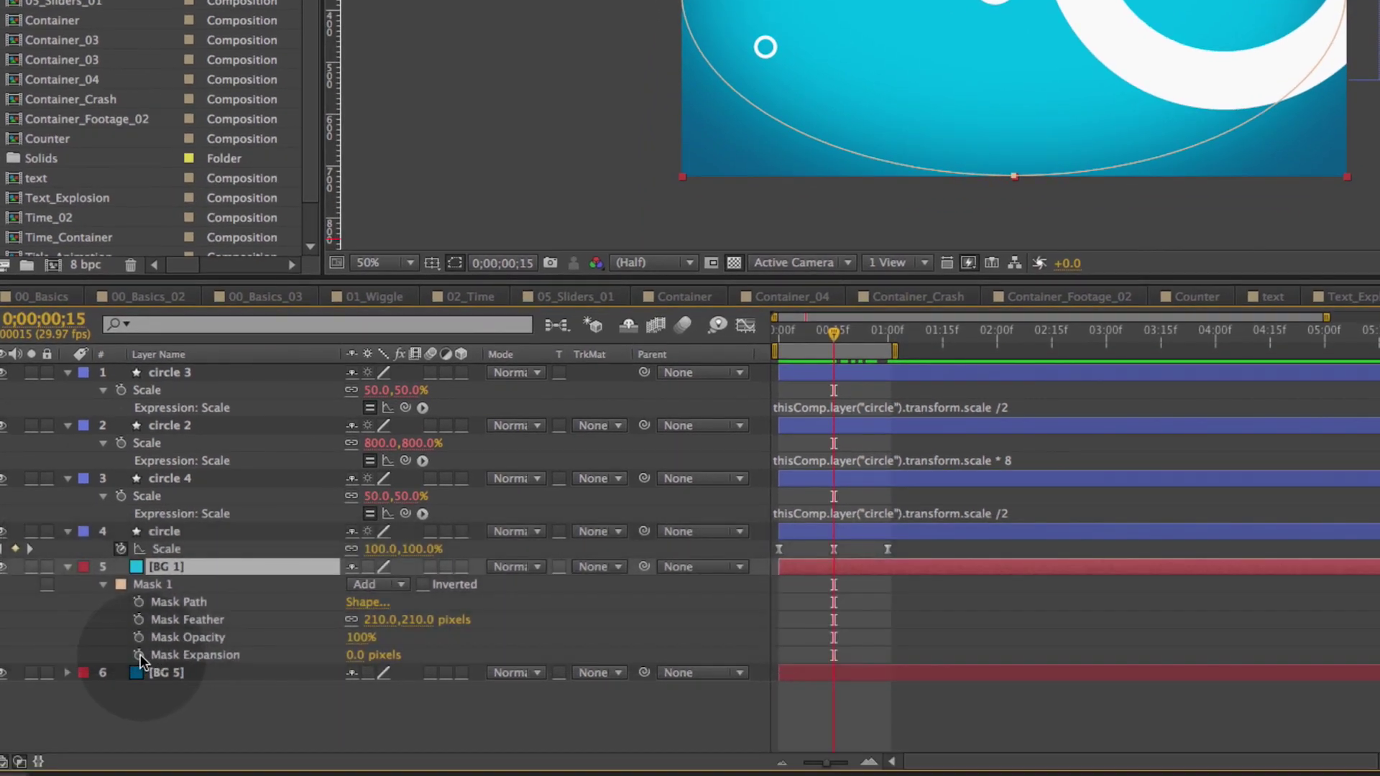
drag(354, 657, 335, 655)
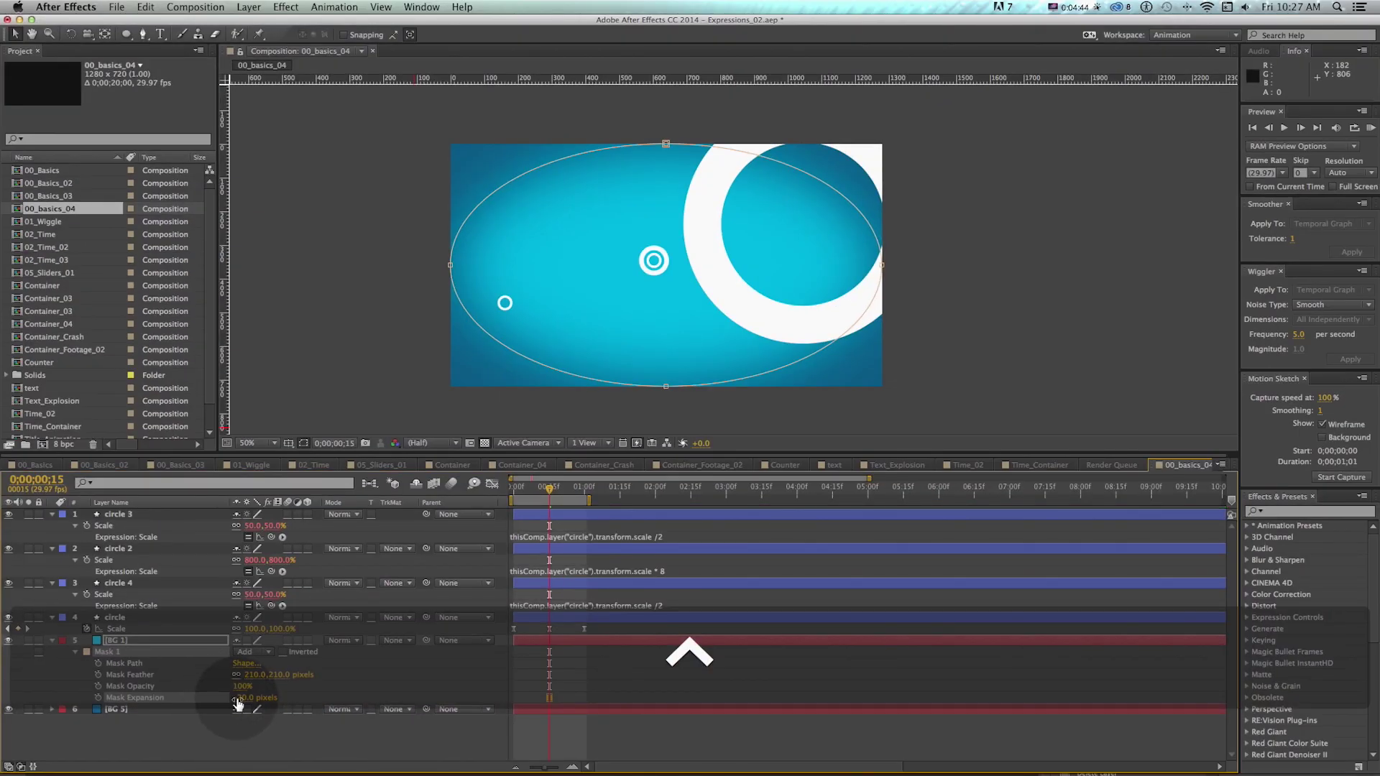
drag(238, 700, 177, 701)
key(super+z)
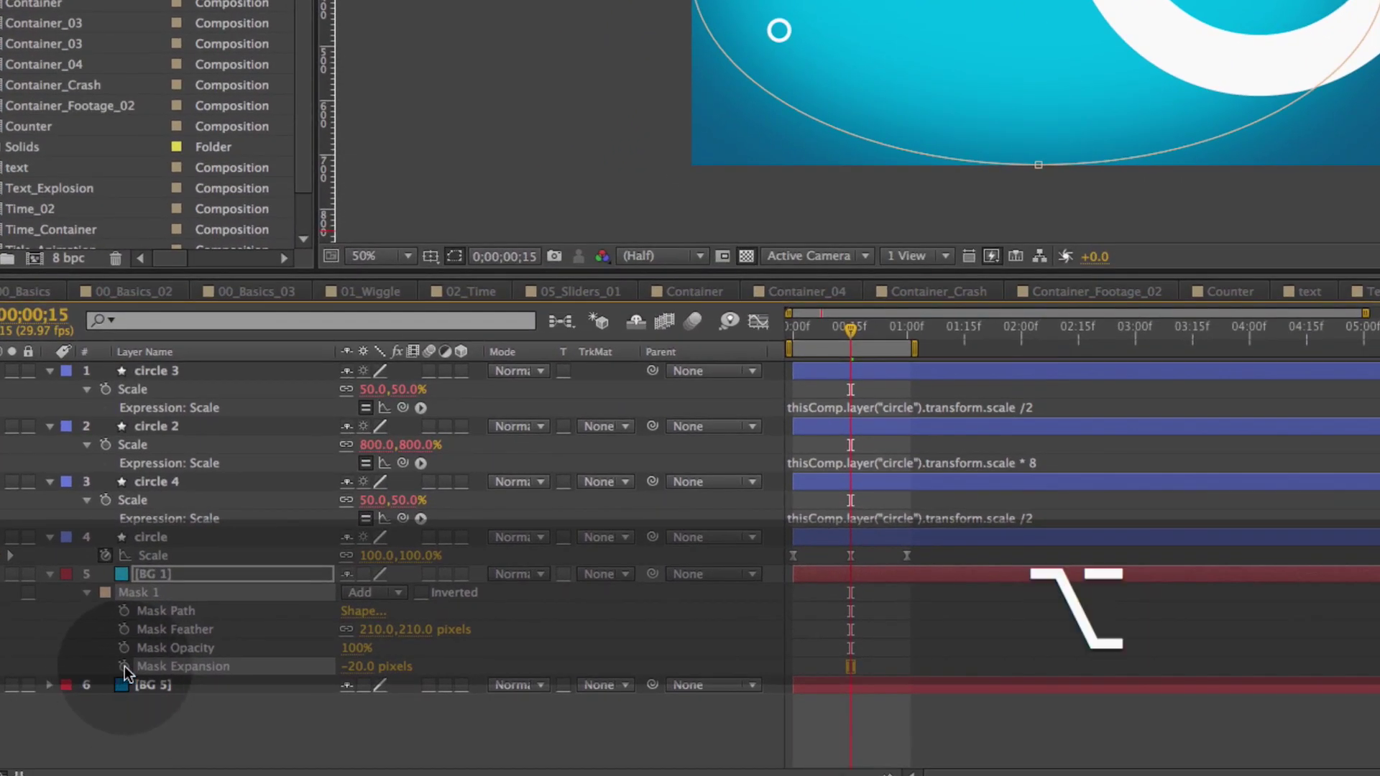
Add the expression wiggle(4,100) to the Mask Expansion of Mask 1 on the BG 1 layer
alt+click(124, 668)
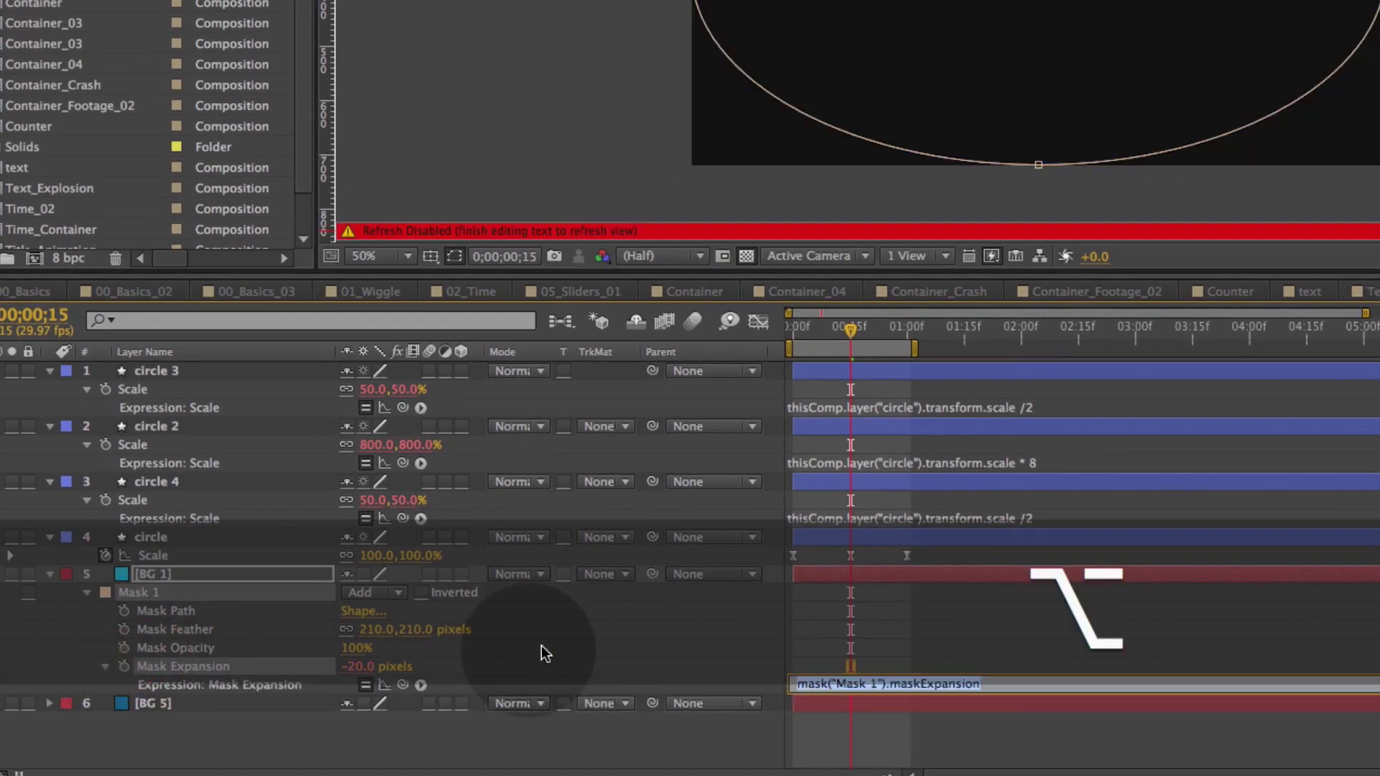
text(wiggle)
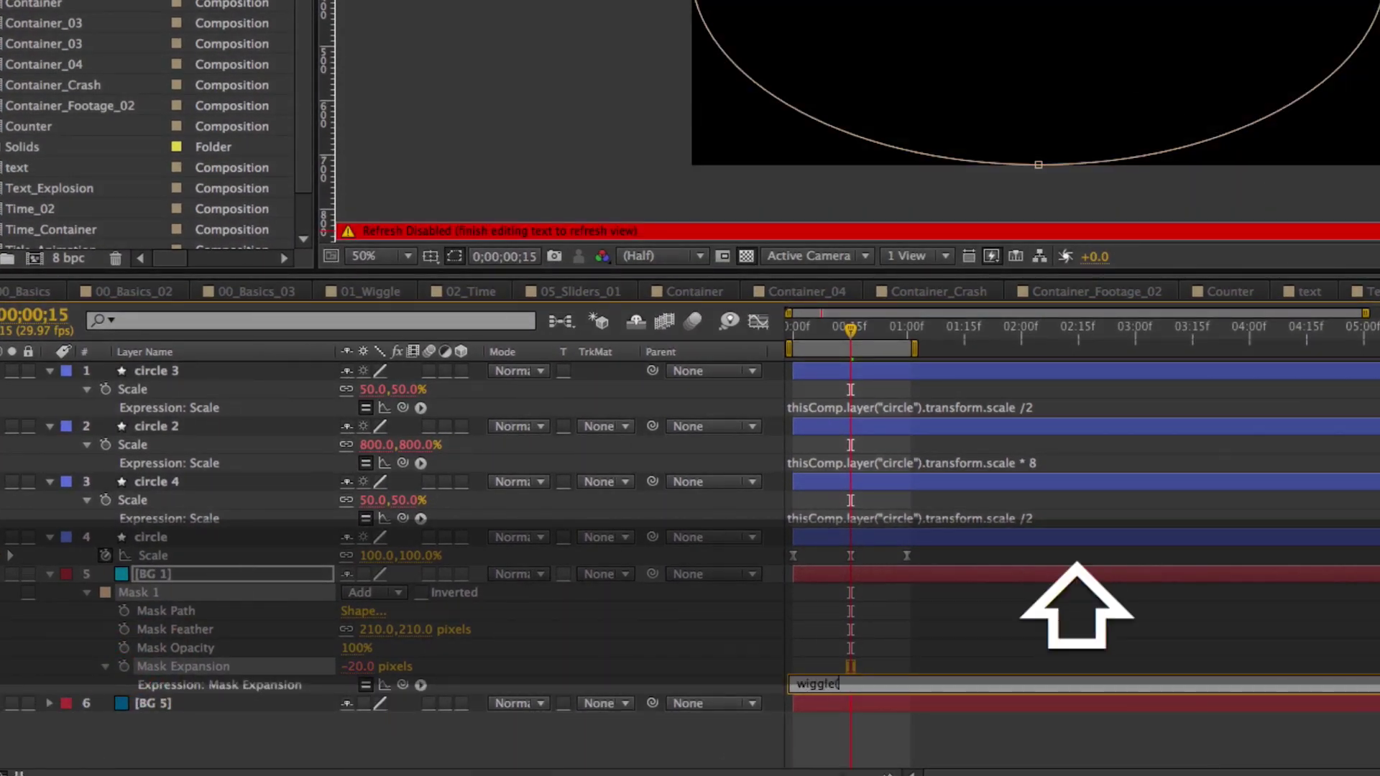
text(()
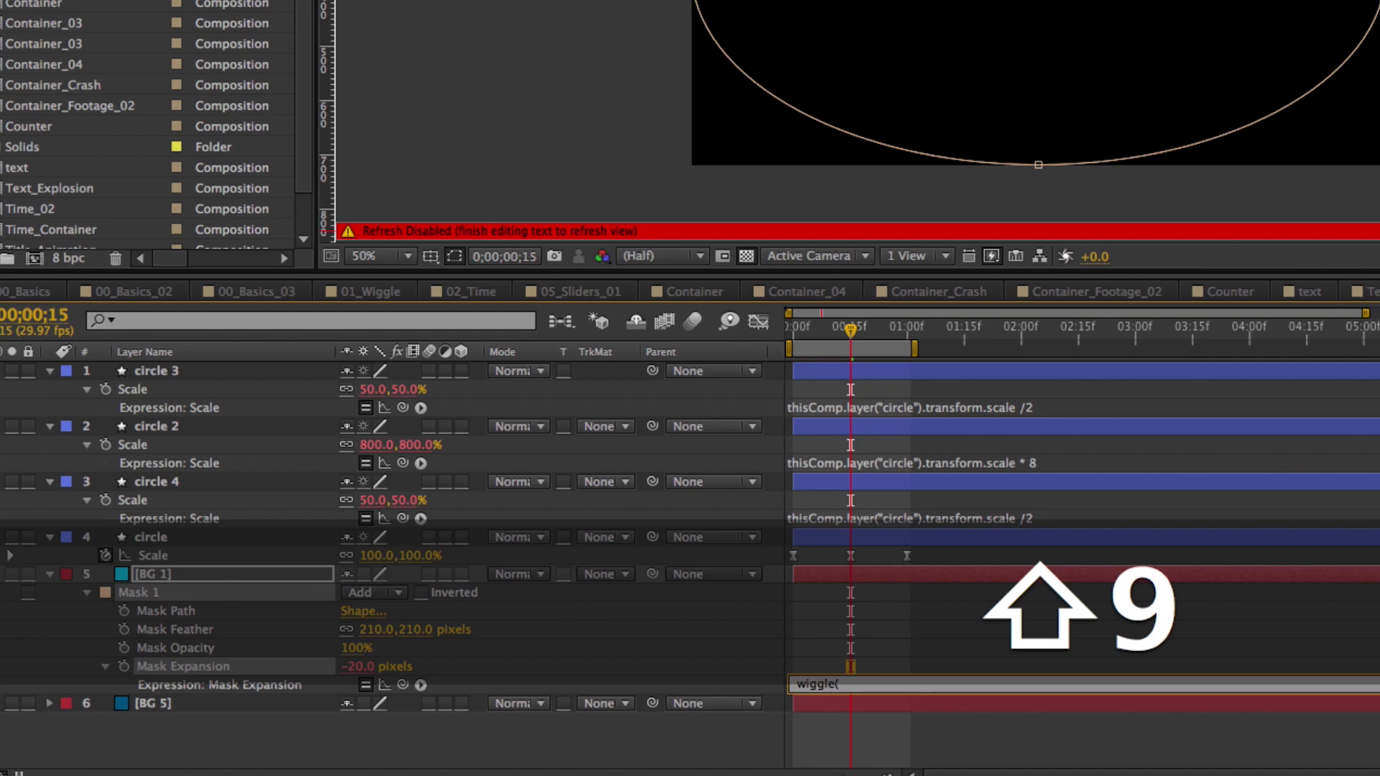
text(4,1)
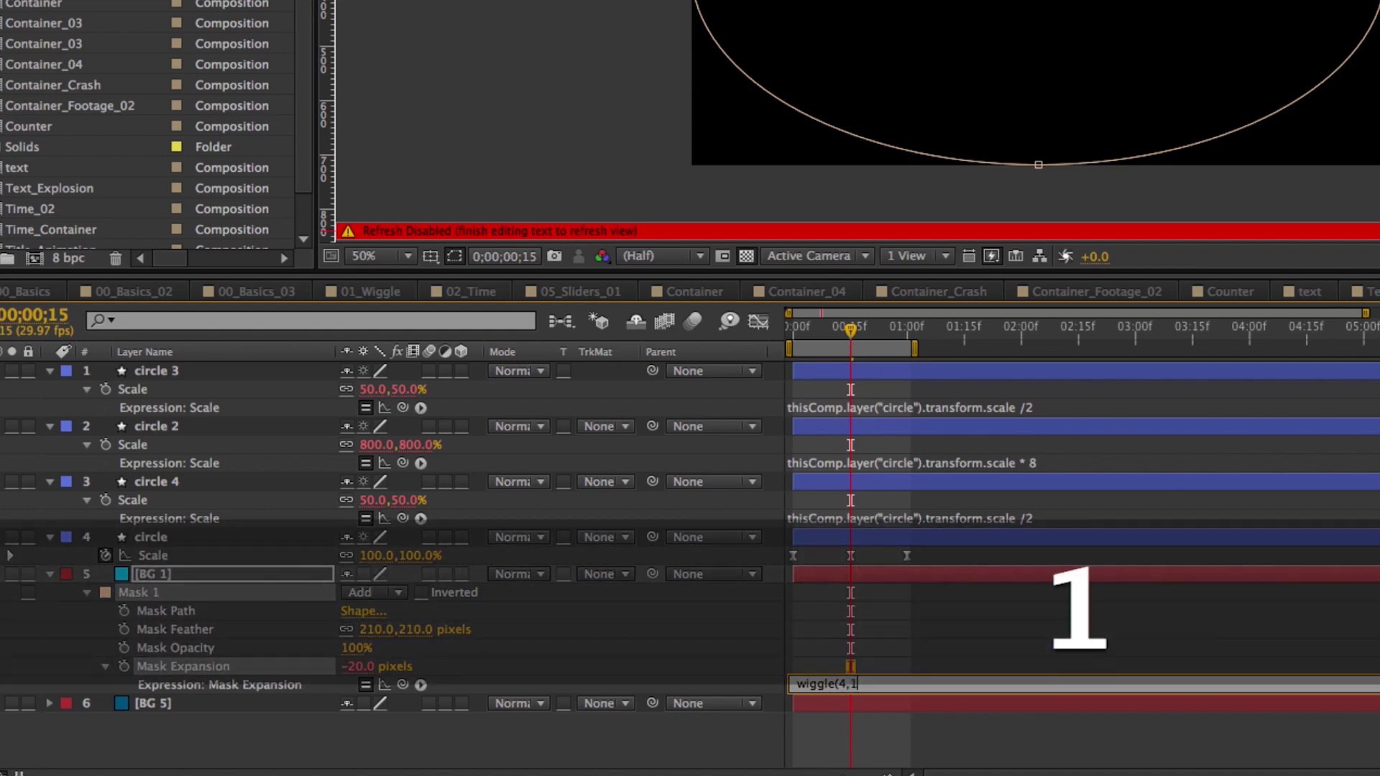
text(00))
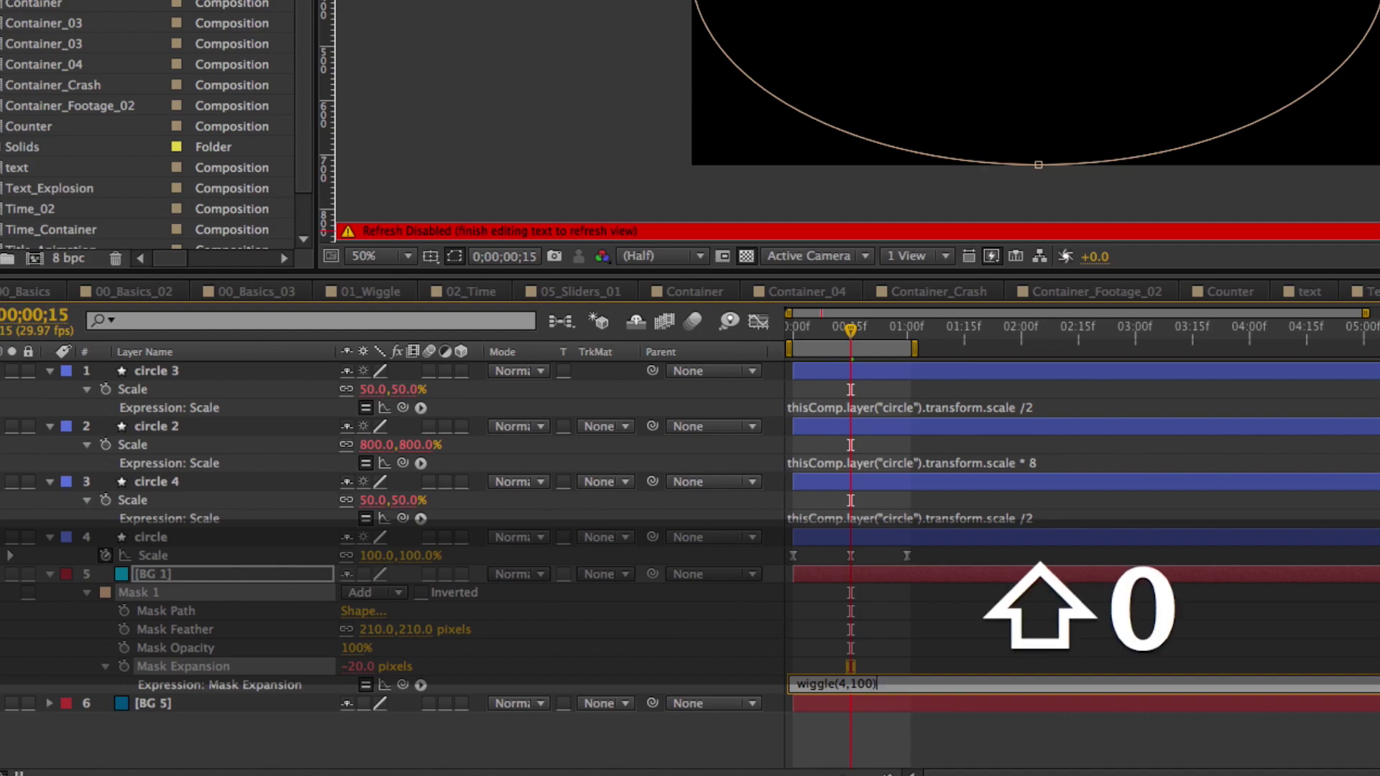
key(KP_Enter)
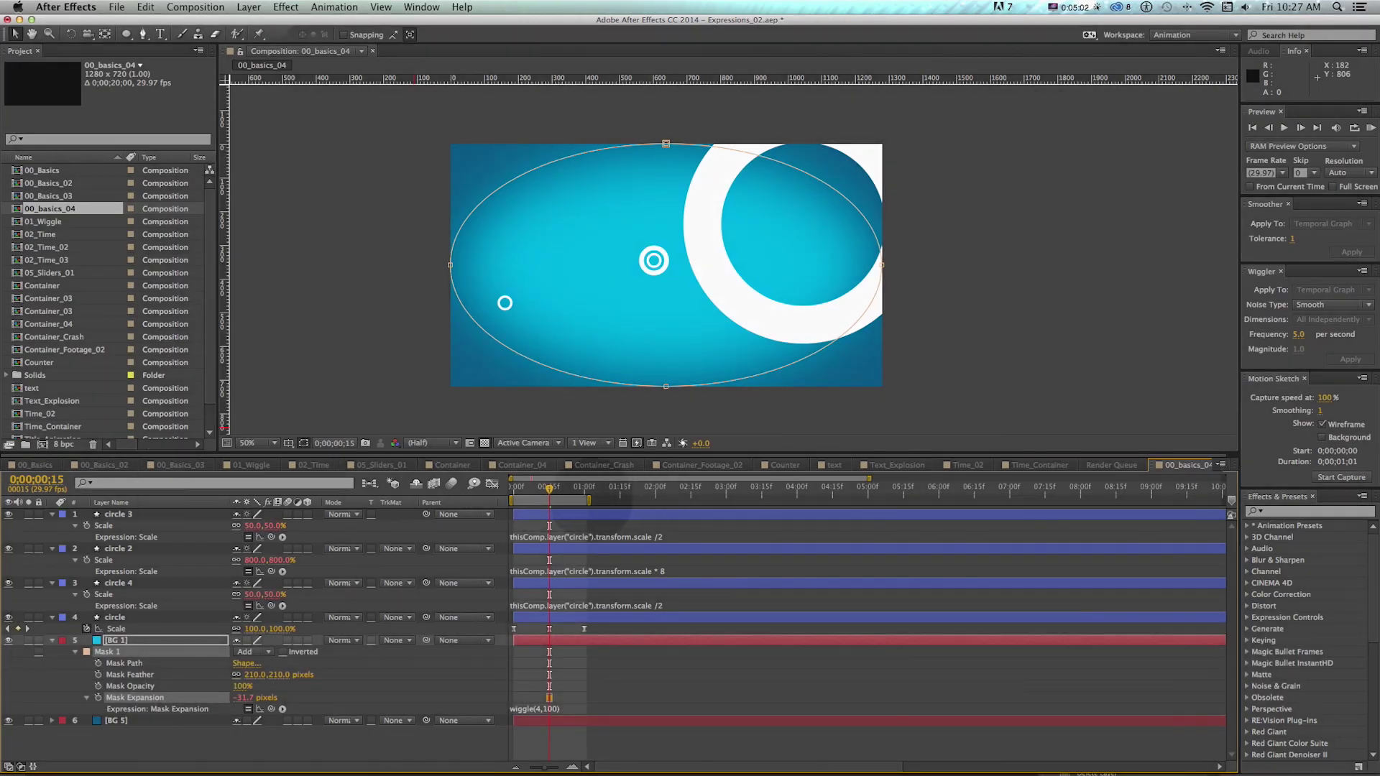
Extend the work area end to about 3 seconds 8 frames and preview the wiggling mask, scrubbing back to the start
drag(589, 499, 747, 500)
key(KP_0)
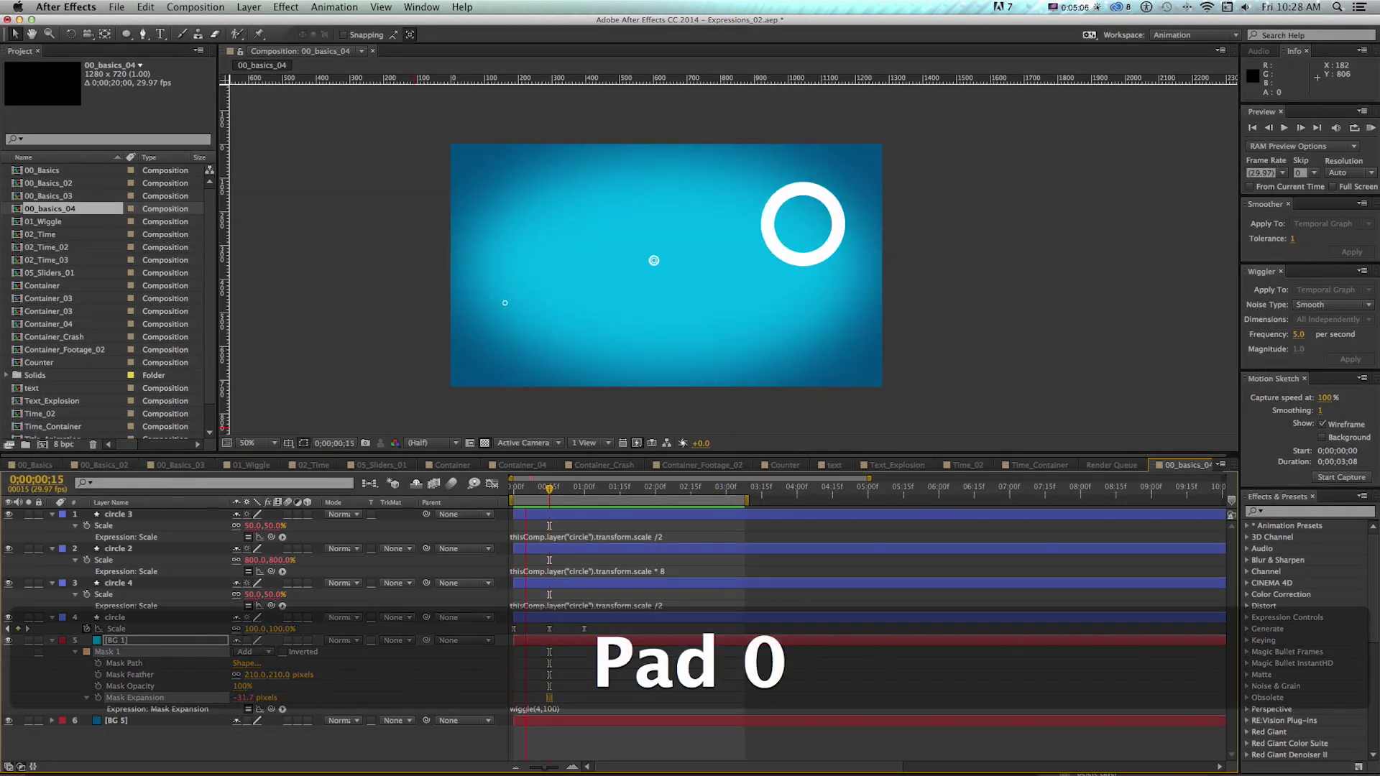
key(space)
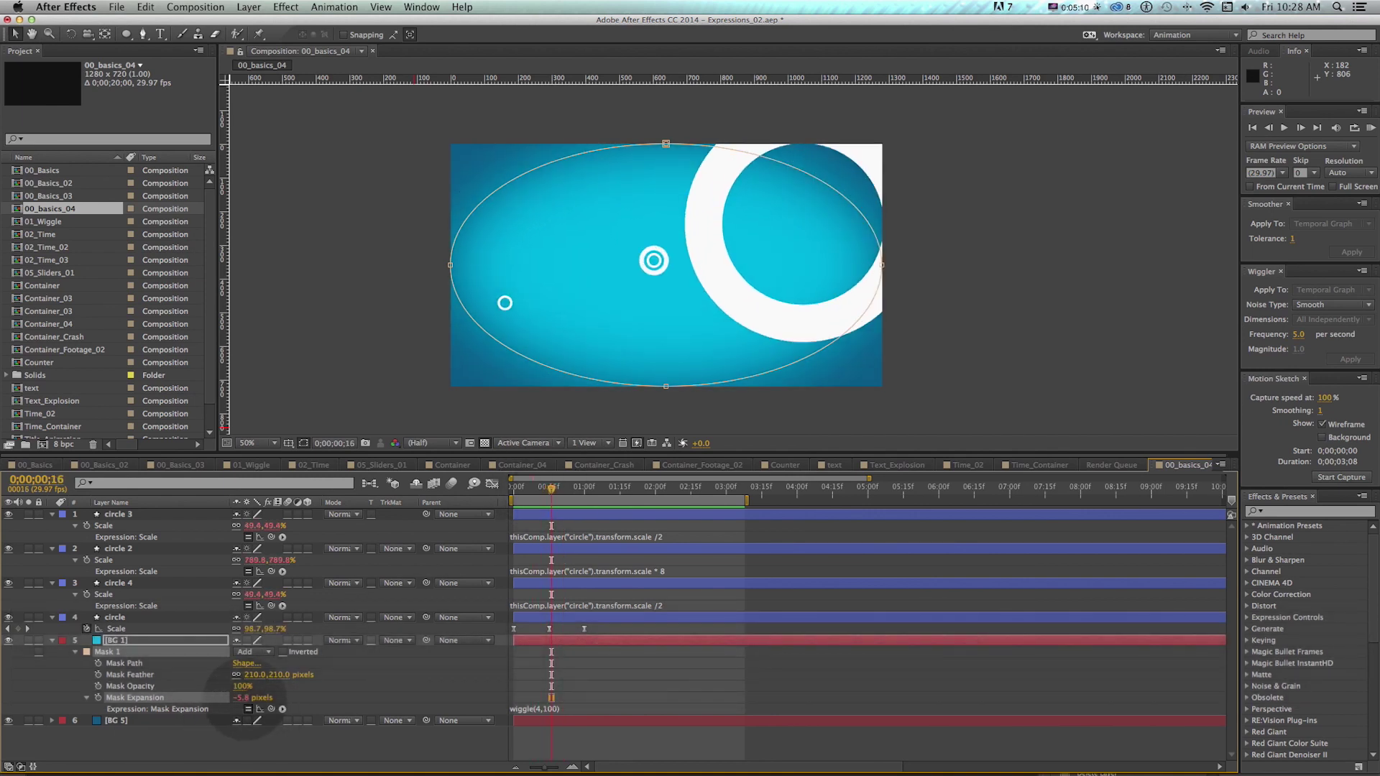
click(575, 488)
drag(583, 490, 516, 490)
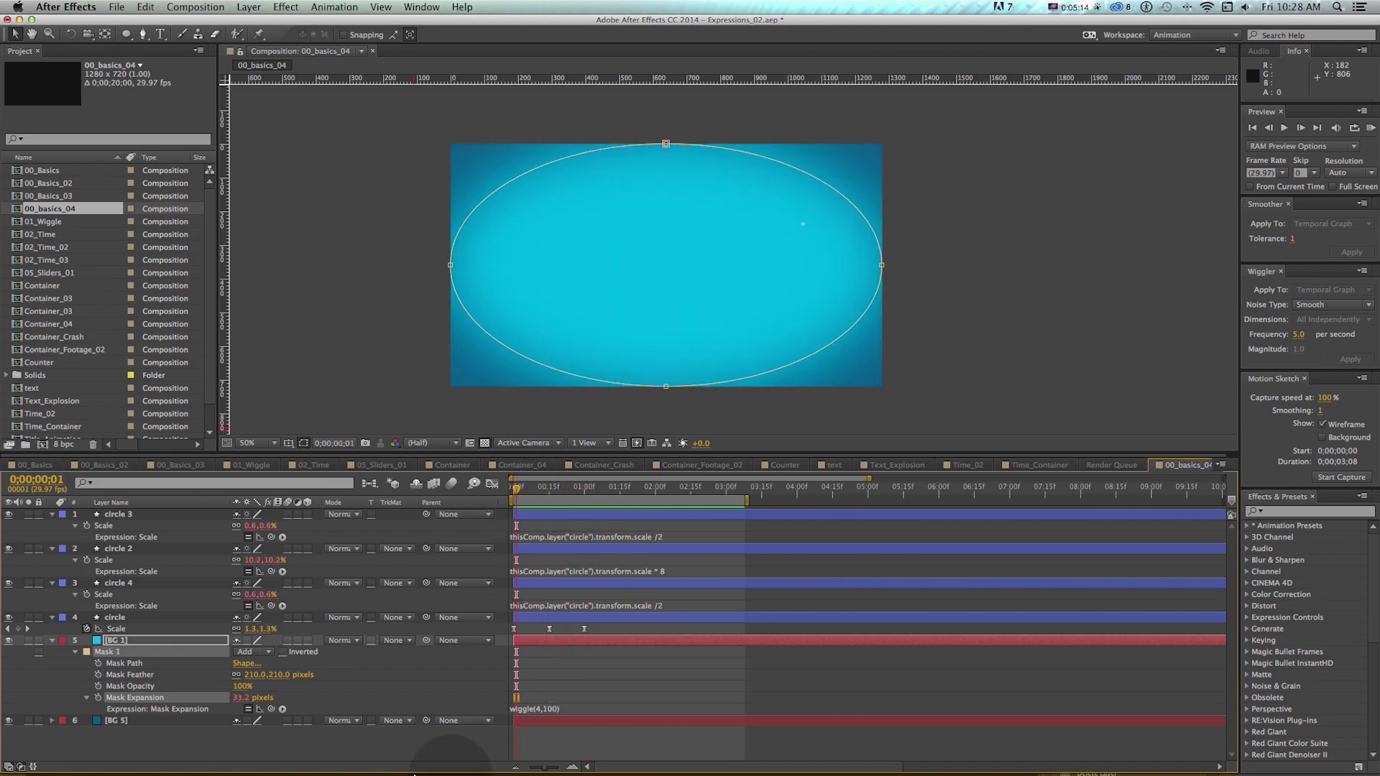
Change the wiggle frequency in the Mask Expansion expression to 2, giving wiggle(2,100)
scroll(287, 772, up, 5)
scroll(331, 748, down, 2)
scroll(449, 699, down, 5)
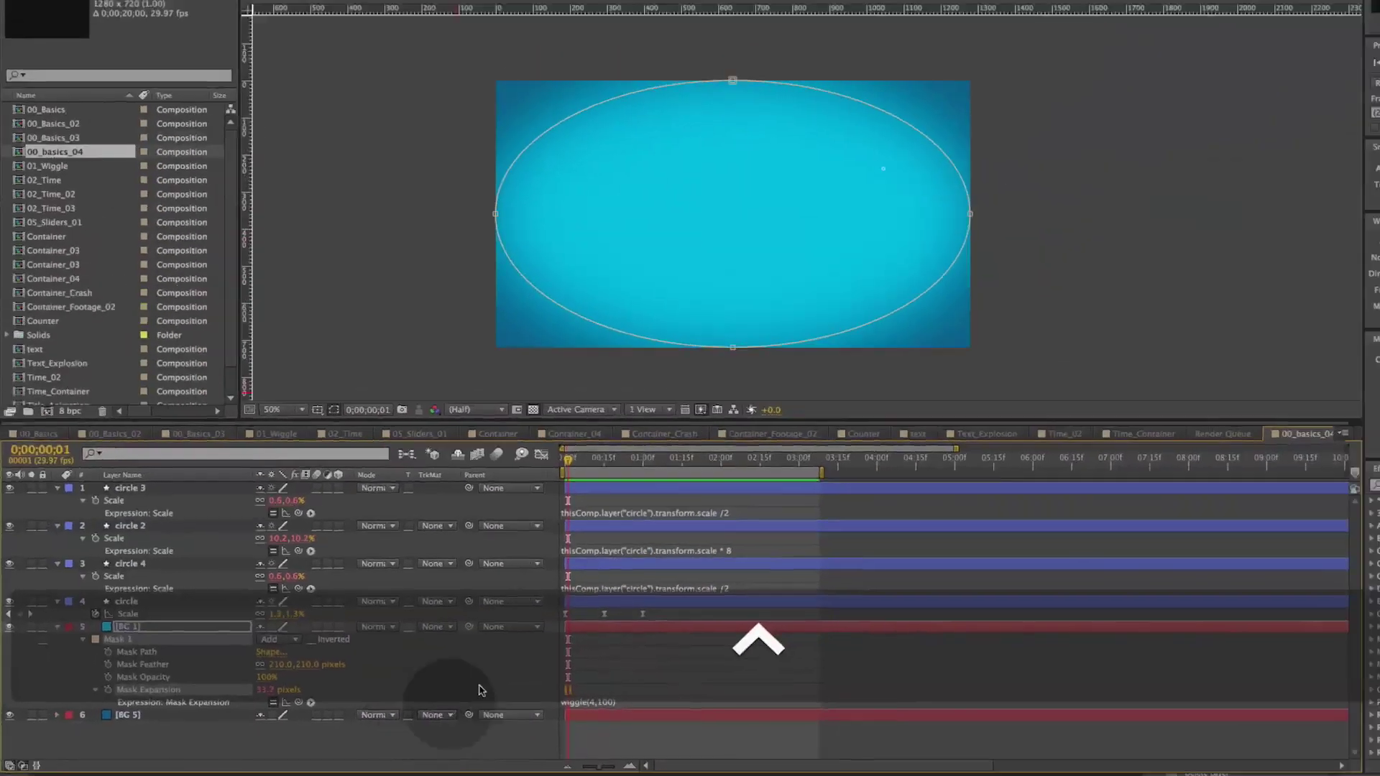
scroll(432, 721, up, 2)
click(566, 707)
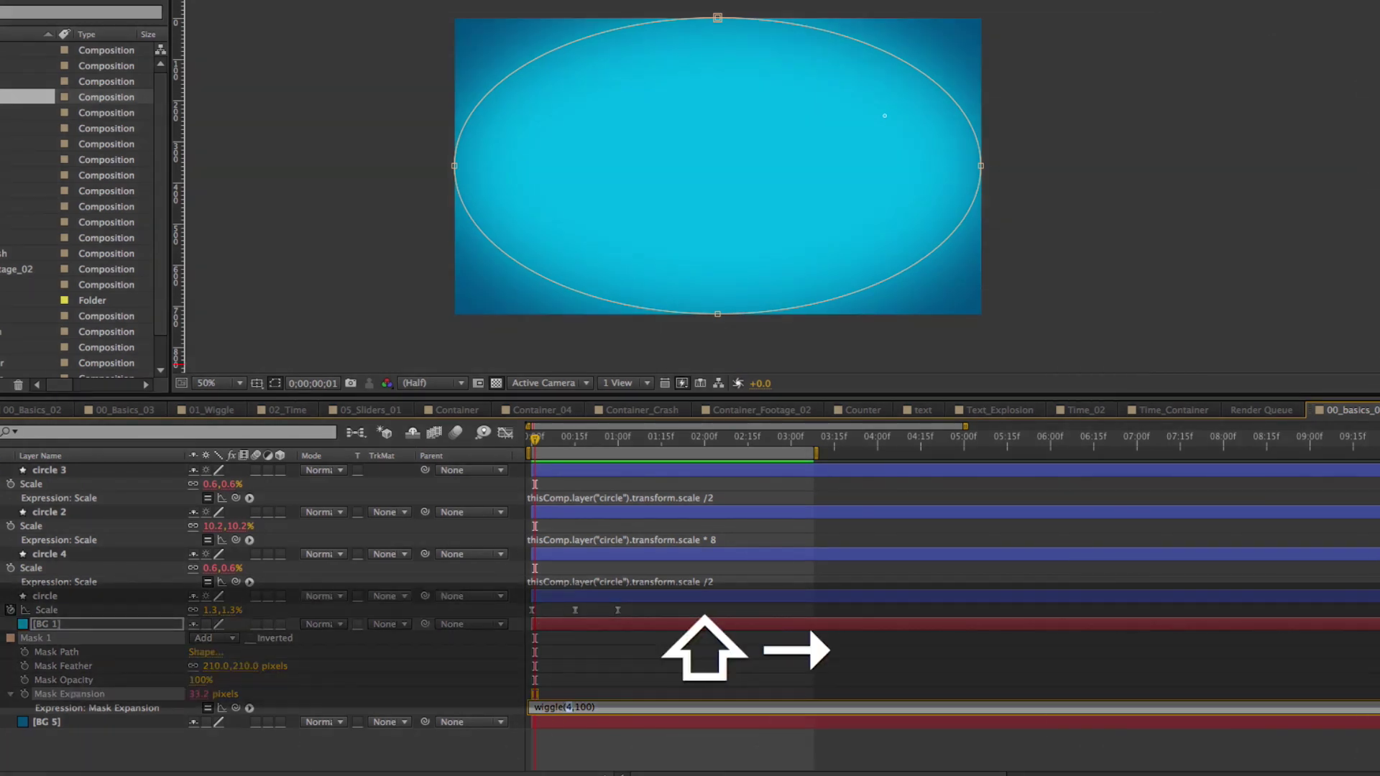
text(2)
key(KP_Enter)
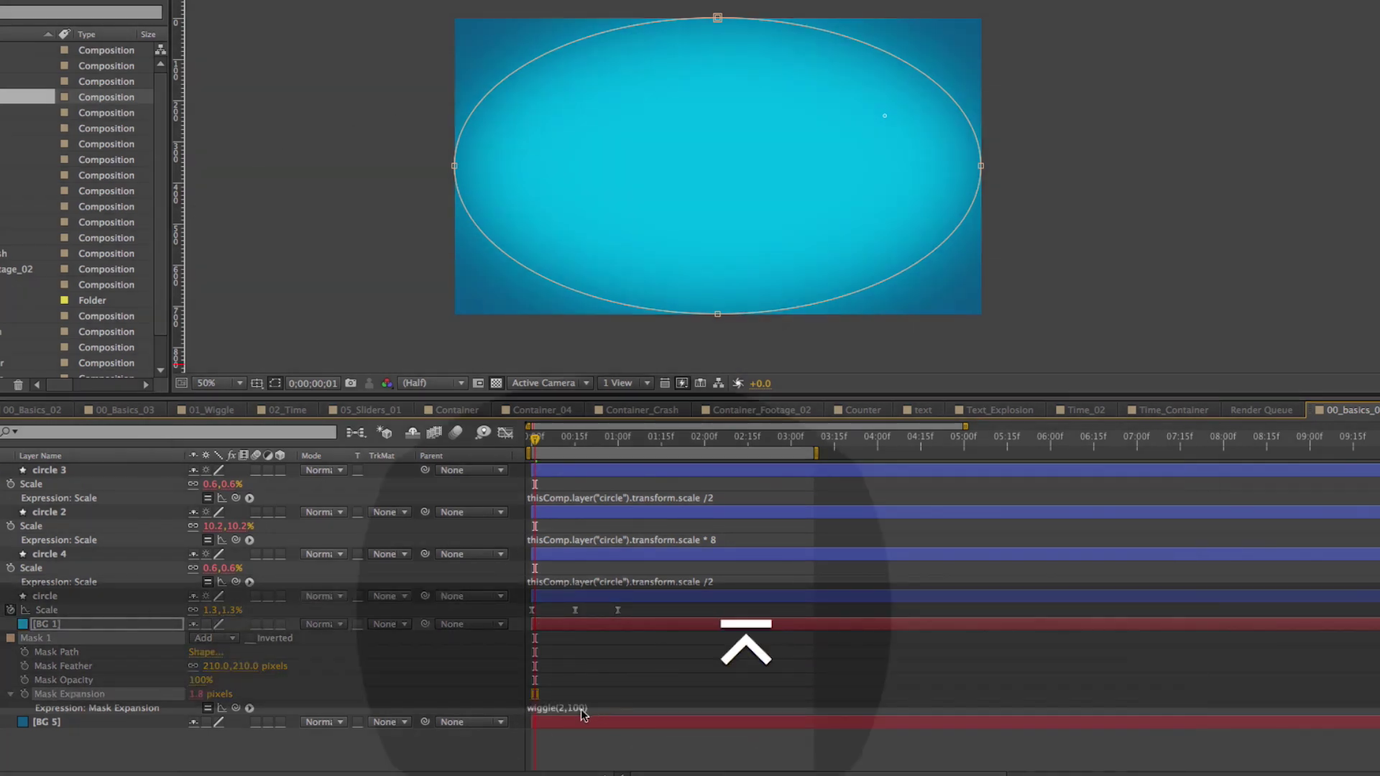
Set the wiggle amplitude in the Mask Expansion expression to 200 and preview the animation
click(573, 707)
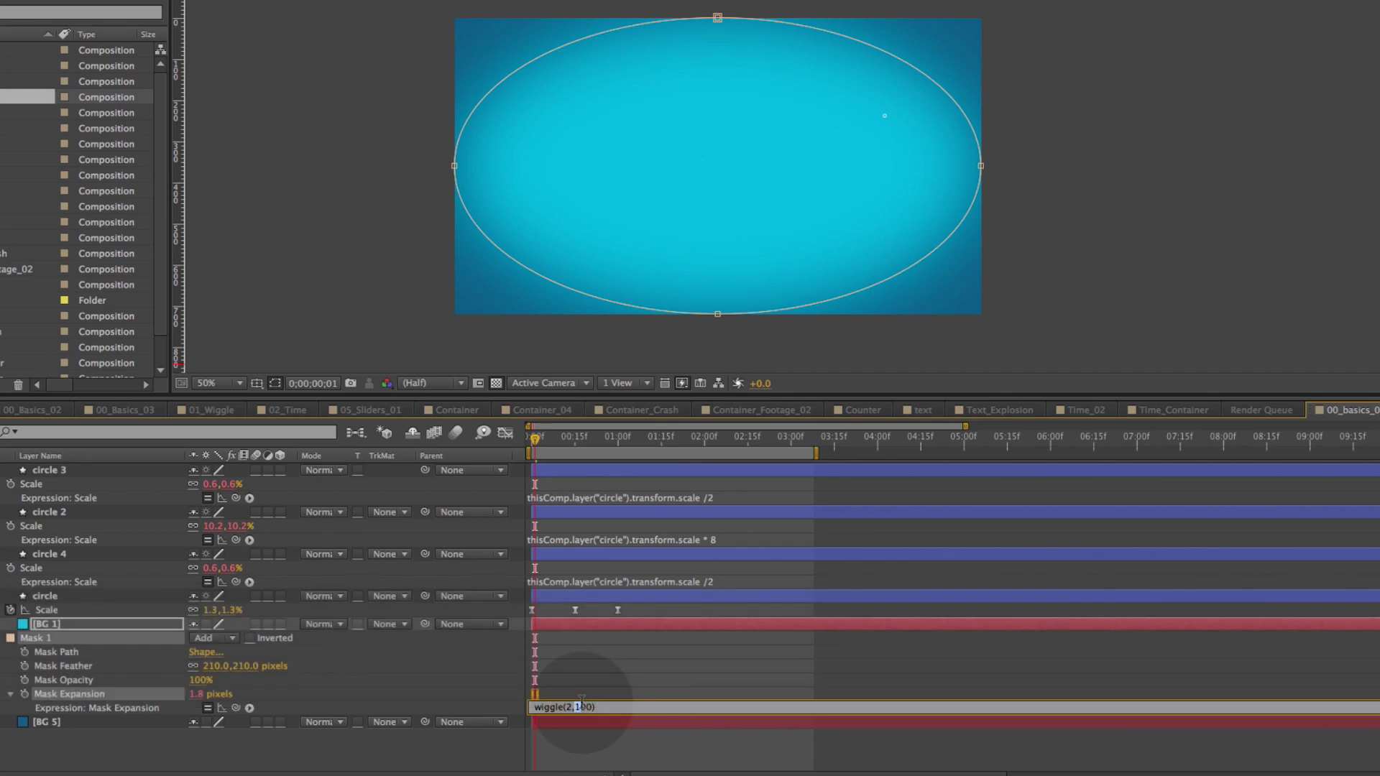
text(2)
key(KP_Enter)
key(KP_0)
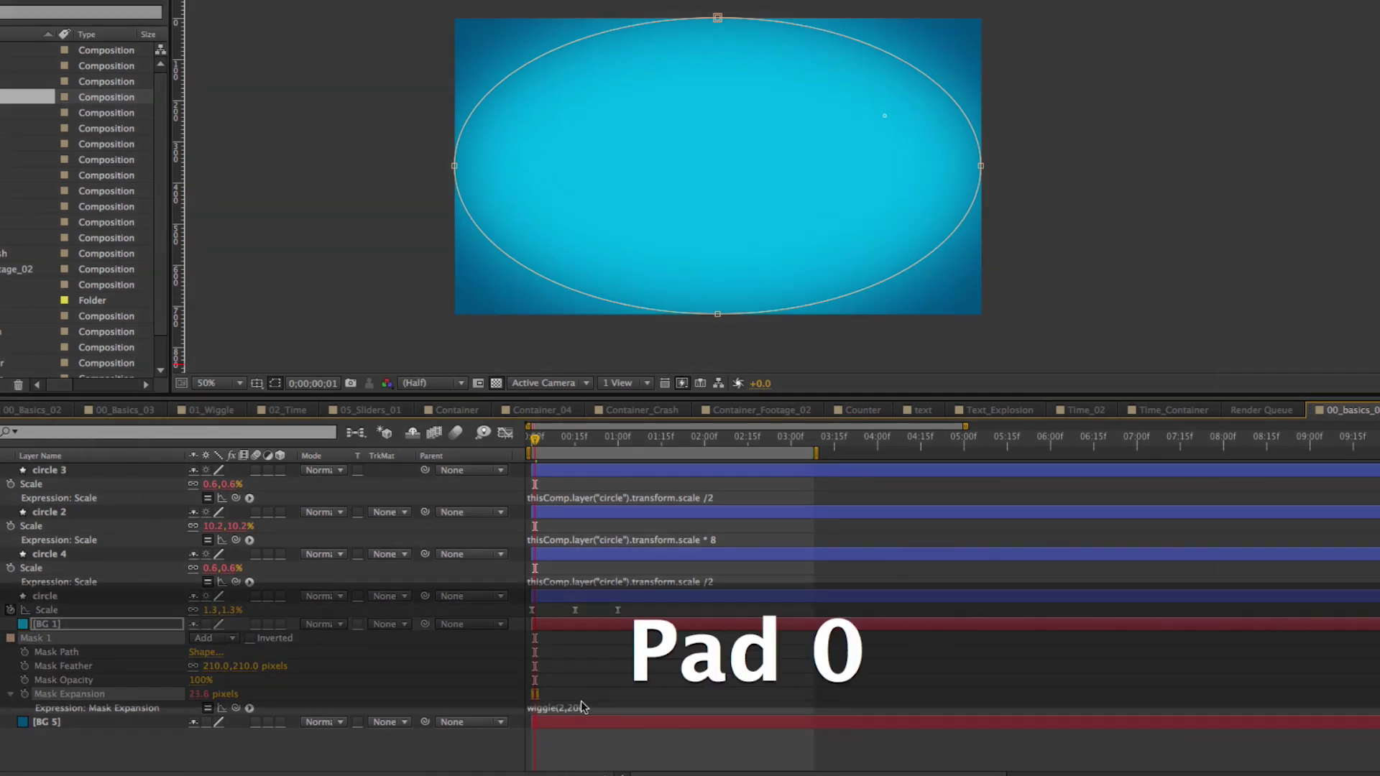
Save the project and deselect all layers
key(super+s)
key(v)
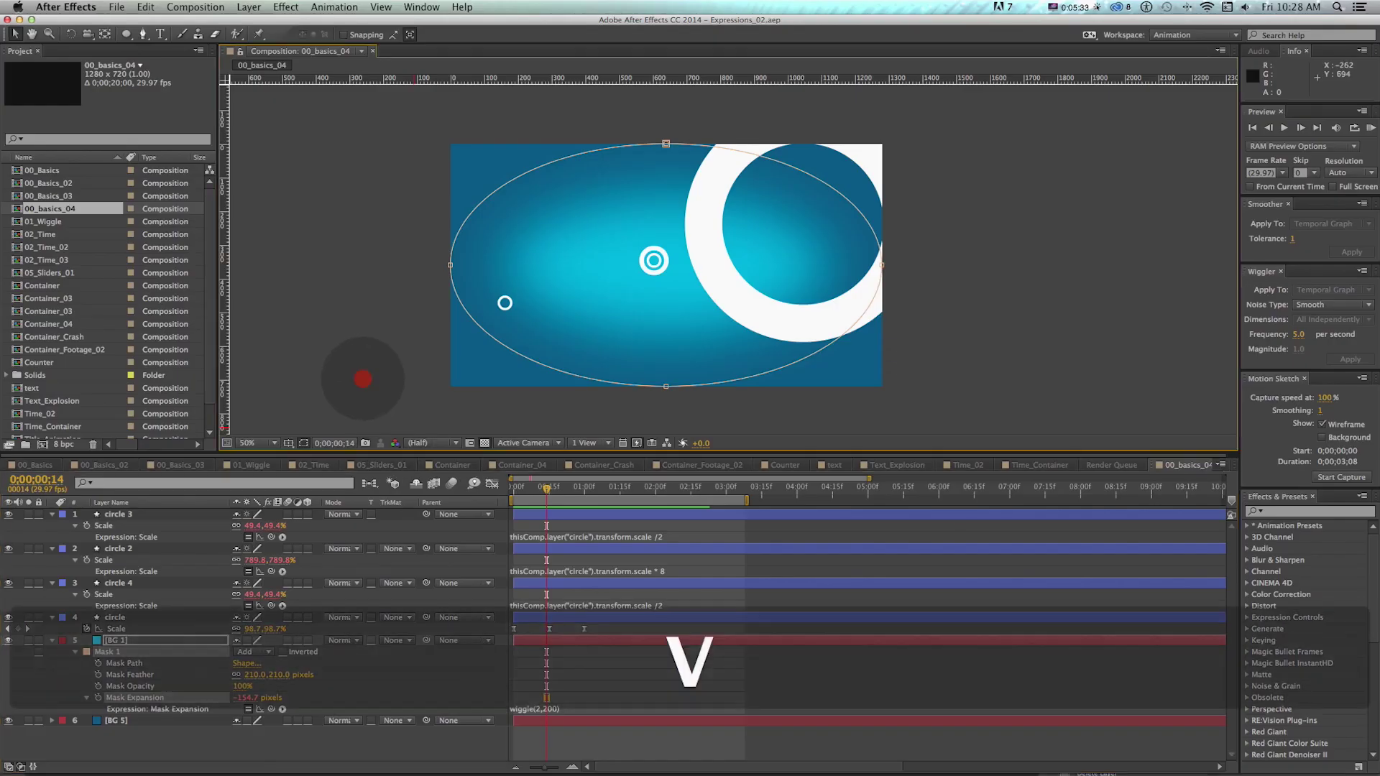
click(363, 379)
click(343, 306)
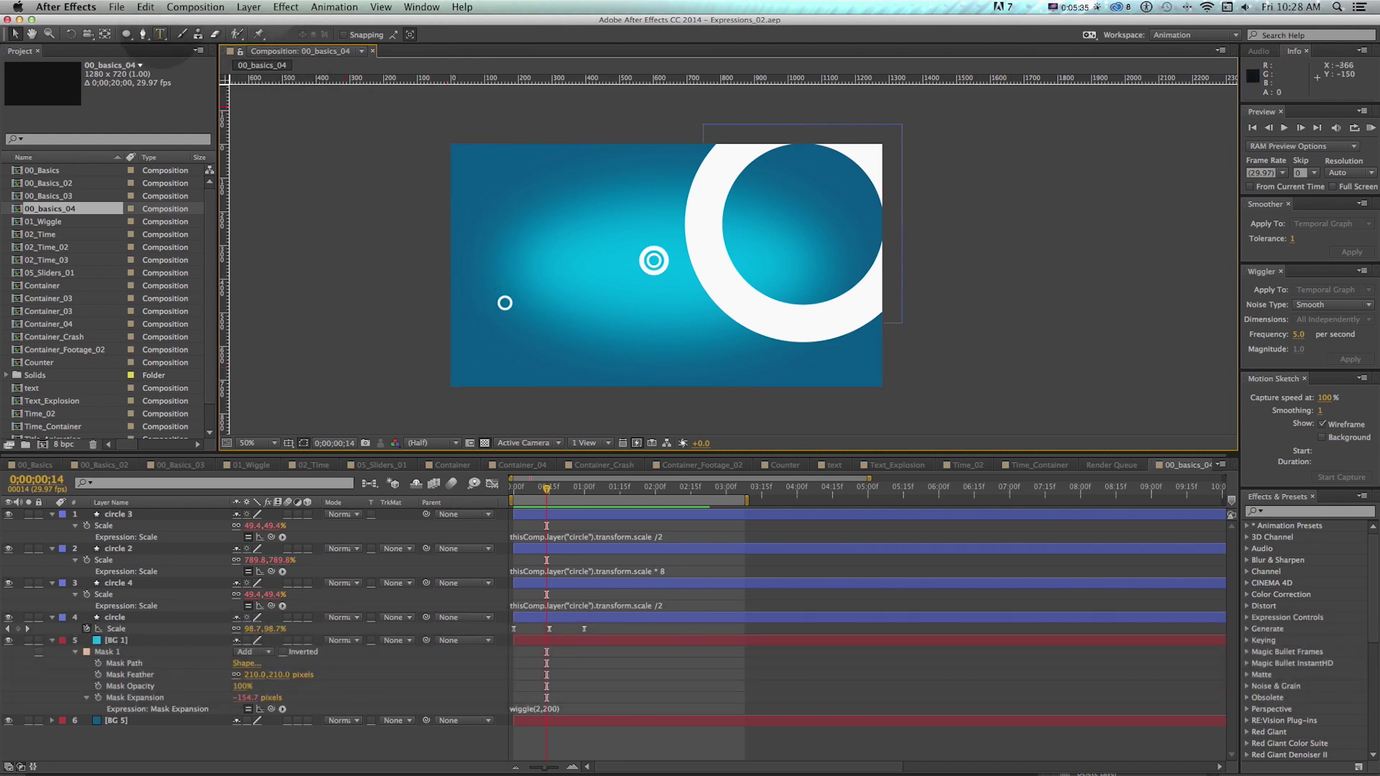
Move the large circle 2 shape farther toward the upper-right corner of the composition
key(super+t)
key(v)
drag(641, 259, 705, 206)
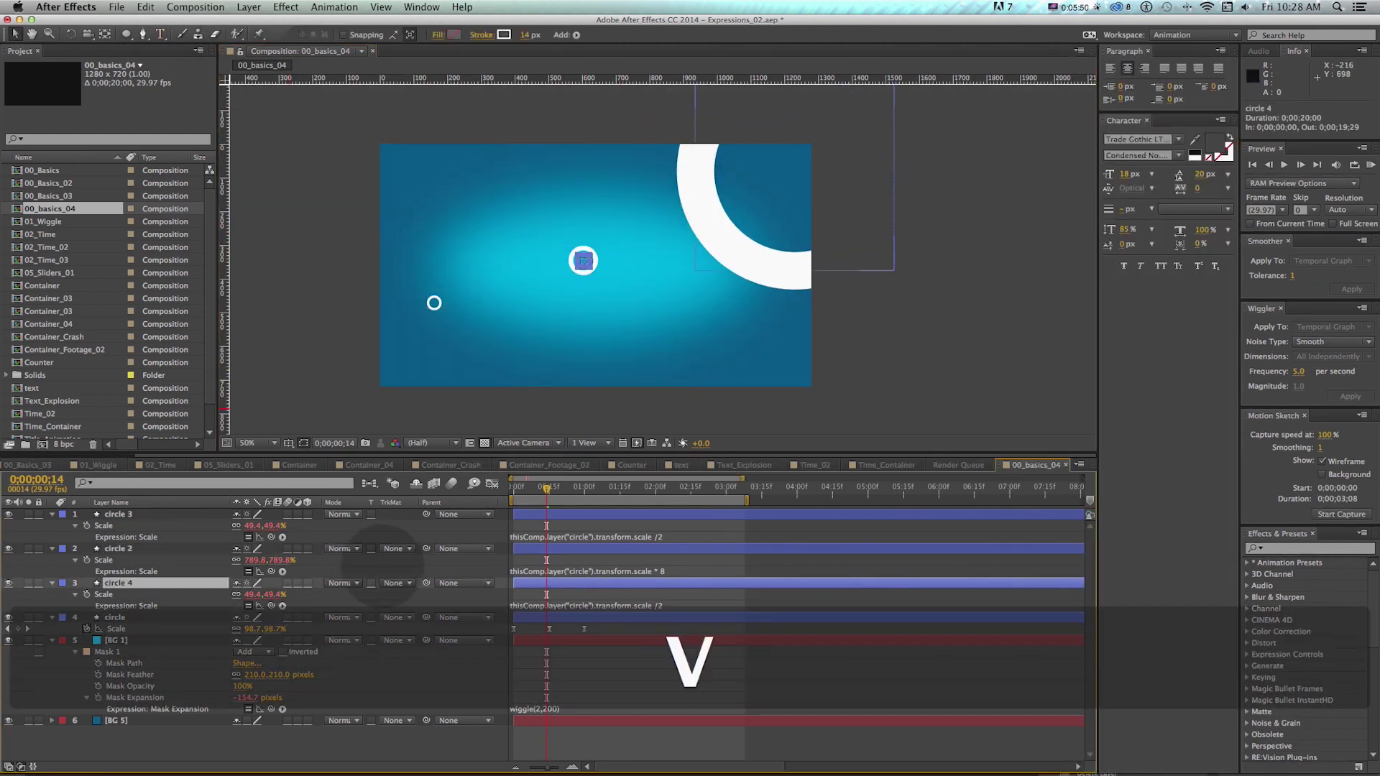
Parent circle 4 to circle and move the circle layer to the composition's lower-right corner, at about 1228.4, 689.4
drag(426, 583, 144, 620)
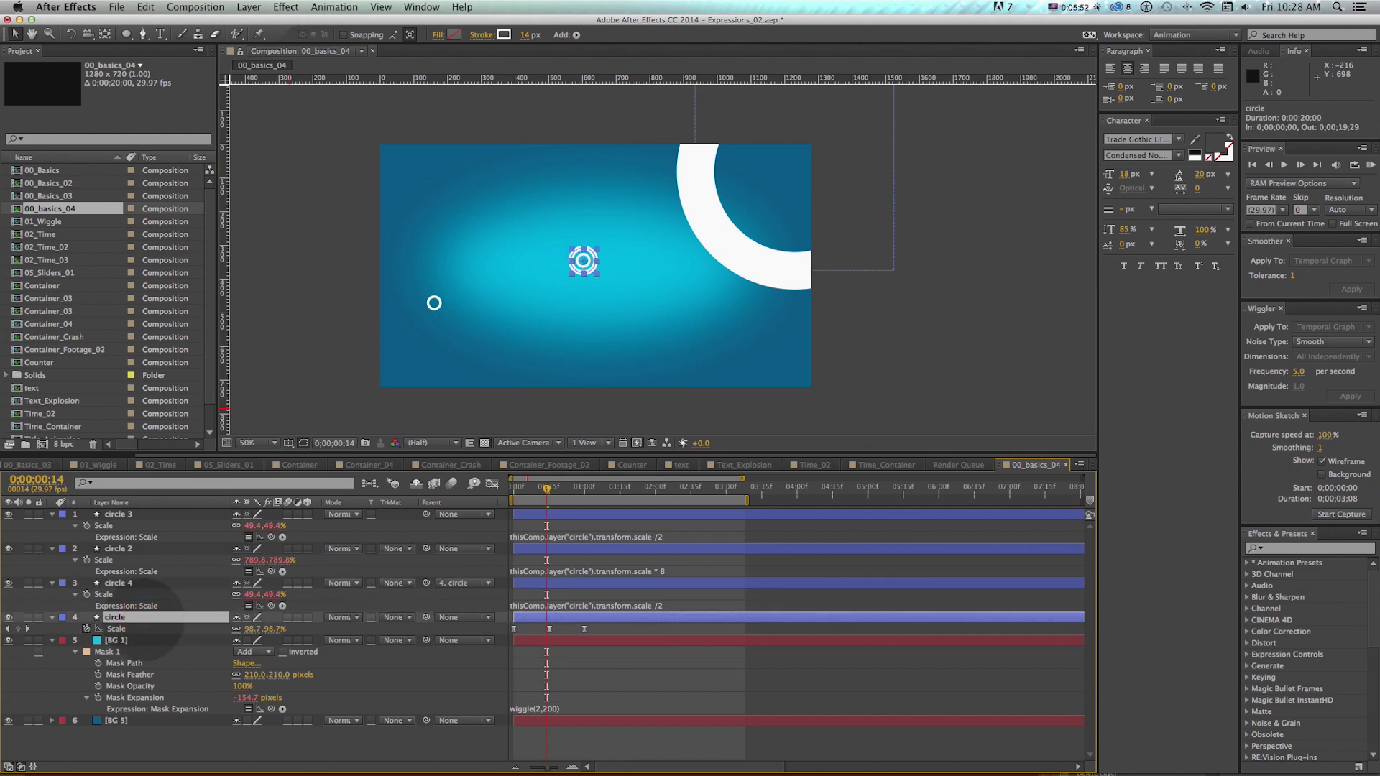
key(p)
drag(240, 629, 305, 626)
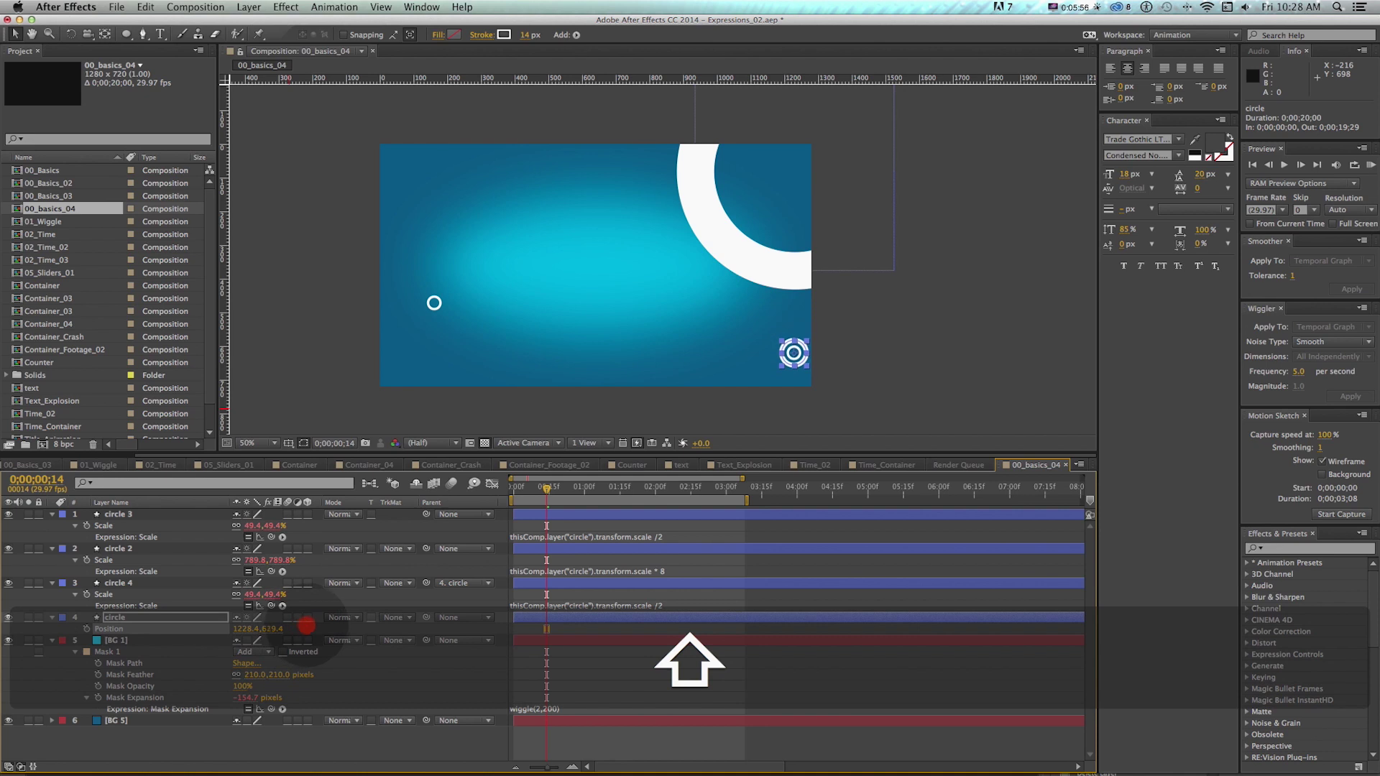
key(v)
click(292, 363)
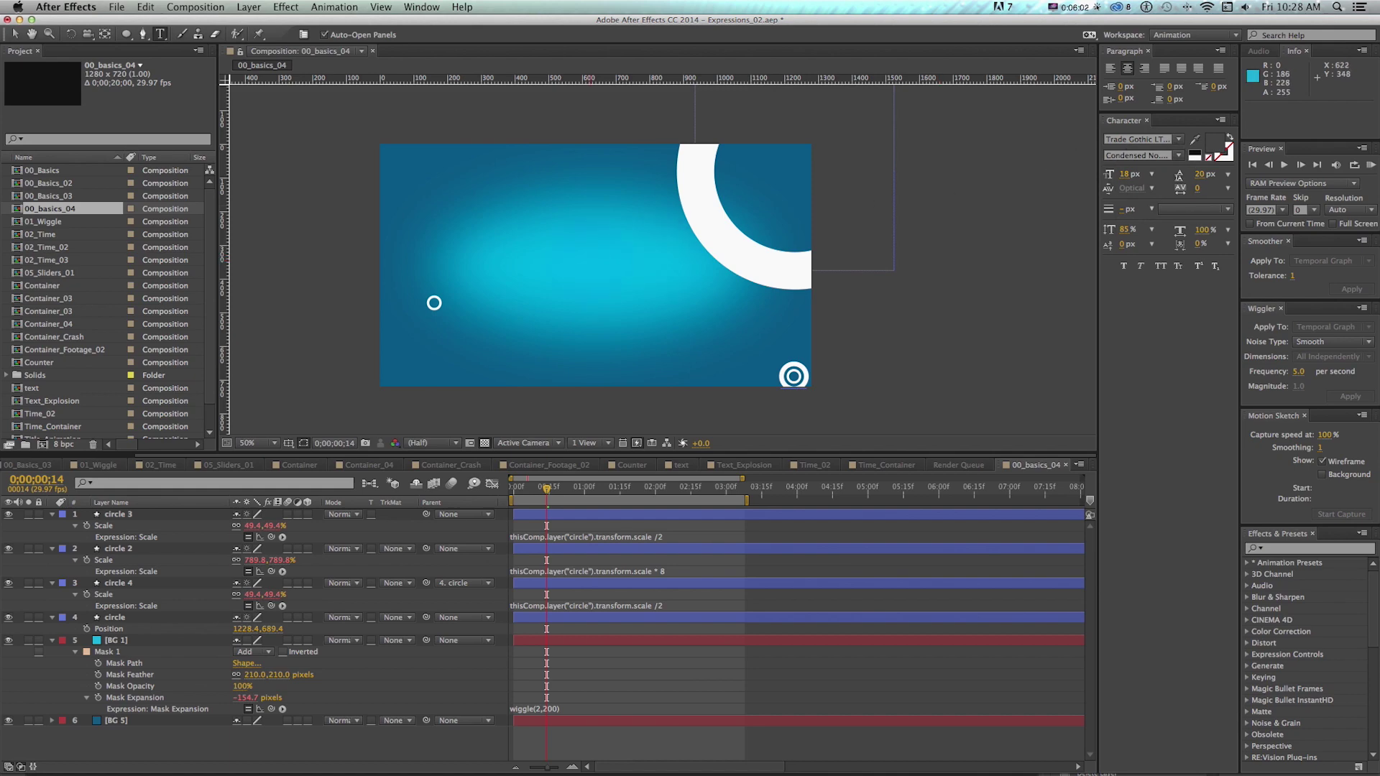
Add a text layer reading MOTION near the middle of the composition and make its fill white
click(587, 261)
text(io)
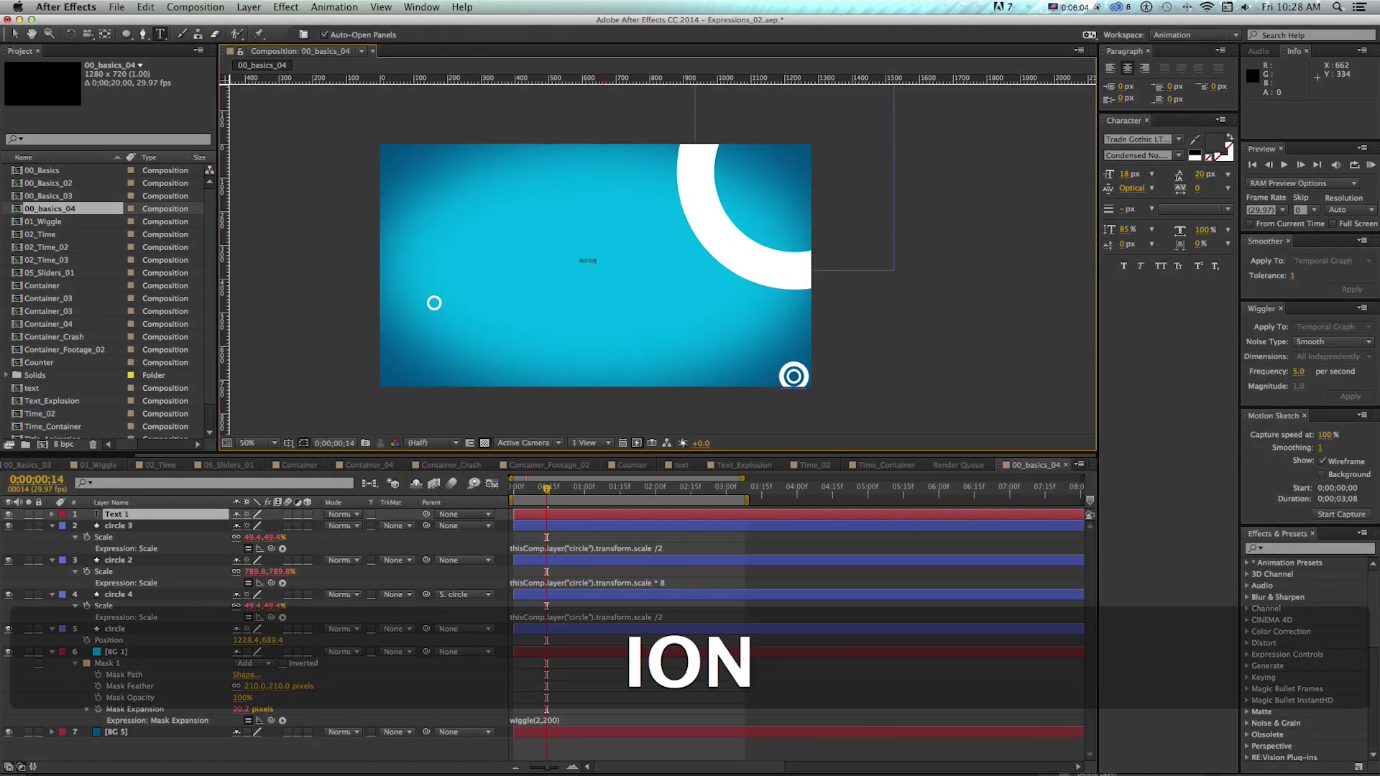
key(super+a)
click(1214, 142)
click(997, 380)
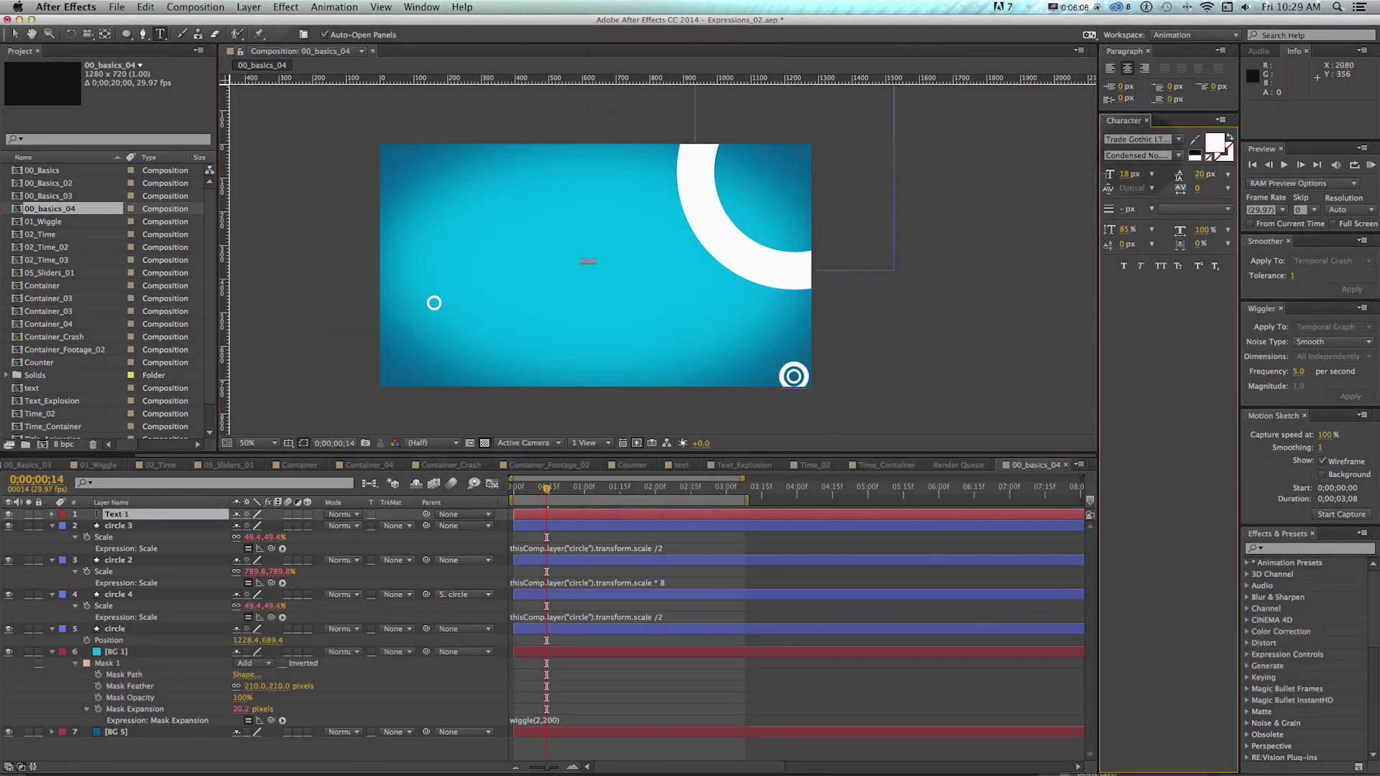
Set the MOTION text's font to Gotham Bold and enlarge it to about 172 px
text(Gotham)
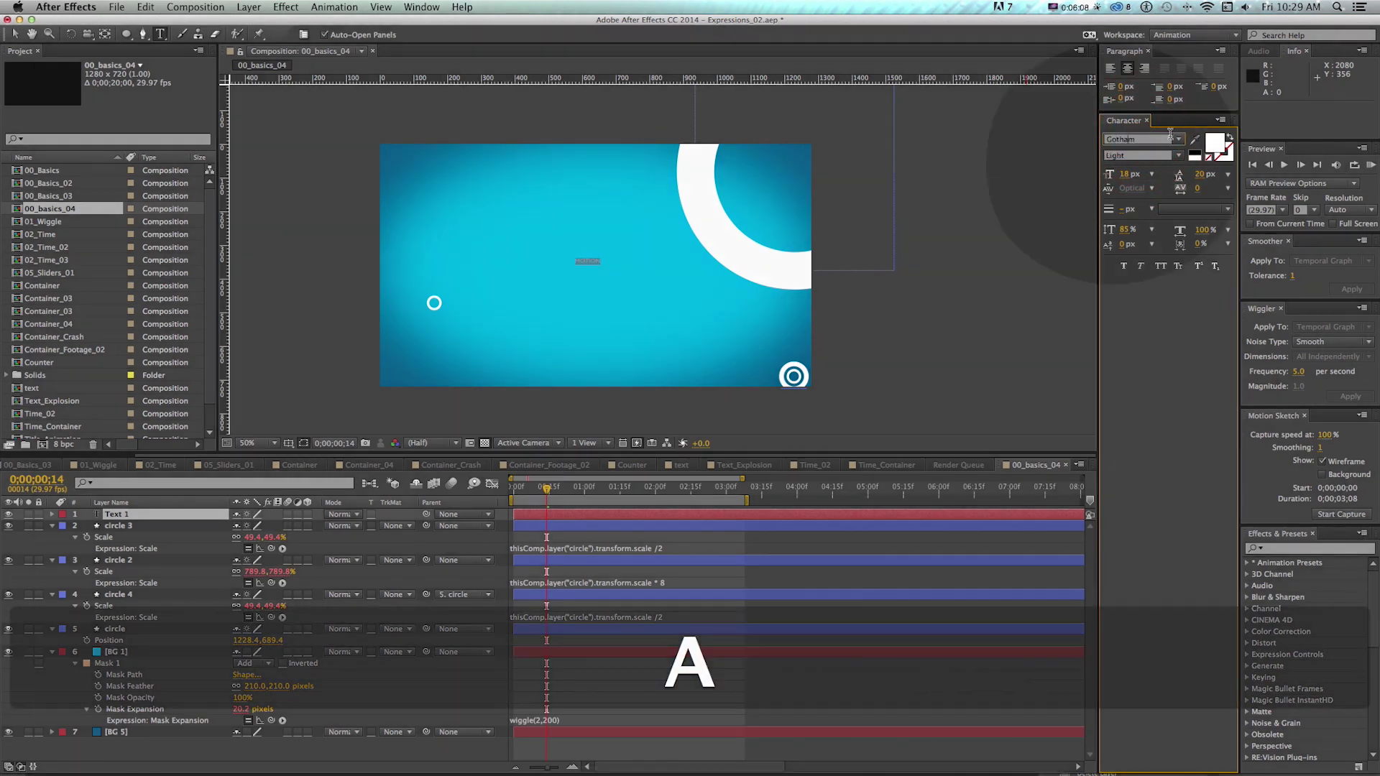
click(1179, 156)
key(Return)
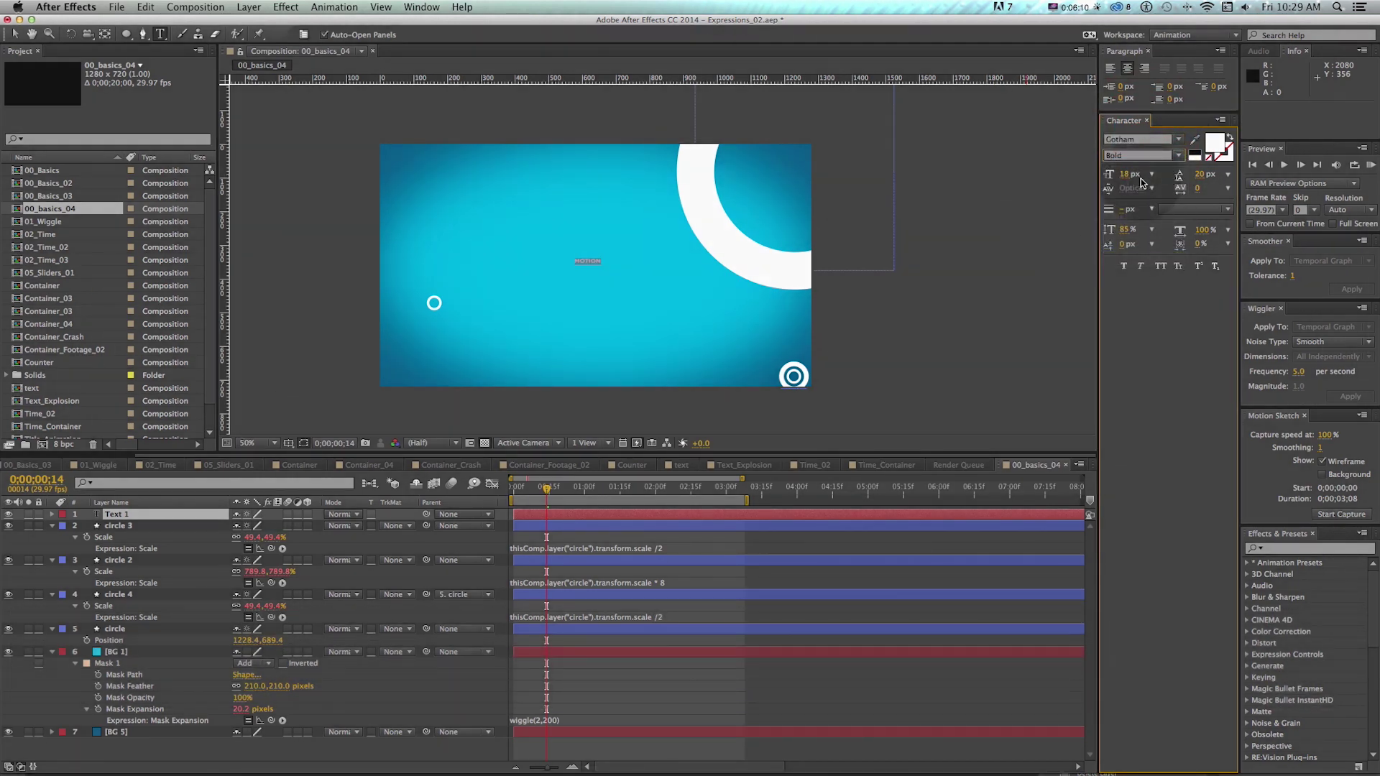
drag(1184, 171, 1225, 171)
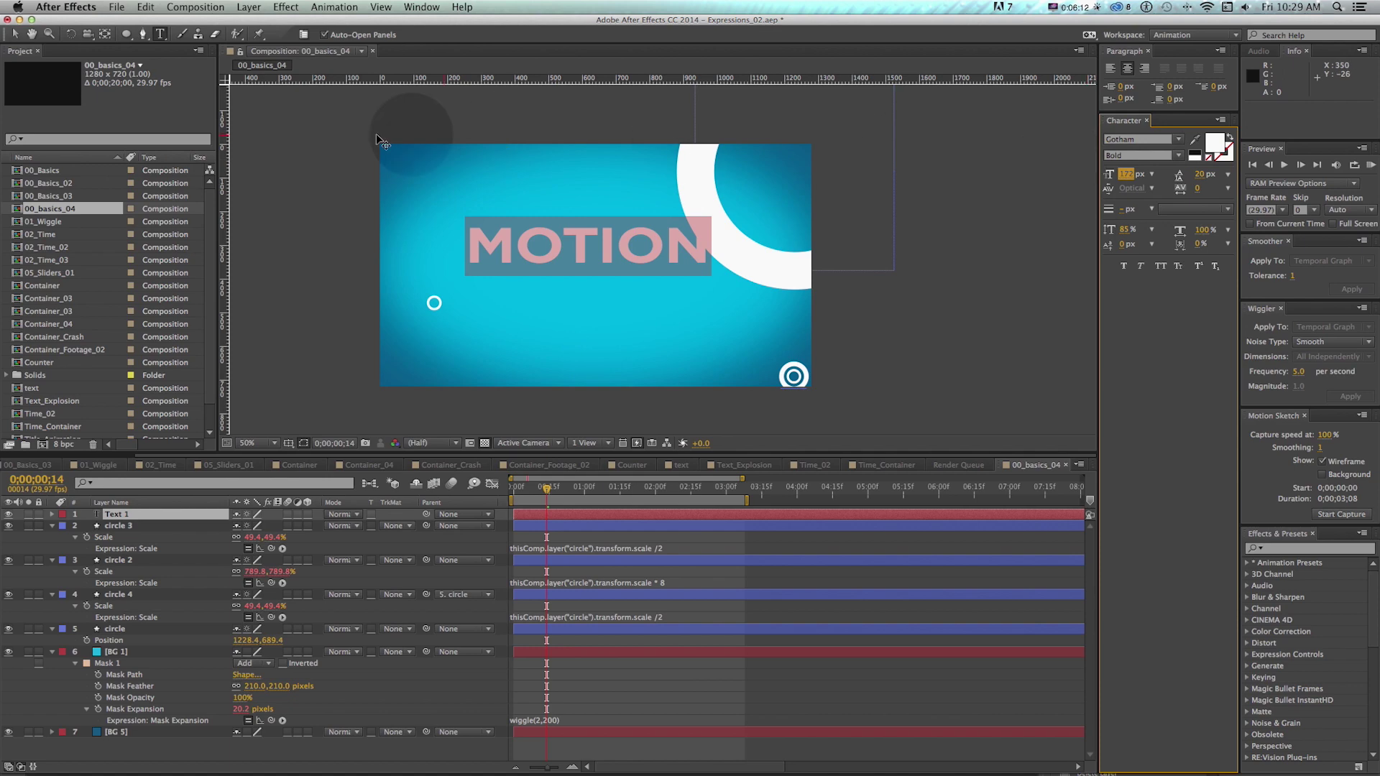
Center the MOTION text in the composition and move the large circle 2 farther into the upper-right corner
click(15, 34)
drag(538, 248, 544, 266)
click(703, 198)
drag(704, 205, 750, 171)
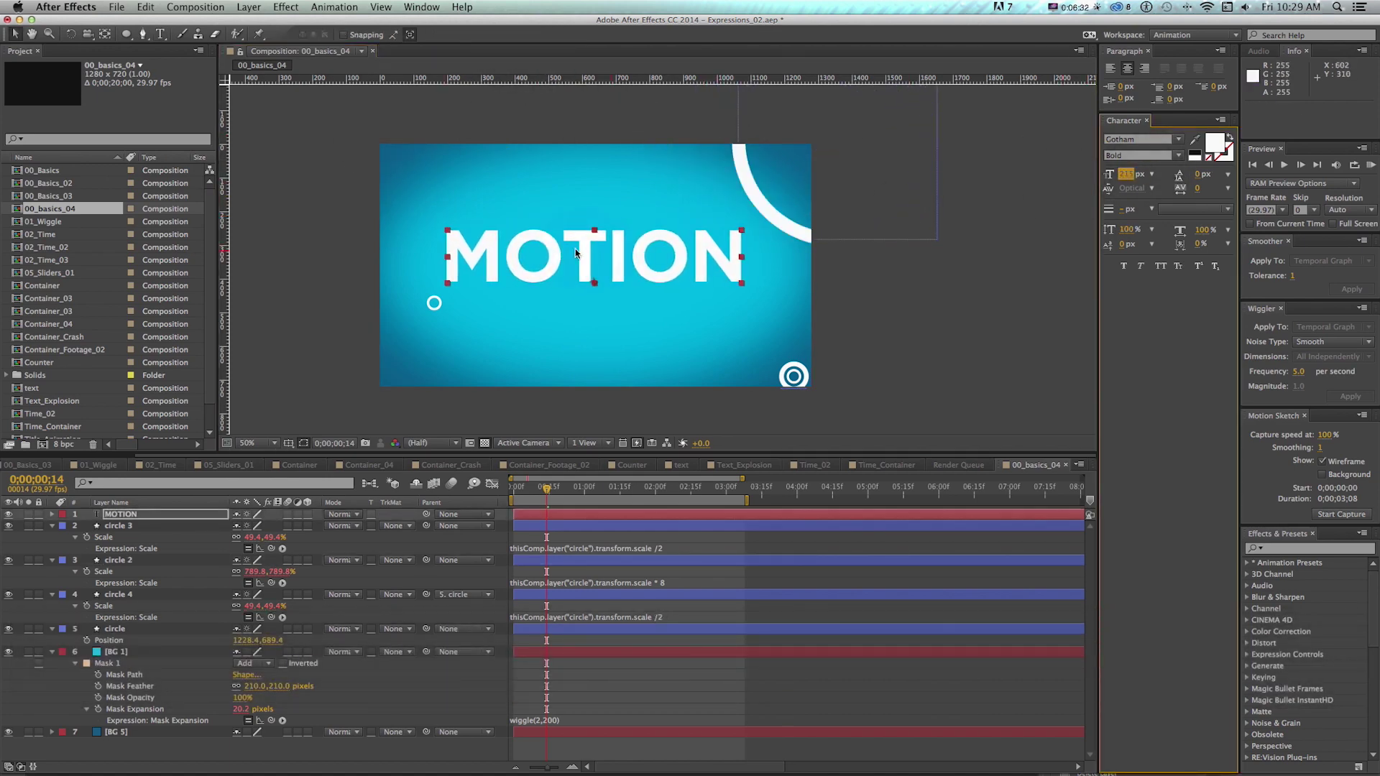
drag(601, 262, 605, 267)
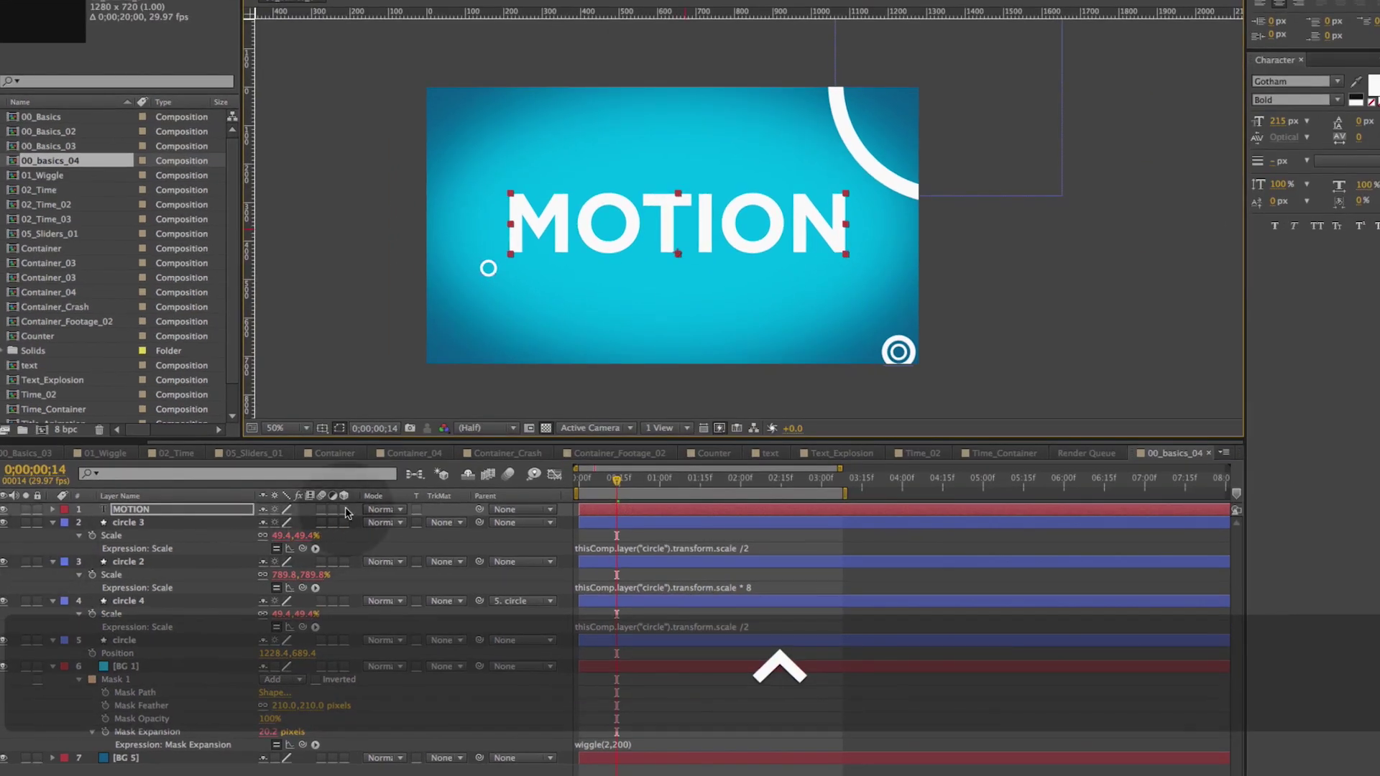
Make the MOTION layer 3D and reveal its rotation properties, testing the Y Rotation and undoing that test
click(344, 509)
key(r)
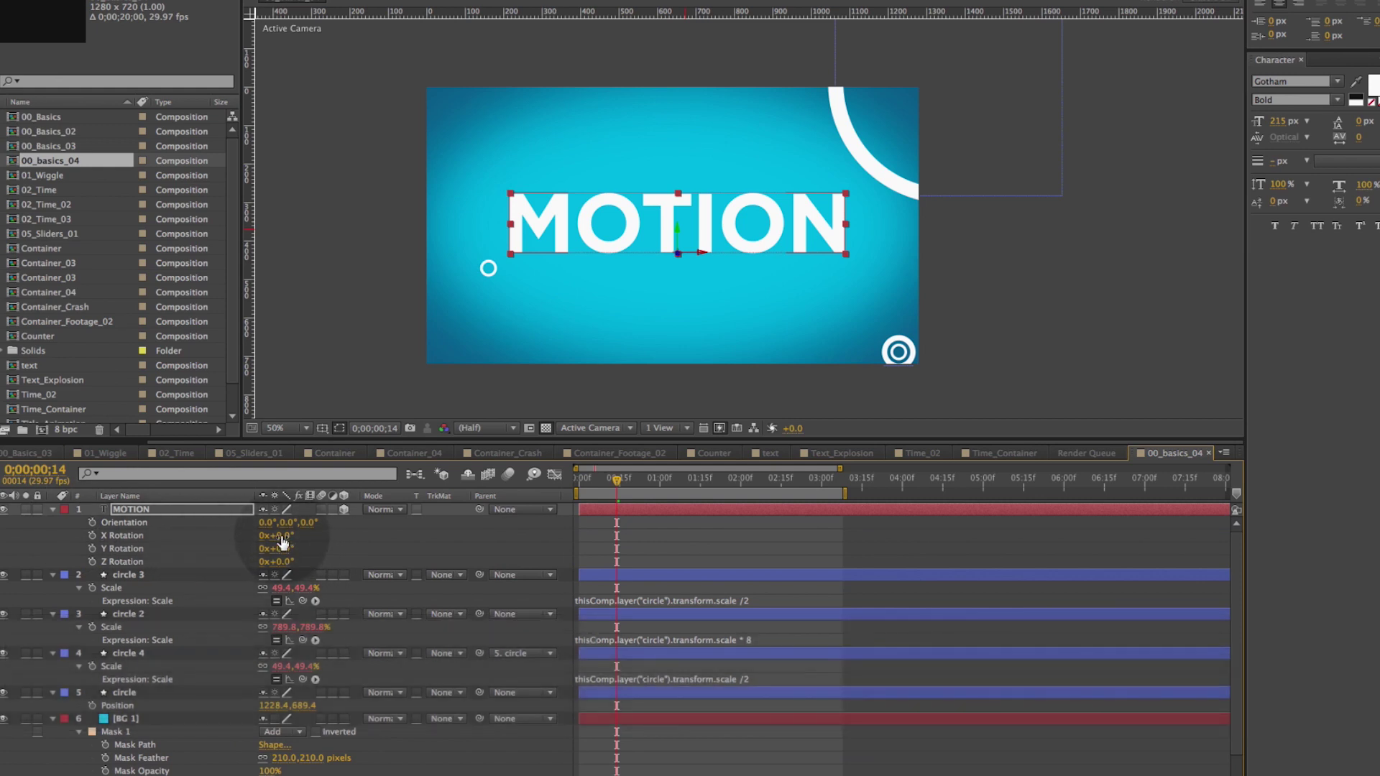
mouse_move(282, 552)
mouse_down()
mouse_move(239, 548)
mouse_move(305, 548)
mouse_move(285, 549)
mouse_up()
key(super+z)
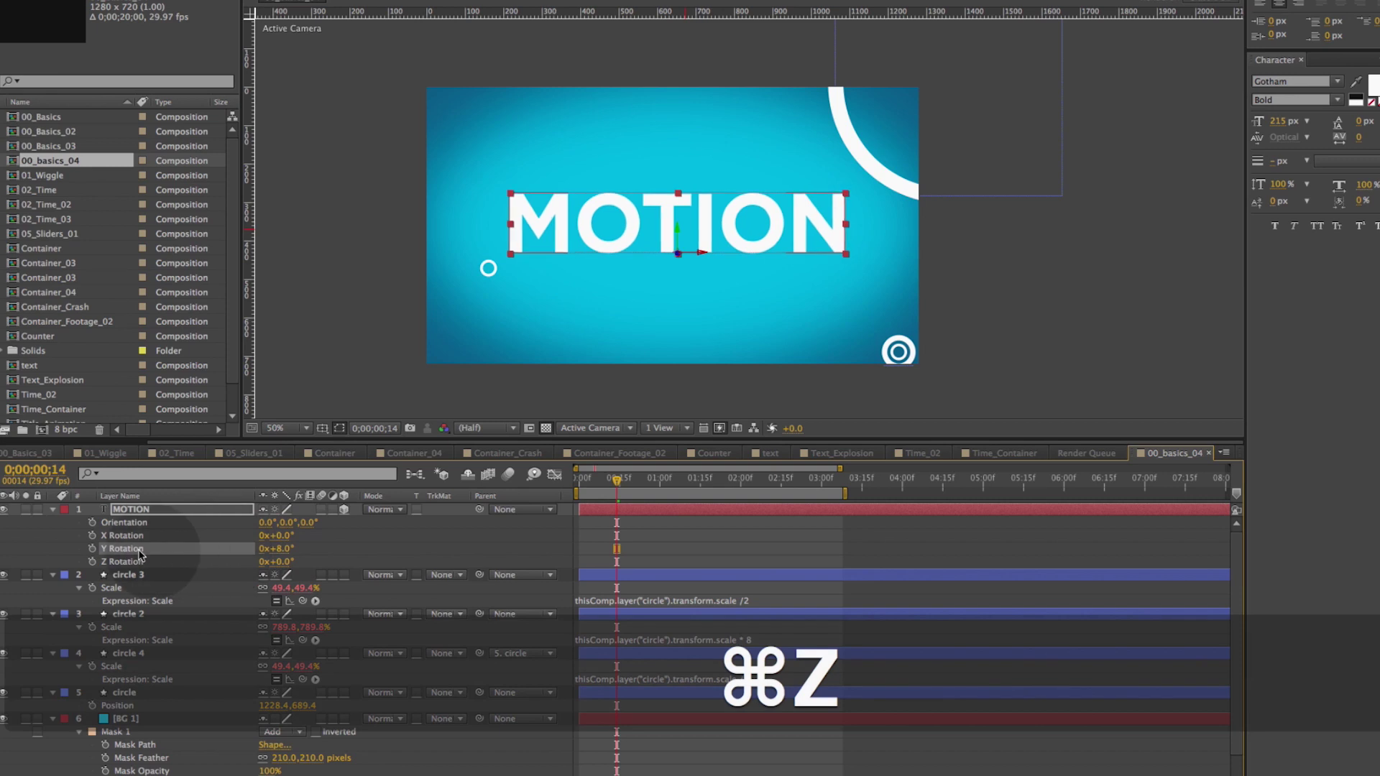
Add the expression wiggle(2,90) to the MOTION layer's Y Rotation
key(alt)
alt+click(92, 549)
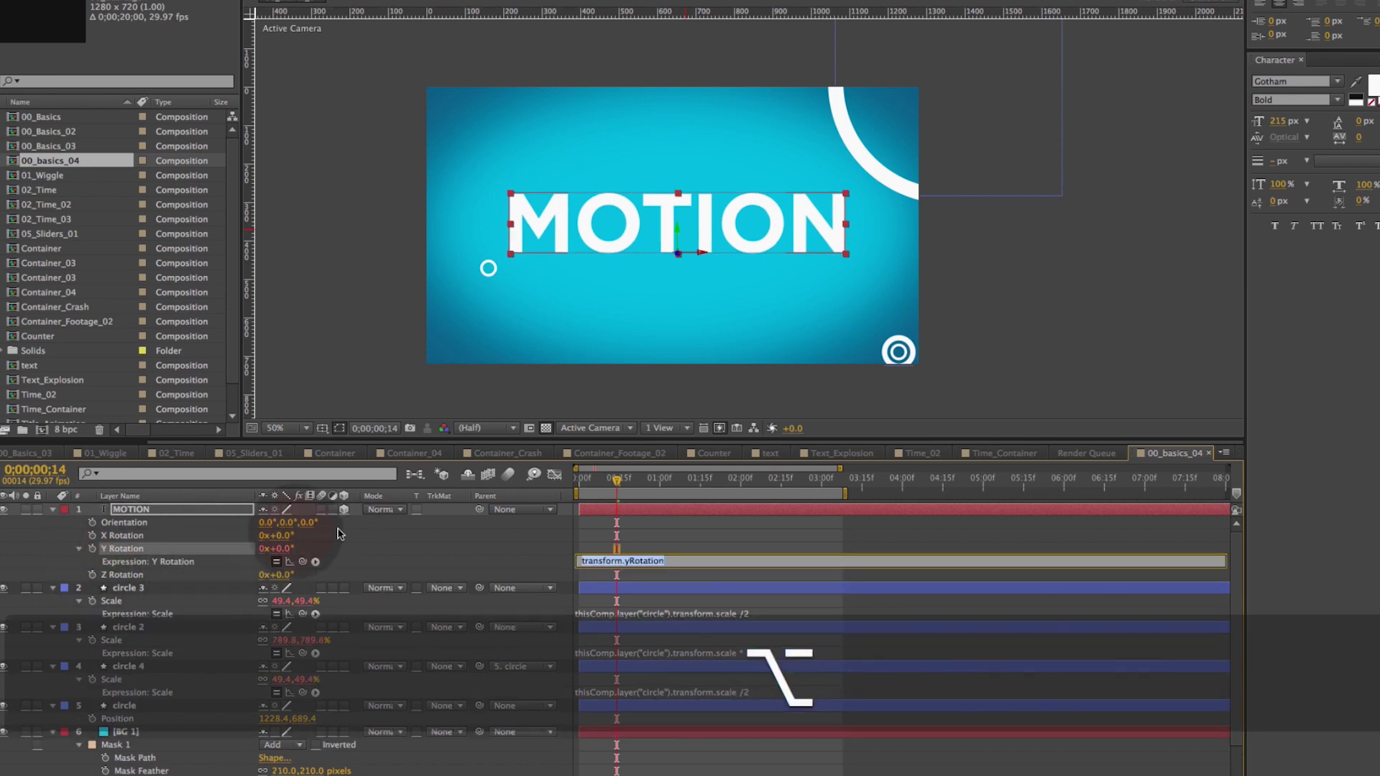
text(wiggle()
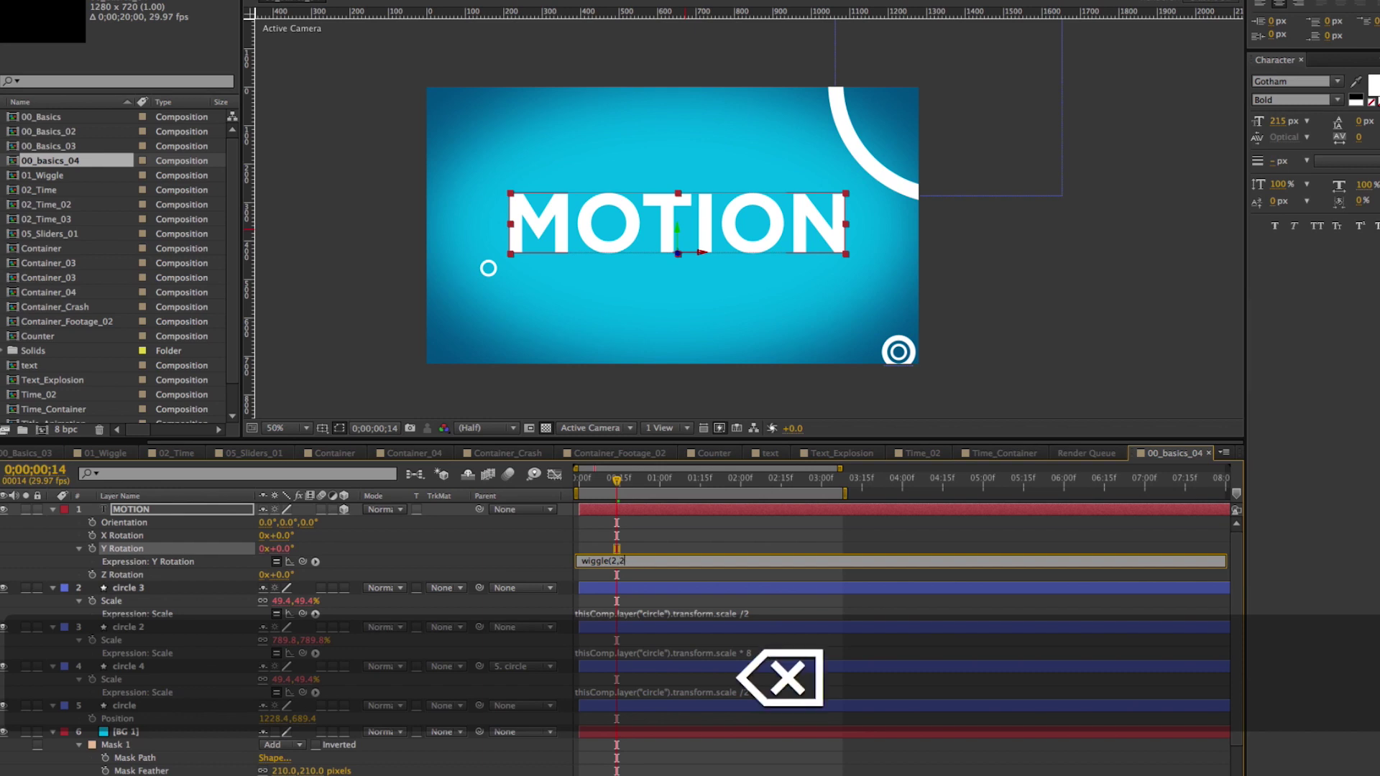
text(2,)
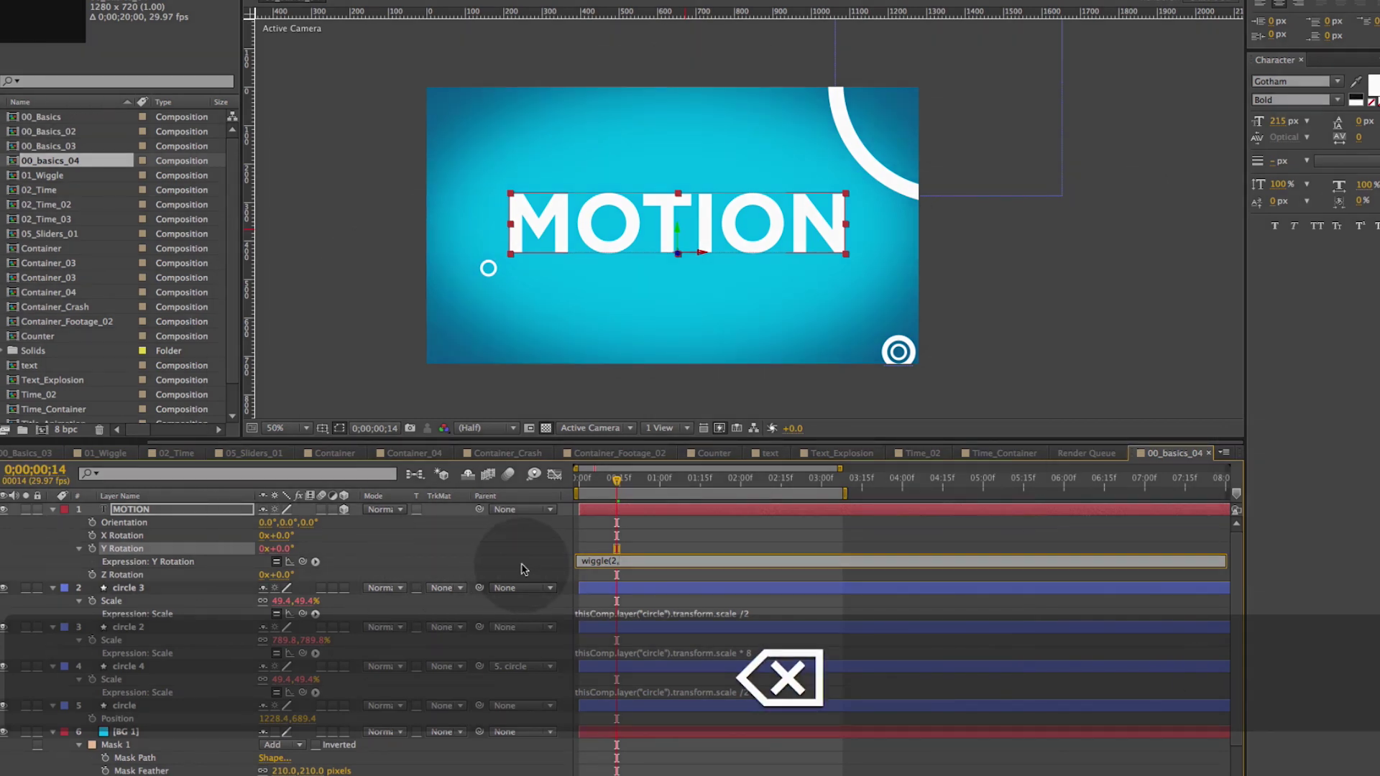
text(90))
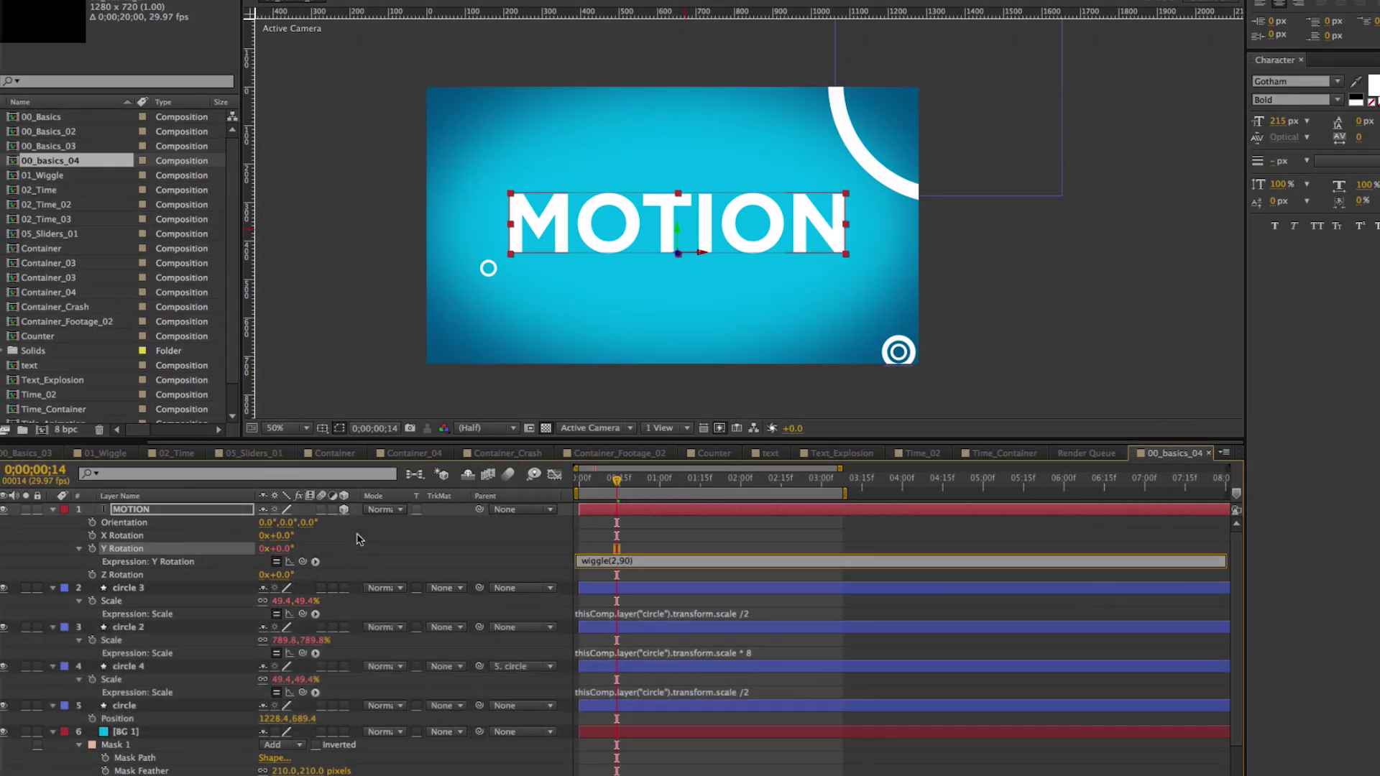
Change the wiggle amplitude in the Y Rotation expression to 60, giving wiggle(2,60), and preview the animation
key(shift+Left)
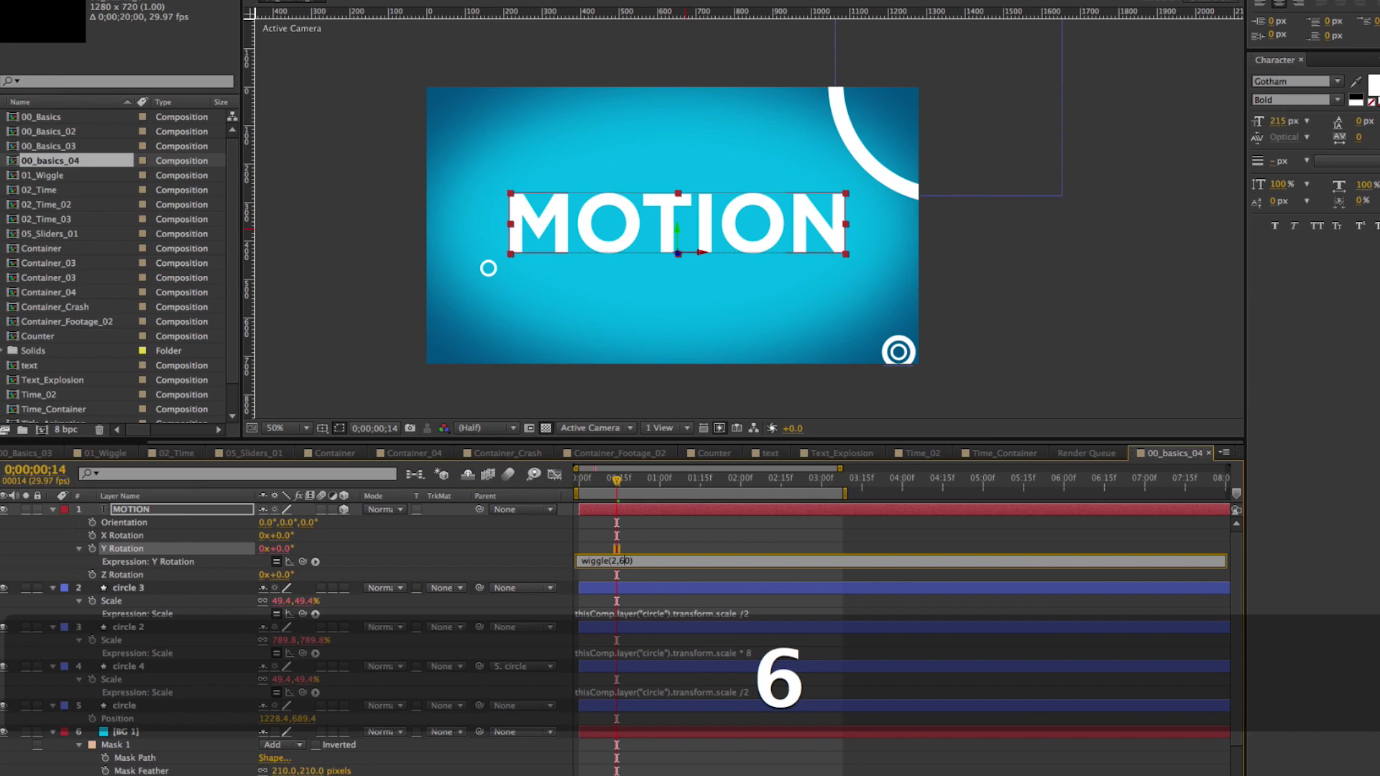
text(6)
key(KP_Enter)
key(KP_0)
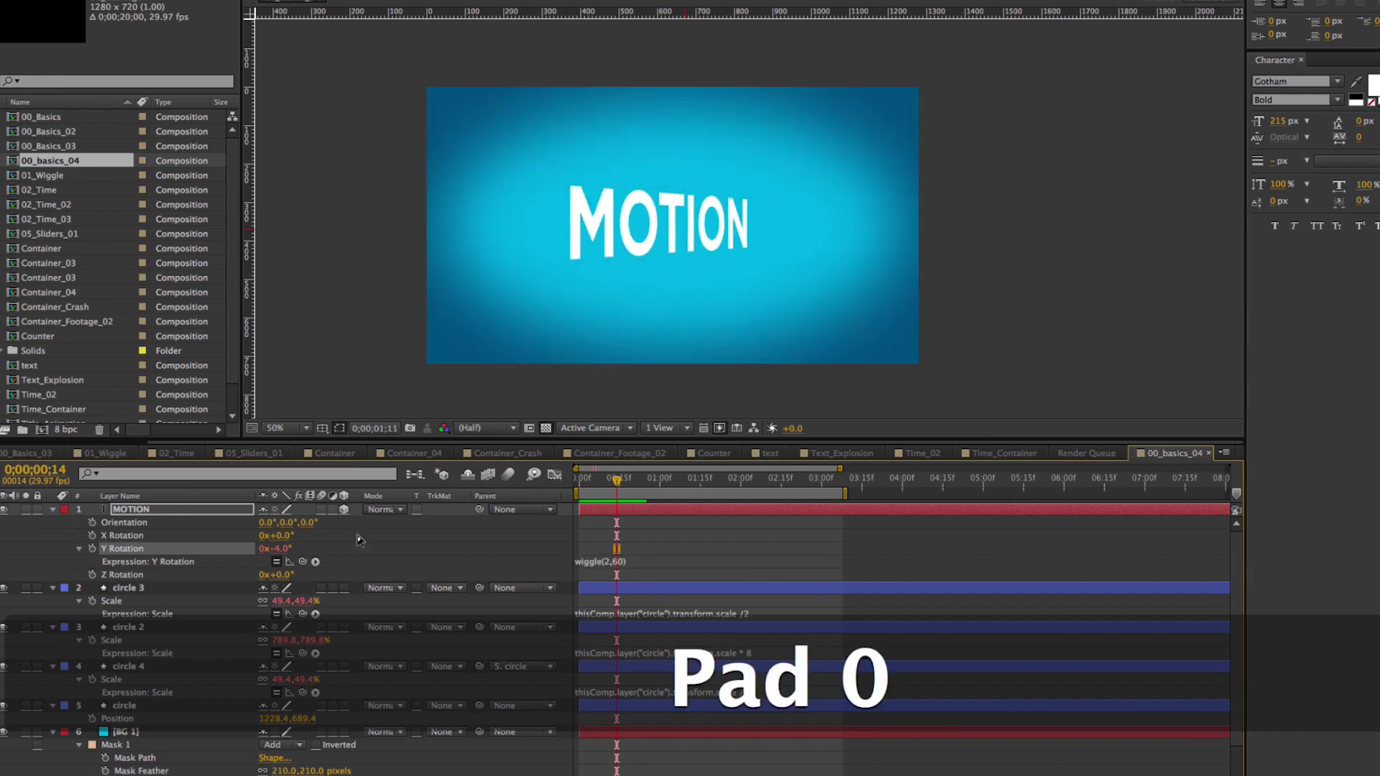
key(space)
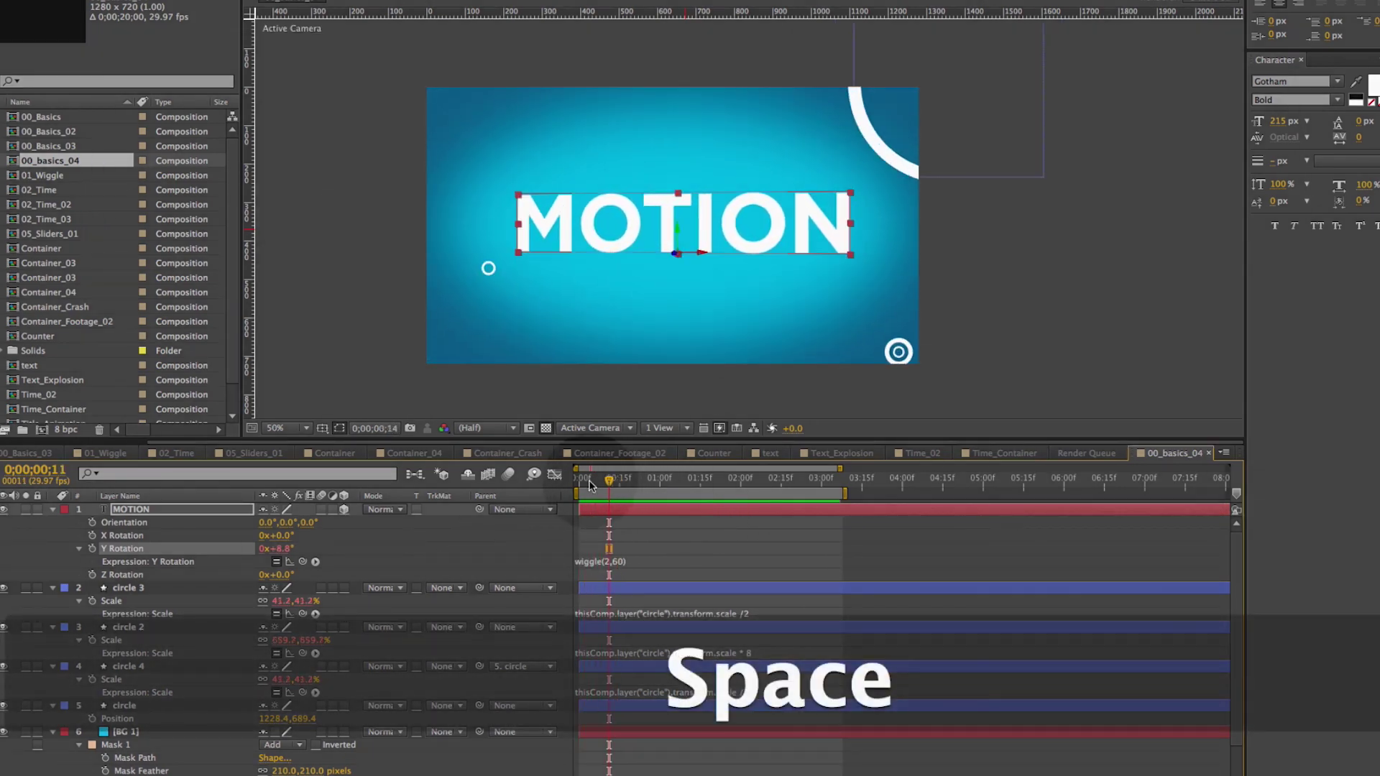
Replay the preview of the wiggling MOTION text and save the project
key(KP_0)
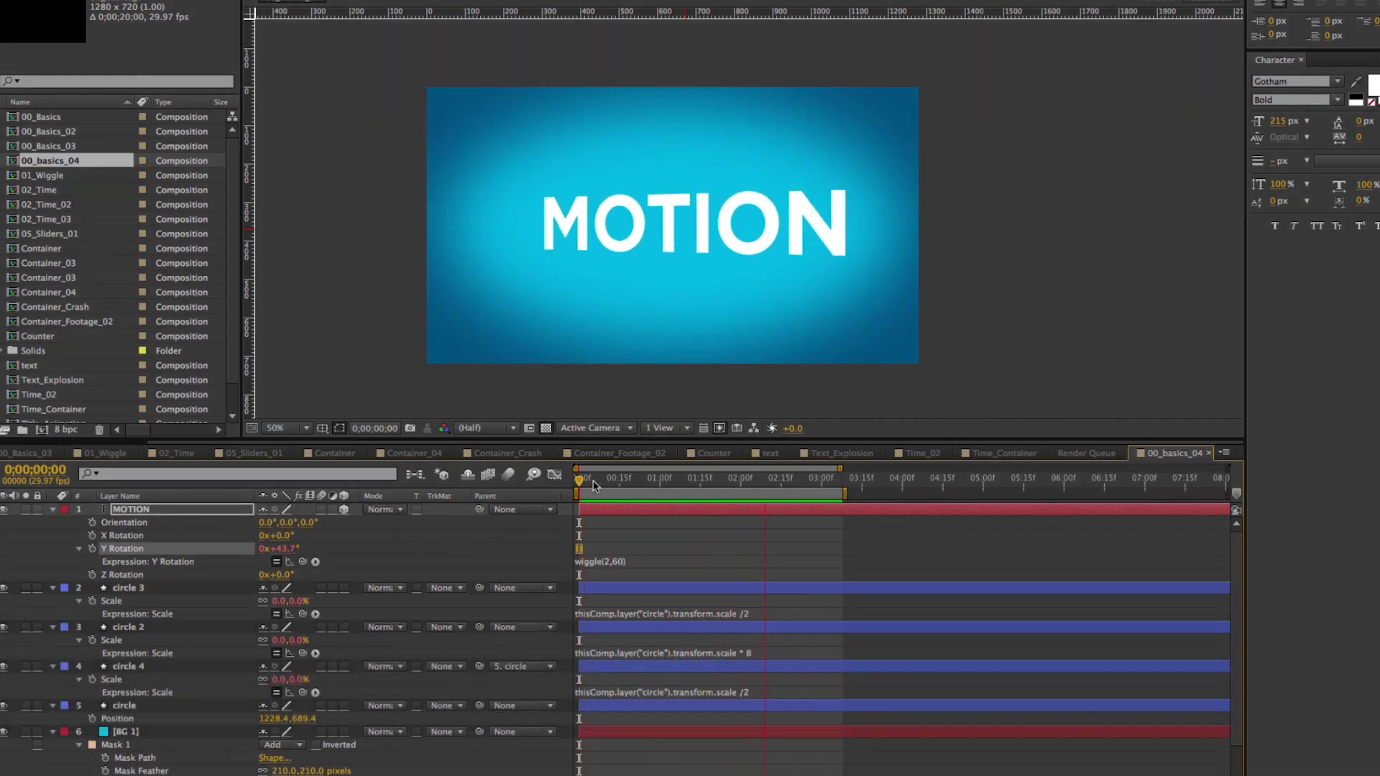
key(space)
key(KP_0)
key(KP_0)
key(super+s)
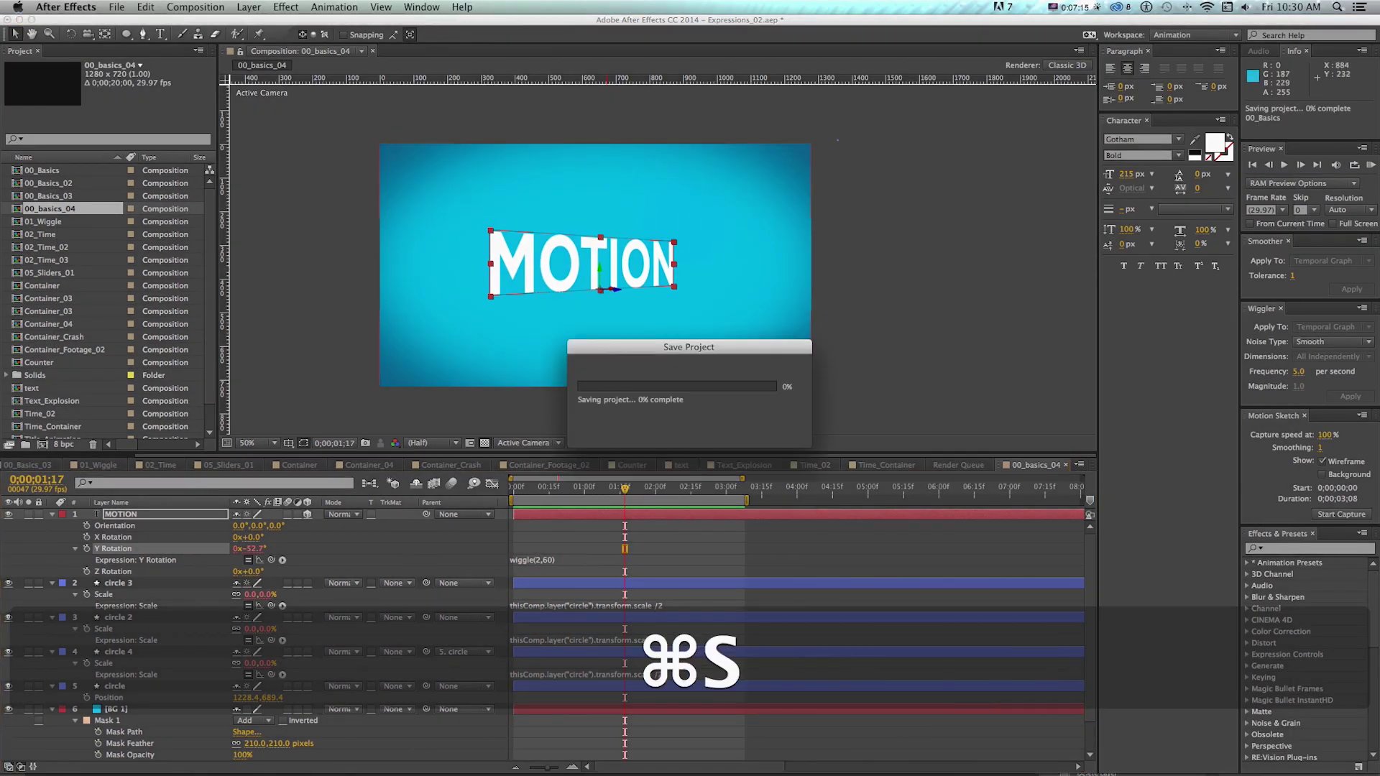
Go to frame 7 and show the MOTION layer's Position and Scale properties
click(578, 480)
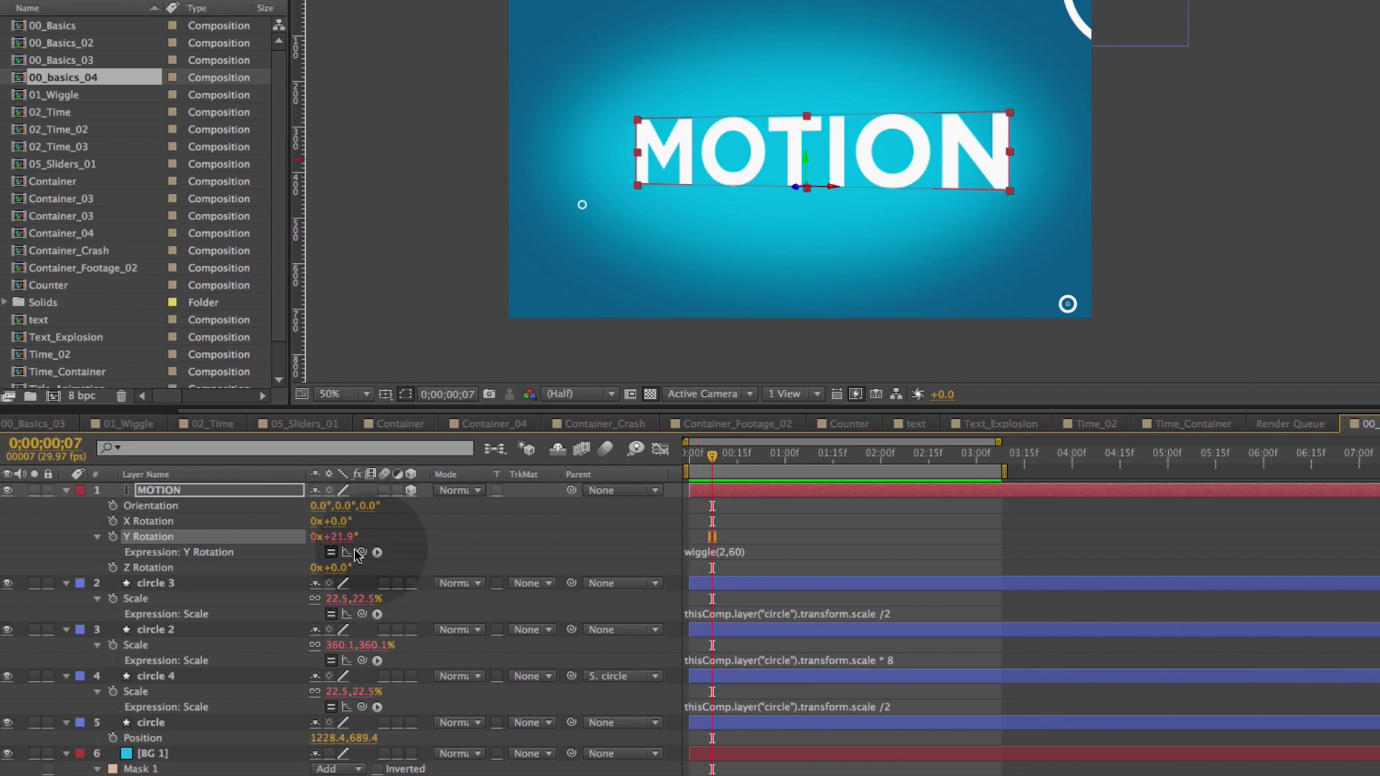
click(149, 491)
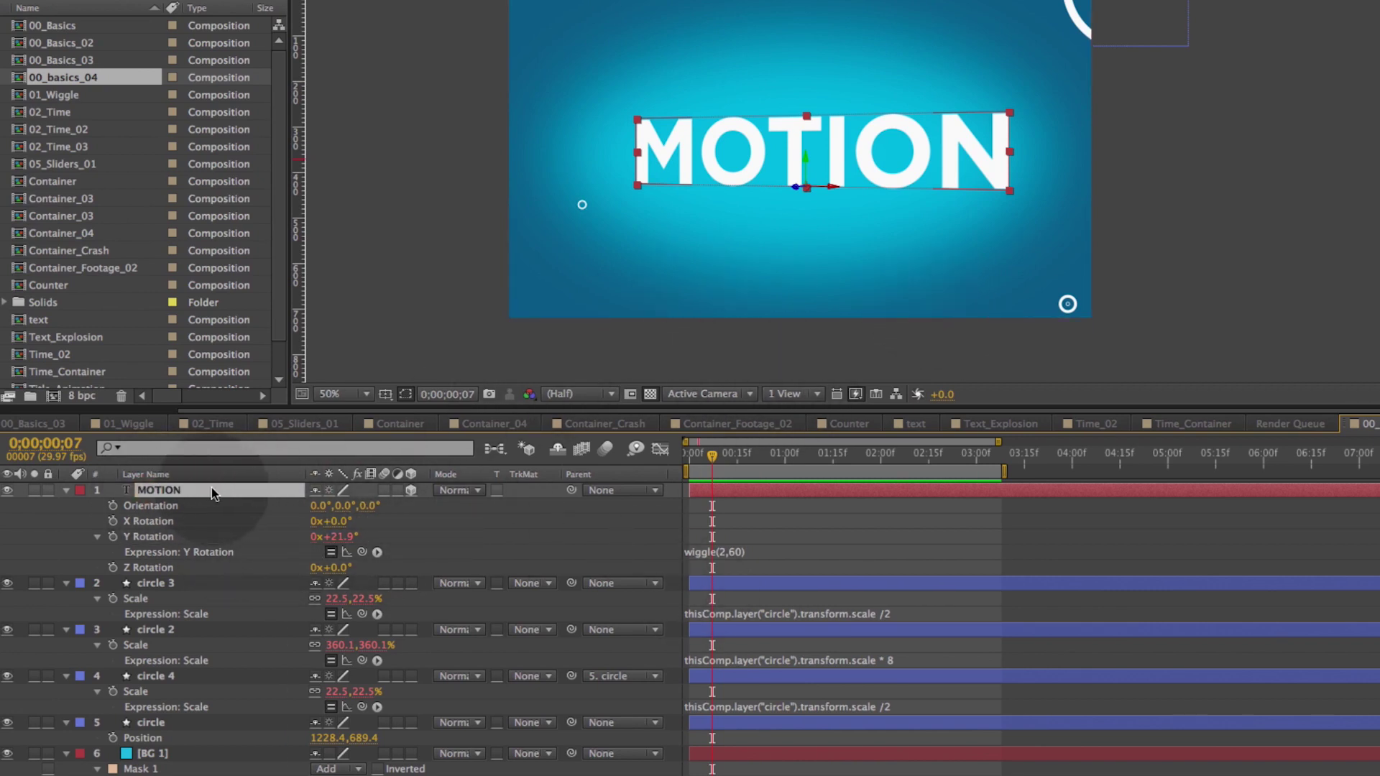
key(p)
key(shift+s)
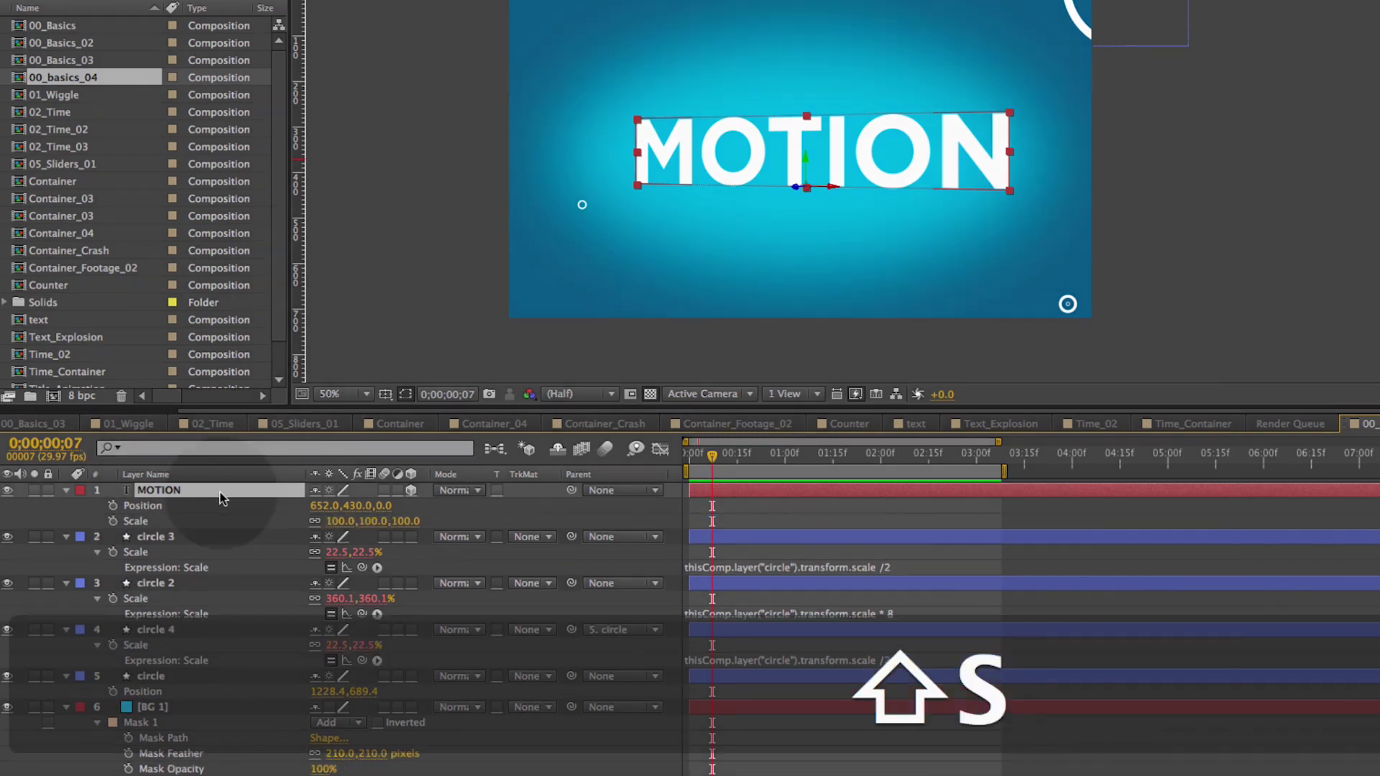
Collapse the MOTION layer's properties and hide the layer
click(66, 490)
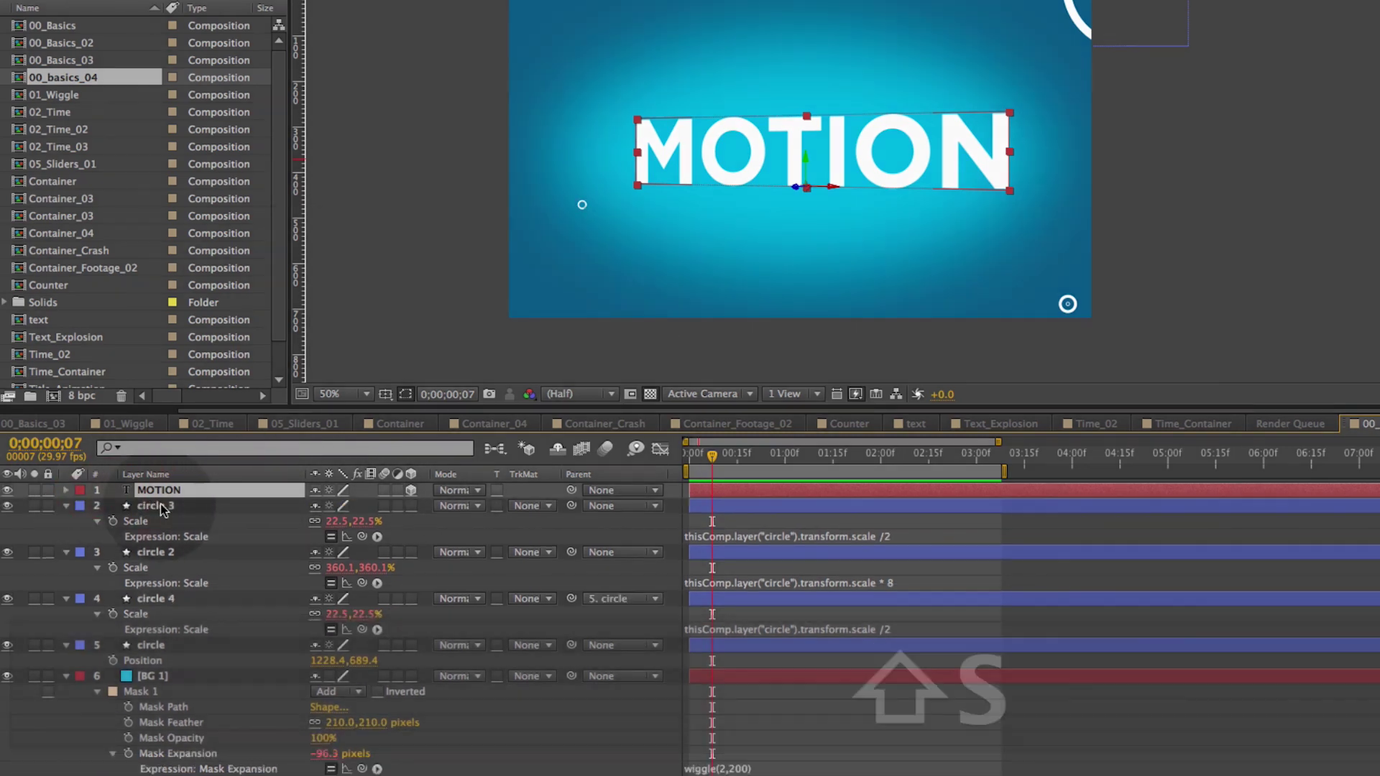
click(185, 506)
click(11, 490)
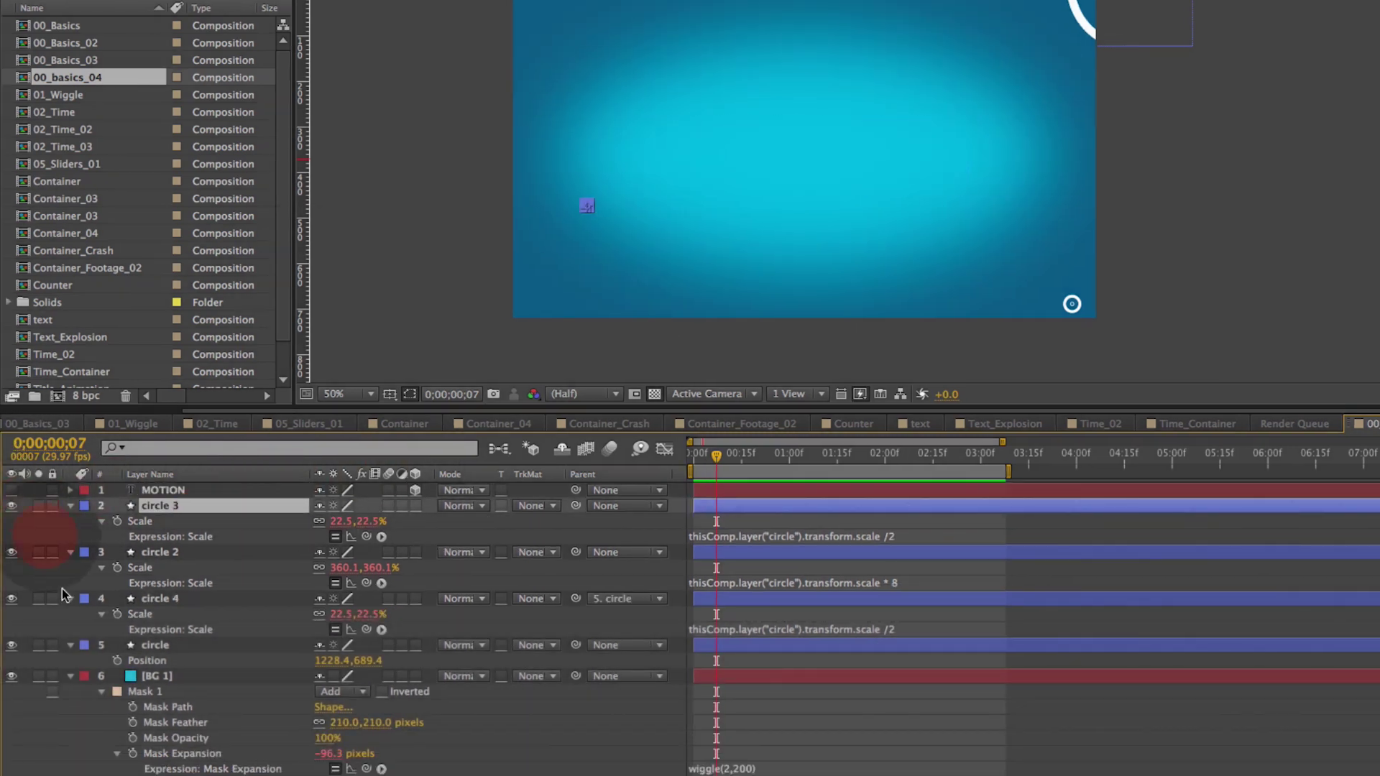
Duplicate the circle layer and move the copy from the lower-right corner to near the composition's center
click(153, 647)
key(super+d)
key(v)
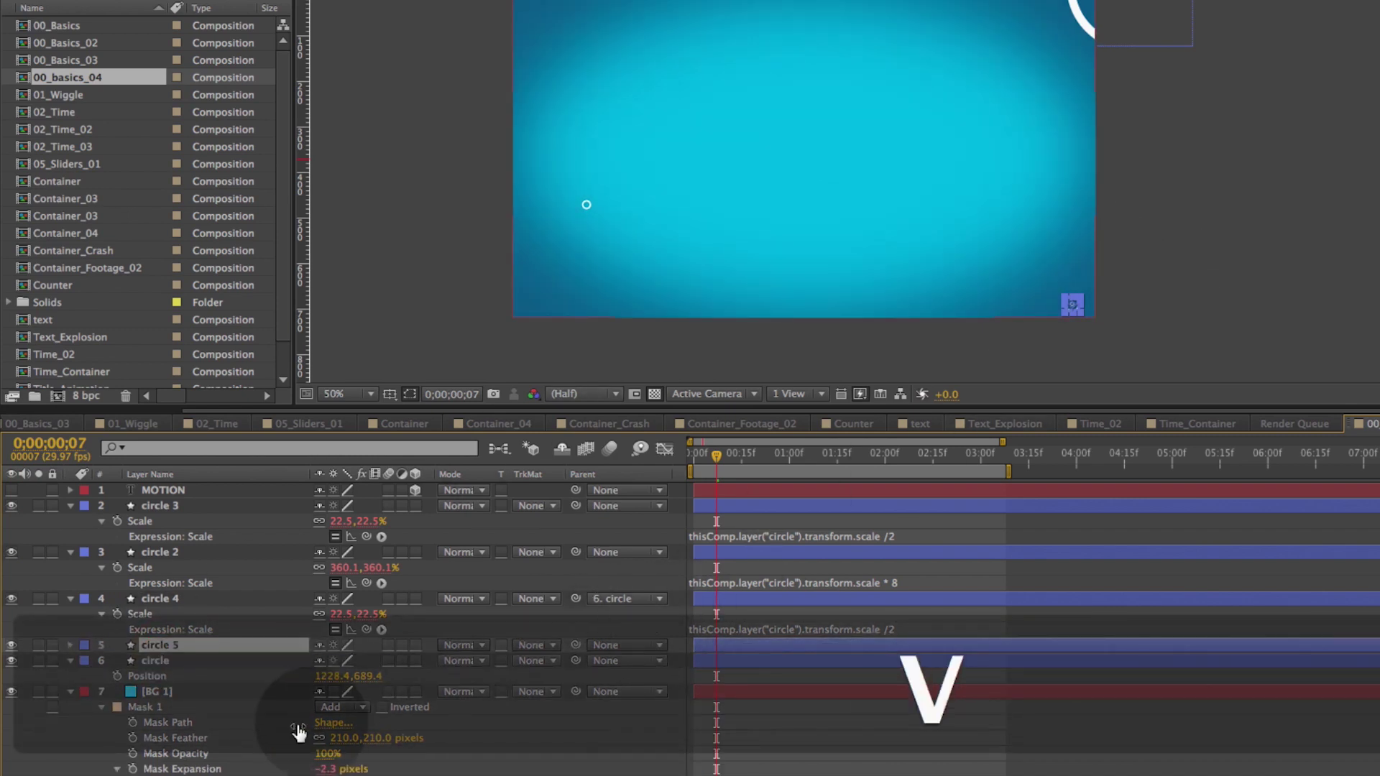
key(p)
drag(317, 660, 263, 659)
Delete the duplicated circle's Scale keyframes and enlarge it to about 428% at the composition's center
key(u)
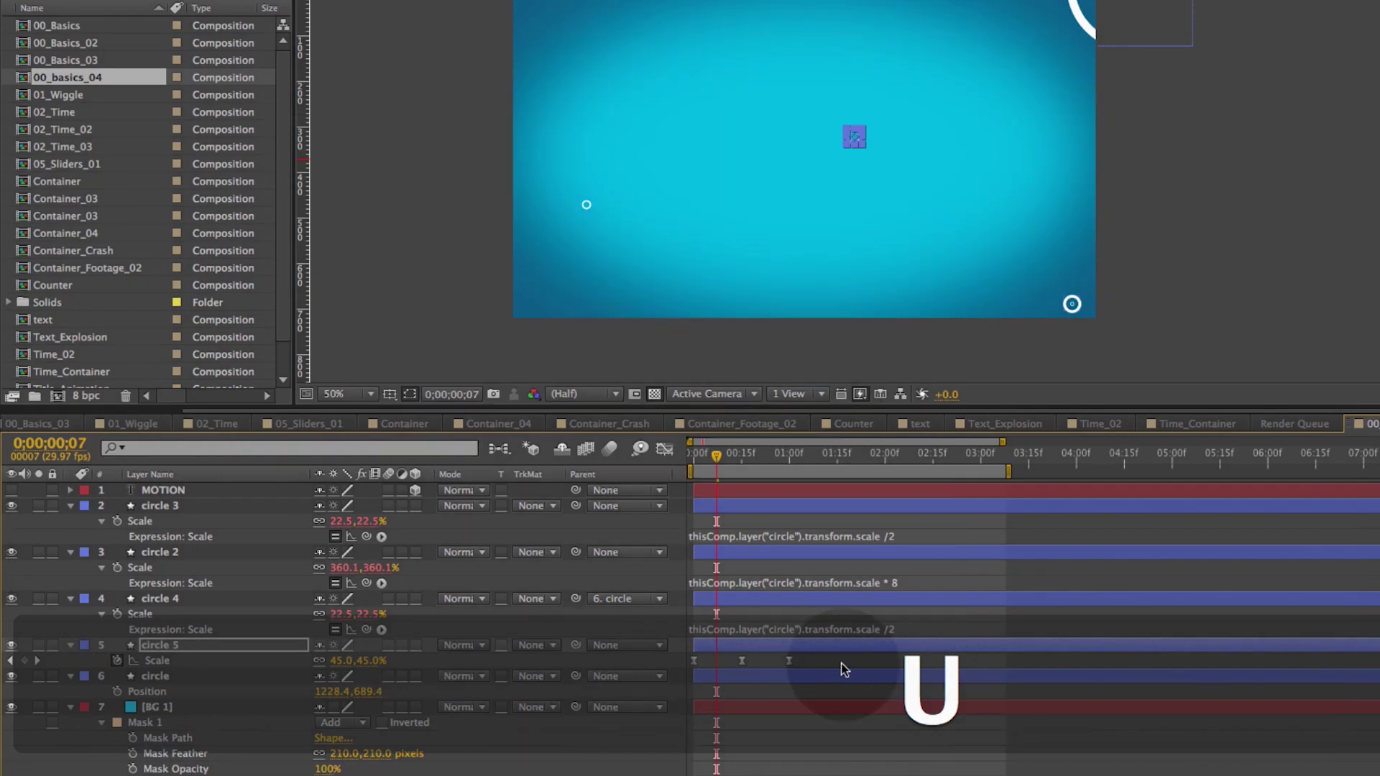
drag(845, 669, 650, 661)
key(Delete)
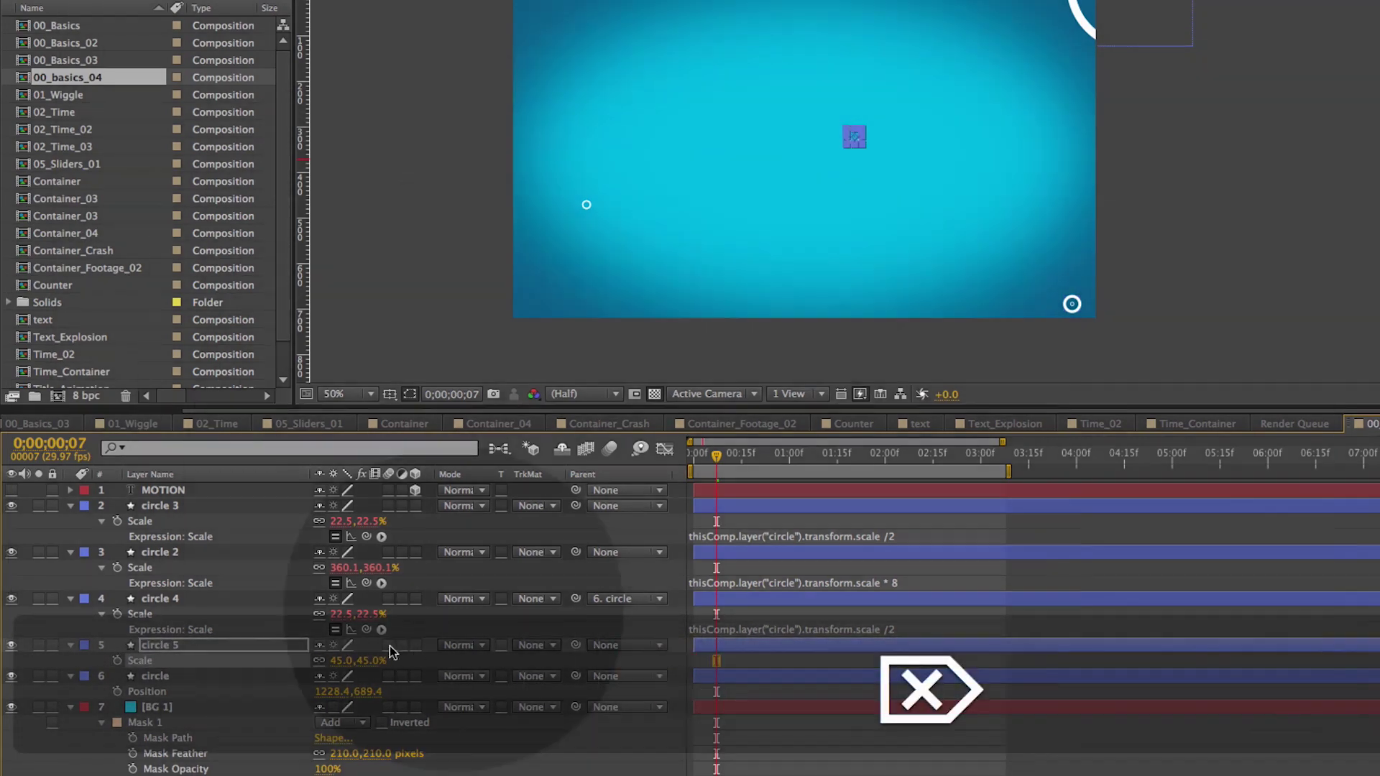
drag(361, 655, 711, 654)
drag(794, 261, 751, 283)
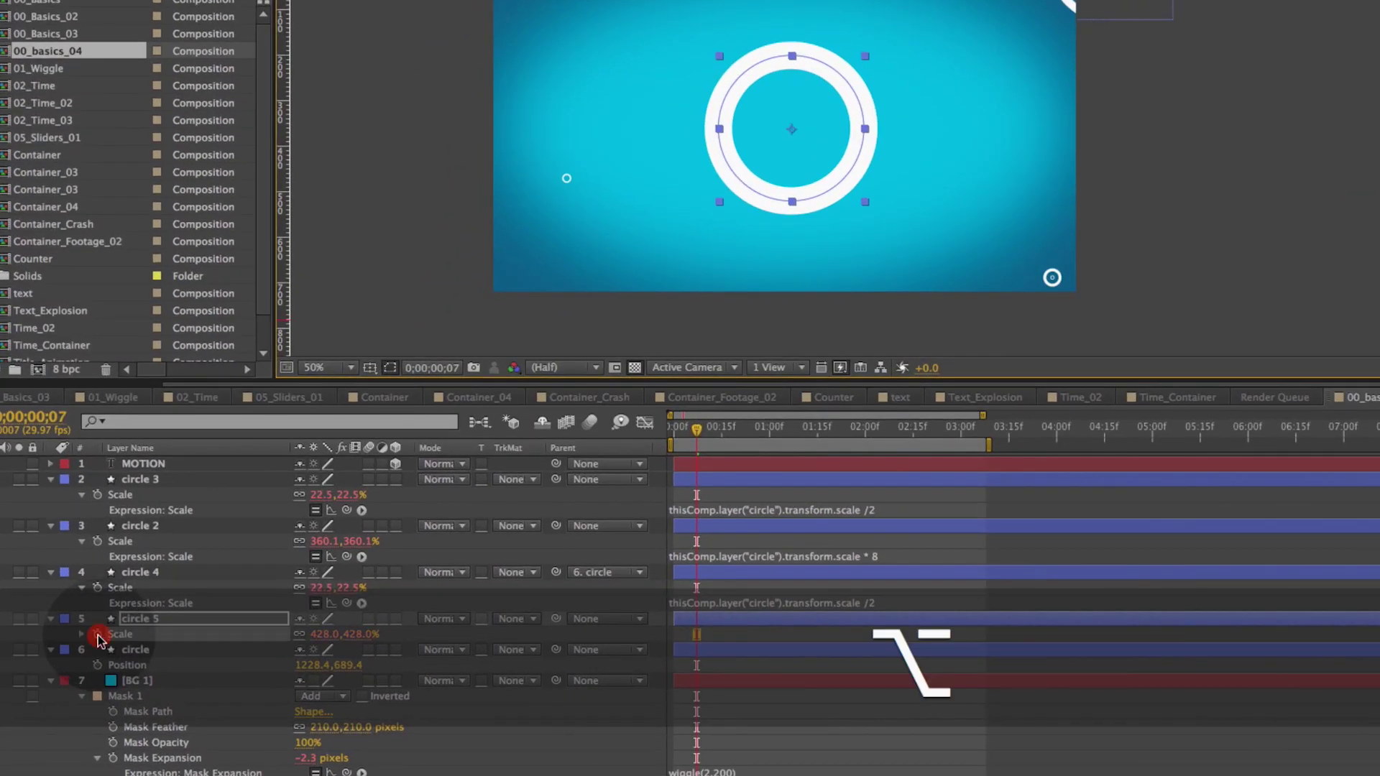
Add the expression wiggle(2,50) to circle 5's Scale
alt+click(98, 637)
text(wiggle(2,50))
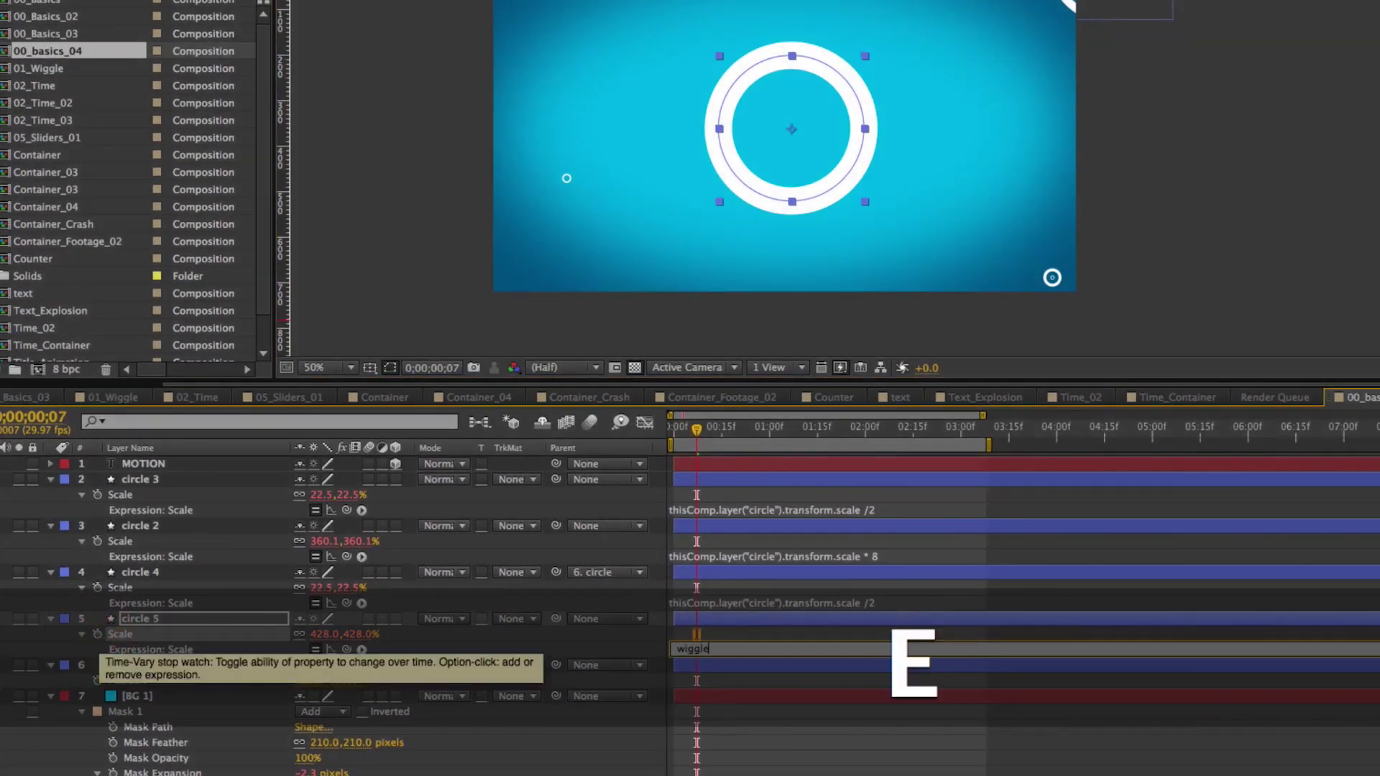
Set the wiggle amplitude in circle 5's Scale expression to 200 and preview the animation
key(shift+Right)
key(shift+Right)
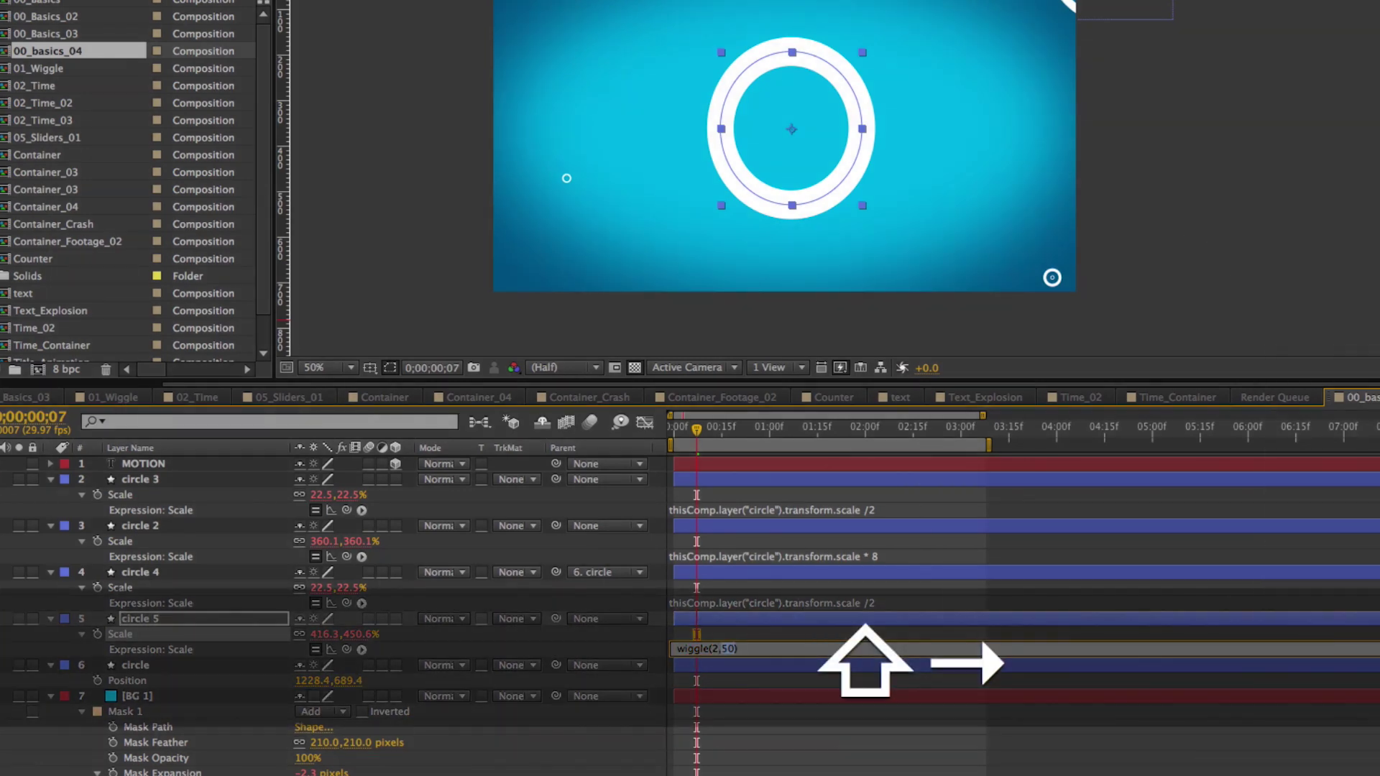
text(200)
key(KP_Enter)
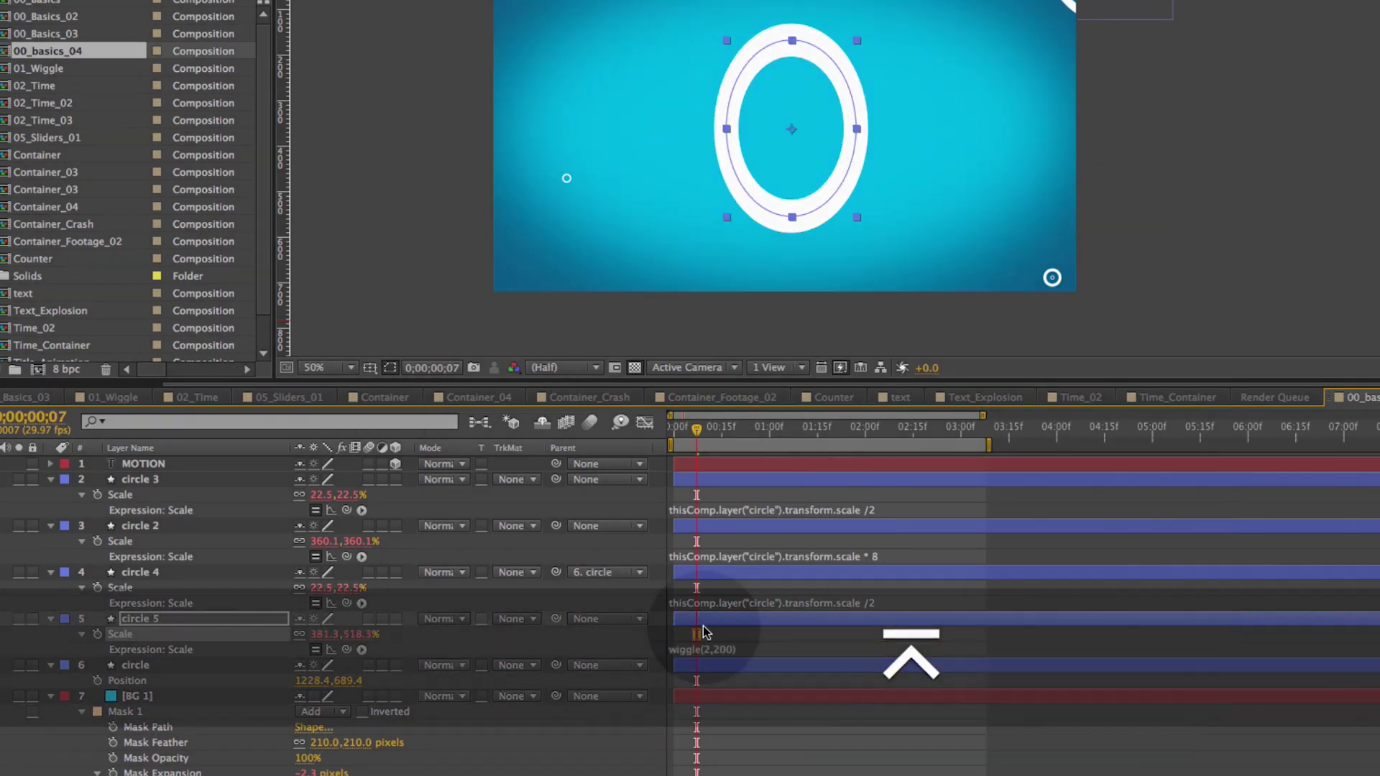
key(KP_0)
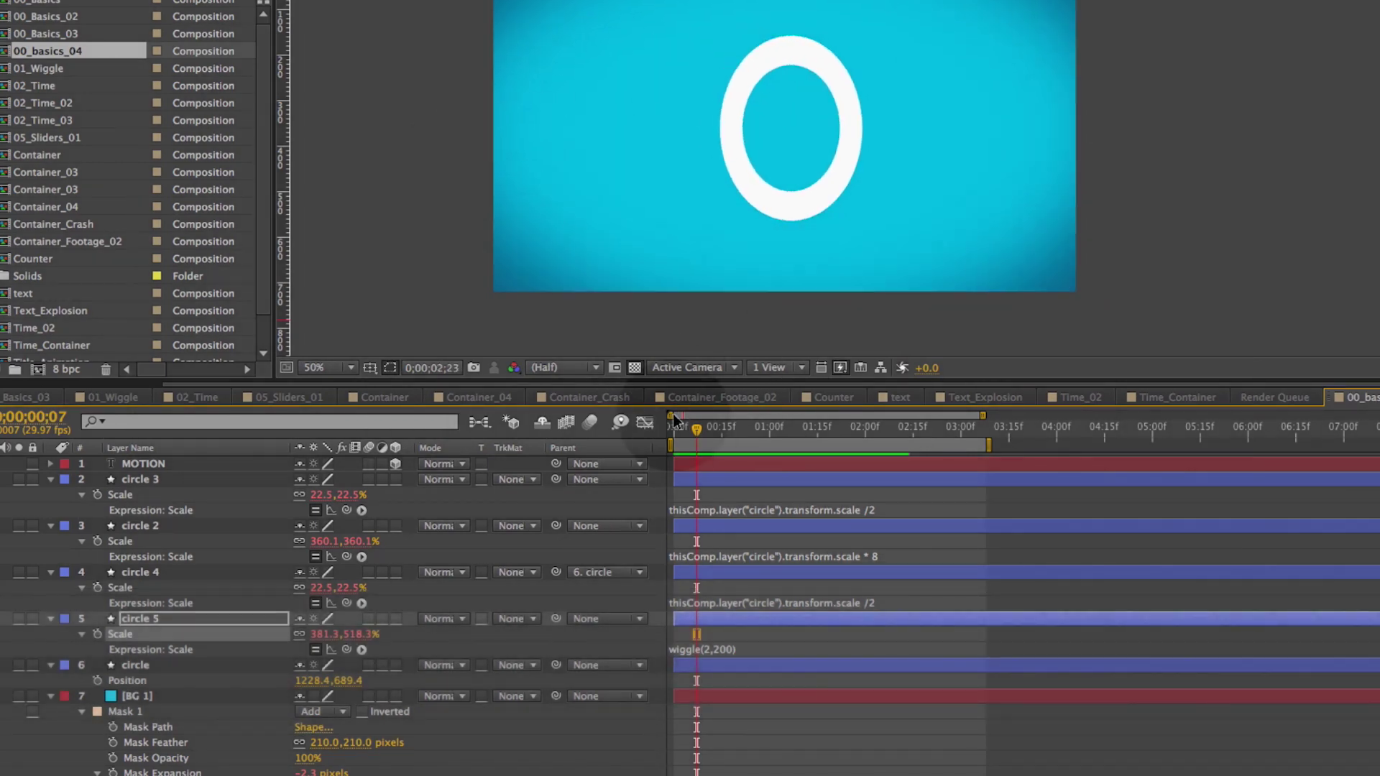
key(space)
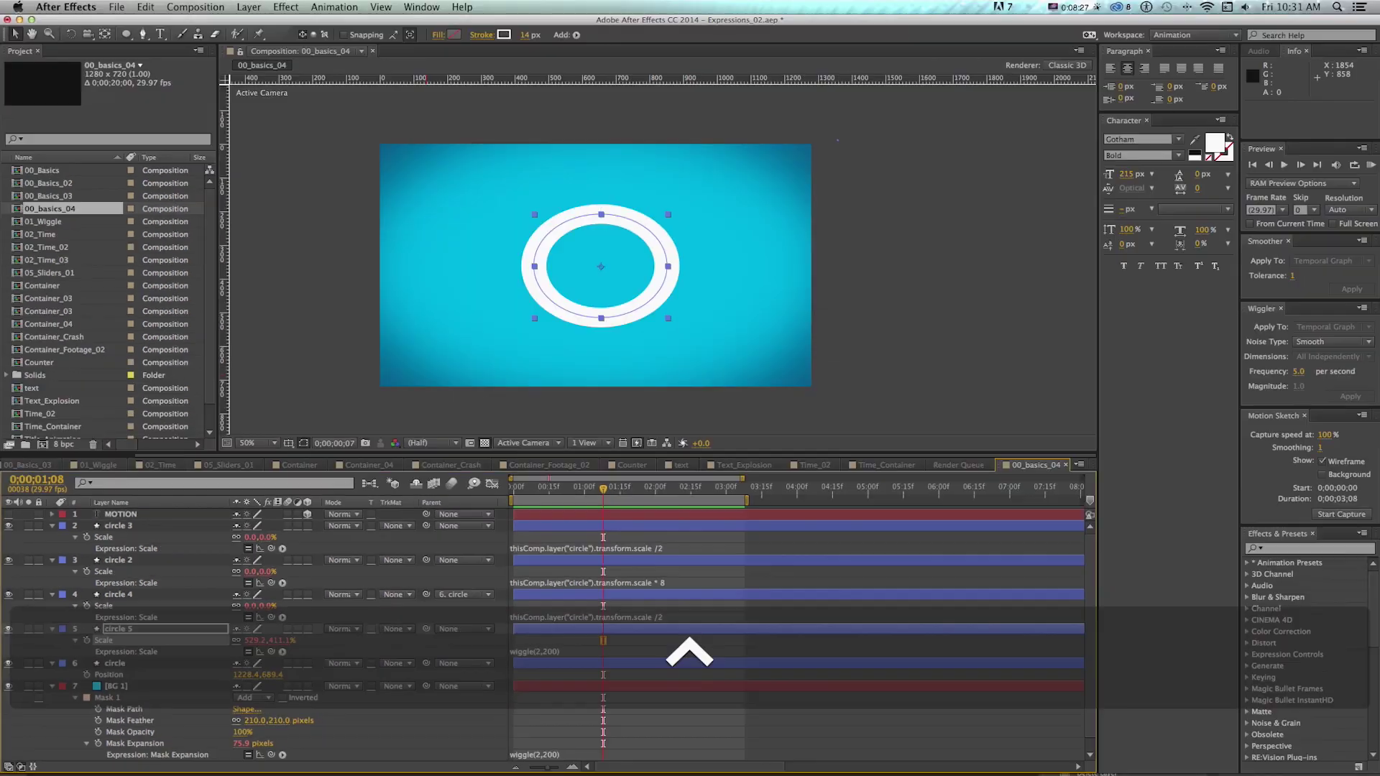
Switch to the TextEdit expression notes and copy the uniform scale wiggle code, w = wiggle(5,75); [w[0],w[0]]
drag(2, 71, 468, 88)
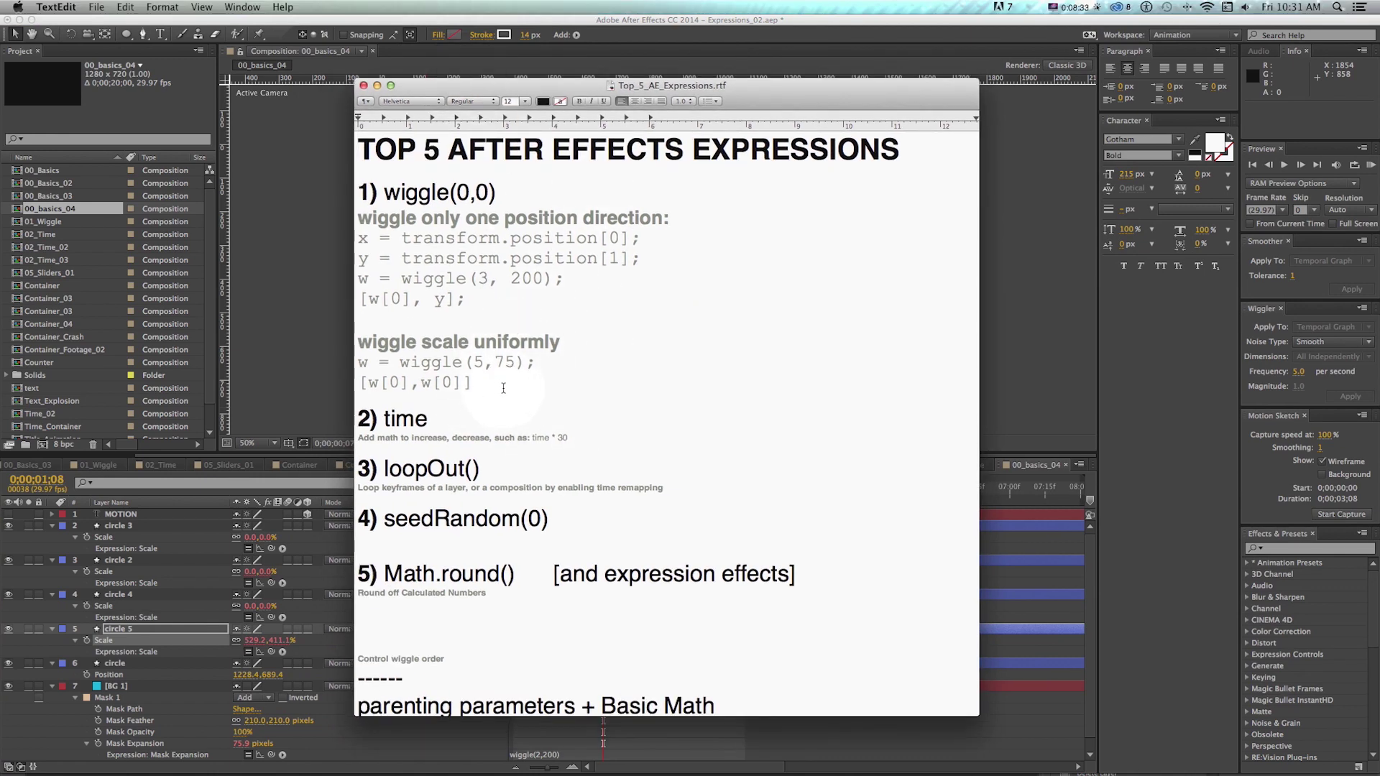
drag(504, 388, 358, 362)
key(super+c)
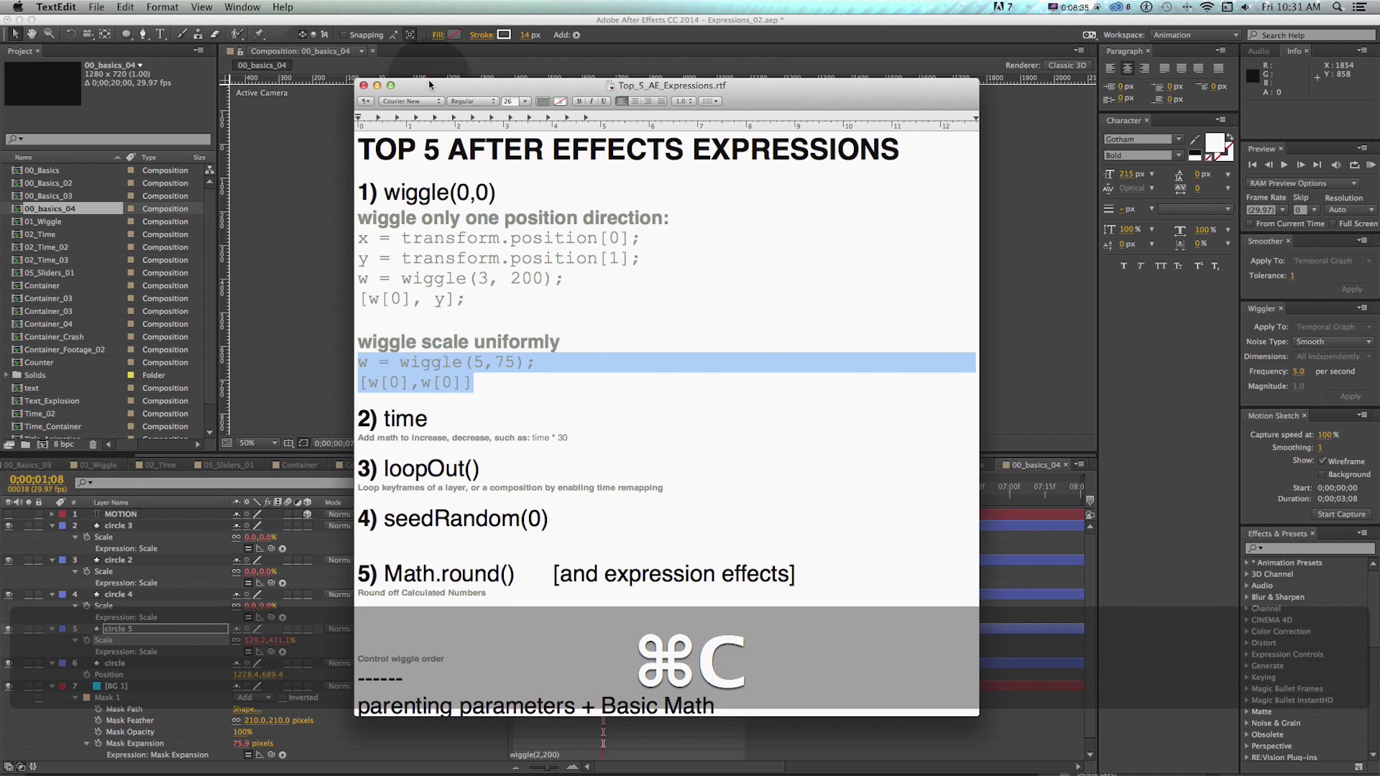
drag(407, 87, 1379, 91)
key(super+c)
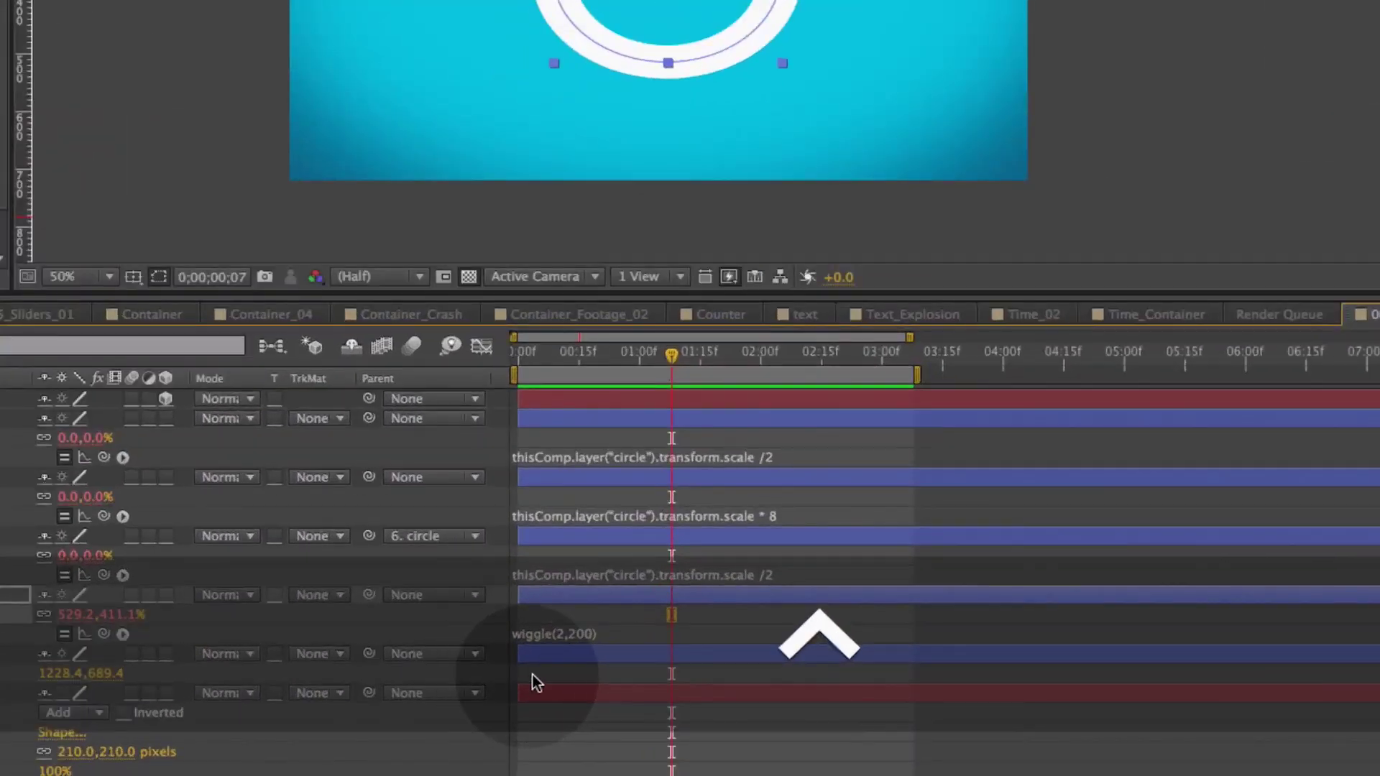
Replace circle 5's Scale expression with the copied w = wiggle(5,75); [w[0],w[0]] and preview the animation
click(535, 652)
key(super+v)
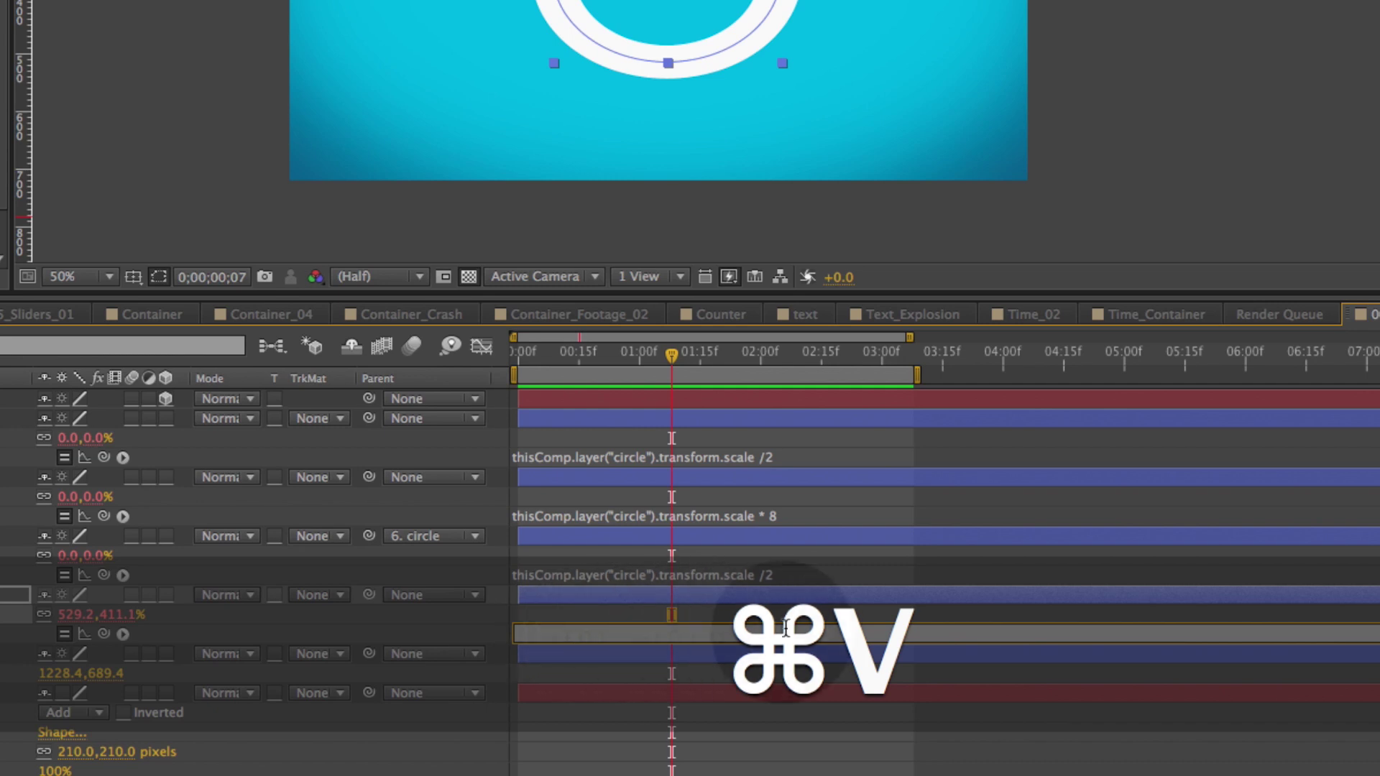
key(KP_Enter)
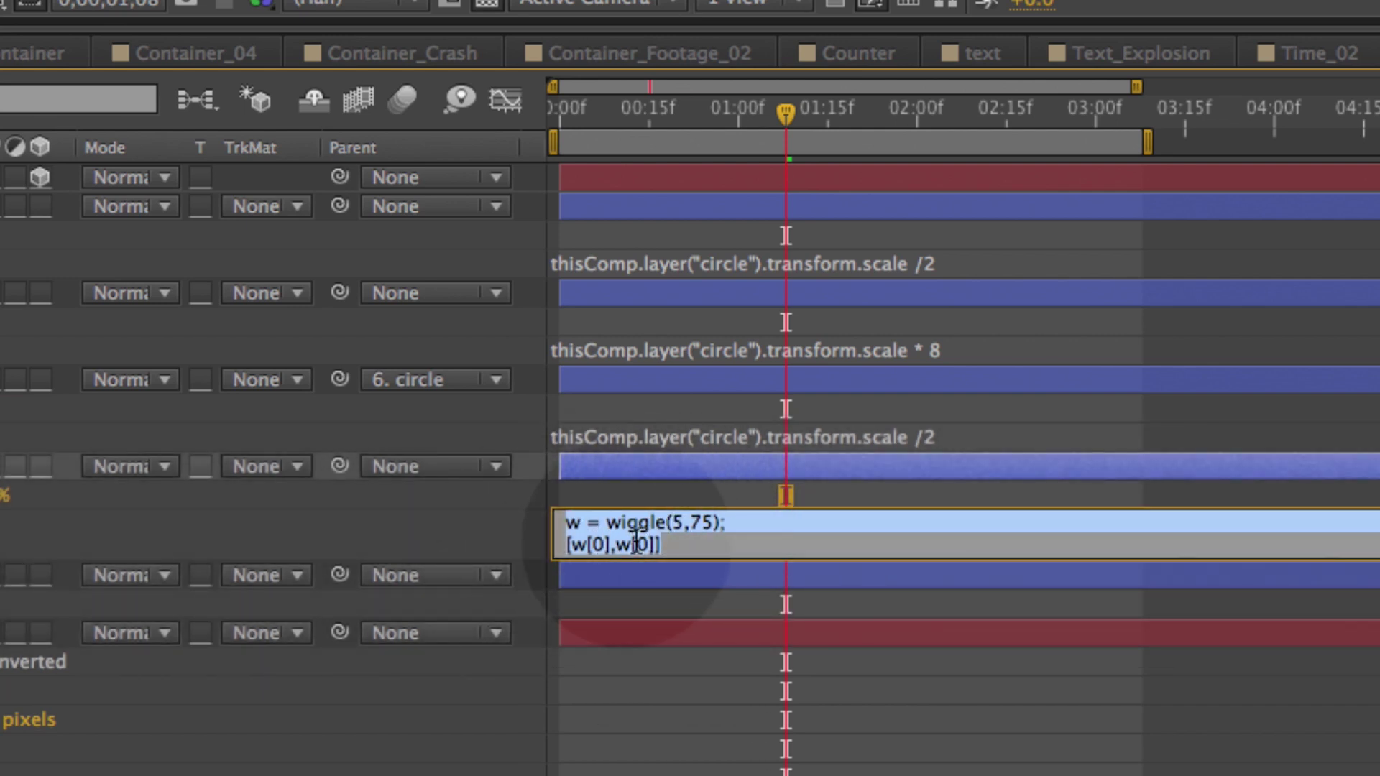
double_click(673, 523)
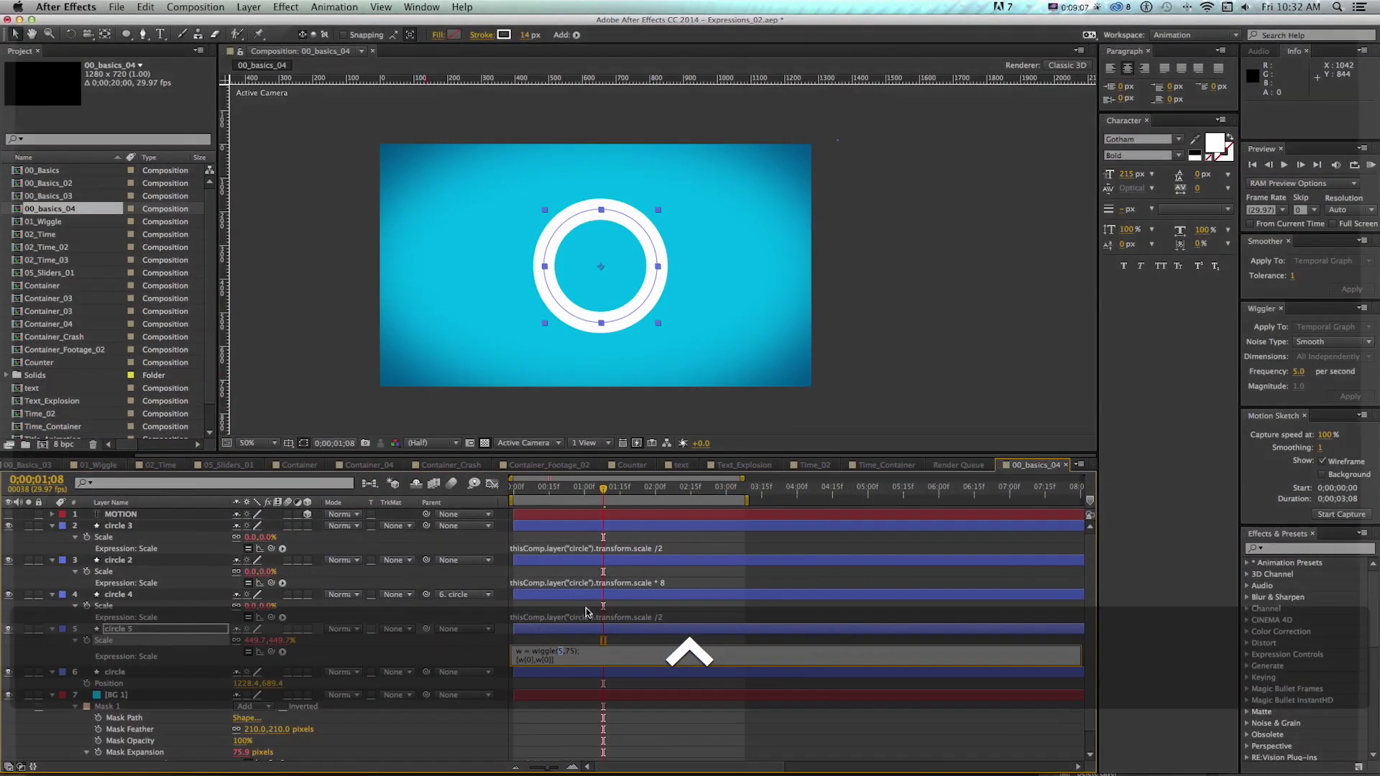
key(KP_Enter)
key(KP_0)
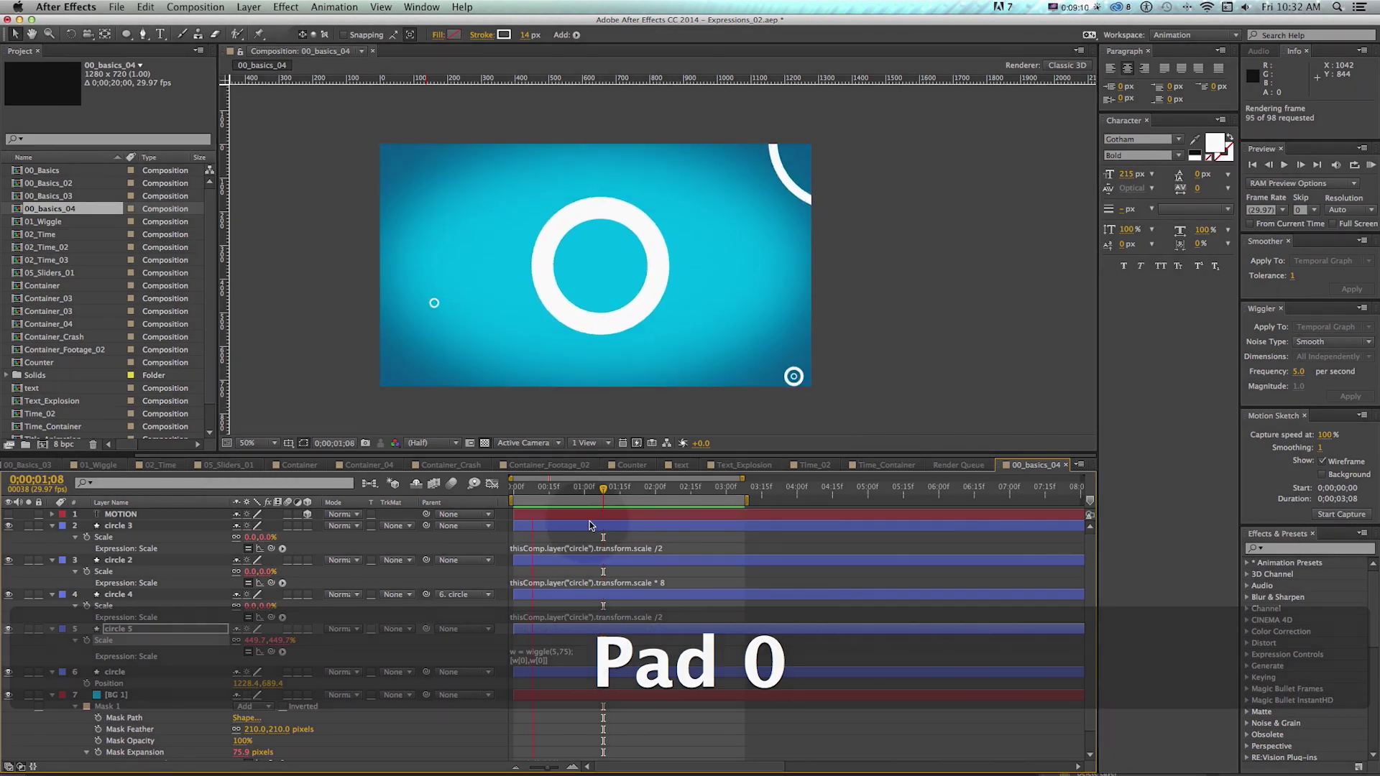
key(space)
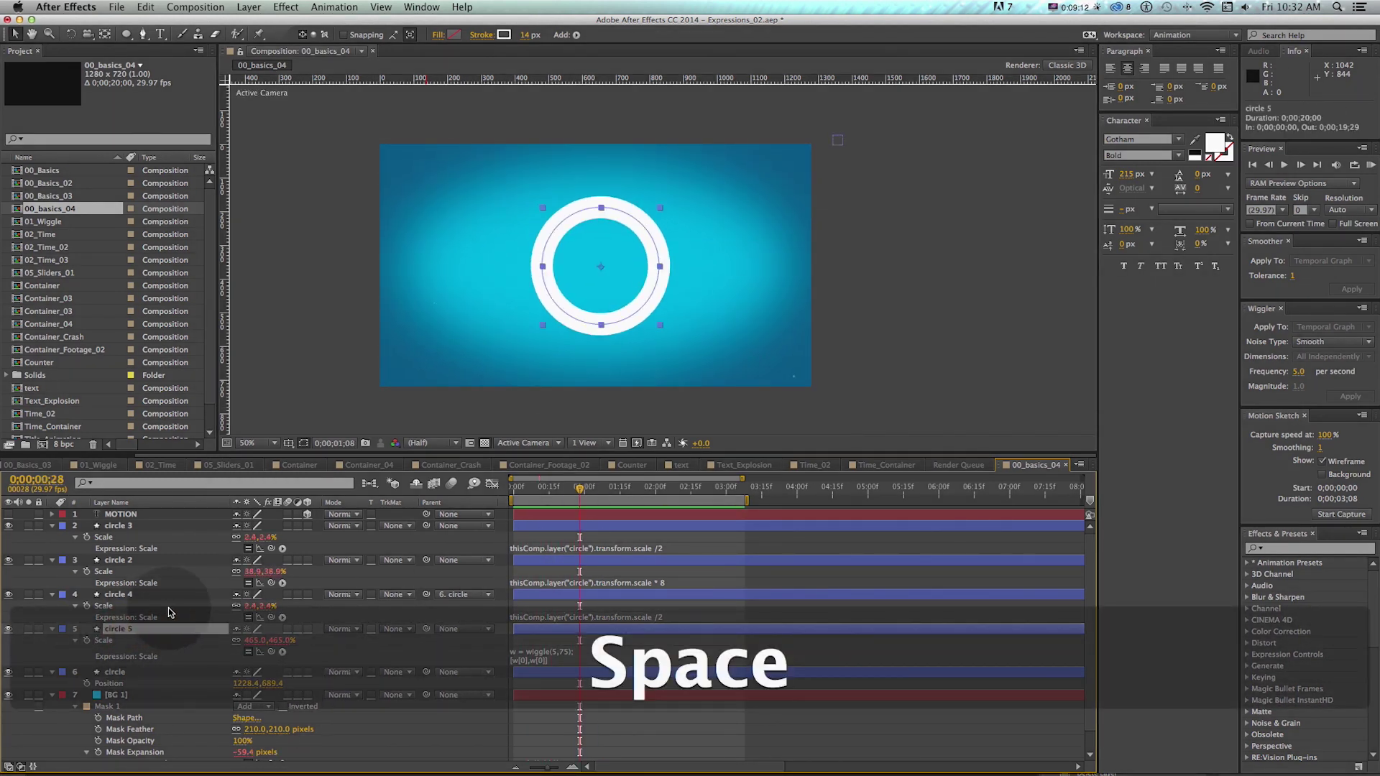
Add the expression wiggle(4,300) to circle 5's Position and scrub through the movement
key(p)
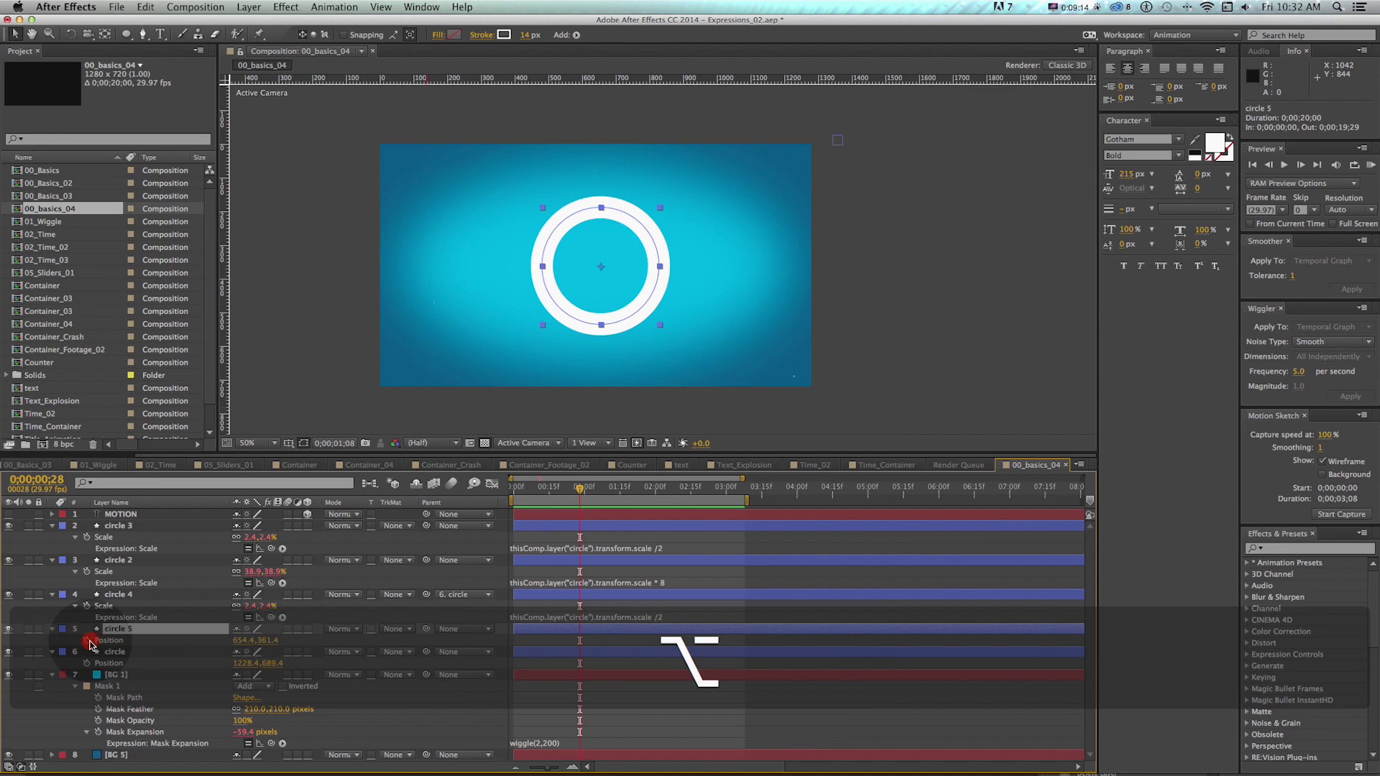
alt+click(88, 640)
text(wiggle(4,300)
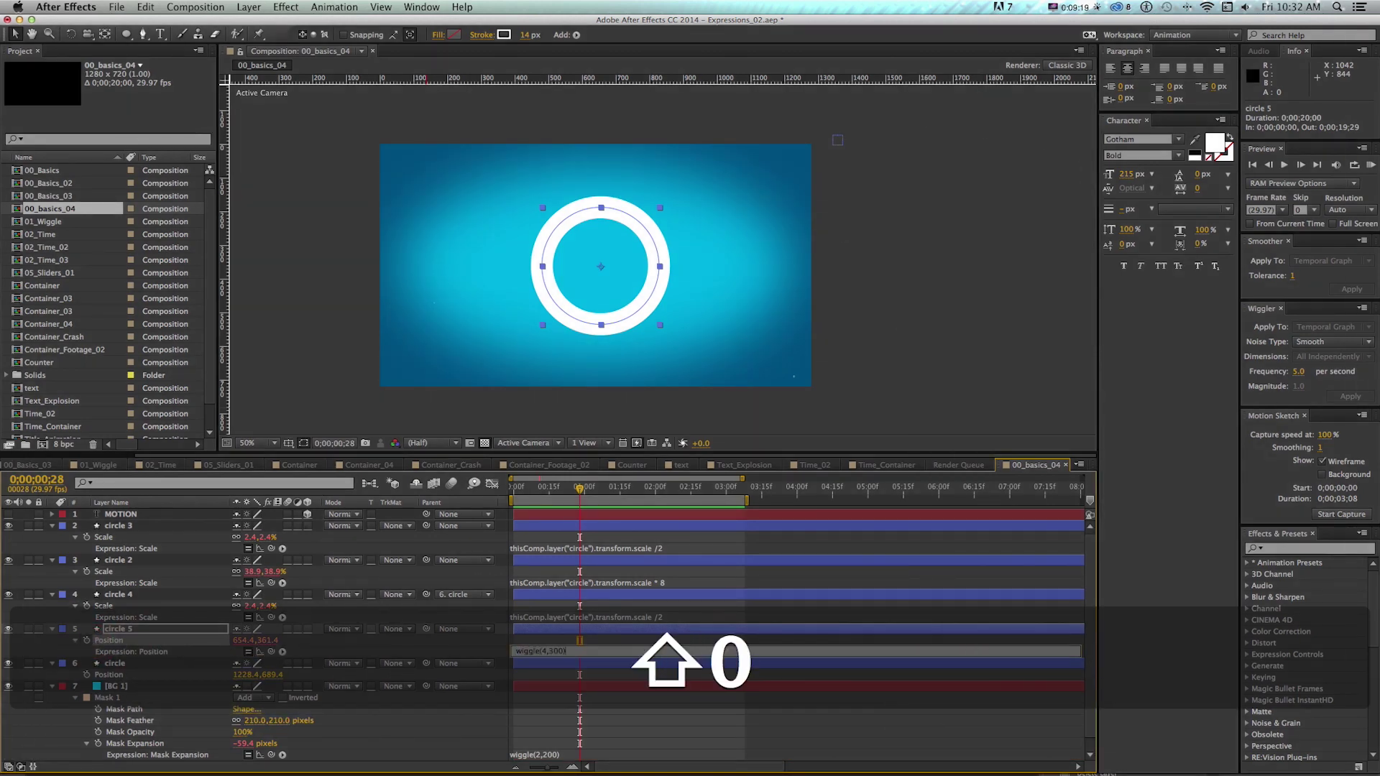
key(Return)
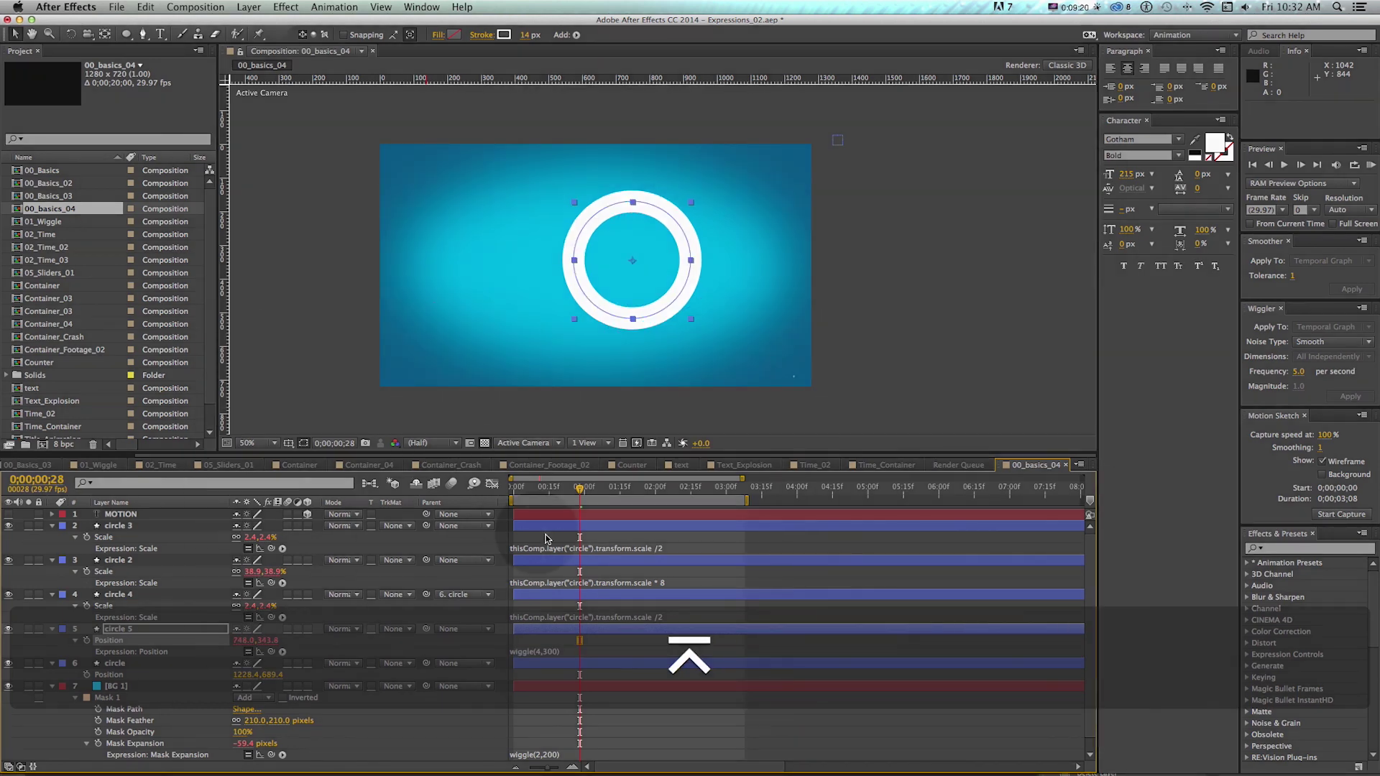
drag(594, 493, 535, 489)
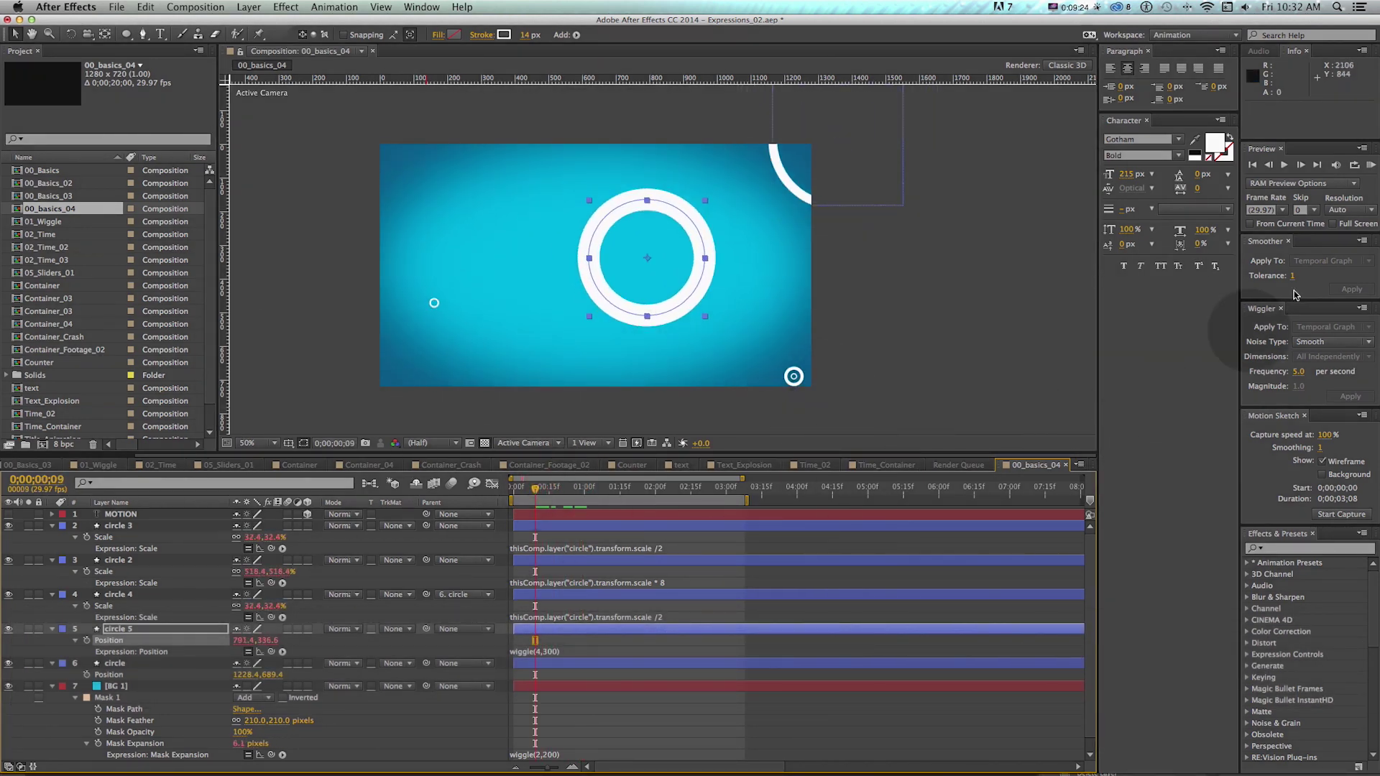
Replace circle 5's Position expression with the one-direction wiggle code from the TextEdit notes, ending in [w[0], y]
drag(748, 3, 538, 105)
drag(526, 325, 308, 237)
key(super+c)
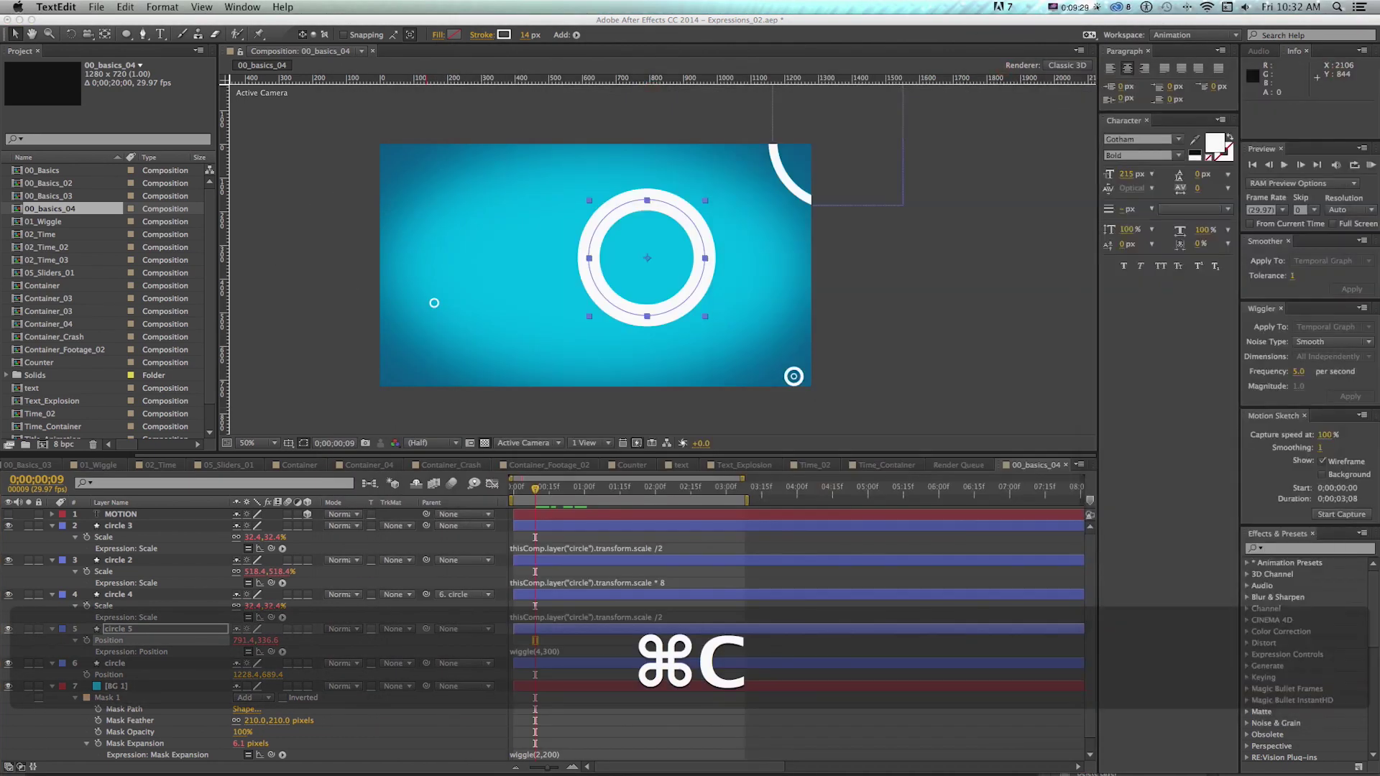
click(541, 656)
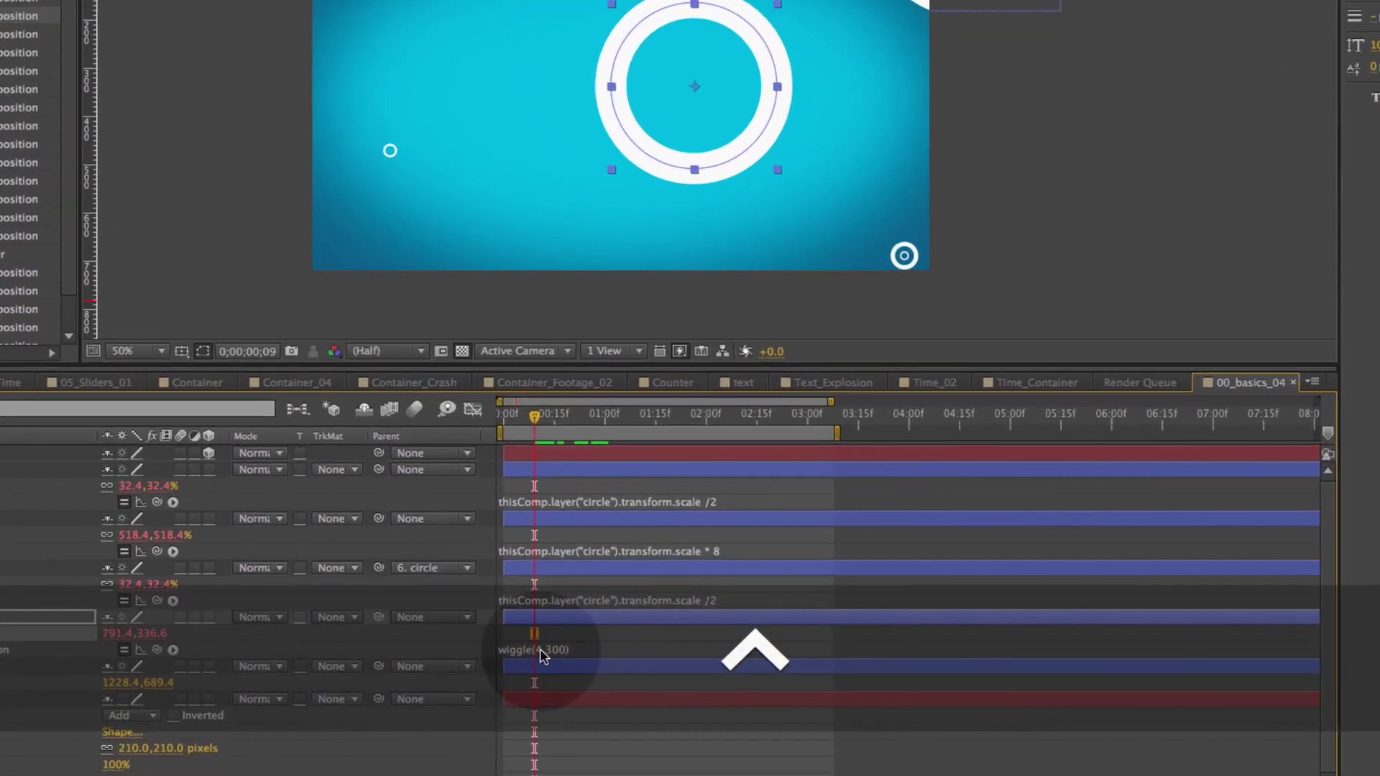
click(544, 656)
key(super+v)
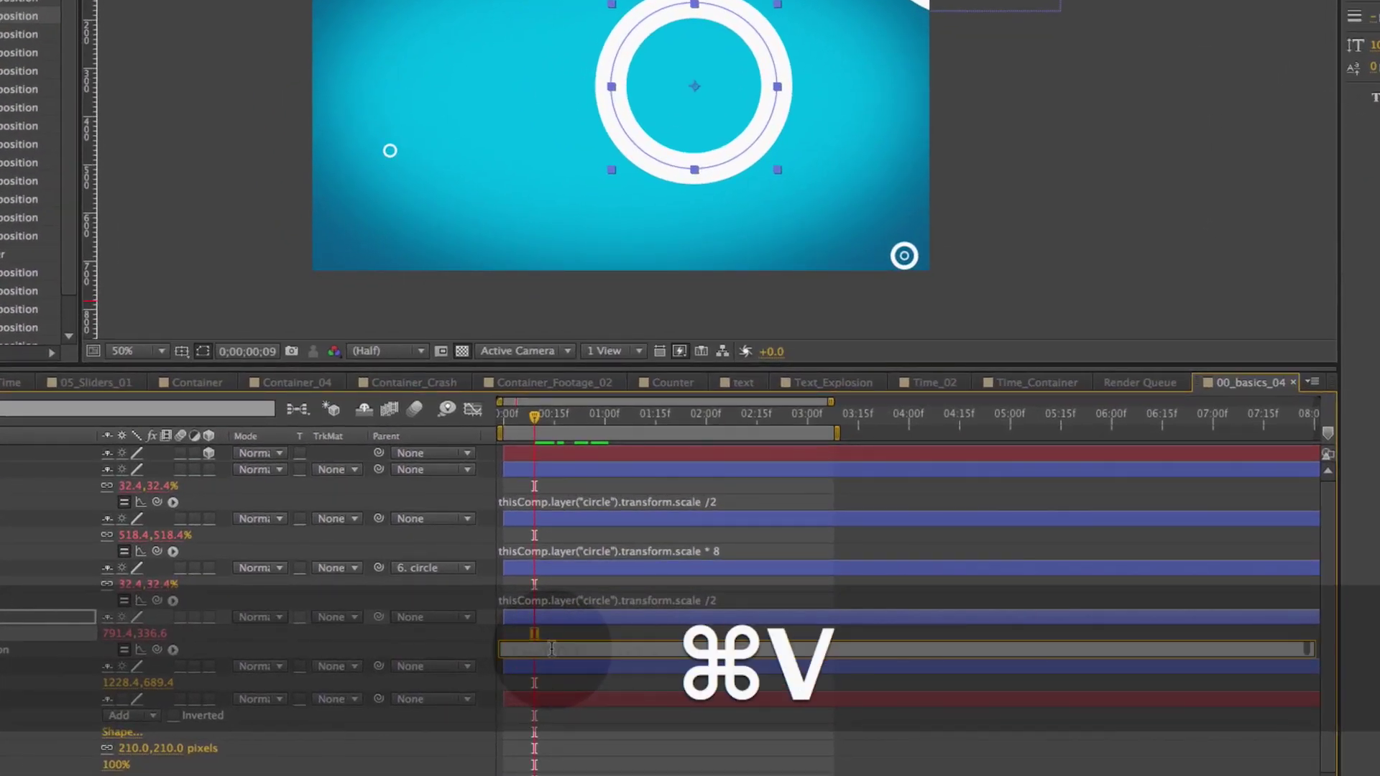
key(KP_Enter)
Set the wiggle in circle 5's Position expression to wiggle(4, 400) and preview the horizontal motion
click(563, 655)
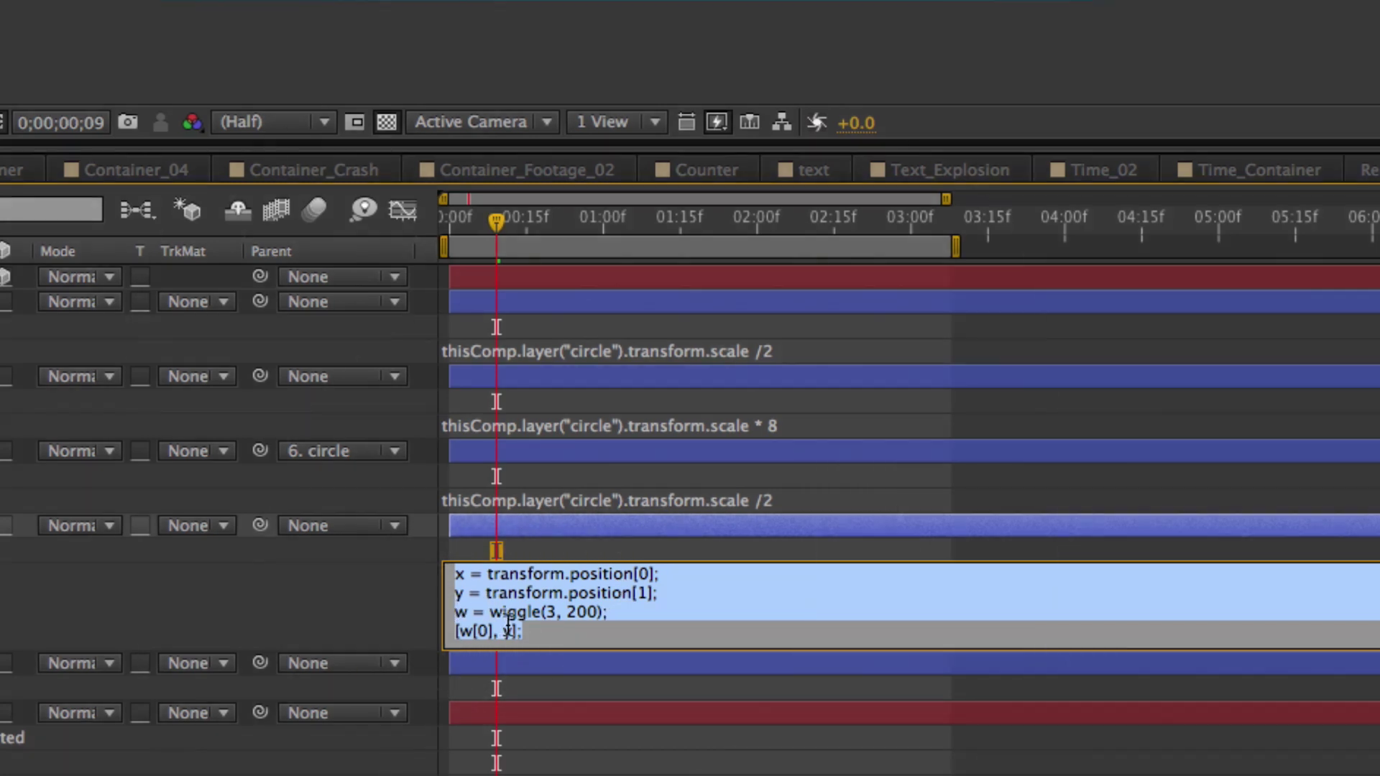
click(557, 612)
key(shift+Left)
text(4)
key(Right)
key(Right)
key(shift+Right)
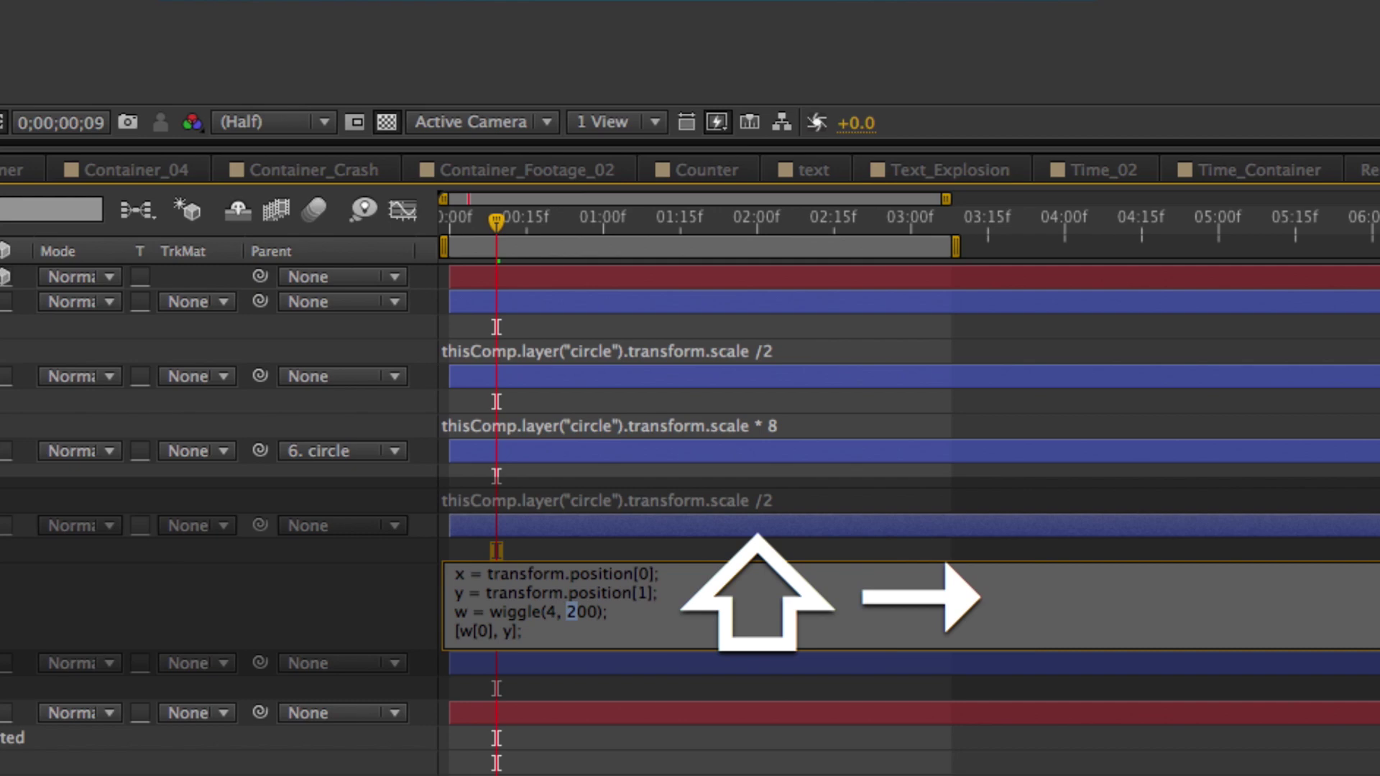
text(4)
key(KP_Enter)
key(KP_0)
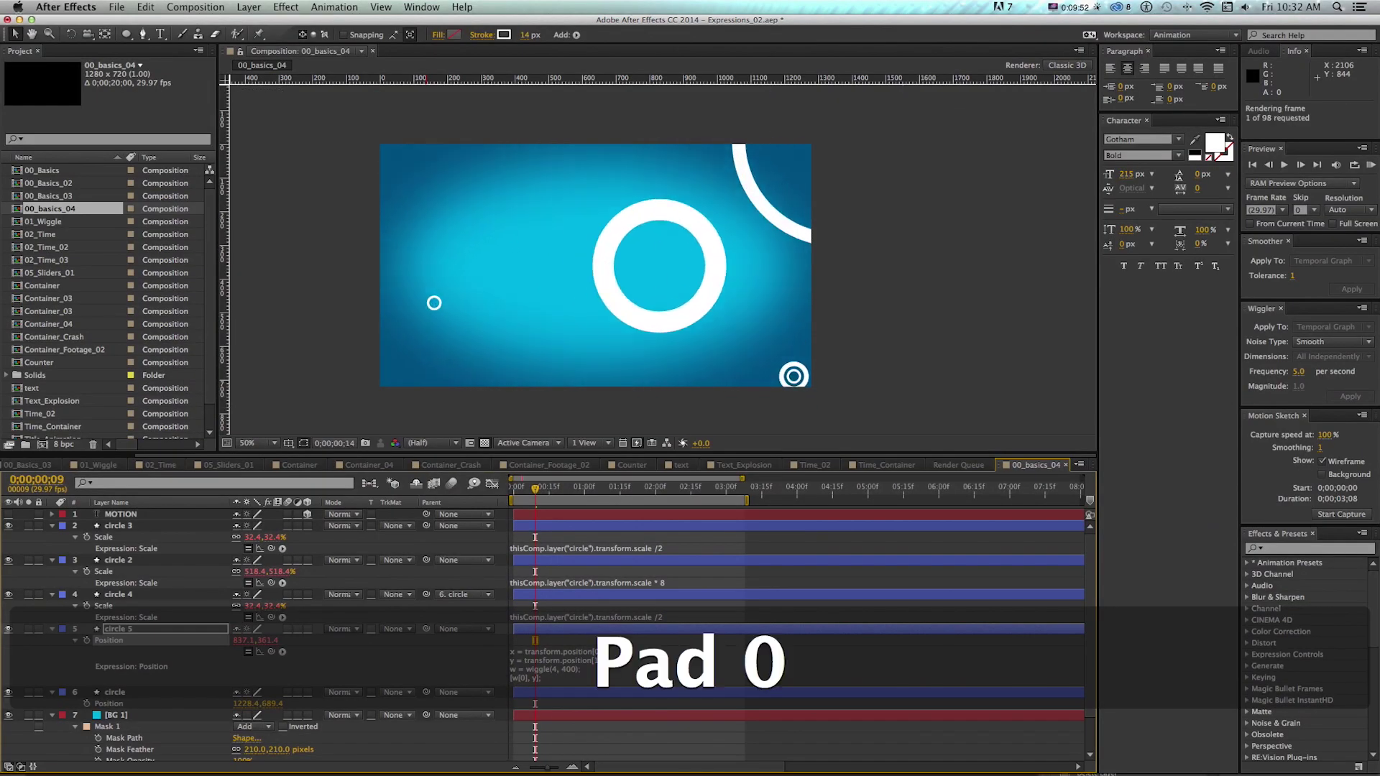
key(space)
Change the last line of circle 5's Position expression to [x, w[0]] and scrub through the vertical motion
key(ctrl)
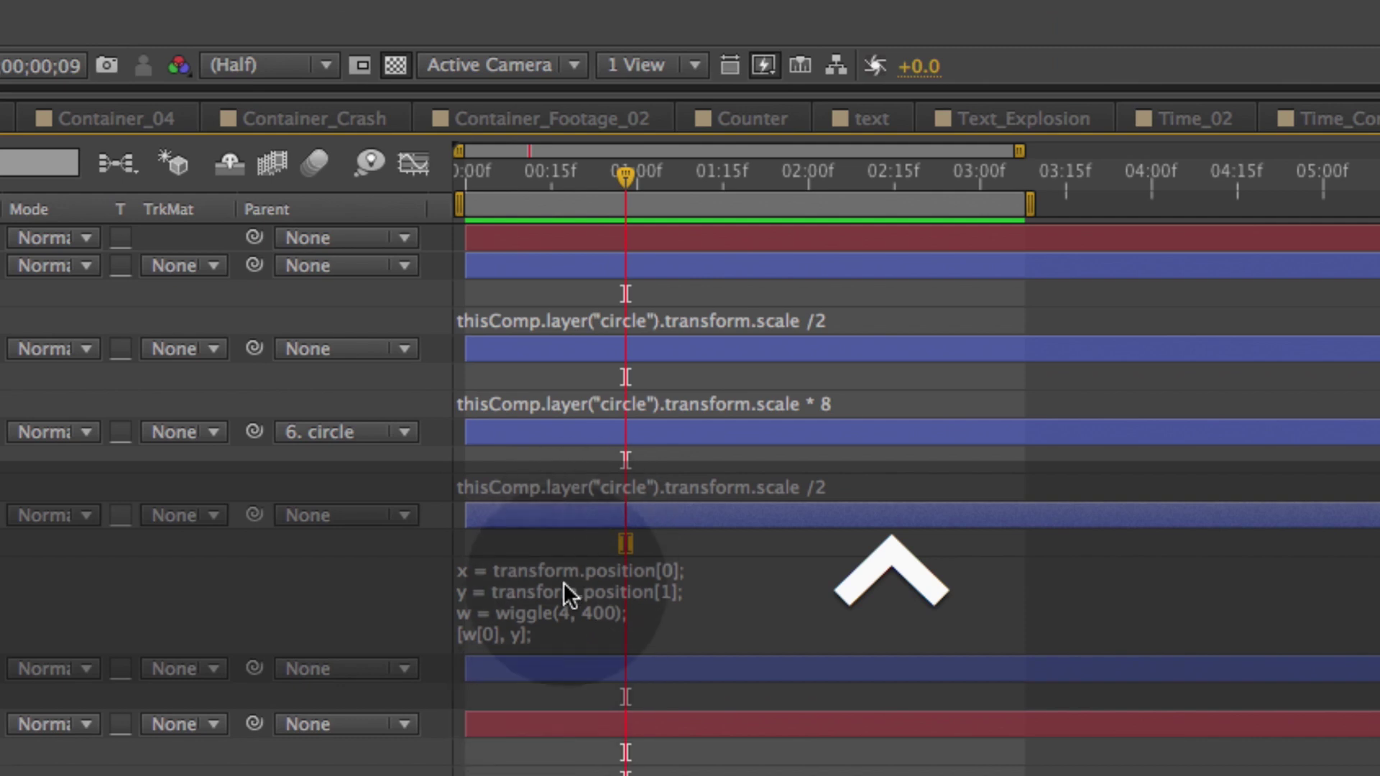
click(554, 610)
key(shift+Left)
key(shift+Left)
key(shift+Left)
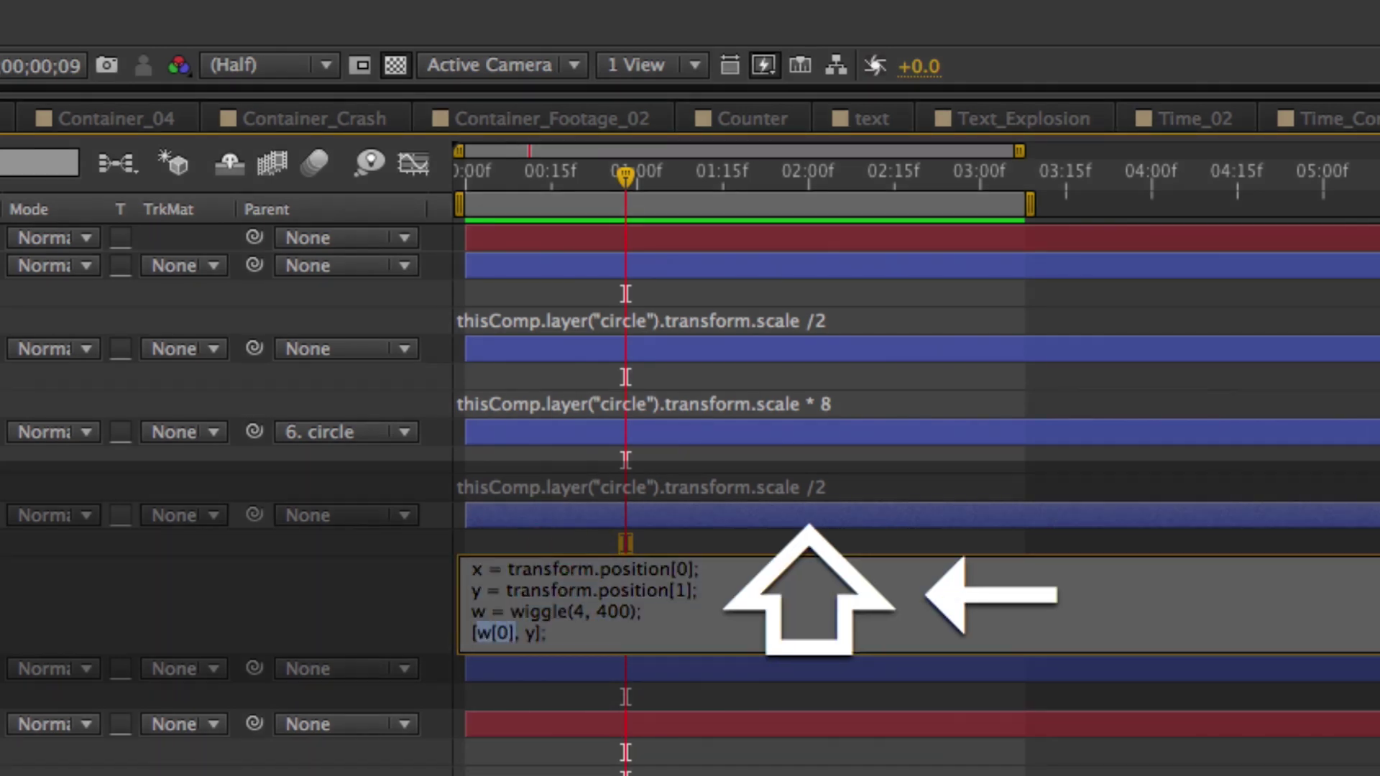
key(super+x)
key(Delete)
key(Delete)
key(Right)
key(shift+Left)
text(x,)
key(super+v)
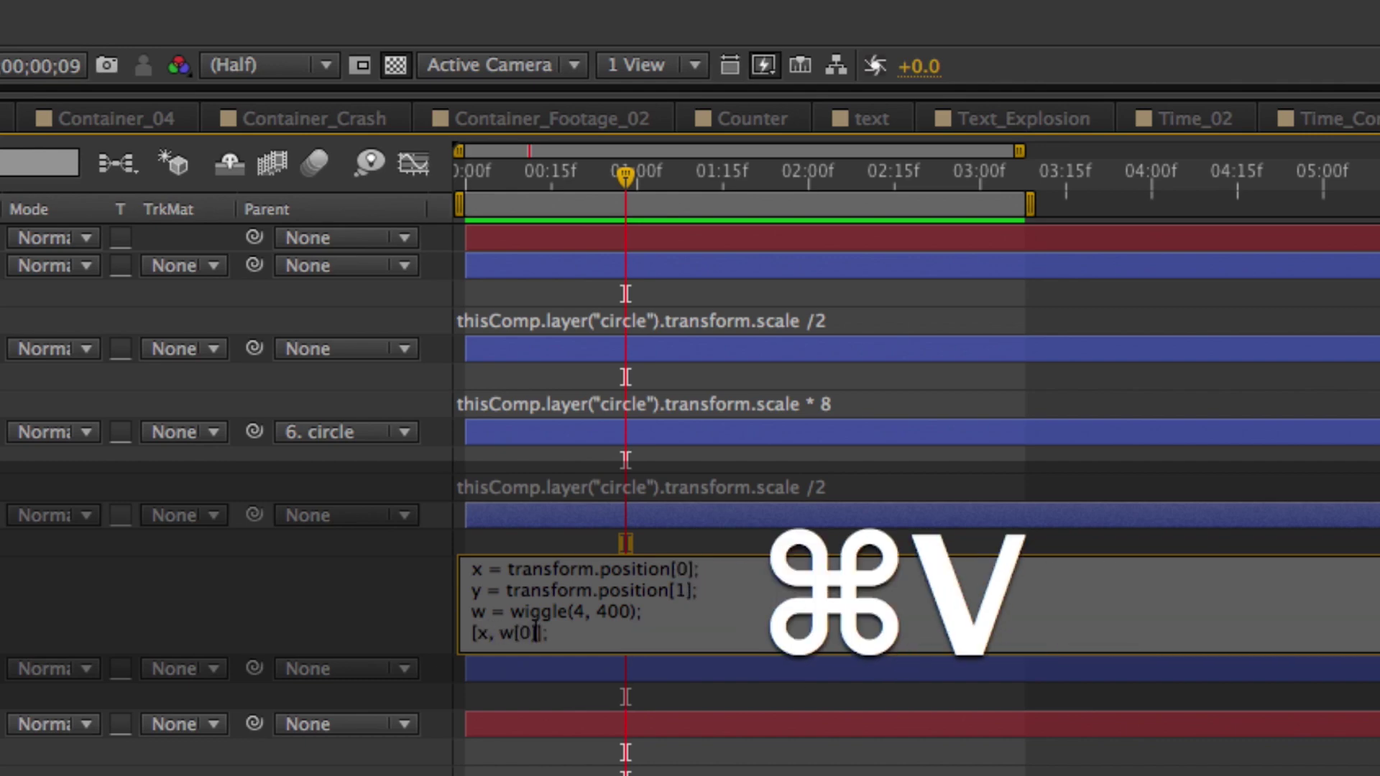
key(KP_Enter)
drag(626, 177, 668, 177)
drag(596, 489, 563, 488)
Check circle 5's vertical wiggle expression against the TextEdit notes and save the project
click(561, 659)
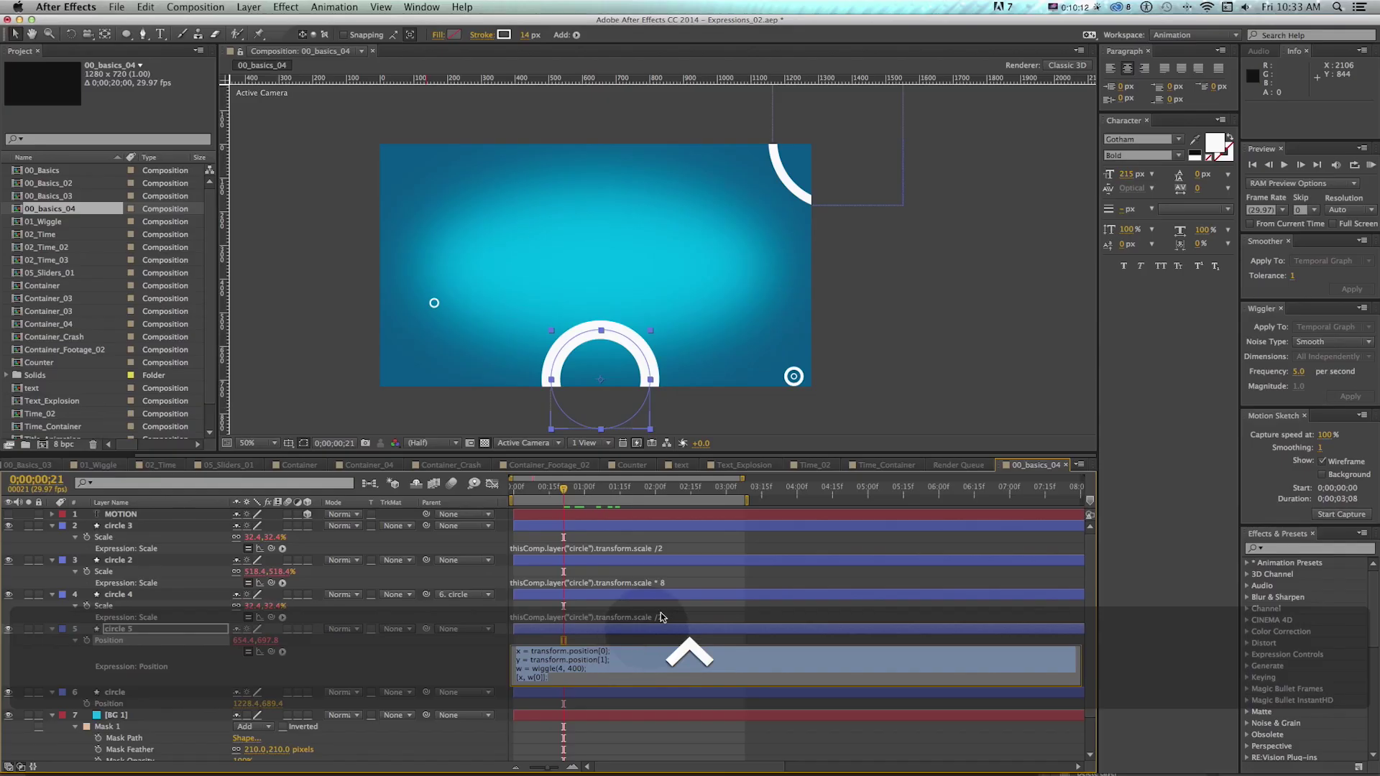
key(super+Tab)
drag(901, 98, 724, 208)
drag(888, 208, 1379, 209)
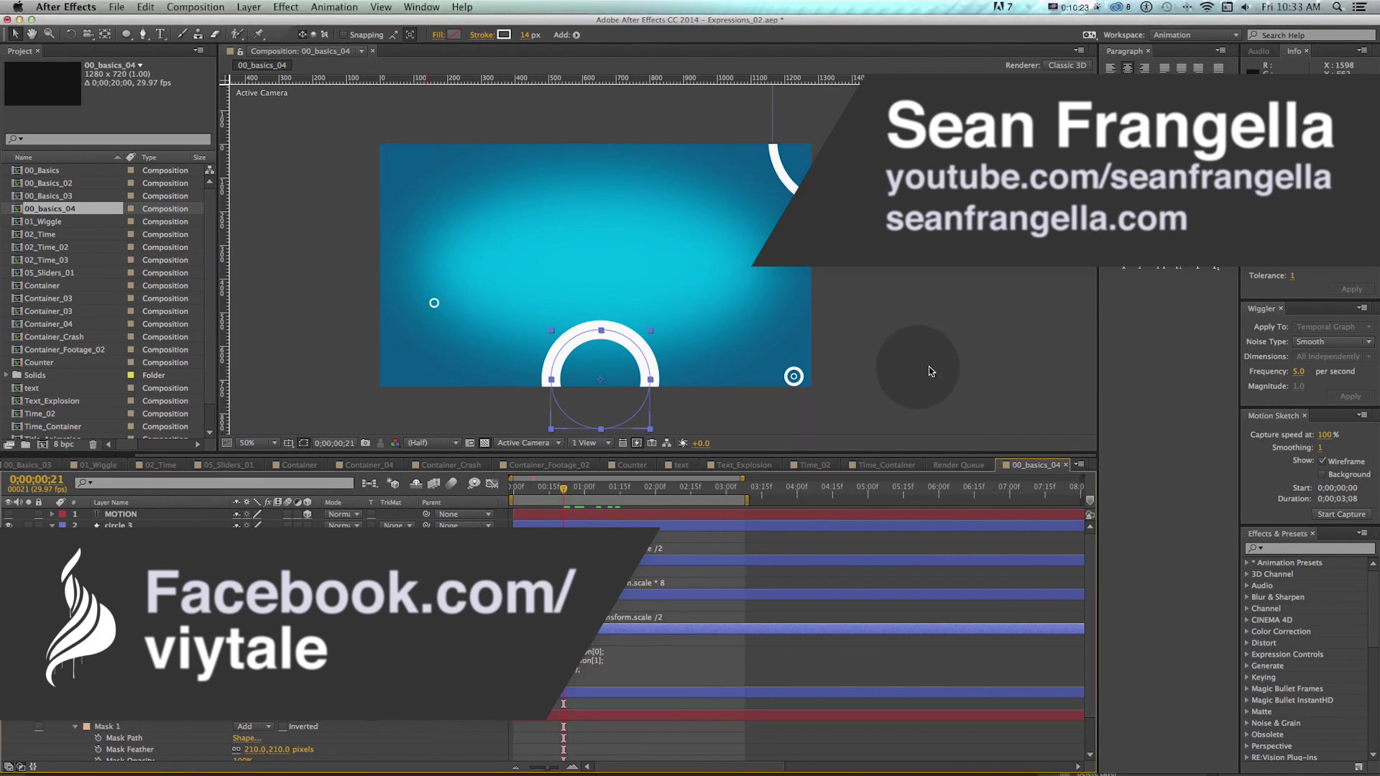
click(904, 385)
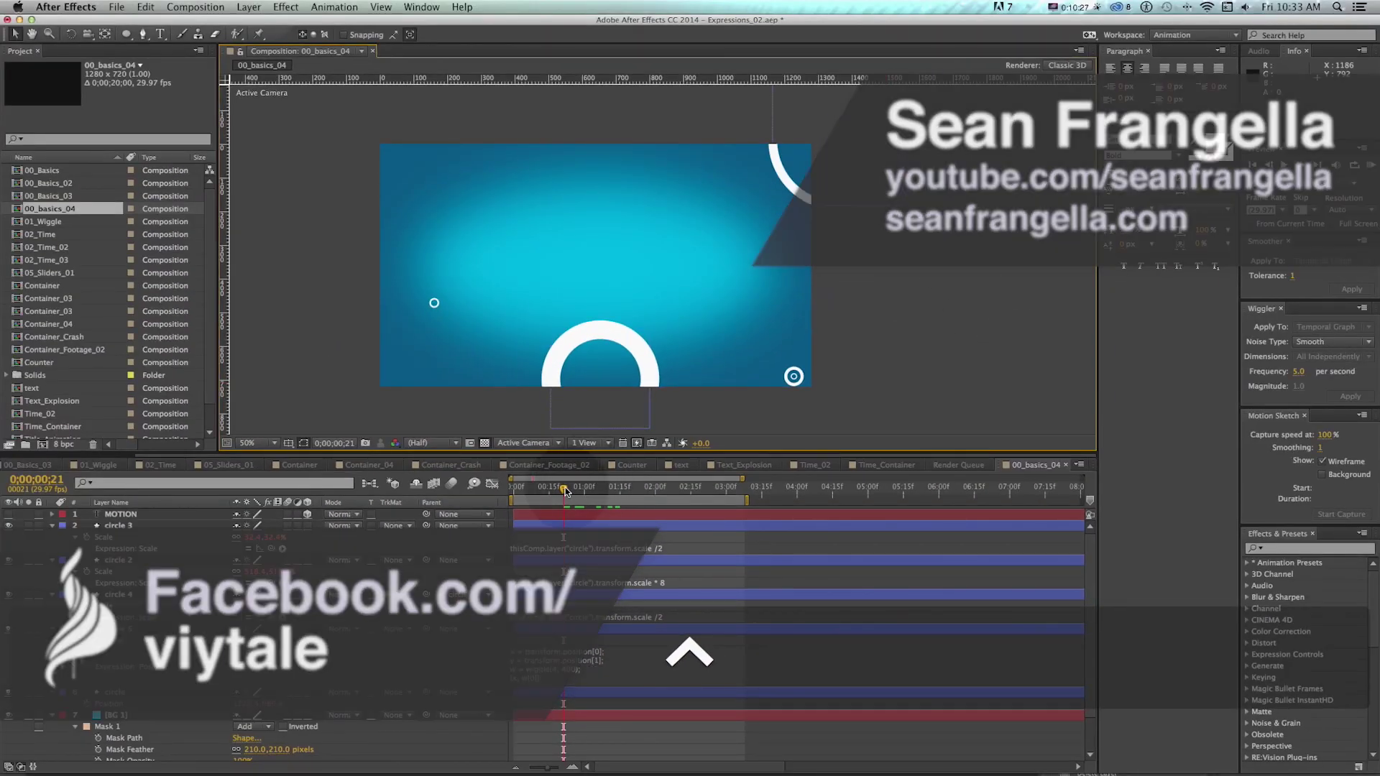
drag(566, 491, 627, 488)
key(super+s)
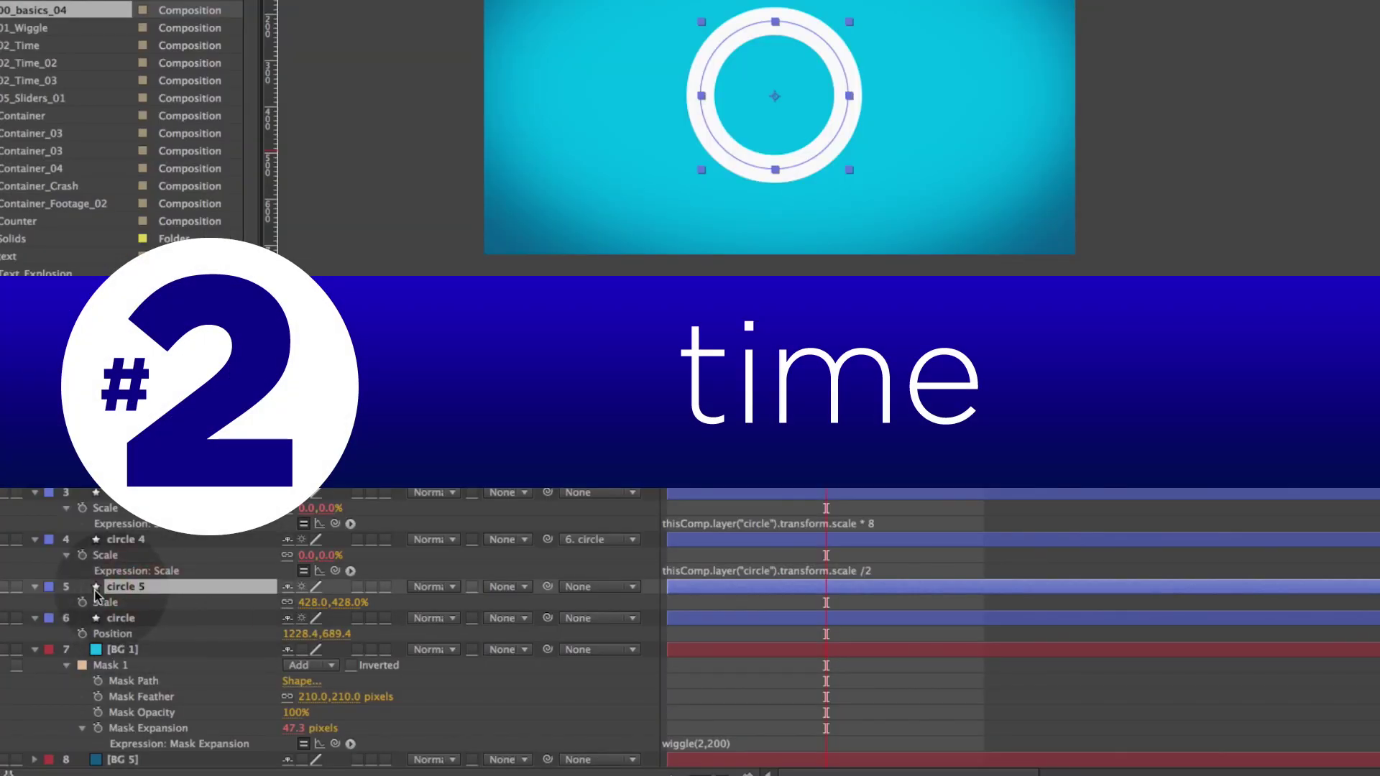
Add the expression time to circle 5's Opacity
key(t)
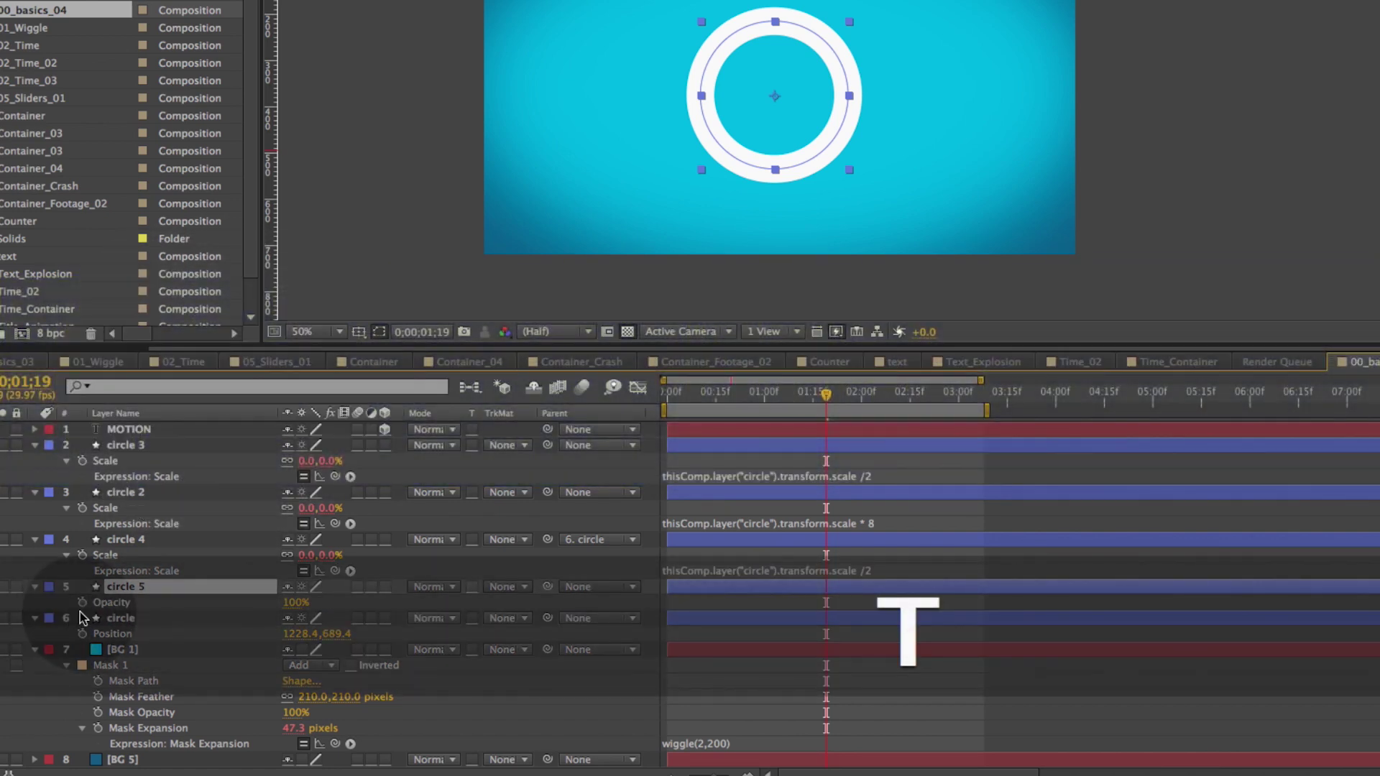
alt+click(82, 602)
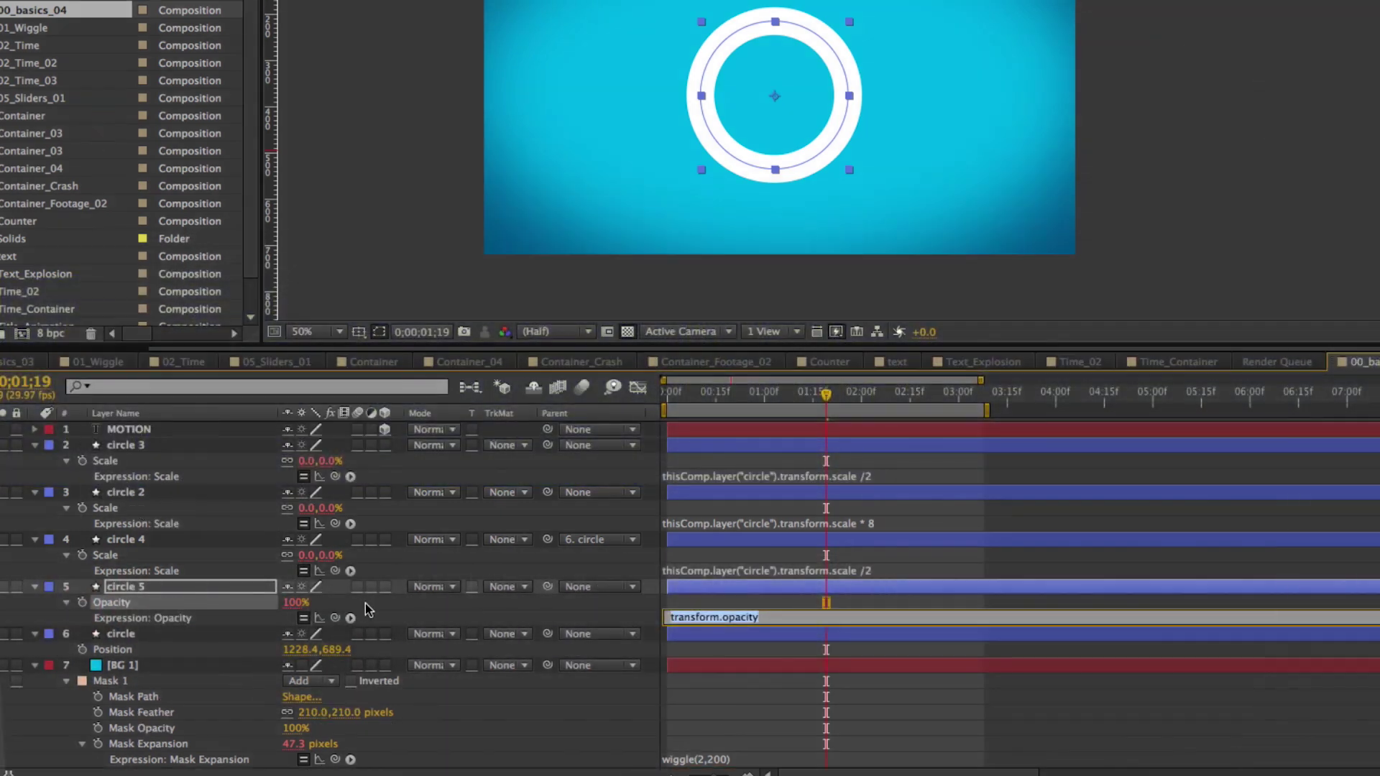
text(time)
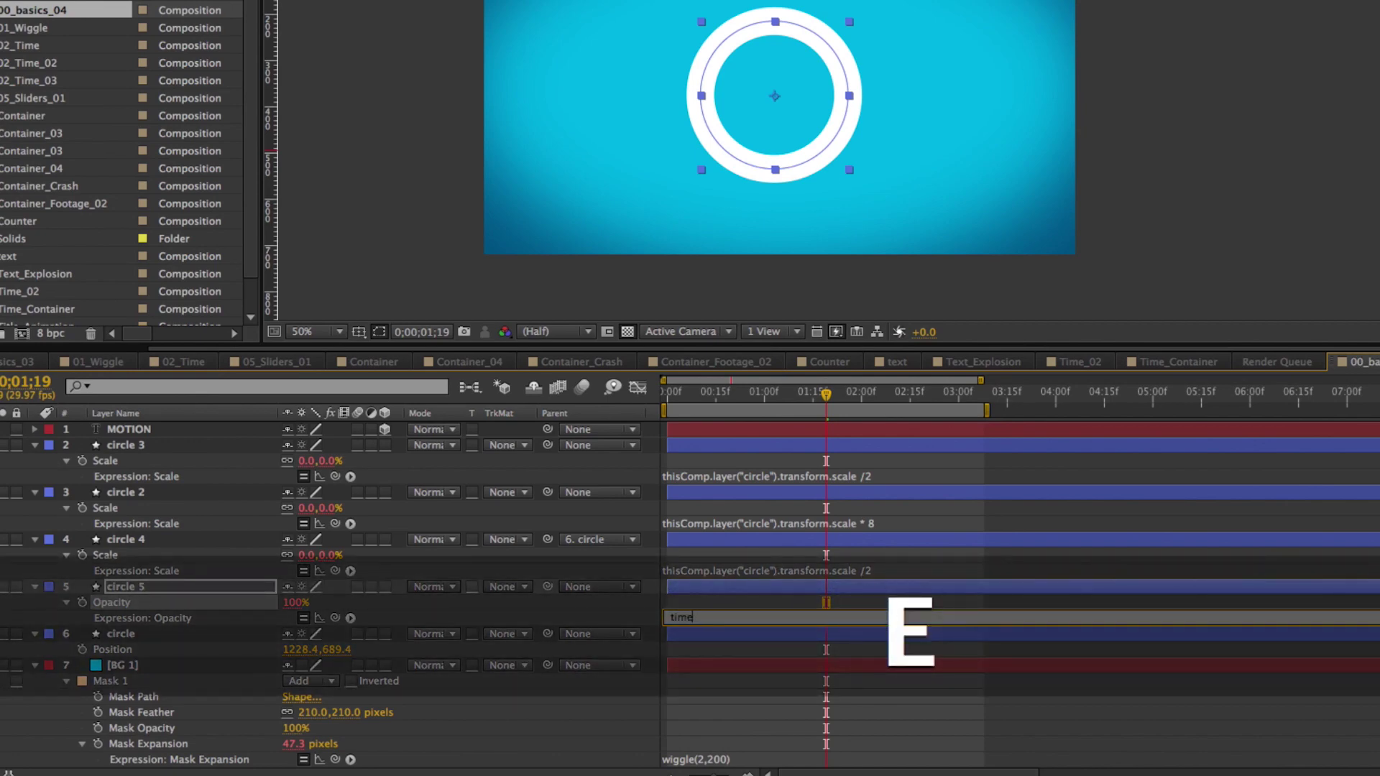
key(Return)
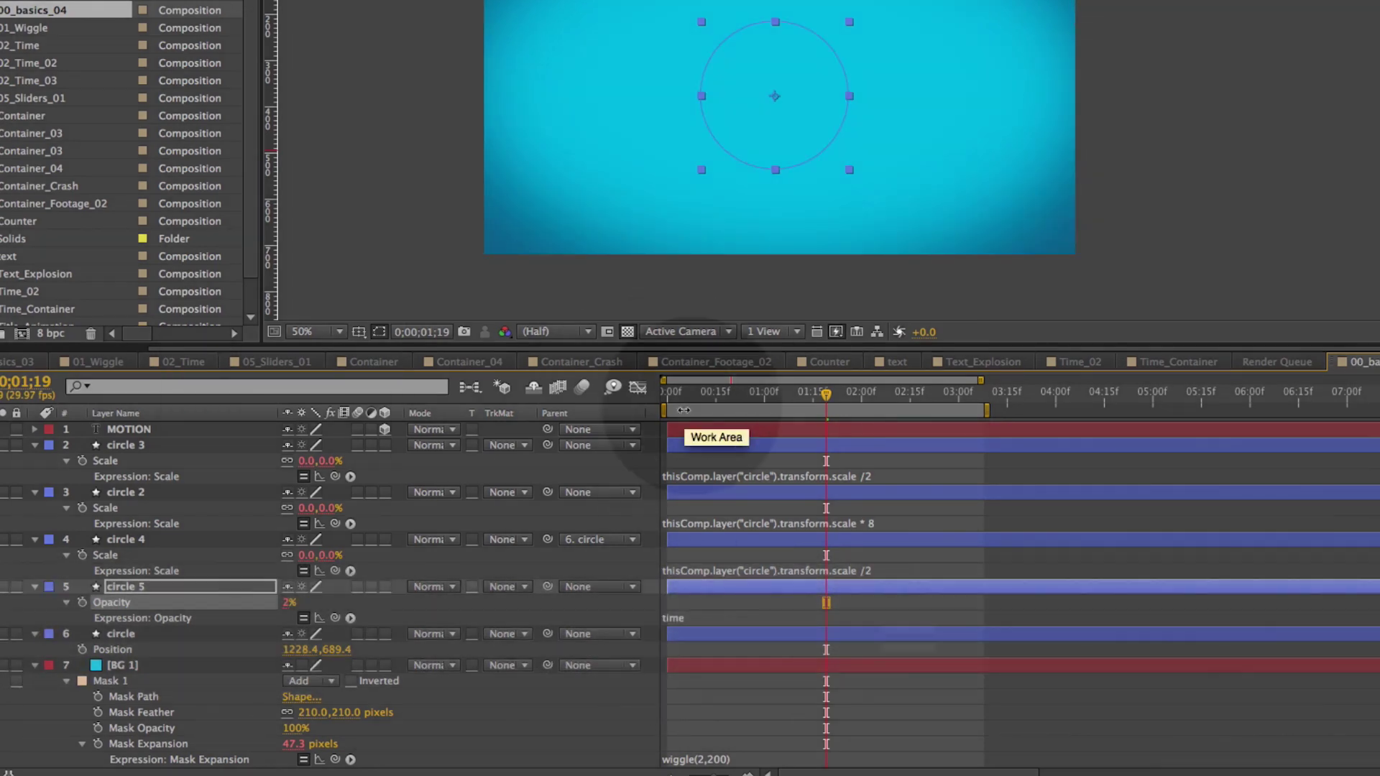
Examine how circle 5's Opacity value changes from the first frame onward with the time expression
key(=)
key(=)
key(=)
key(=)
click(664, 395)
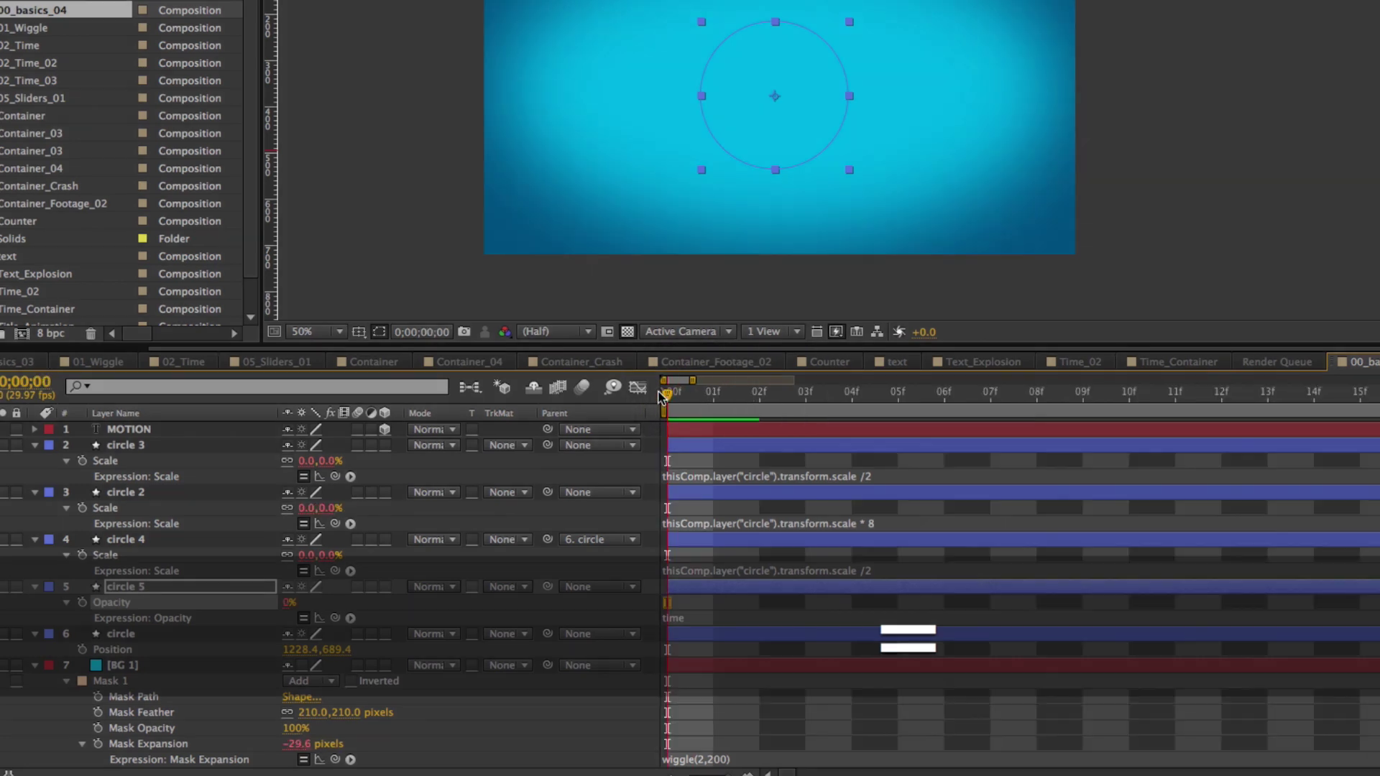
click(289, 607)
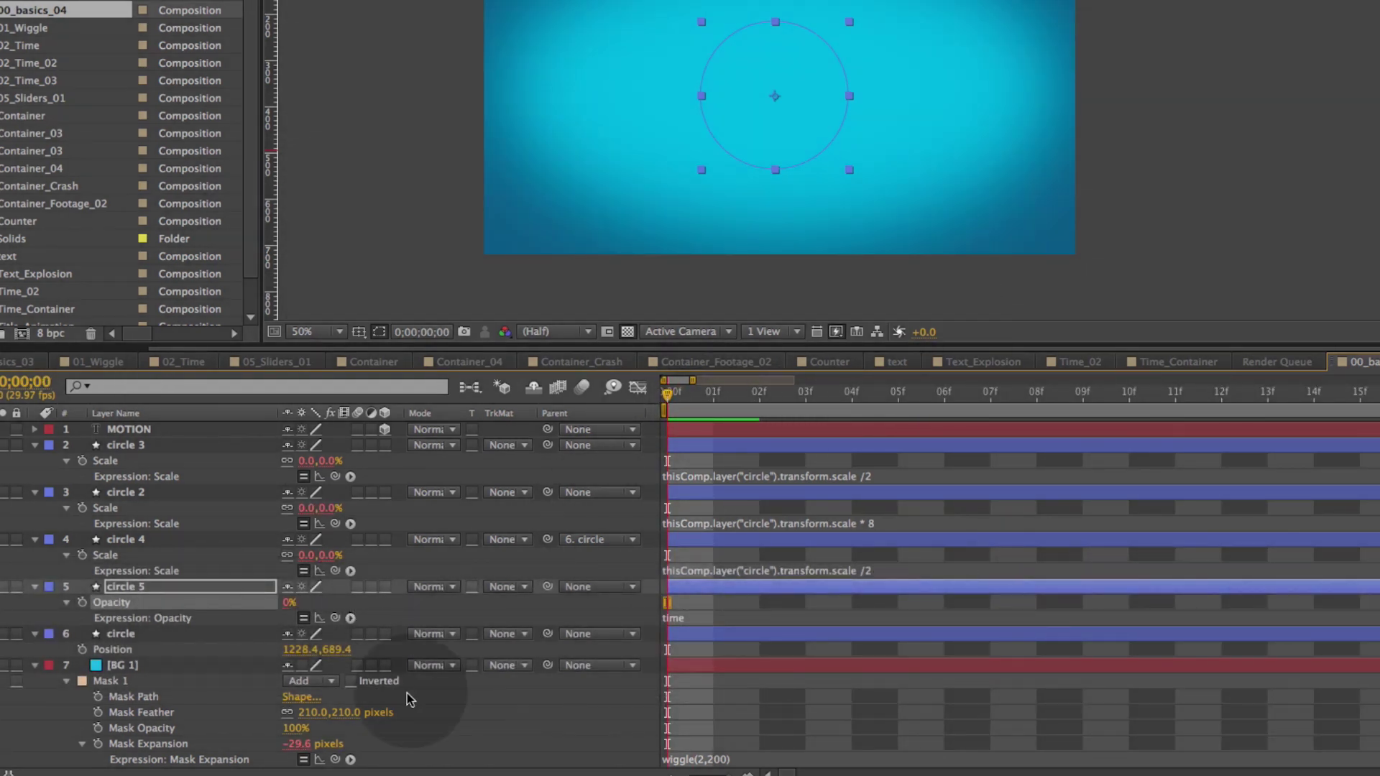
key(-)
drag(681, 401, 663, 398)
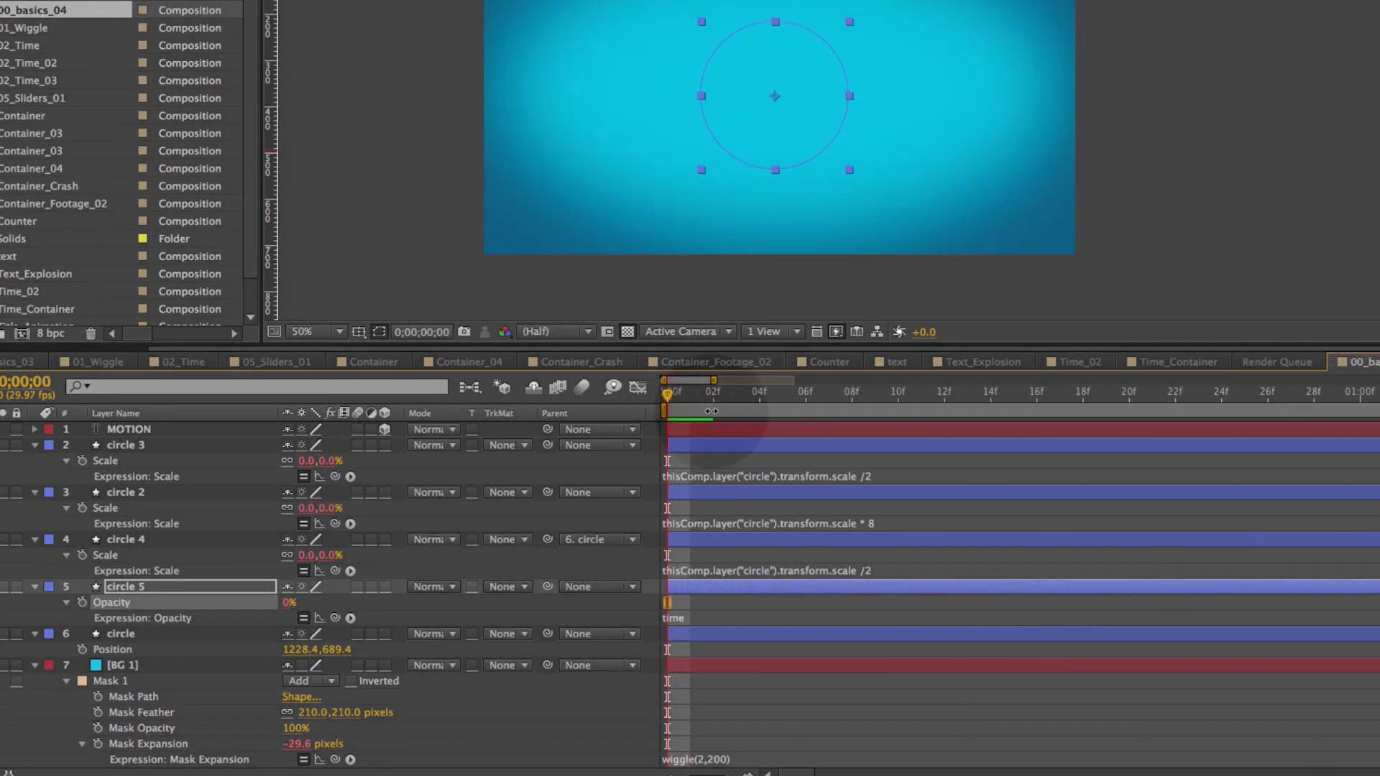
key(minus)
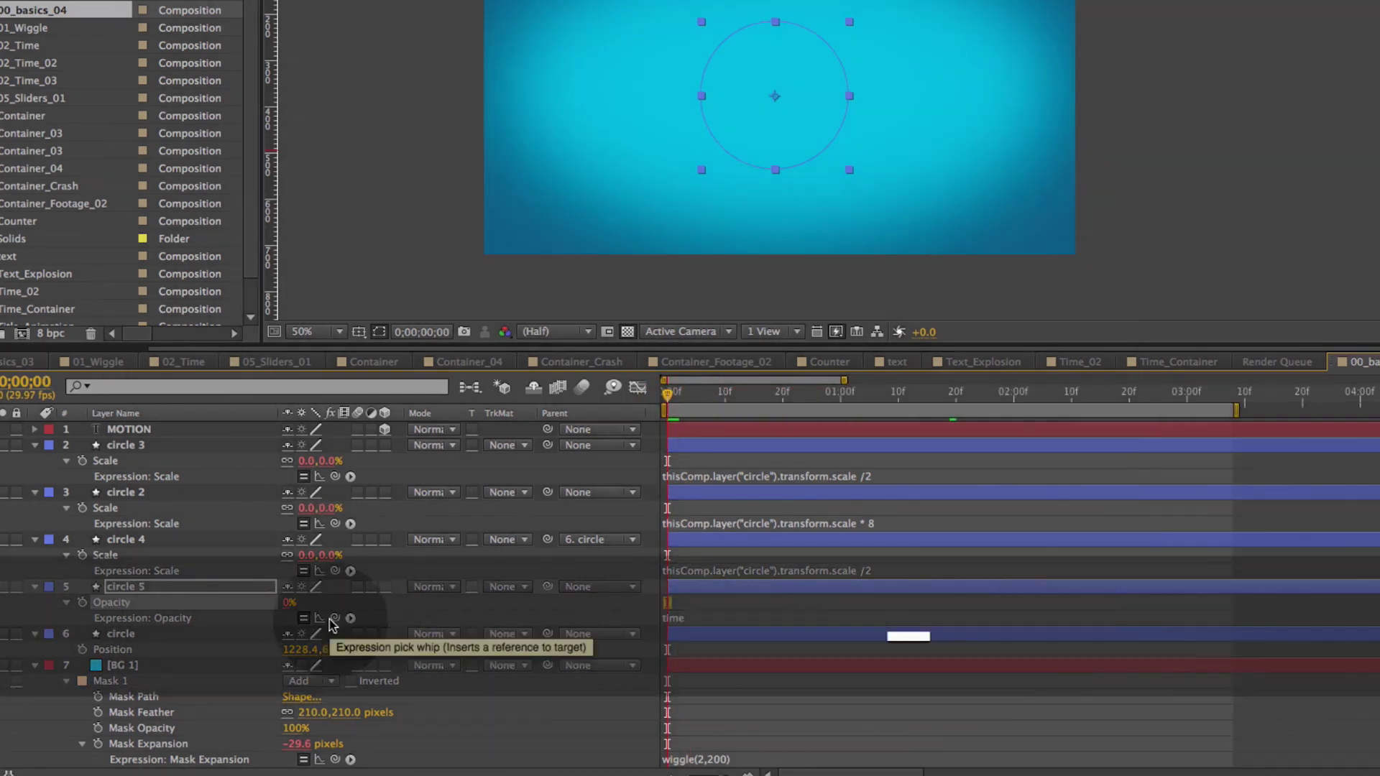
click(199, 610)
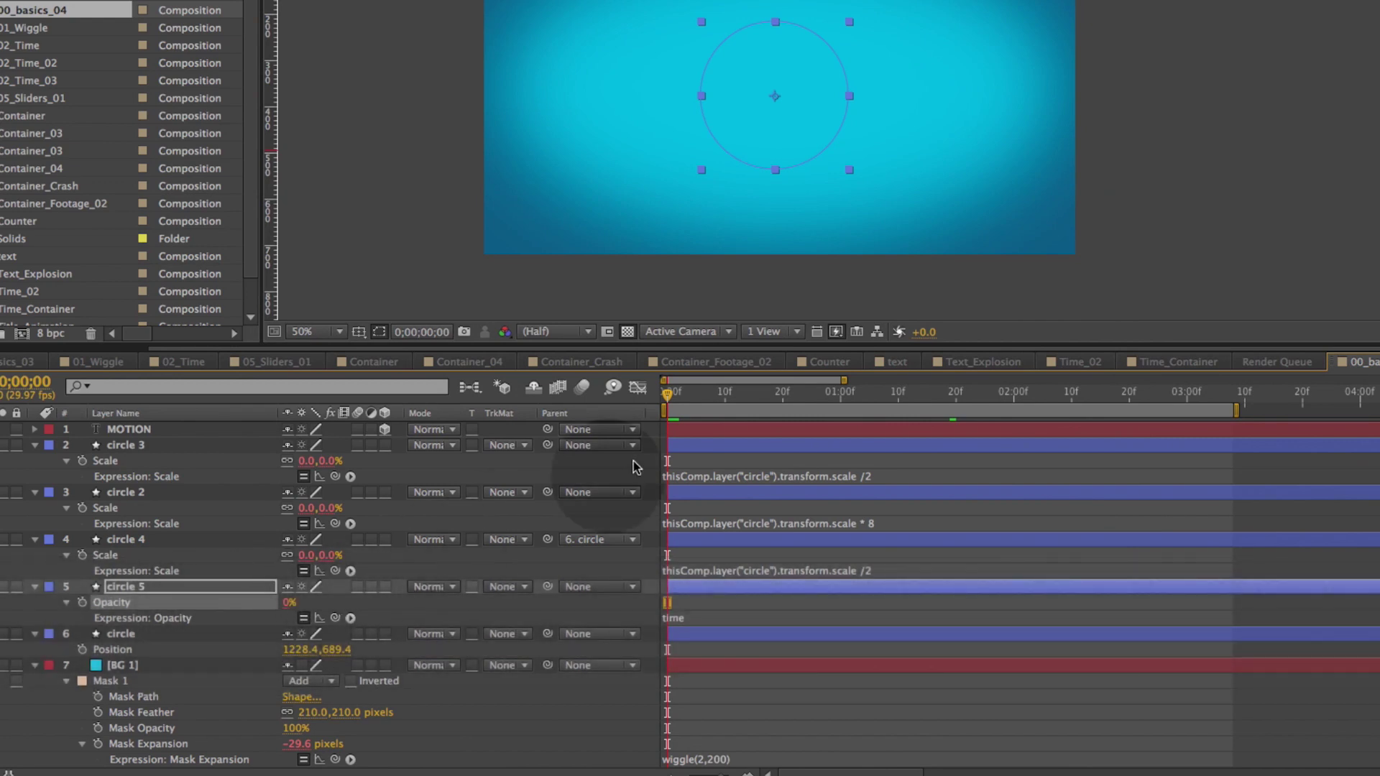
drag(667, 397, 937, 398)
key(Home)
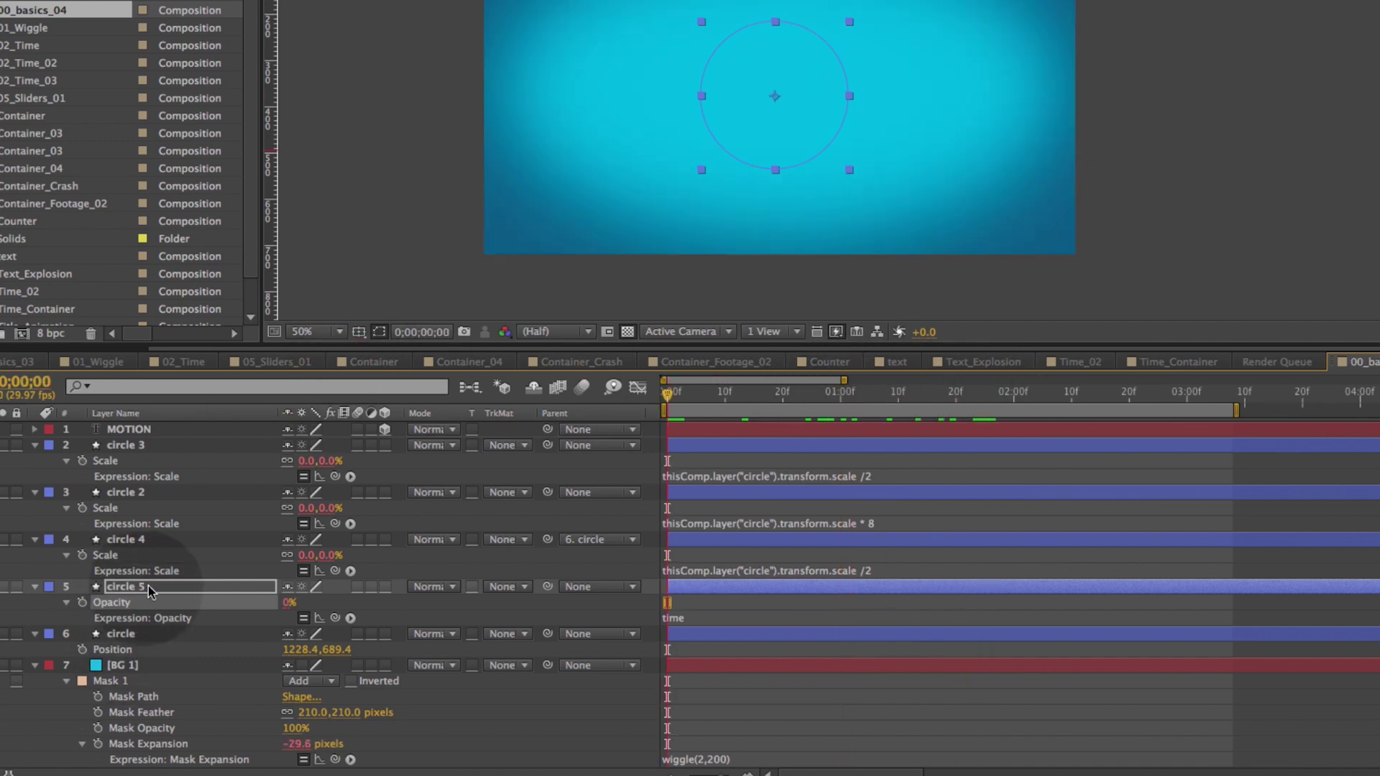
Add the expression time to circle 5's Rotation
key(r)
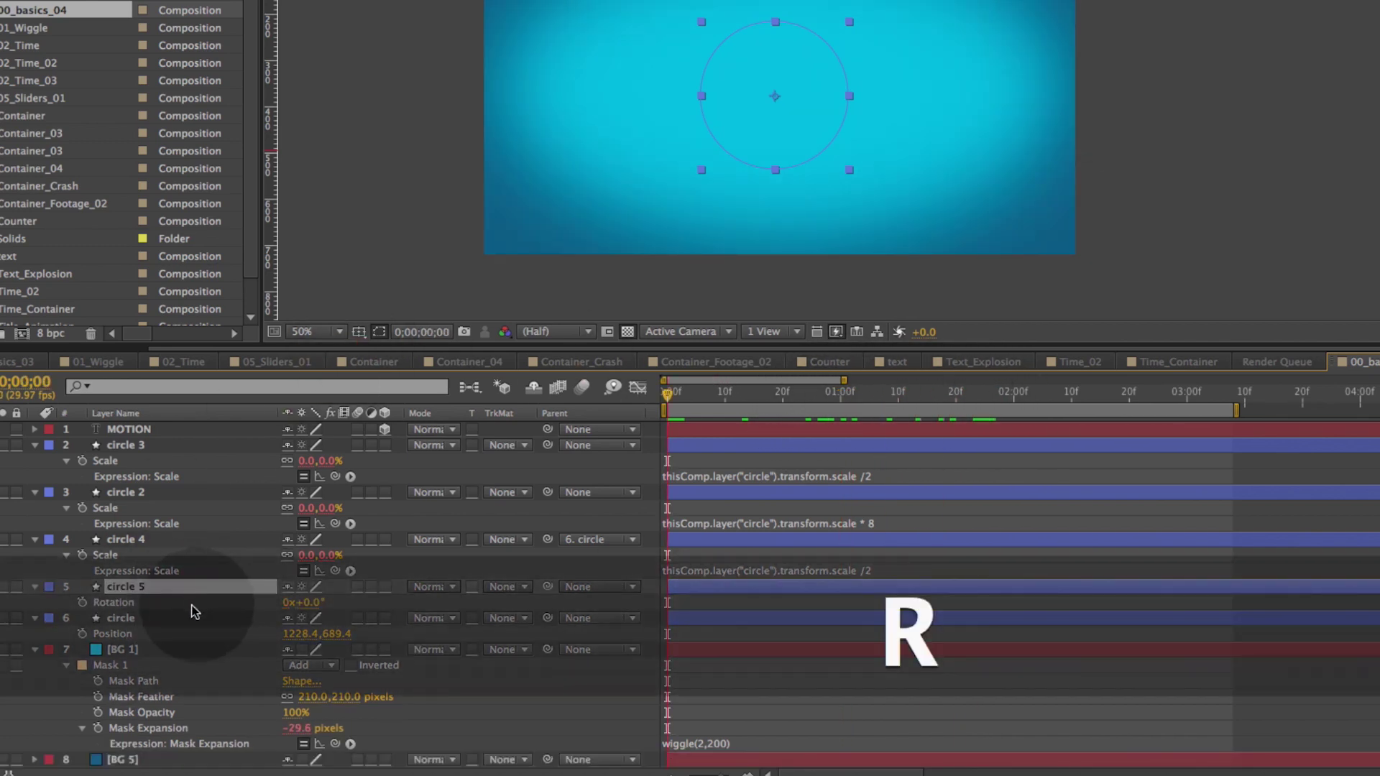
alt+click(82, 602)
text(time)
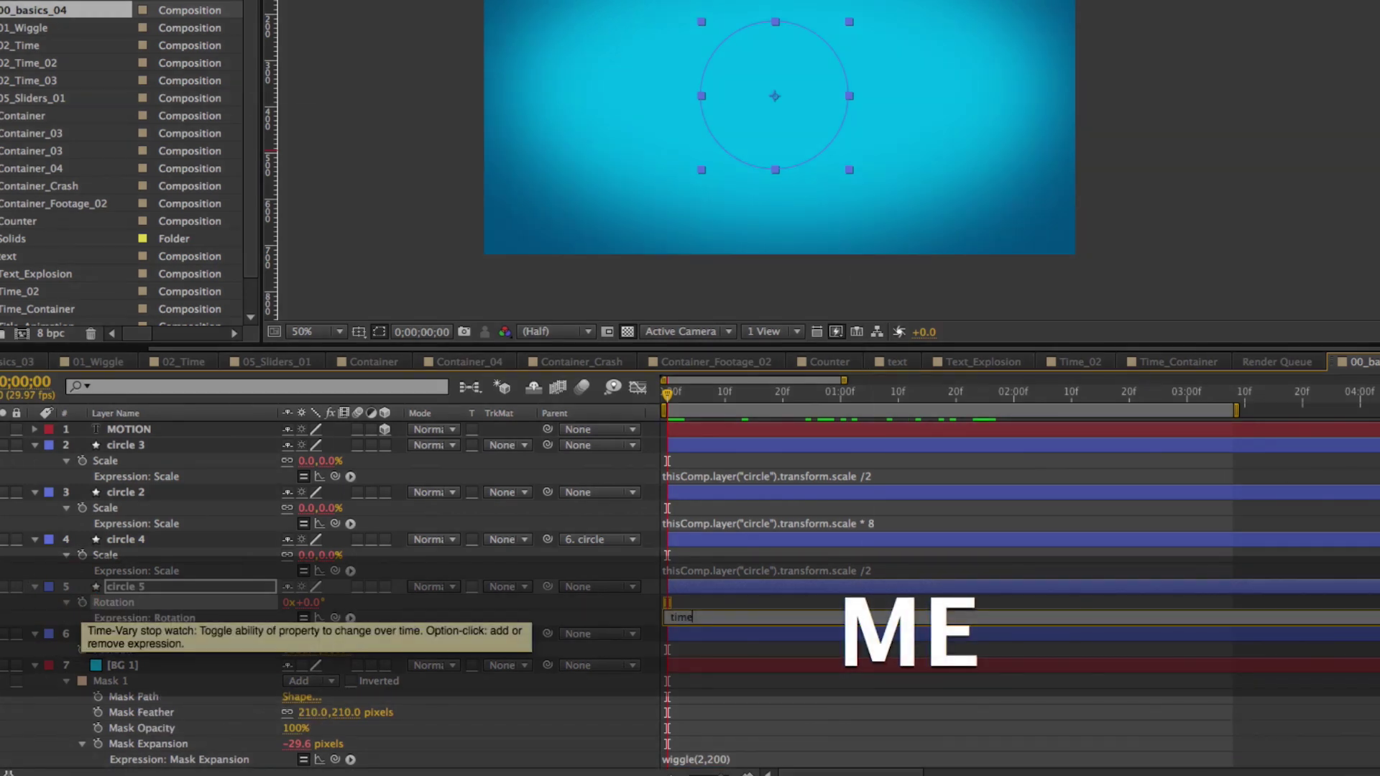
key(KP_Enter)
Move circle 5's anchor point to the composition's bottom edge below the circle and restore its Opacity to 100% without an expression
key(y)
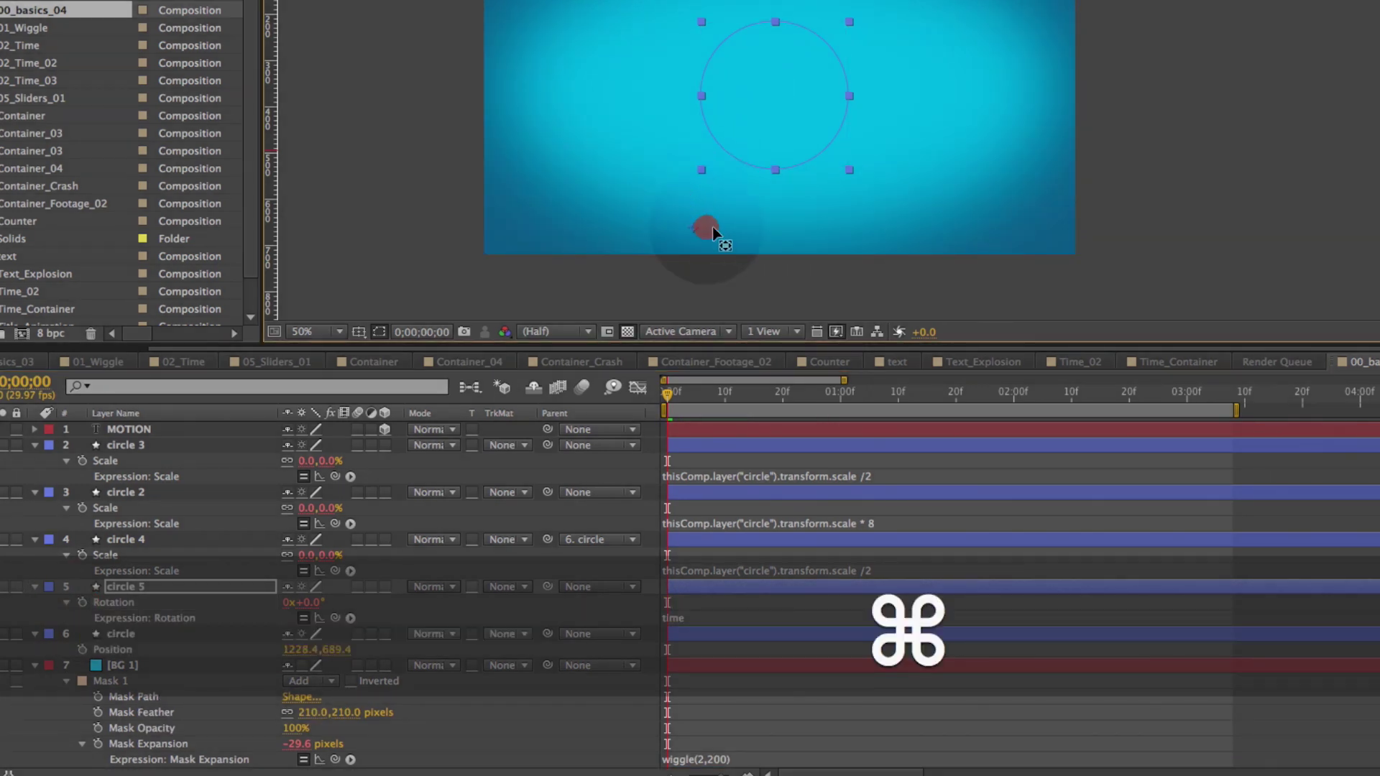
drag(672, 393, 616, 374)
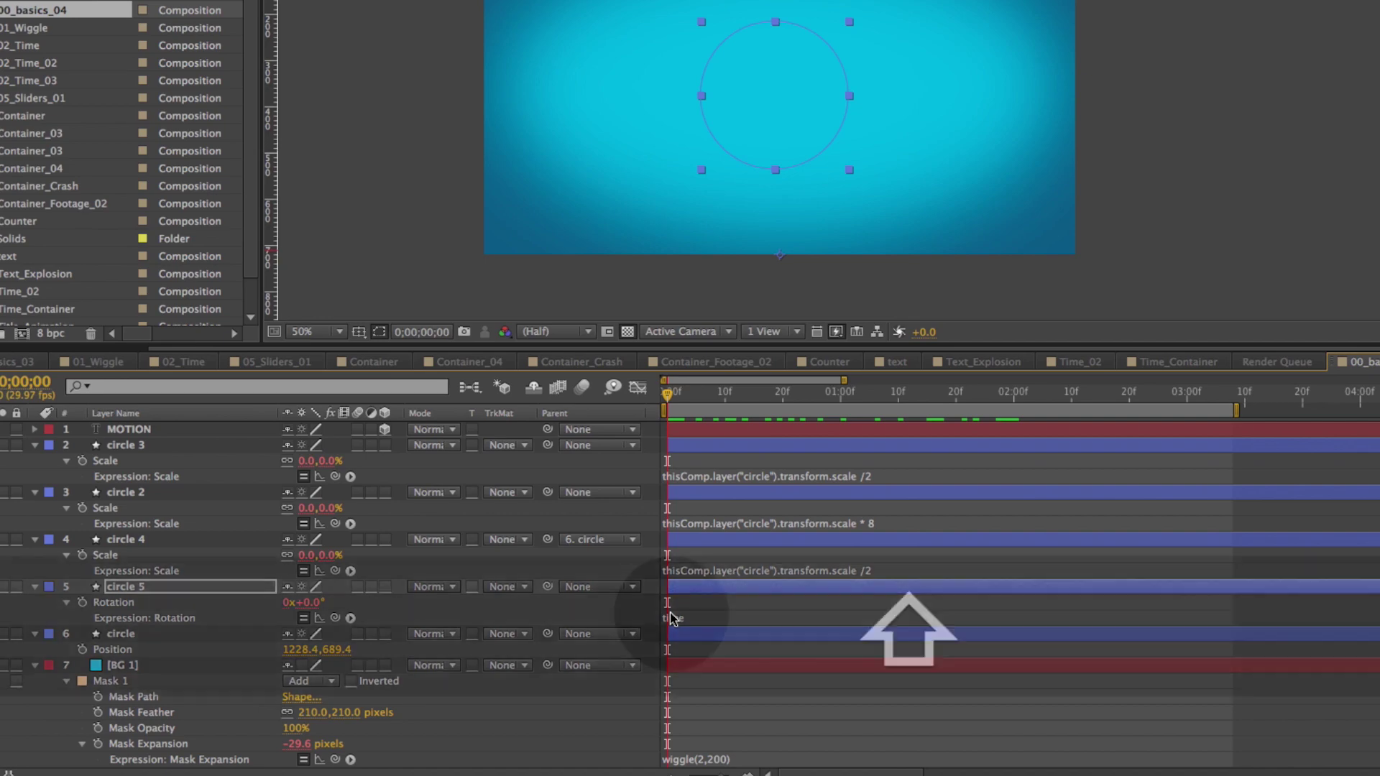
key(shift+t)
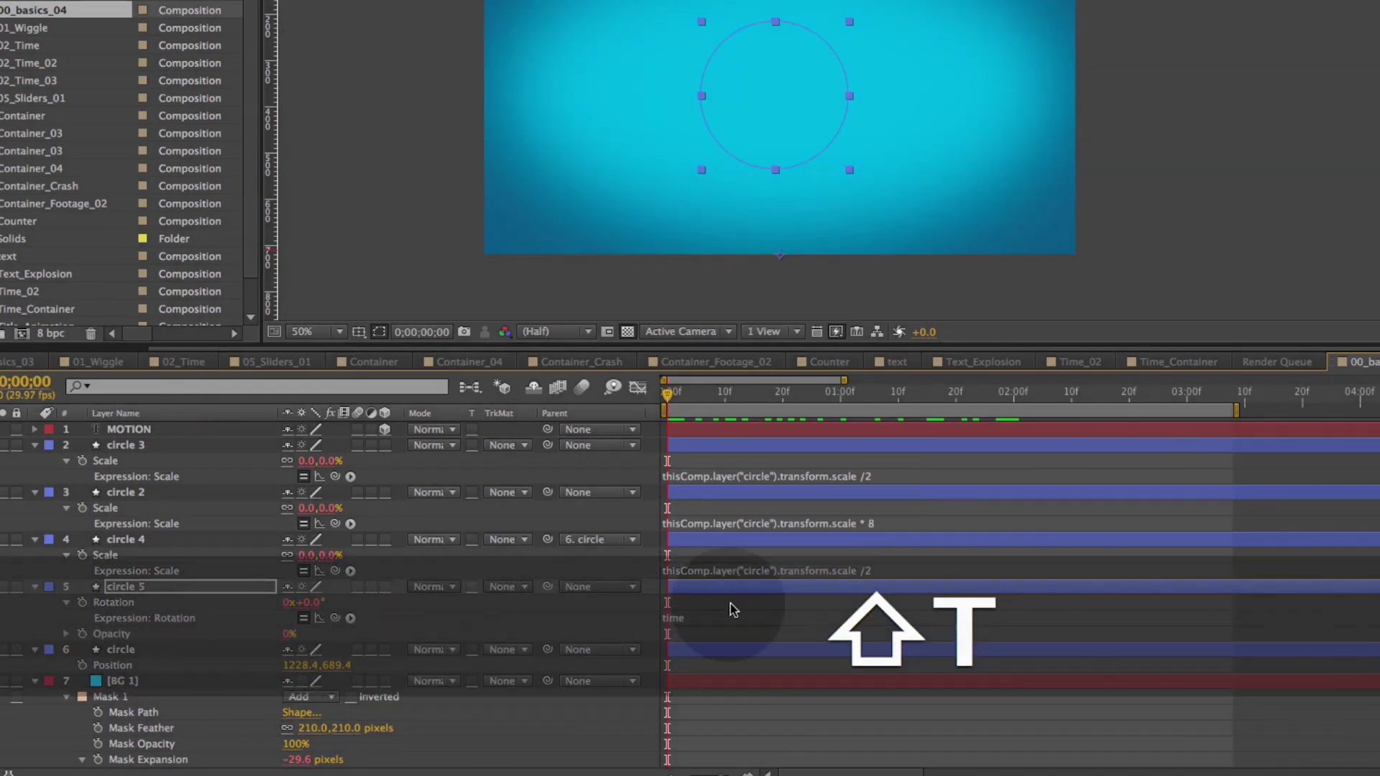
key(KP_Enter)
key(v)
Change circle 5's Rotation expression to time * 30 and preview the animation
click(690, 616)
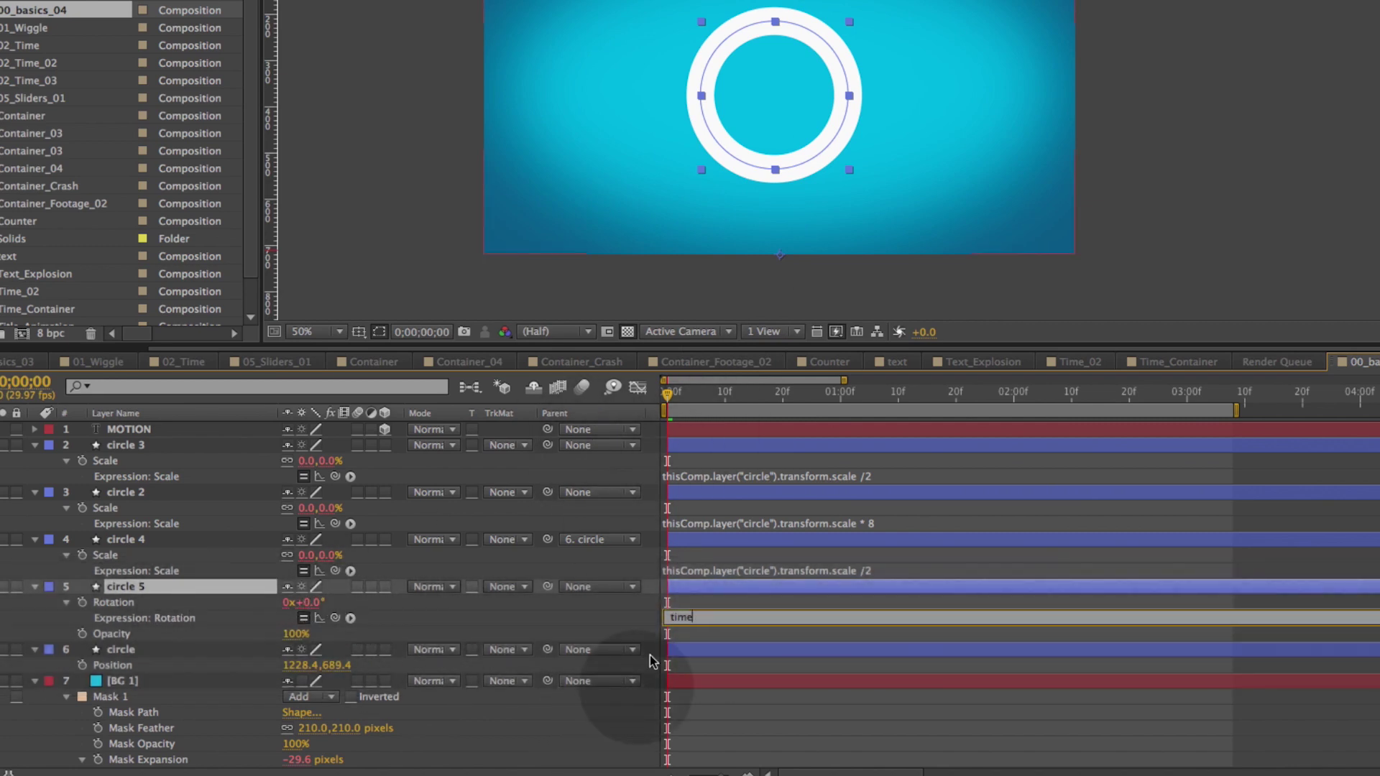
text(* 30)
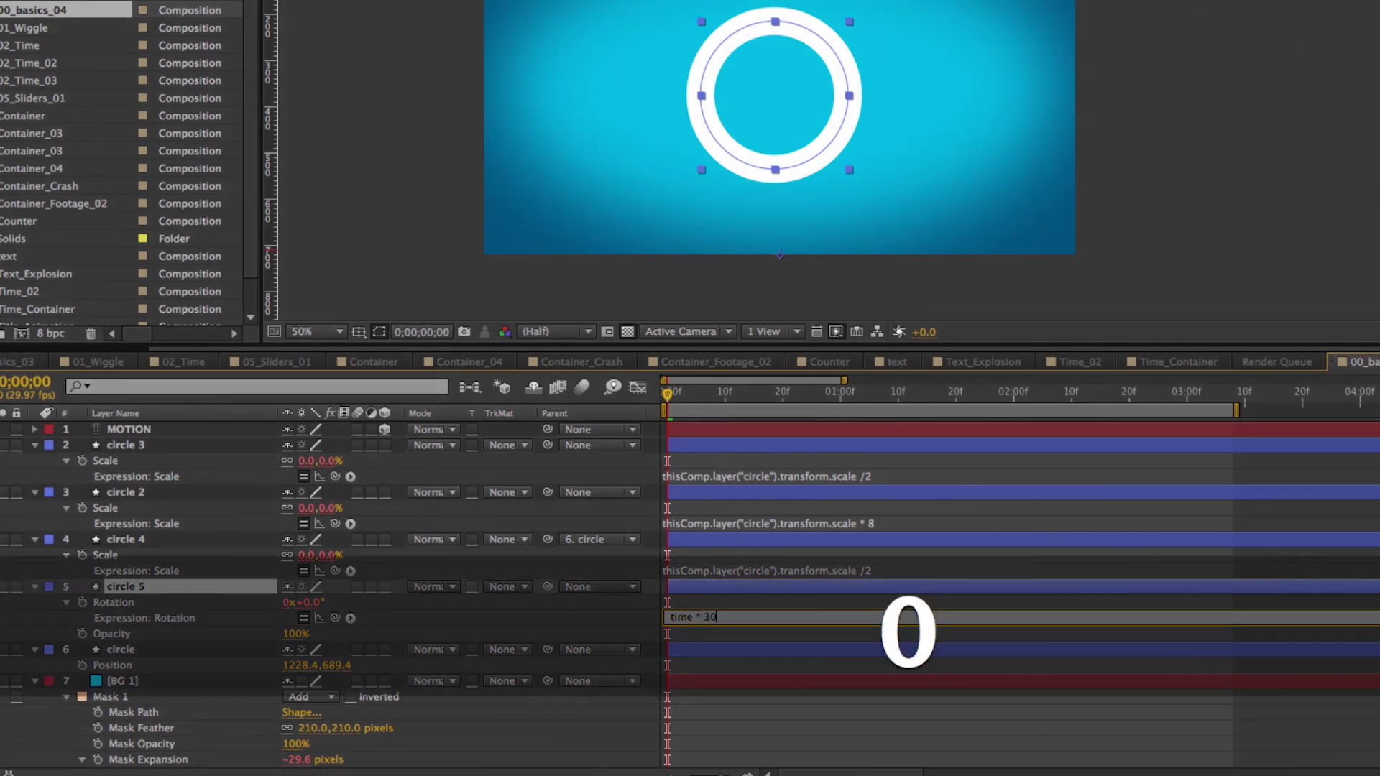
key(KP_Enter)
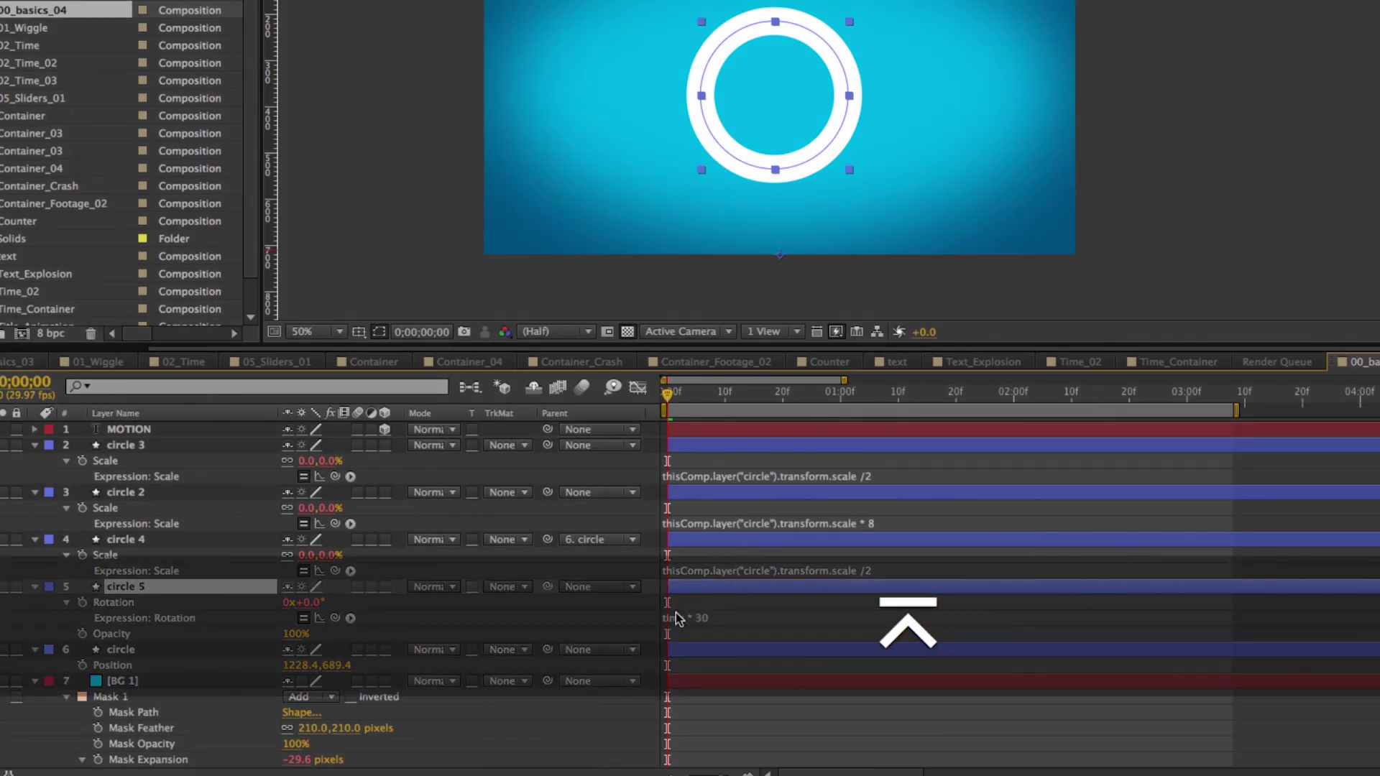
key(KP_0)
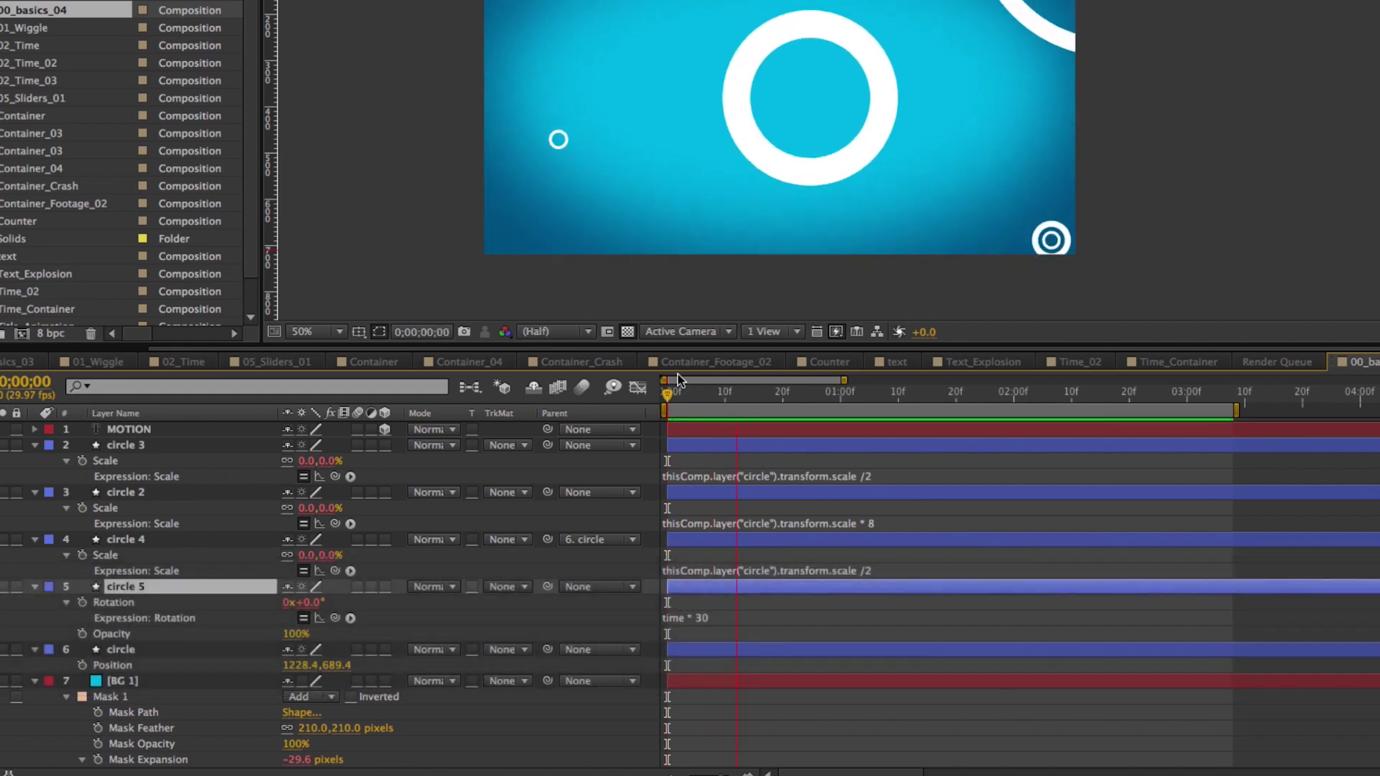
key(space)
Extend the end of the work area to about 19 seconds and save the project with the playhead at the first frame
mouse_move(665, 391)
mouse_down()
mouse_move(647, 388)
mouse_move(940, 391)
mouse_move(672, 391)
mouse_up()
key(minus)
key(minus)
key(minus)
key(minus)
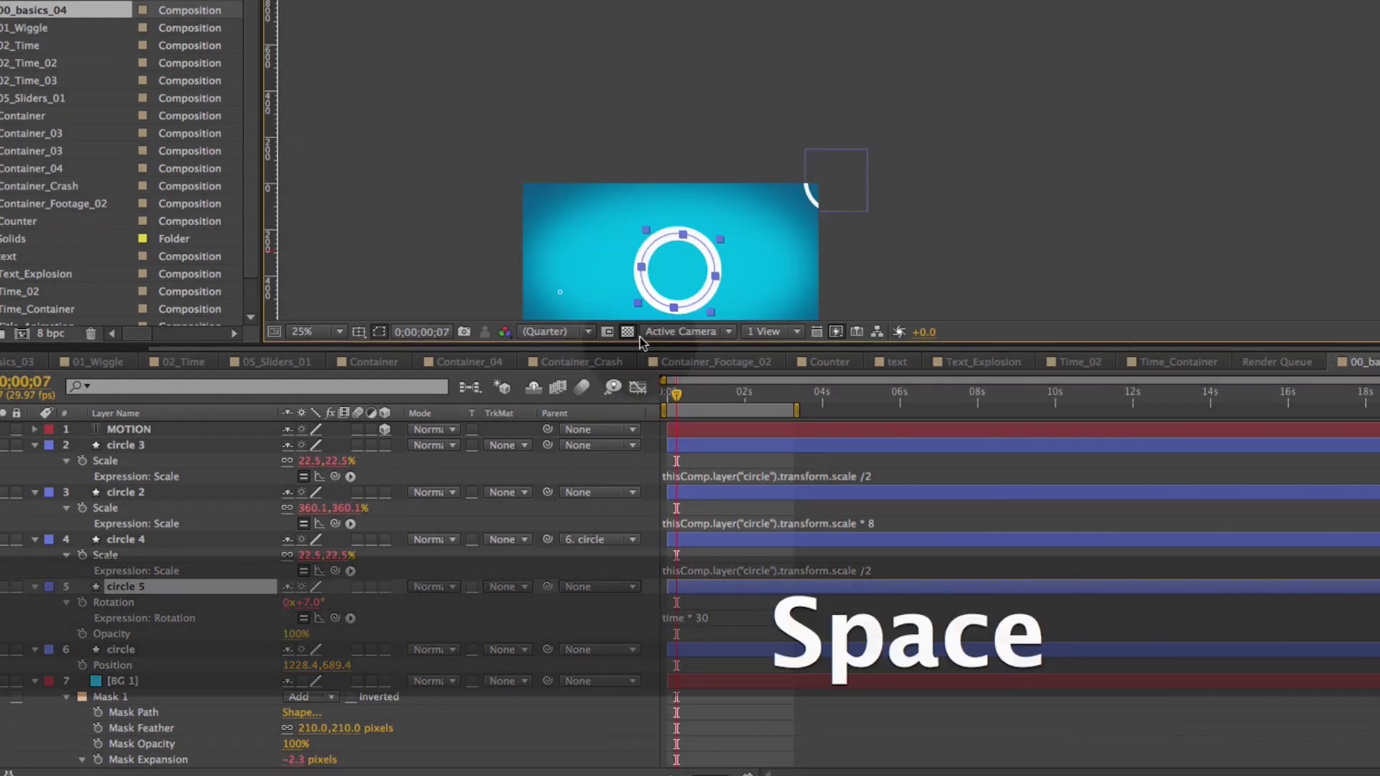
key(z)
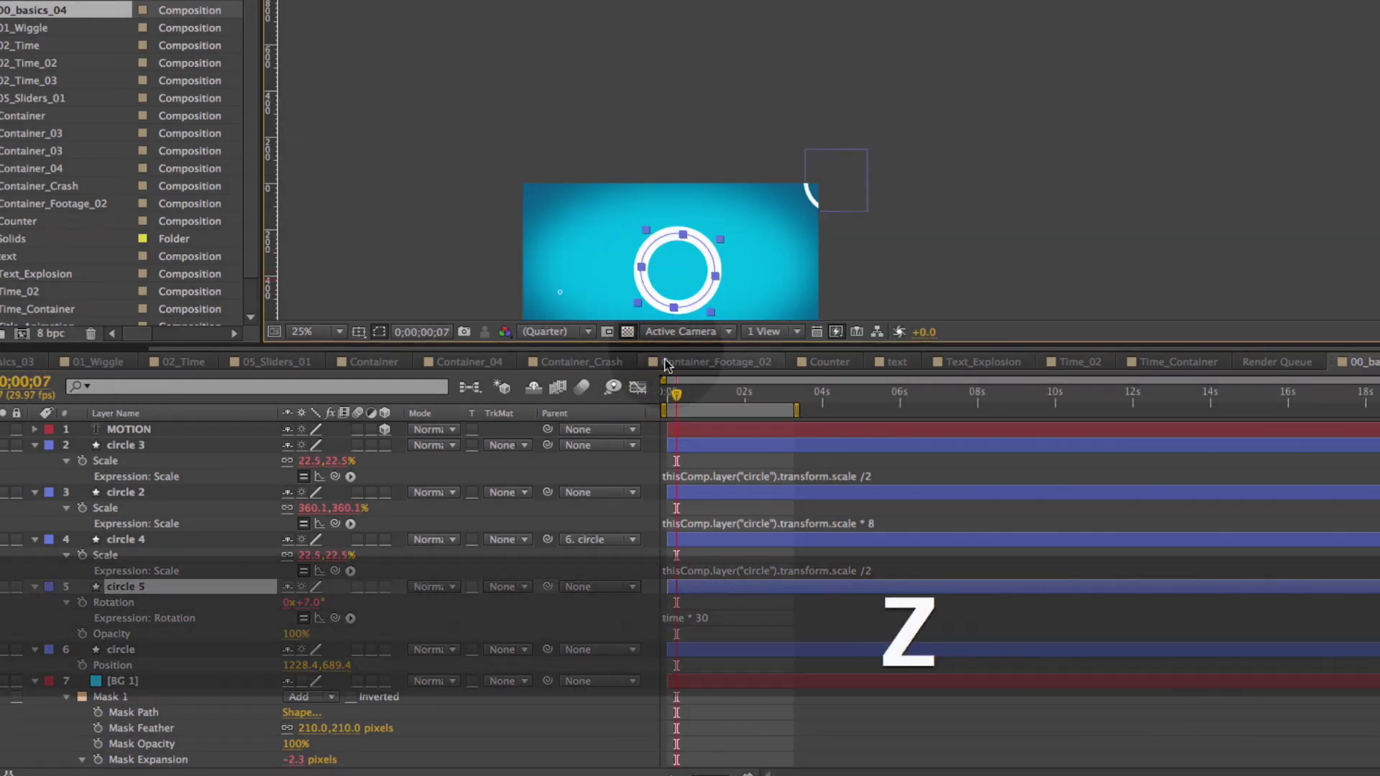
key(space)
drag(544, 347, 671, 320)
key(z)
click(592, 309)
key(space)
key(v)
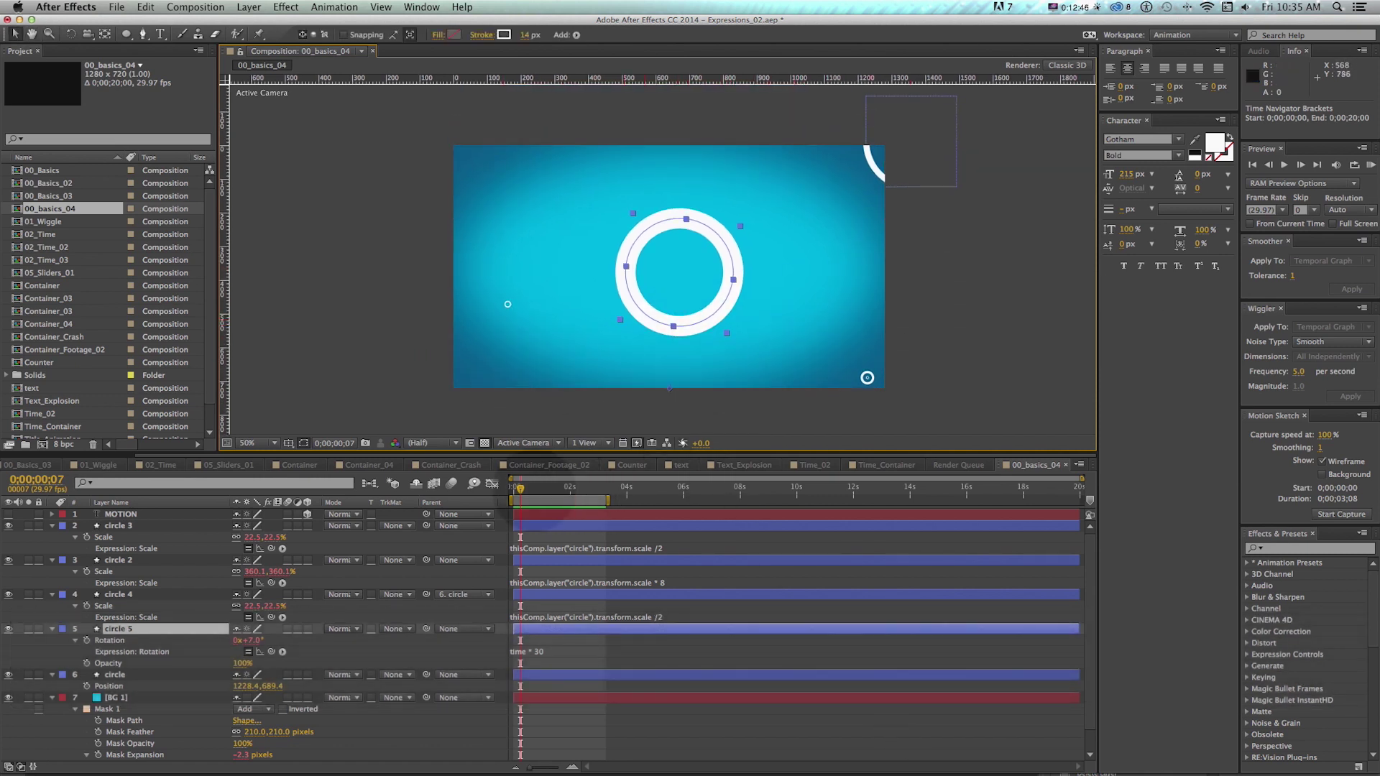
drag(521, 488, 441, 480)
drag(608, 501, 1049, 493)
key(super+s)
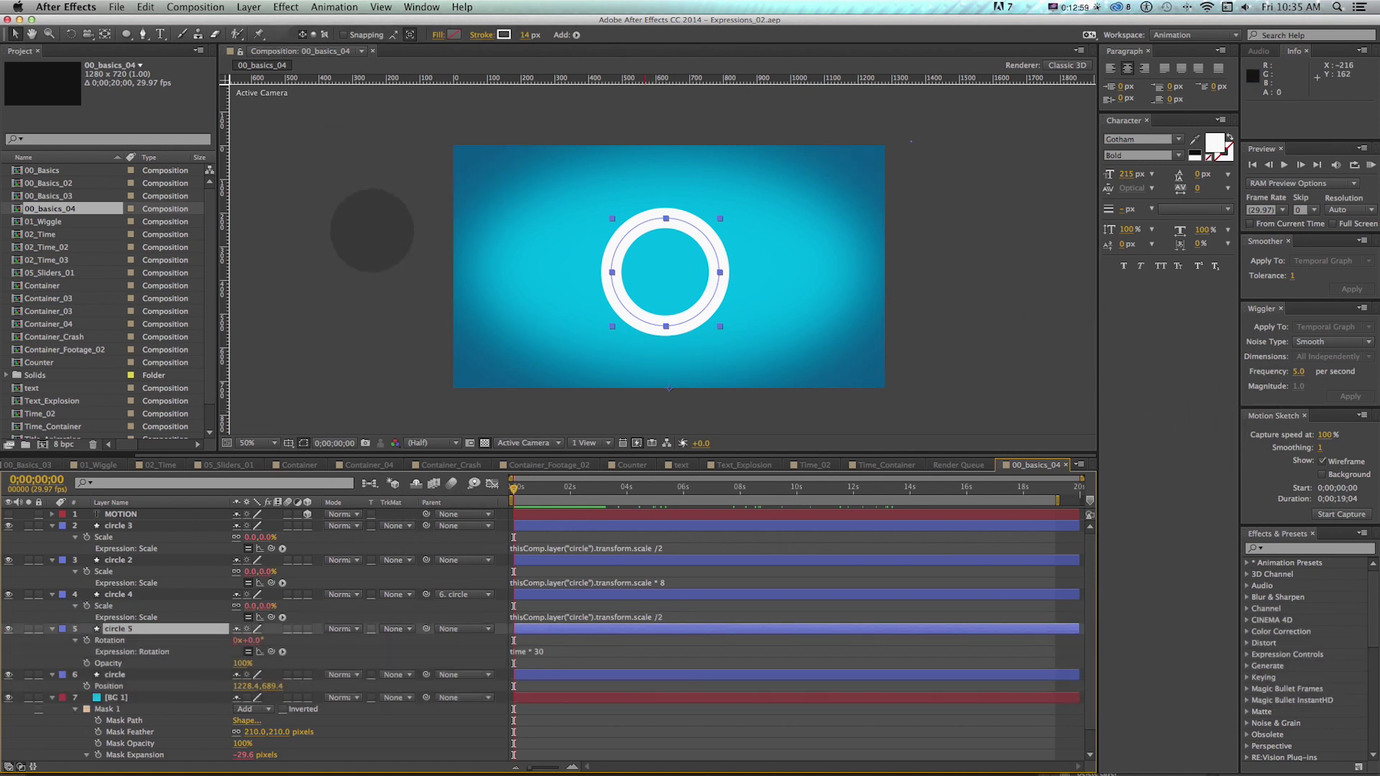
Create an adjustment layer above circle 5 and apply the Cell Pattern effect to it
click(249, 6)
mouse_move(246, 24)
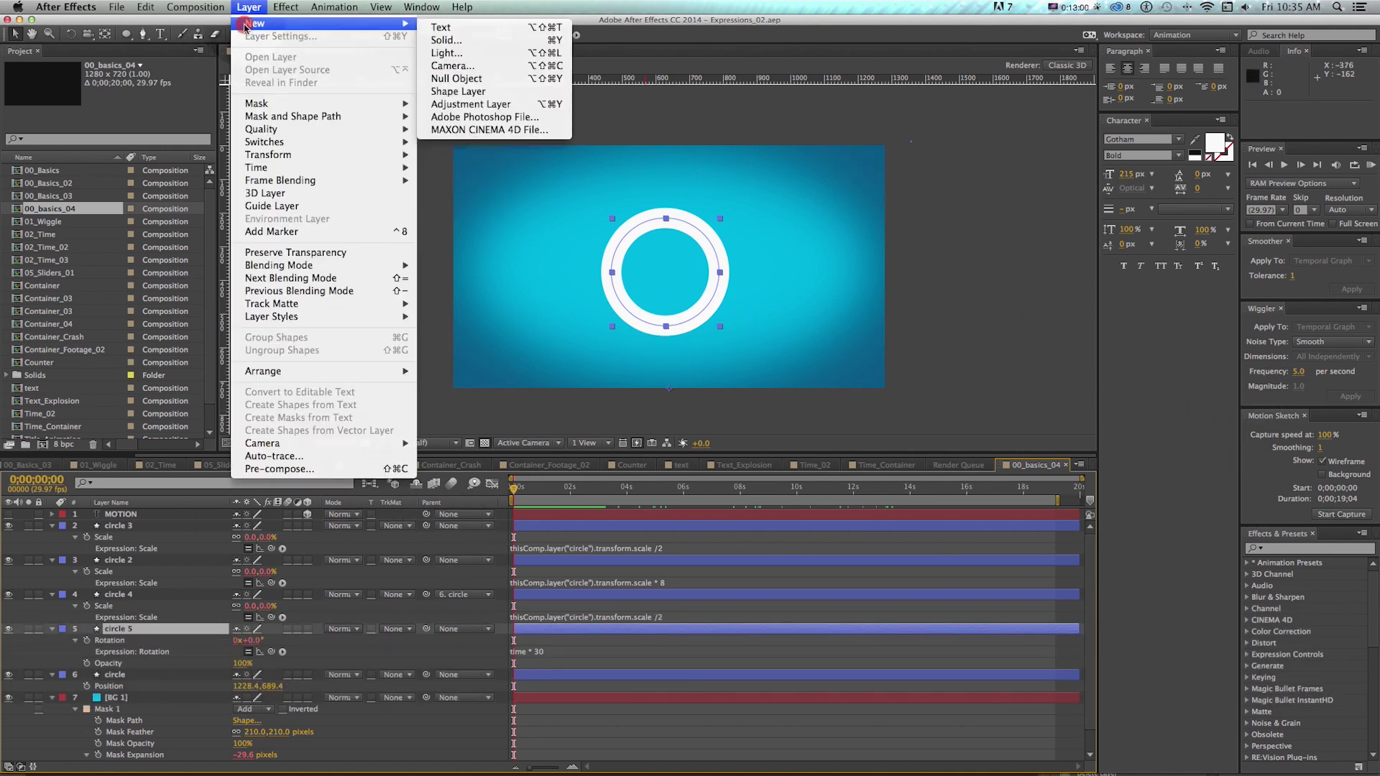
click(457, 104)
click(1308, 535)
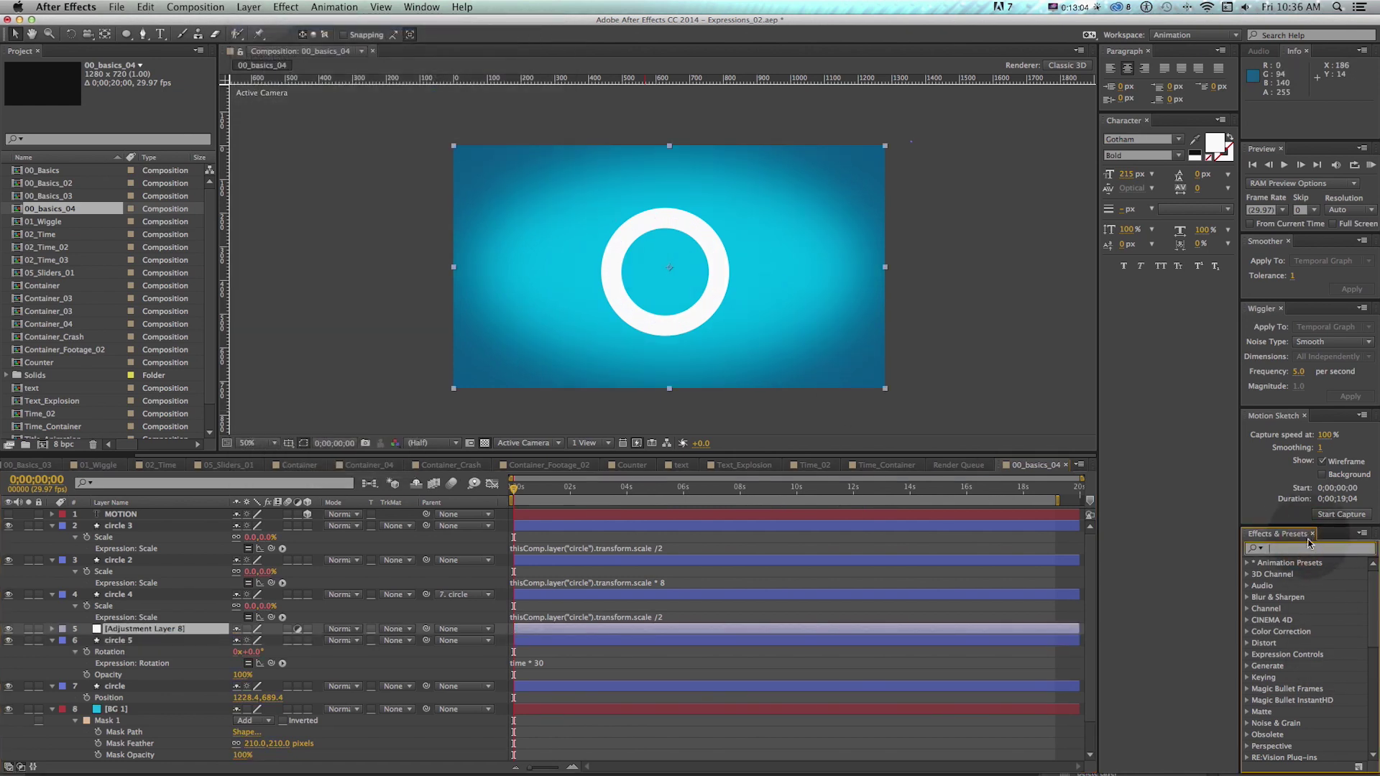
text(cell)
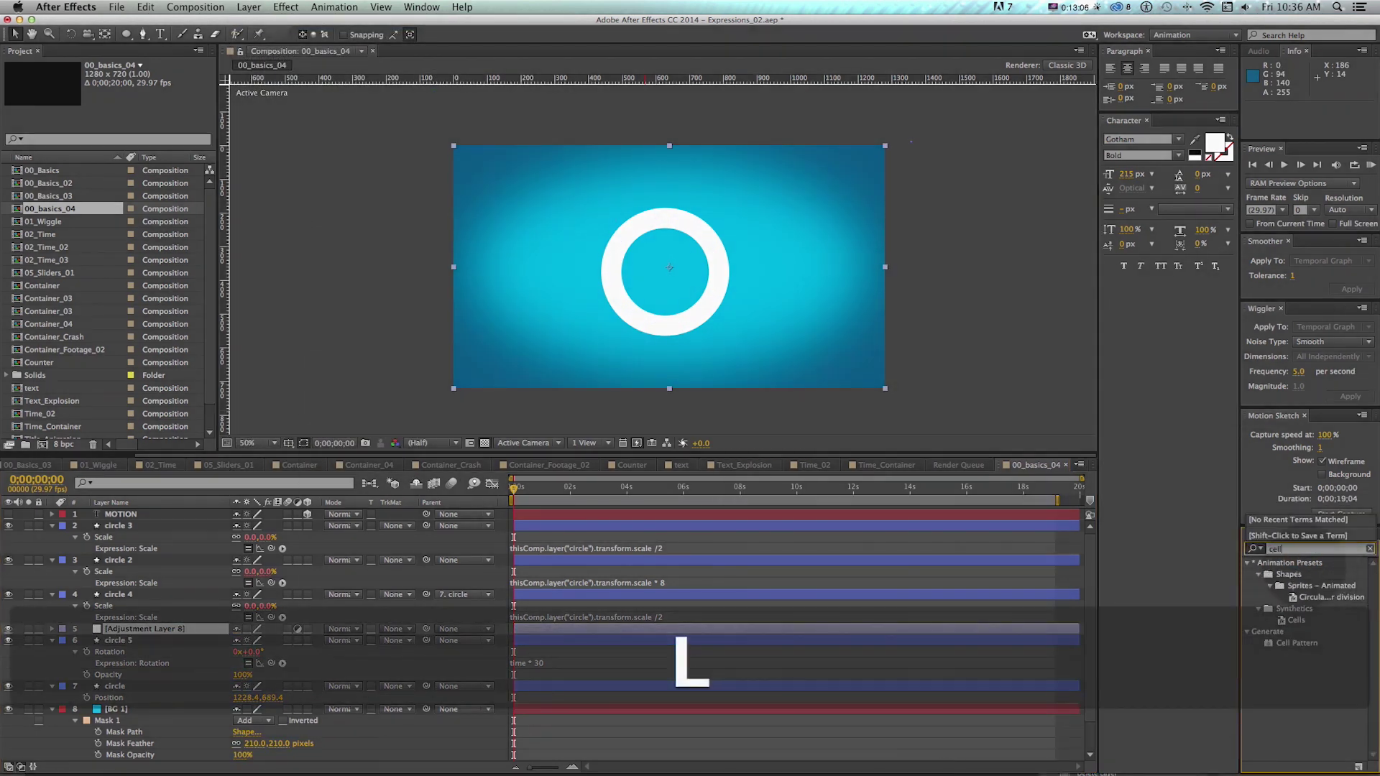
drag(1269, 646, 826, 320)
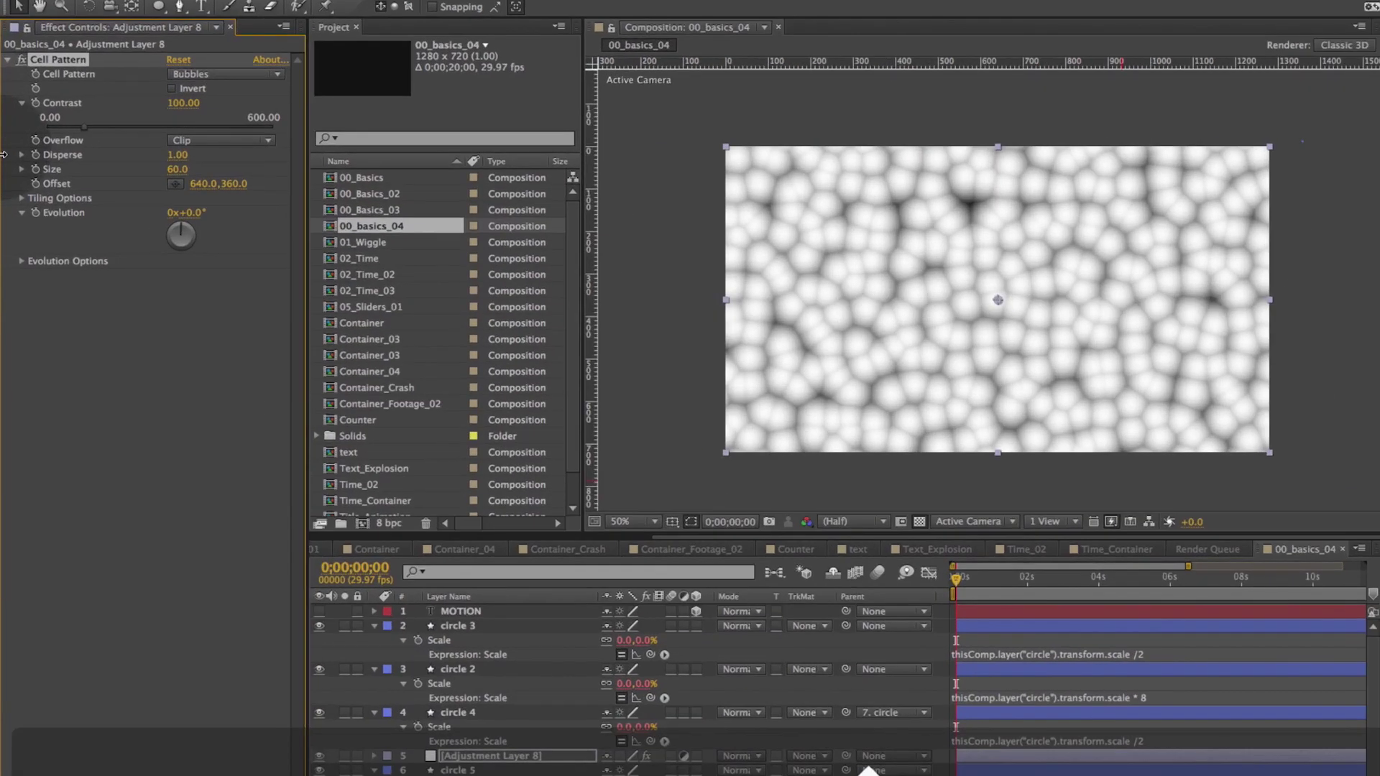
Add the expression time * 300 to the Cell Pattern's Evolution and preview the animated cells
drag(207, 211, 449, 215)
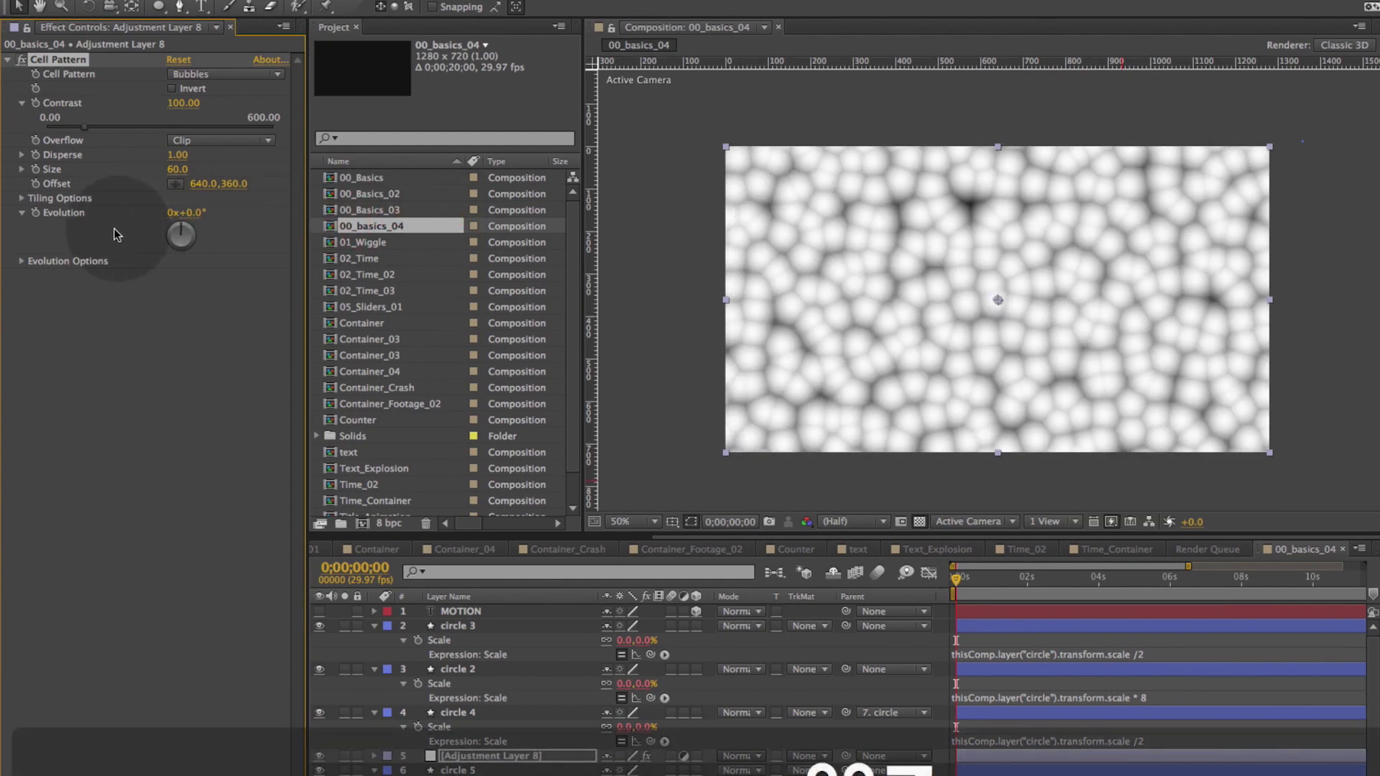
alt+click(34, 212)
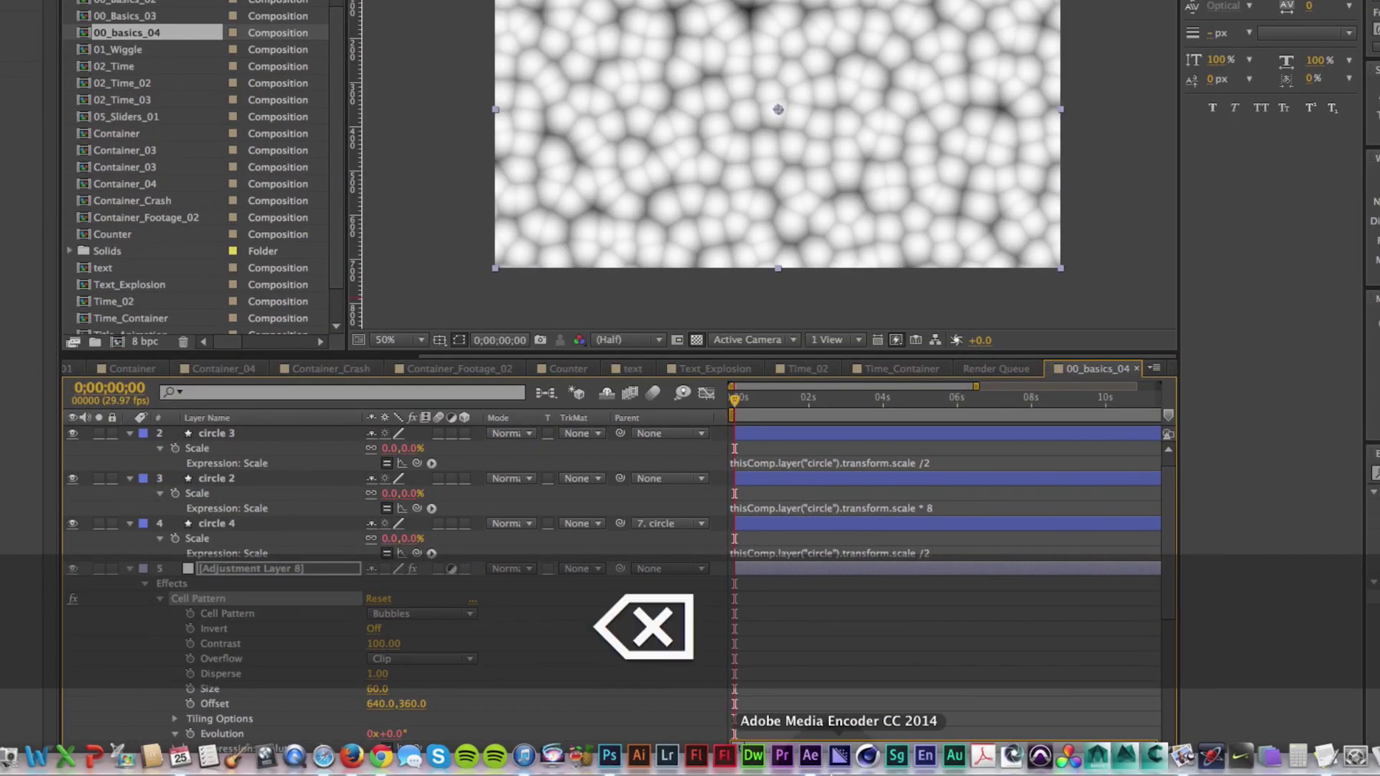
text(time * 300)
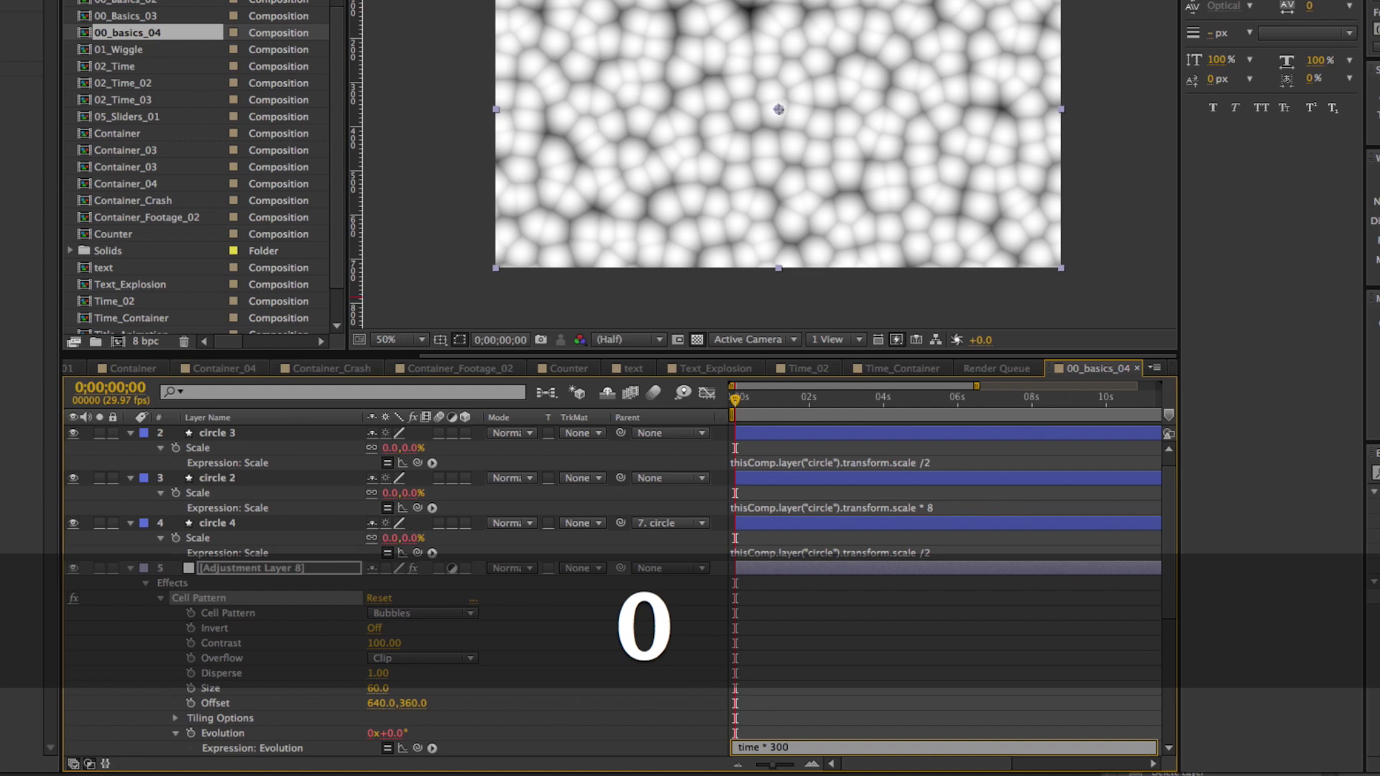
key(KP_Enter)
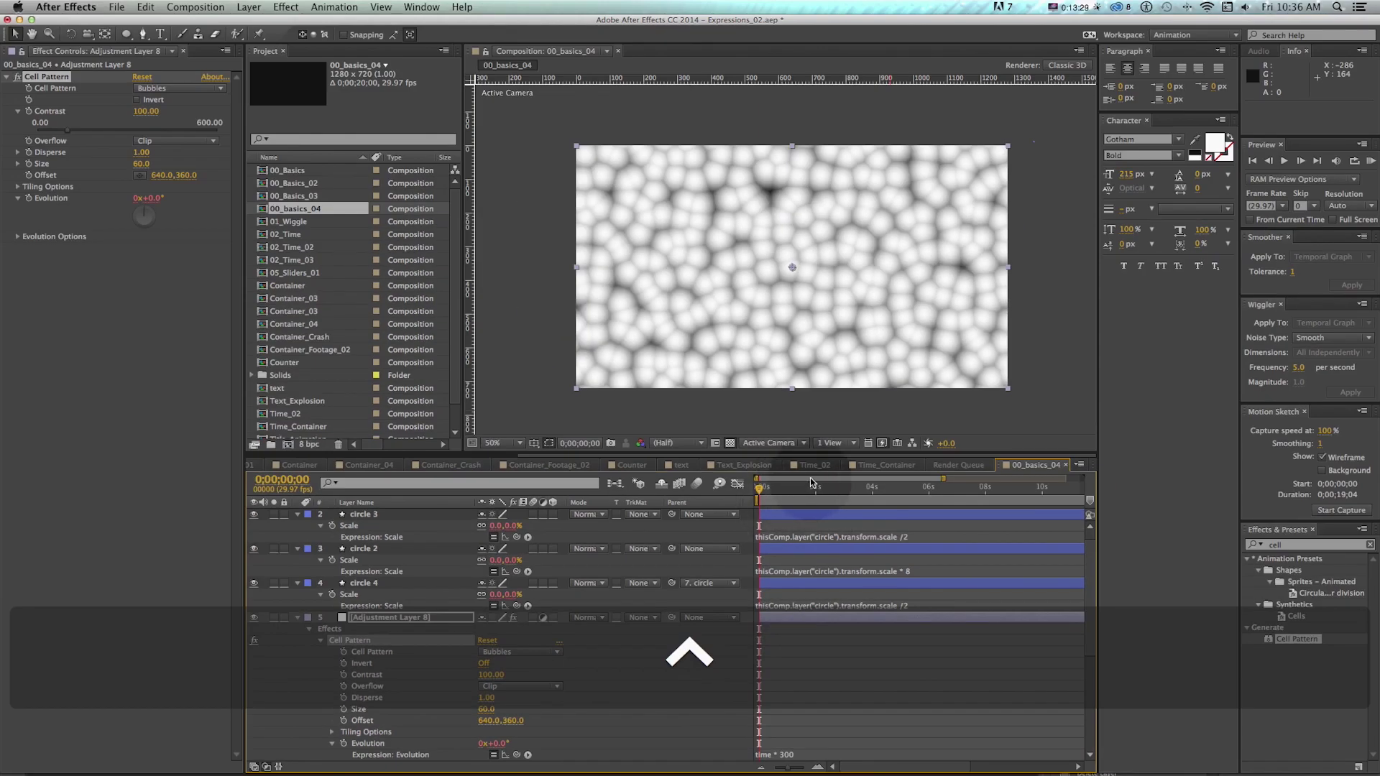
key(KP_0)
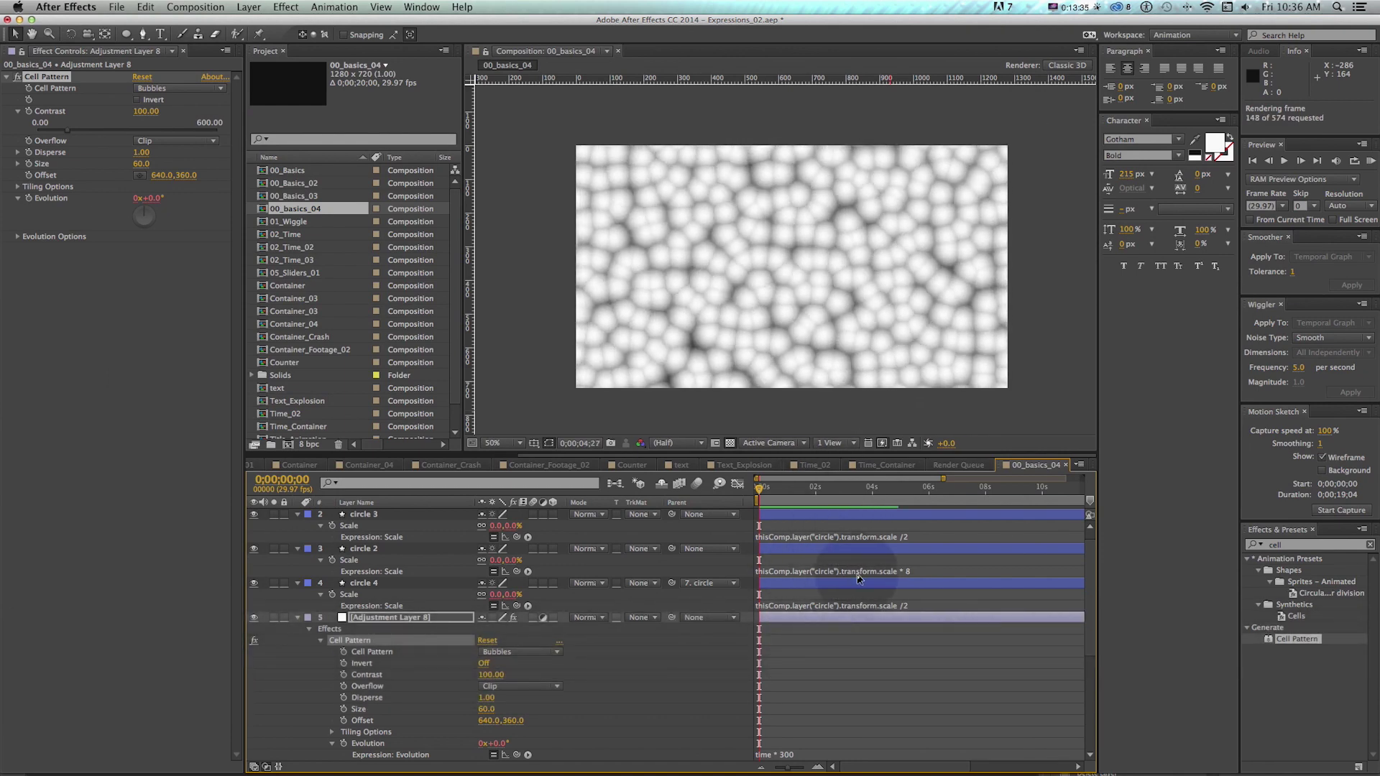
key(space)
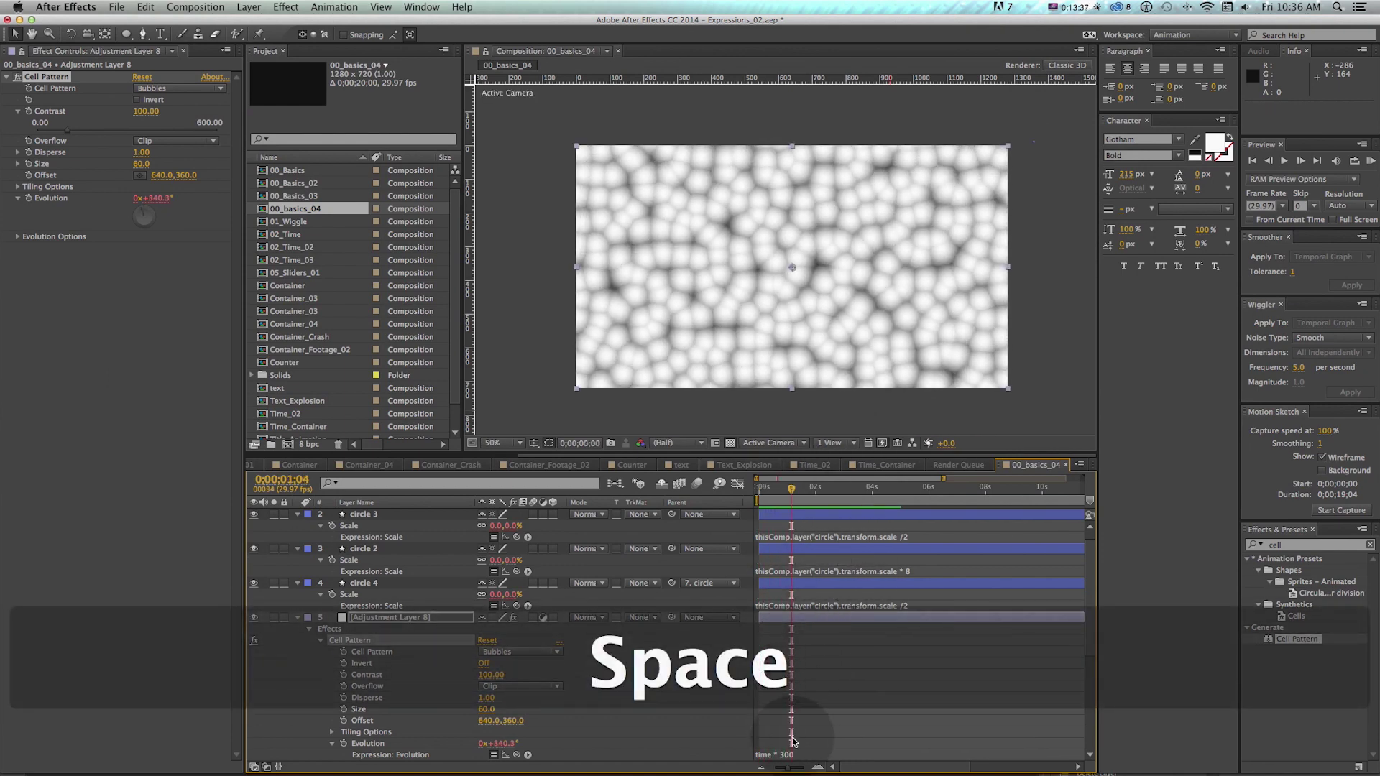
Change the Cell Pattern's Evolution expression to time * 500 and preview the faster motion
click(778, 757)
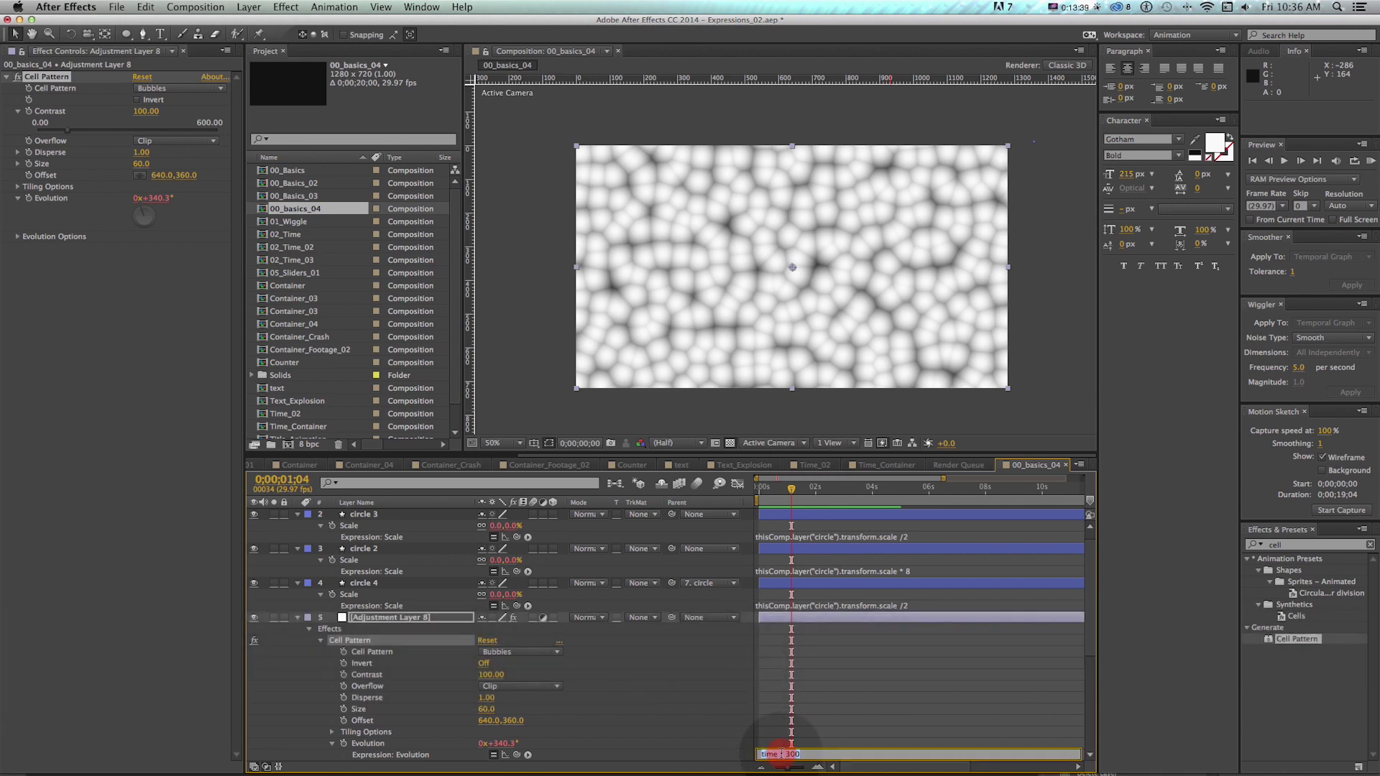
key(shift+Right)
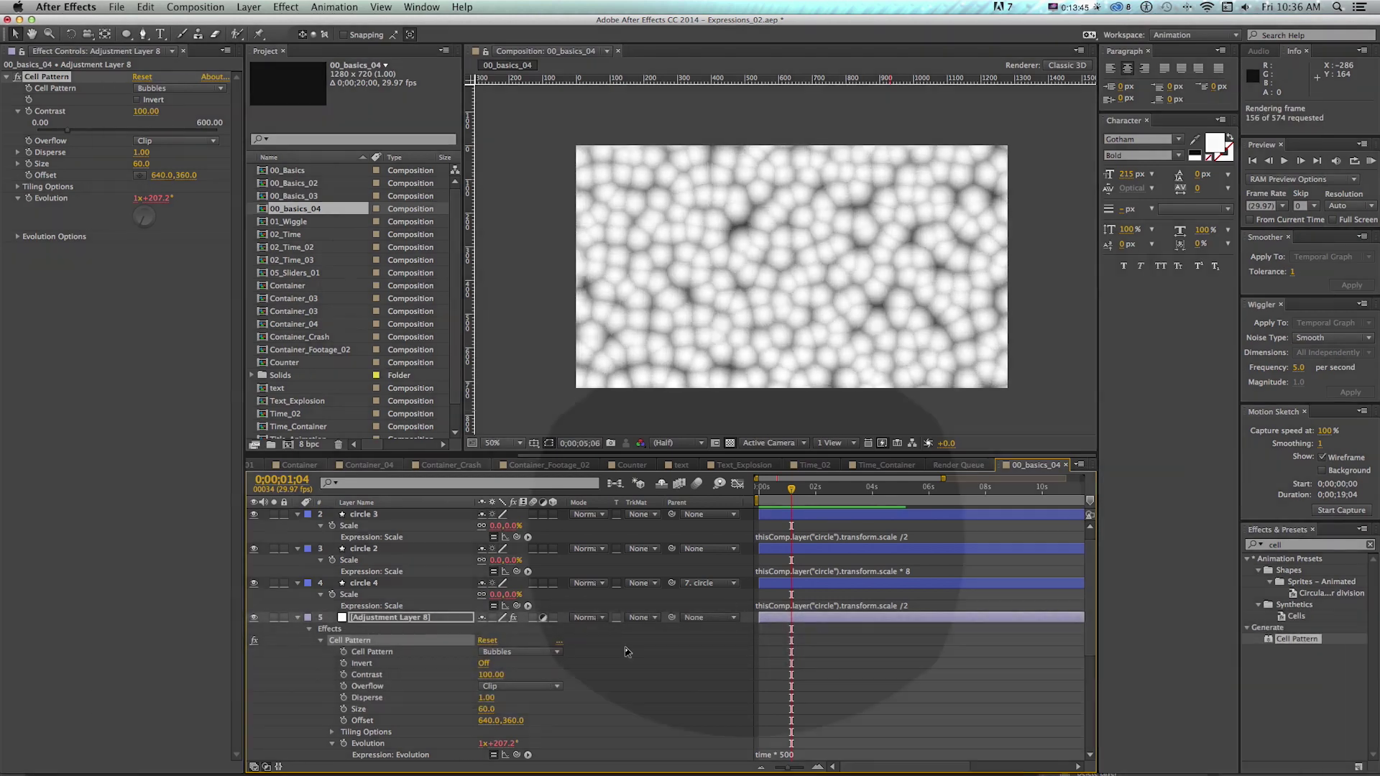
key(space)
Try the Add blending mode on the adjustment layer, settle on Overlay, and preview the composition
click(596, 618)
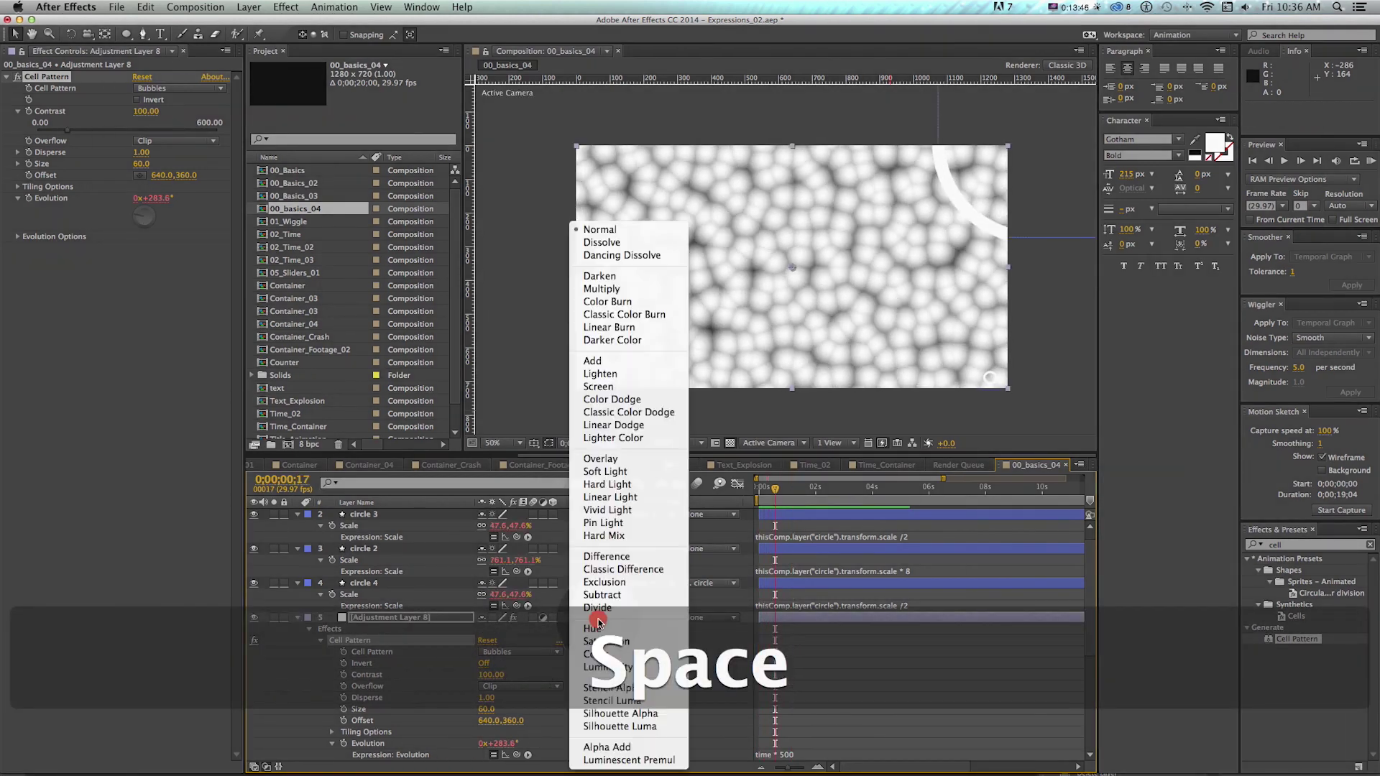
click(595, 361)
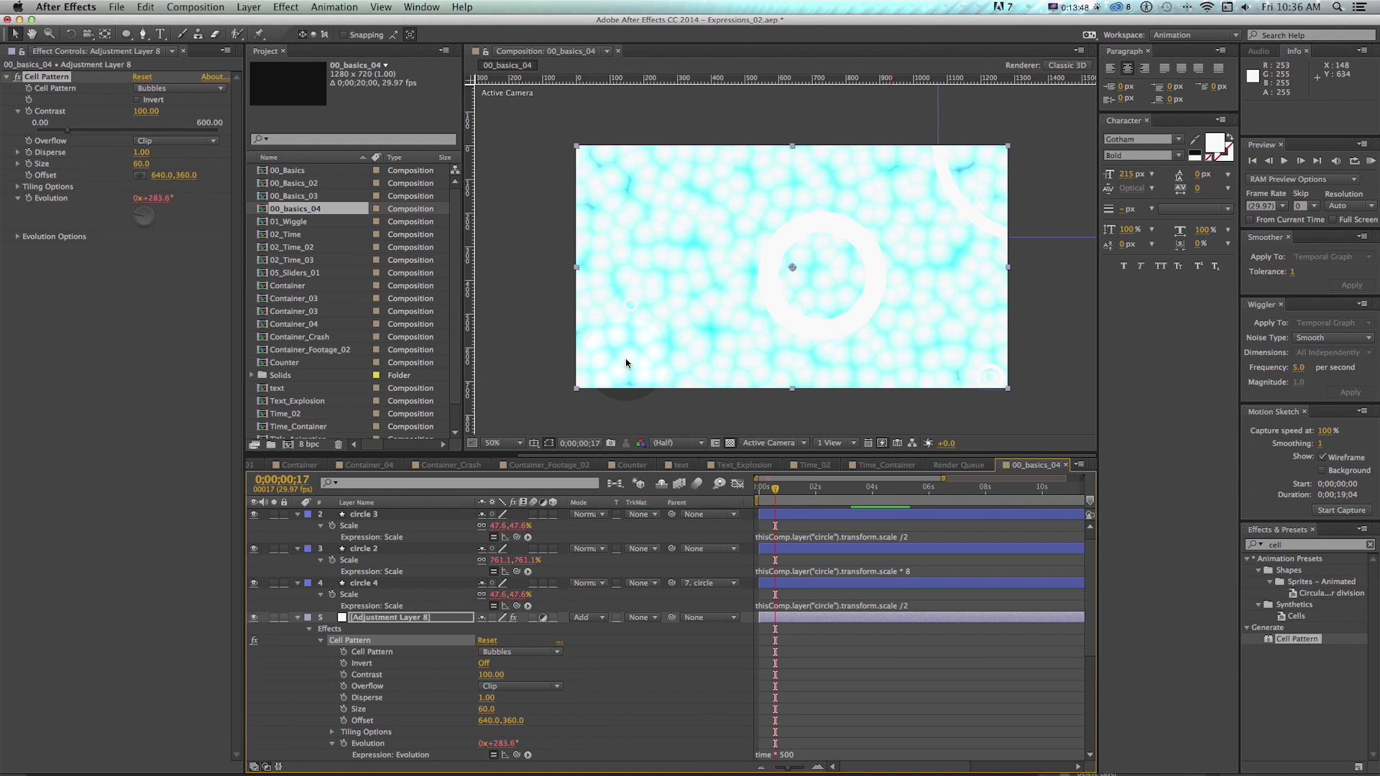
click(597, 617)
click(595, 459)
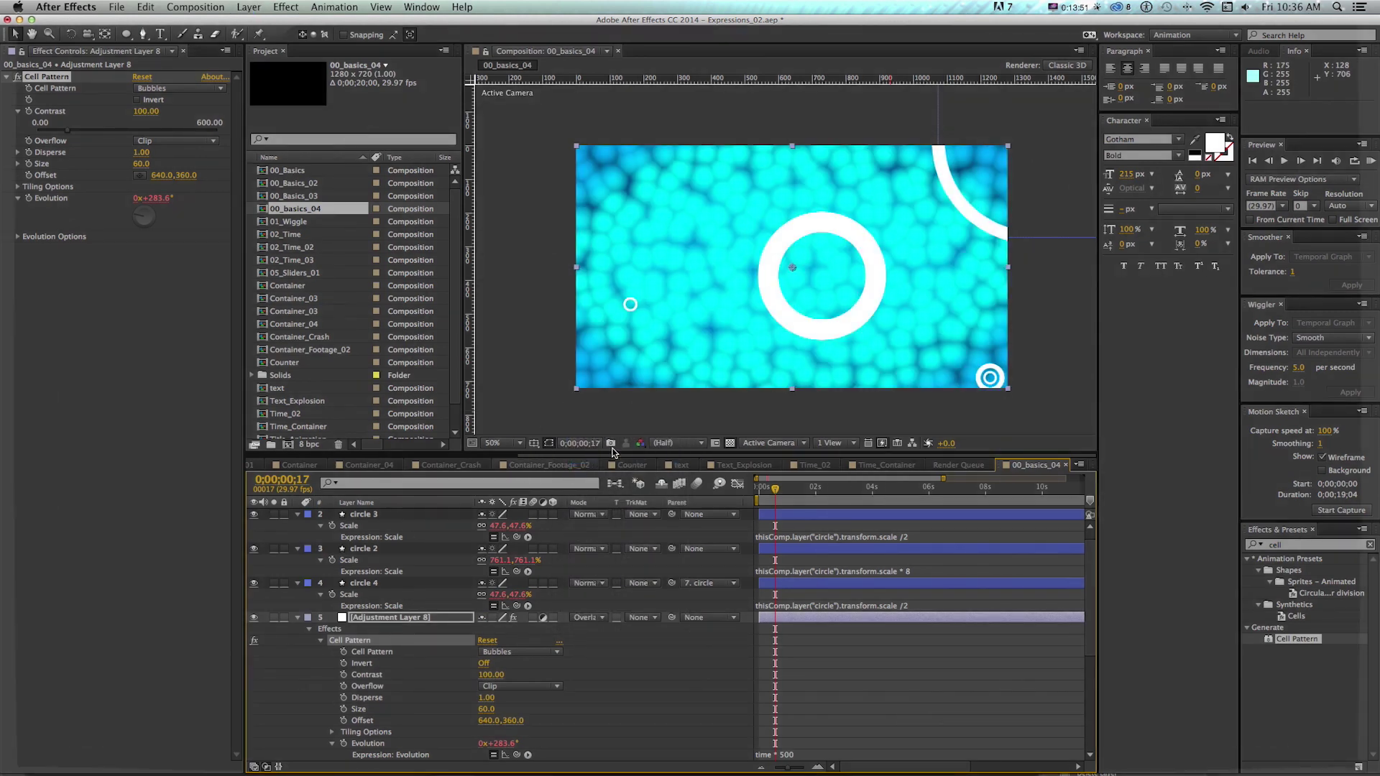
key(KP_0)
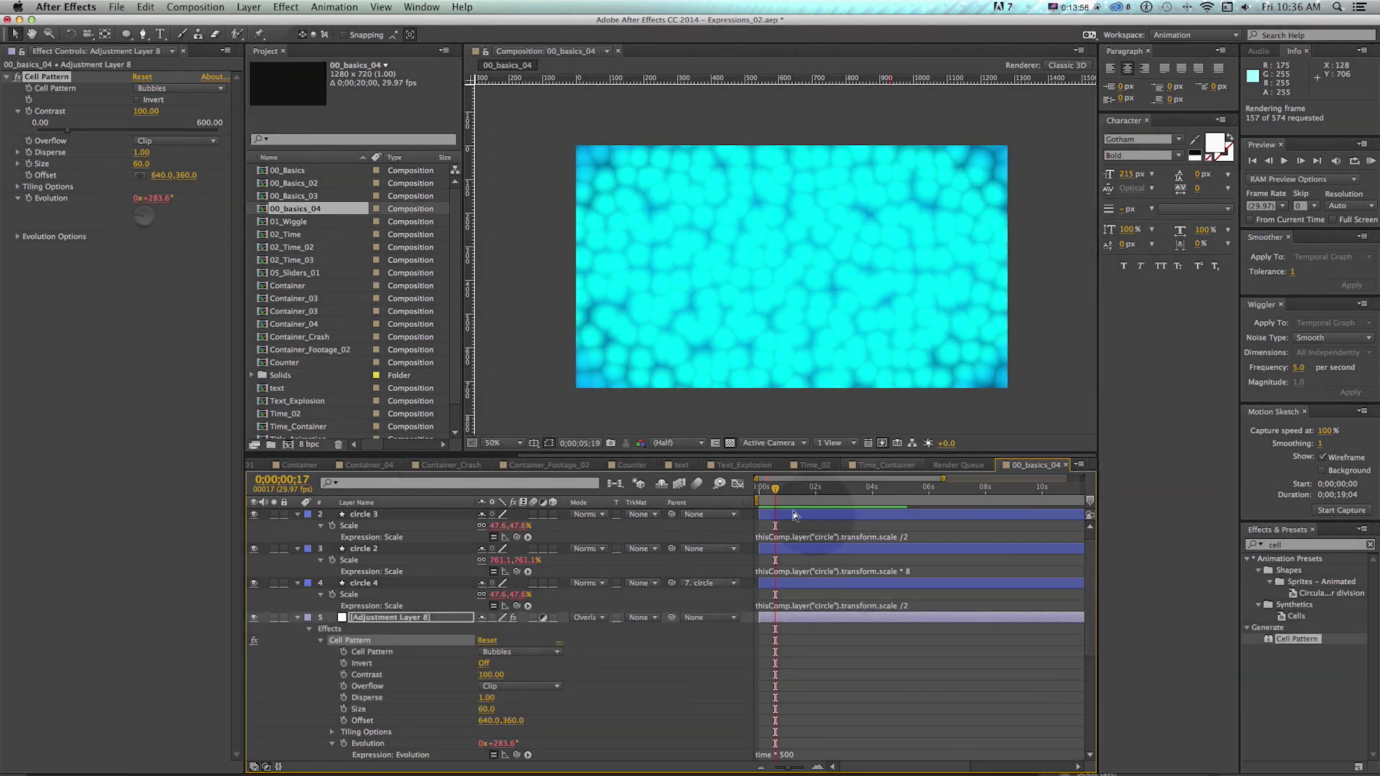
Set the adjustment layer's Opacity to 50% and add the expression wiggle(2,50) to it
key(t)
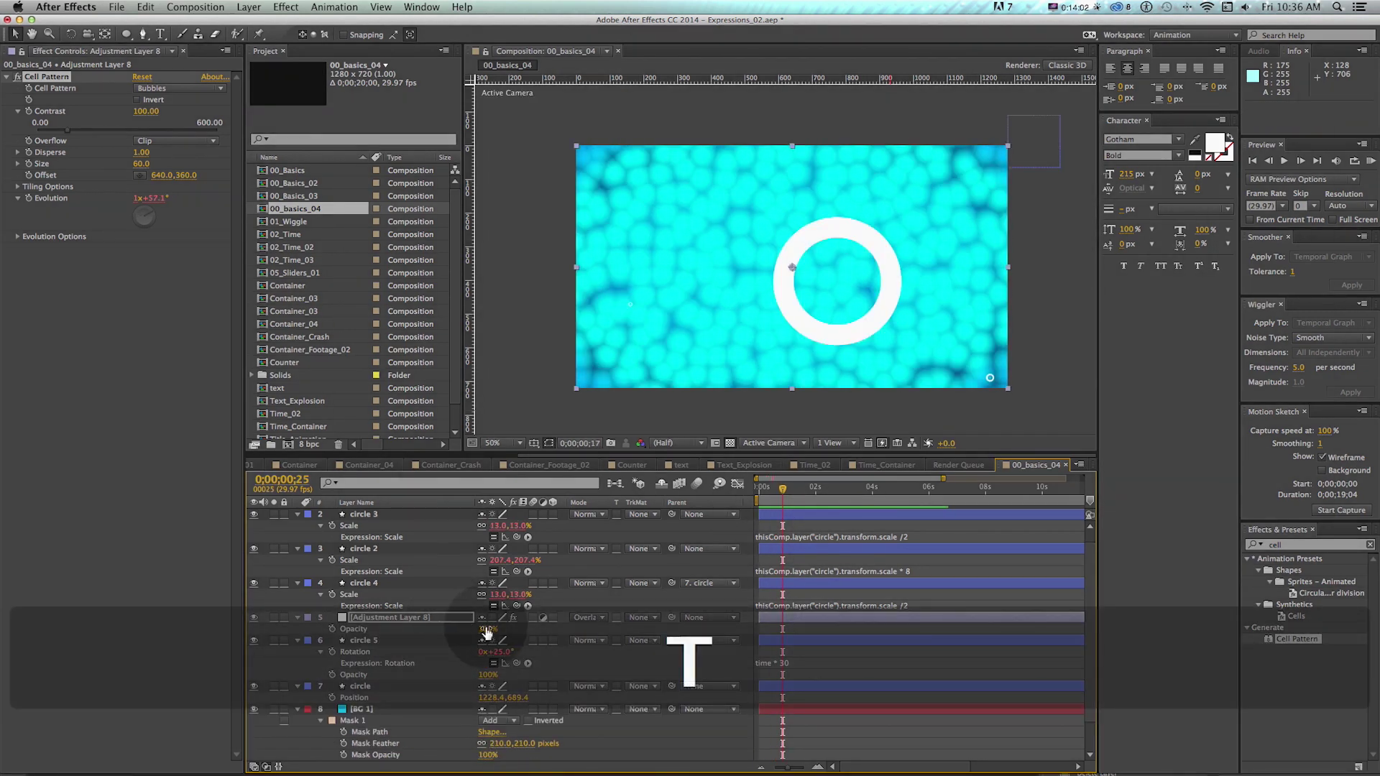
text(50)
key(Return)
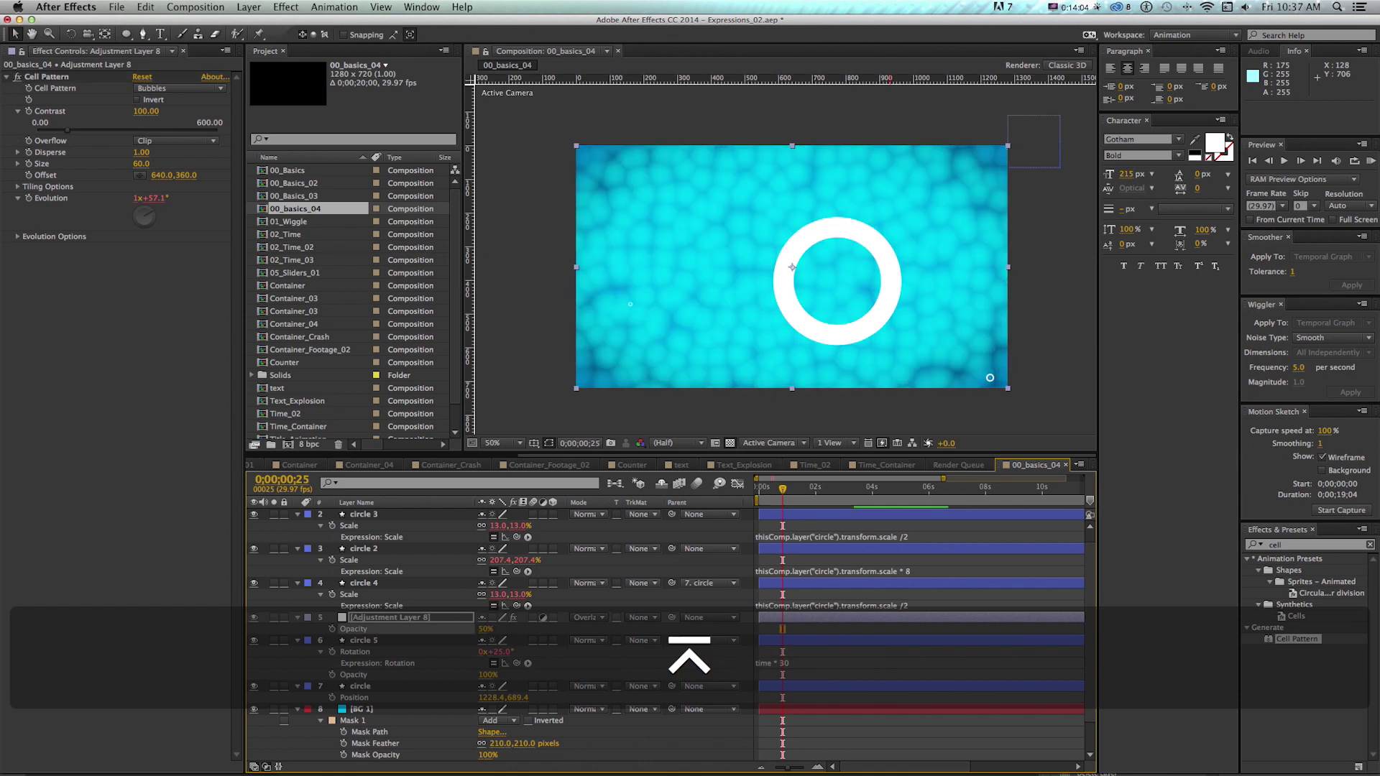
alt+click(332, 629)
text(wiggle(2,50))
Change the adjustment layer's Opacity expression to wiggle(2,25) and set its base Opacity to 75%
click(799, 640)
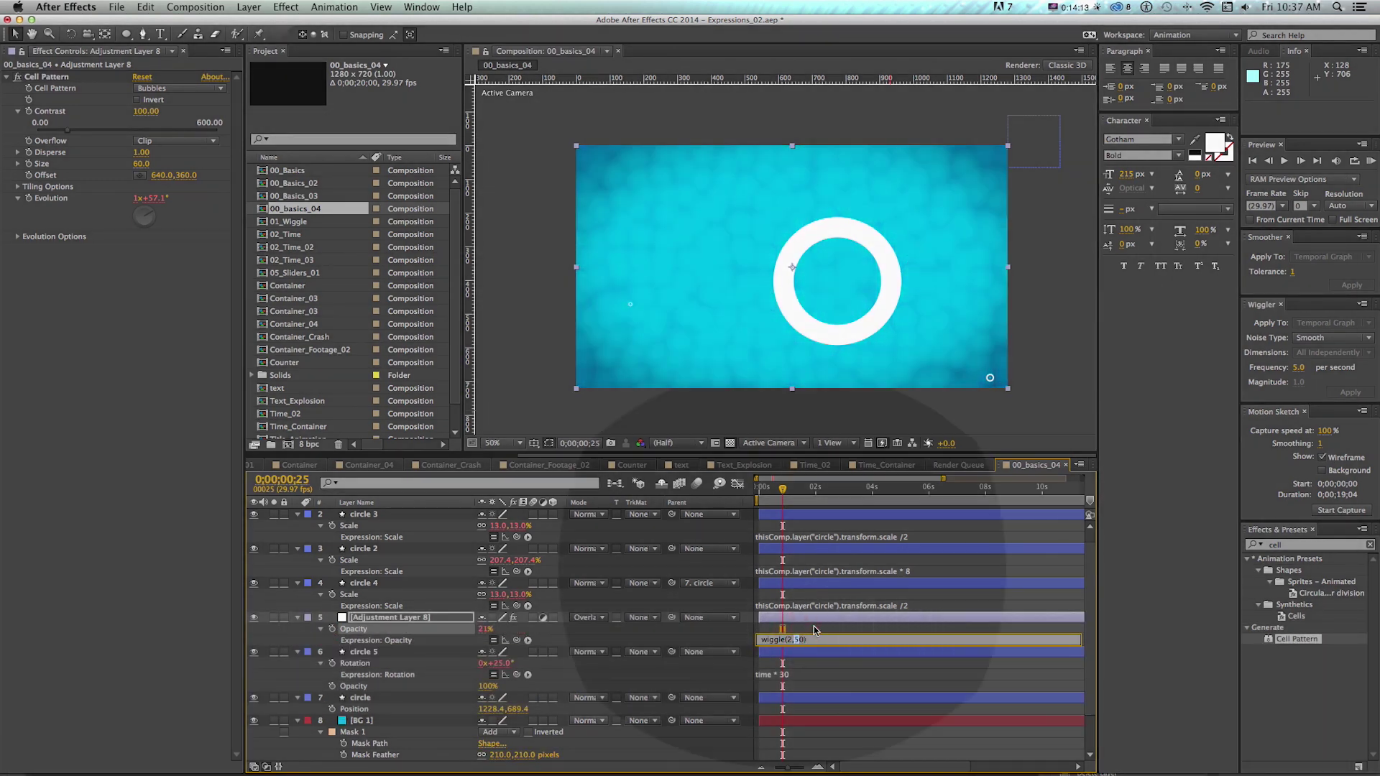
key(shift+Left)
text(25)
key(KP_Enter)
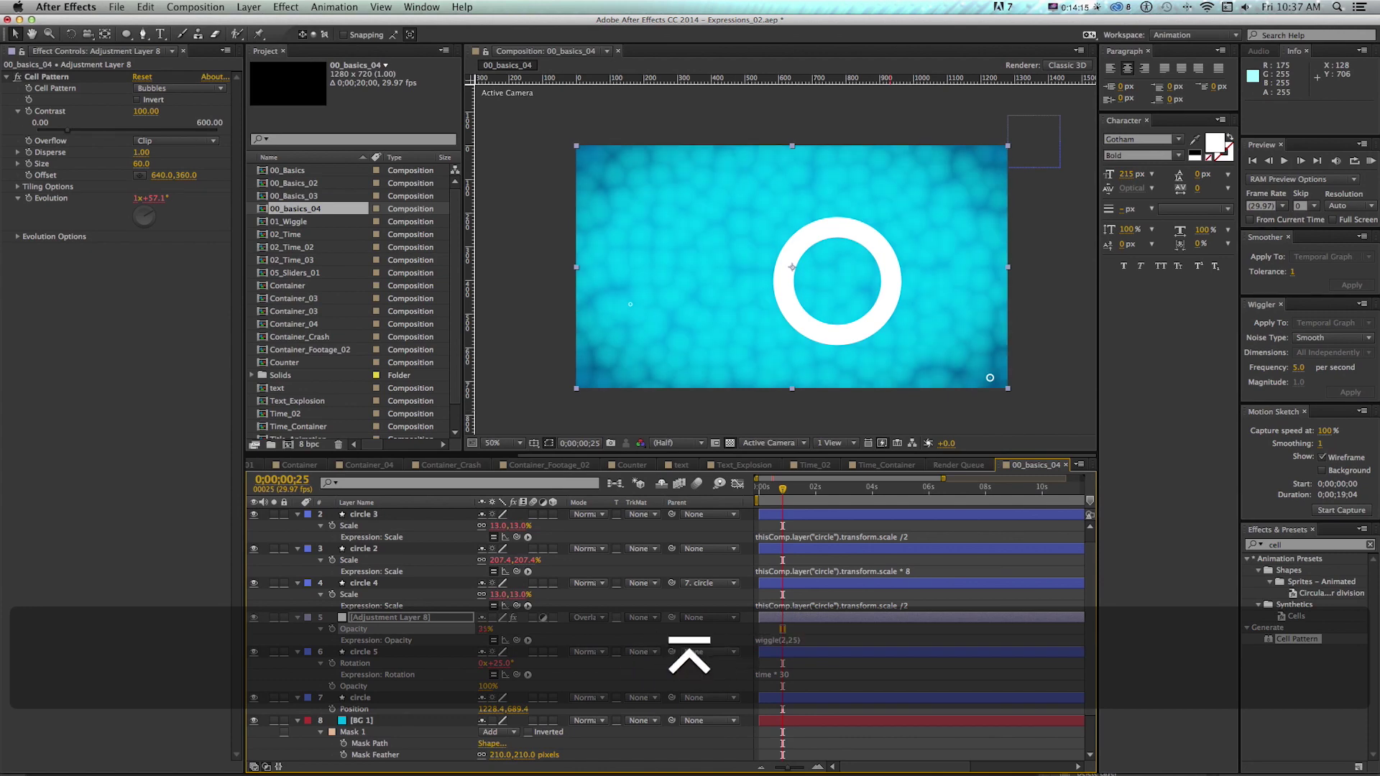
text(75)
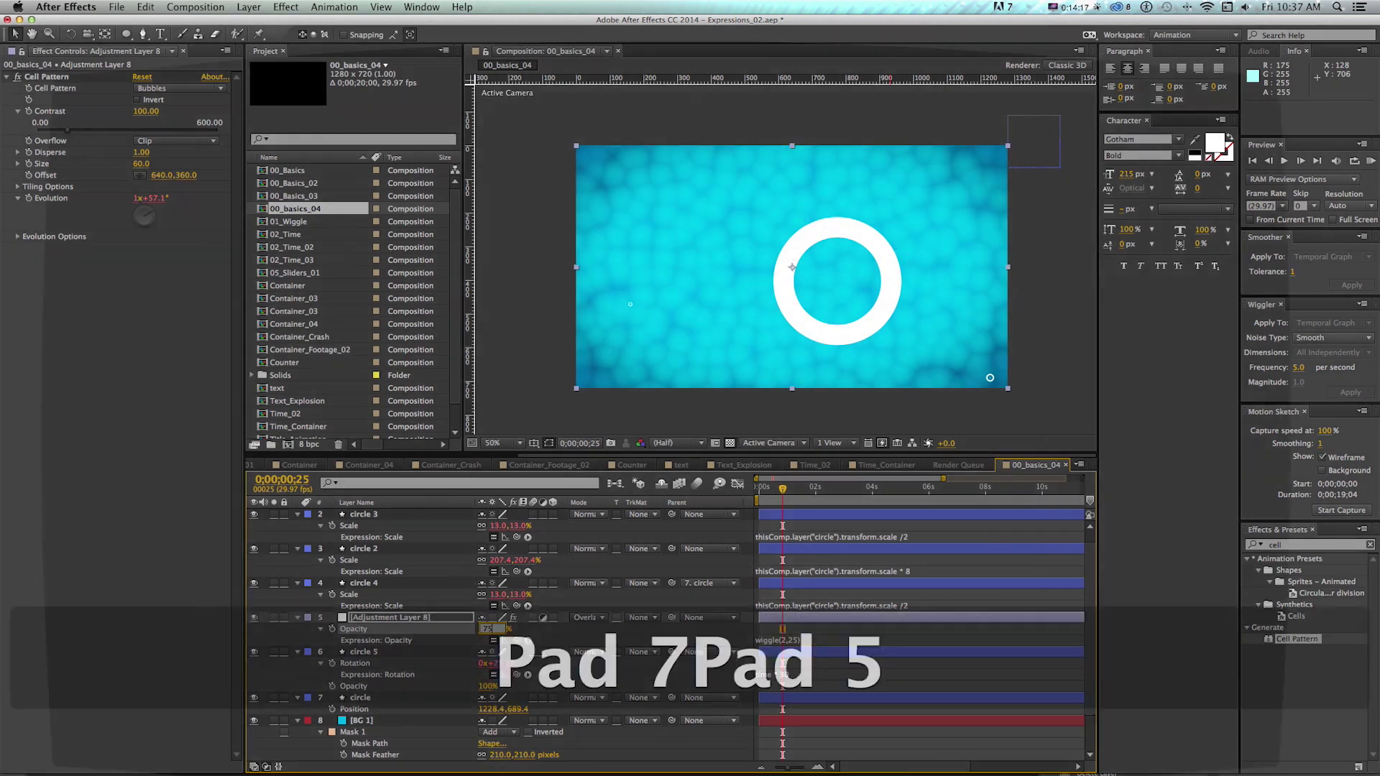
key(KP_Enter)
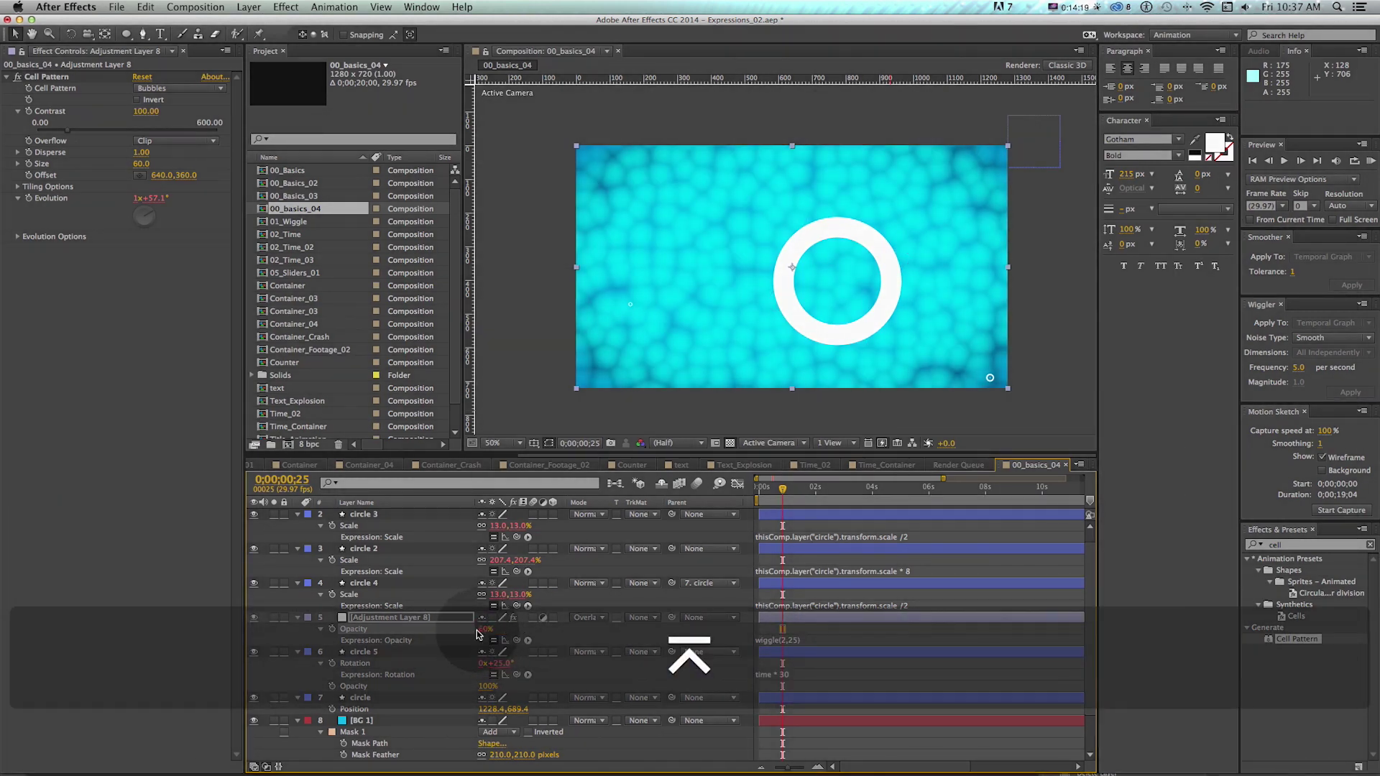
Preview the adjustment layer's opacity wiggle with the circles, and return to the first frame of the composition
key(KP_0)
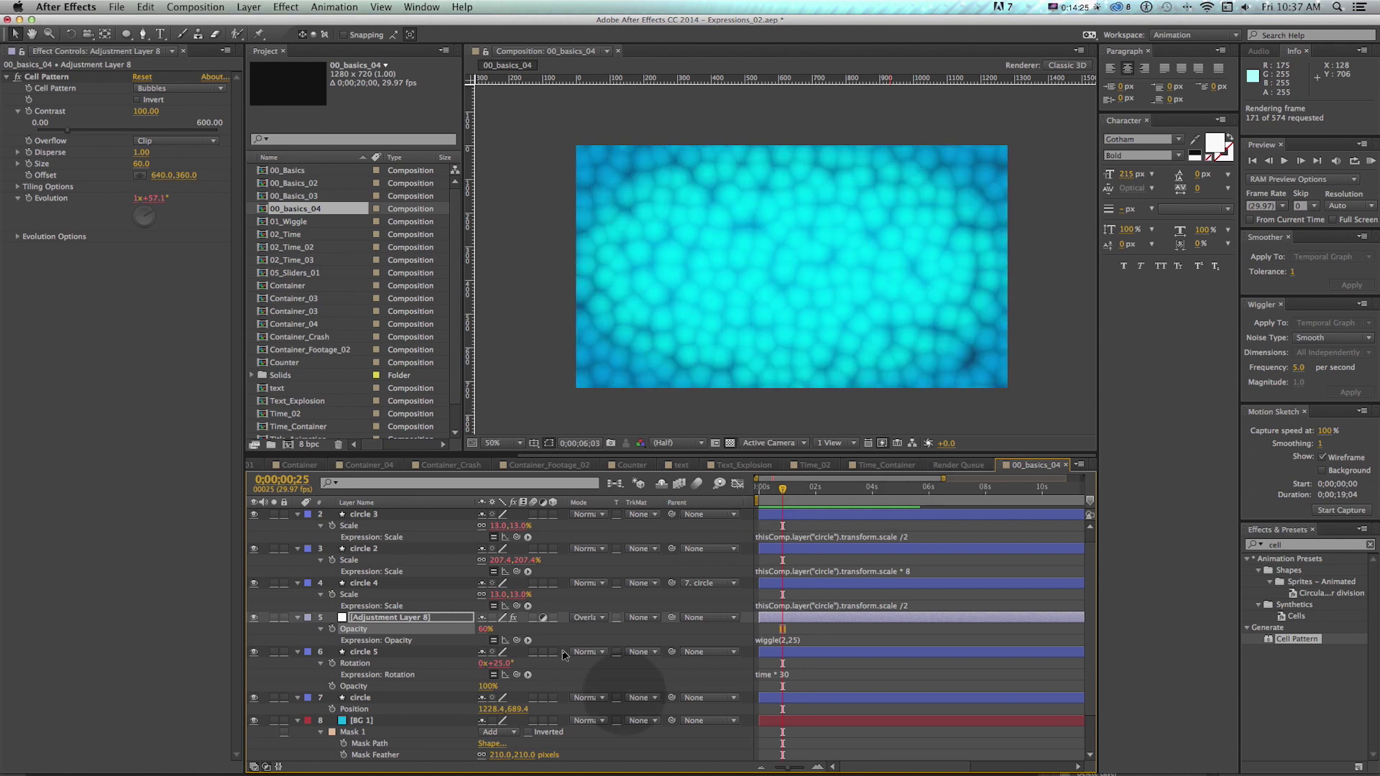
key(space)
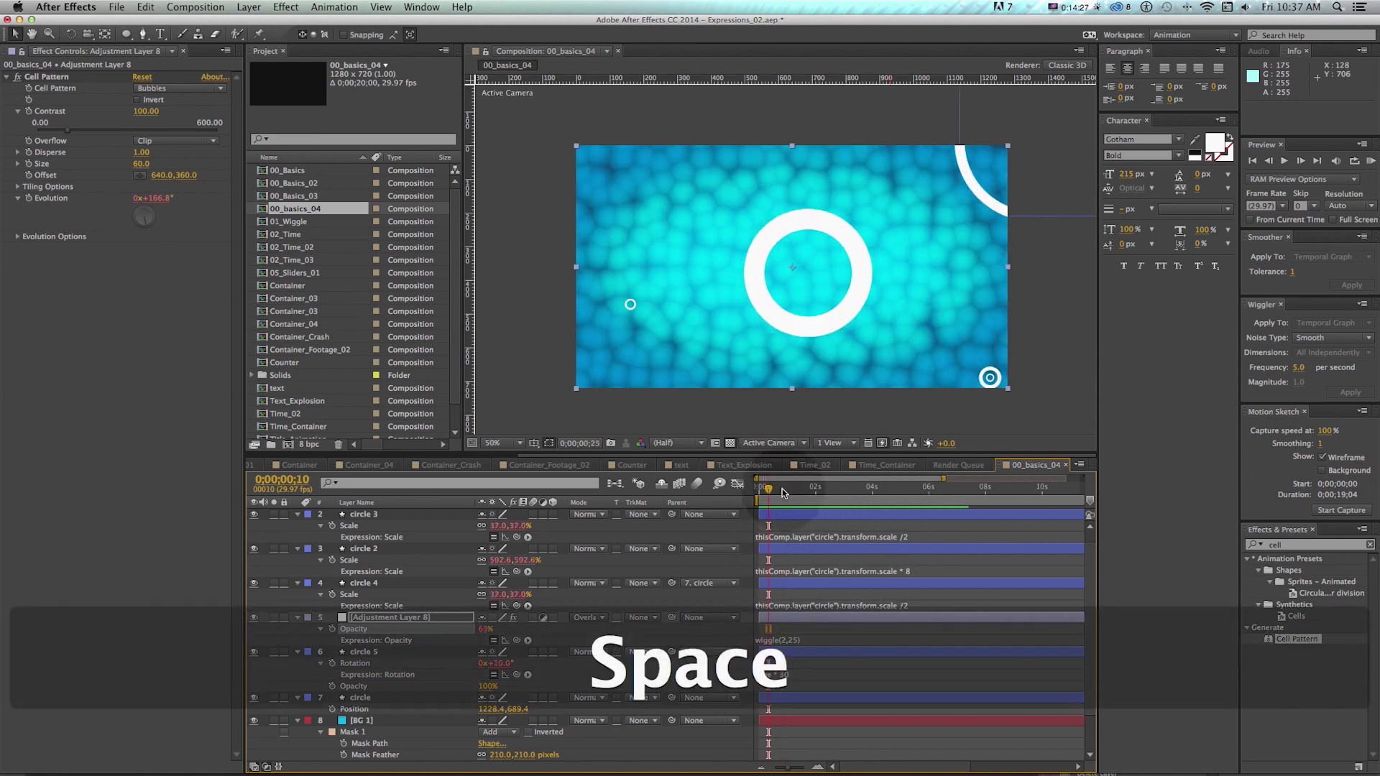
drag(782, 492, 745, 491)
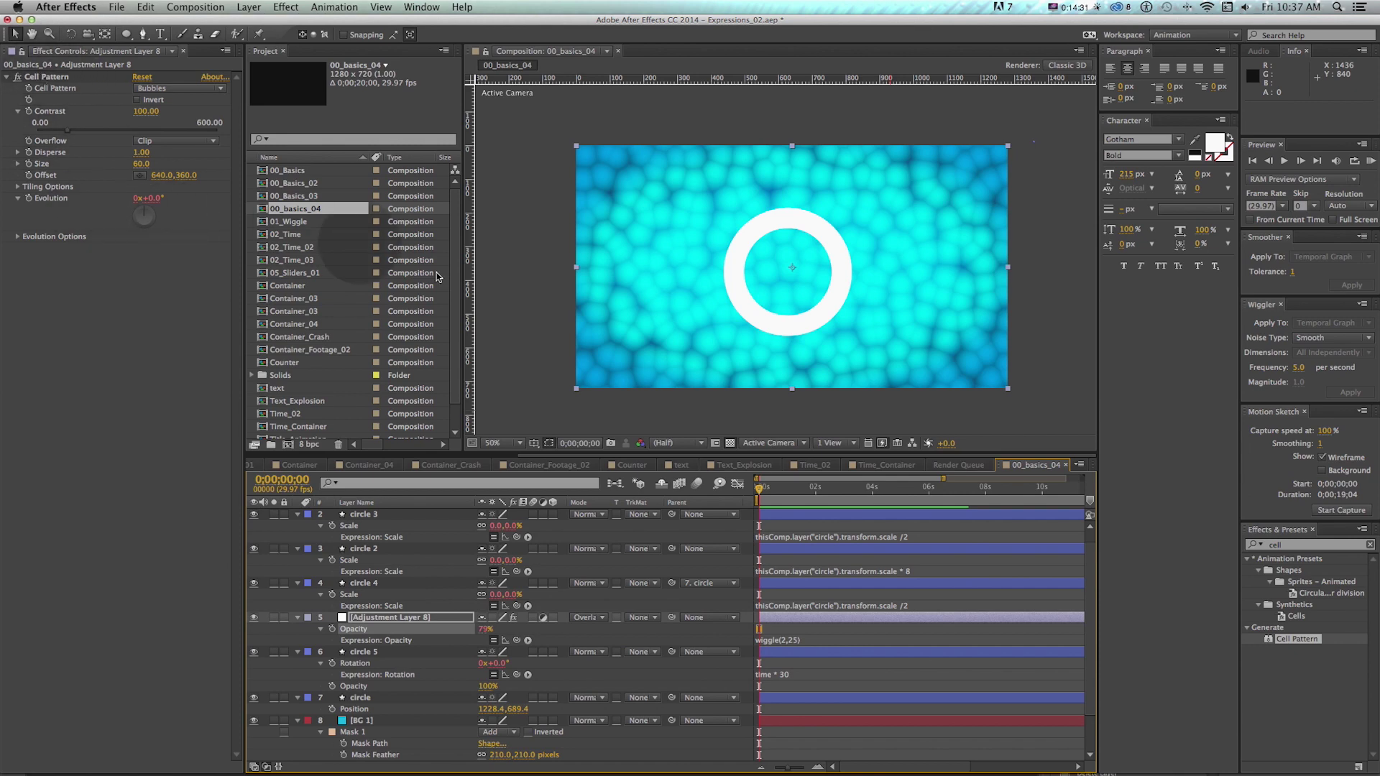
Find the Hue/Saturation effect, add a new adjustment layer above the MOTION layer, and apply the effect to it
click(1238, 546)
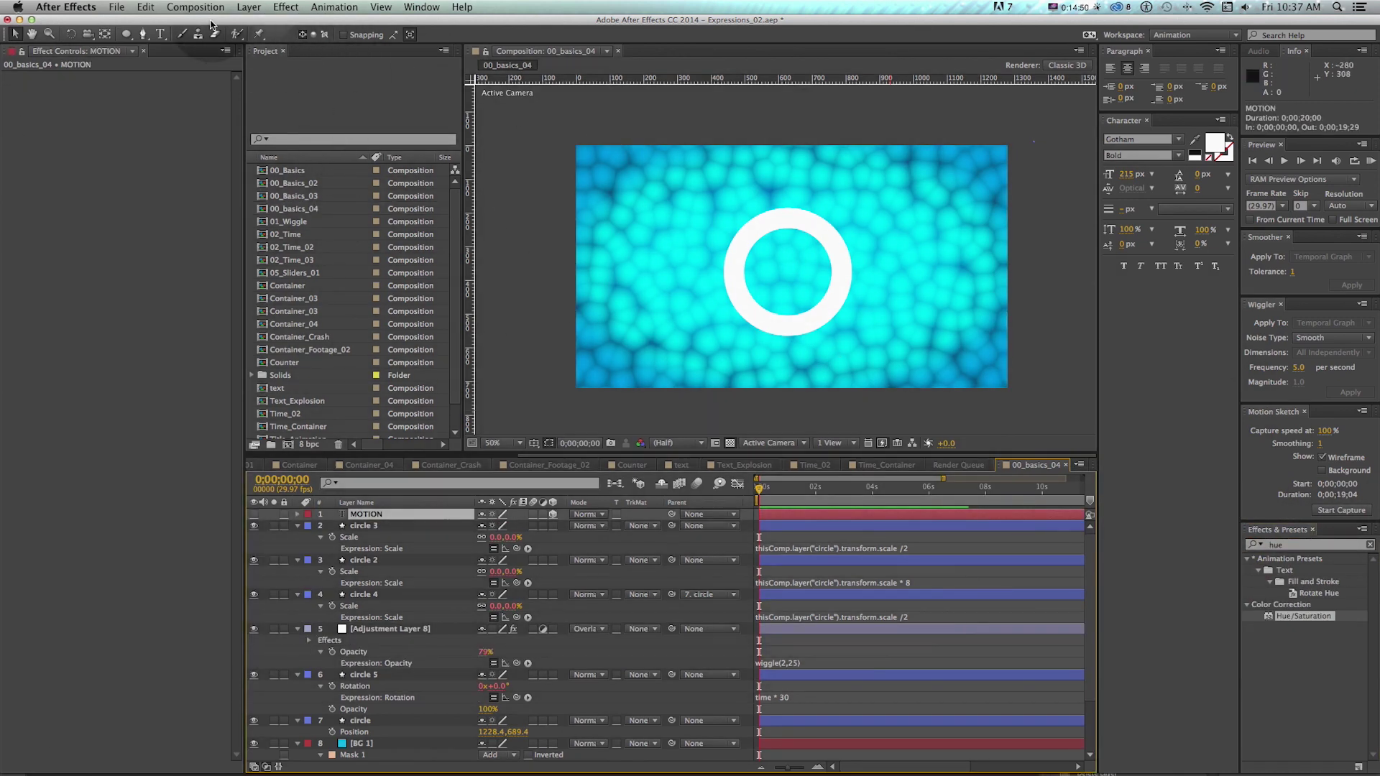
click(248, 7)
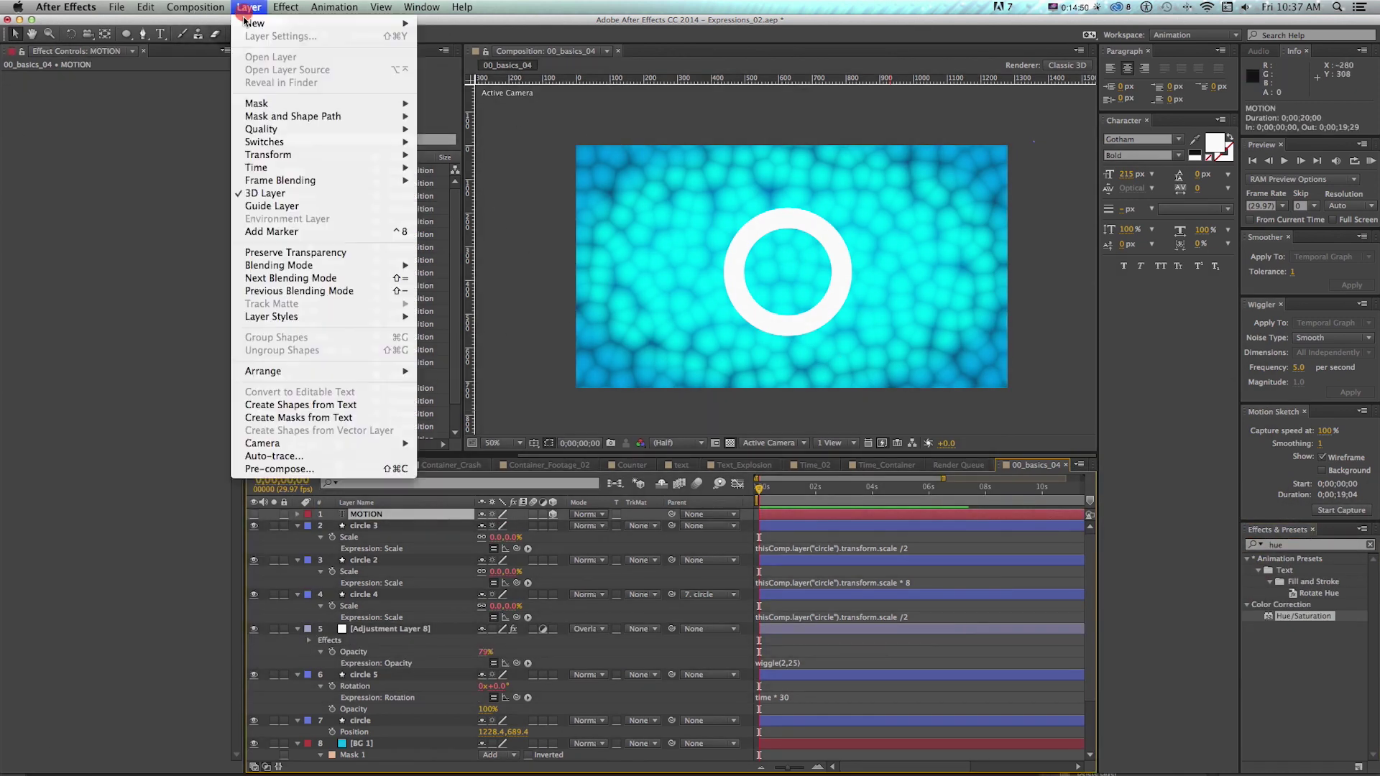
mouse_move(254, 23)
click(486, 32)
click(472, 105)
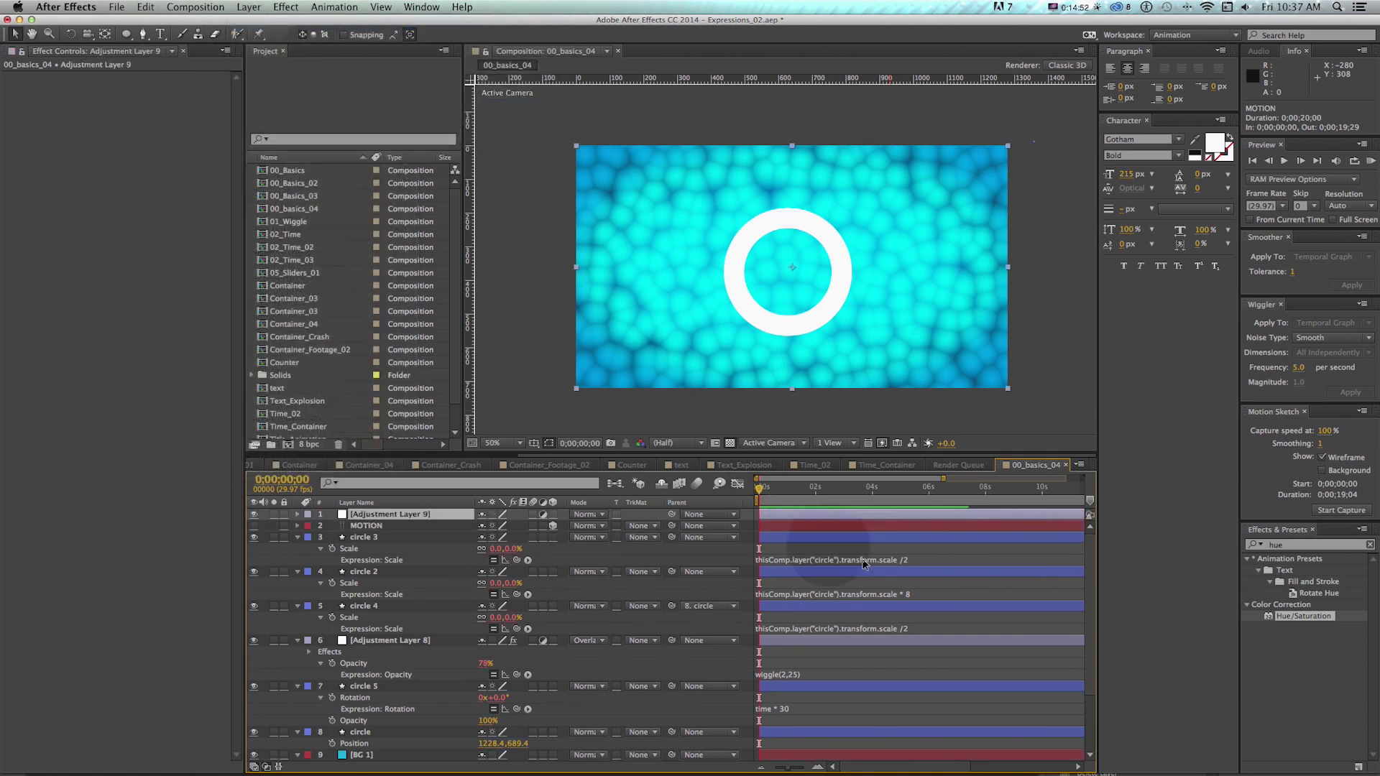
drag(1268, 618, 360, 514)
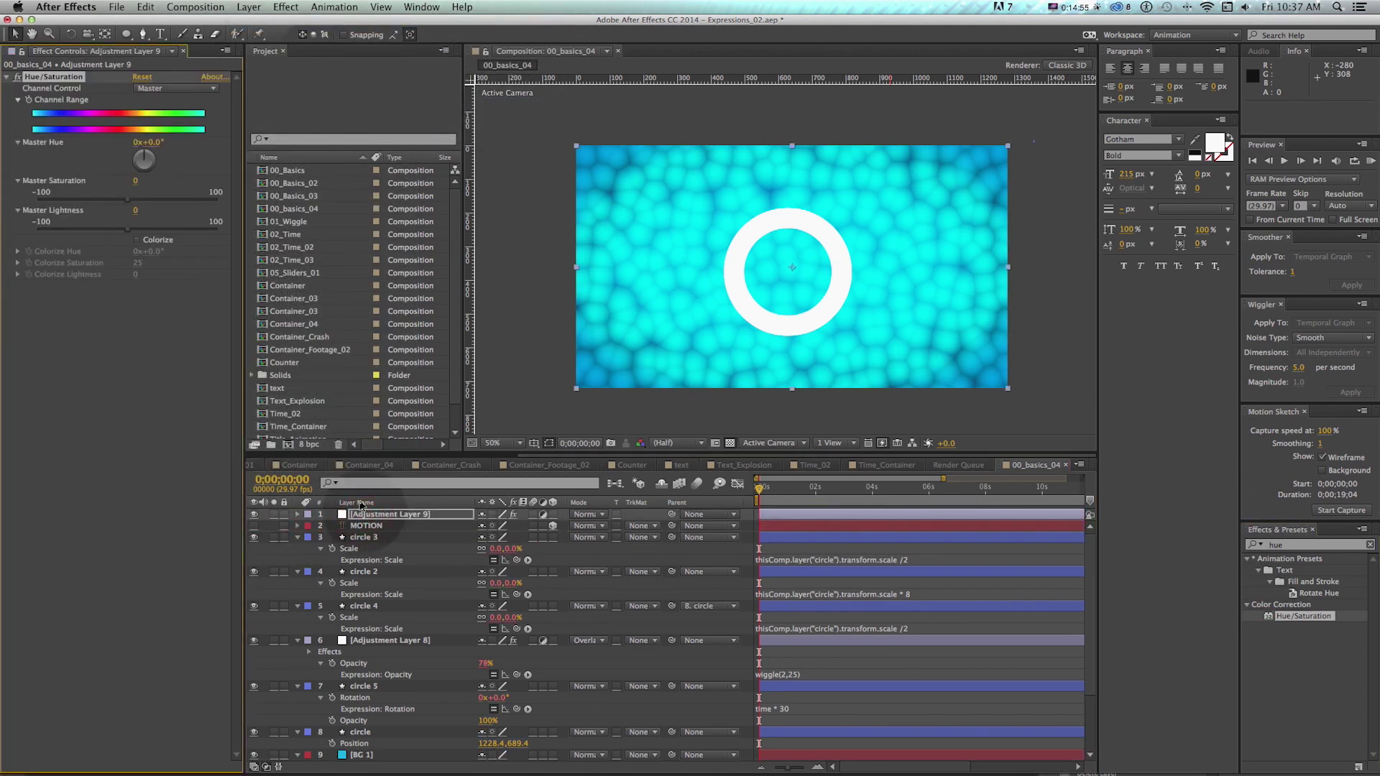
Enable Colorize with a Colorize Saturation of 83, and try shifting the Colorize Hue before undoing that hue change
click(137, 241)
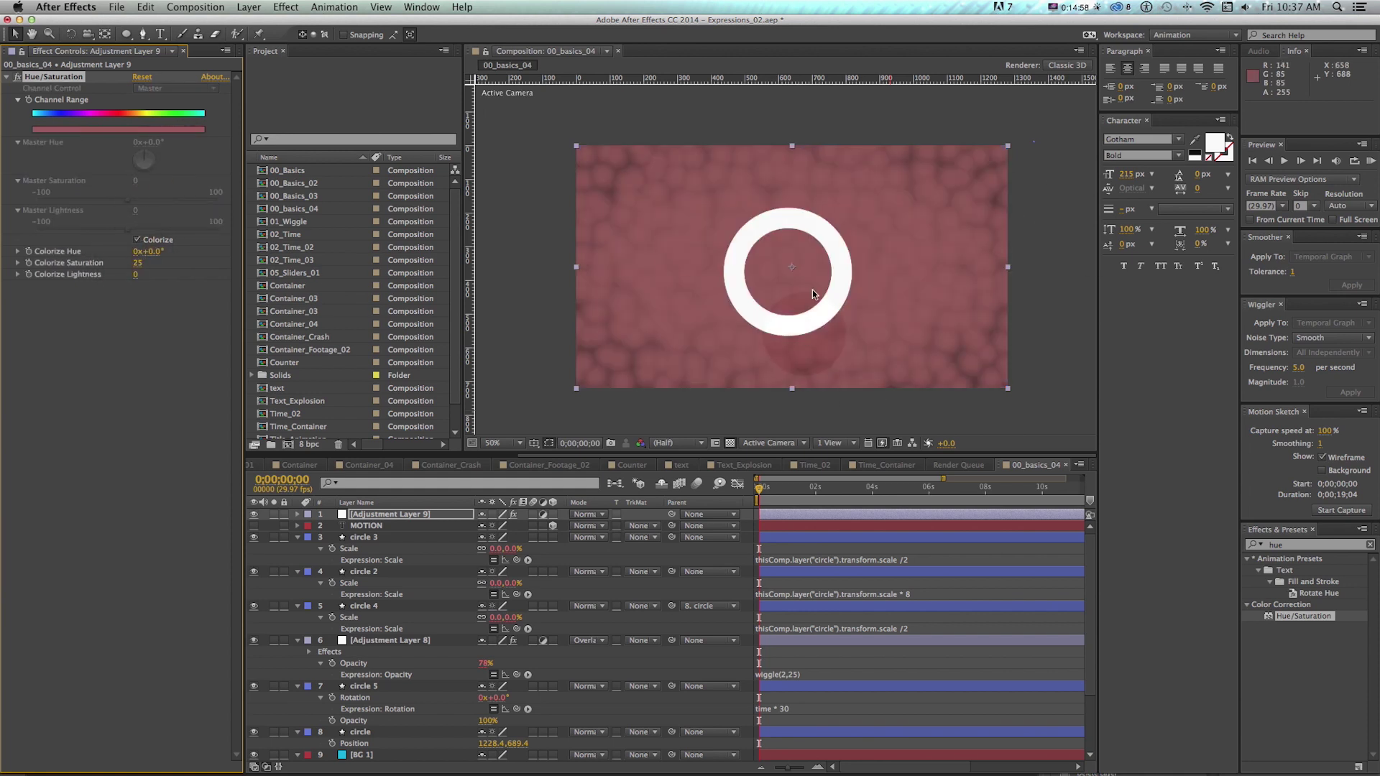
drag(160, 263, 184, 263)
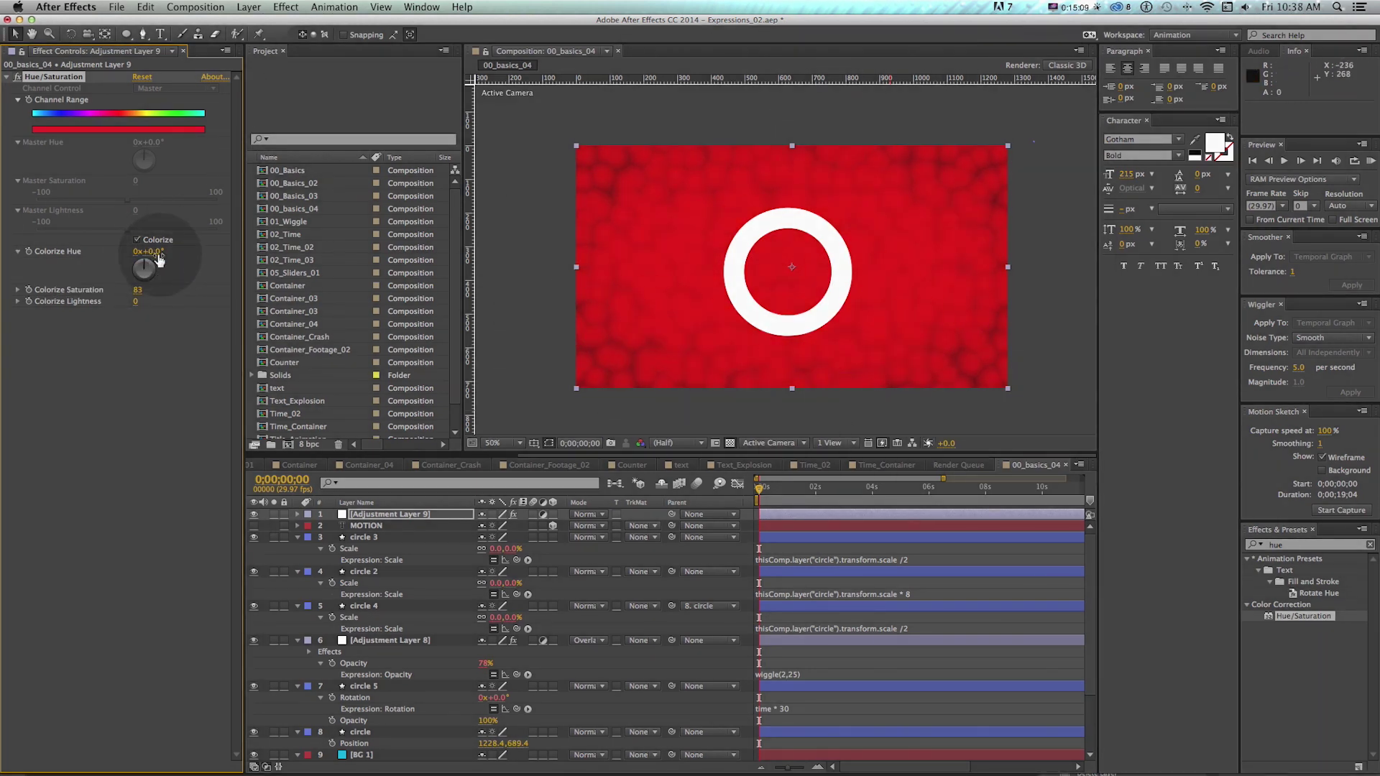
drag(149, 250, 308, 252)
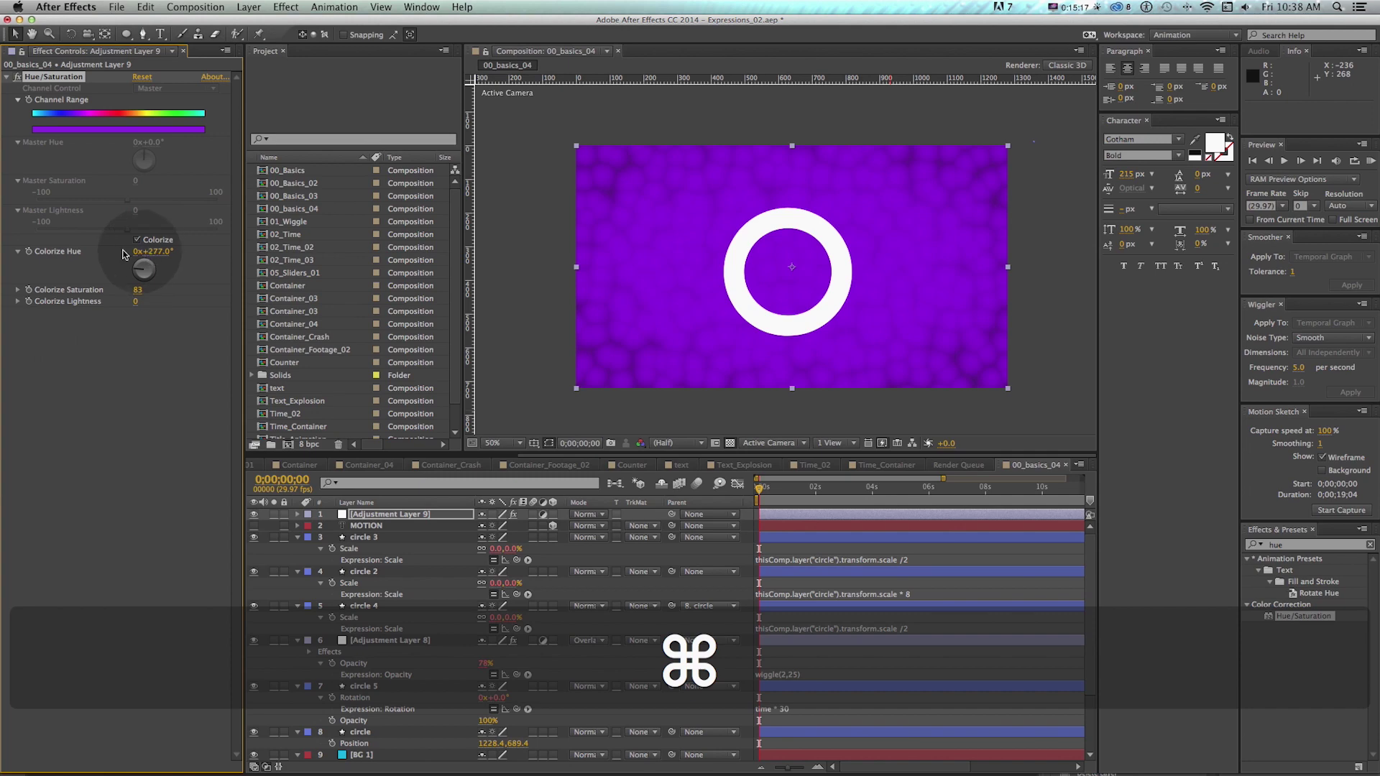
key(super+z)
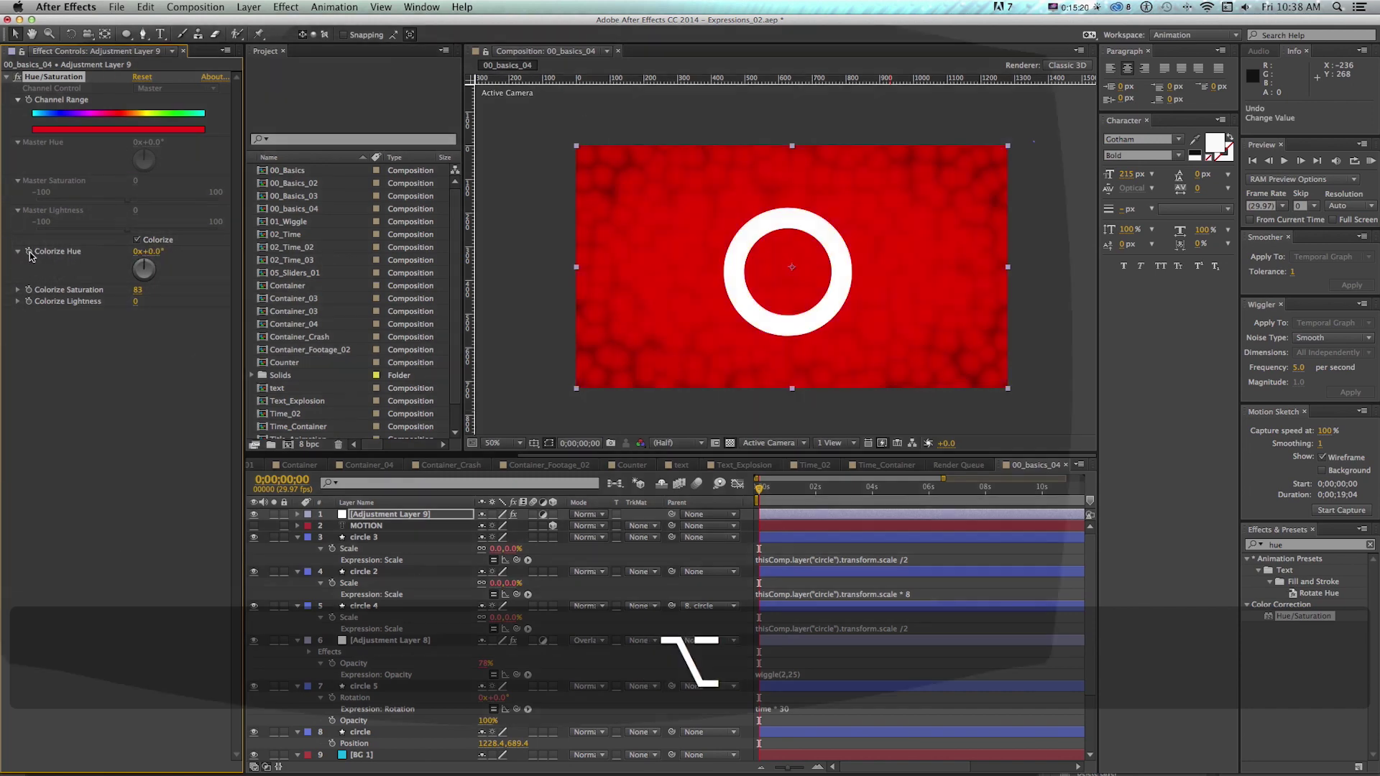
Add the expression time * 30 to the Hue/Saturation effect's Colorize Hue and preview the color cycling
alt+click(28, 251)
text(time *)
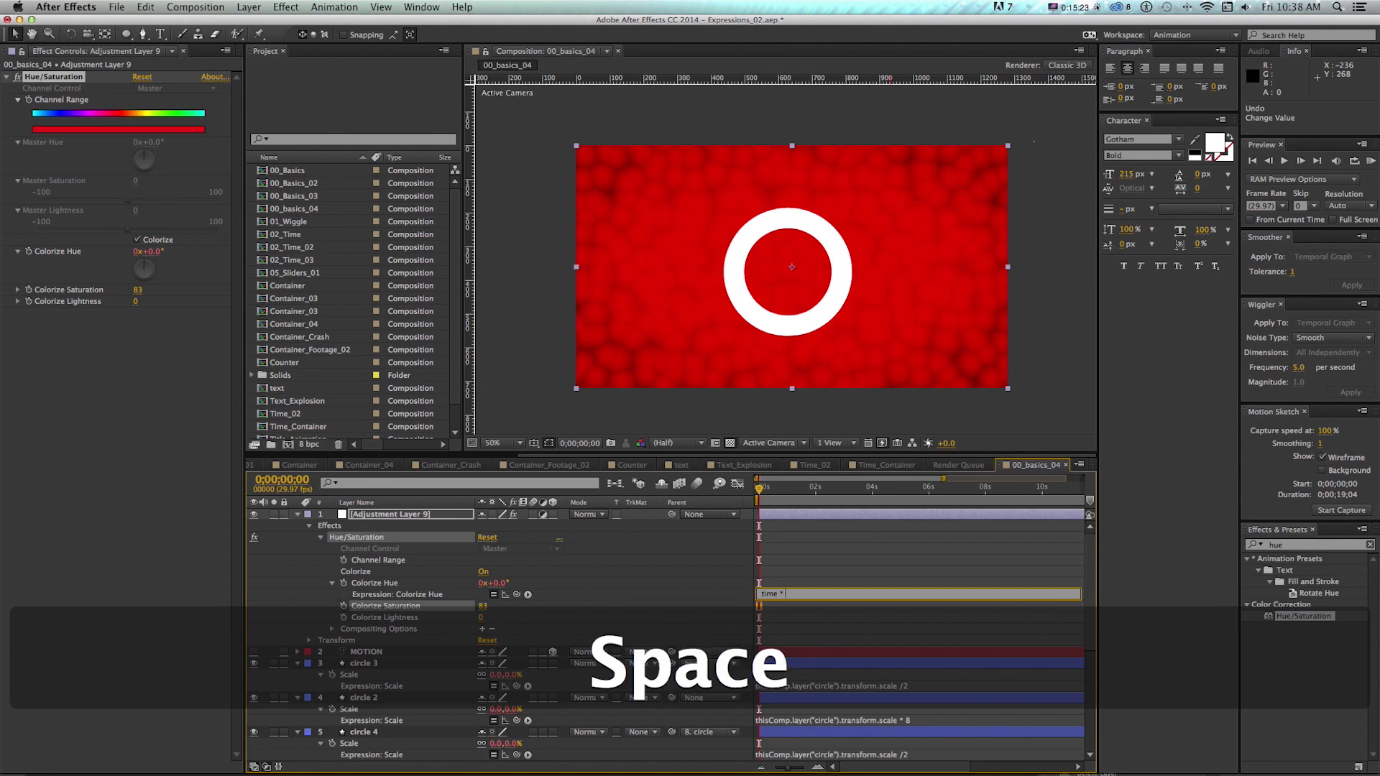
text( 30)
key(KP_Enter)
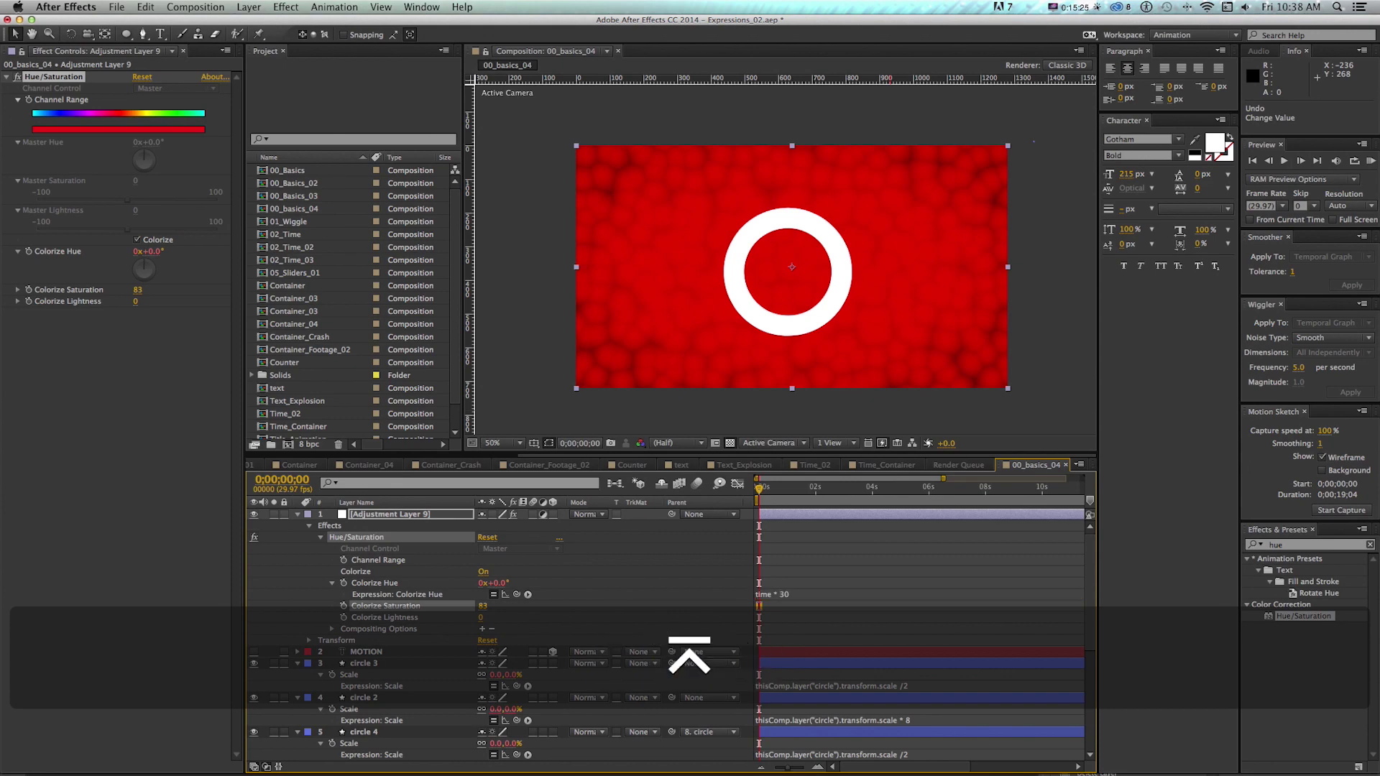
key(KP_0)
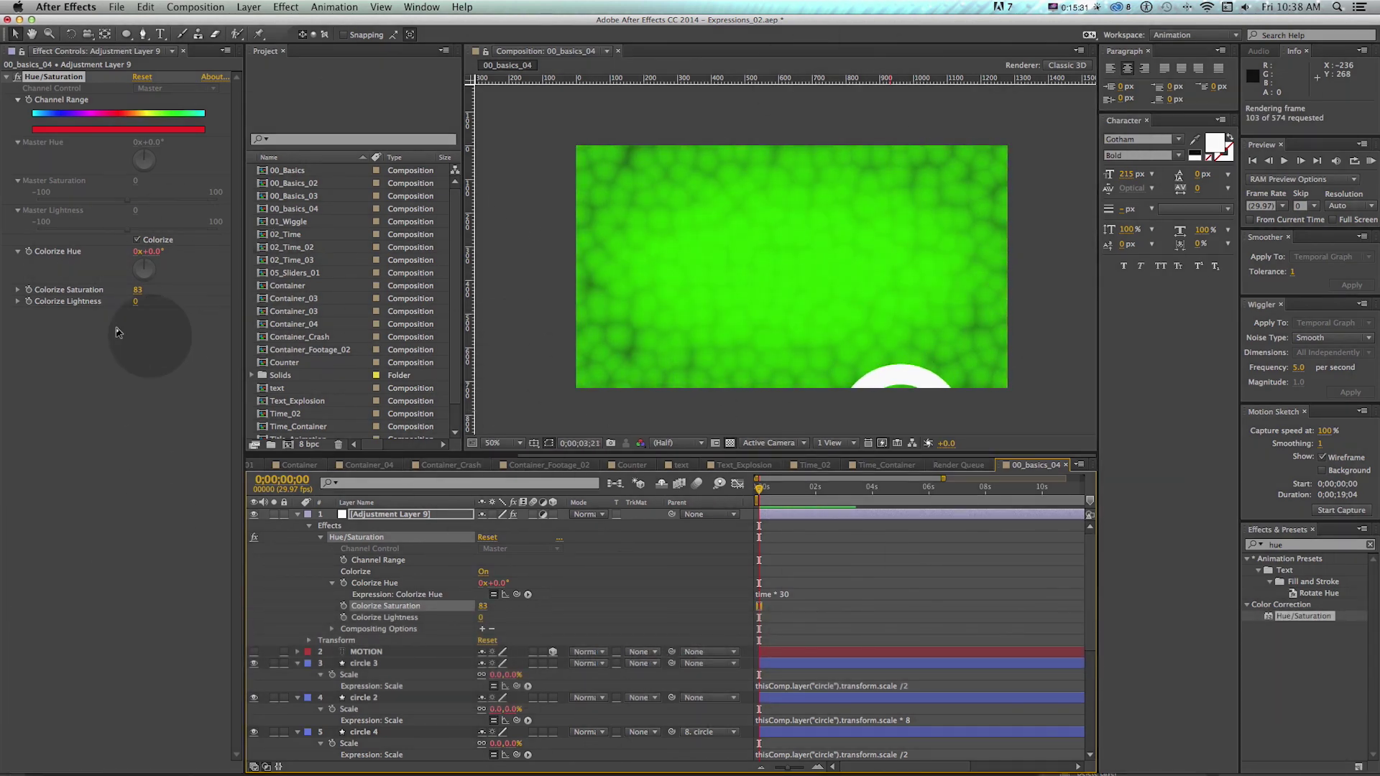
Undo the last value change on the new adjustment layer and scrub forward through the timeline to check the hue animation
key(super+z)
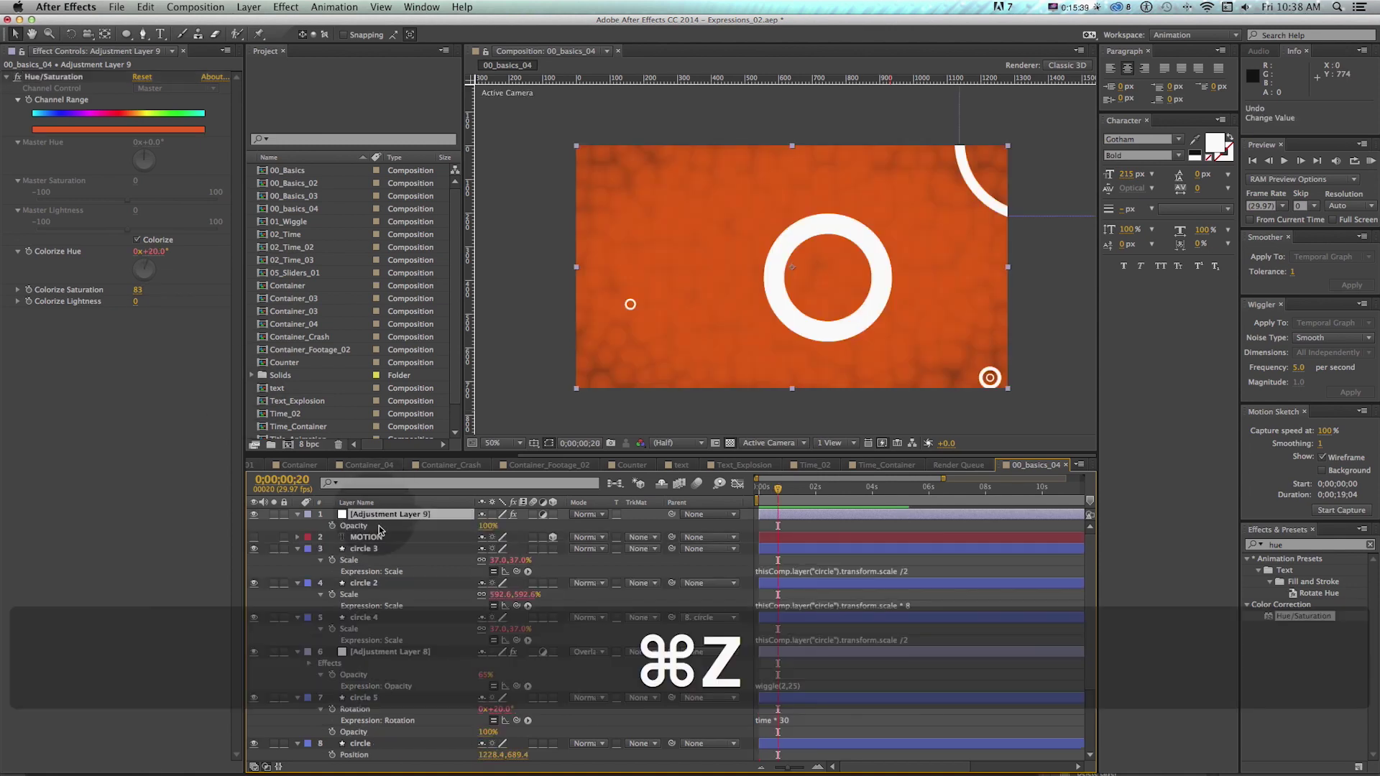
drag(780, 490, 860, 492)
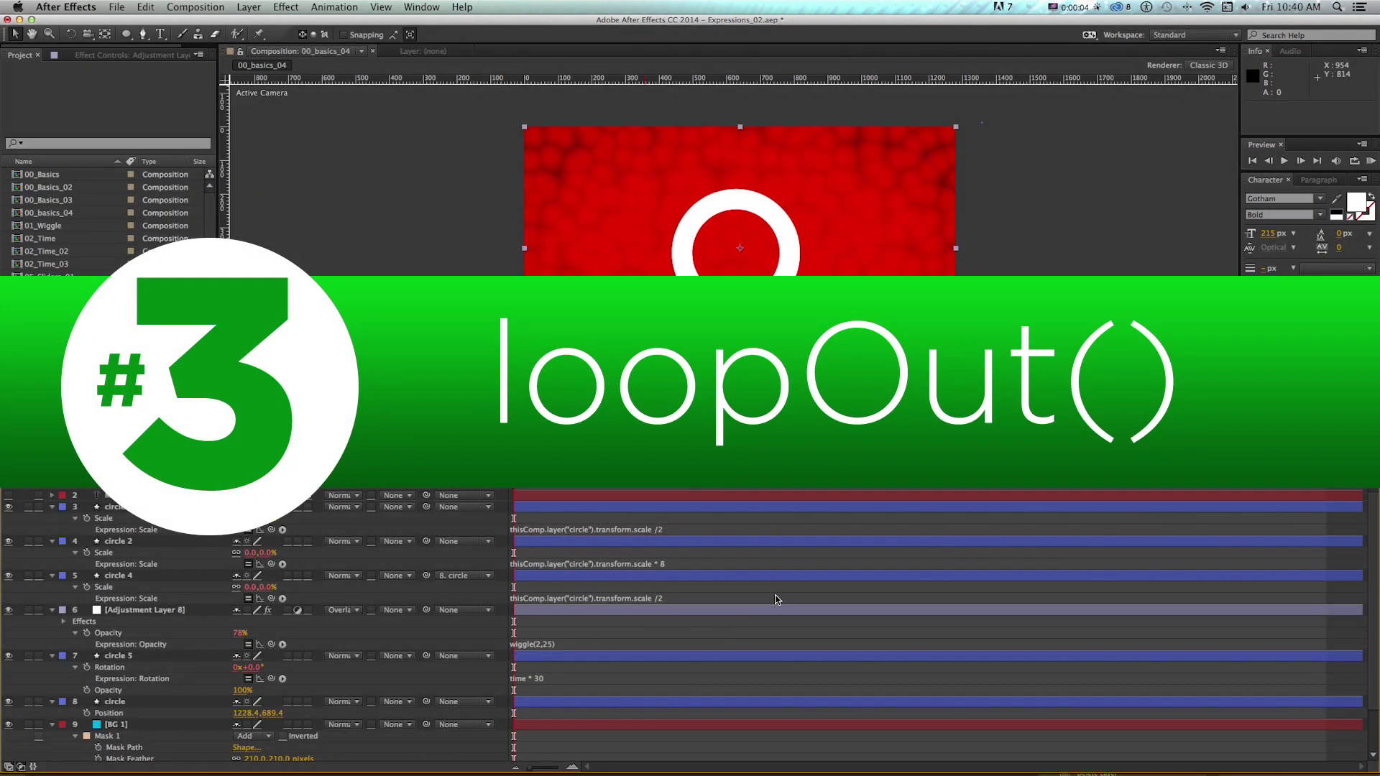
Make the MOTION text layer visible and select the circle 5 layer
click(8, 496)
click(48, 660)
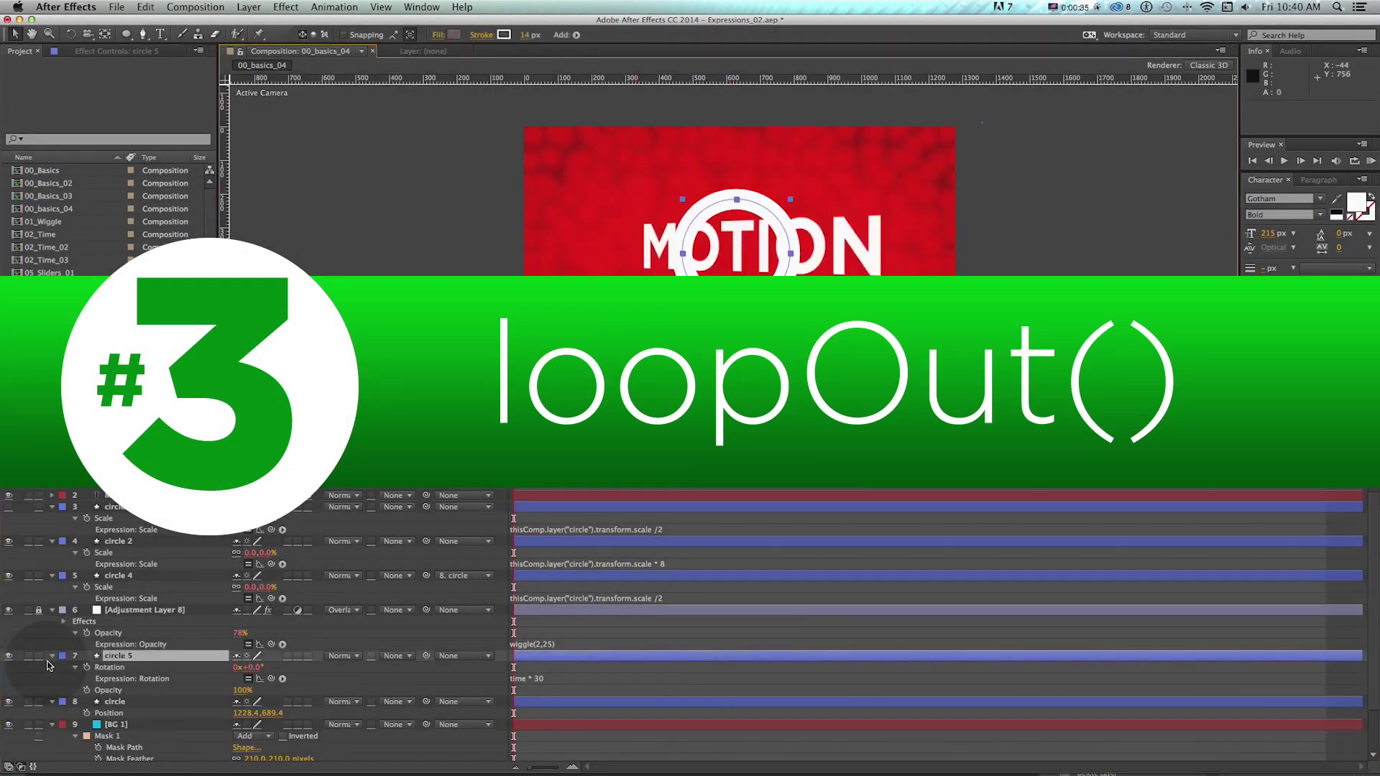
Hide the circle 5 layer and move the current time to 0;00;00;20
click(8, 655)
scroll(48, 659, down, 2)
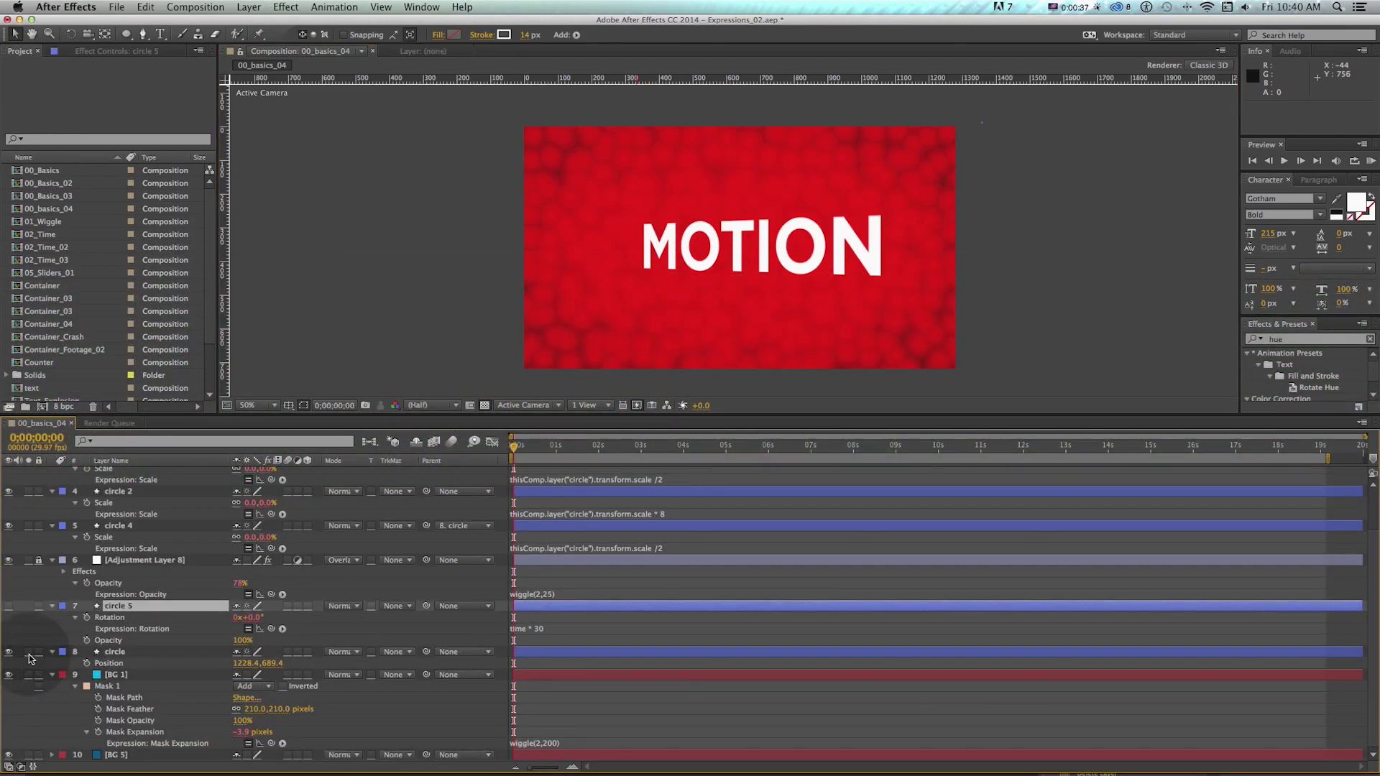
click(535, 453)
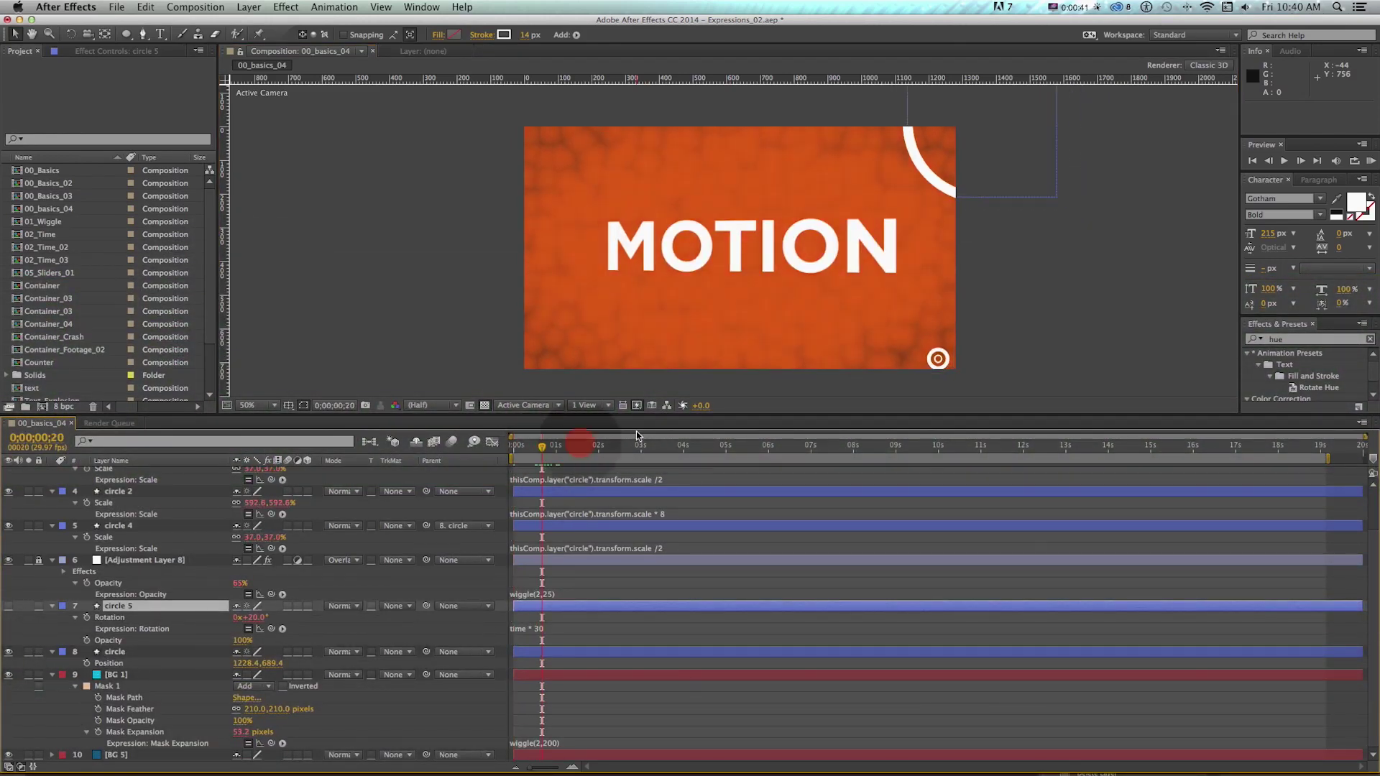
Reposition the circle layer up and inward from the lower corner, to about 1064, 575
click(935, 359)
key(v)
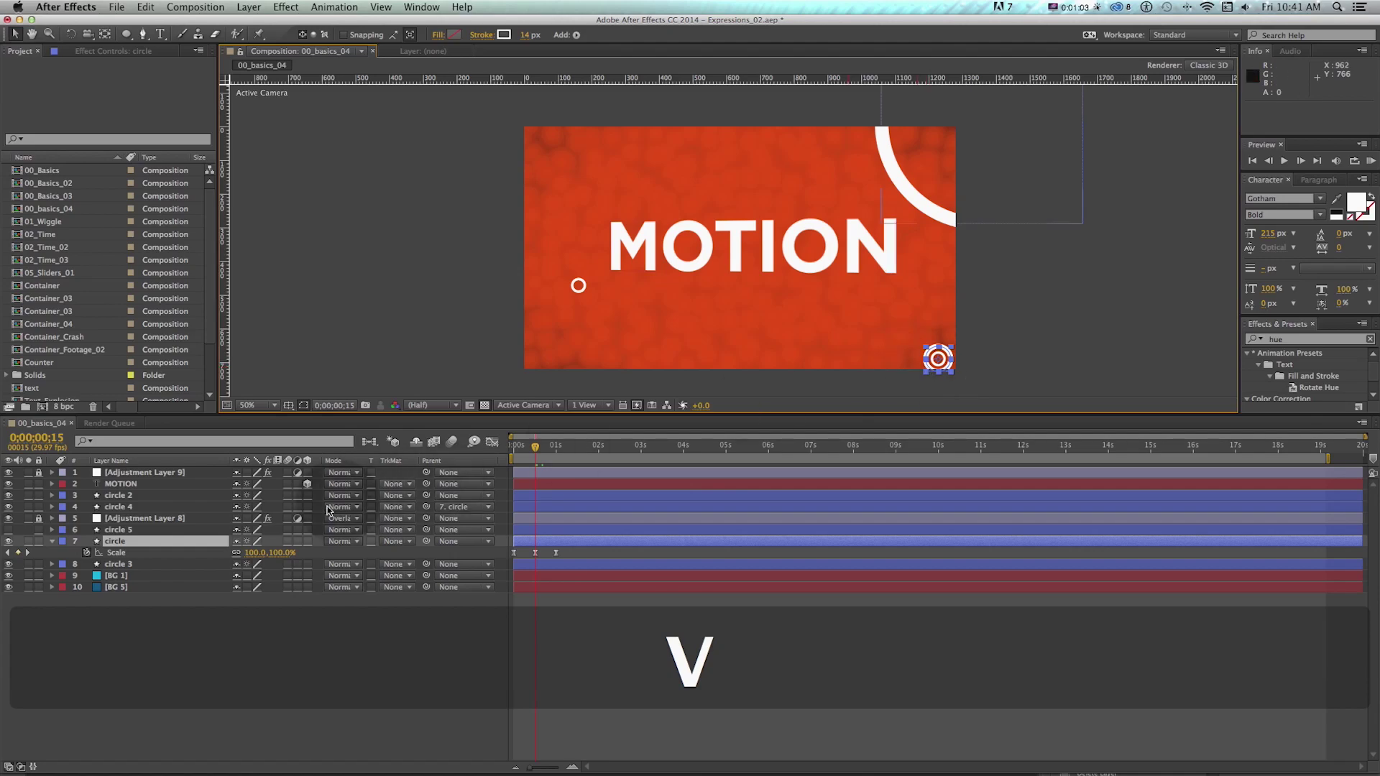
key(p)
drag(287, 554, 183, 554)
click(555, 630)
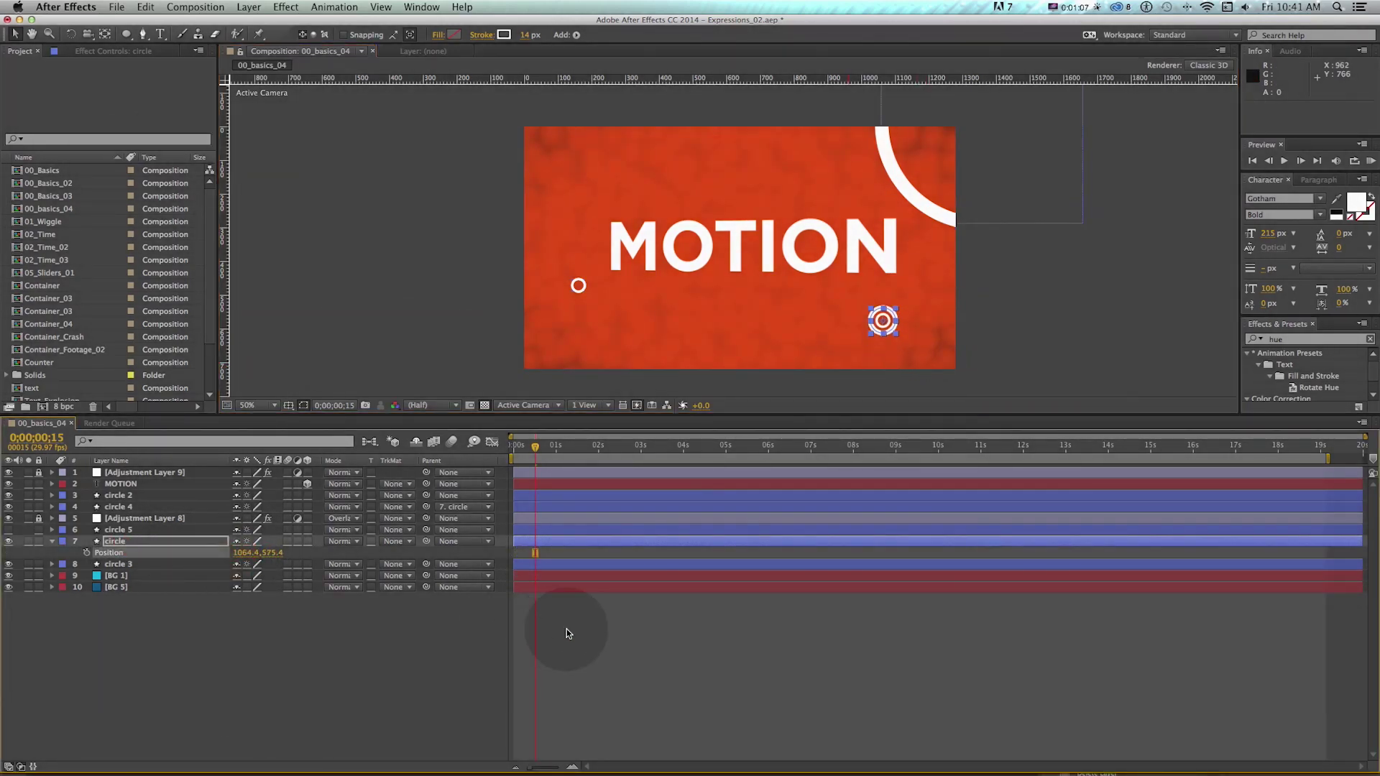
Reveal the circle layer's keyframed properties and preview the animation
key(u)
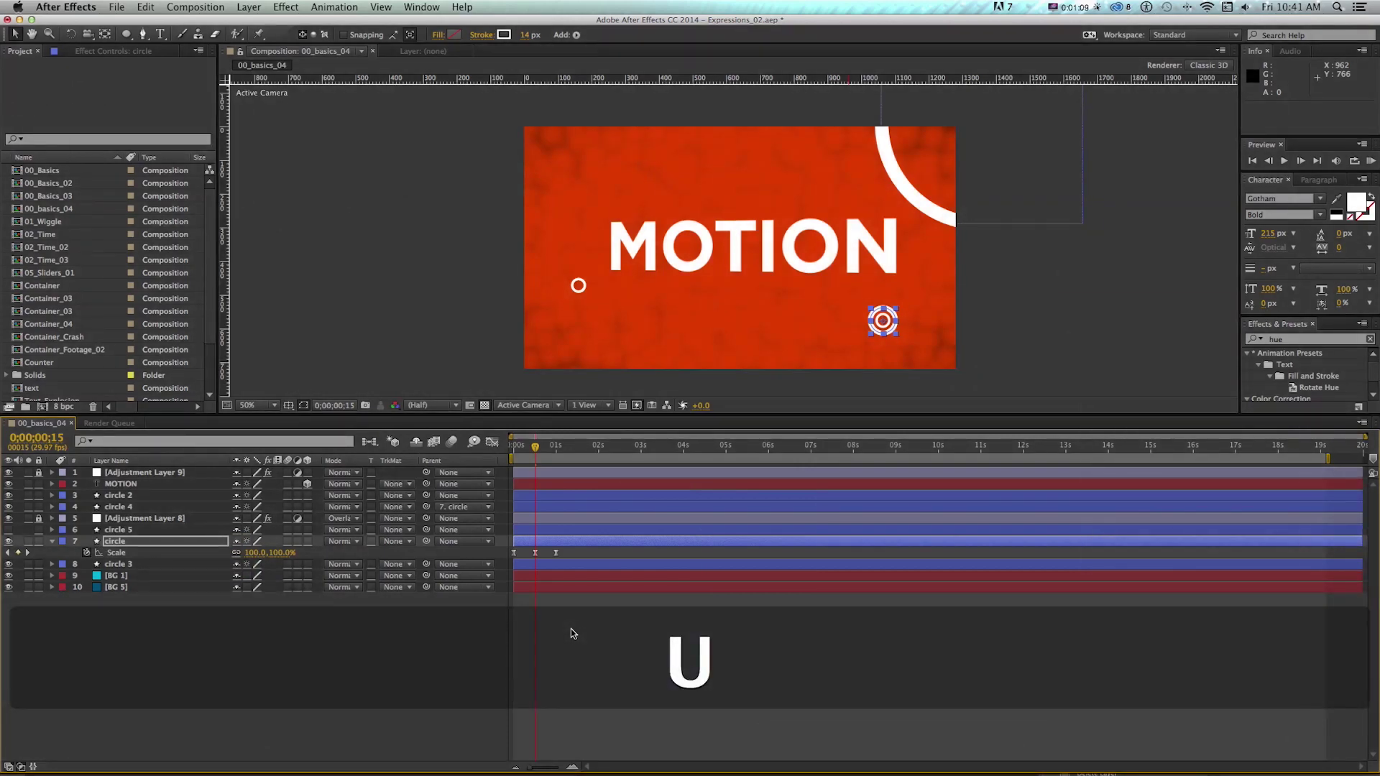
key(KP_0)
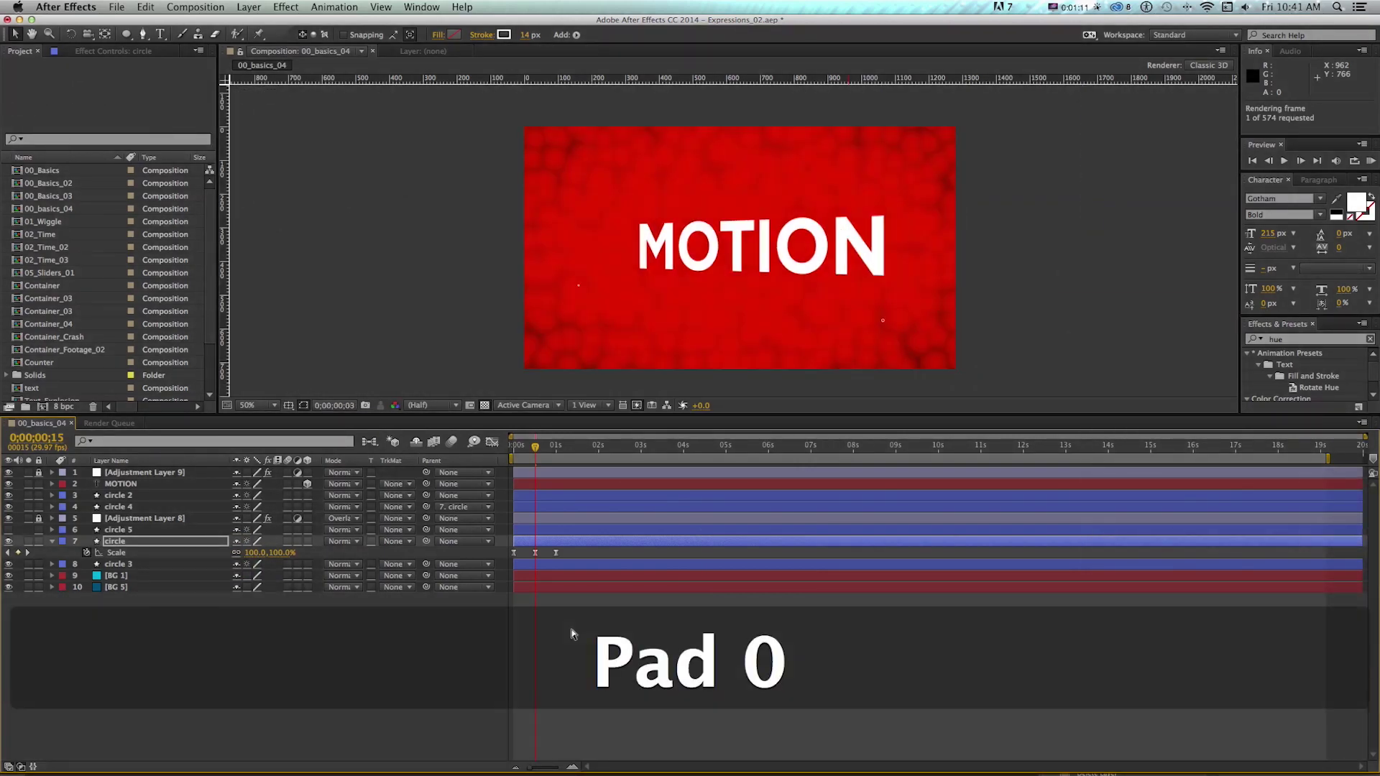
key(space)
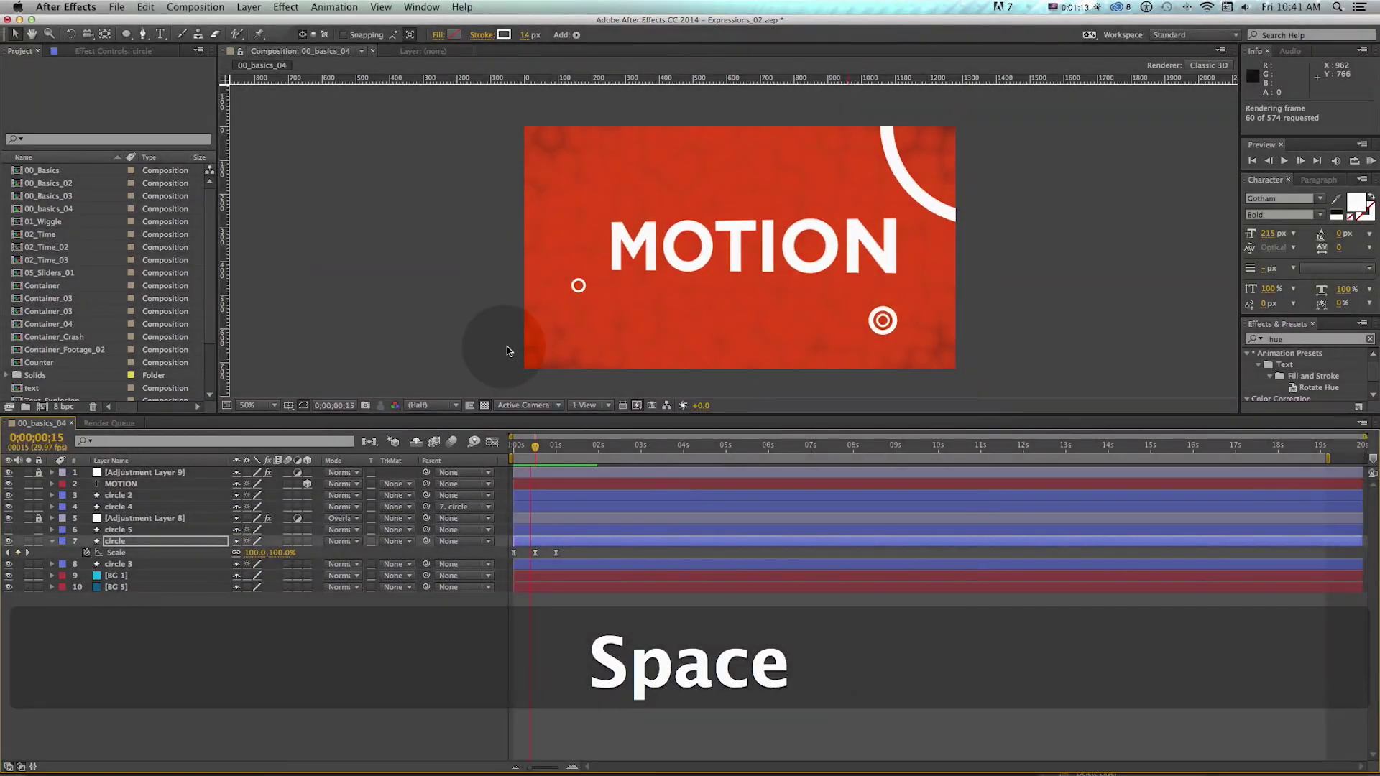
Try to repeat the circle's scale animation by copying its three keyframes to 0;00;01;14
shift+click(550, 447)
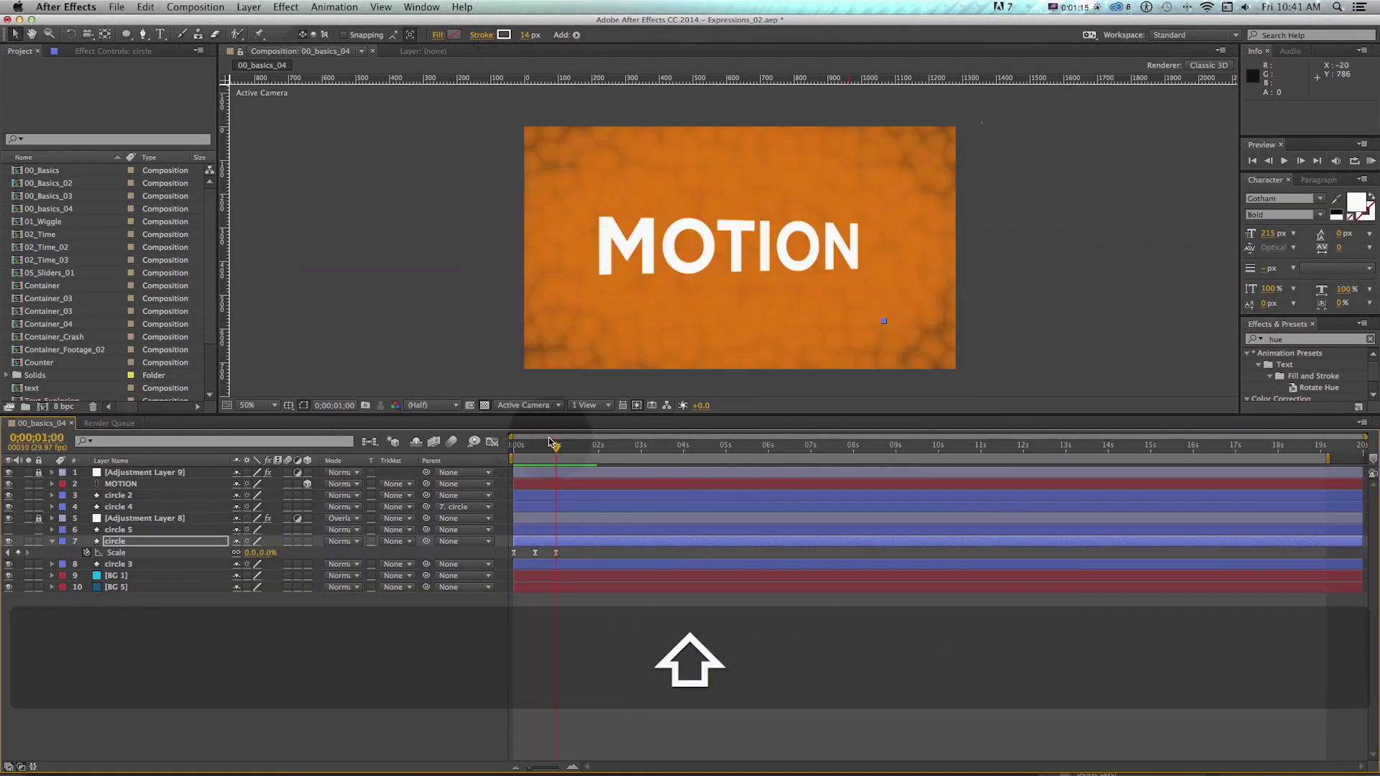
click(548, 600)
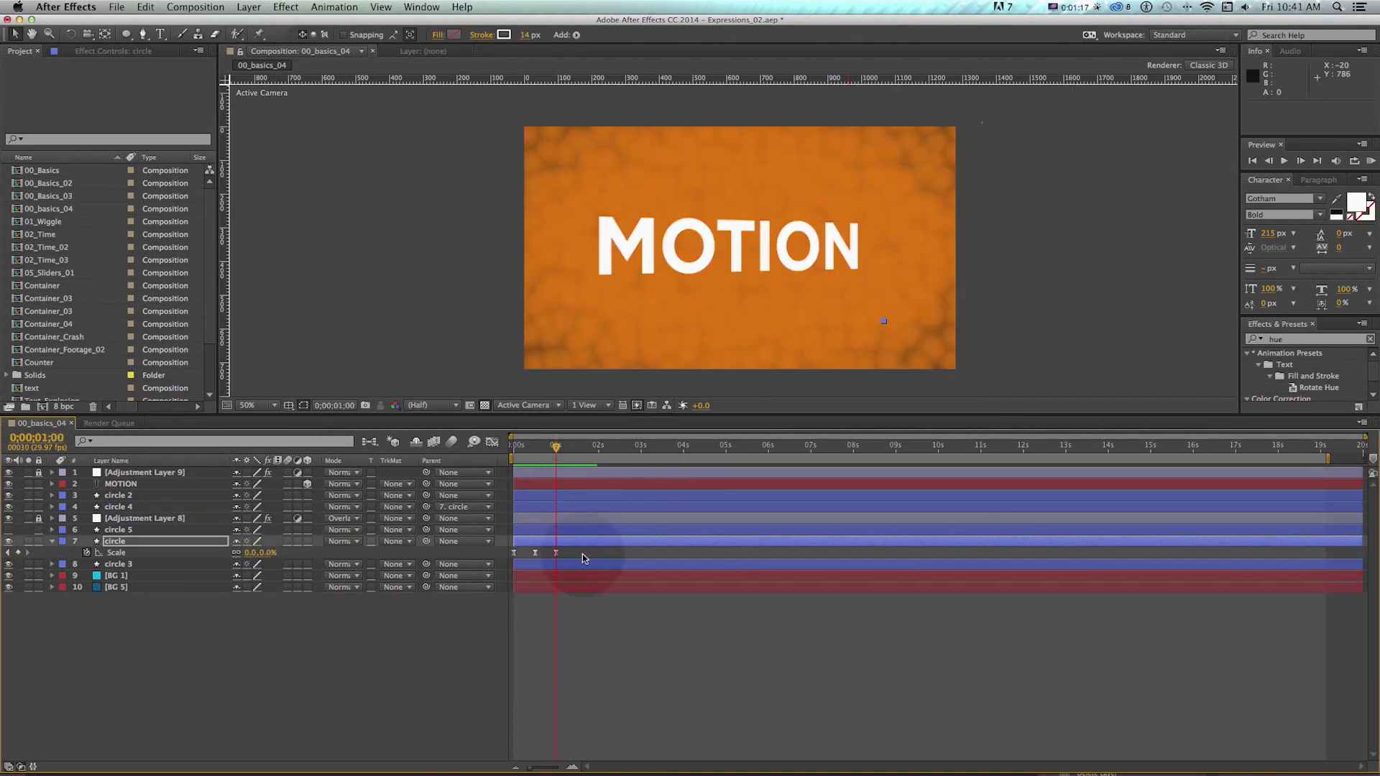
drag(583, 558, 507, 548)
key(super+c)
click(576, 447)
key(super+v)
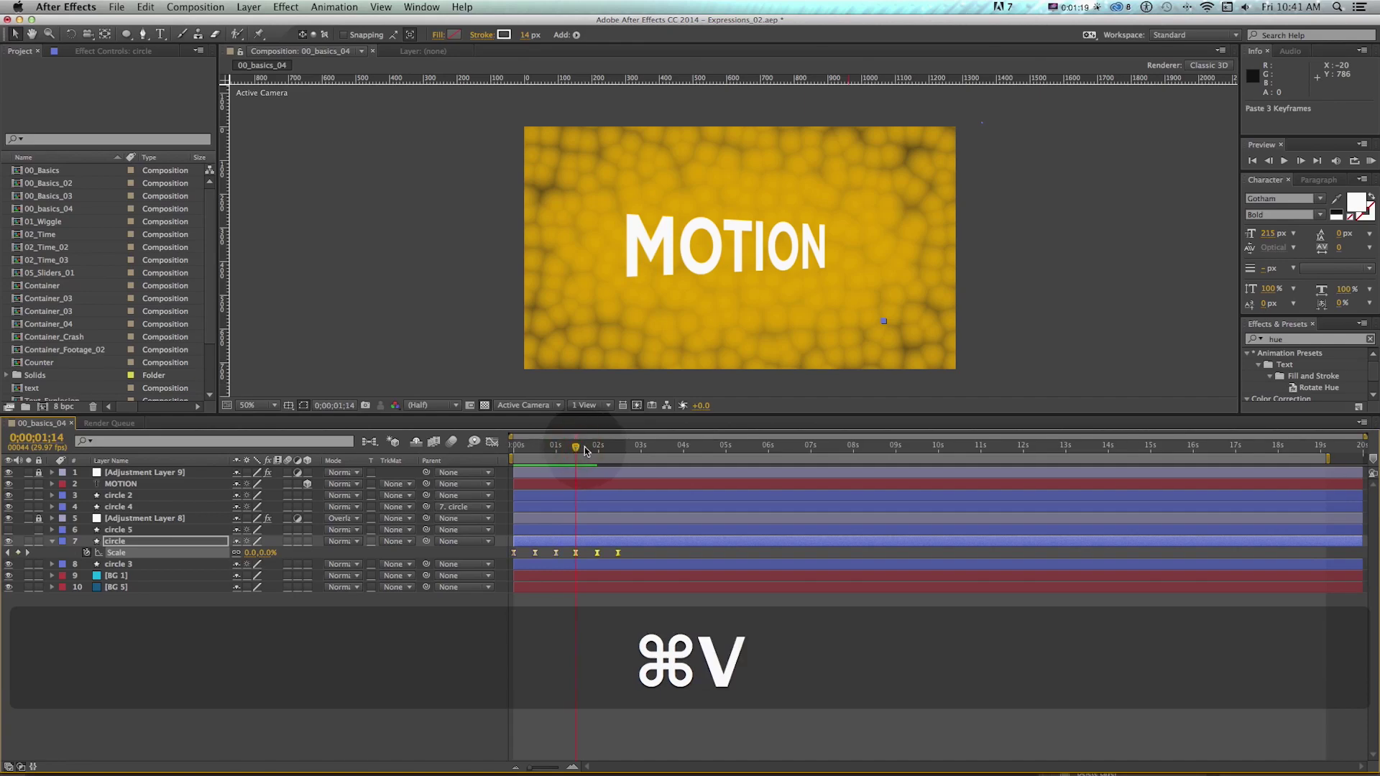
key(super+z)
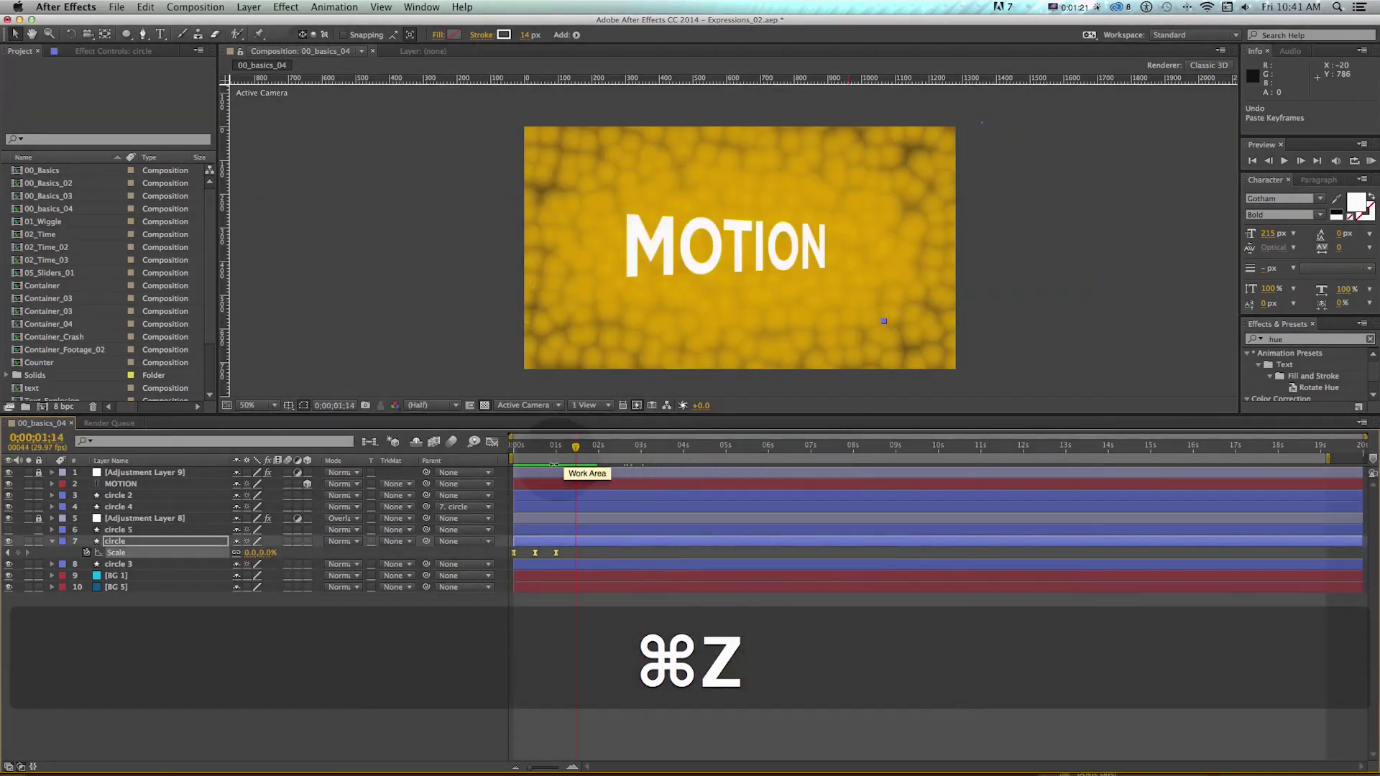
Add the expression loopOut() to the circle layer's Scale and preview the looping animation
drag(555, 453, 538, 451)
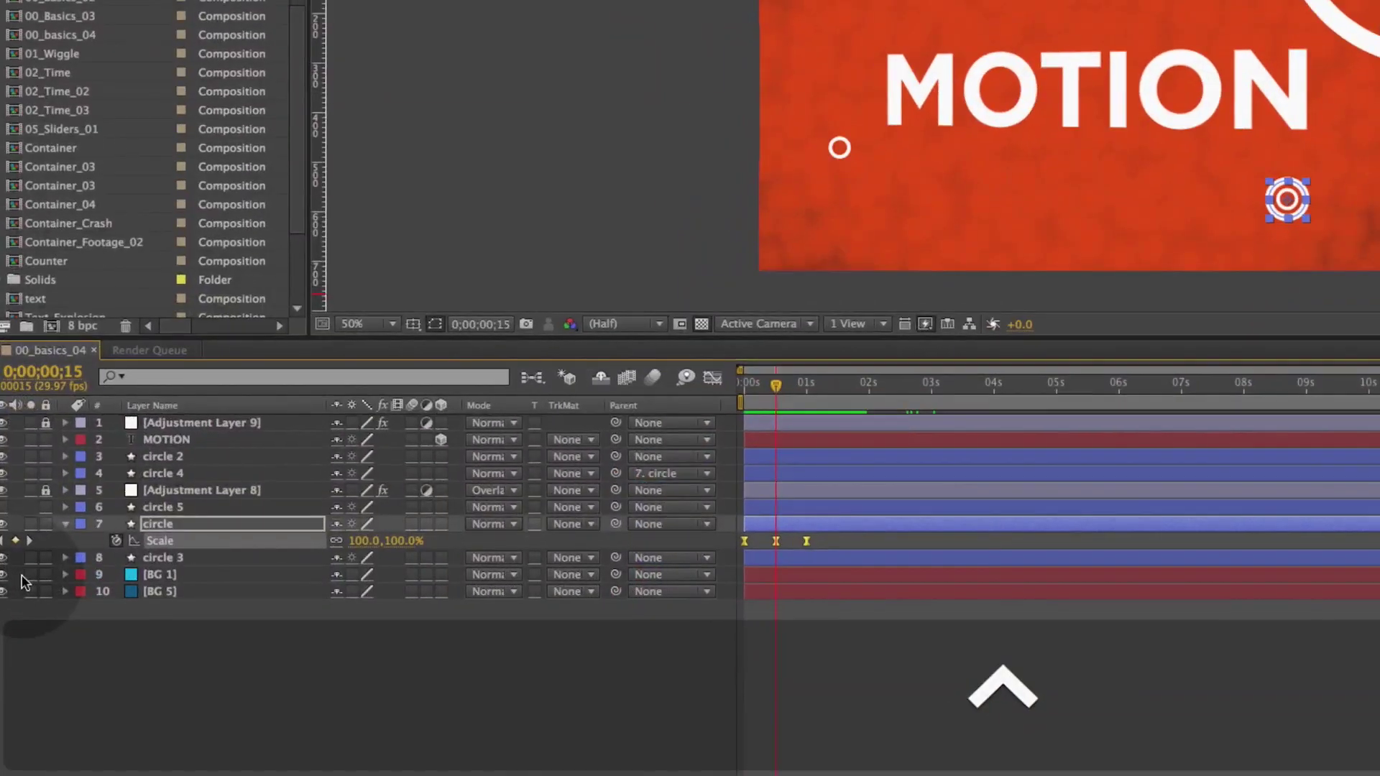
alt+click(119, 540)
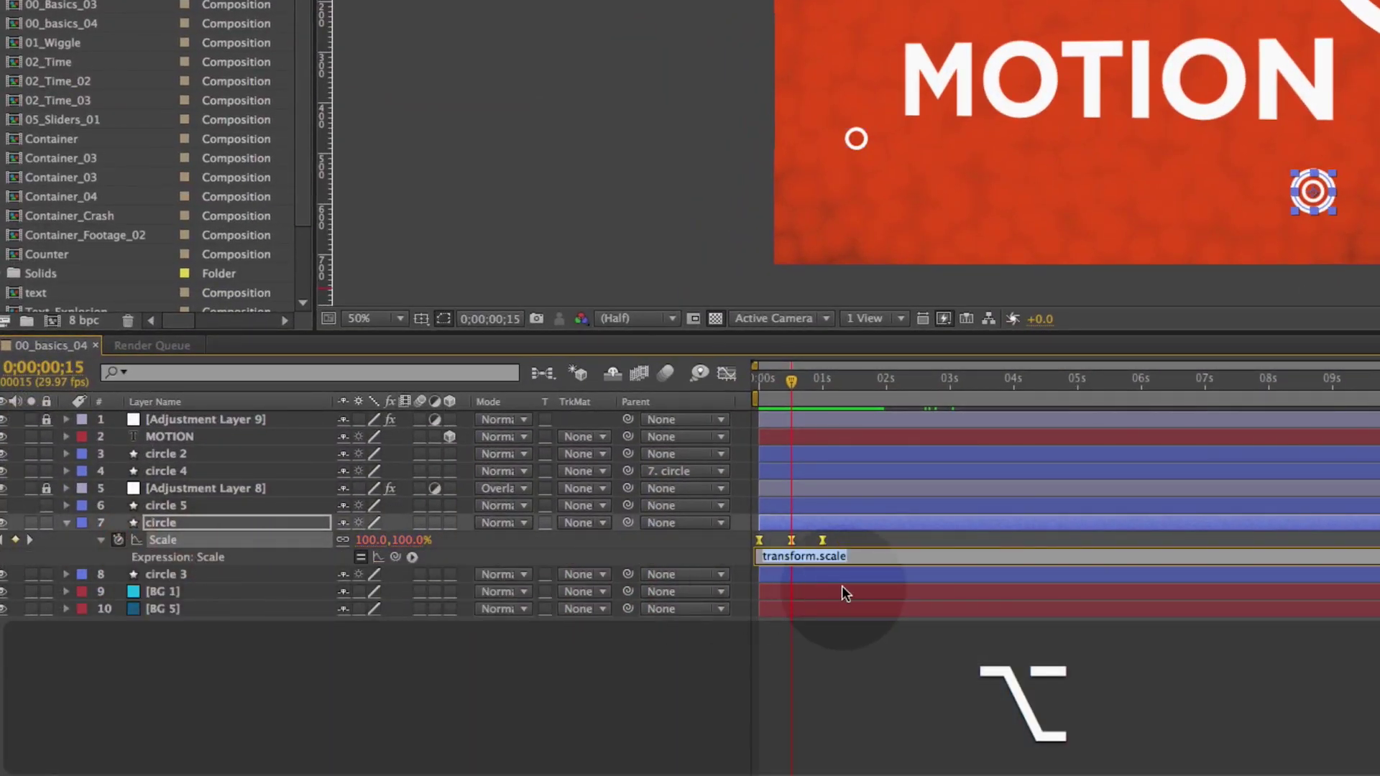
text(loop)
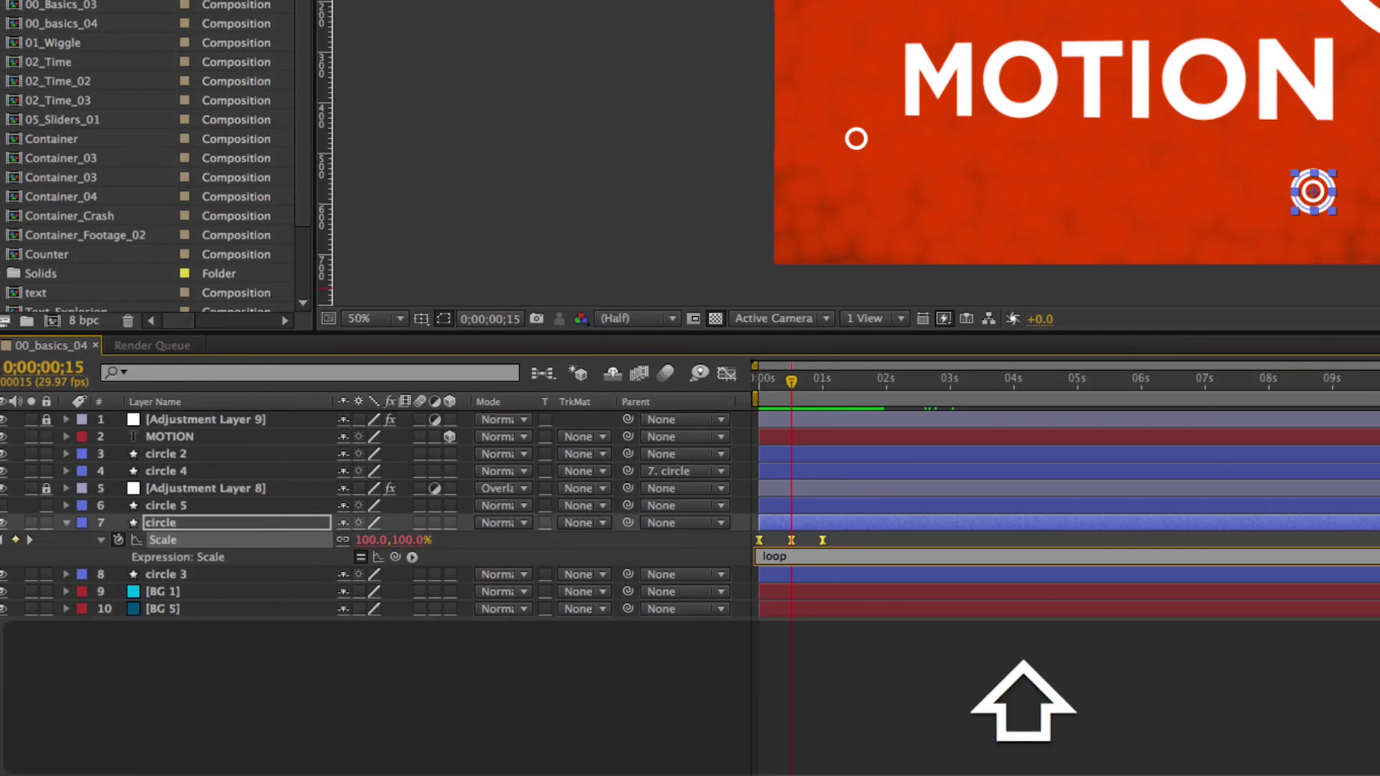
text(Out)
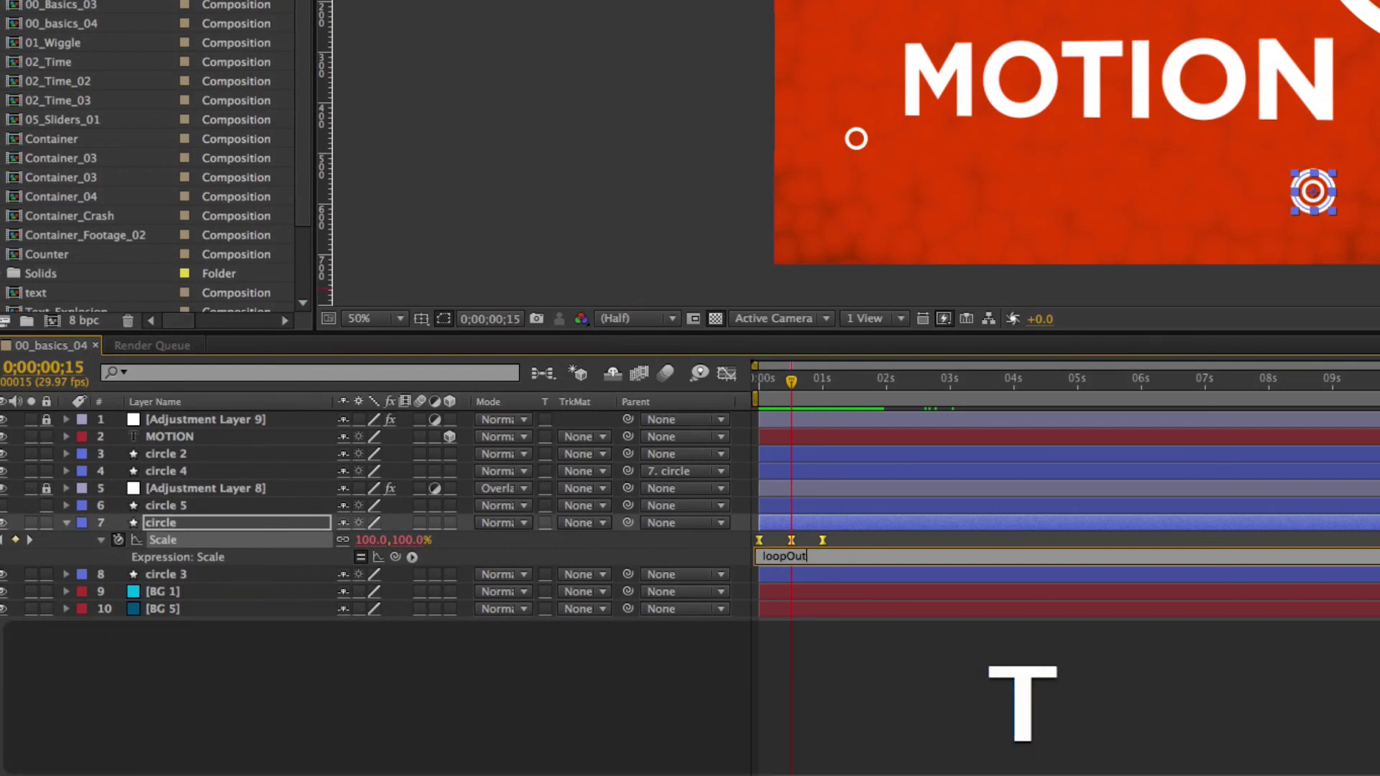
text(()
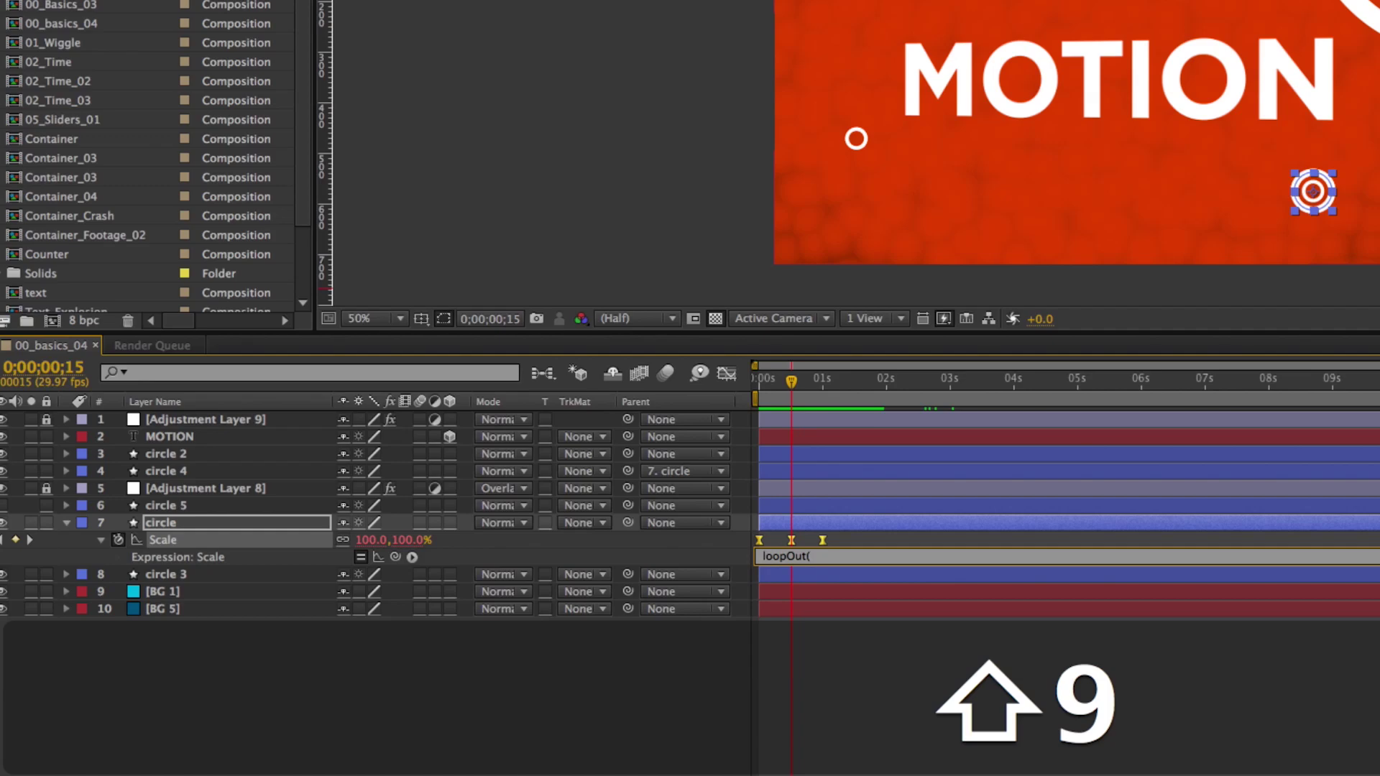
key(KP_Enter)
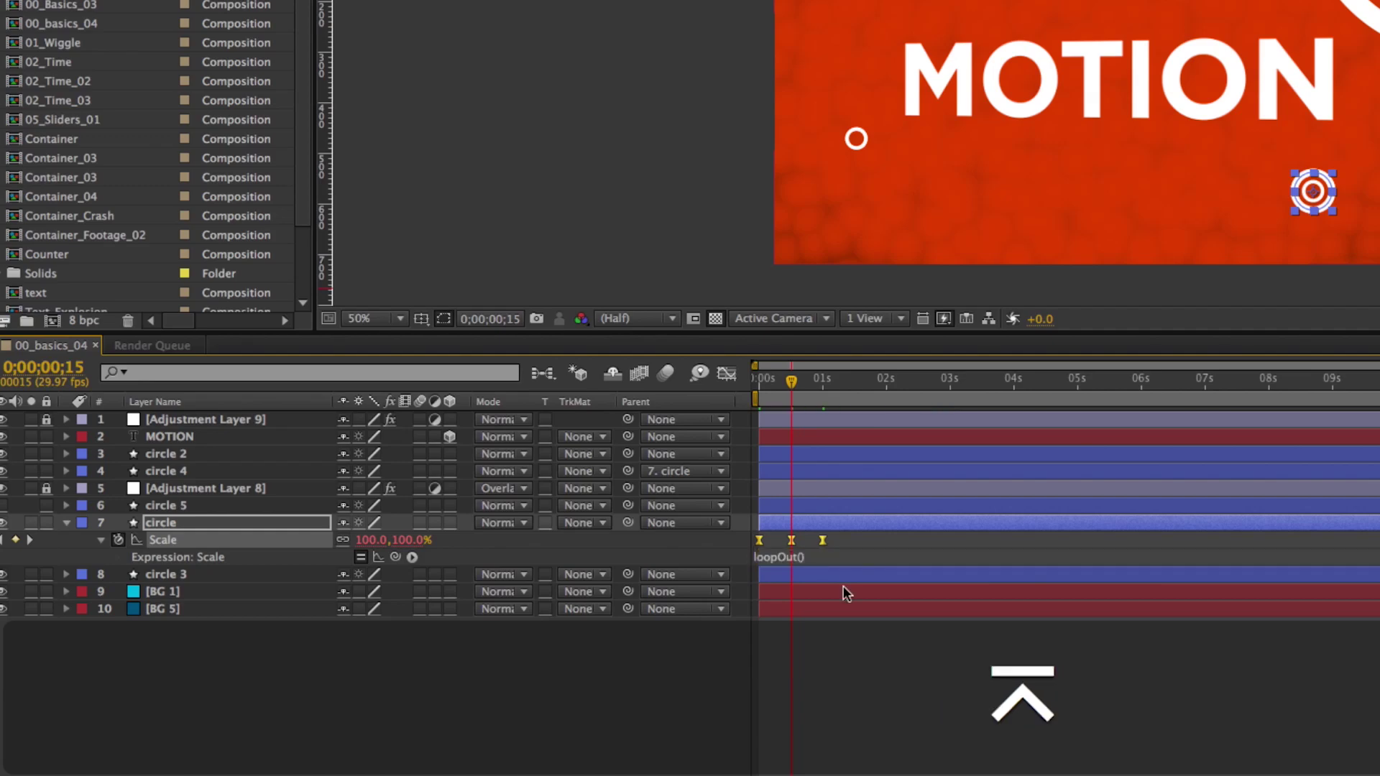
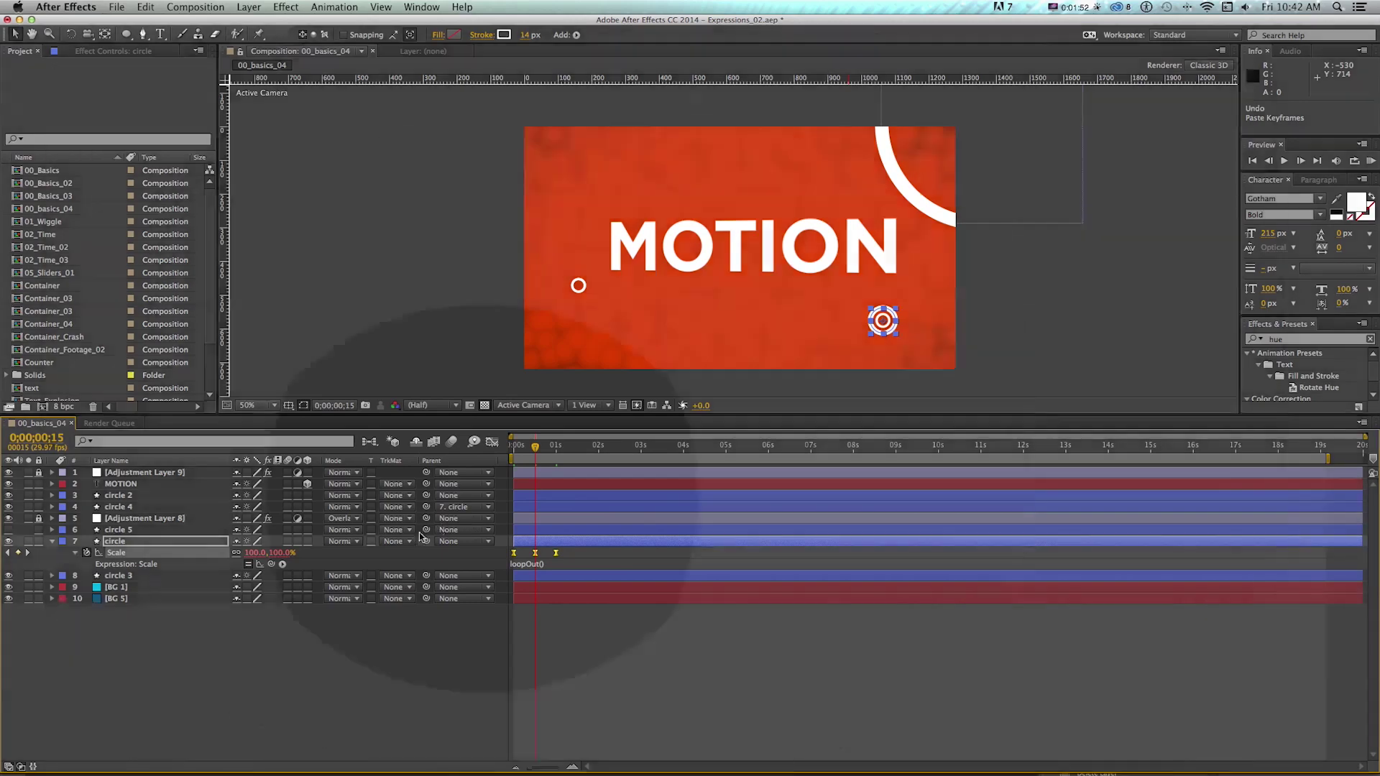
key(KP_0)
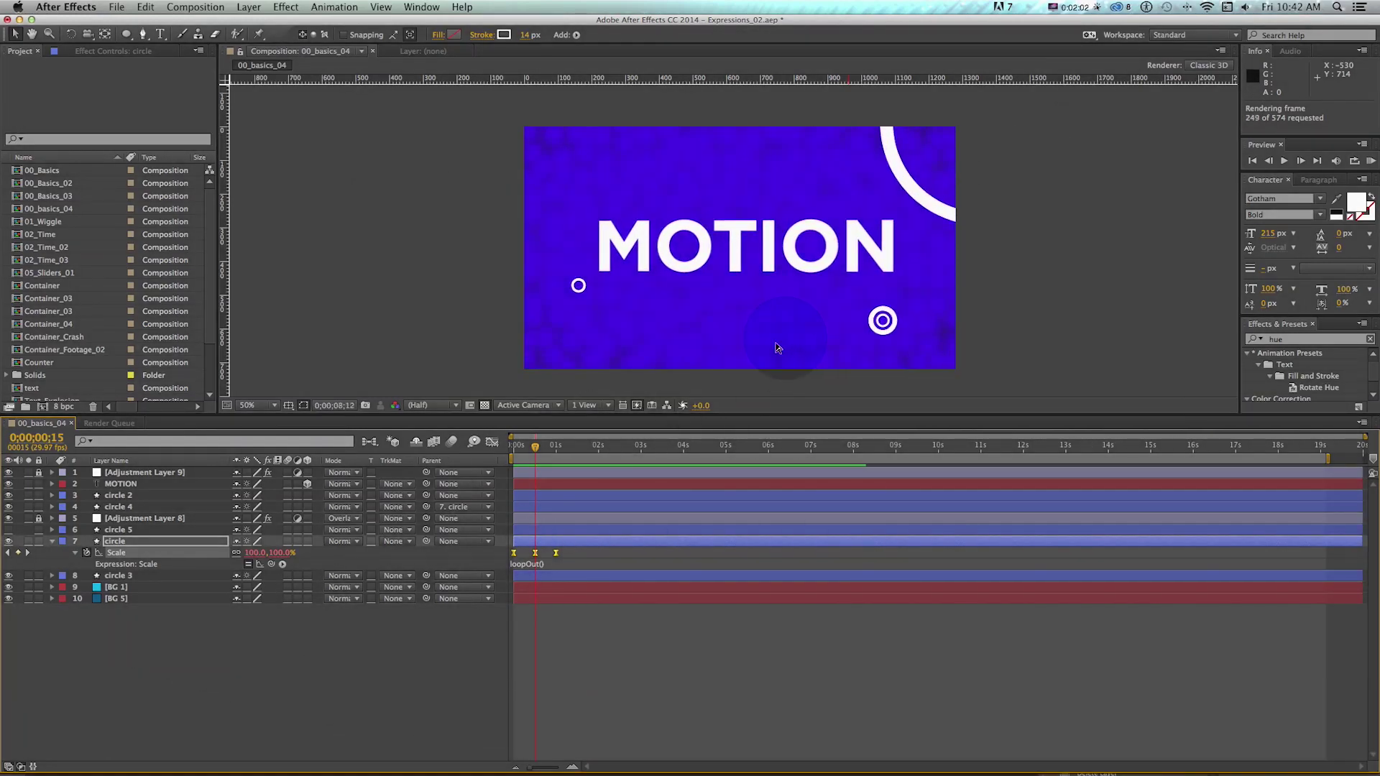
key(space)
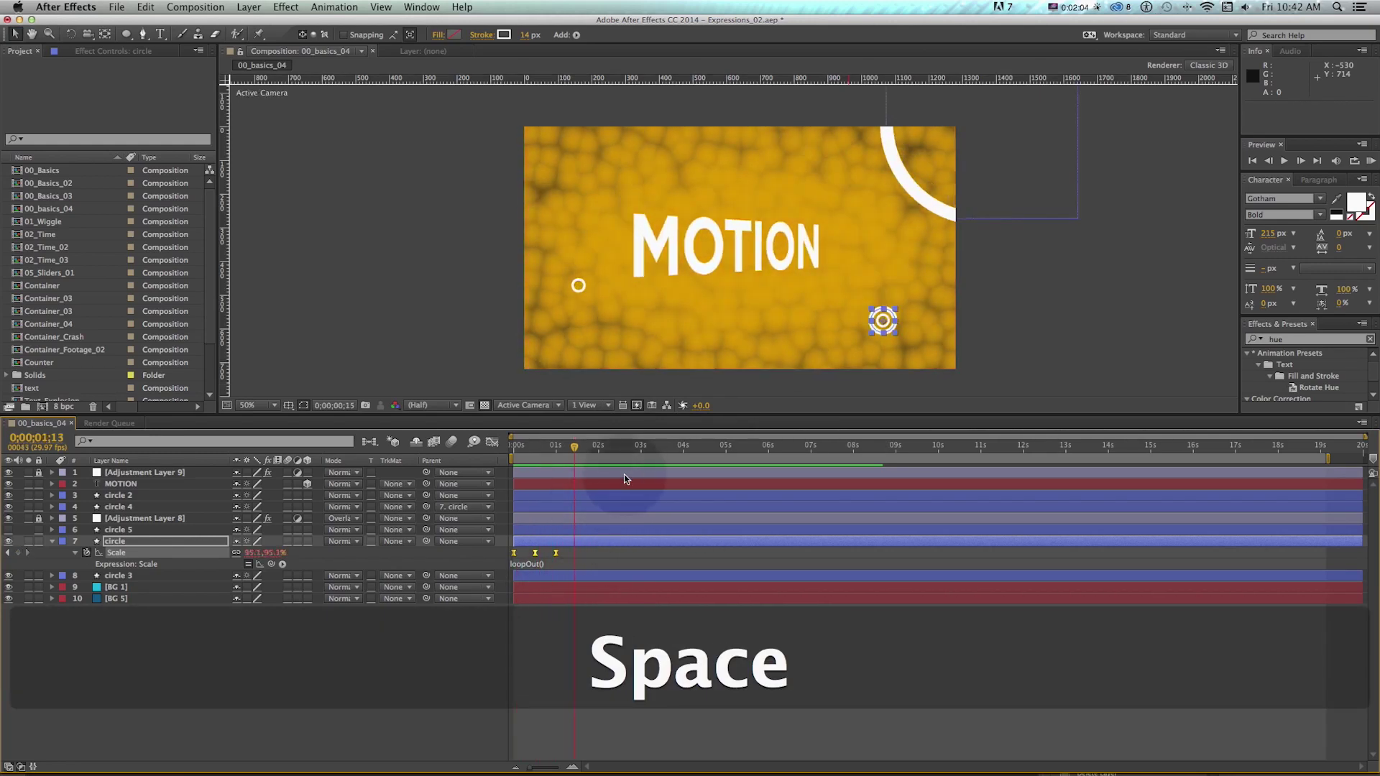
Compress the circle's three scale keyframes proportionally to end at about frame 15 and preview the faster loop
drag(571, 454, 556, 447)
drag(569, 551, 487, 559)
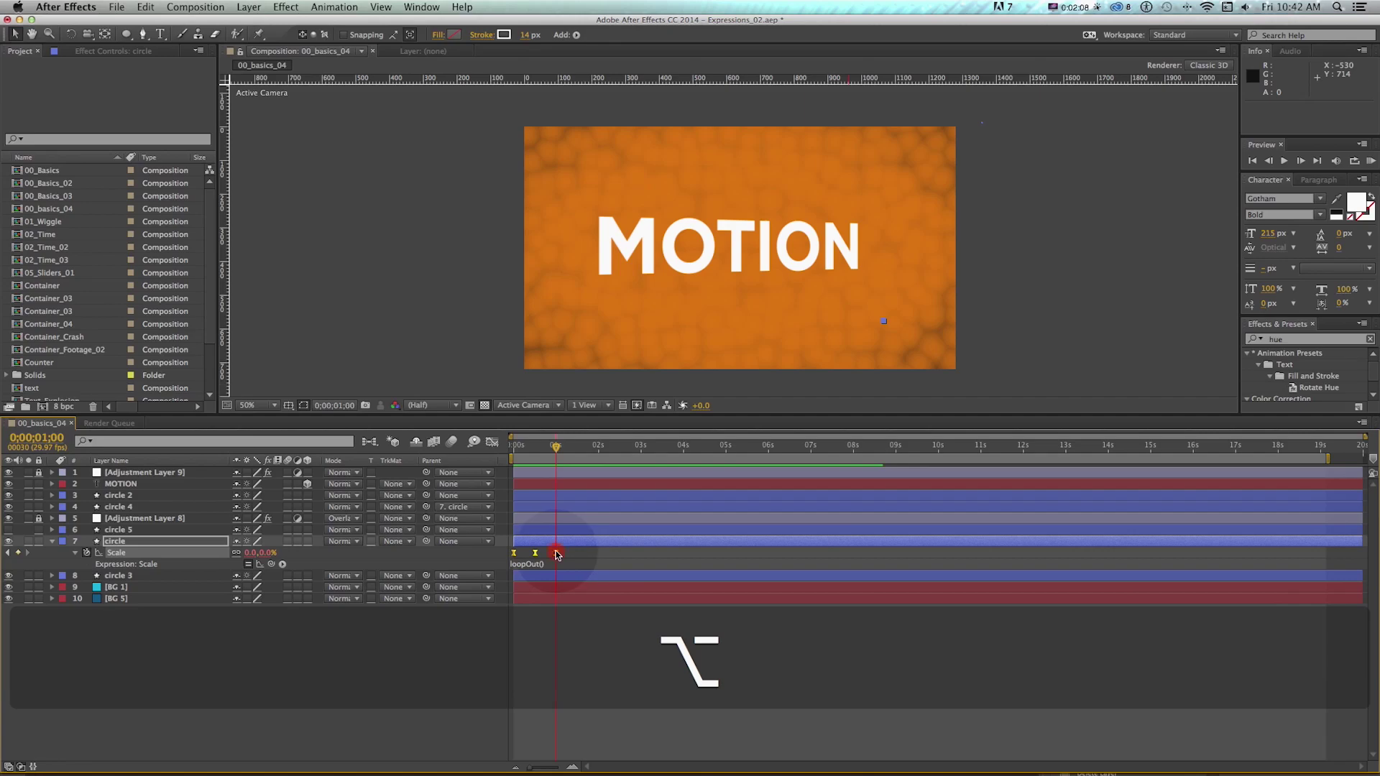
key(KP_0)
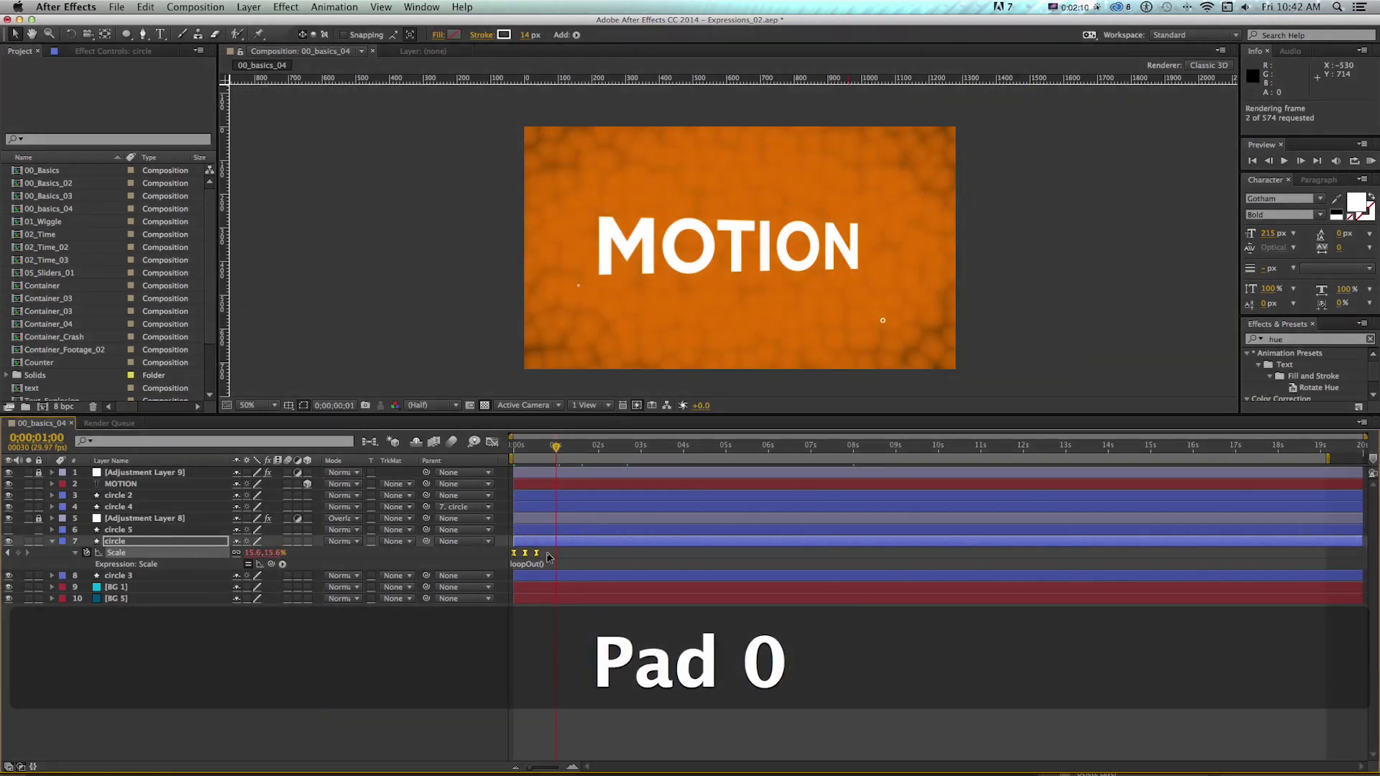
key(space)
Stretch the circle's scale keyframes proportionally to end between one and two seconds and preview the slower loop
drag(583, 552, 584, 551)
key(KP_0)
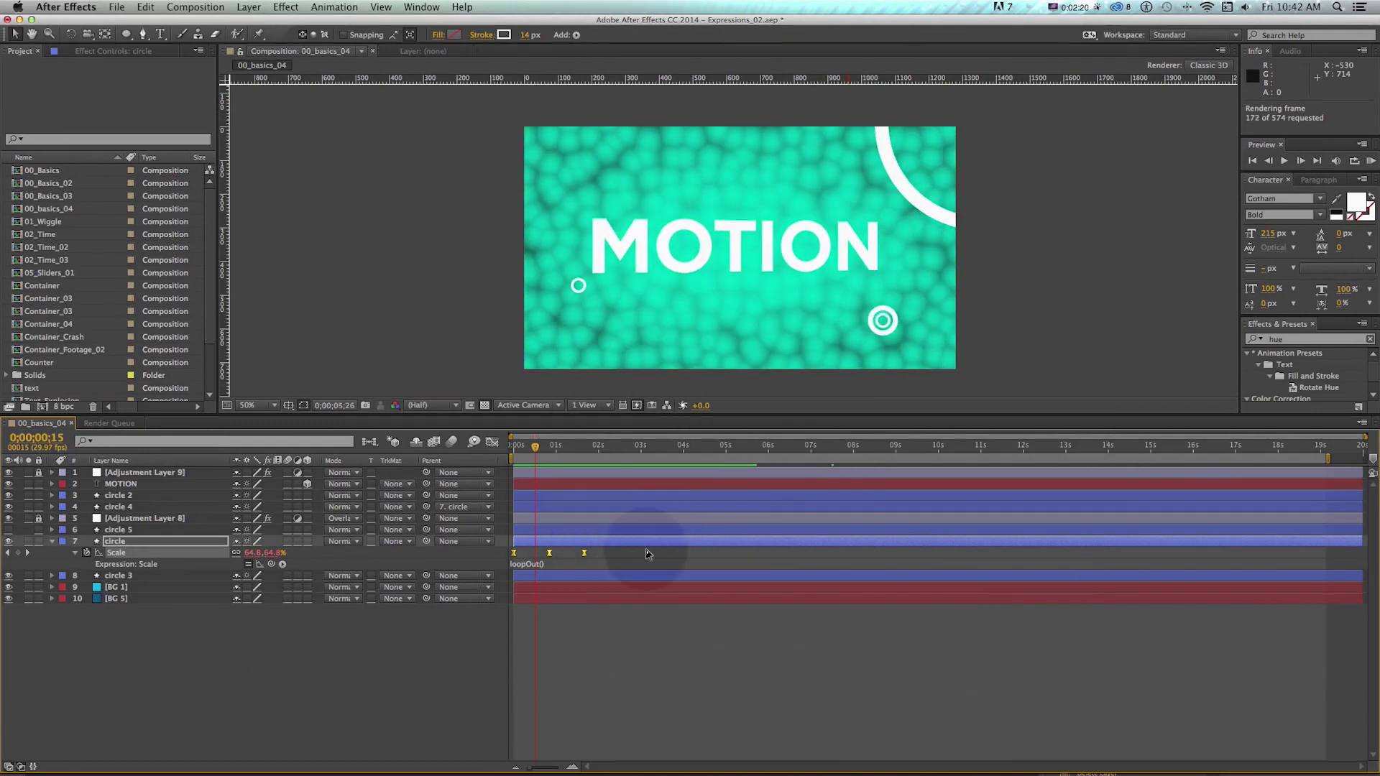
key(space)
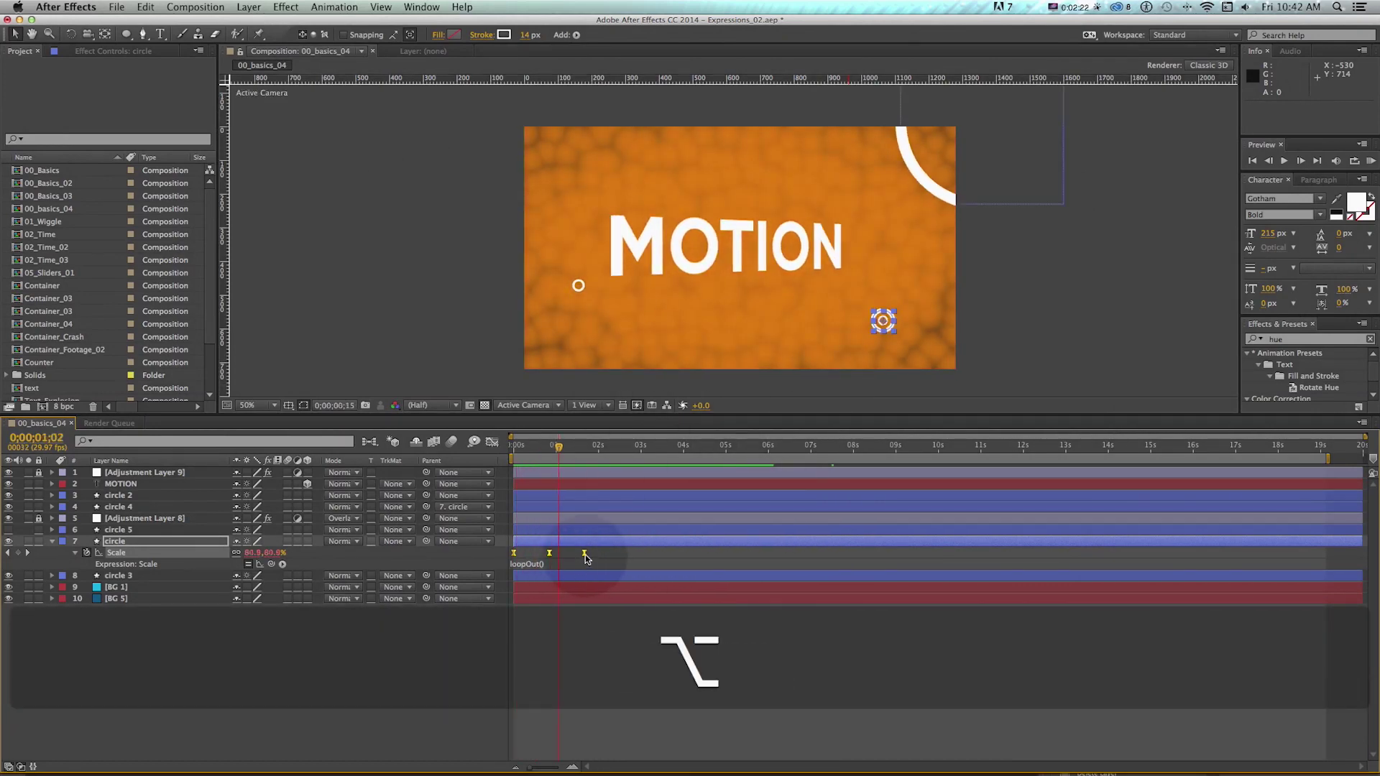
Rescale the circle's scale keyframes to end at one second, preview the loop, and save the project
drag(584, 554, 556, 554)
click(619, 674)
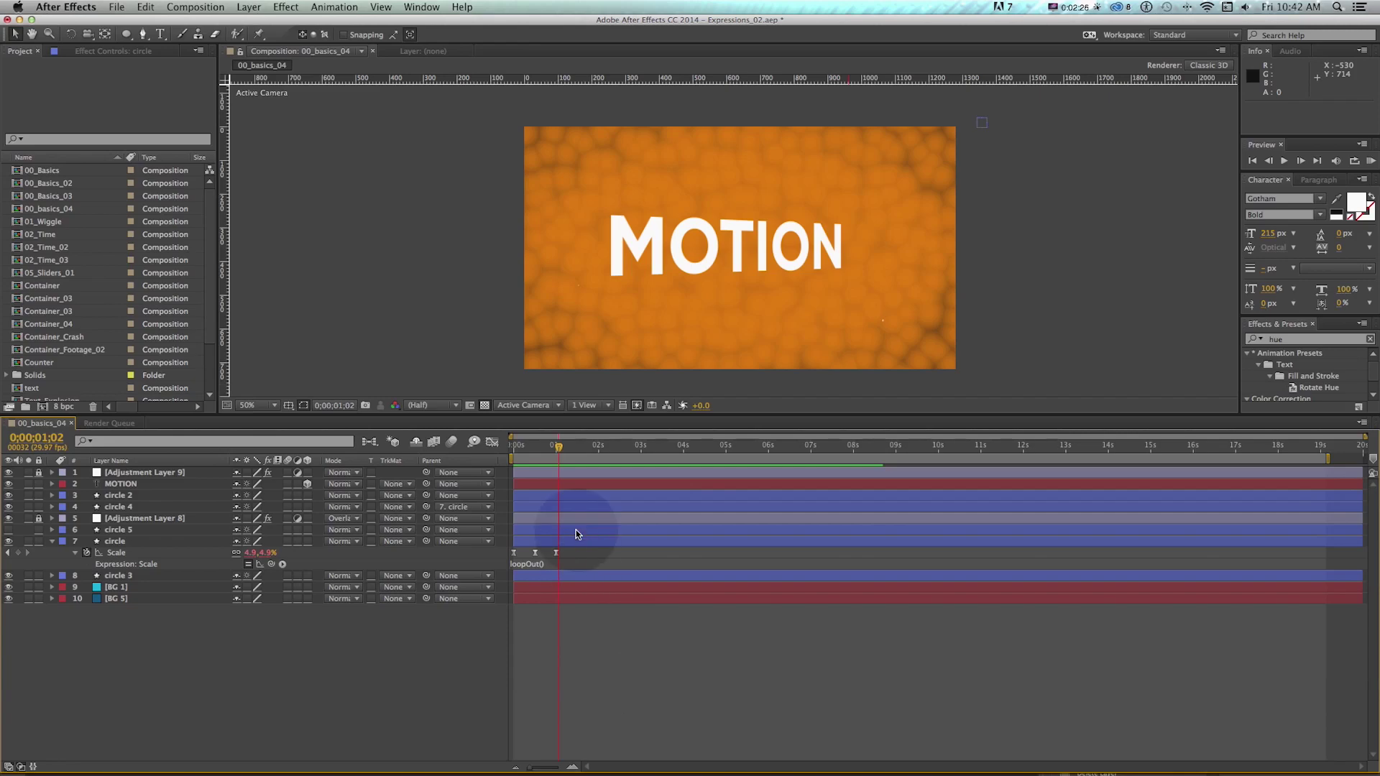
key(KP_0)
key(space)
drag(558, 452, 536, 455)
key(super+s)
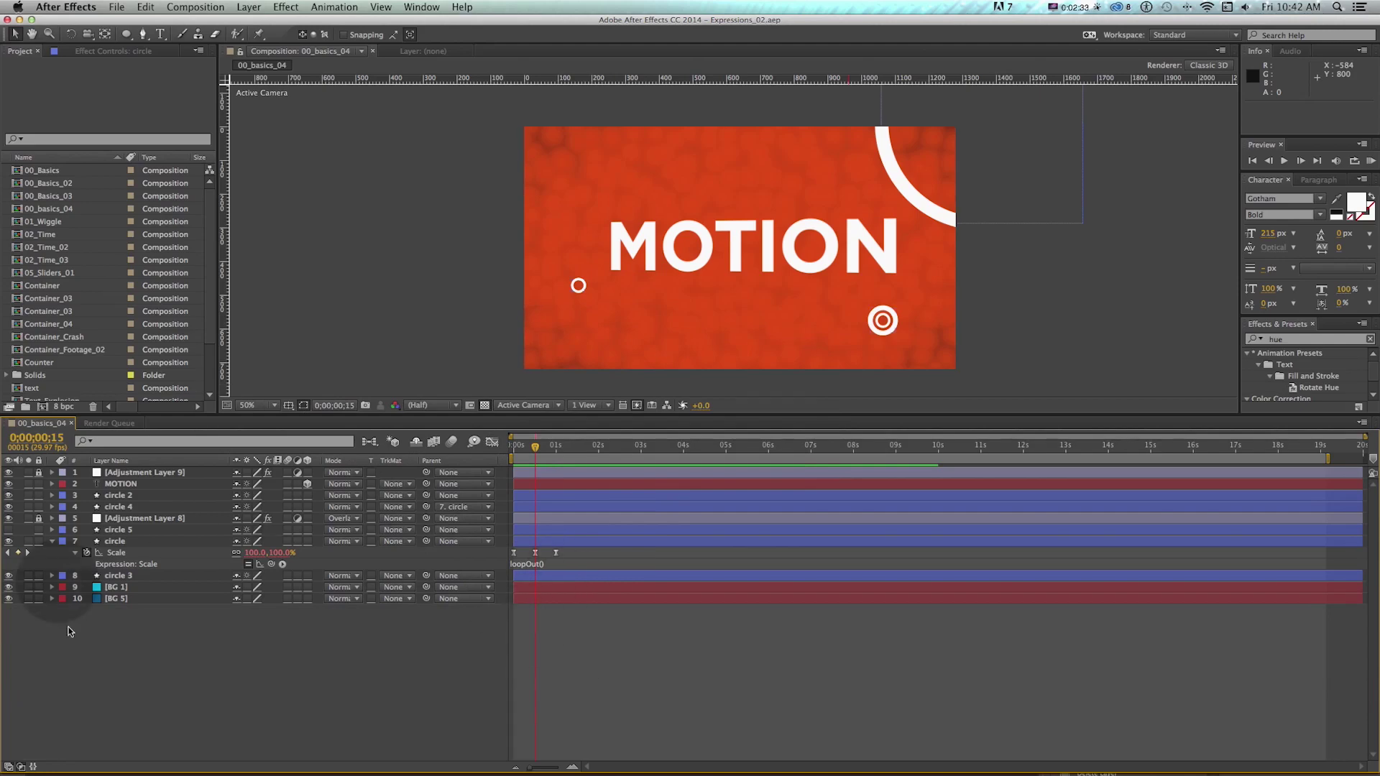
Set the composition's duration to three seconds and save the project
click(643, 447)
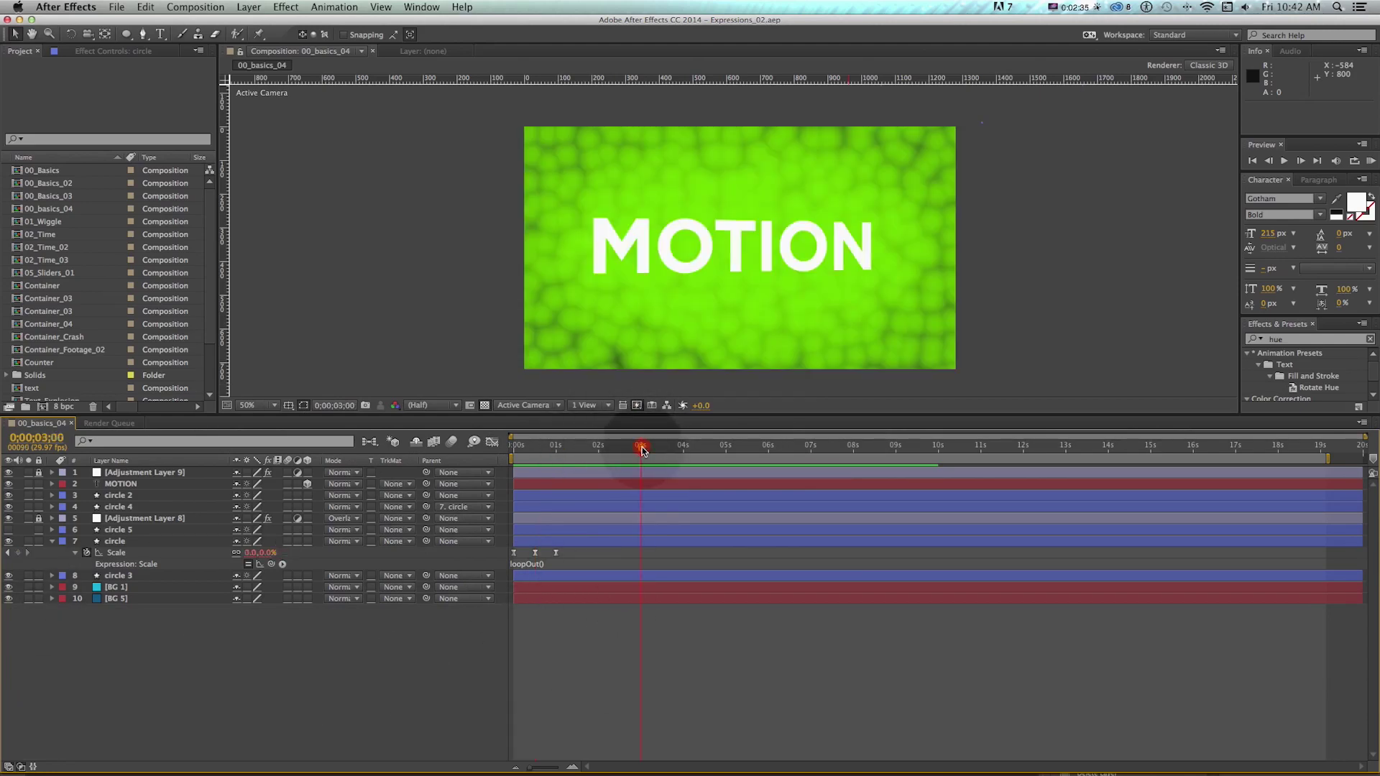
key(super+k)
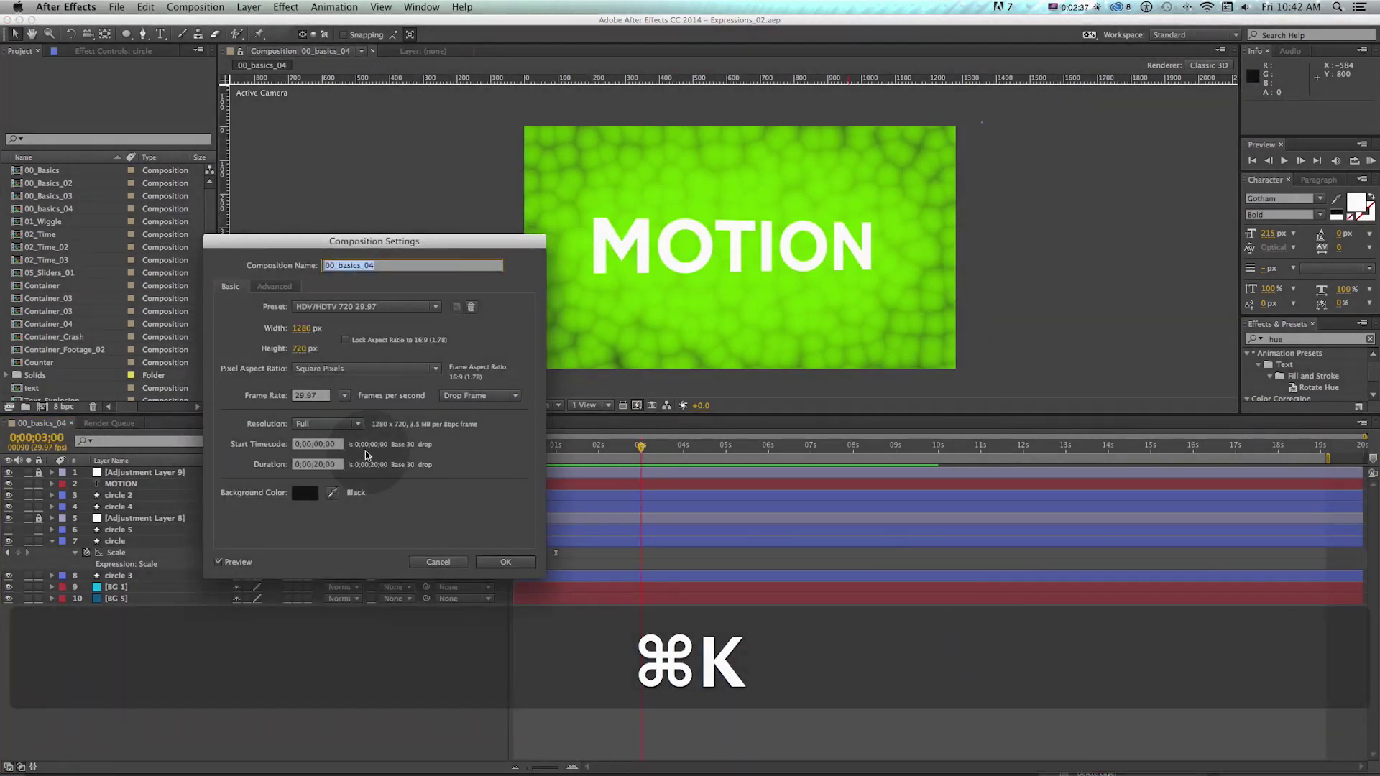
click(320, 465)
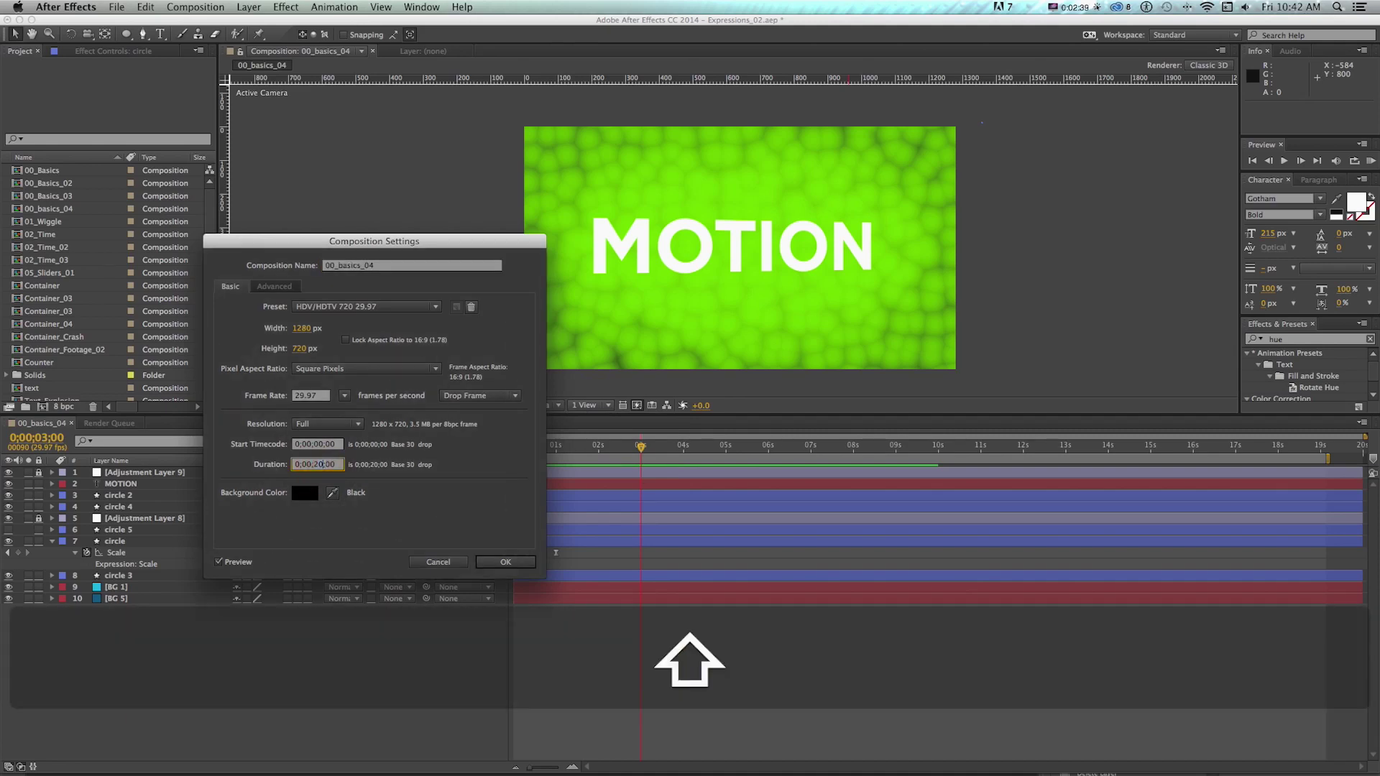
text(03)
key(Return)
key(super+s)
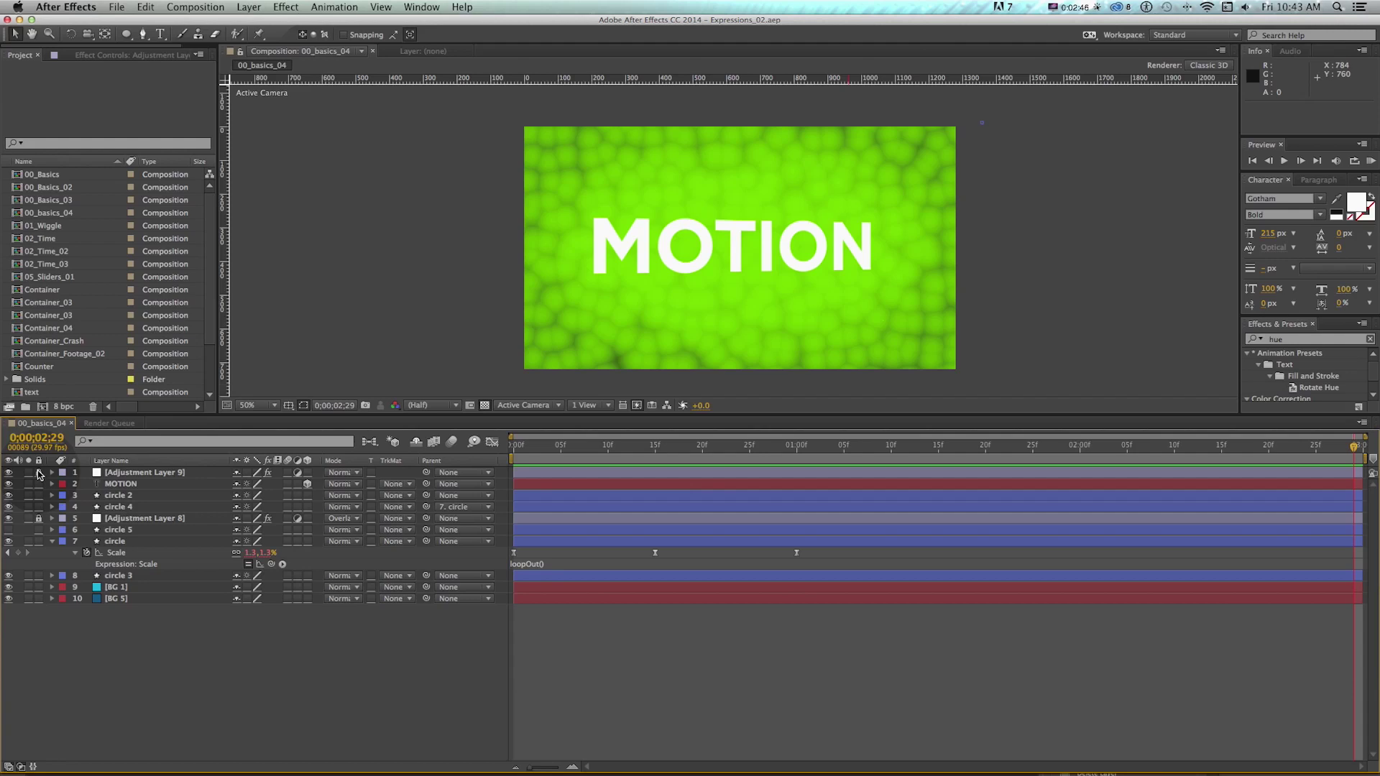
Pre-compose all ten layers of 00_basics_04 into a new composition named Main_Graphics, moving all attributes into it
click(129, 474)
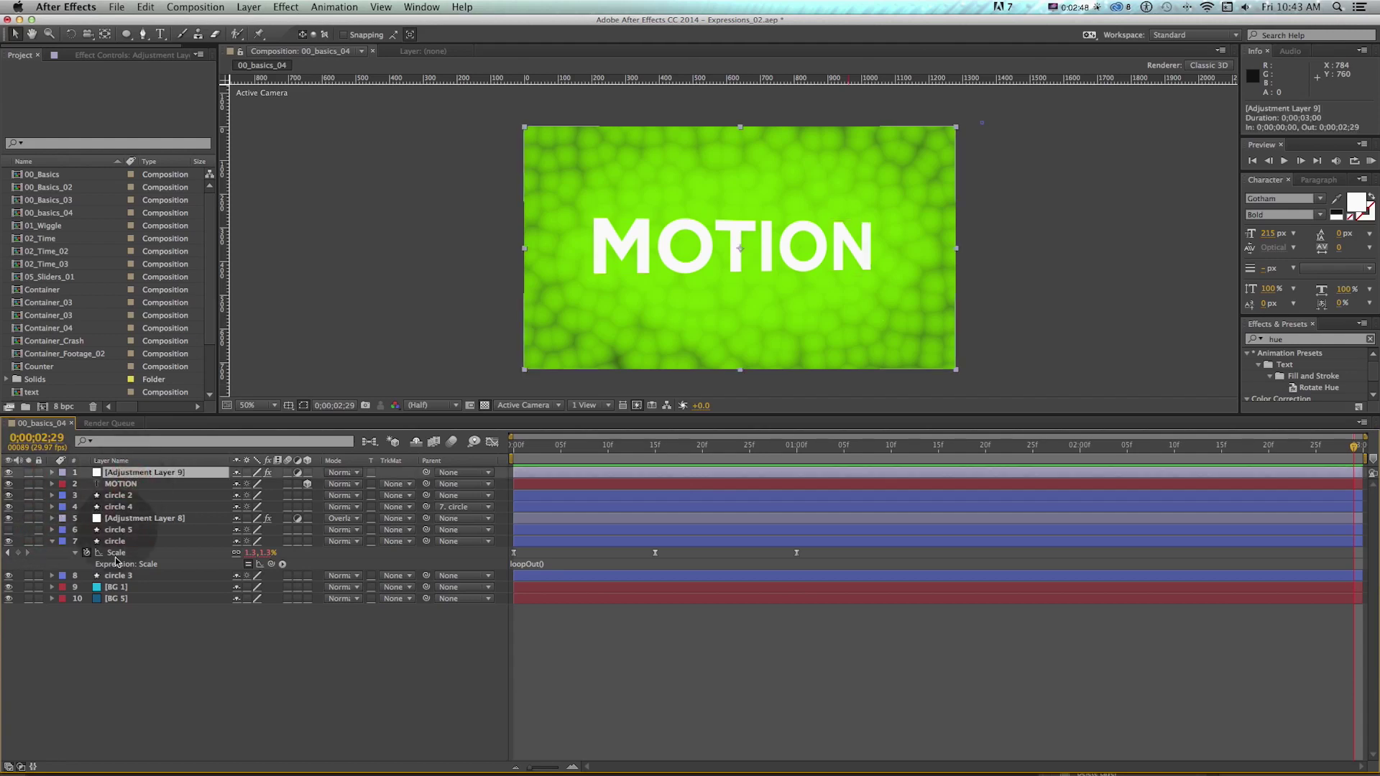
shift+click(113, 601)
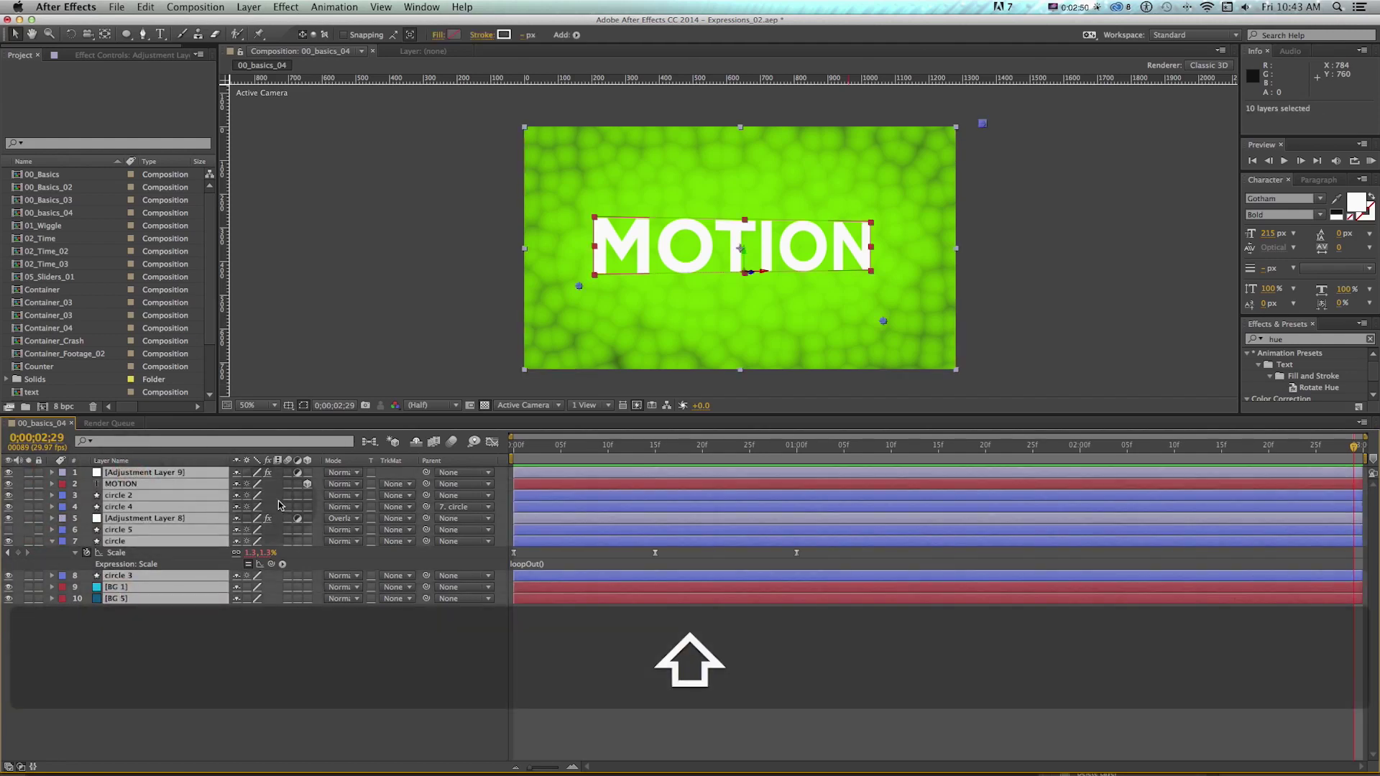
right_click(128, 478)
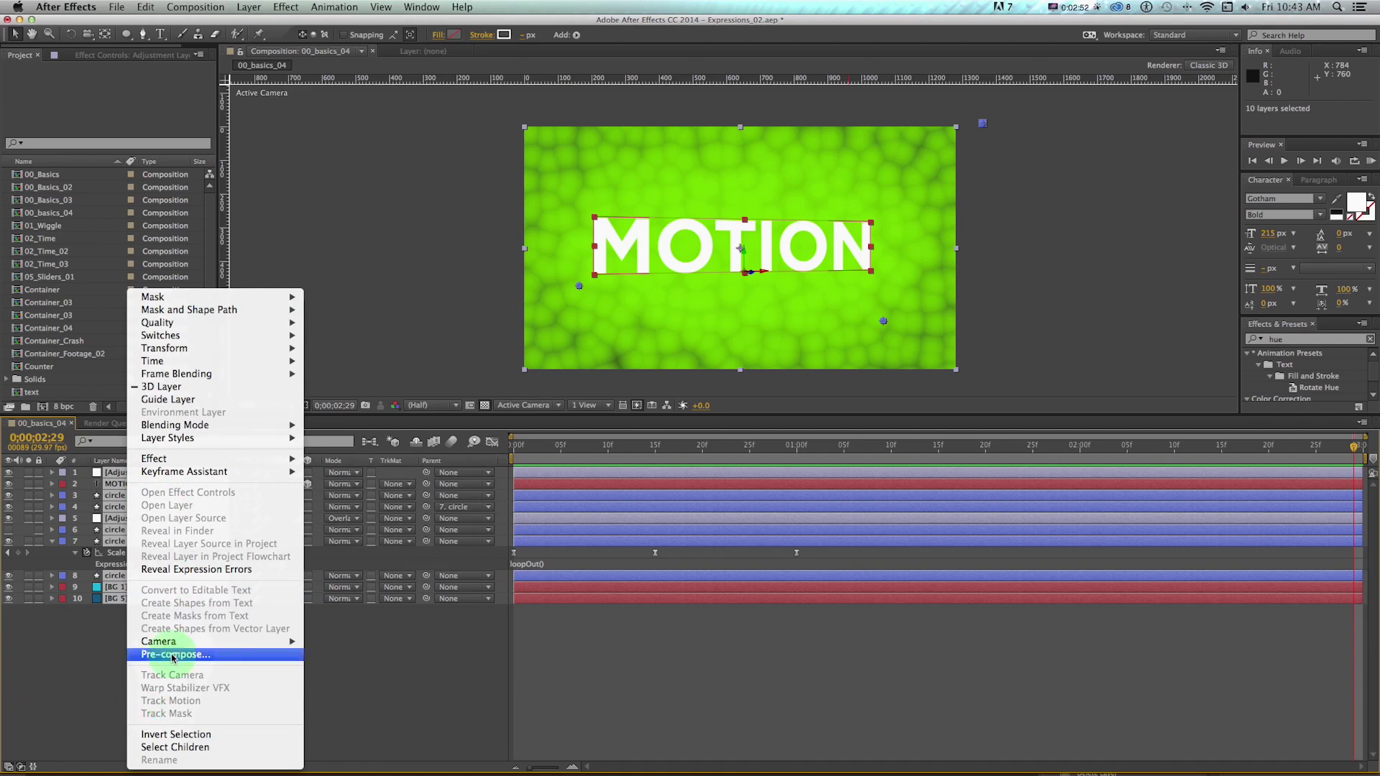
click(172, 655)
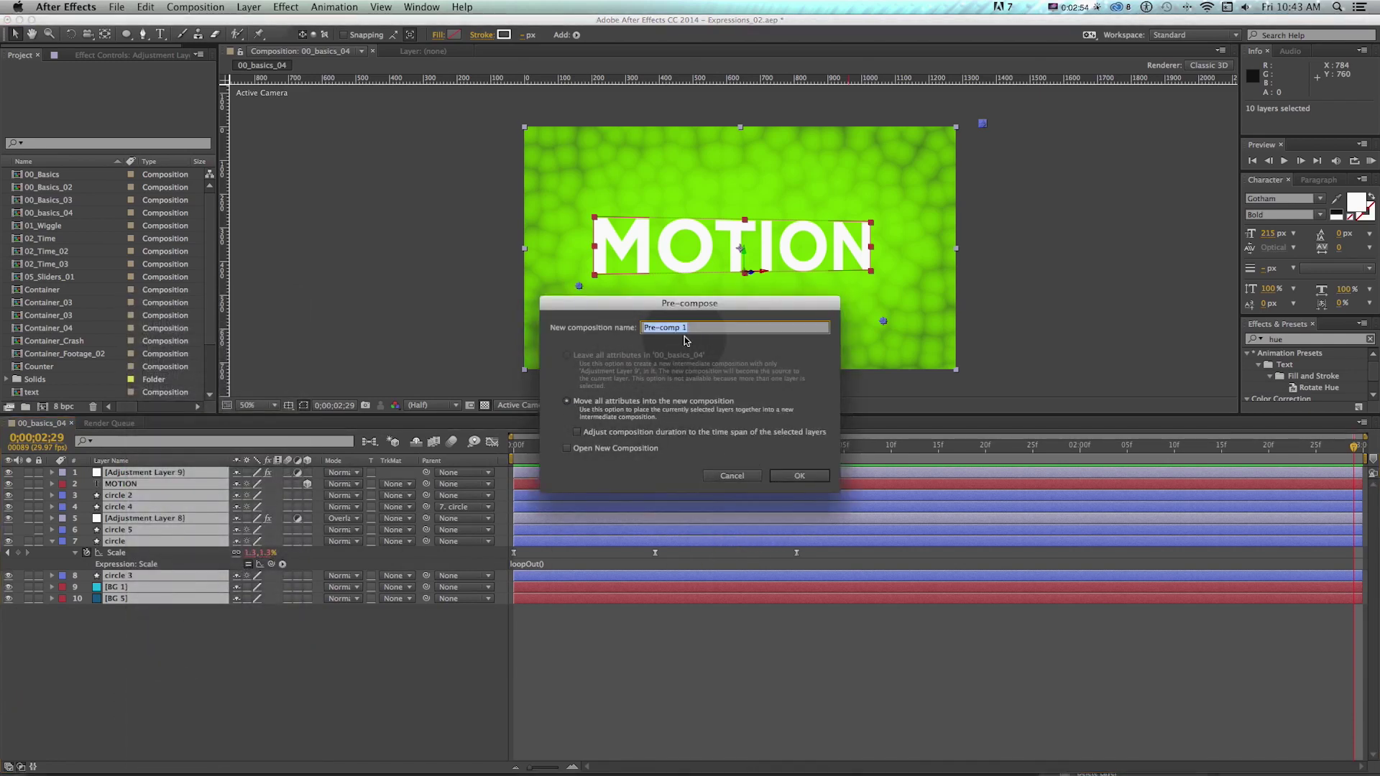
text(G)
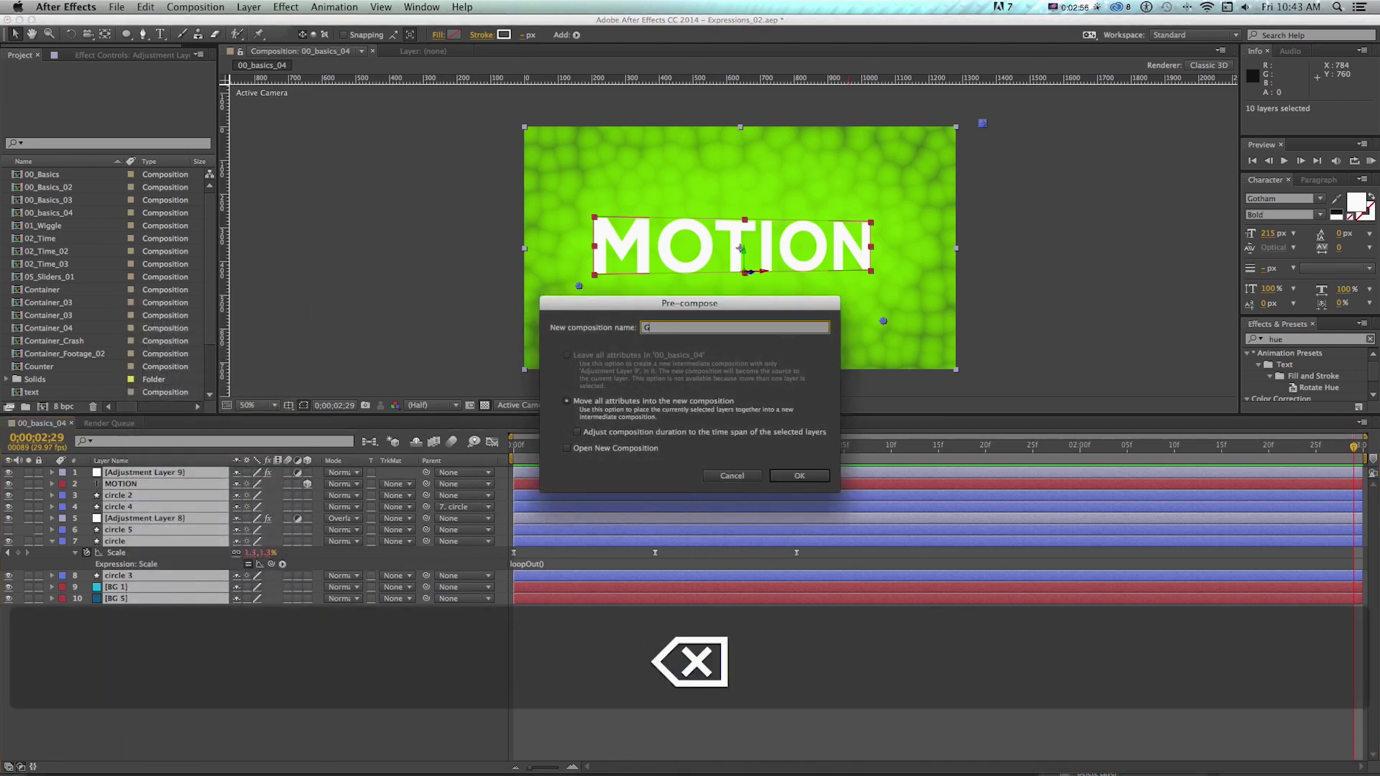
text(raphics)
click(797, 475)
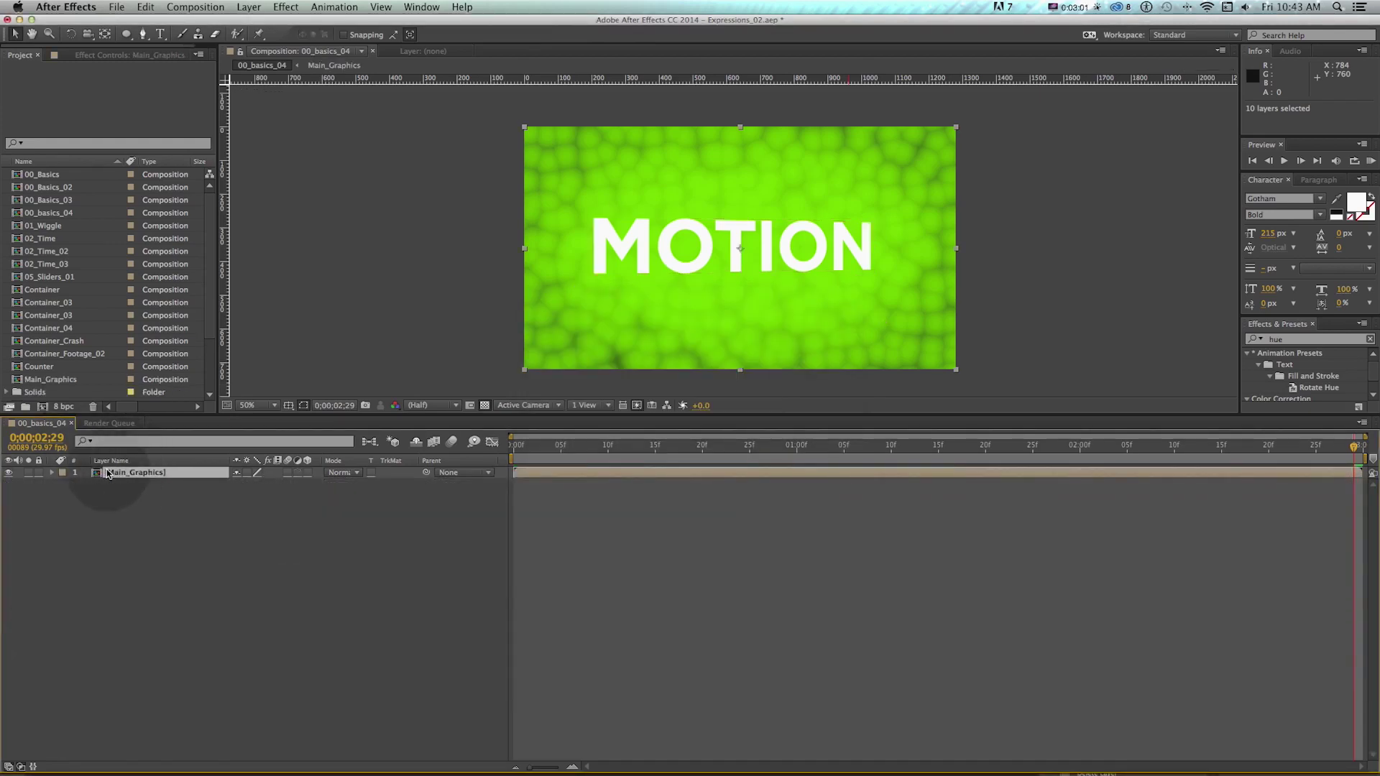
Open the Main_Graphics pre-comp, return to 00_basics_04, and set that composition's duration to 20 seconds
double_click(99, 475)
drag(164, 425, 114, 424)
click(55, 424)
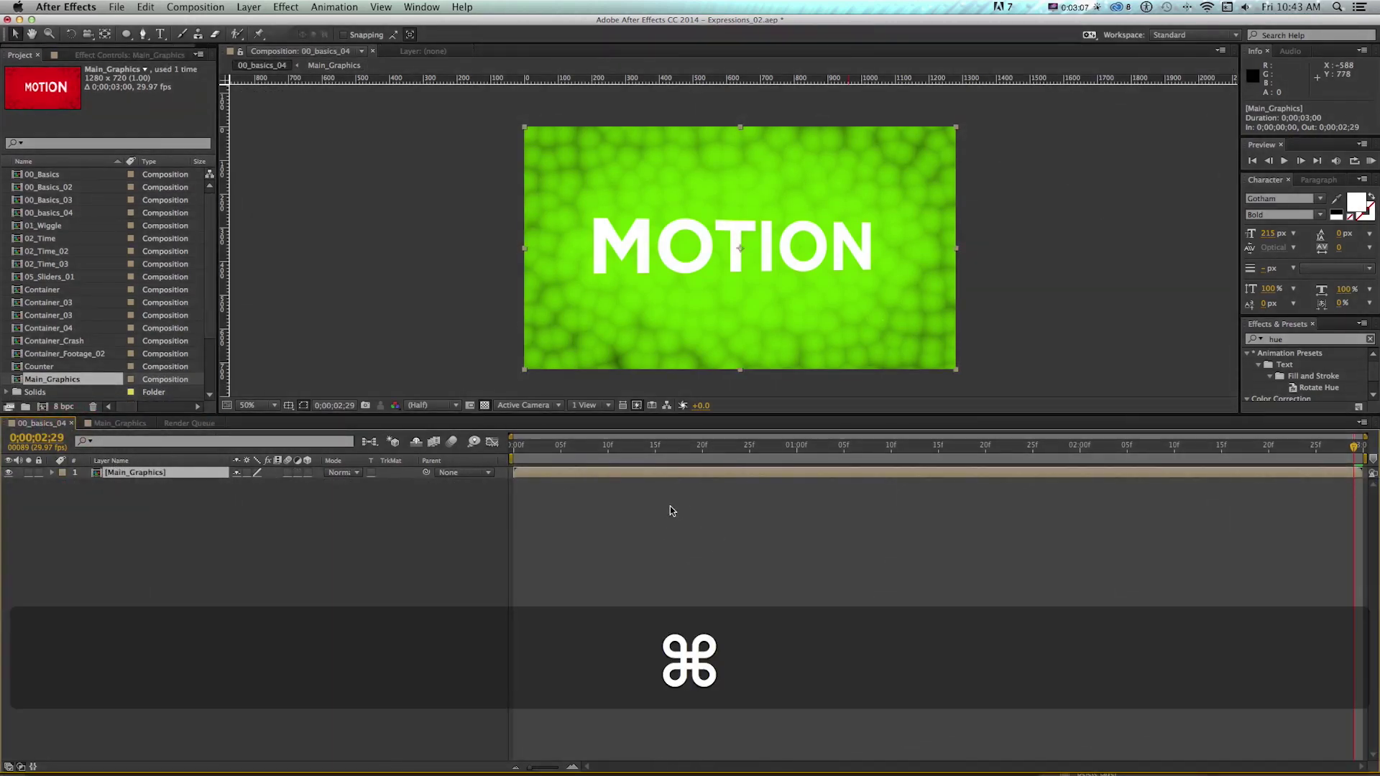
key(super+k)
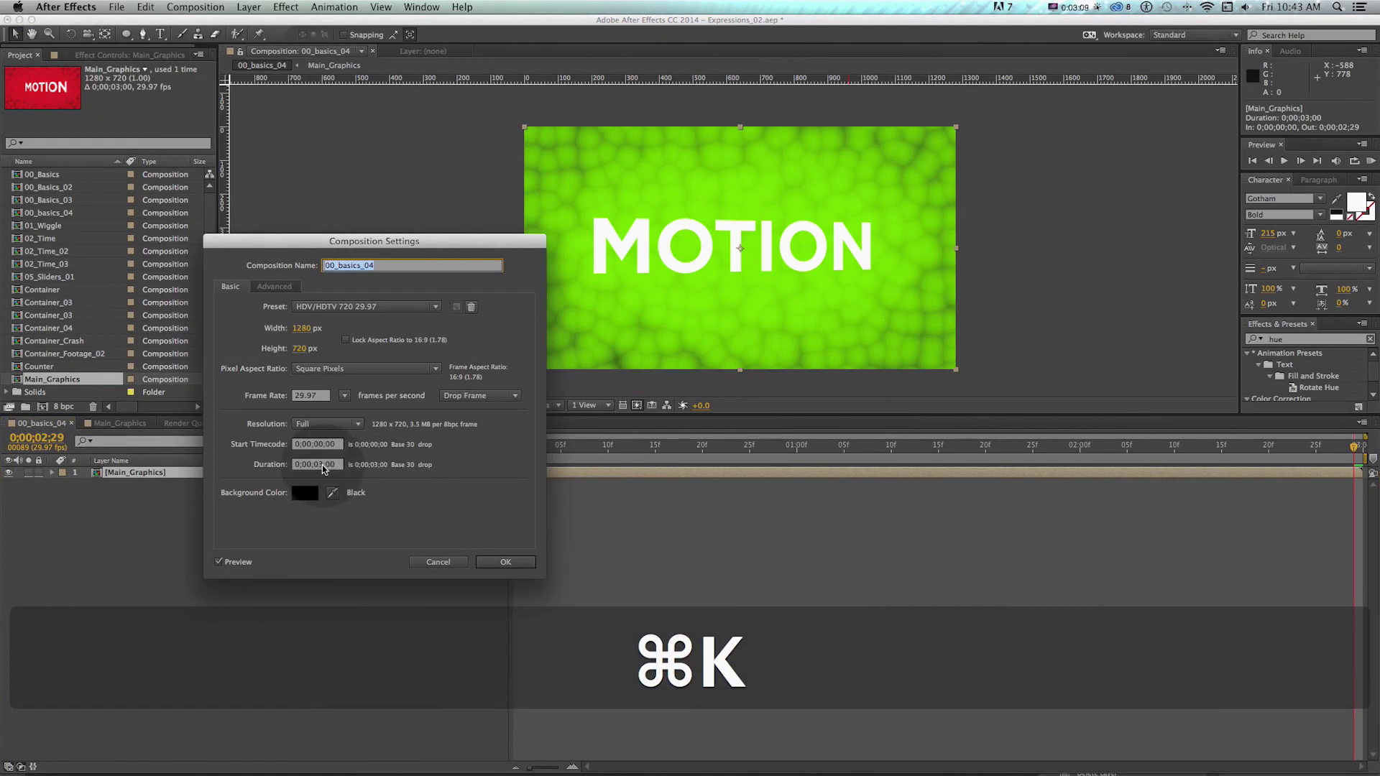
double_click(317, 465)
text(20)
key(Return)
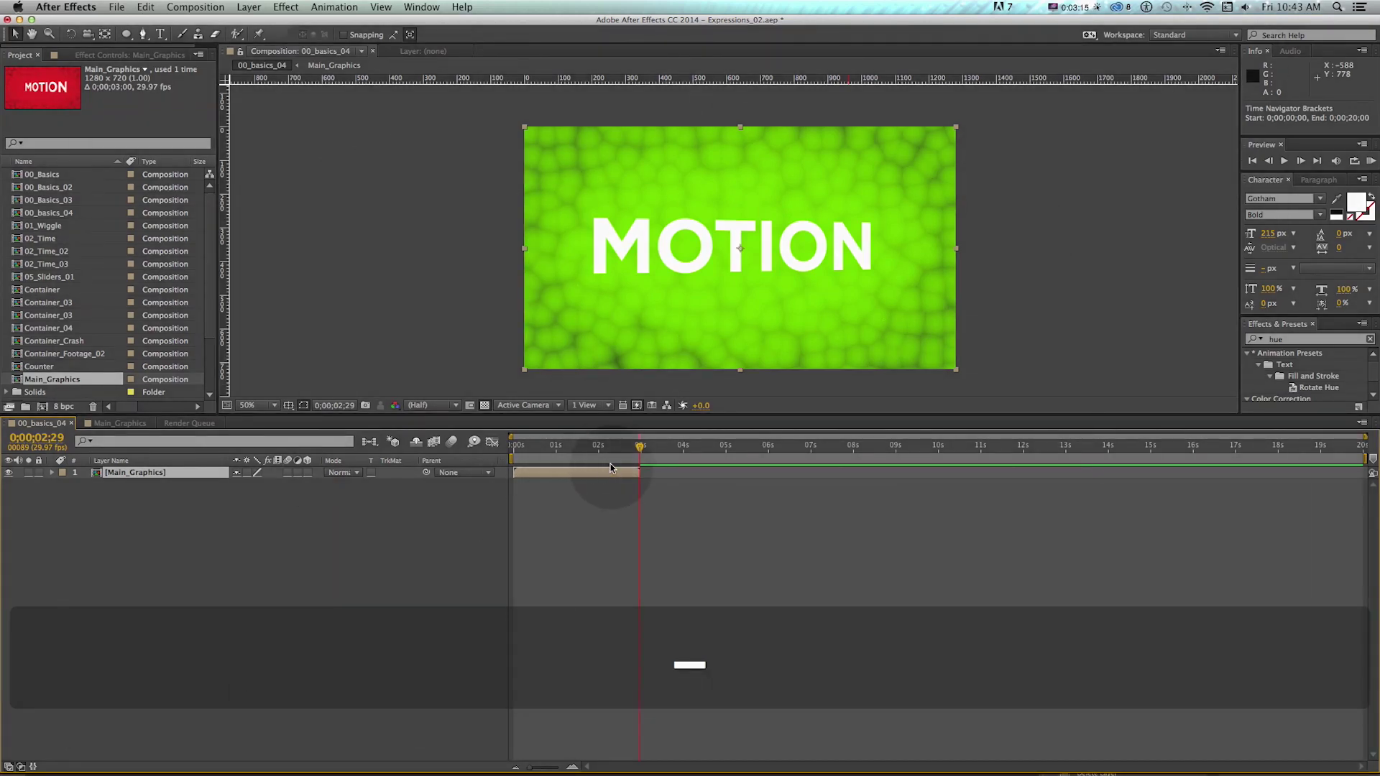
Enable time remapping on the Main_Graphics layer and extend the layer to the end of the composition
drag(609, 446, 641, 447)
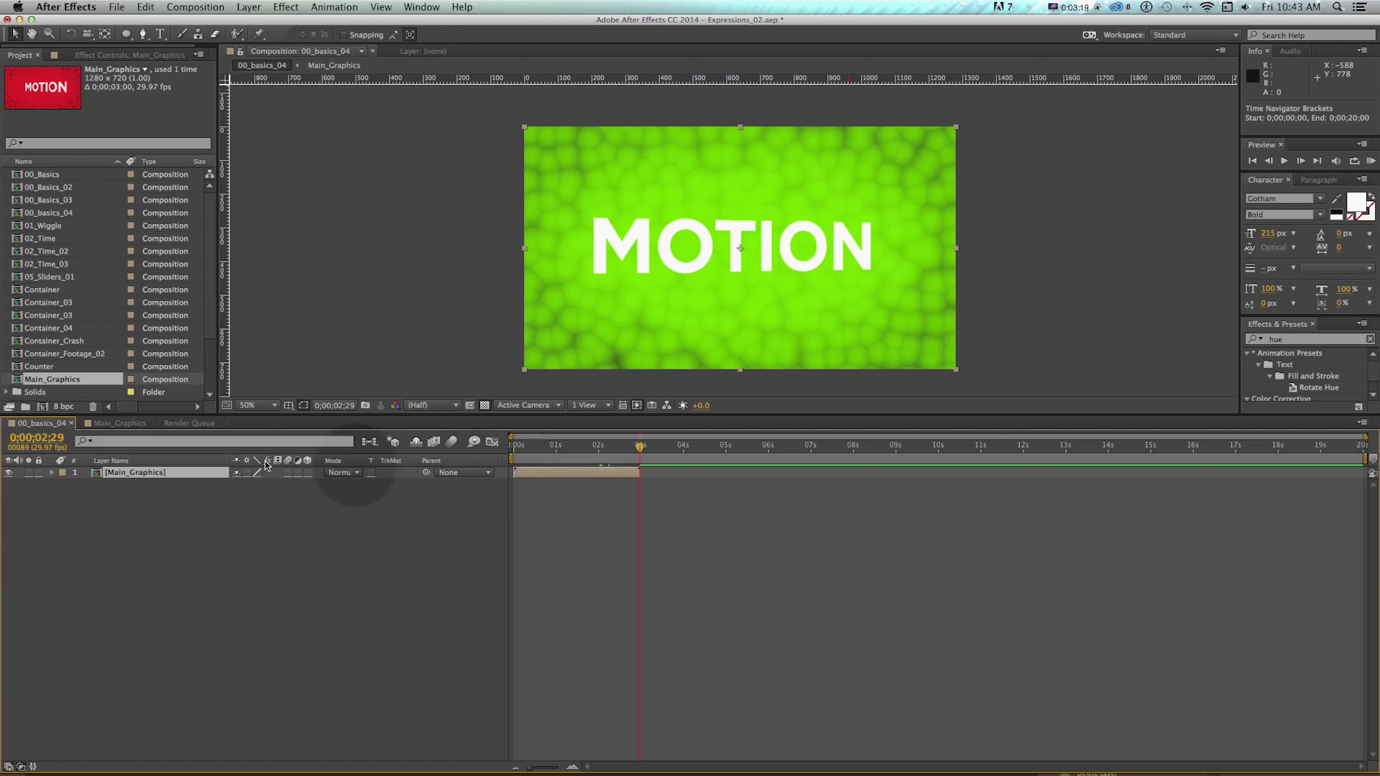
right_click(151, 472)
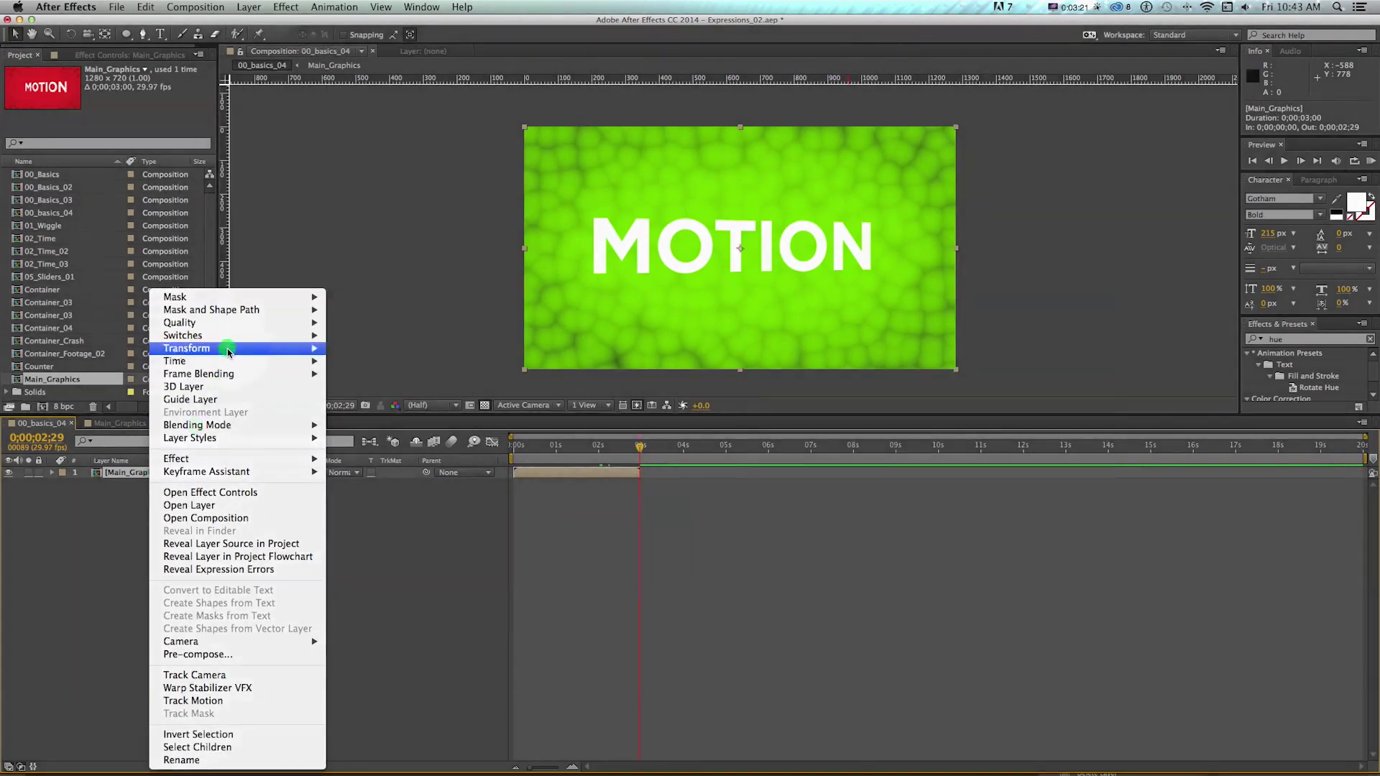
mouse_move(224, 360)
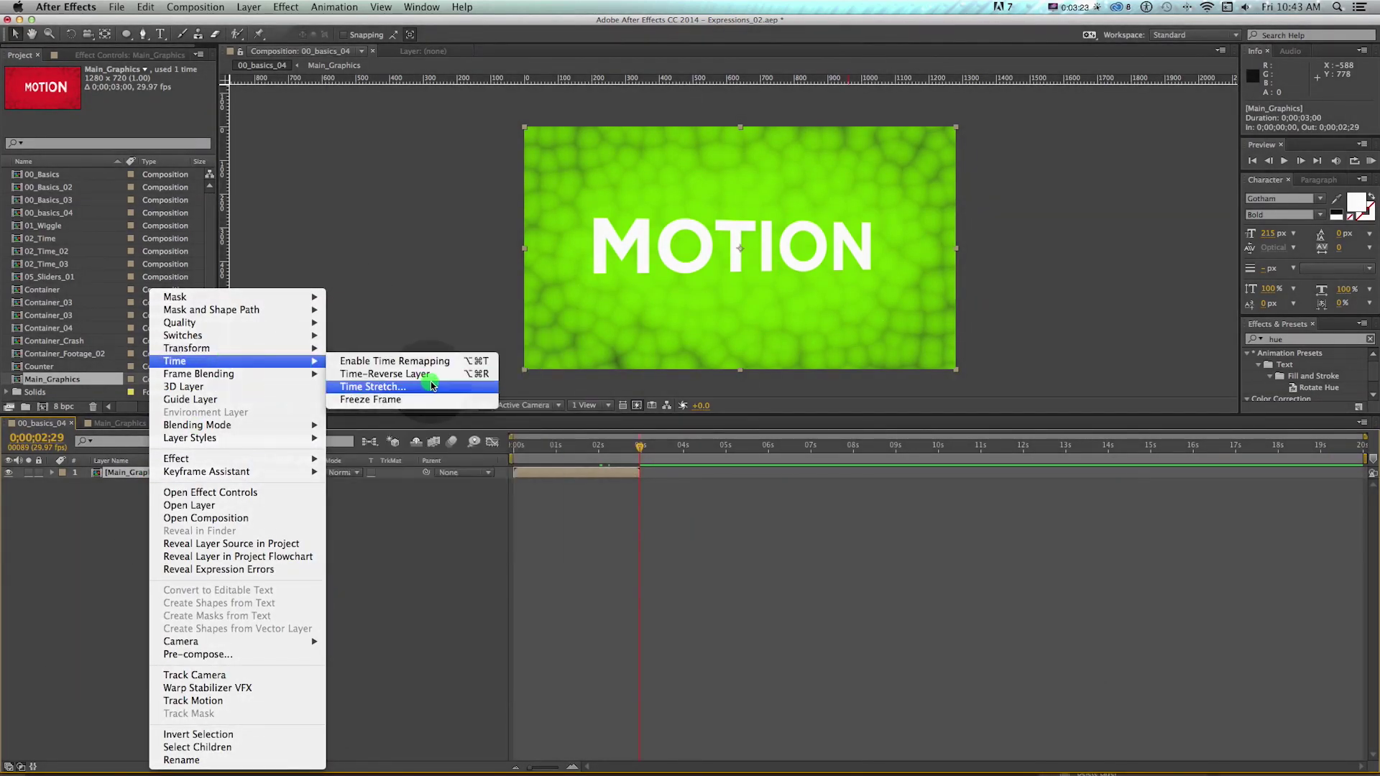
click(395, 361)
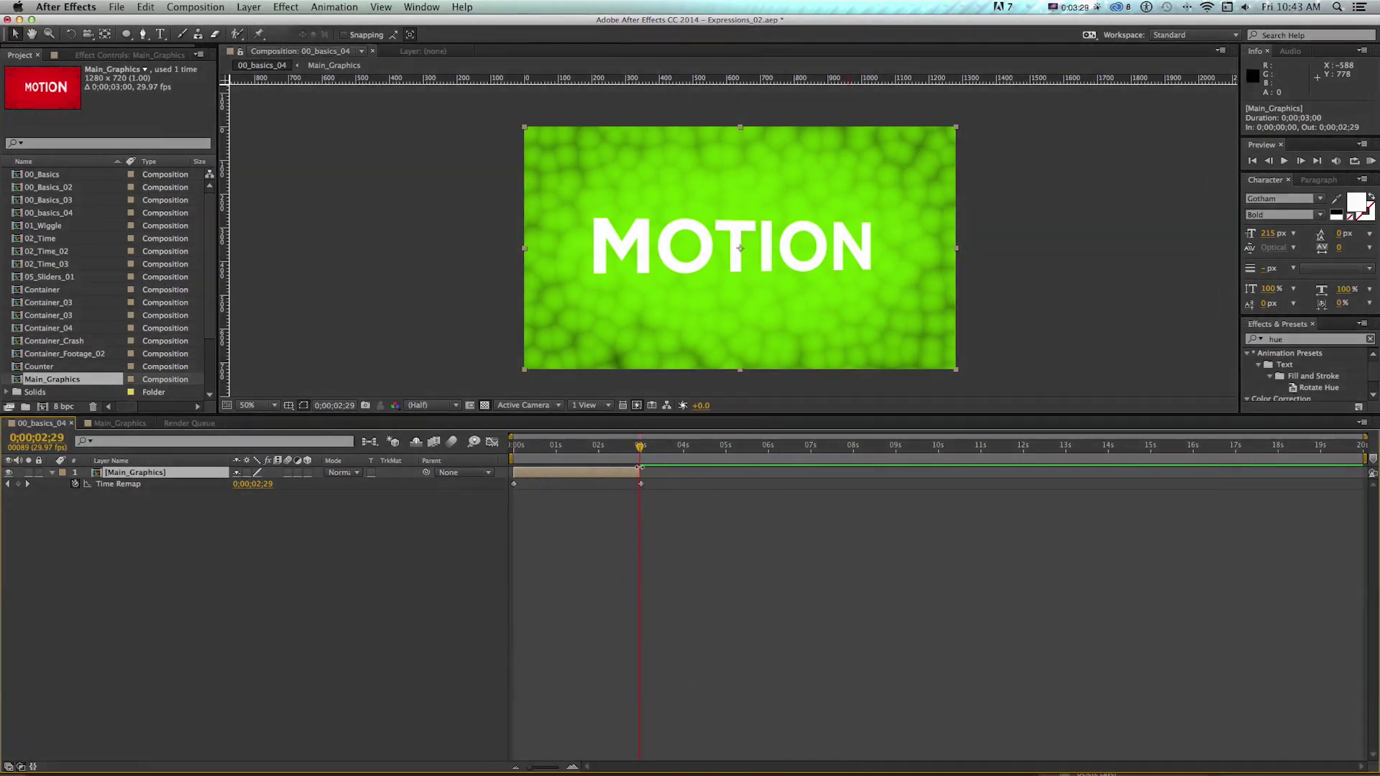
drag(639, 469, 1377, 472)
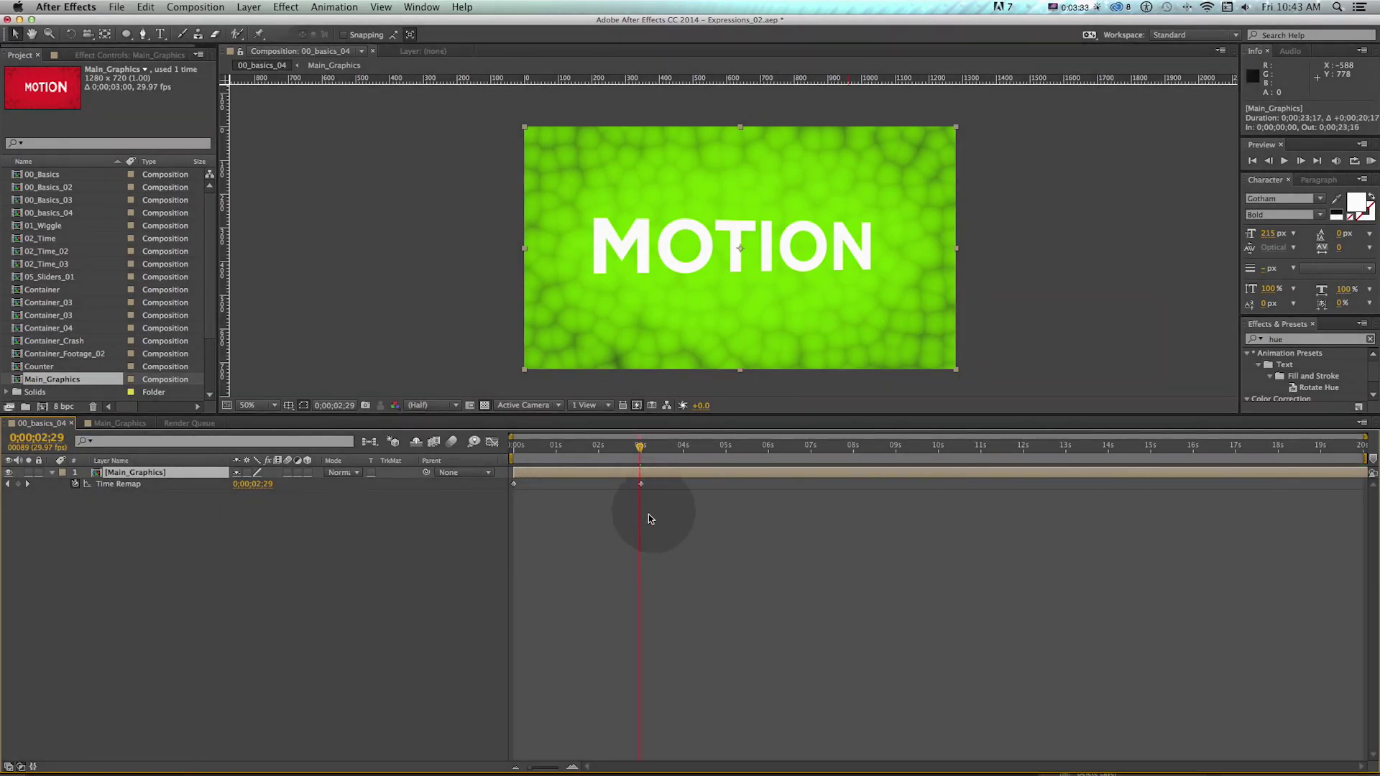
Add a loopOut() expression to the Main_Graphics layer's Time Remap property and scrub through the first seconds
drag(665, 508, 450, 484)
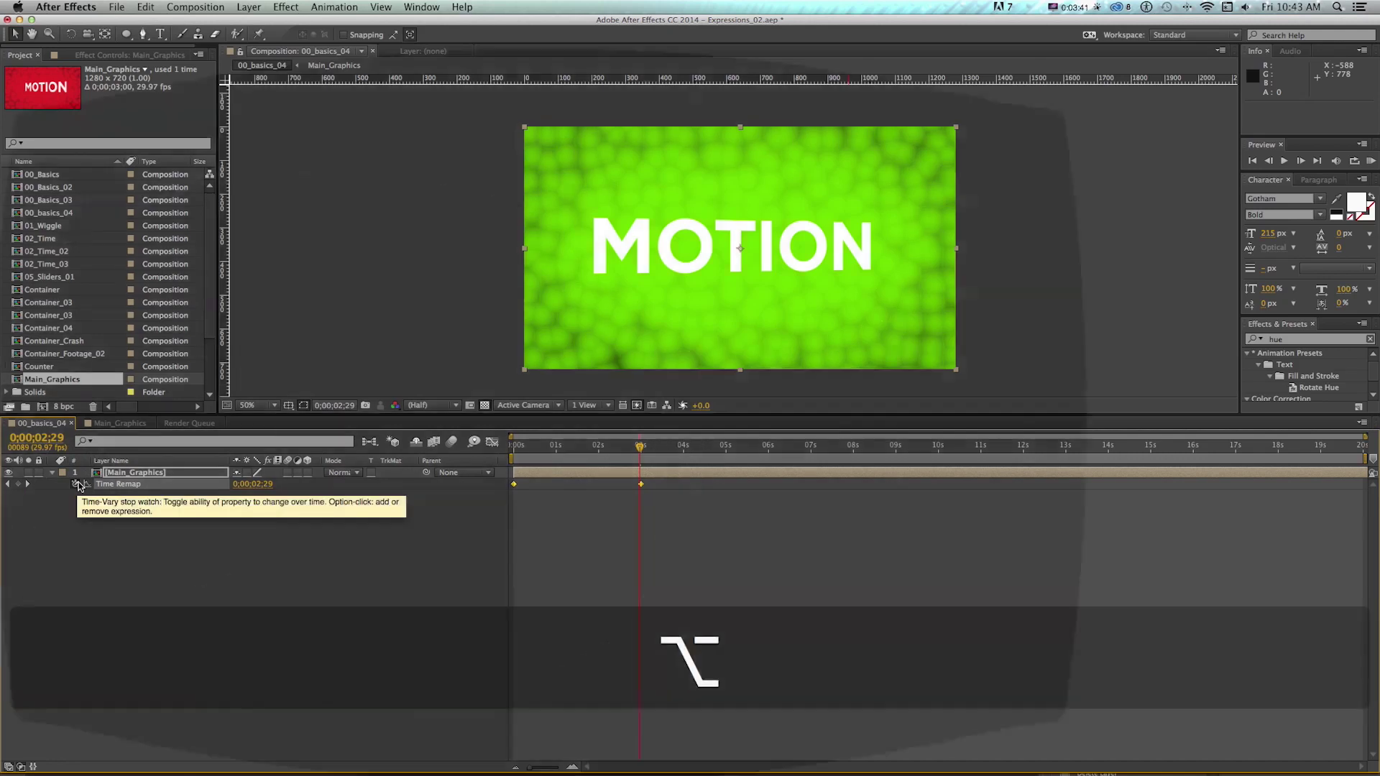
alt+click(77, 484)
text(loopOut()
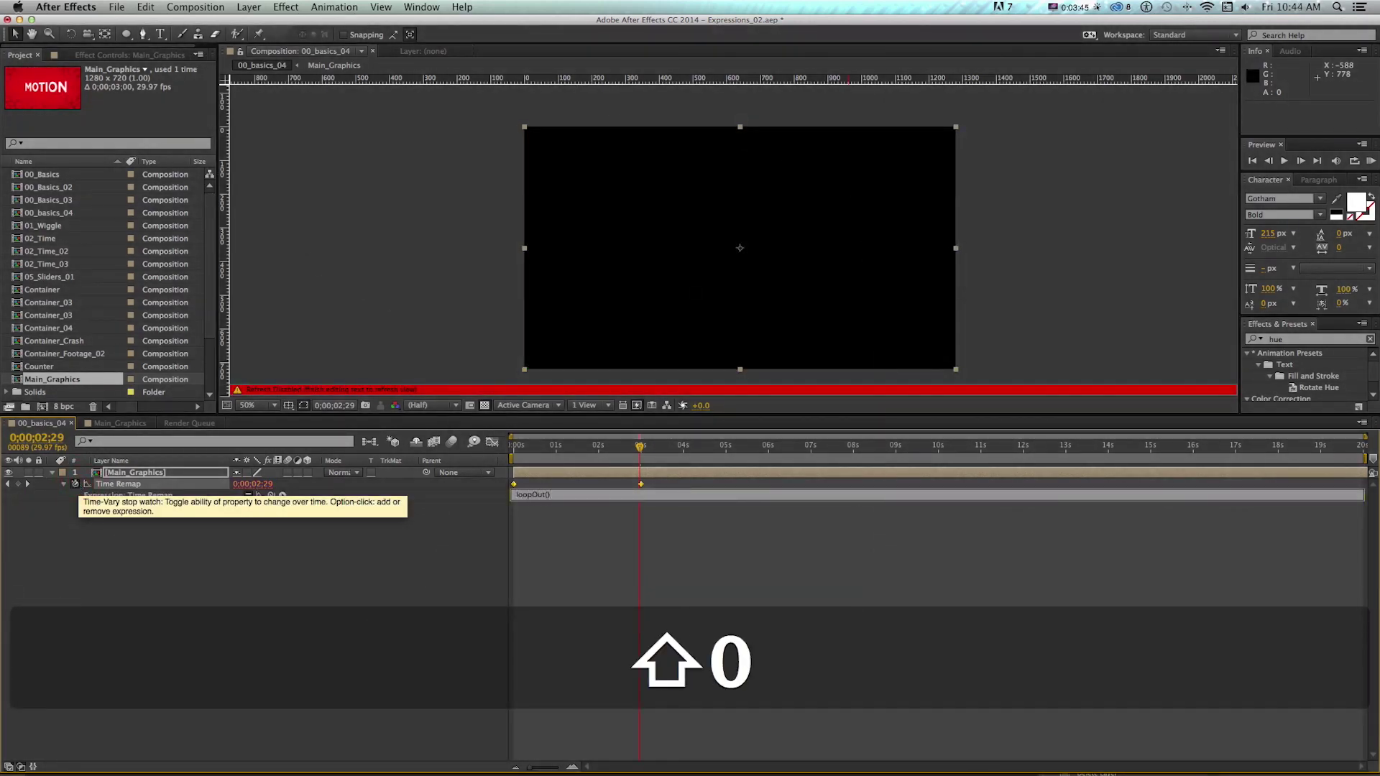
key(KP_Enter)
drag(575, 447, 626, 444)
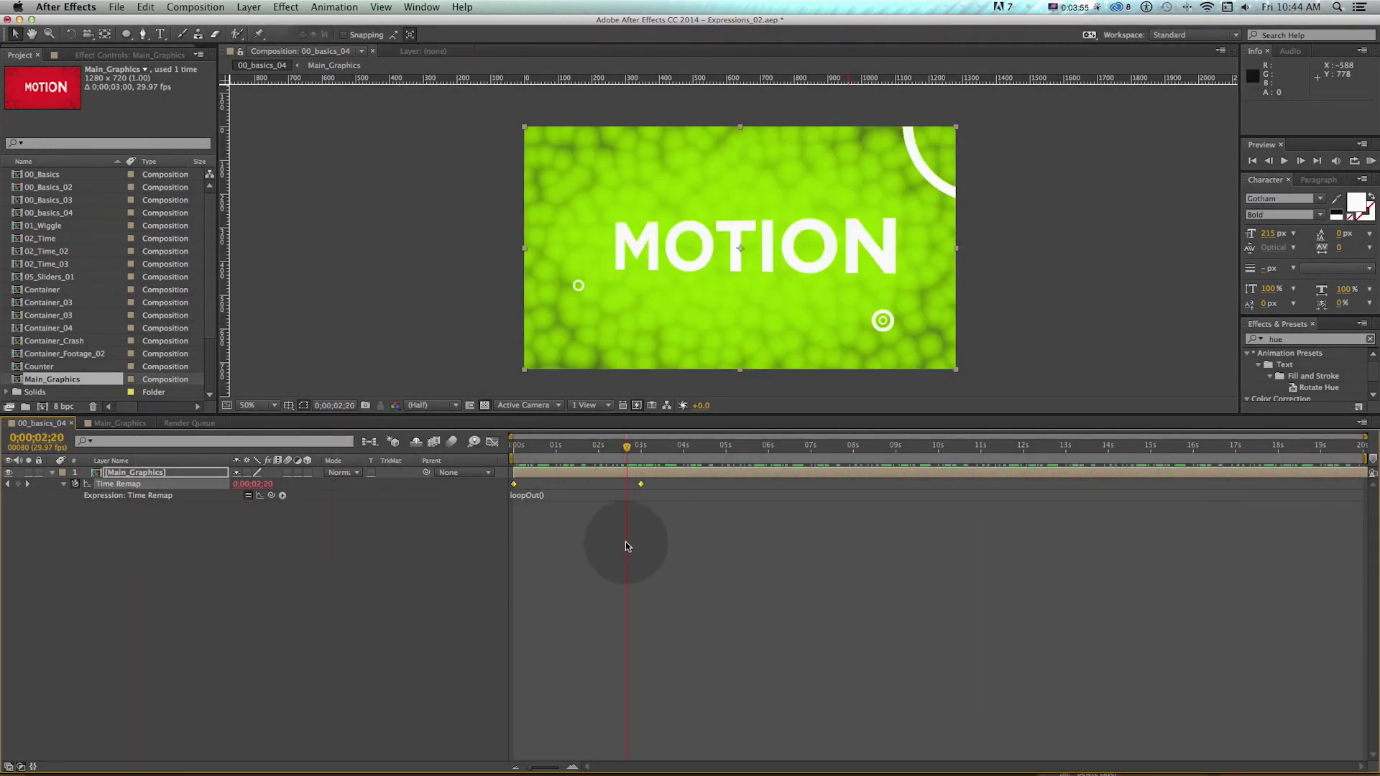
Set the frame rate of the 00_basics_04 composition to 30 frames per second
key(super+k)
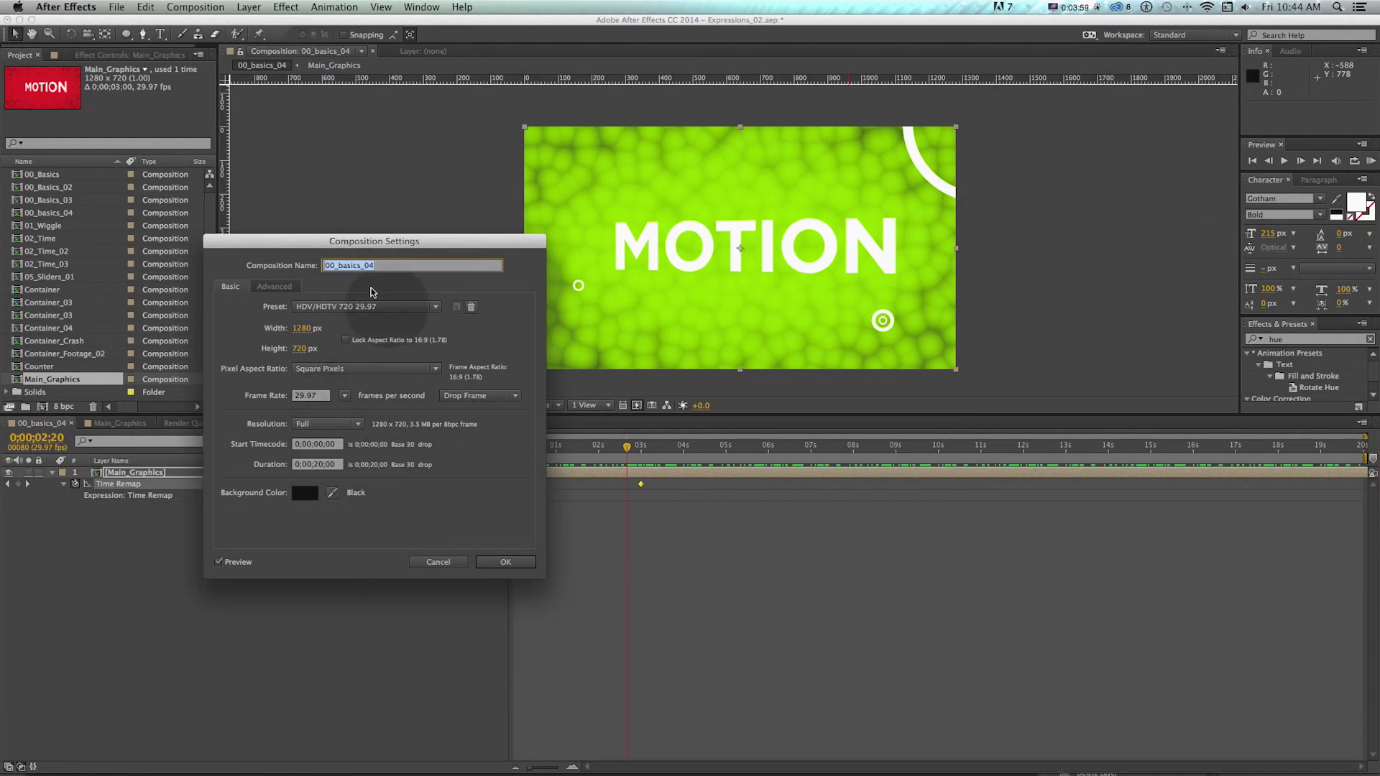
drag(338, 245, 397, 231)
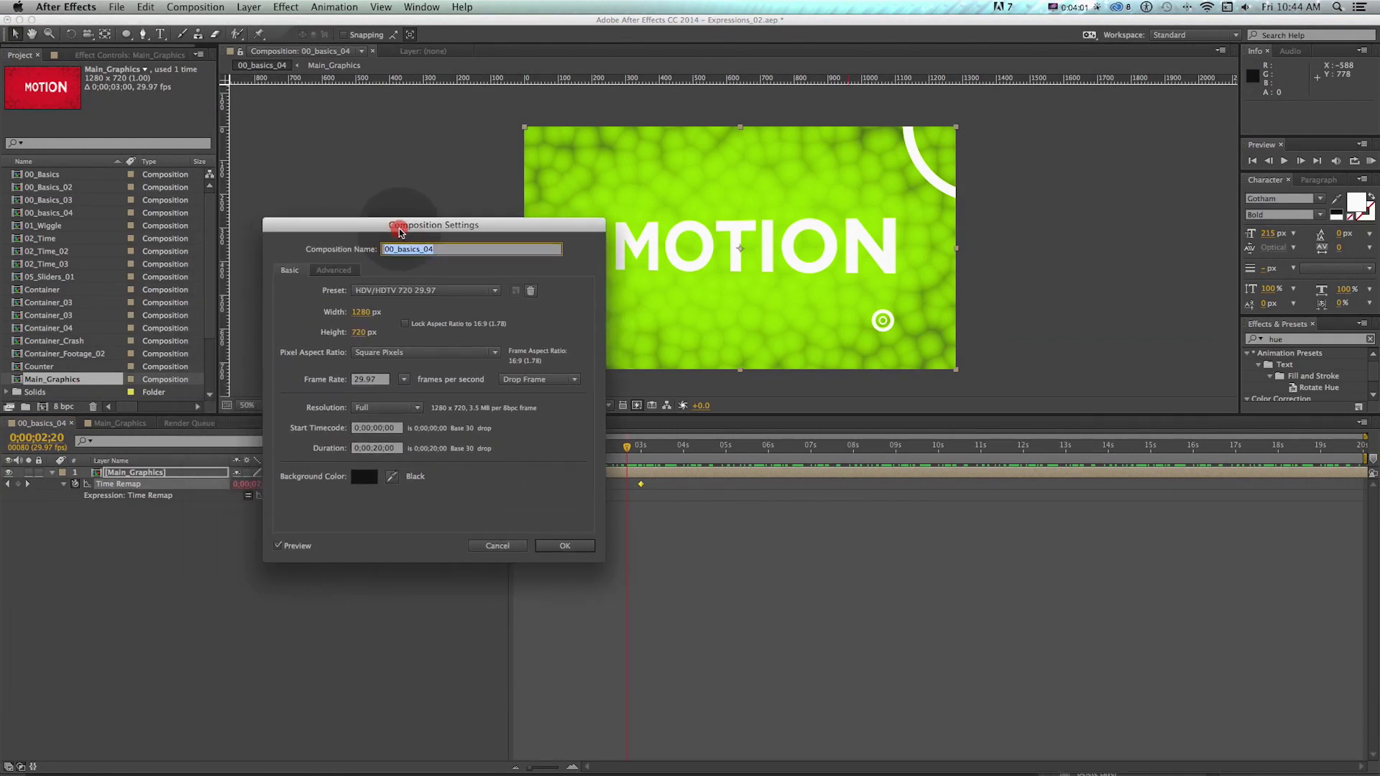
click(369, 379)
drag(344, 227, 325, 196)
text(30)
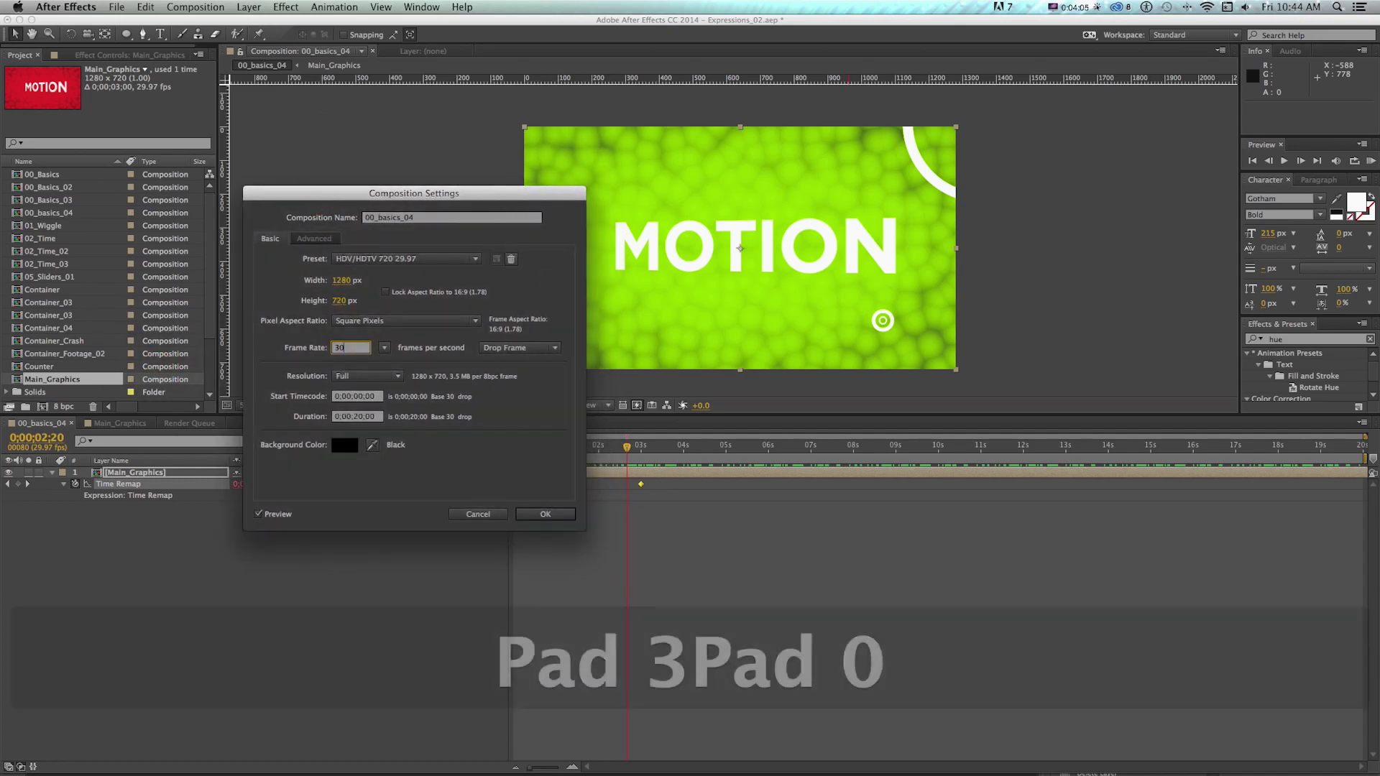
key(Return)
Open the Main_Graphics composition and set its frame rate to 30 frames per second
click(119, 424)
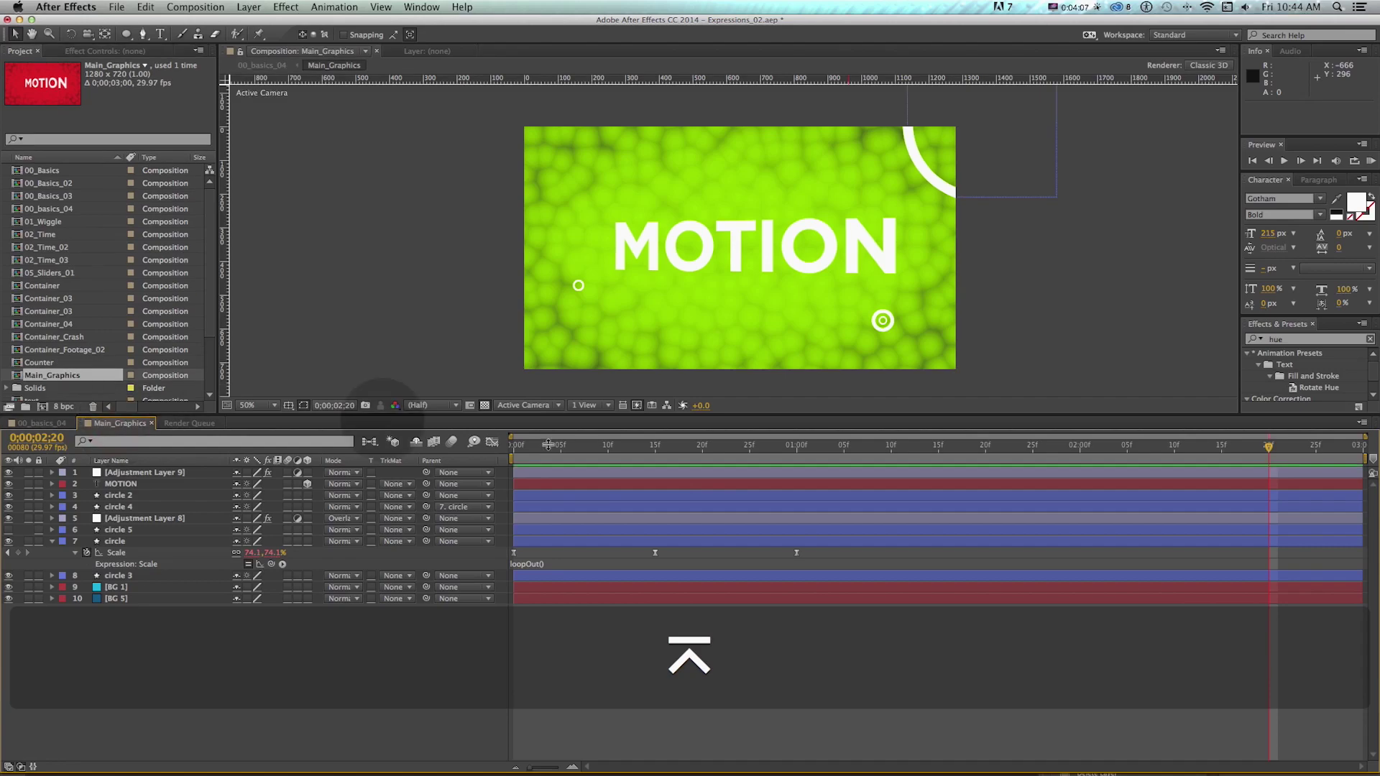
key(super+k)
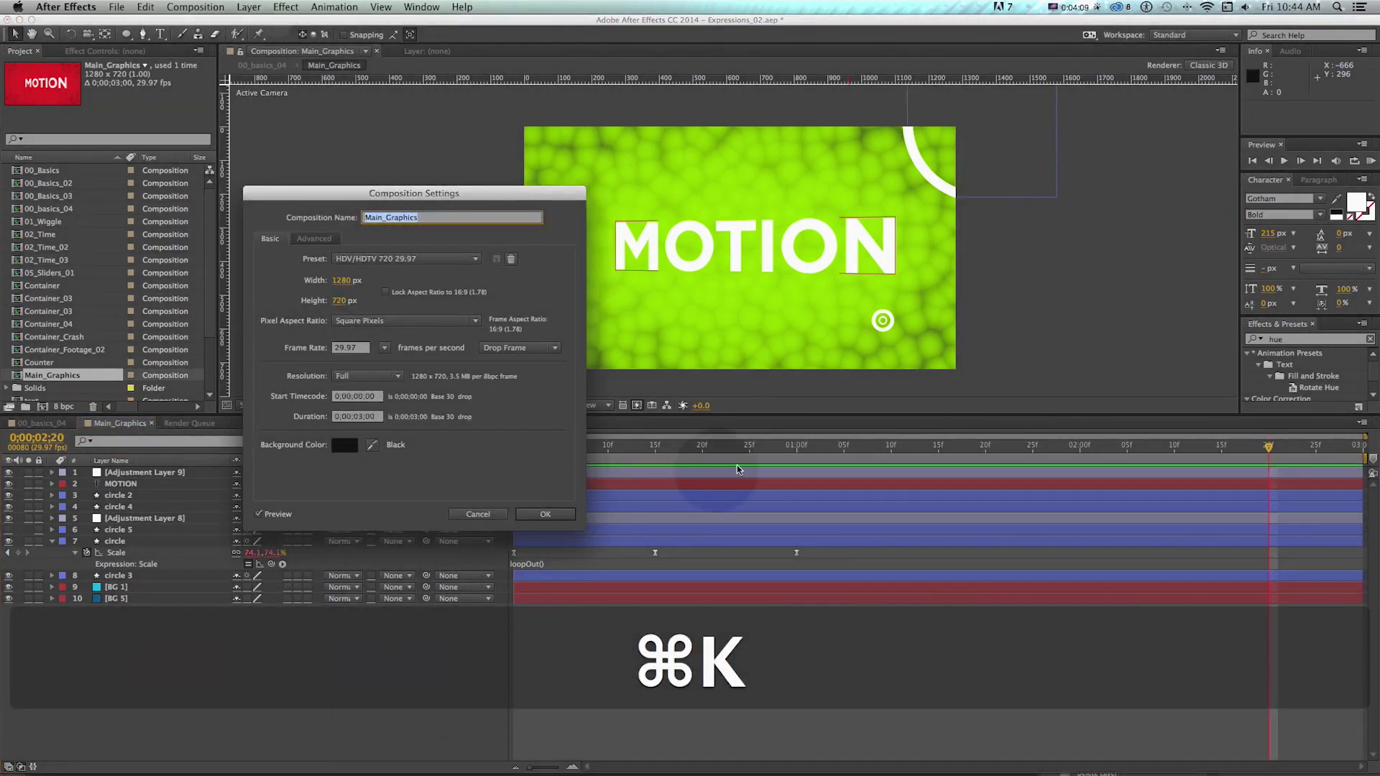
text(30)
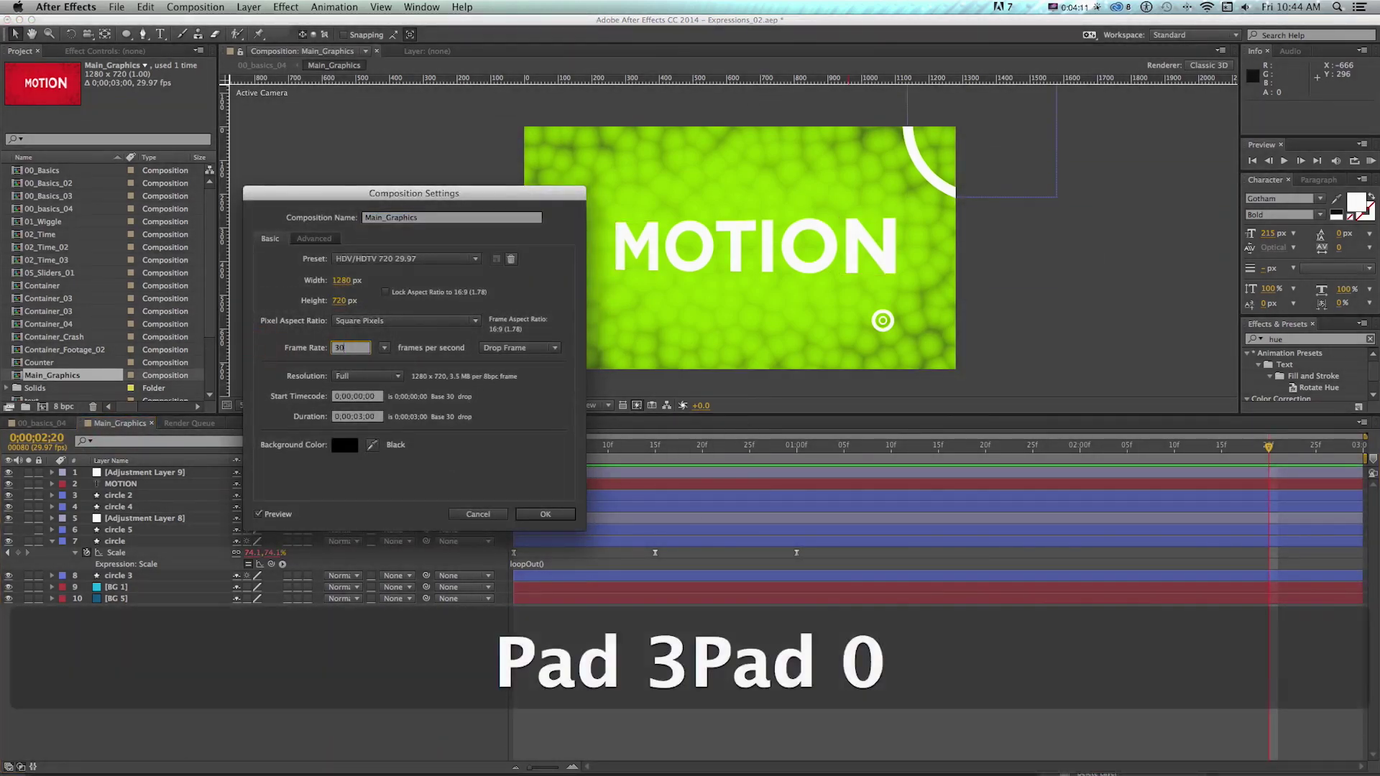
key(Return)
Create a white, comp-sized solid named fade in Main_Graphics, with the playhead at the first frame
key(Home)
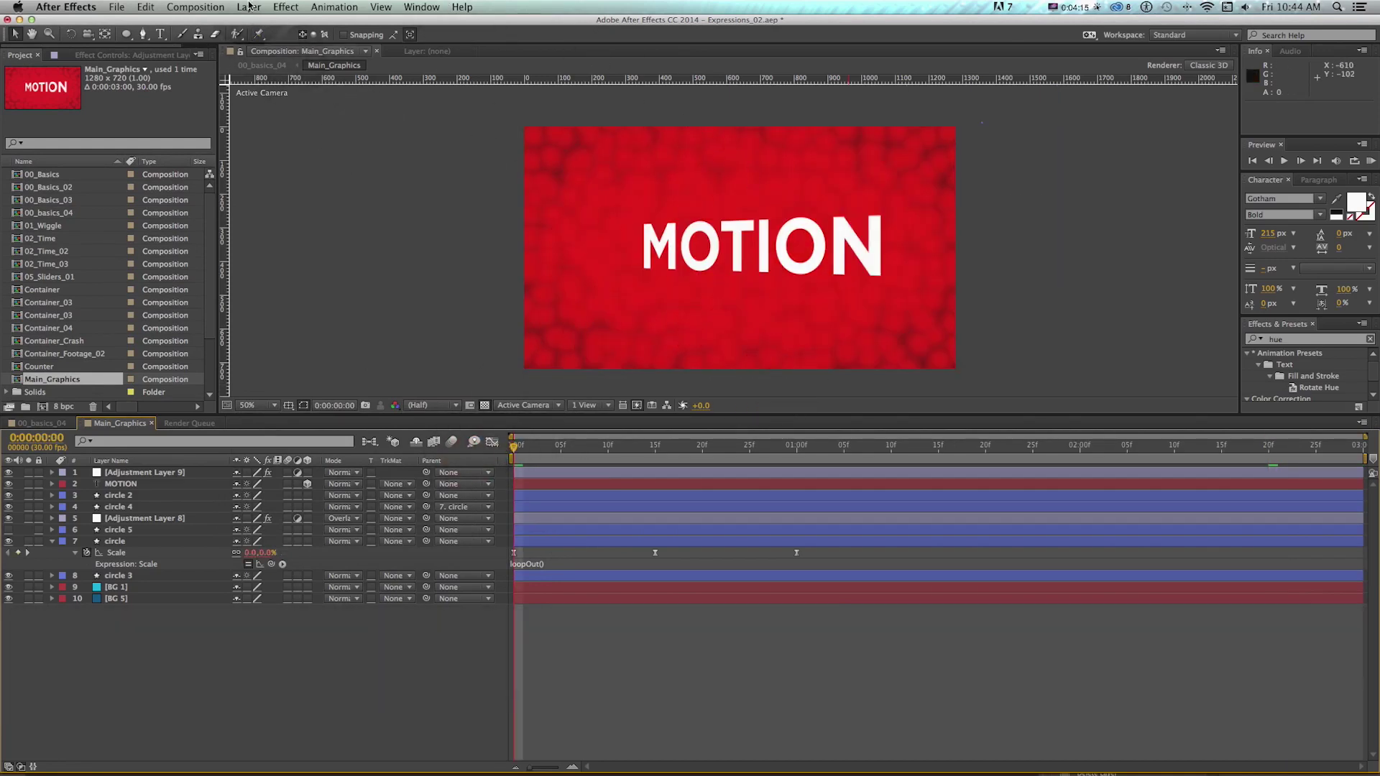
click(249, 6)
mouse_move(388, 23)
click(436, 41)
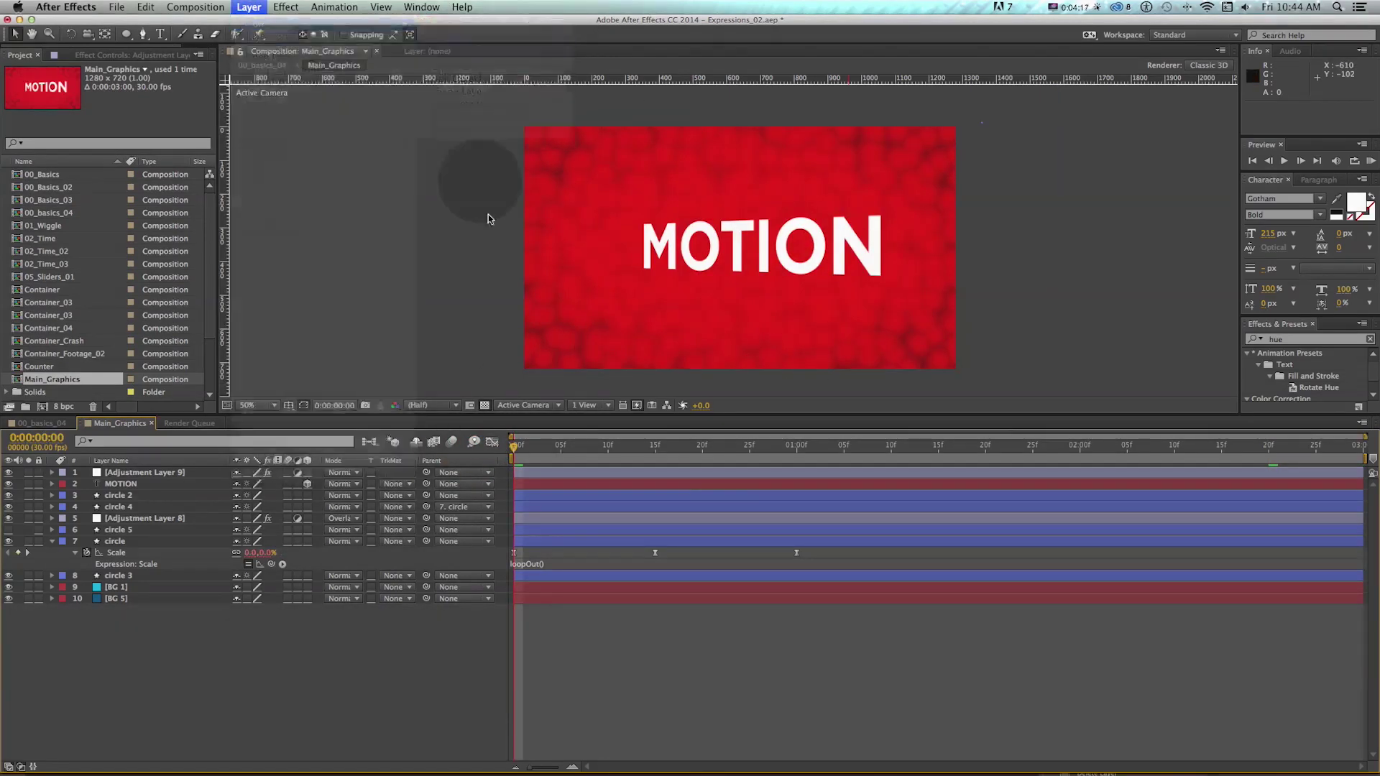
text(flad)
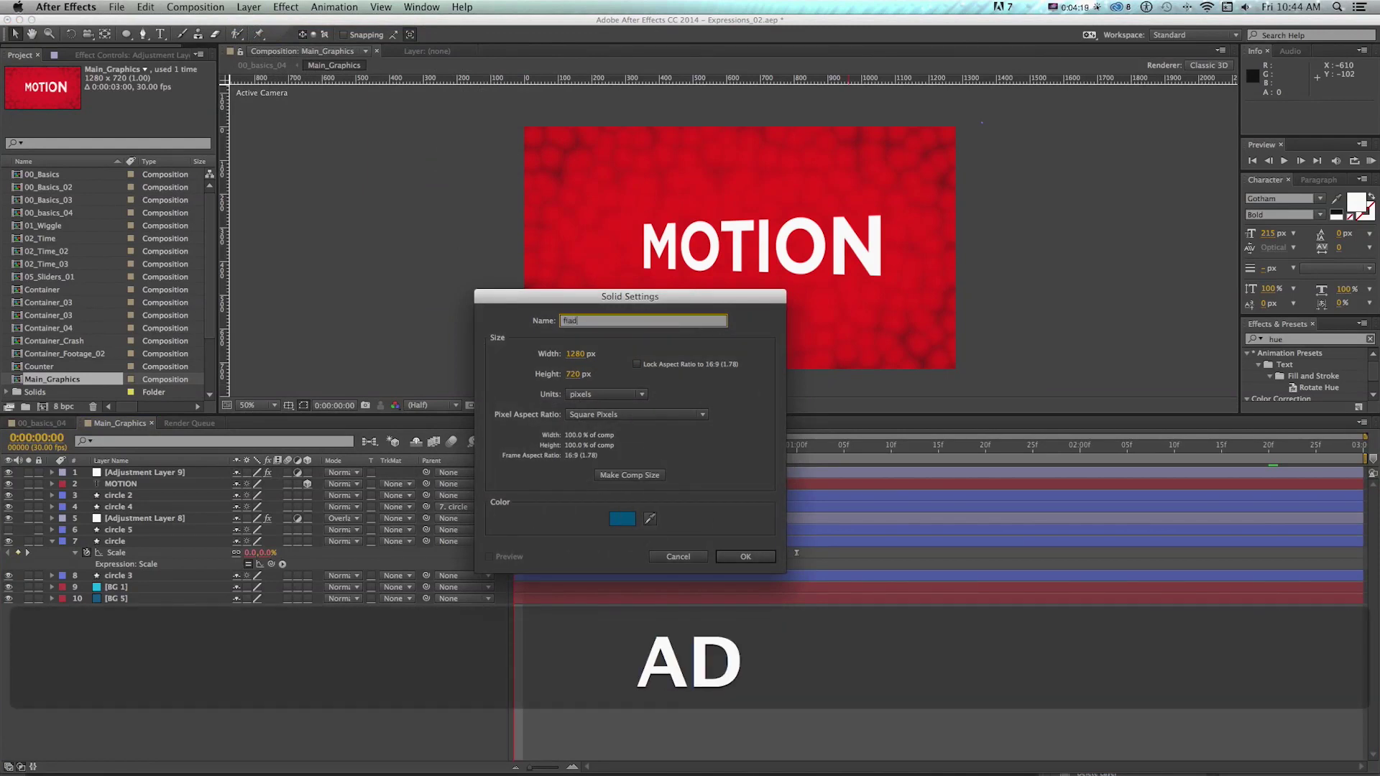
click(622, 518)
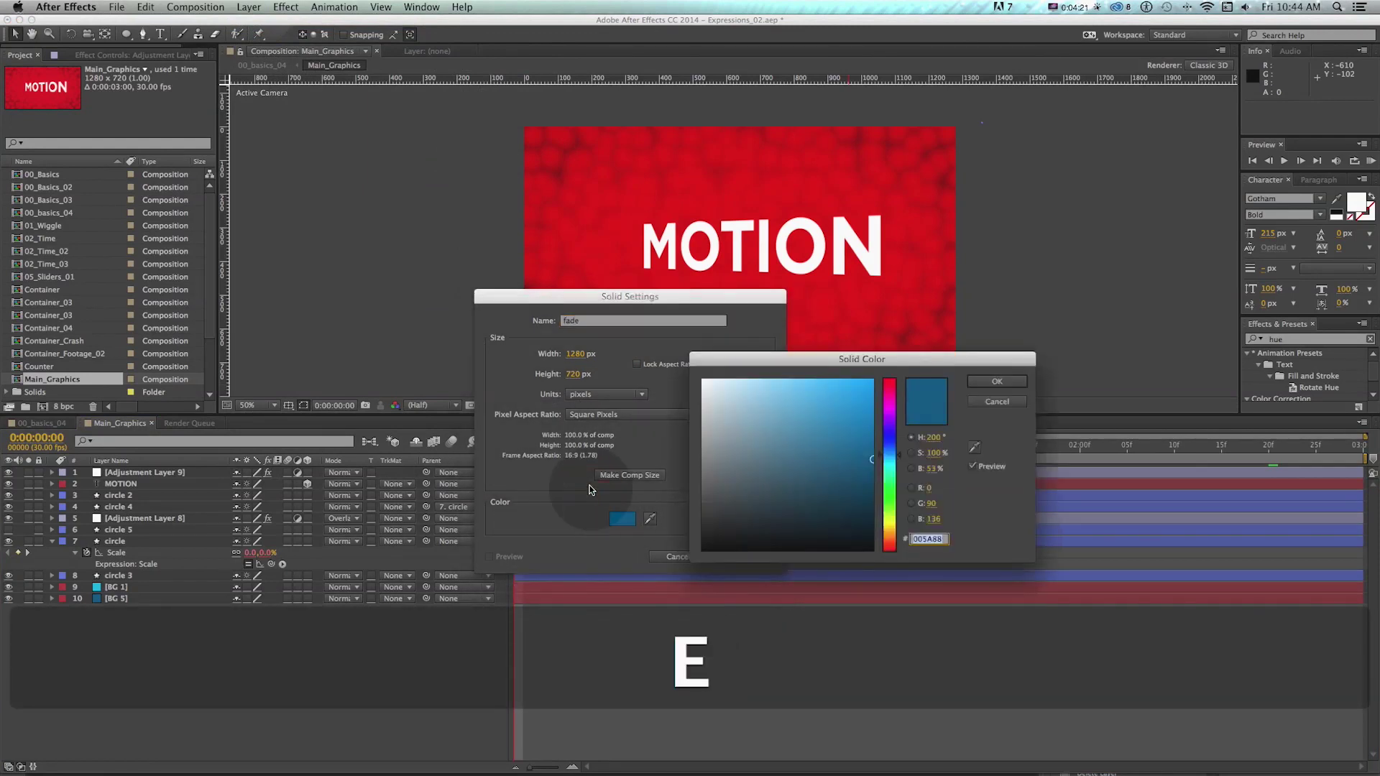
key(Return)
key(Return)
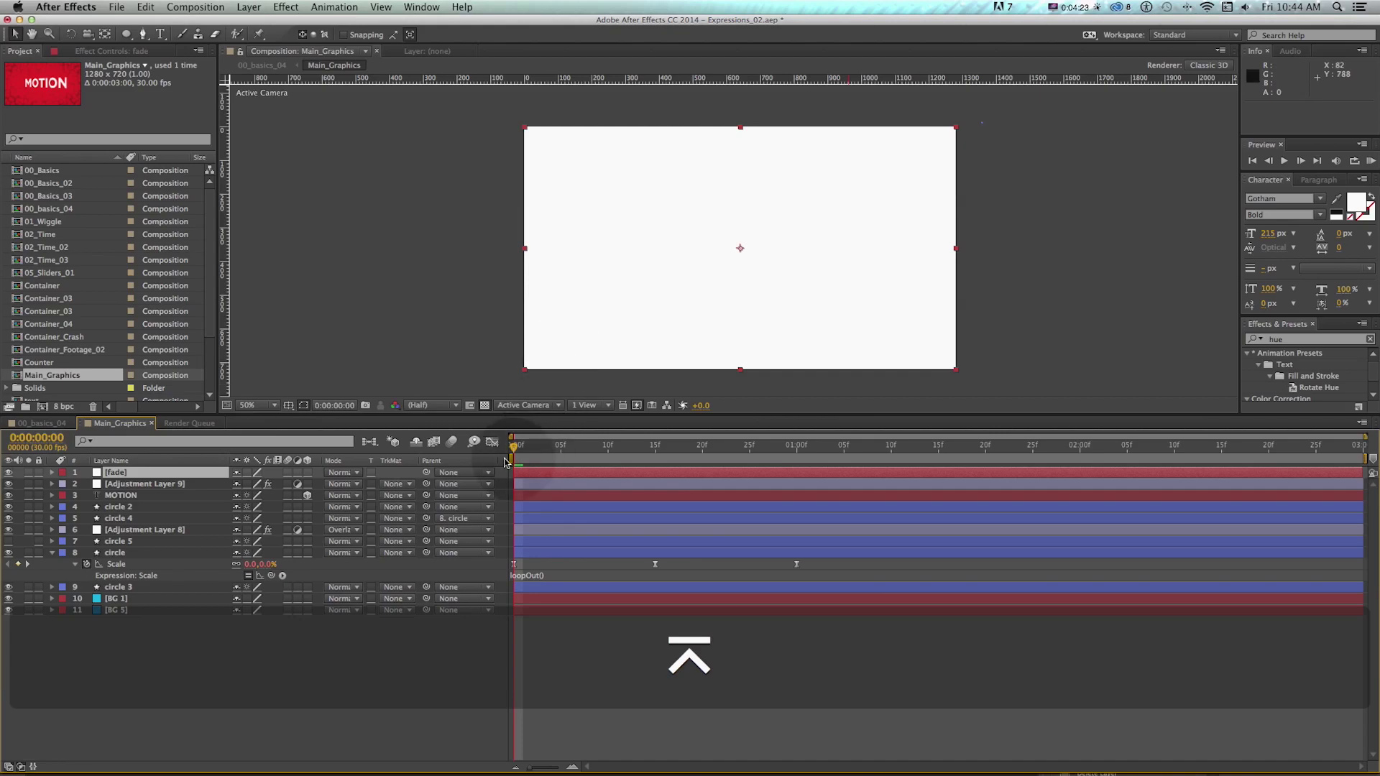
Keyframe the fade solid's opacity from 100% at the first frame to 0% at frame 3
key(t)
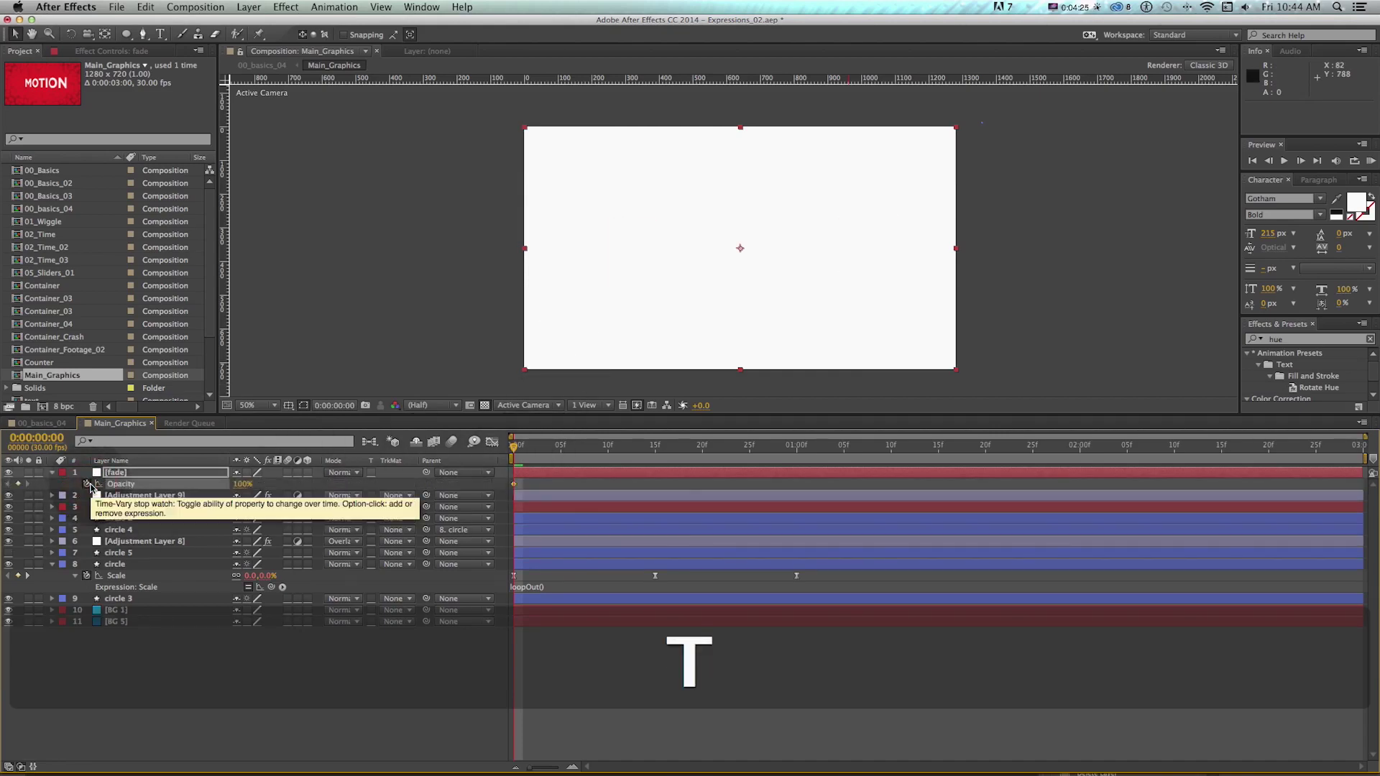
key(Page_Down)
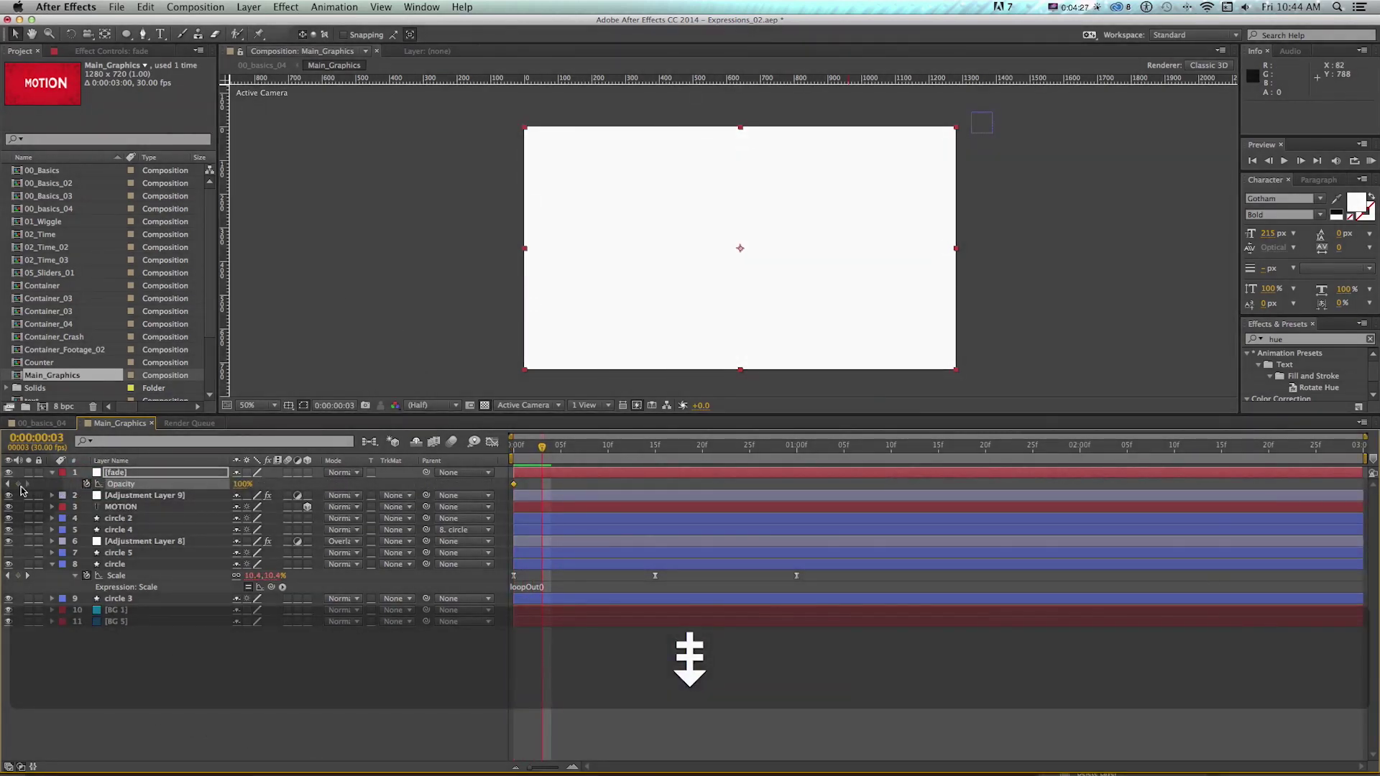
drag(243, 484, 121, 485)
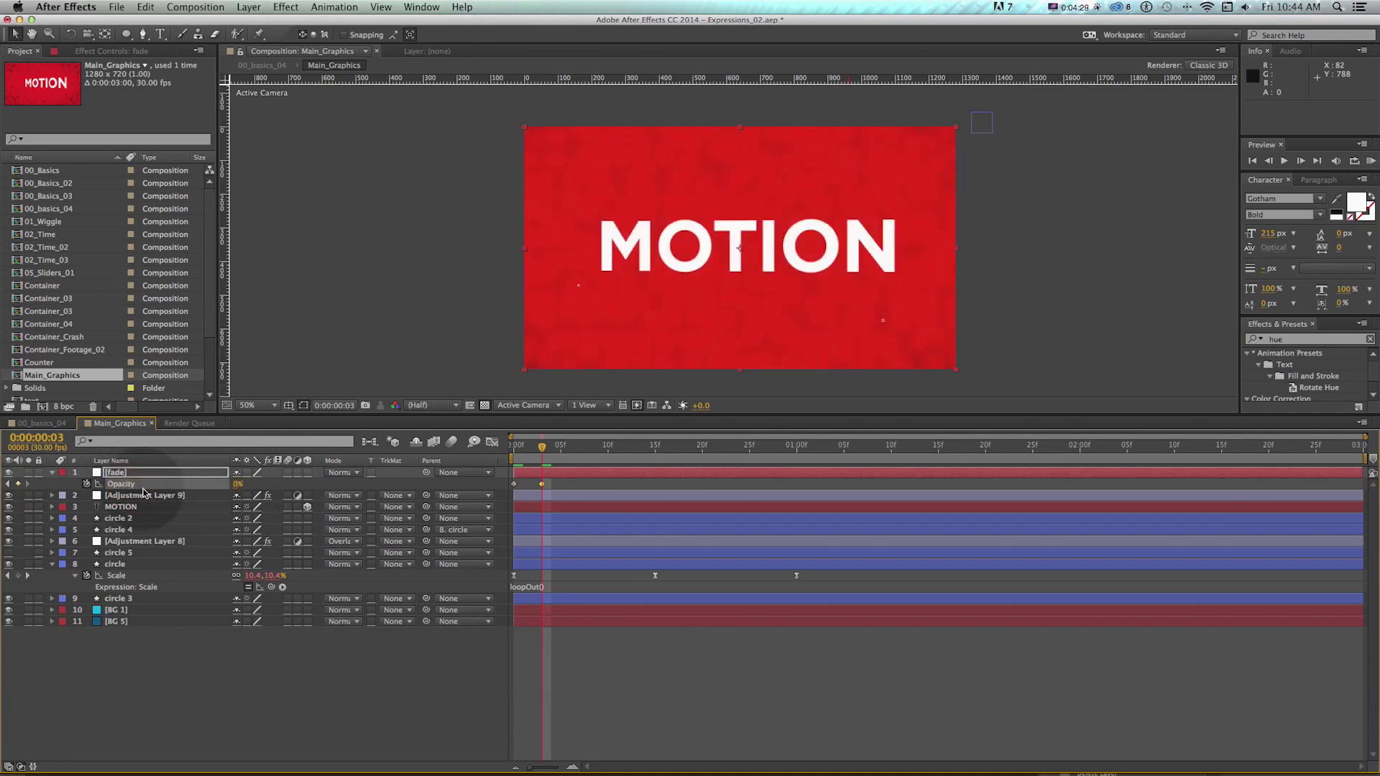
Trim the fade layer to end at frame 3, duplicate it, and move the duplicate to the composition's end
key(alt+])
key(super+d)
drag(532, 472, 1346, 458)
key(u)
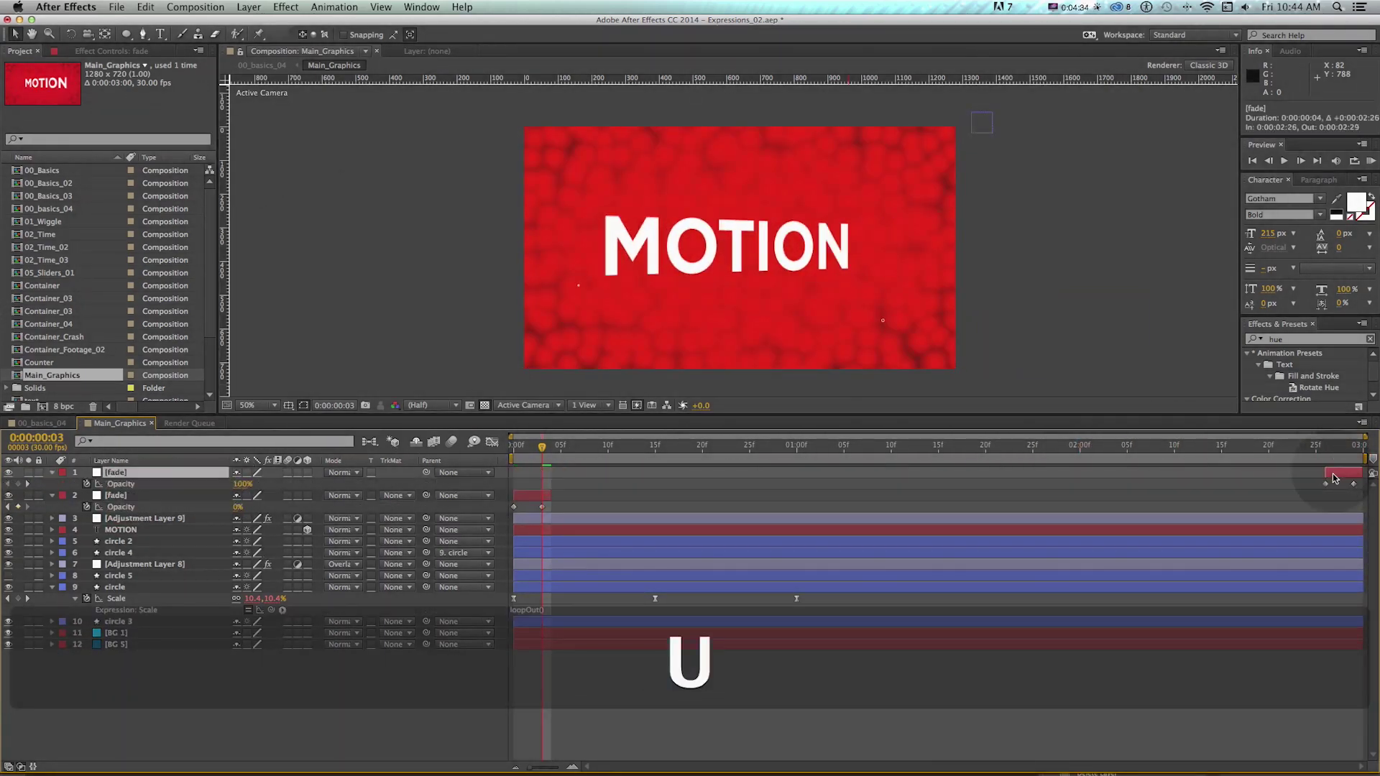
Time-reverse the duplicate fade layer's opacity keyframes and return the playhead to the first frame
drag(1306, 490, 1361, 482)
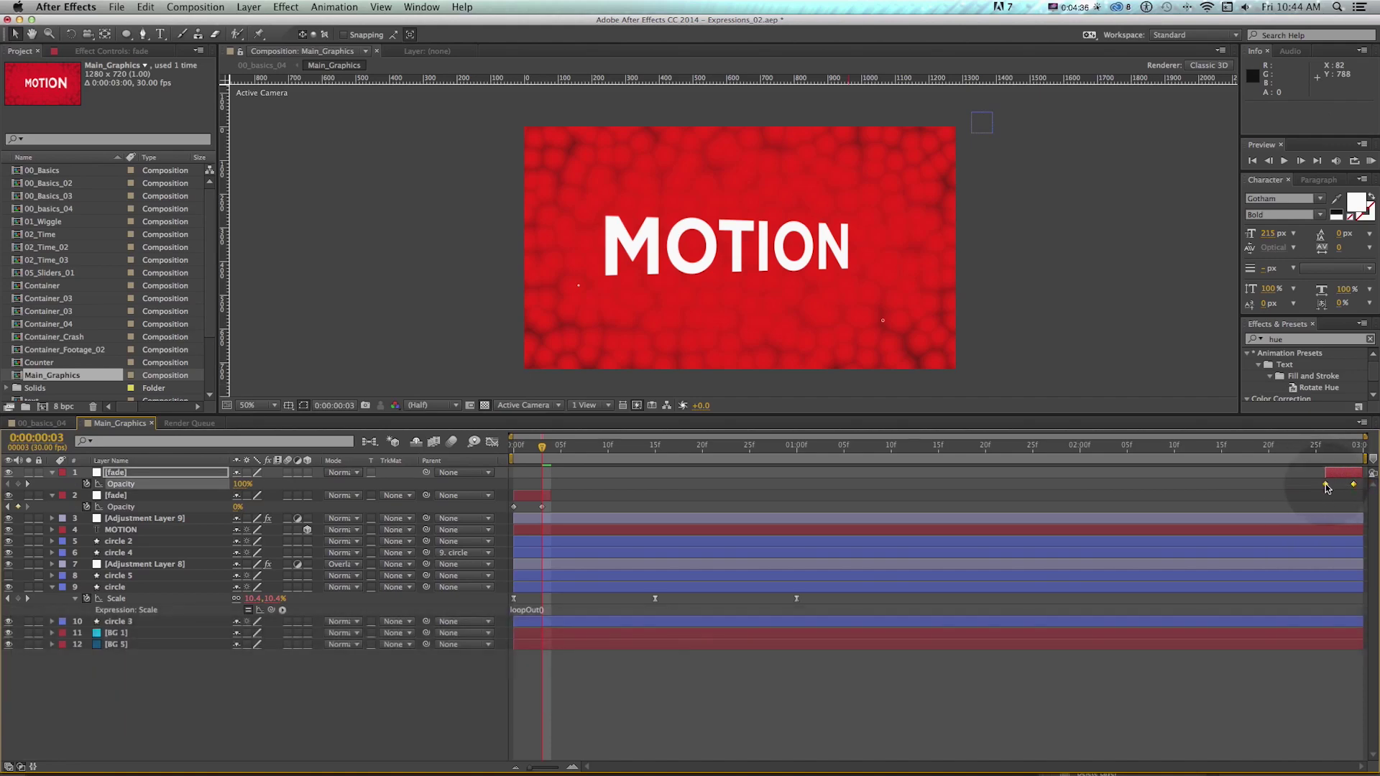
right_click(1328, 487)
click(1222, 639)
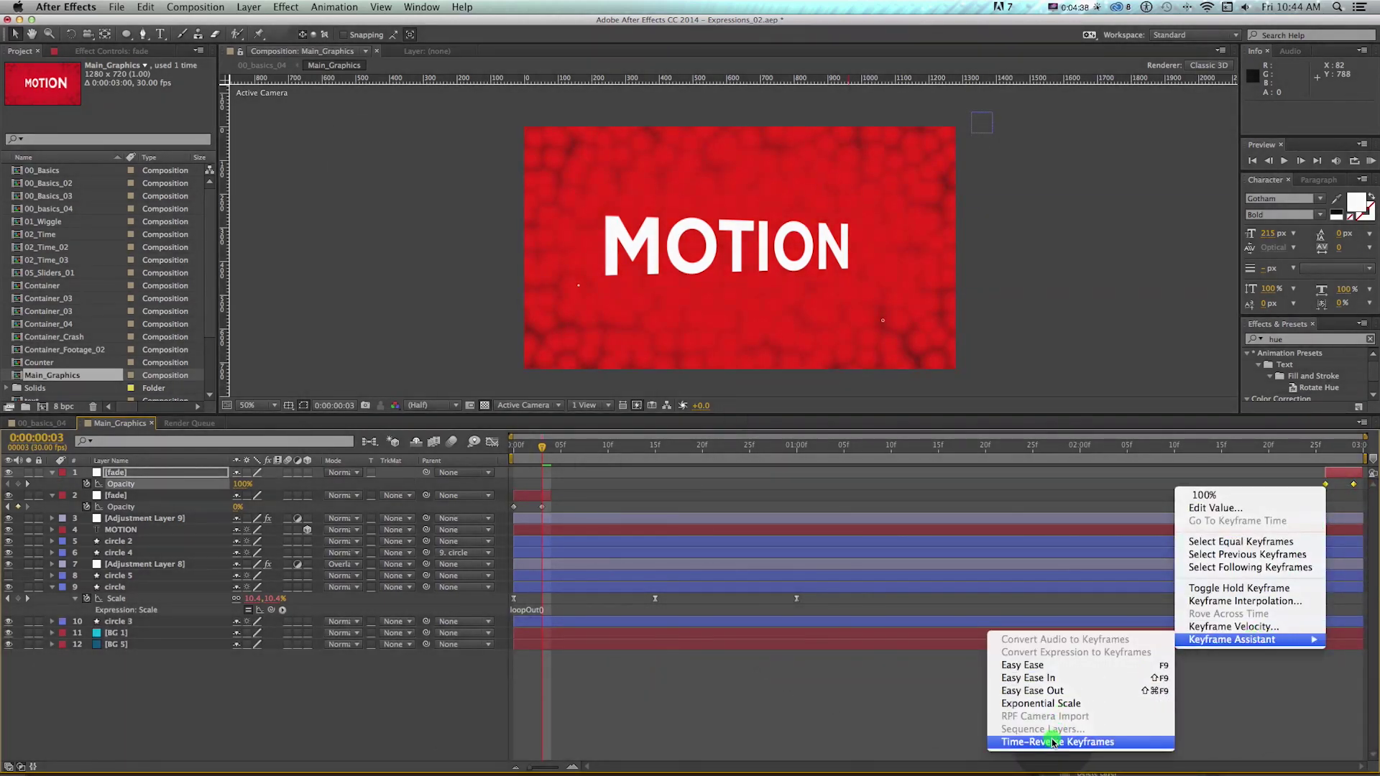
click(1053, 741)
click(512, 445)
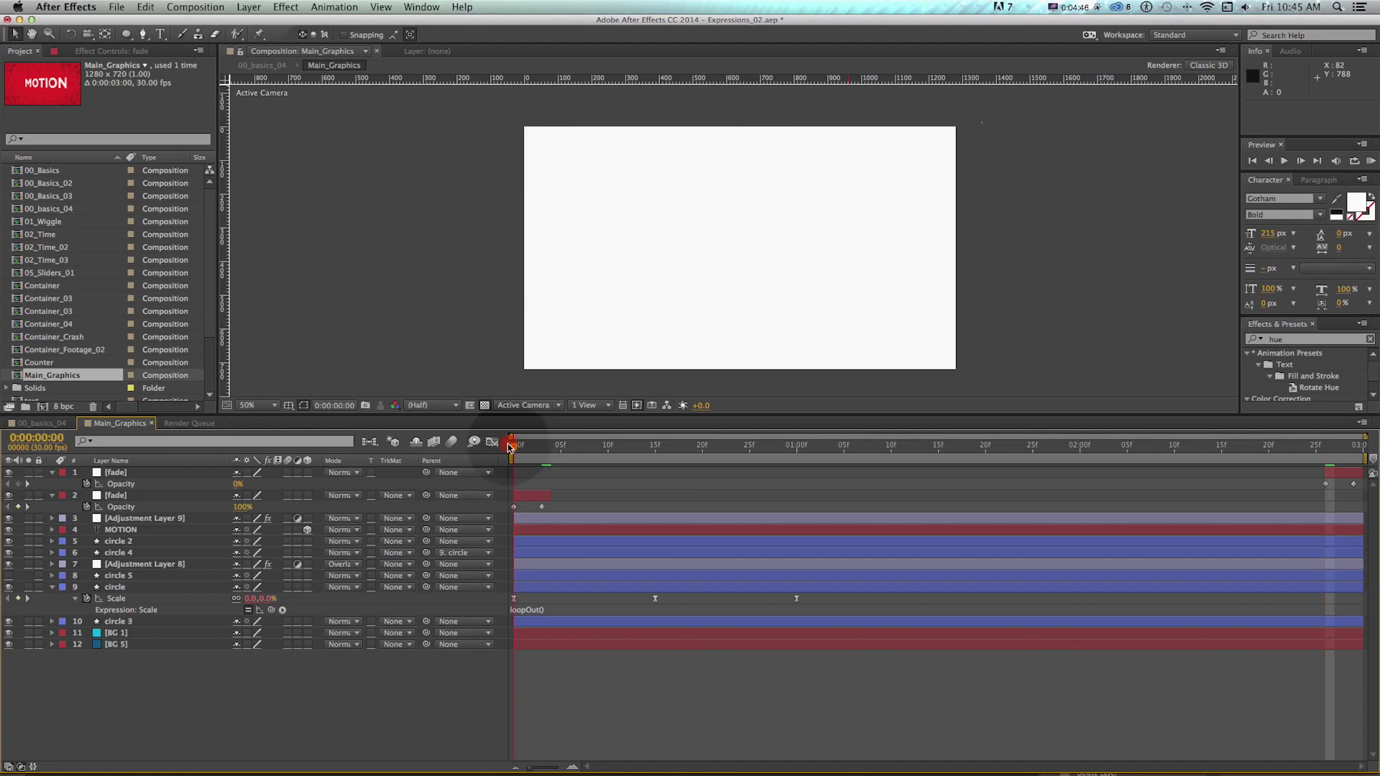
Save the project with Main_Graphics at its last frame, and return to 00_basics_04 to check the loop point at 3 seconds
drag(520, 447, 1362, 463)
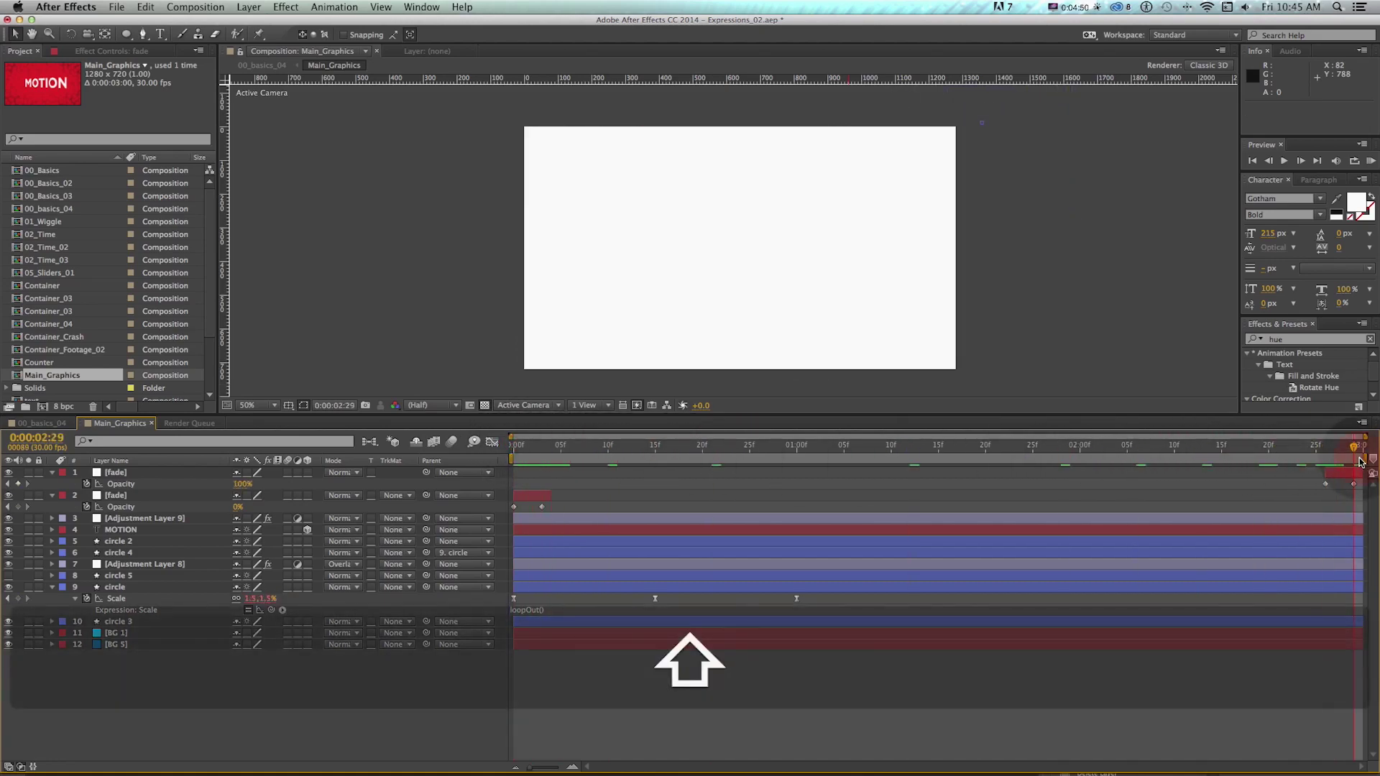
key(super+s)
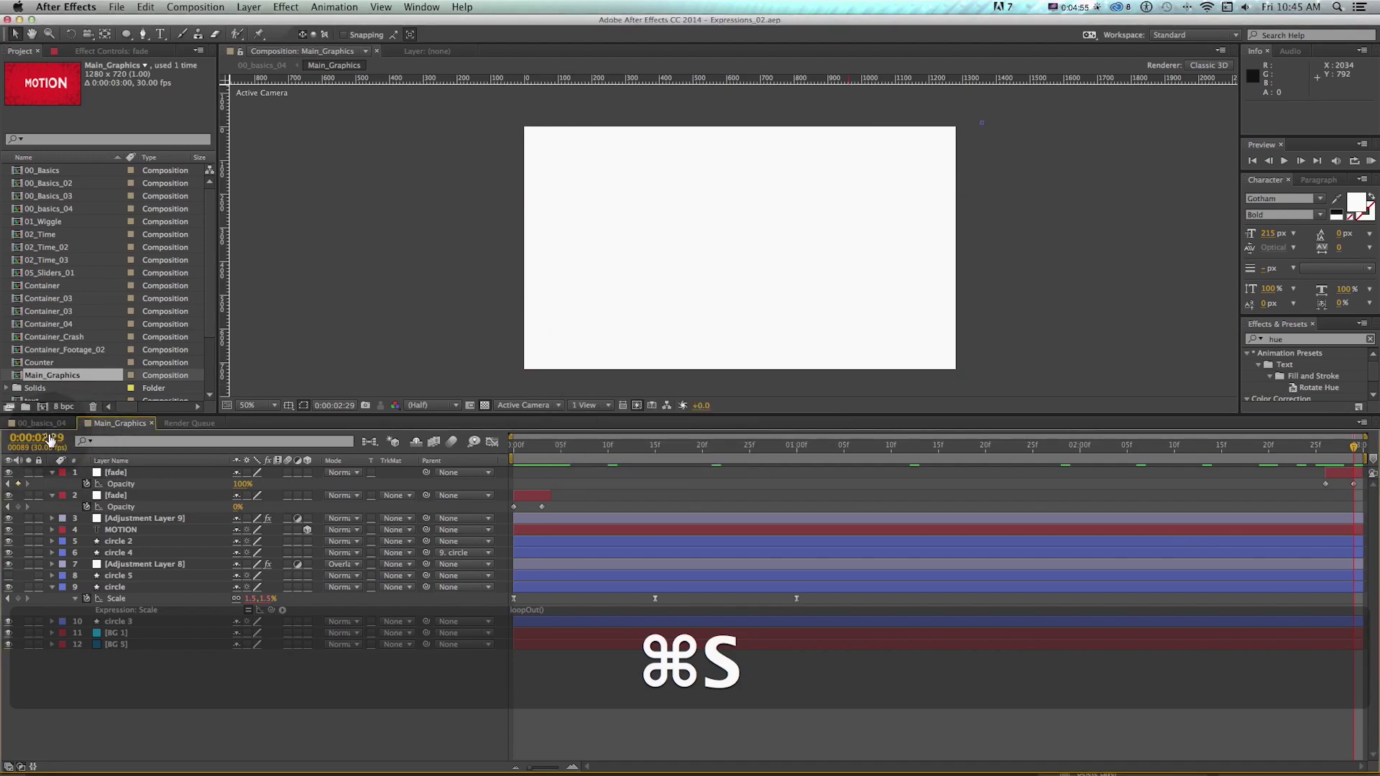
click(42, 423)
click(620, 473)
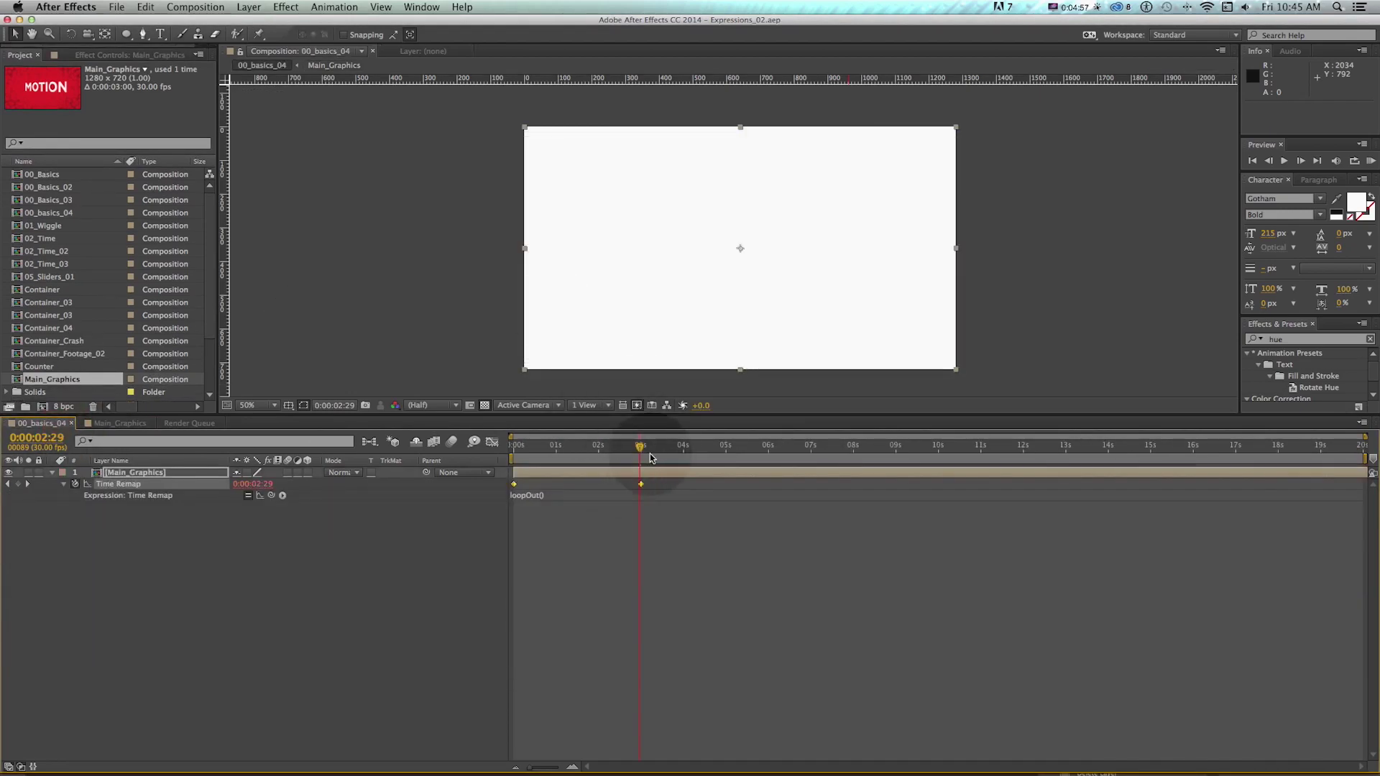
drag(634, 450, 640, 449)
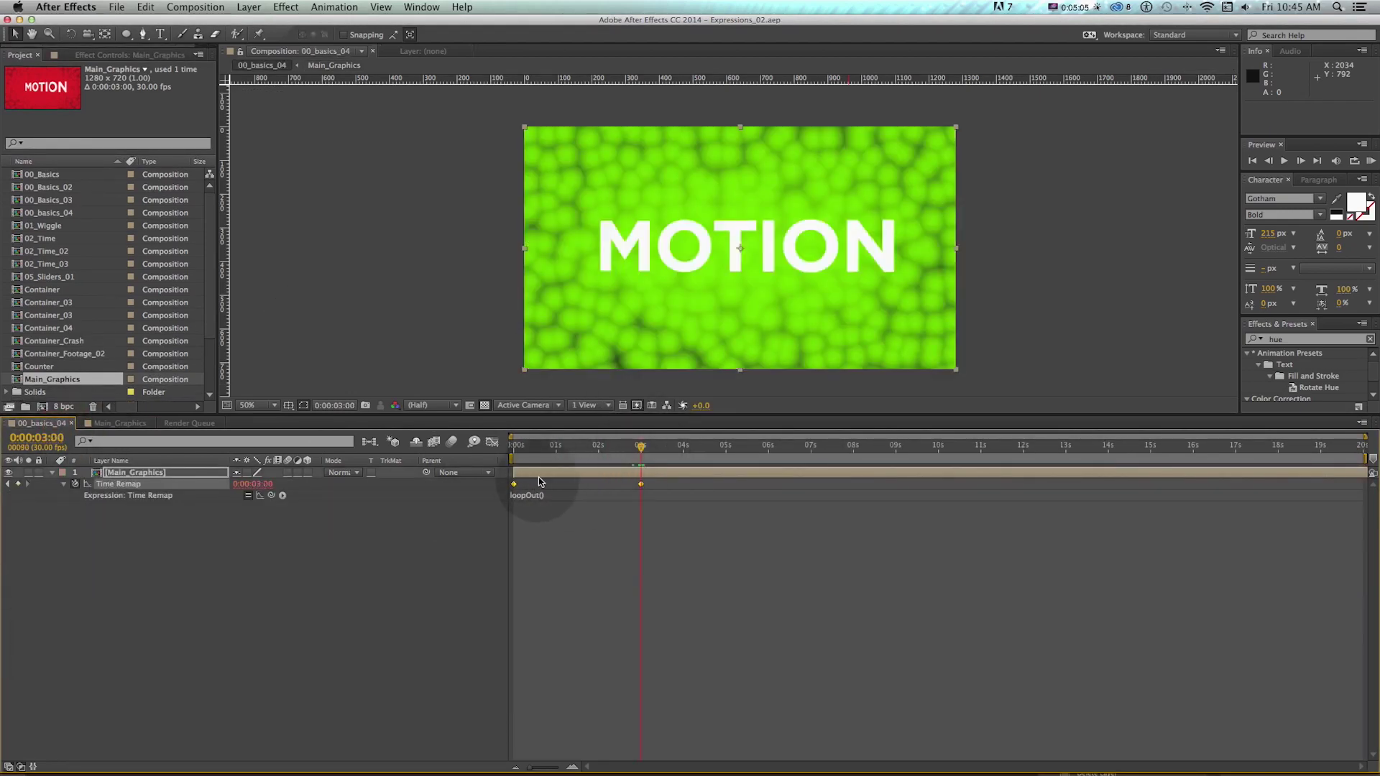
Remove time remapping from the Main_Graphics layer in 00_basics_04, check its unlooped playback, and enable time remapping again
click(70, 482)
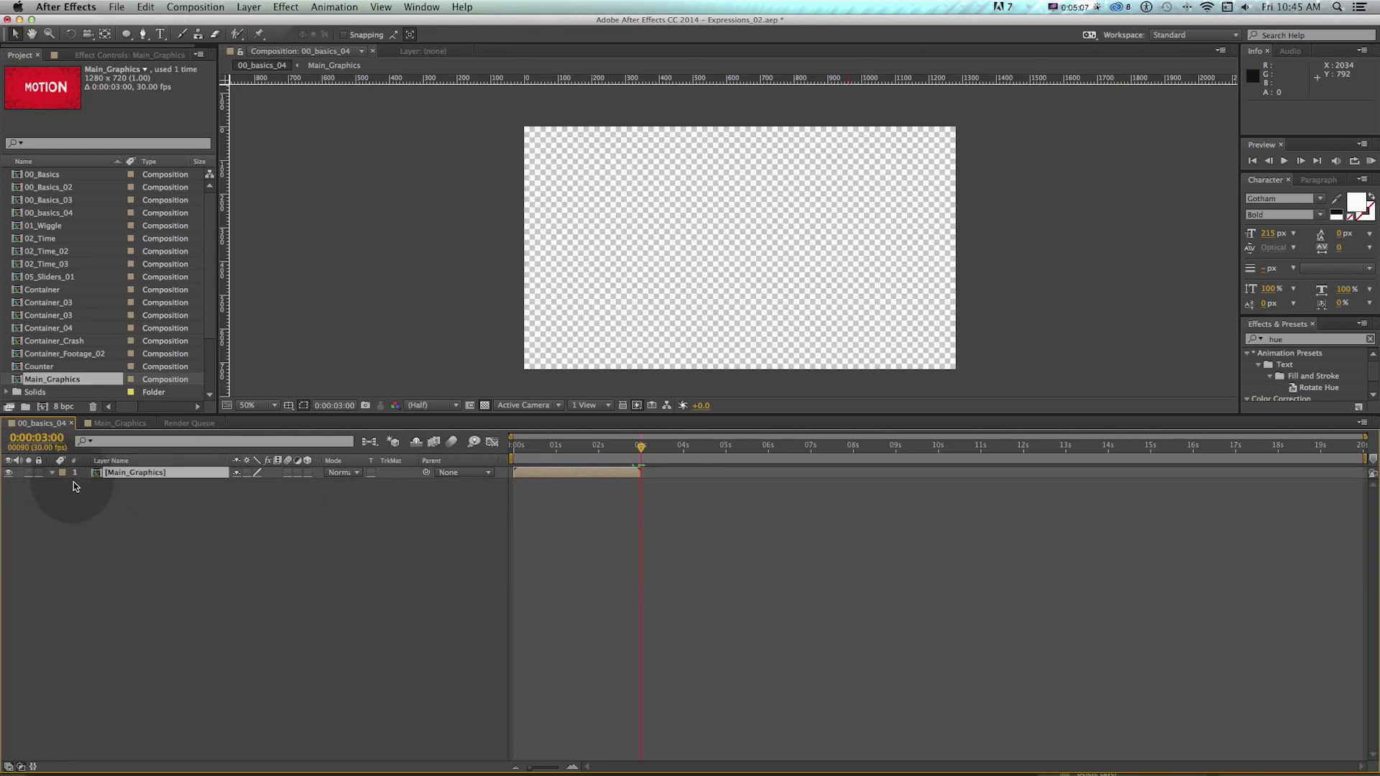
drag(624, 450, 632, 454)
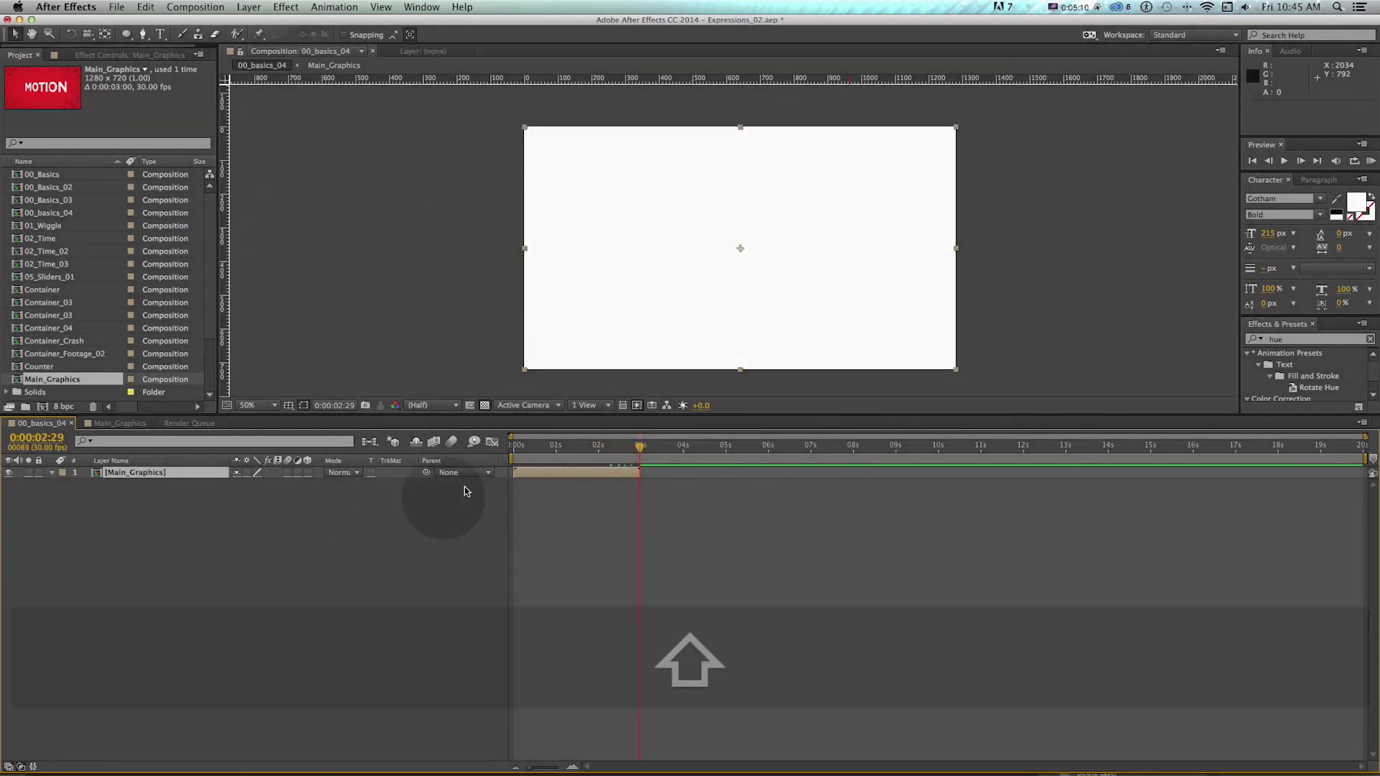
click(507, 450)
drag(506, 450, 613, 451)
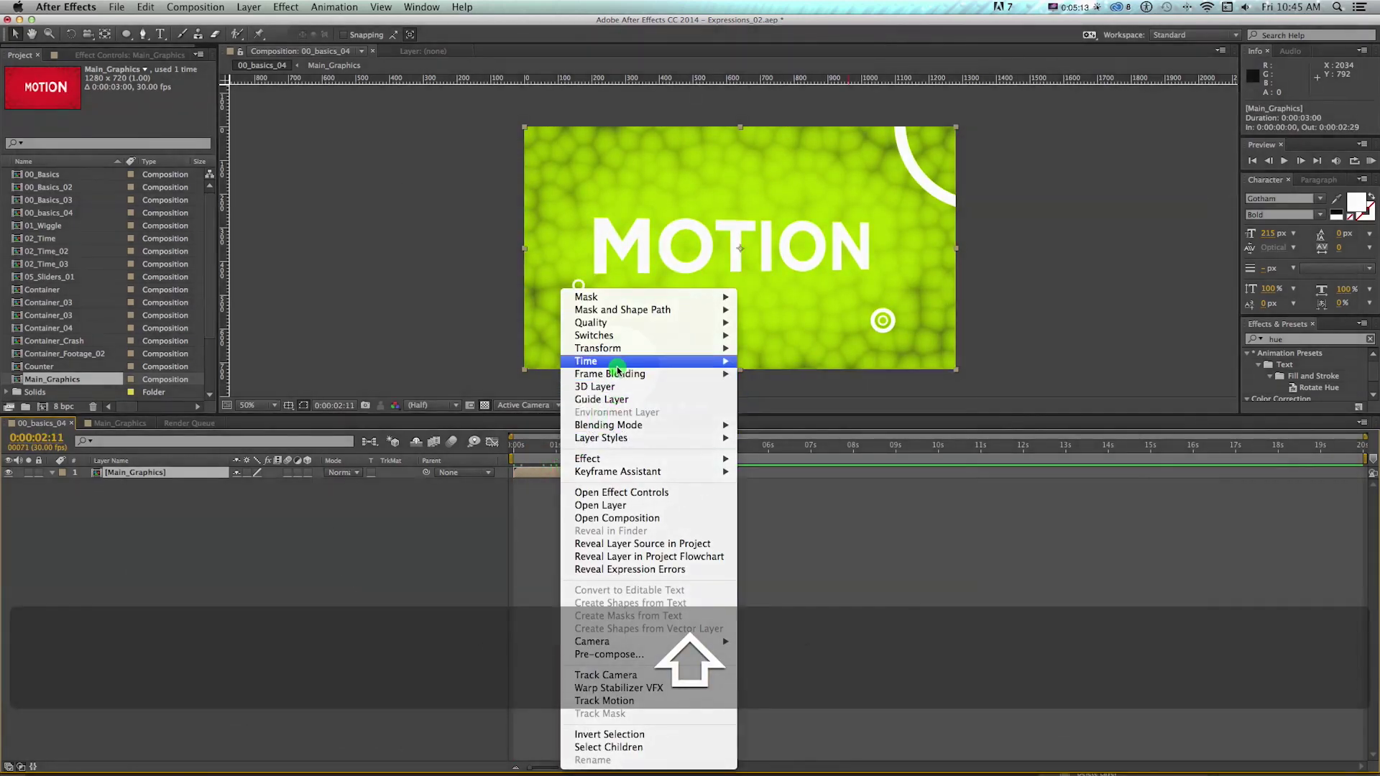
mouse_move(711, 361)
click(774, 363)
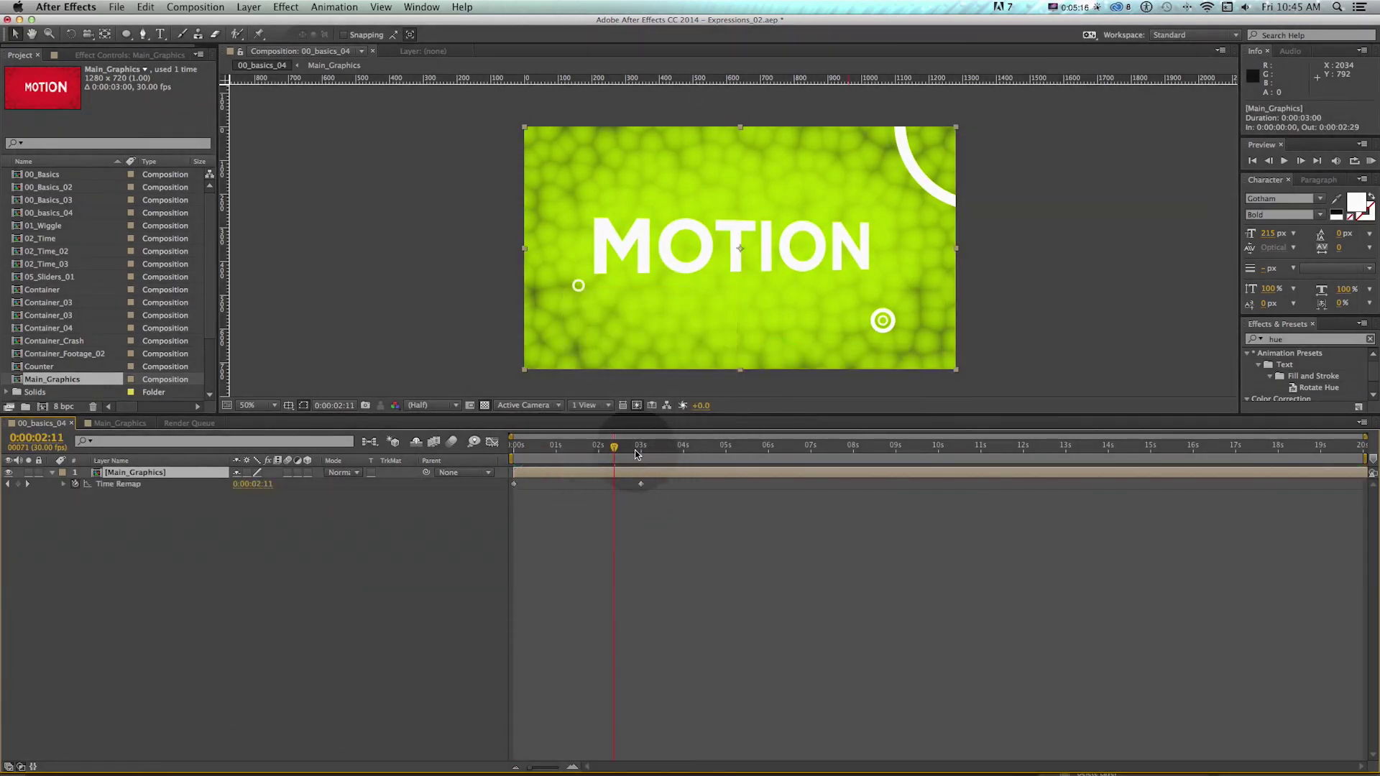
Add the expression loopOut() to the Main_Graphics layer's Time Remap property, with the playhead at 3 seconds
drag(614, 447, 641, 447)
alt+click(75, 485)
text(l)
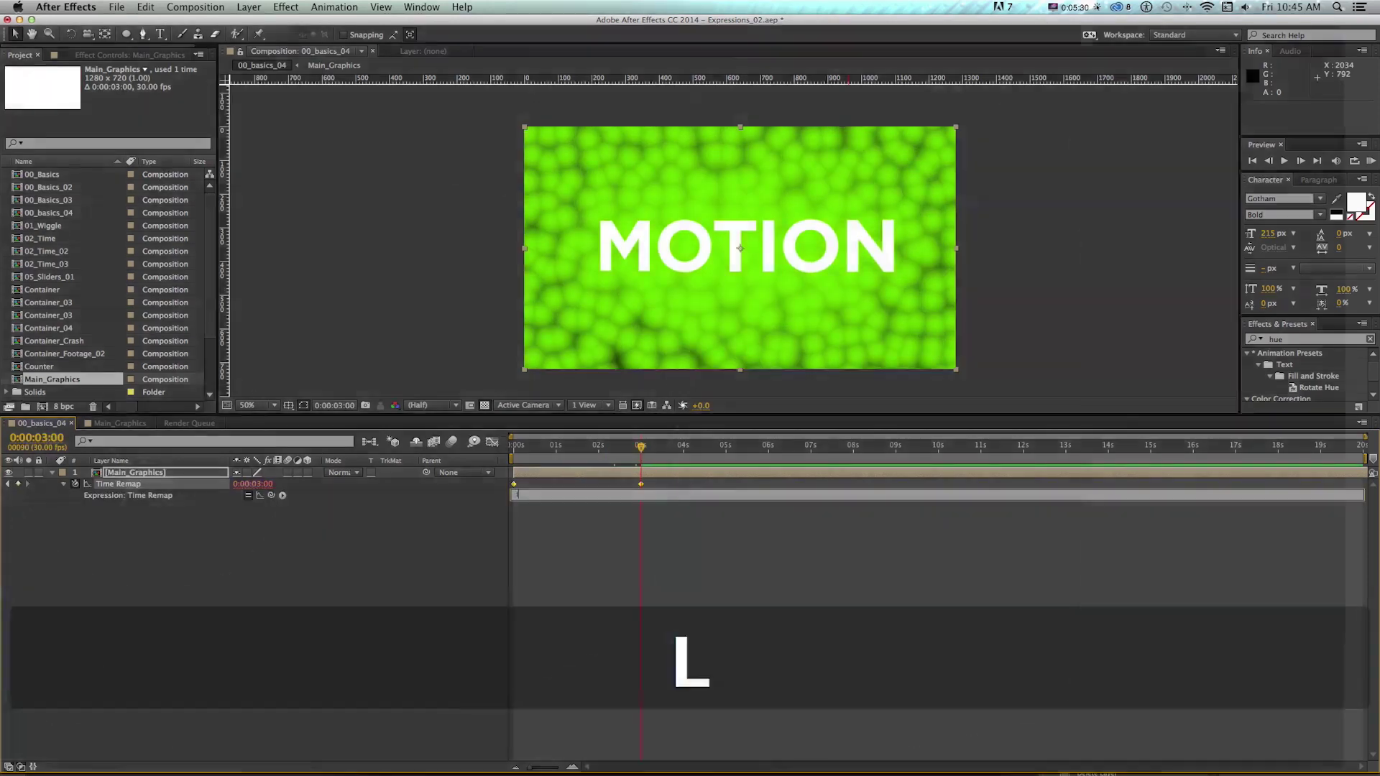
text(oopOut)
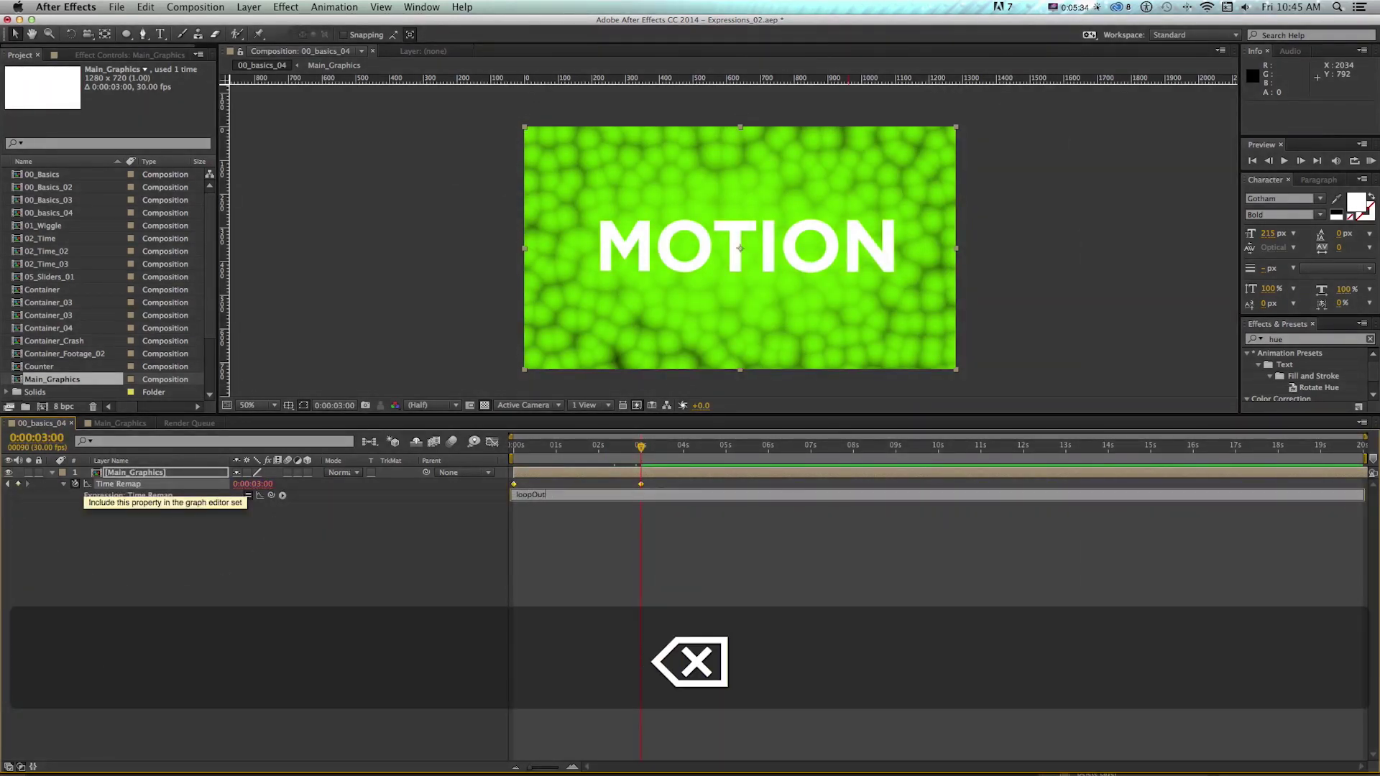
text(())
key(KP_Enter)
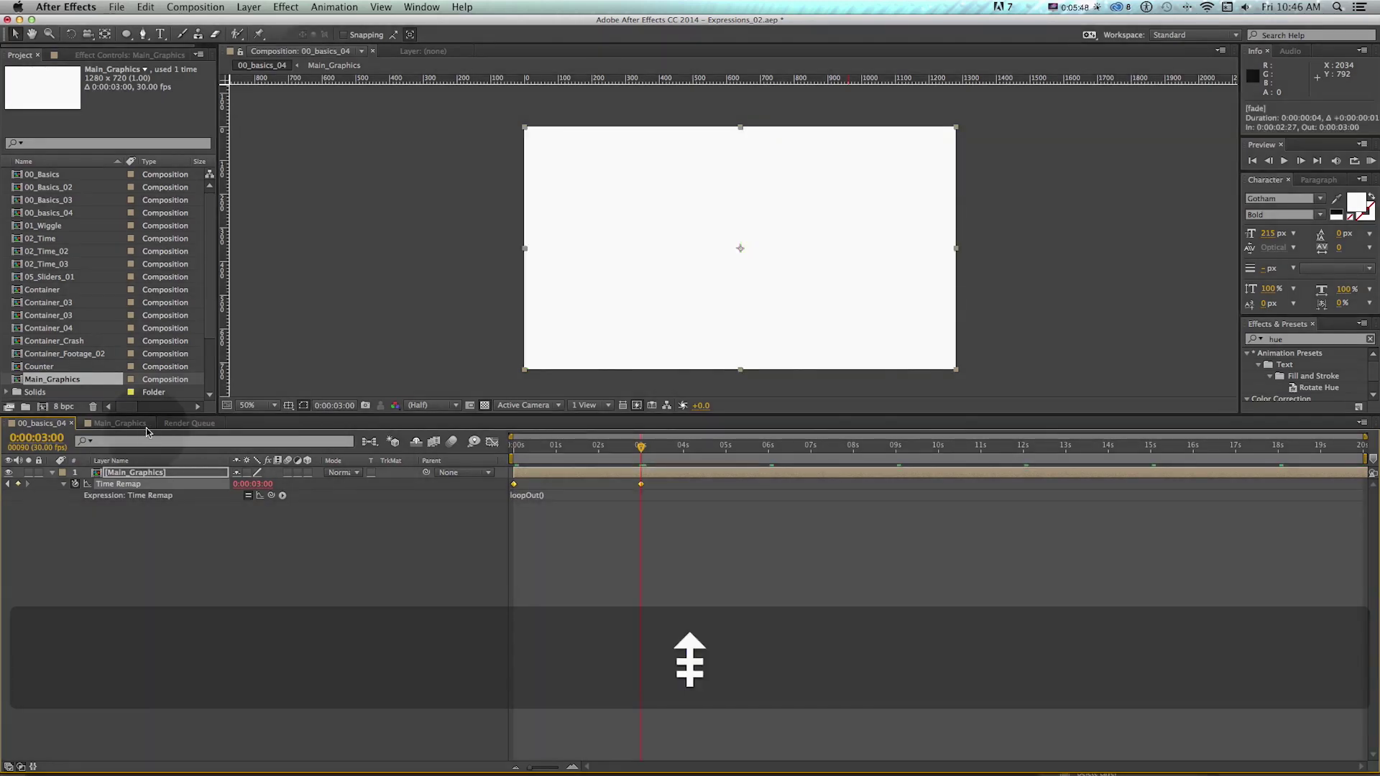
Open the Main_Graphics composition and check the white fade over its final frames
double_click(136, 472)
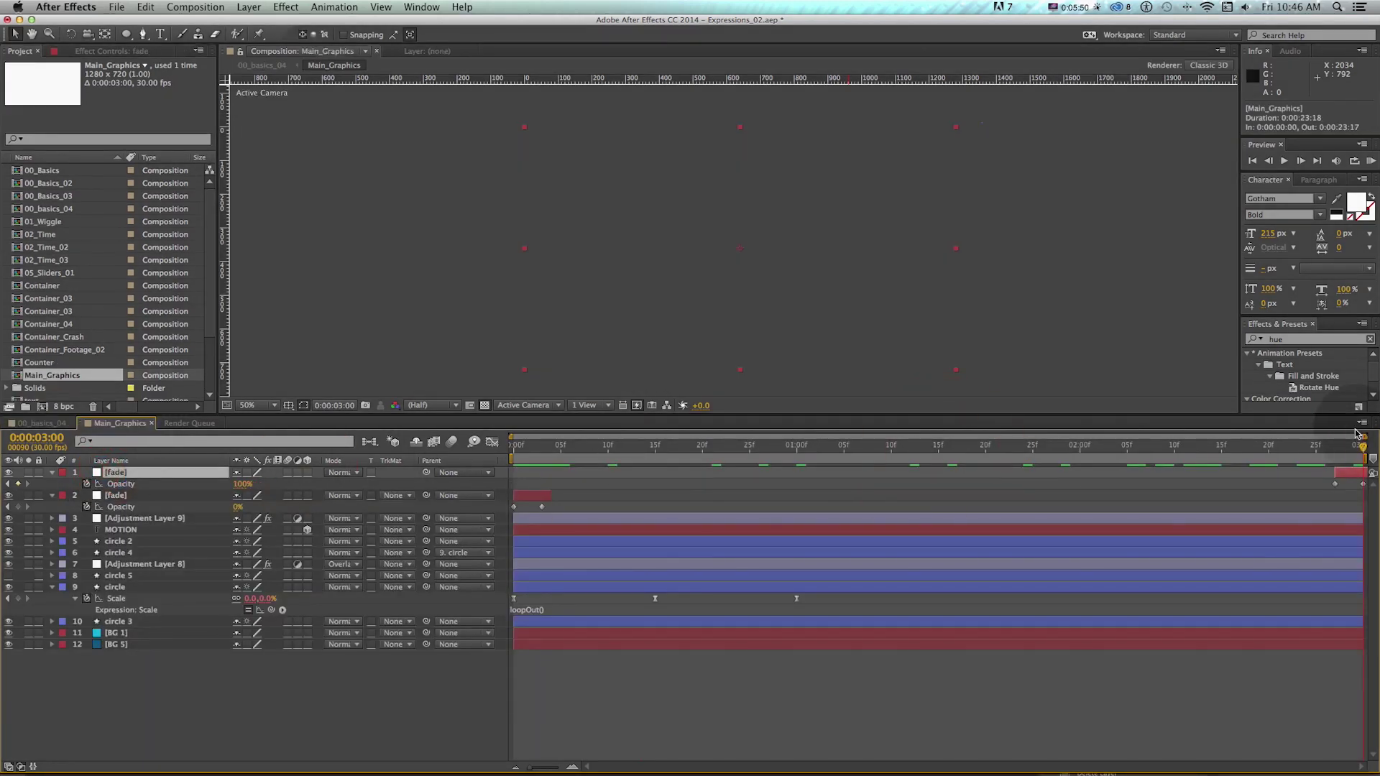
key(space)
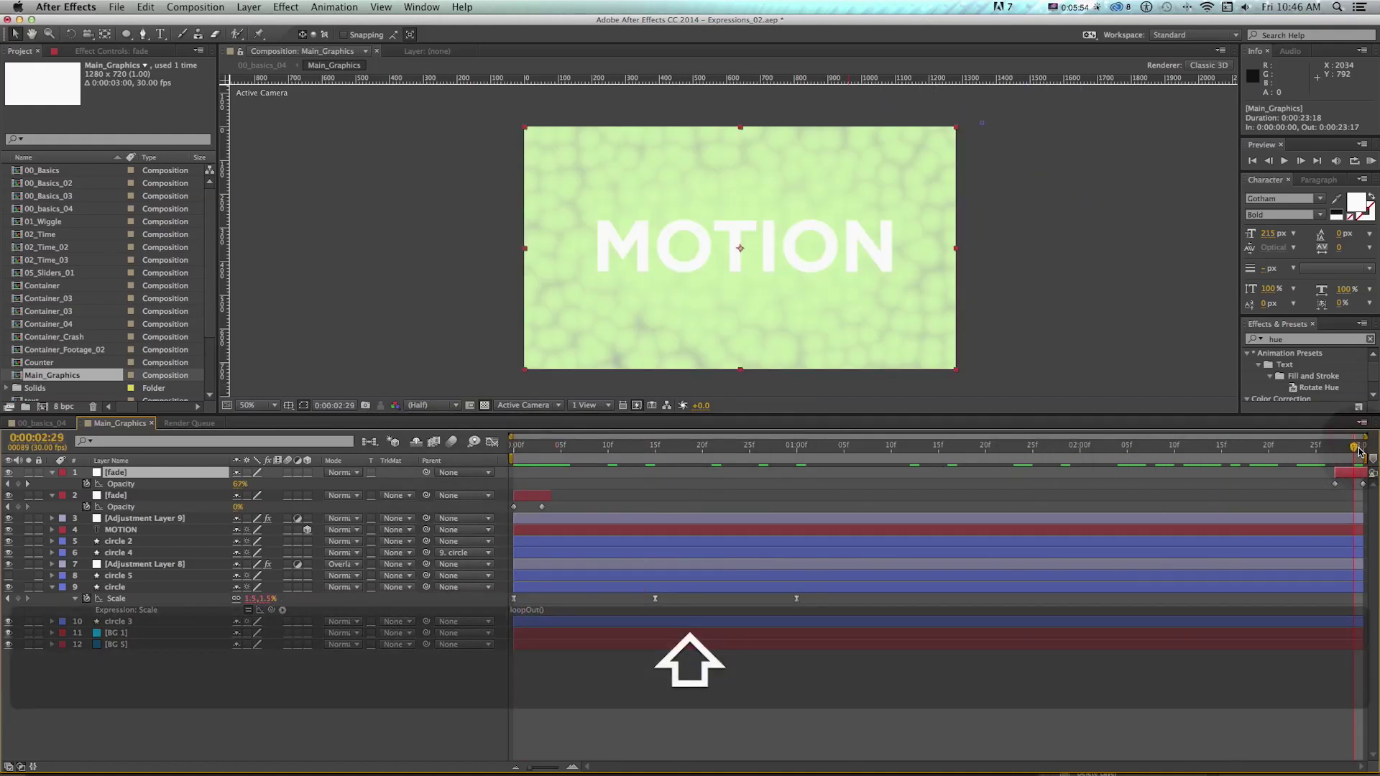
key(Page_Down)
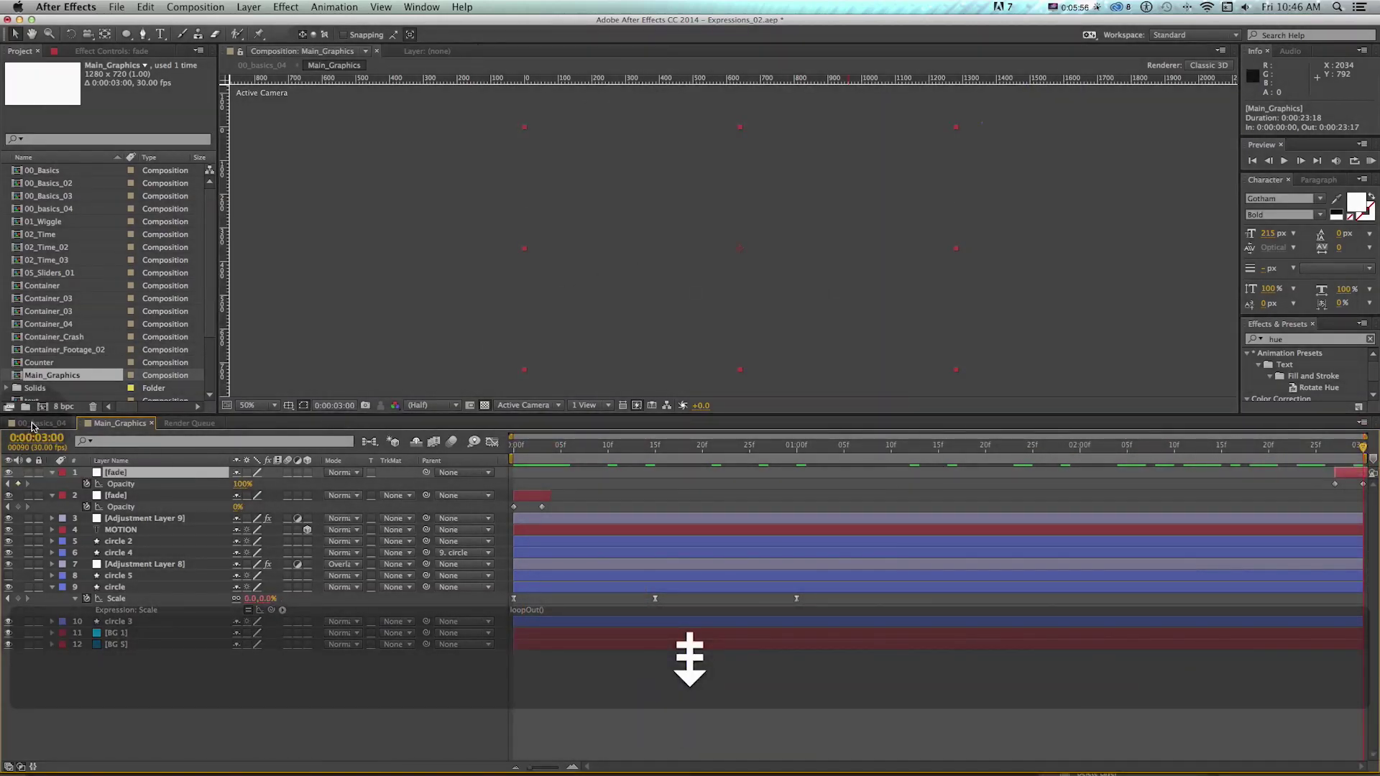
Render a preview of the looped 00_basics_04 composition and scrub through its second repetition and beginning
click(31, 425)
key(KP_0)
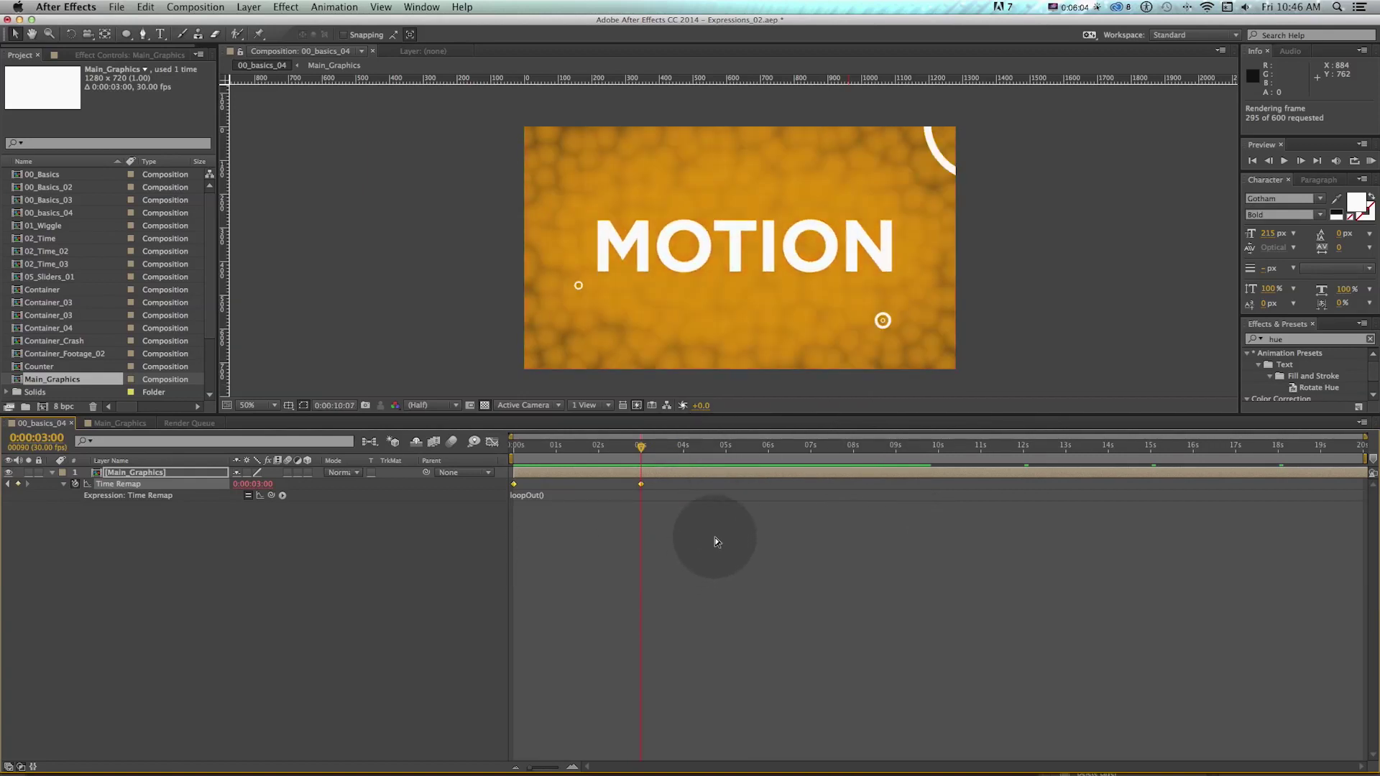
drag(640, 448, 690, 446)
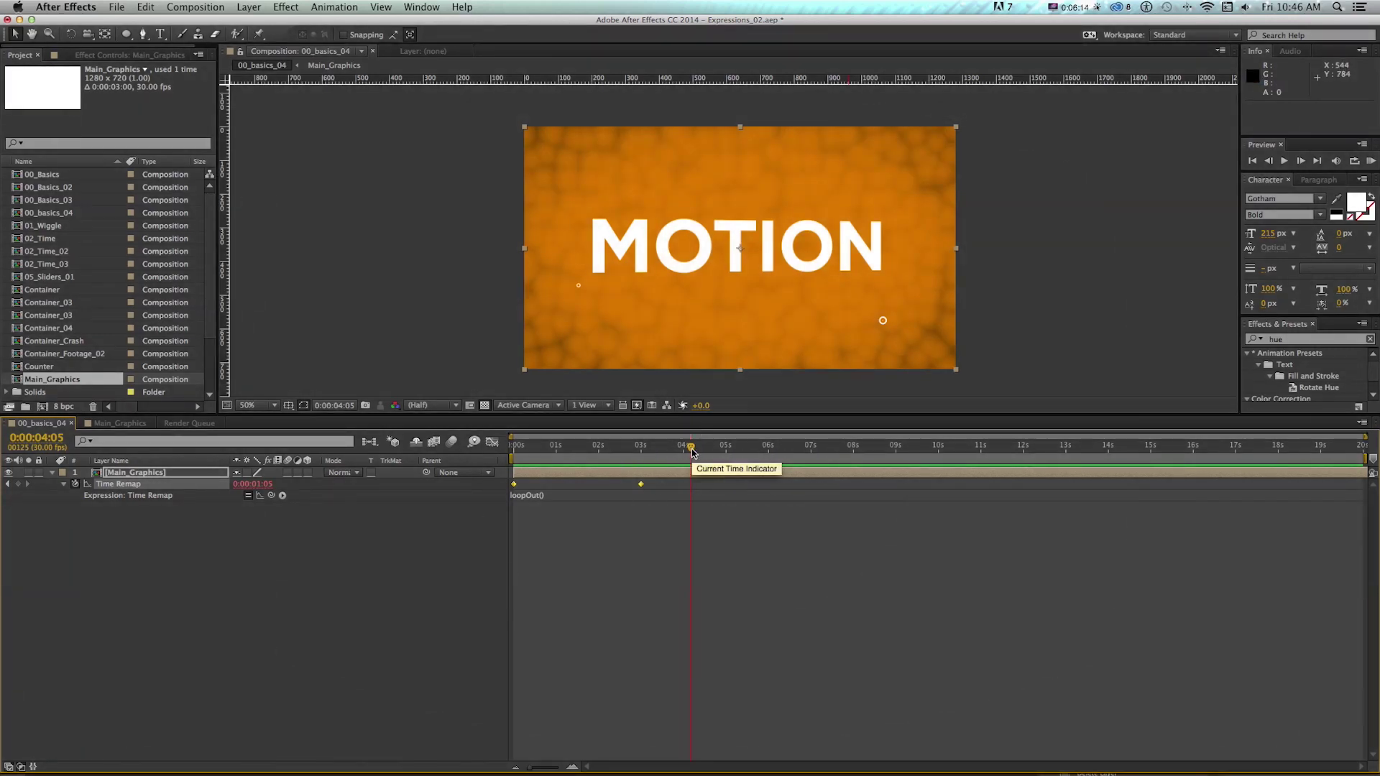
drag(692, 449, 737, 451)
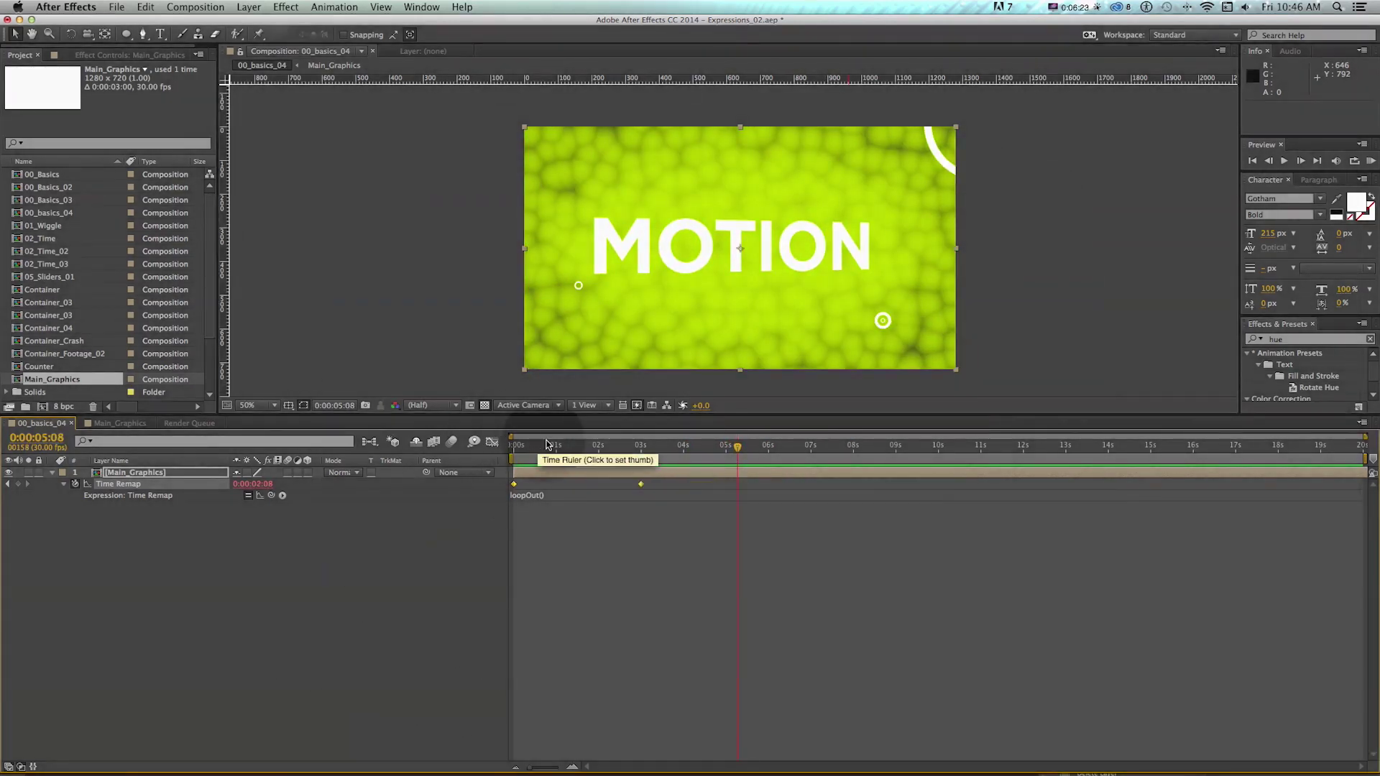
click(539, 449)
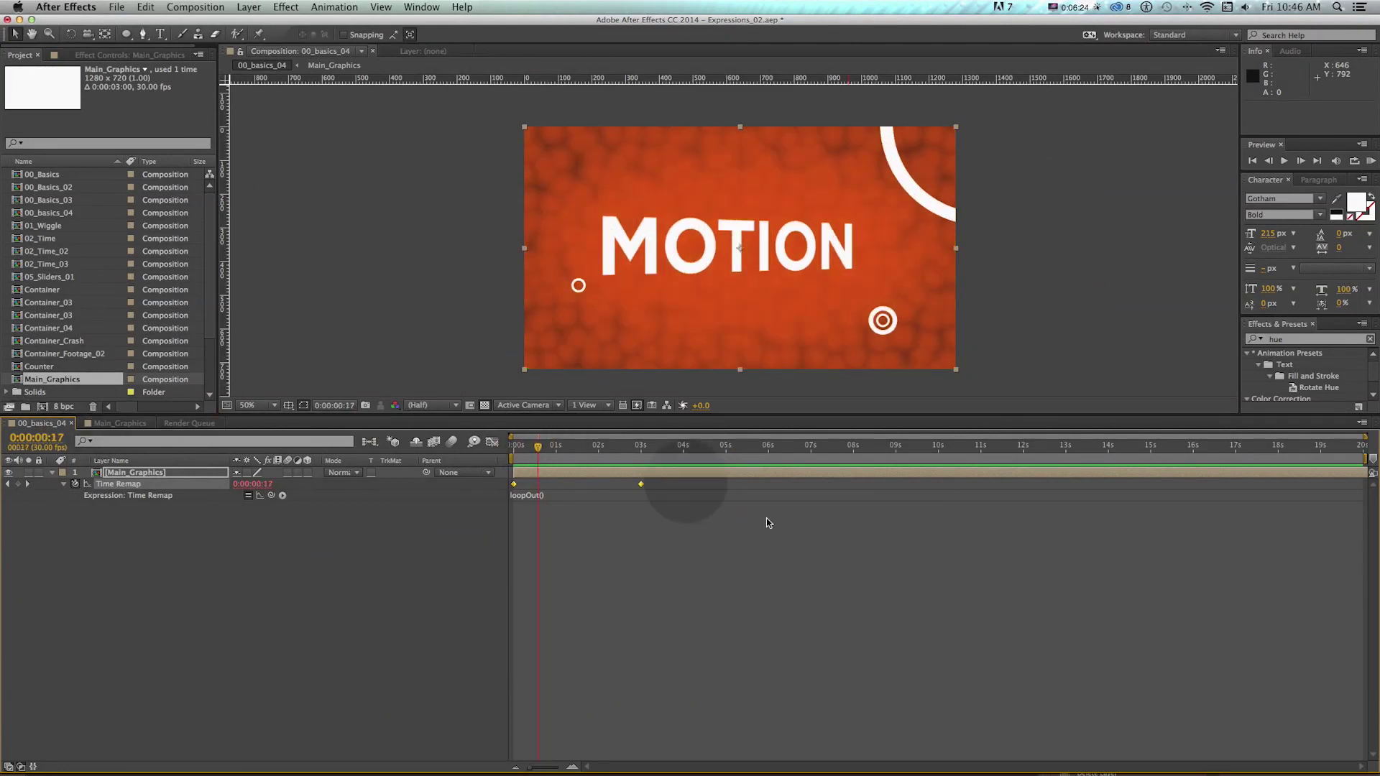
Return to Main_Graphics and reveal the expressions on all of its layers
click(131, 424)
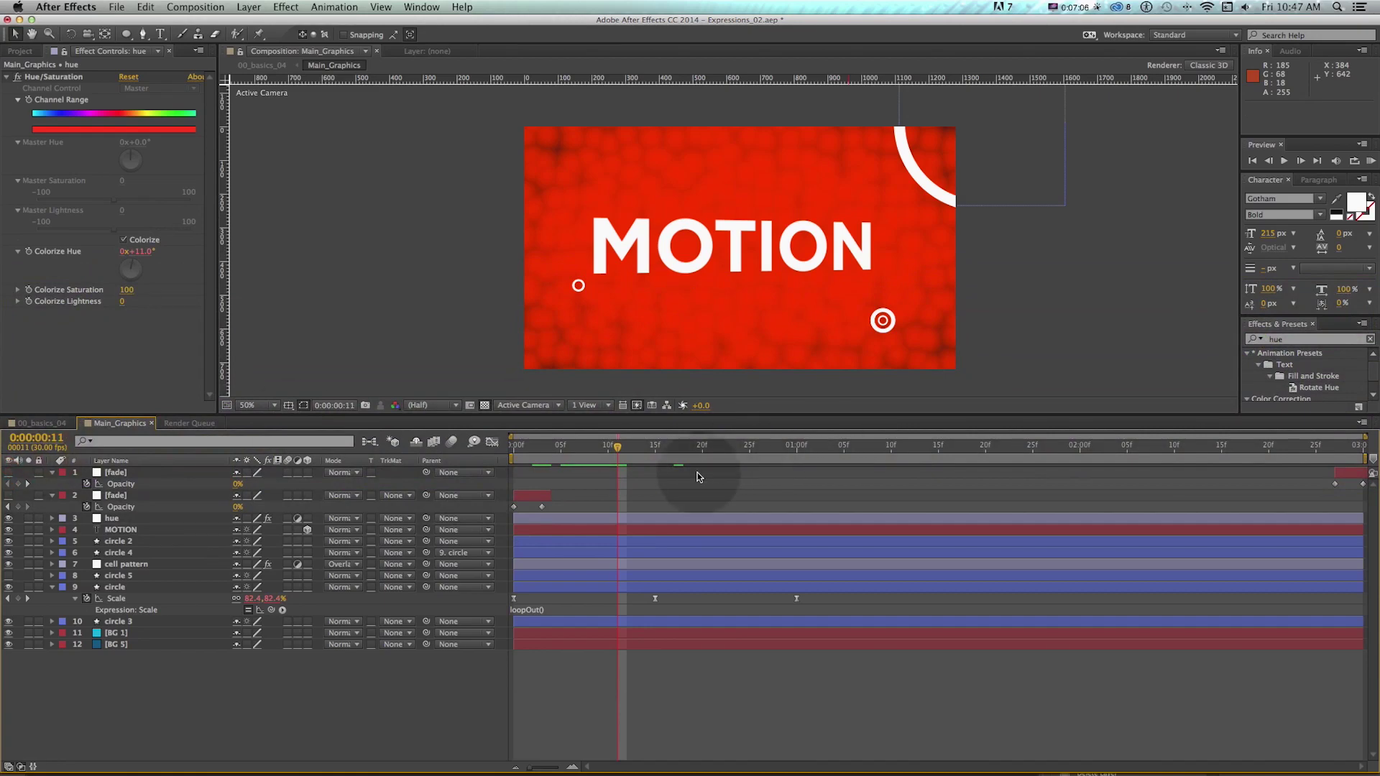
click(647, 448)
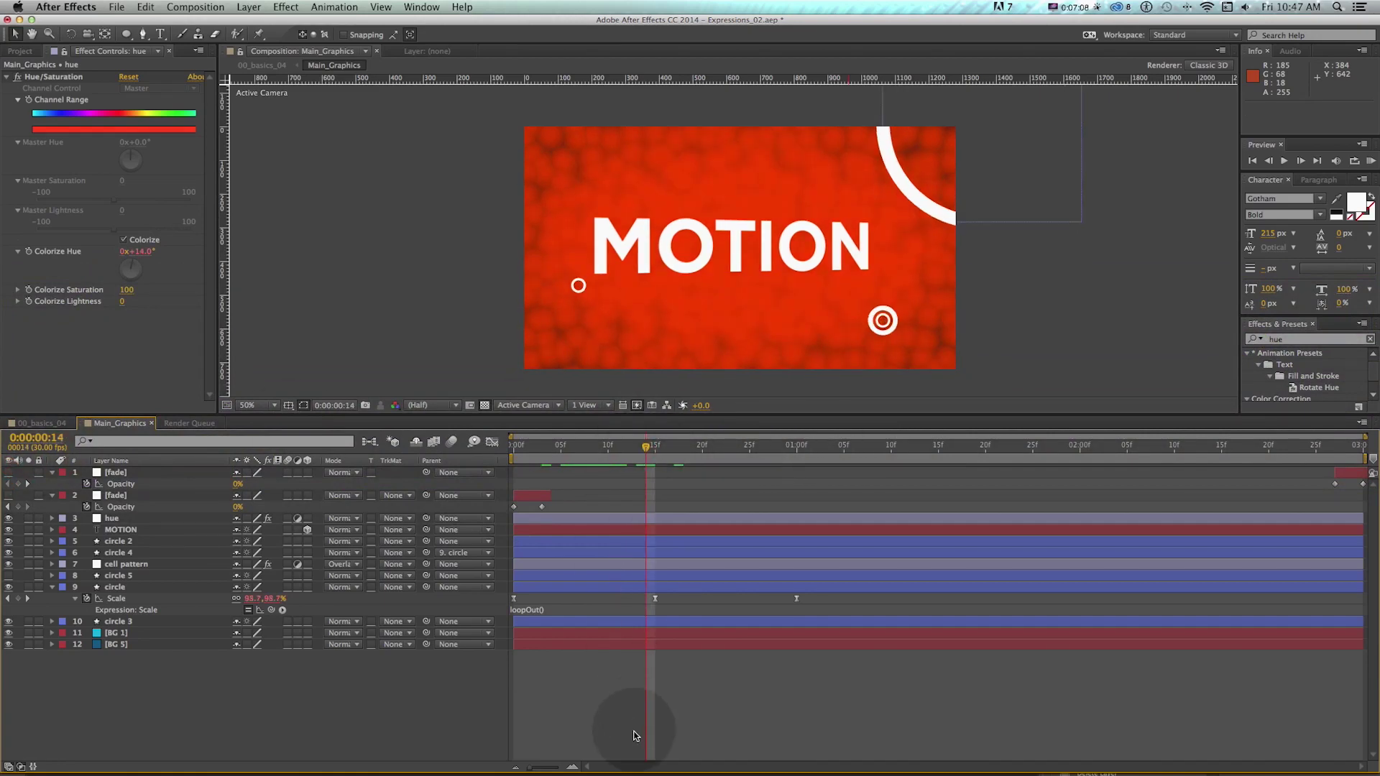
key(e)
key(e)
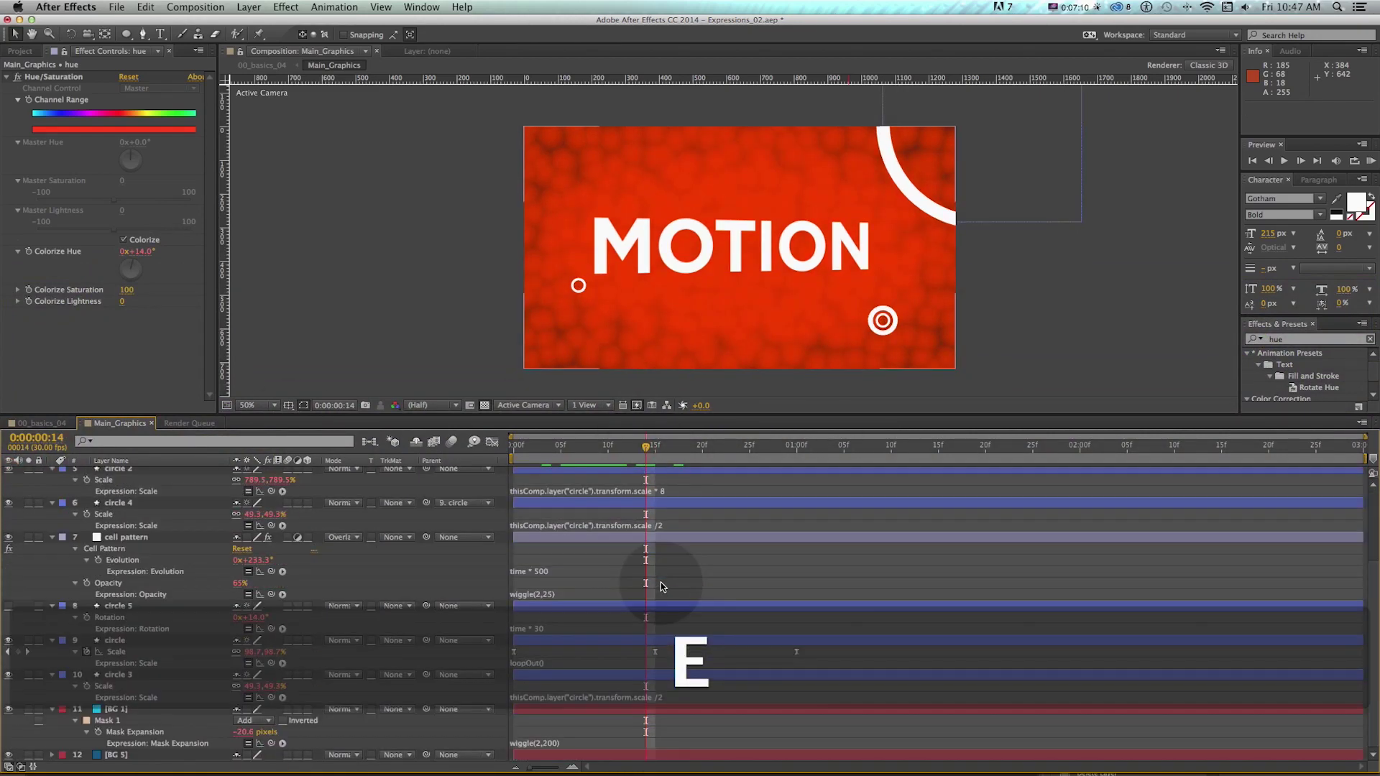
Try adding a null object to Main_Graphics and undo its creation
click(249, 8)
mouse_move(257, 22)
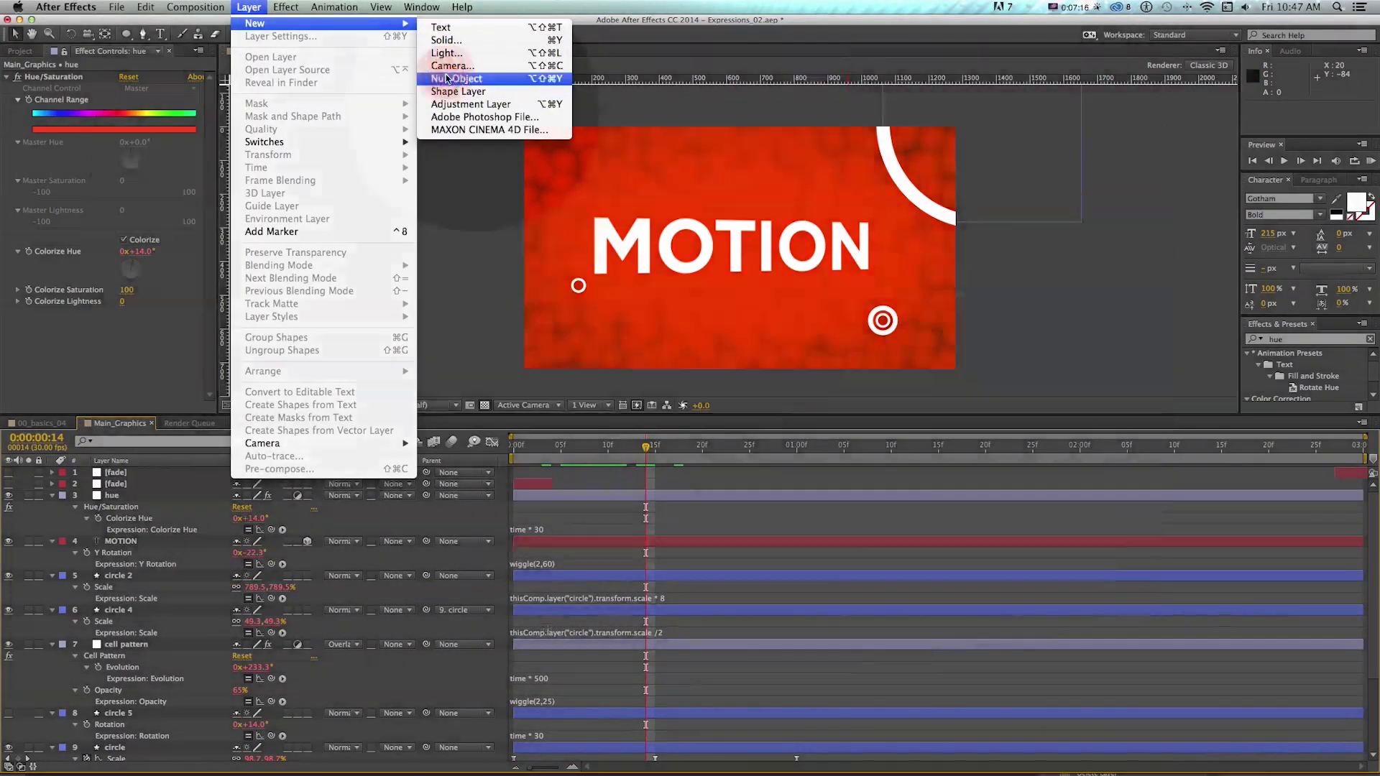
click(452, 78)
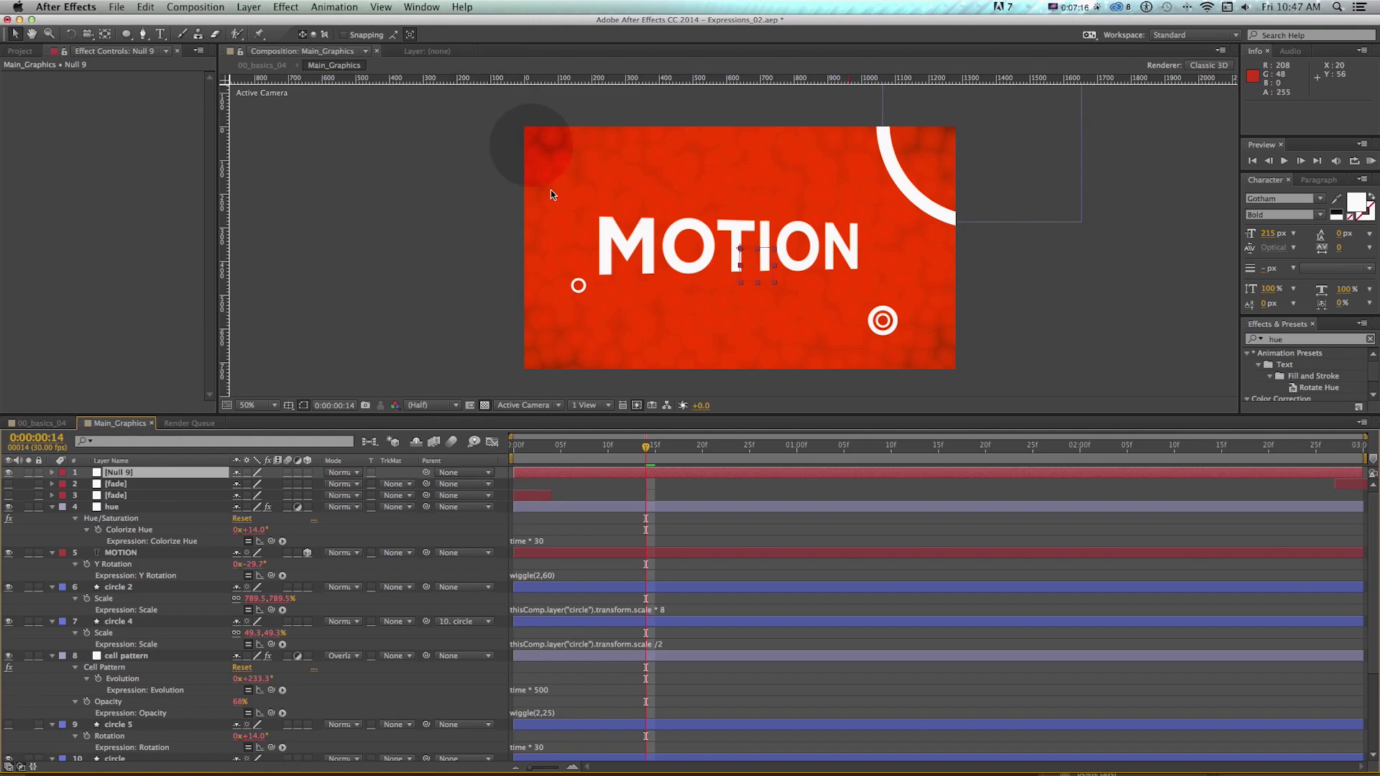
key(super+z)
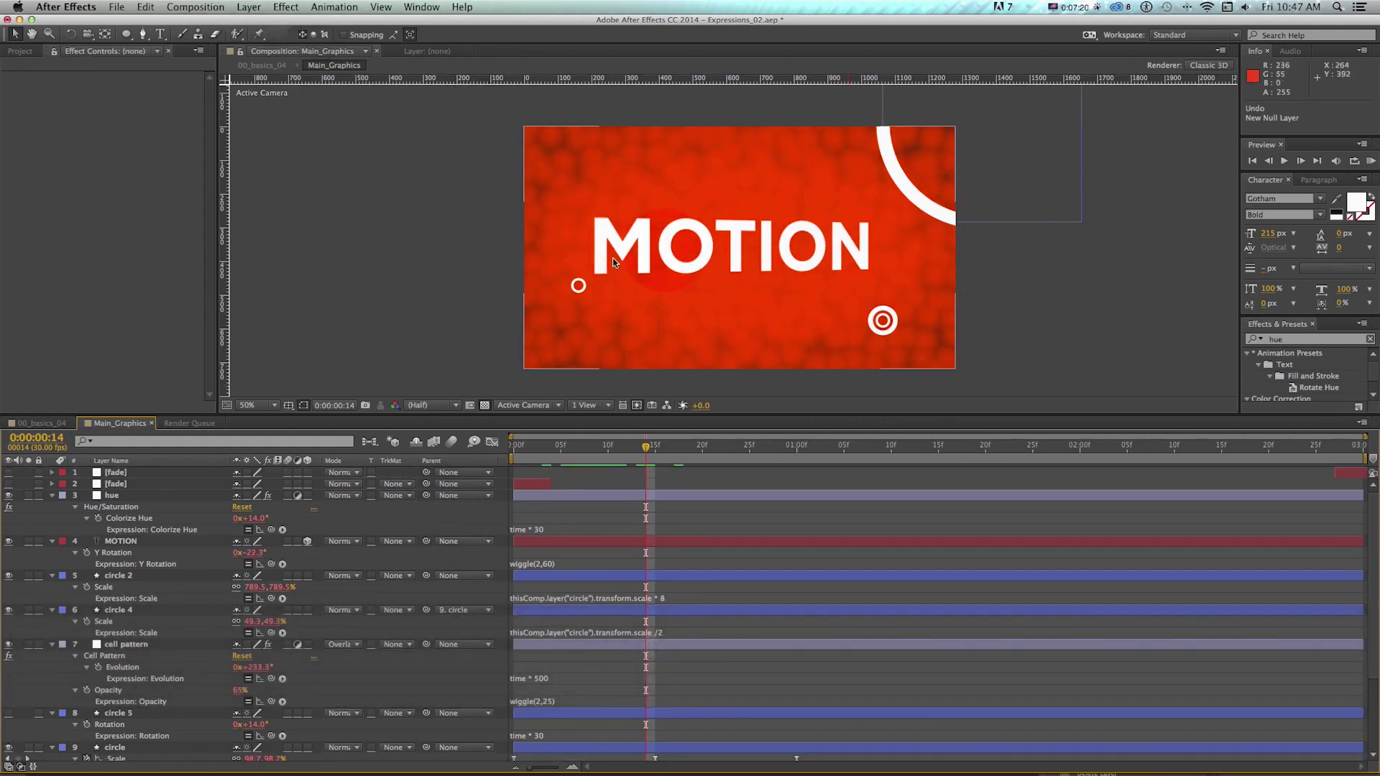
Lock the hue adjustment layer in Main_Graphics
click(38, 495)
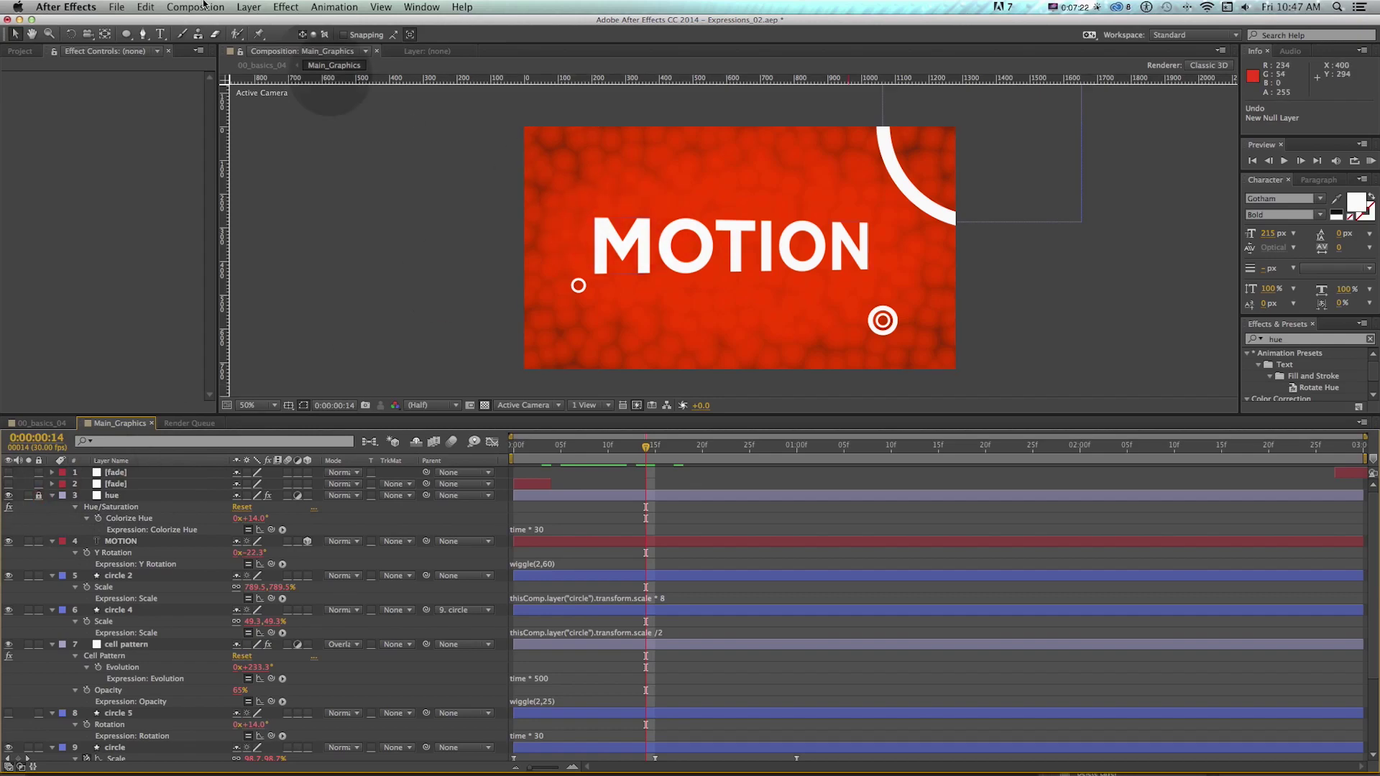
click(249, 6)
click(455, 271)
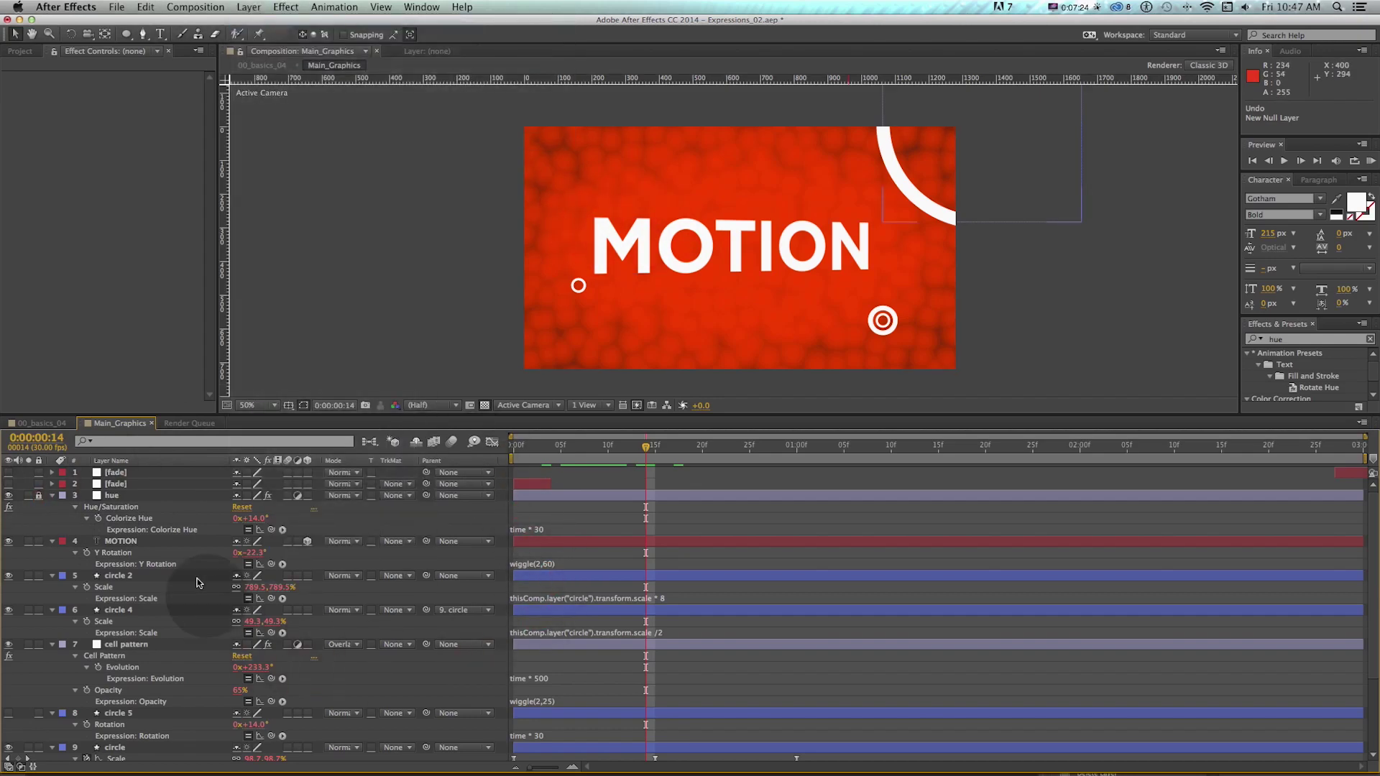
Try moving the MOTION layer above the hue adjustment layer and undo the move
drag(146, 543, 220, 491)
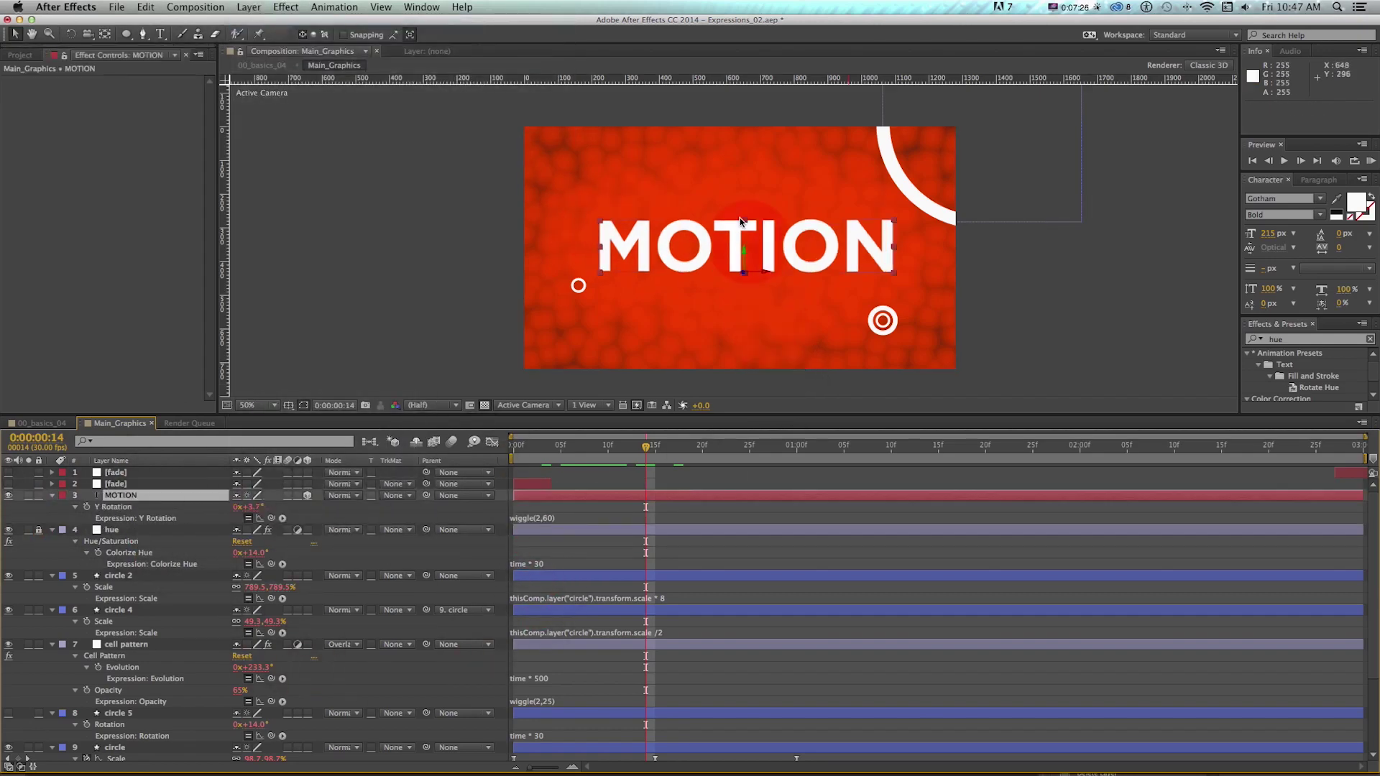
key(super+z)
scroll(695, 563, down, 5)
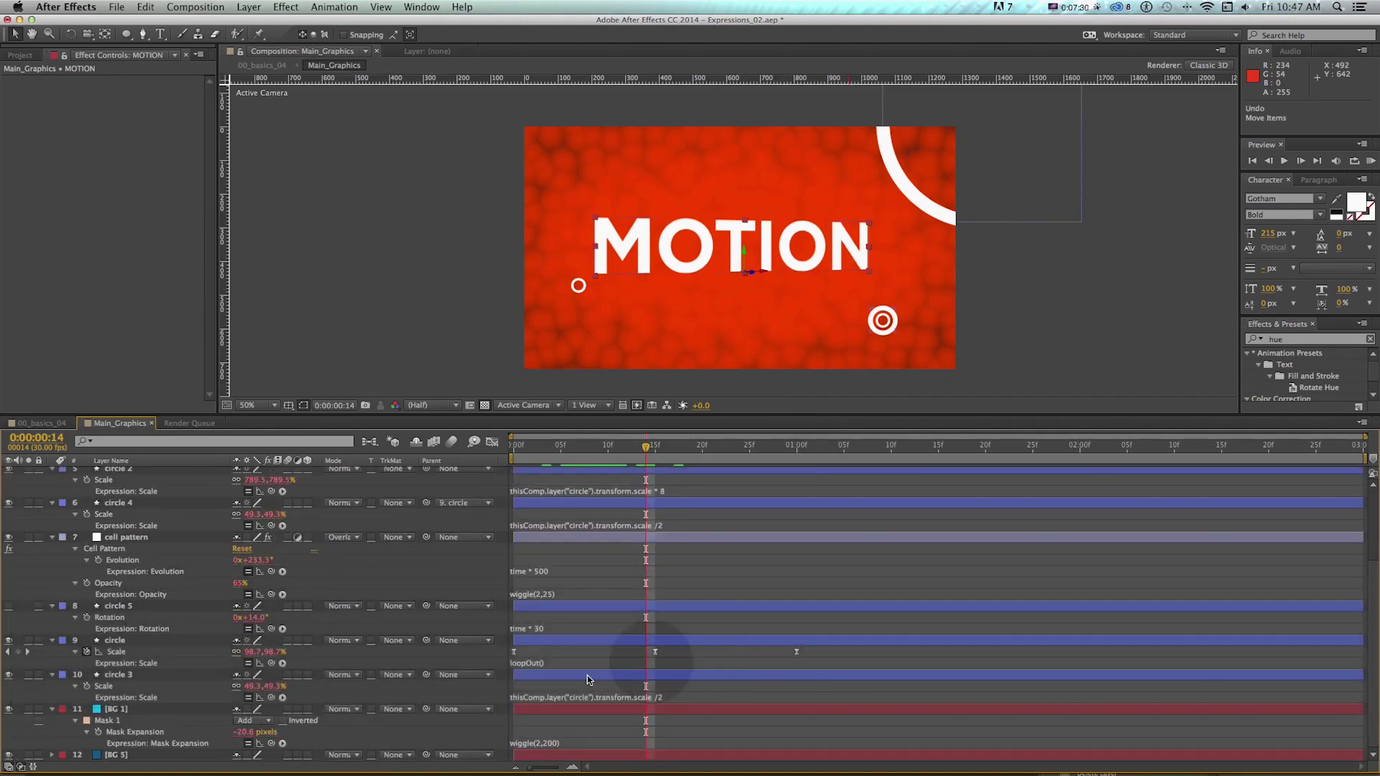
key(super+z)
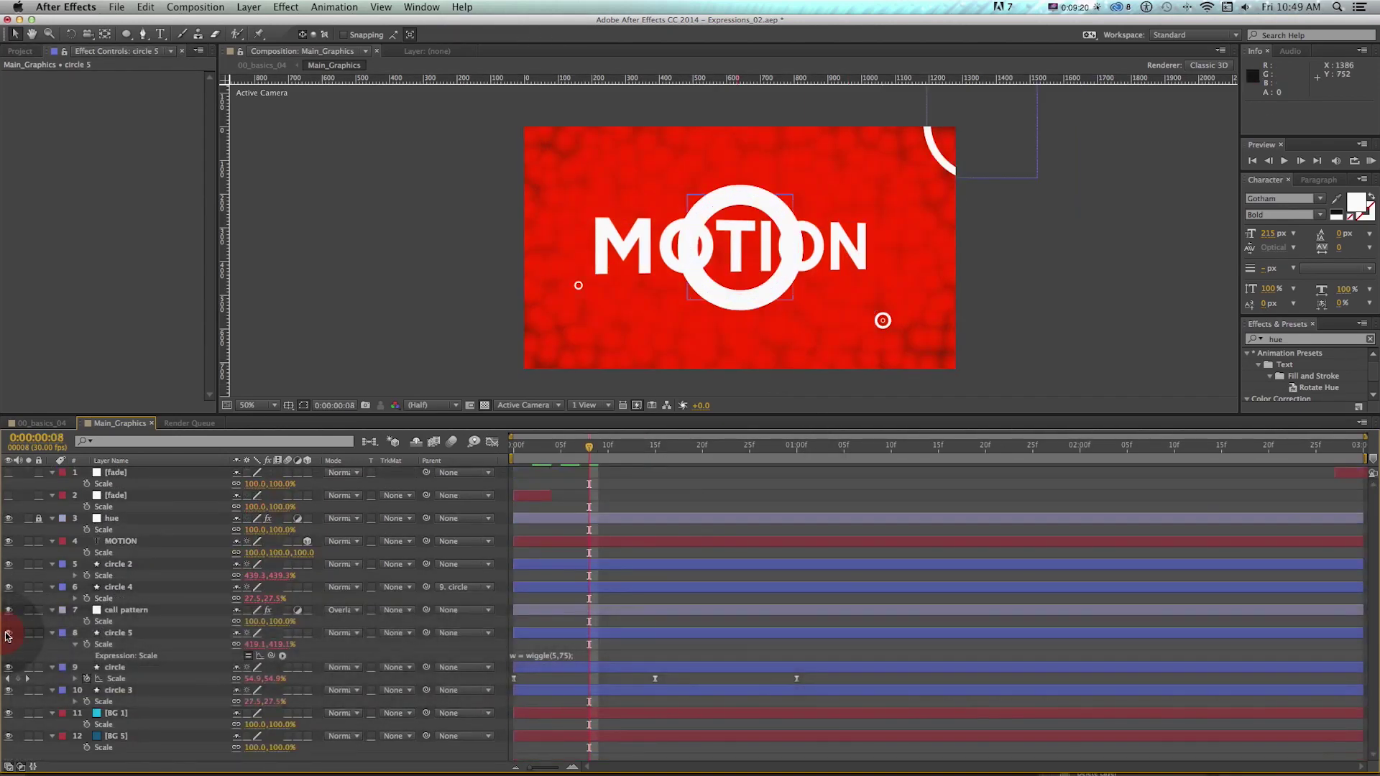
Examine circle 5's complete Scale expression, switching the layer's visibility off and on again
click(8, 633)
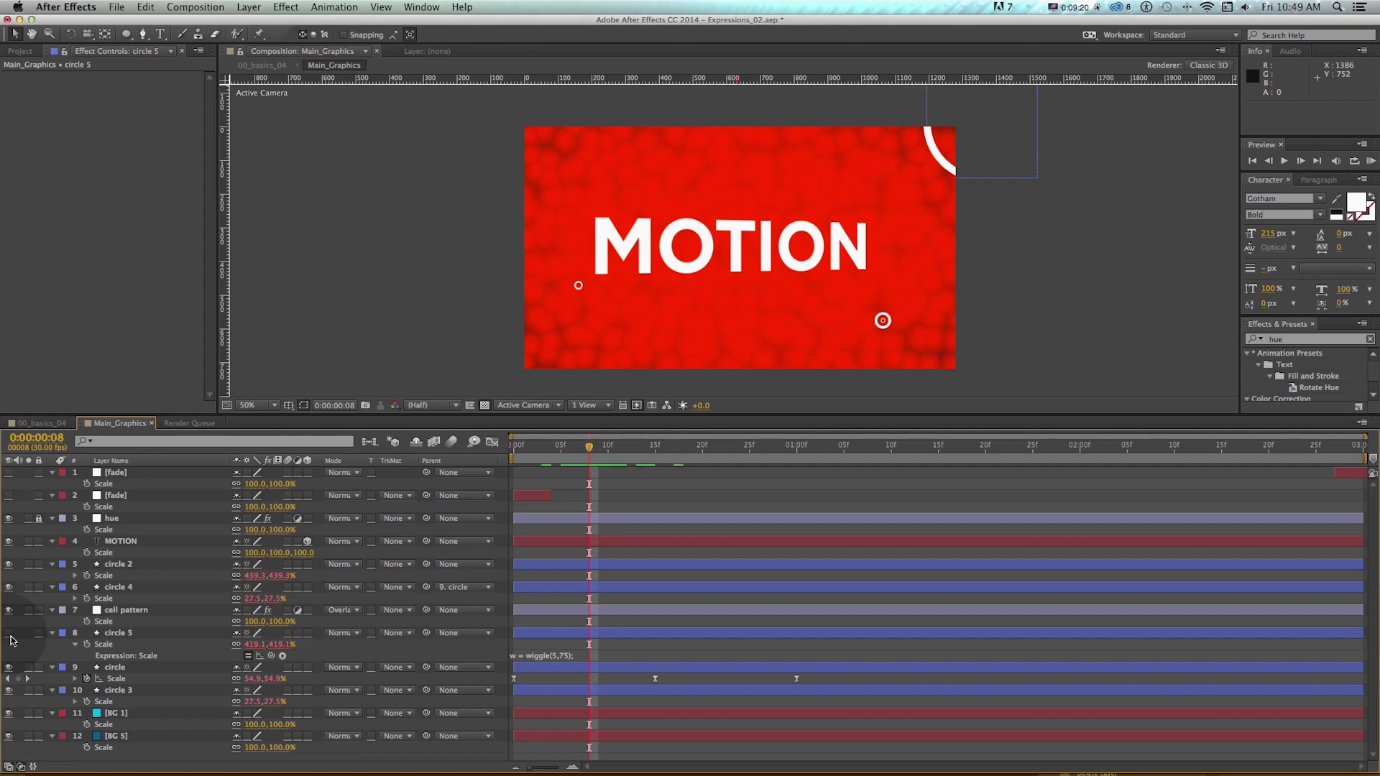
click(536, 656)
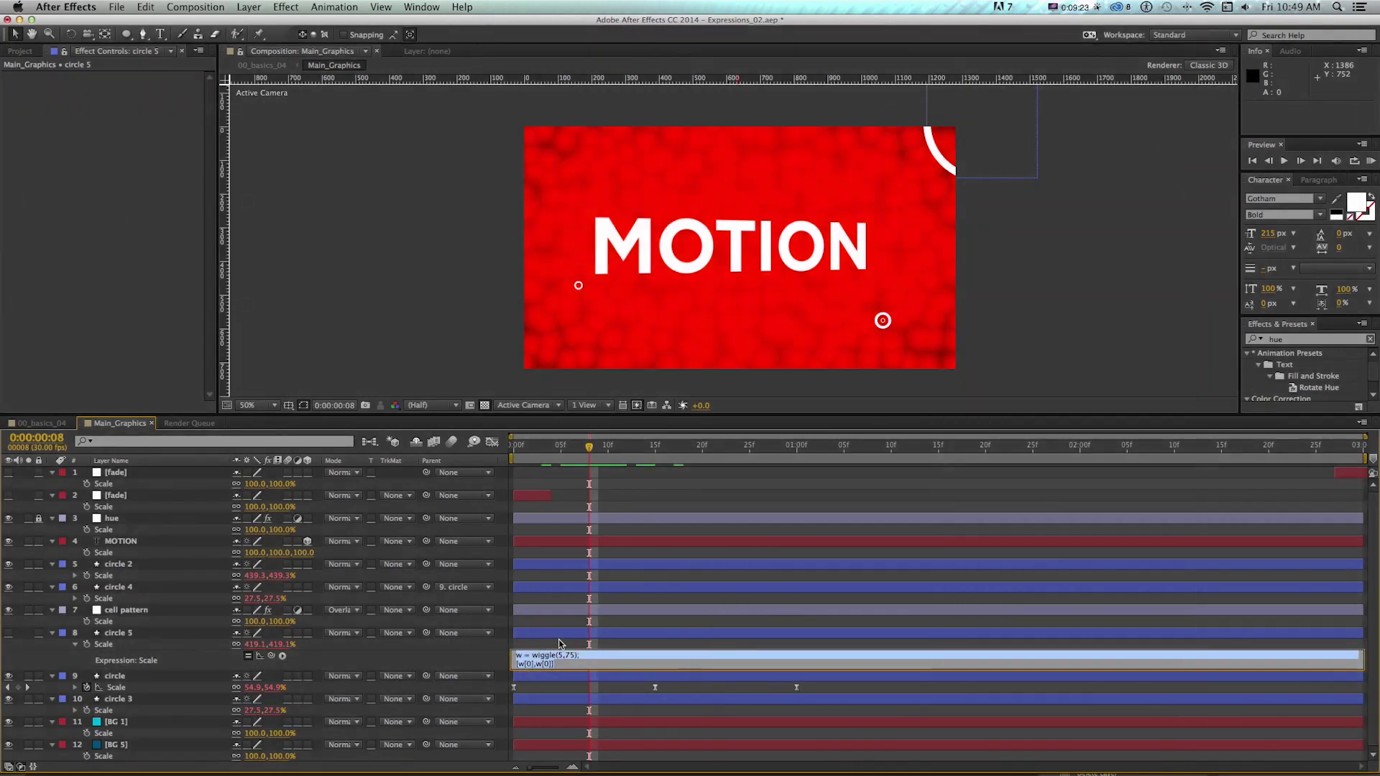
click(164, 639)
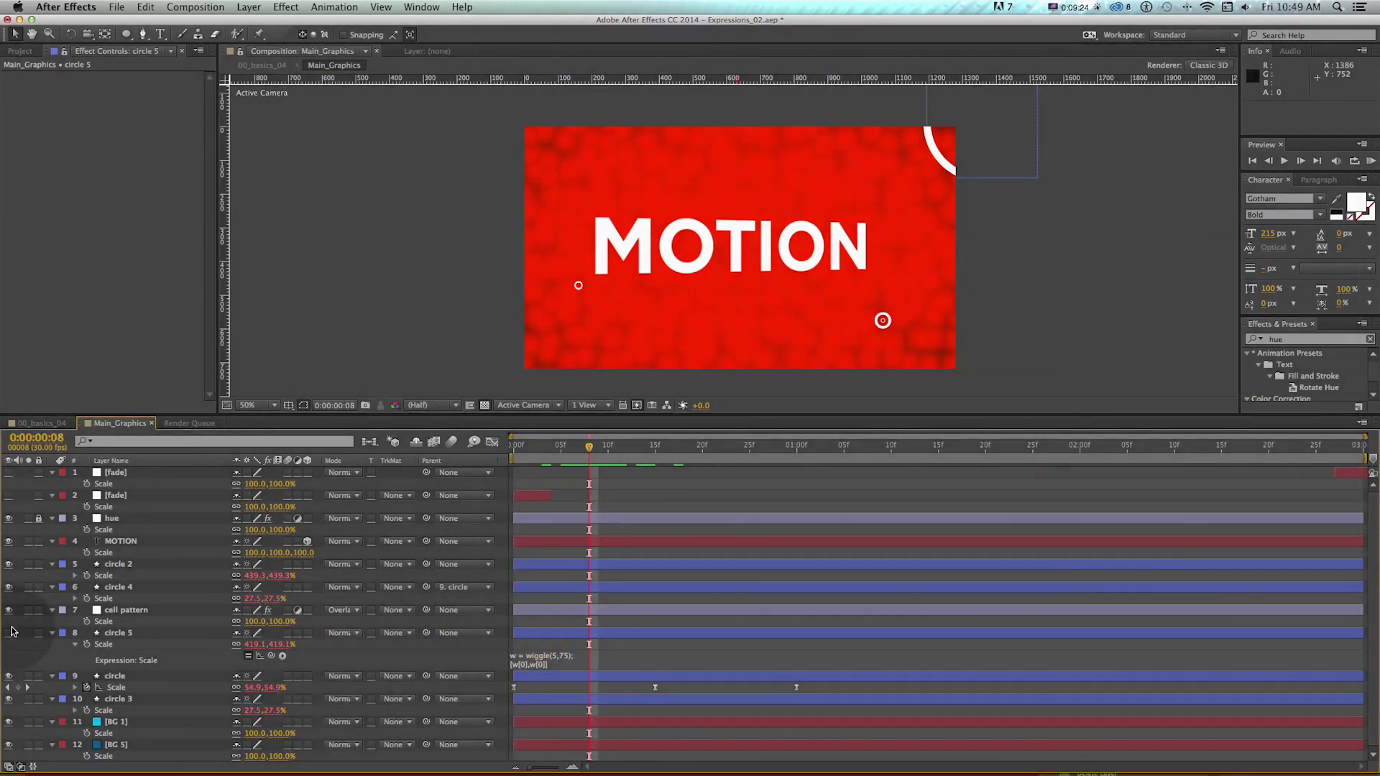
click(8, 633)
Change the stroke colour of the circle 5 layer to dark red
click(128, 632)
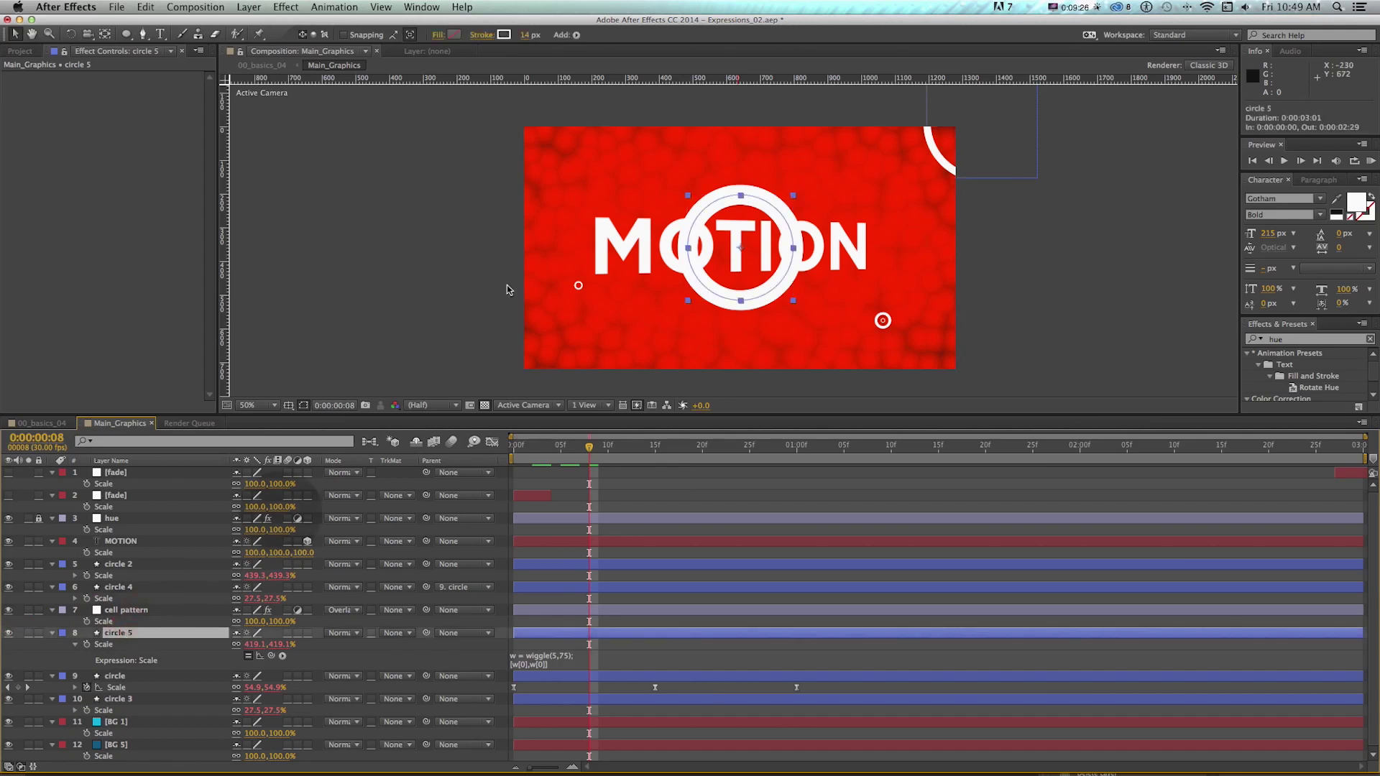
click(504, 34)
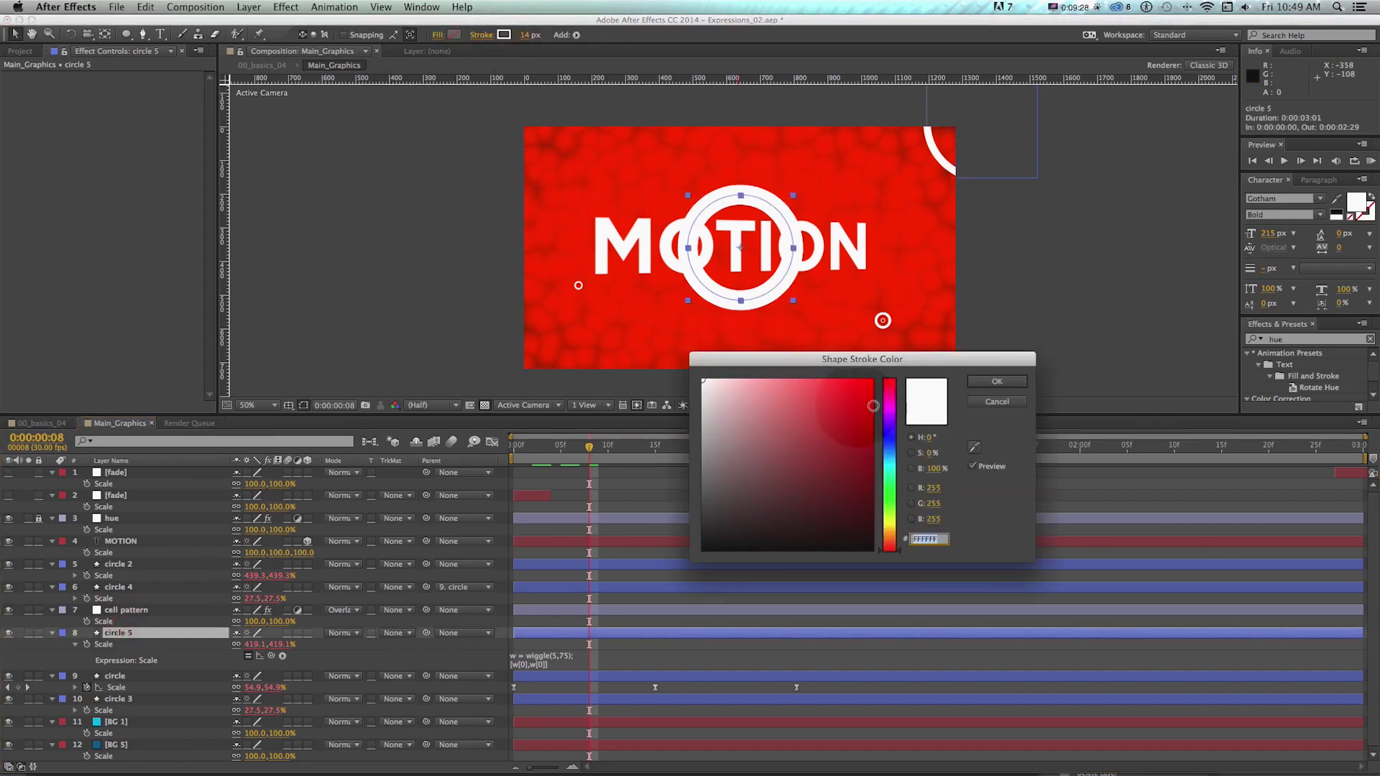
mouse_move(833, 431)
mouse_down()
mouse_move(795, 474)
mouse_move(894, 477)
mouse_up()
key(Return)
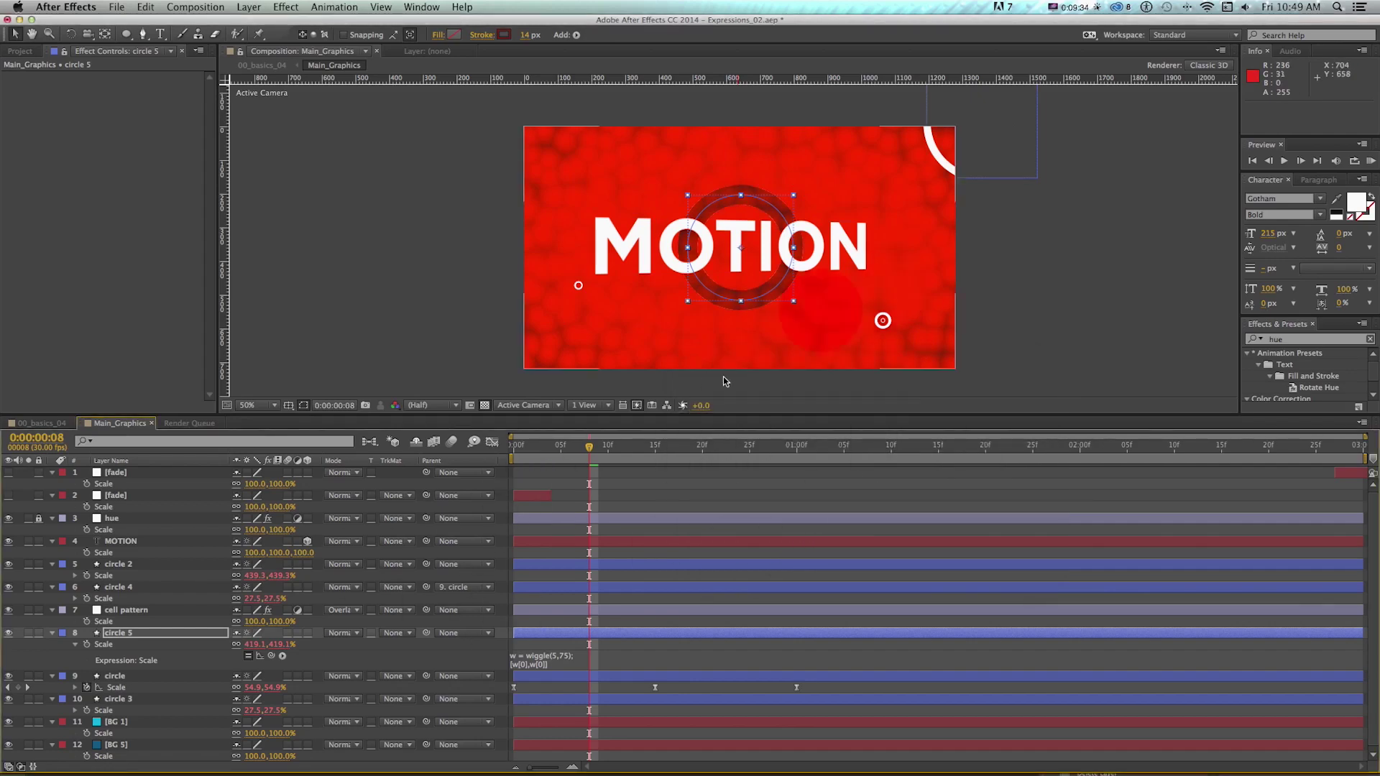
Set the wiggle amplitude in circle 5's Scale expression to 150, making it wiggle(5,150)
click(563, 656)
click(564, 655)
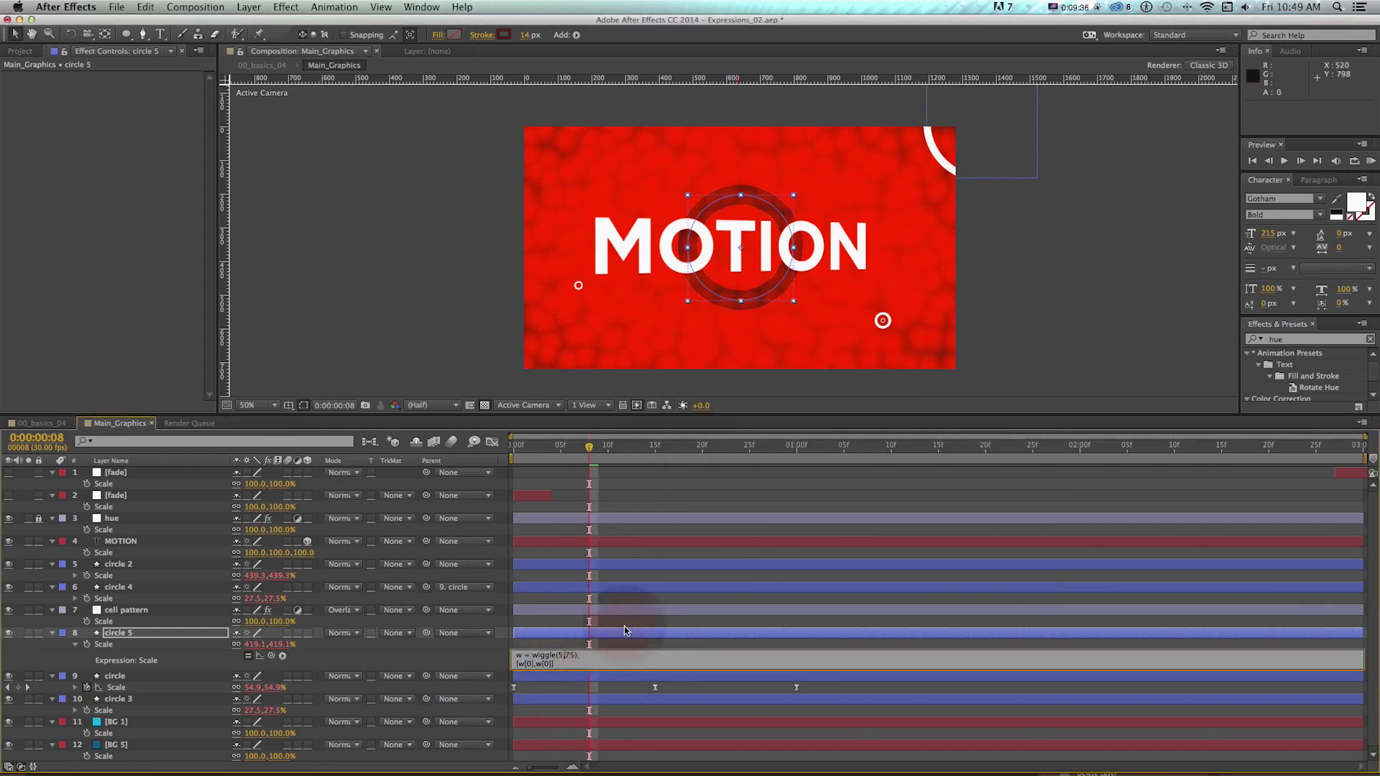
key(shift+Right)
key(shift+Right)
text(150)
key(KP_Enter)
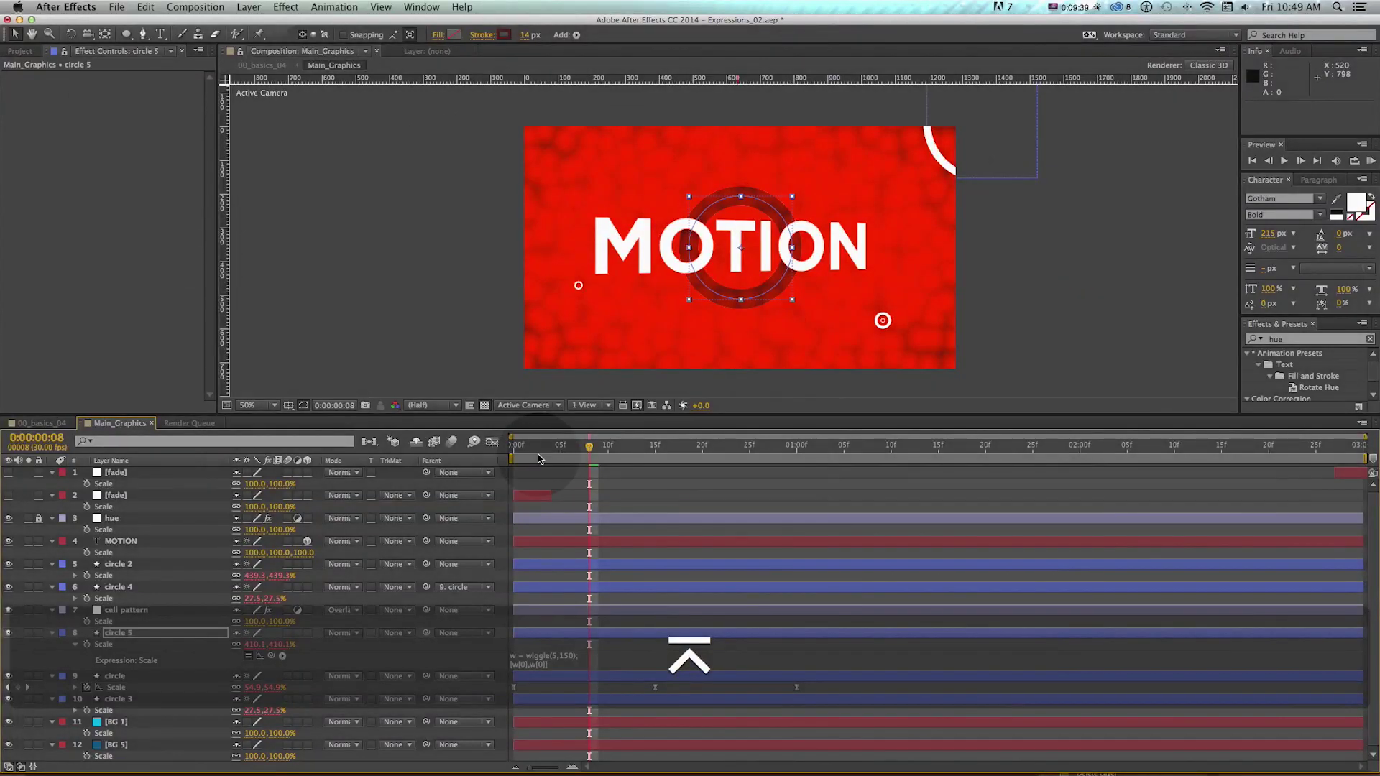
drag(580, 451, 589, 451)
Try moving the circle 5 layer above the cell pattern layer and undo the move
drag(115, 634, 125, 607)
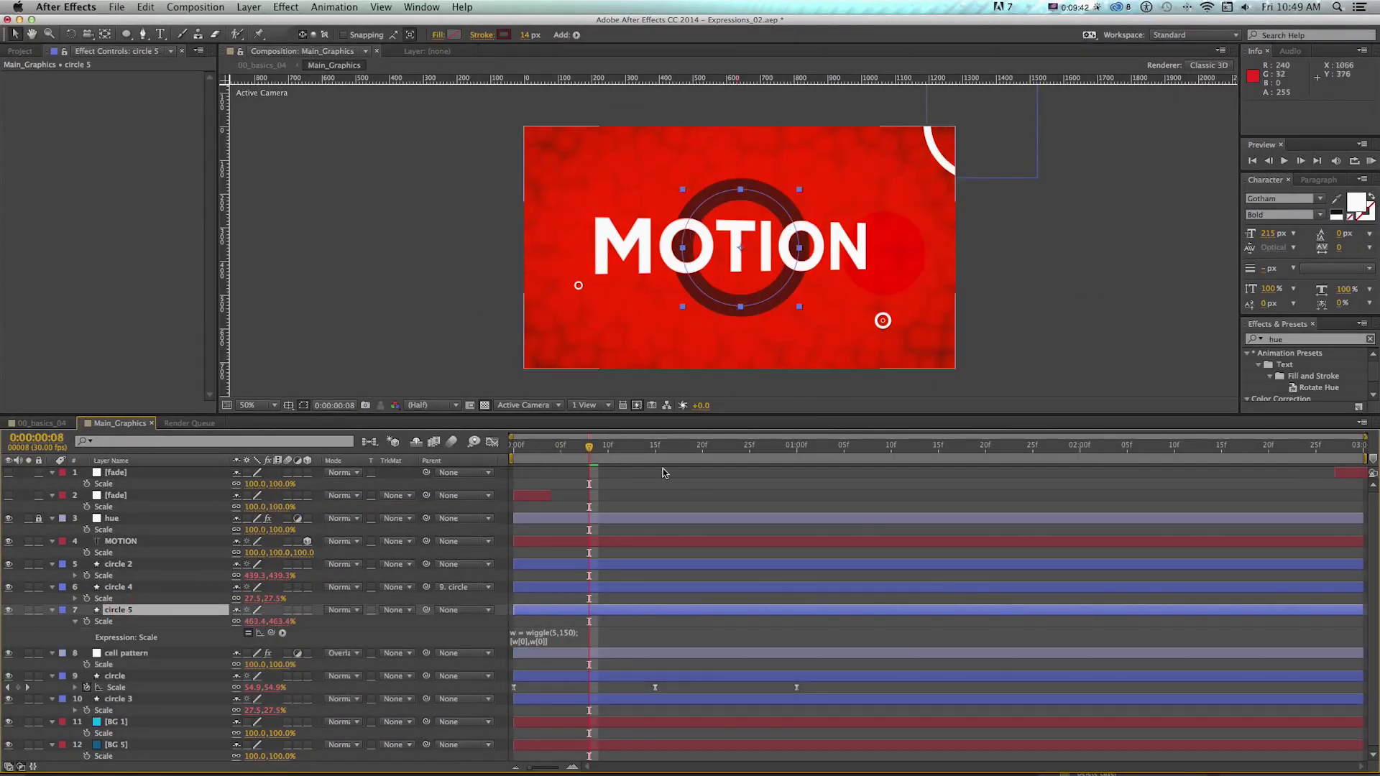
key(super+z)
Save the project and move the current time back to frame 4
key(super+s)
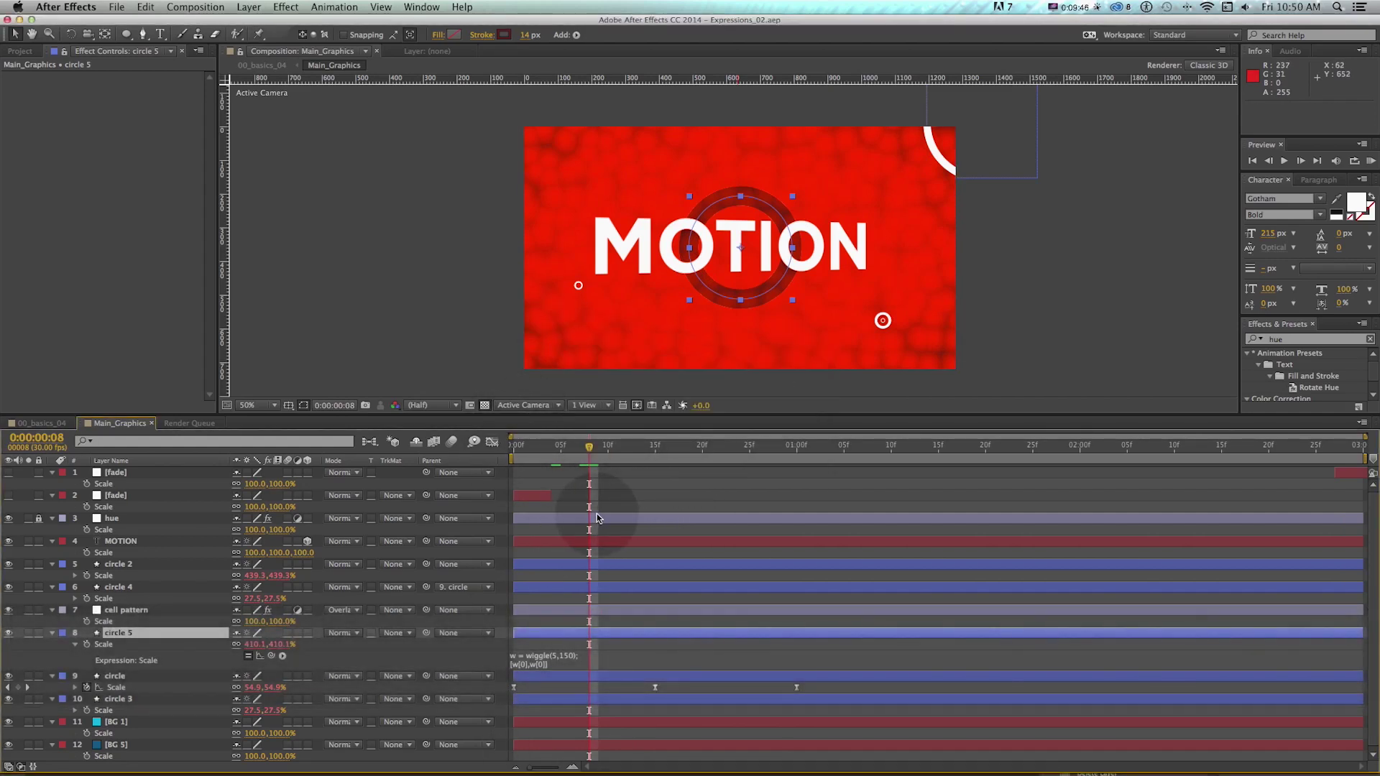
drag(593, 452, 552, 447)
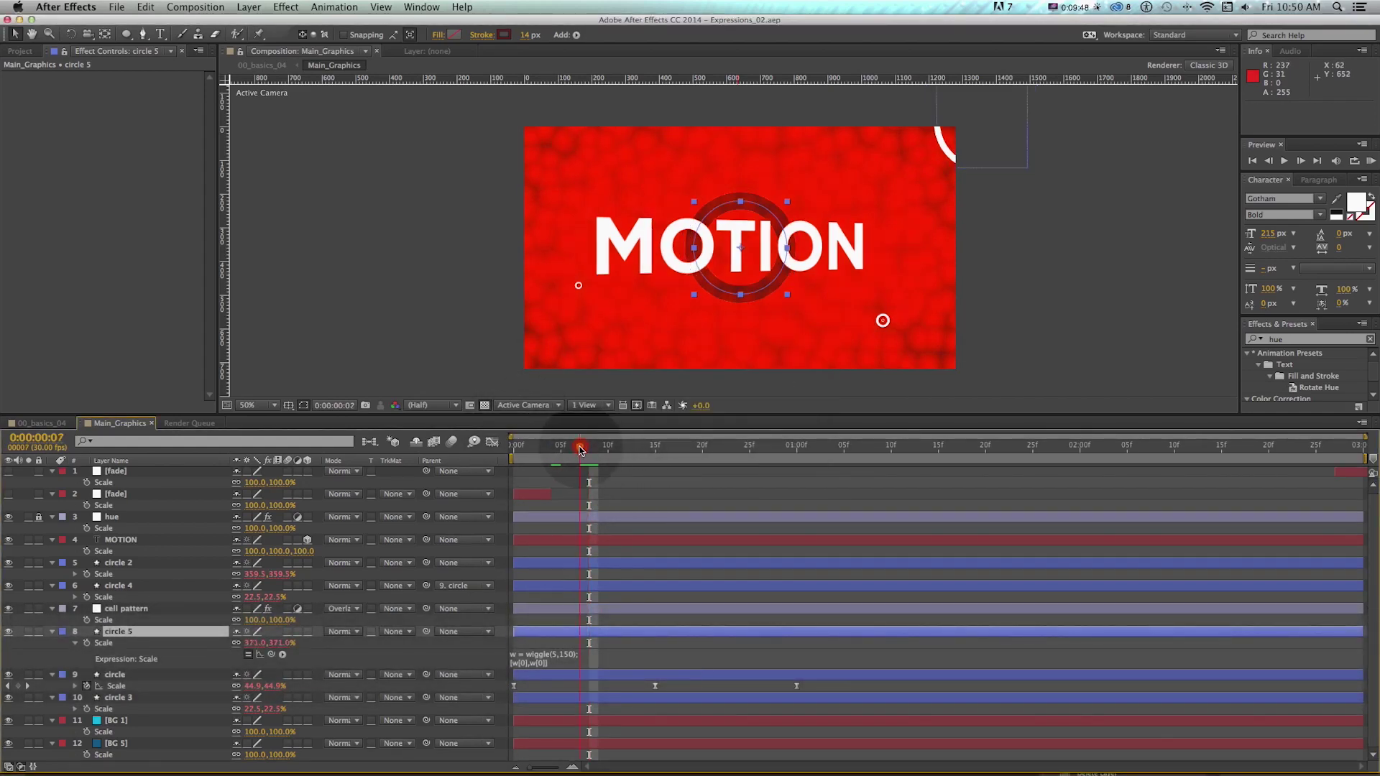
key(super+s)
Reveal the expressions on all Main_Graphics layers and look through them
key(e)
key(e)
scroll(549, 632, down, 5)
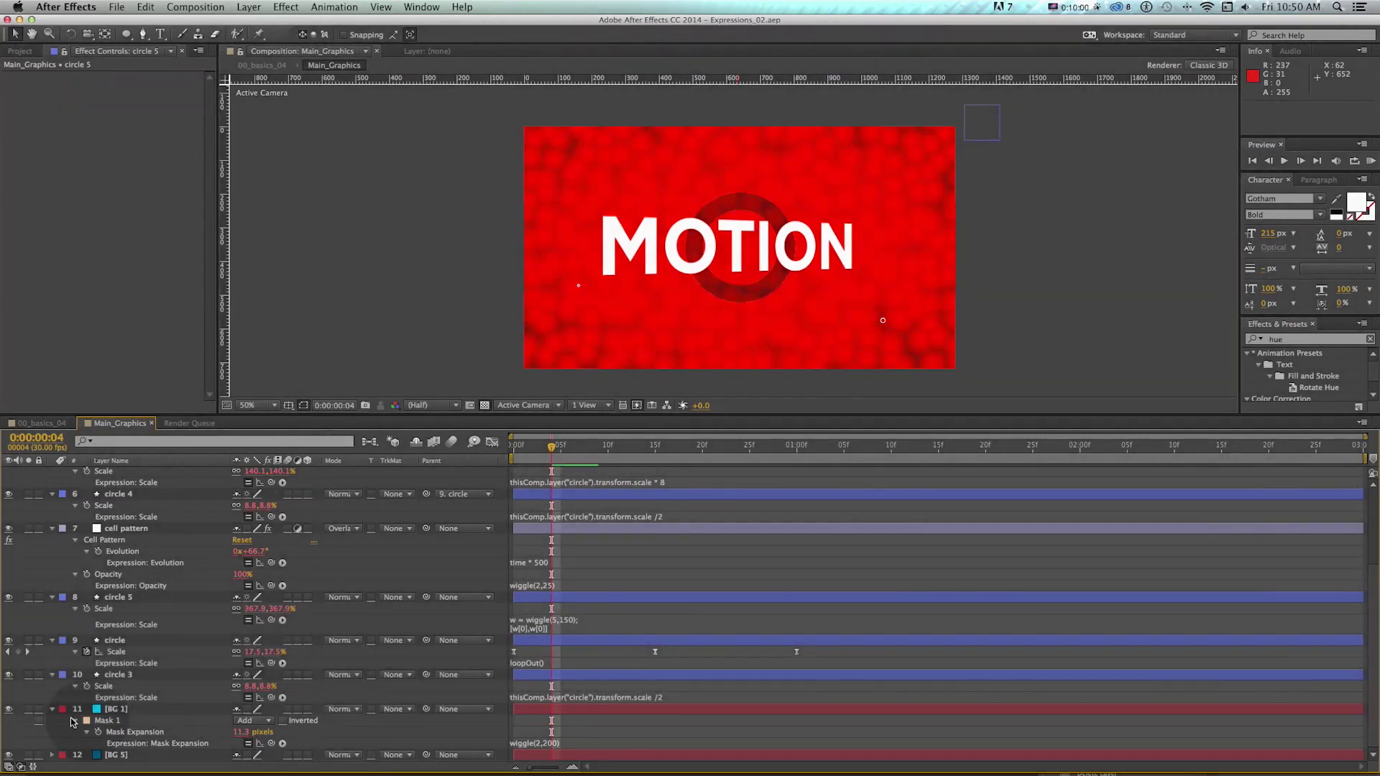
scroll(122, 550, up, 1)
scroll(121, 549, up, 5)
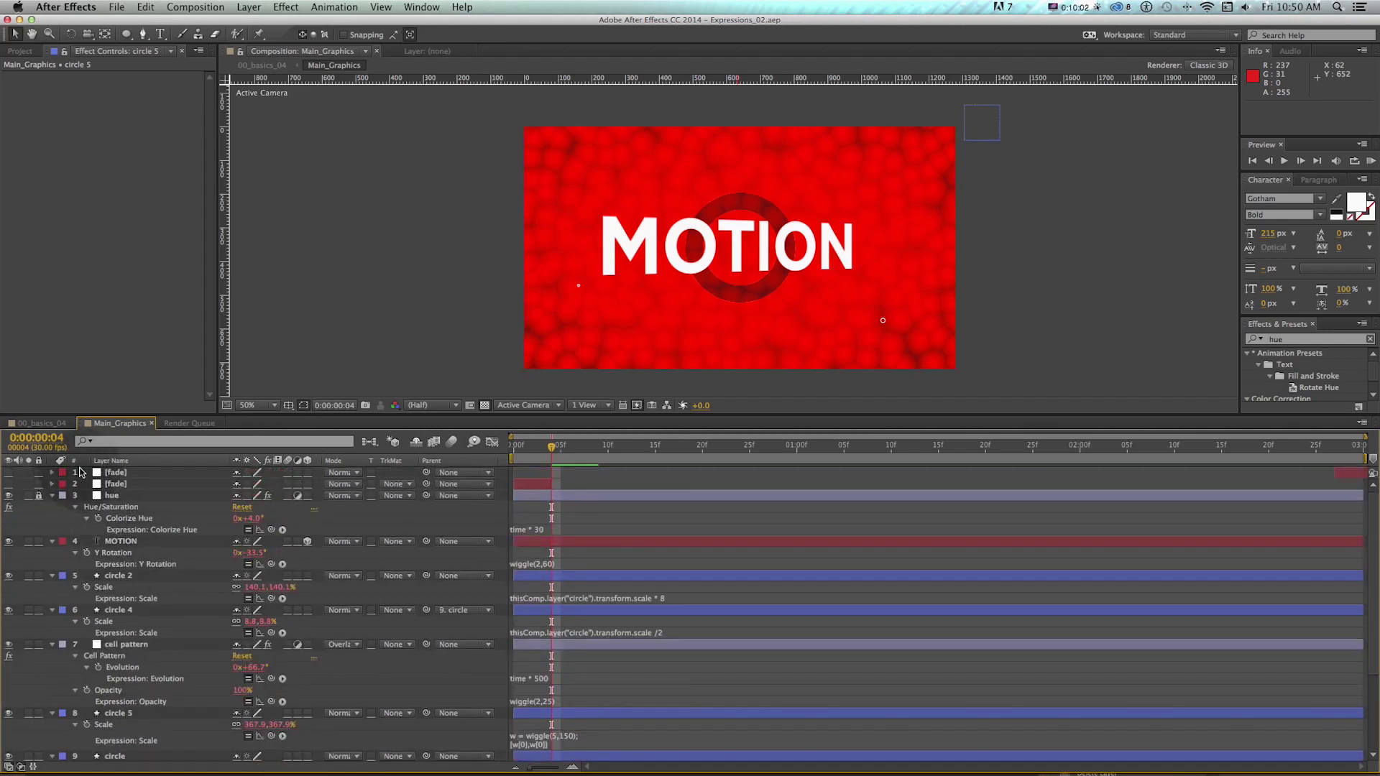
Collapse the layers from hue through circle 5 and inspect BG 1's Mask Expansion expression
click(52, 495)
click(51, 507)
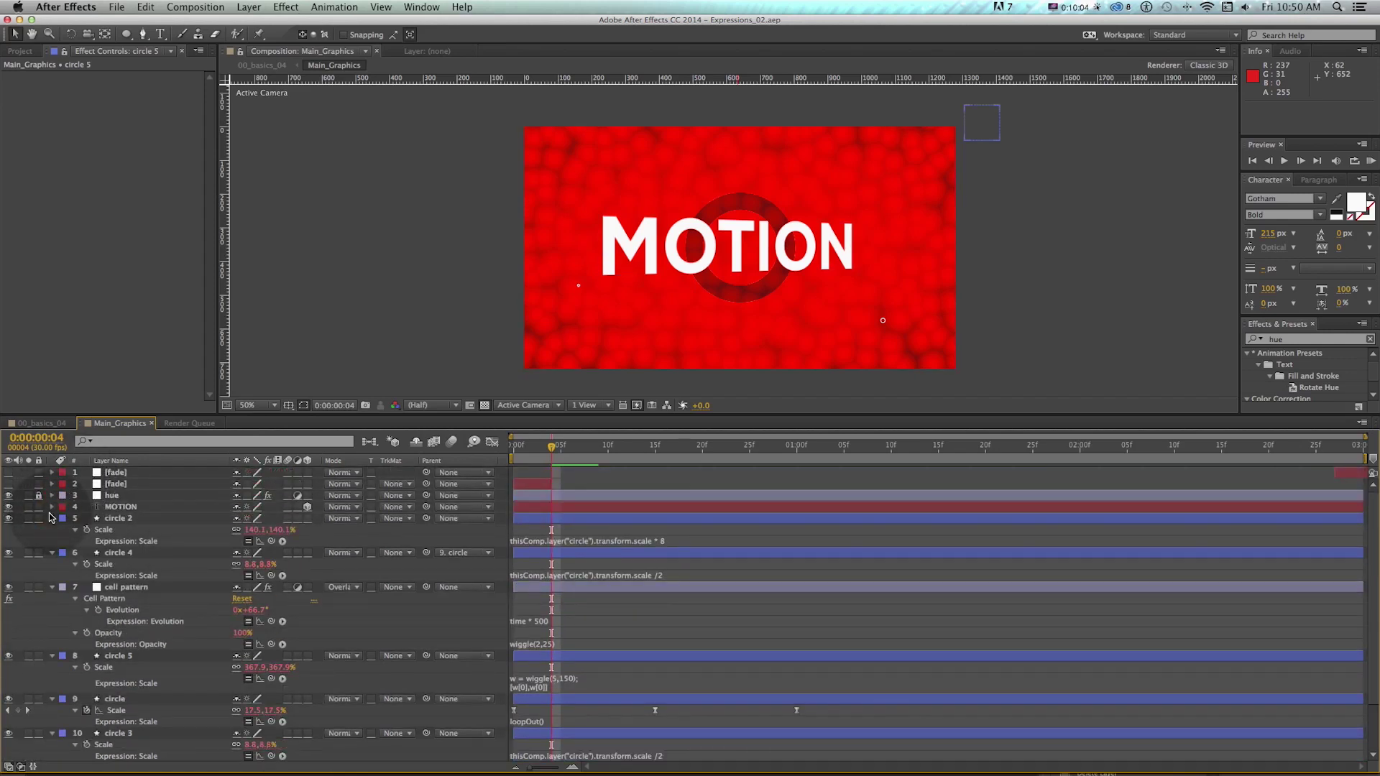
click(51, 518)
click(51, 530)
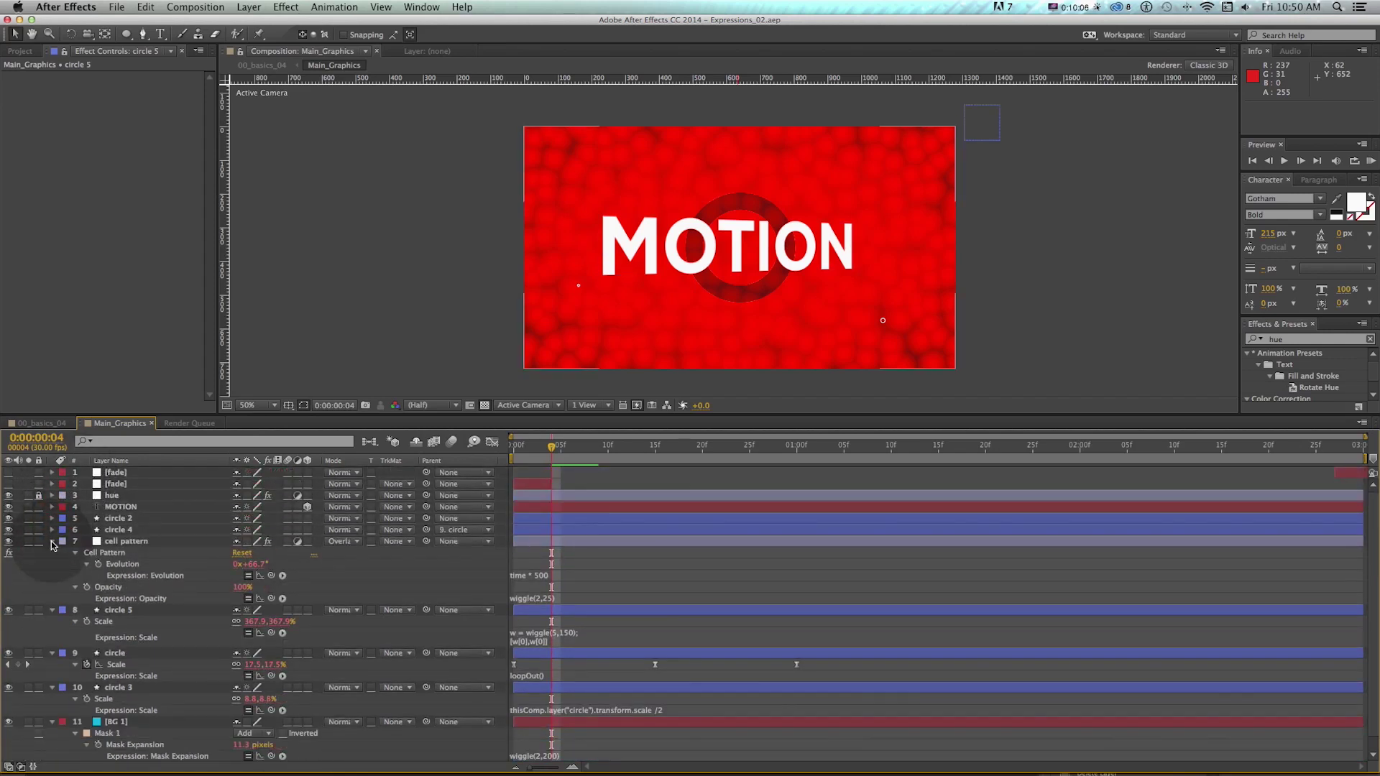
click(51, 541)
click(51, 553)
click(533, 667)
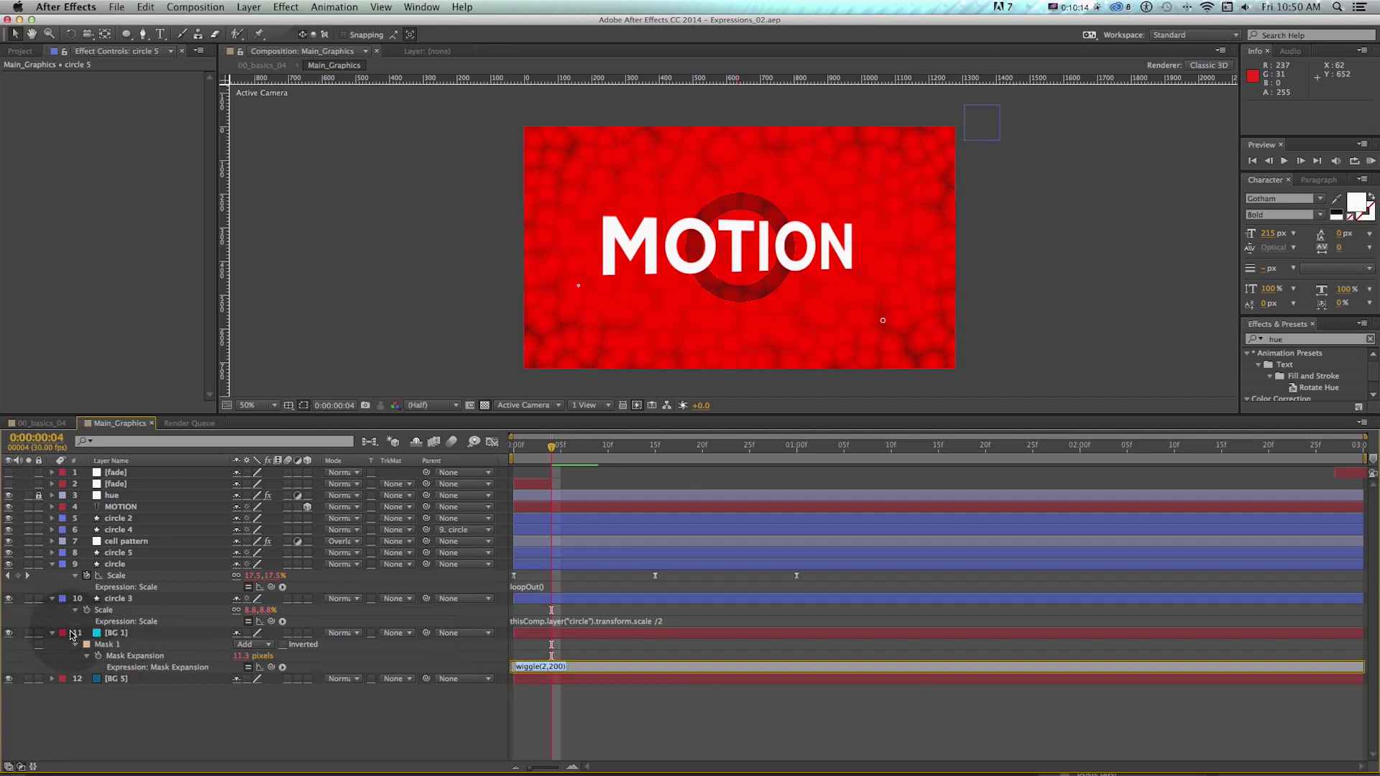
click(587, 726)
Try moving the BG 1 layer to the top of the layer stack, undo the reordering and save the project
drag(118, 633, 124, 474)
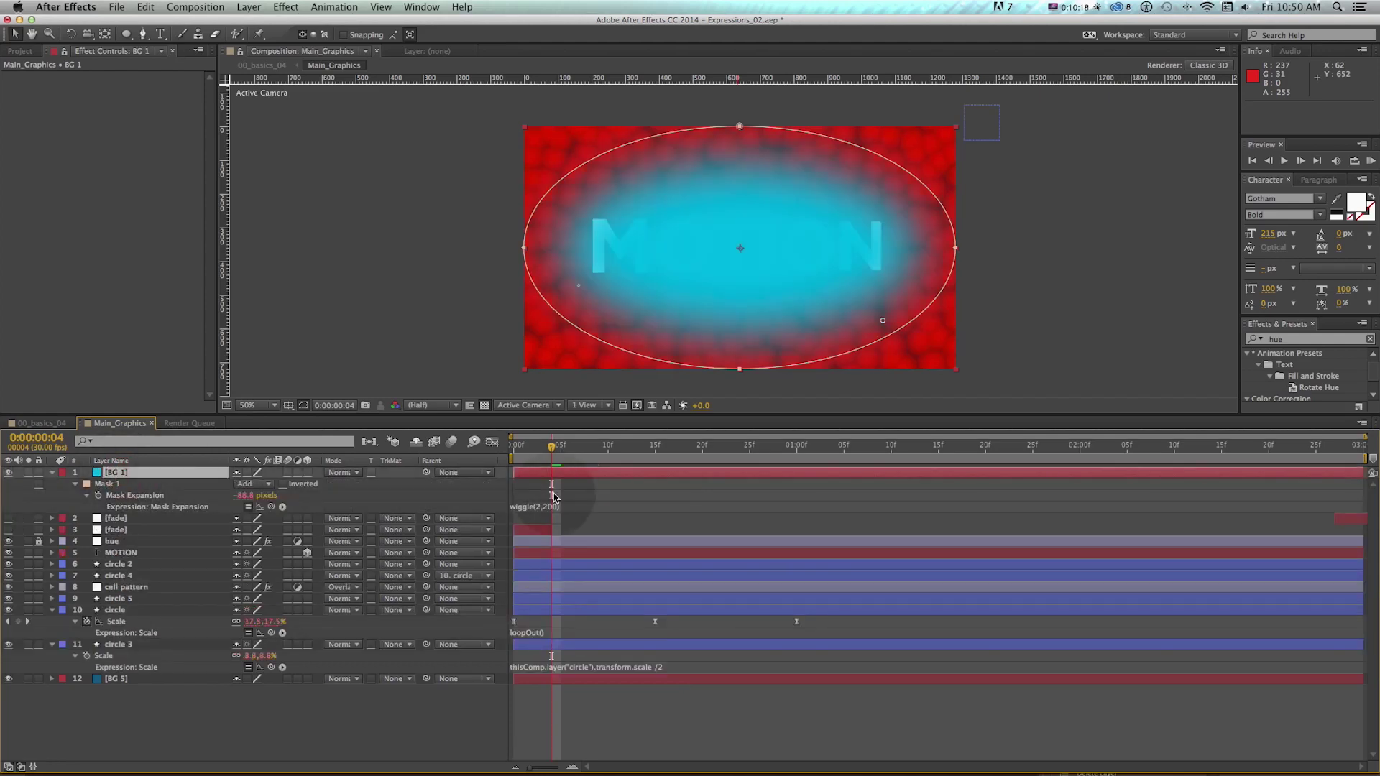
key(super+z)
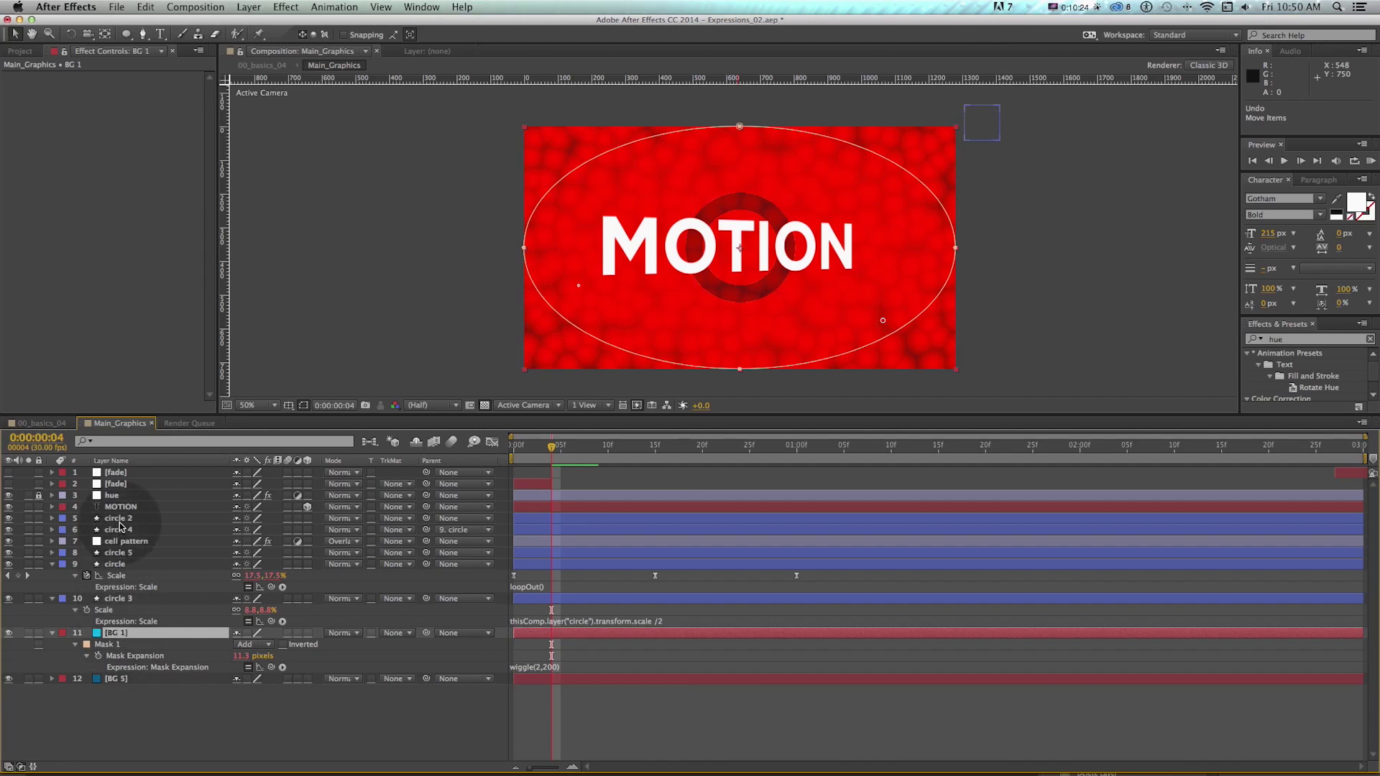
click(117, 518)
key(super+z)
key(super+s)
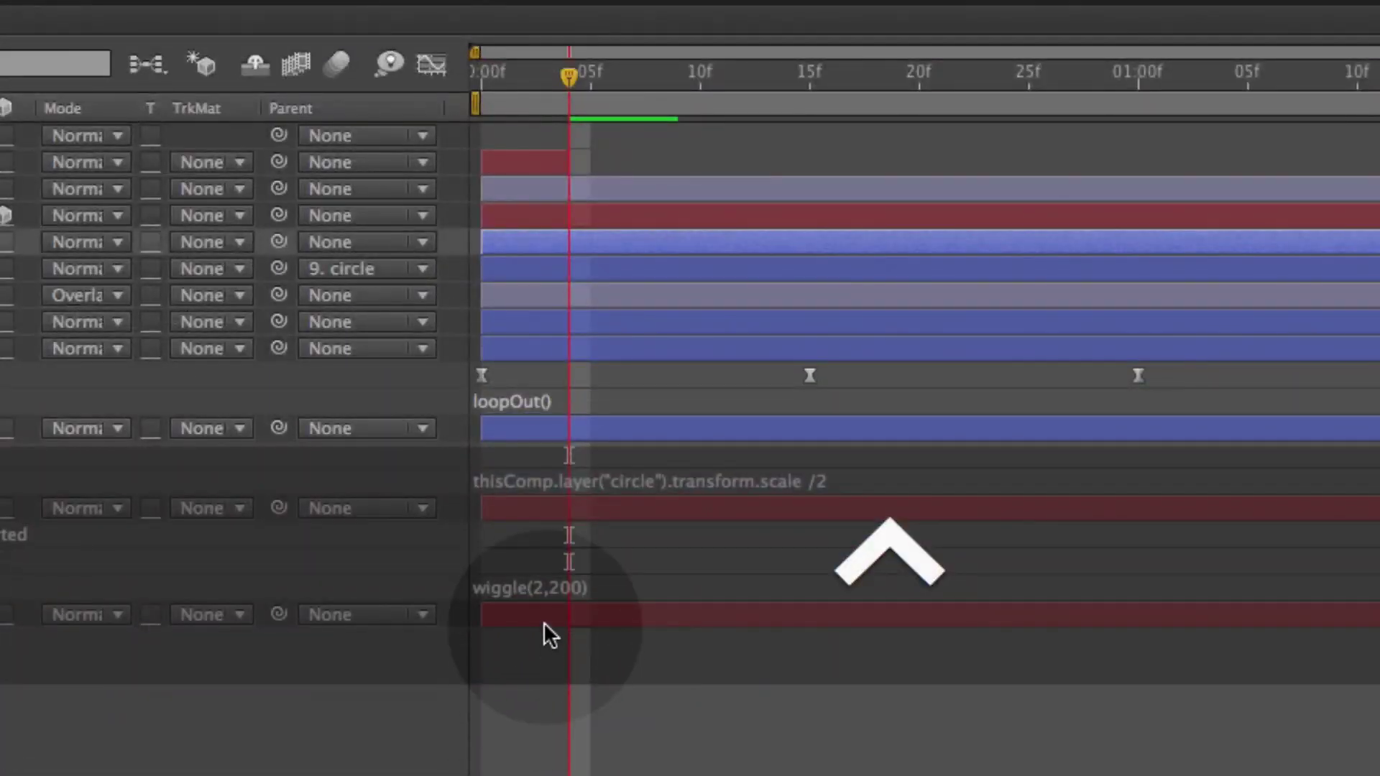
Add the line seedRandom(0) before wiggle(2,200) in BG 1's Mask Expansion expression
drag(535, 671, 535, 672)
click(550, 587)
key(Up)
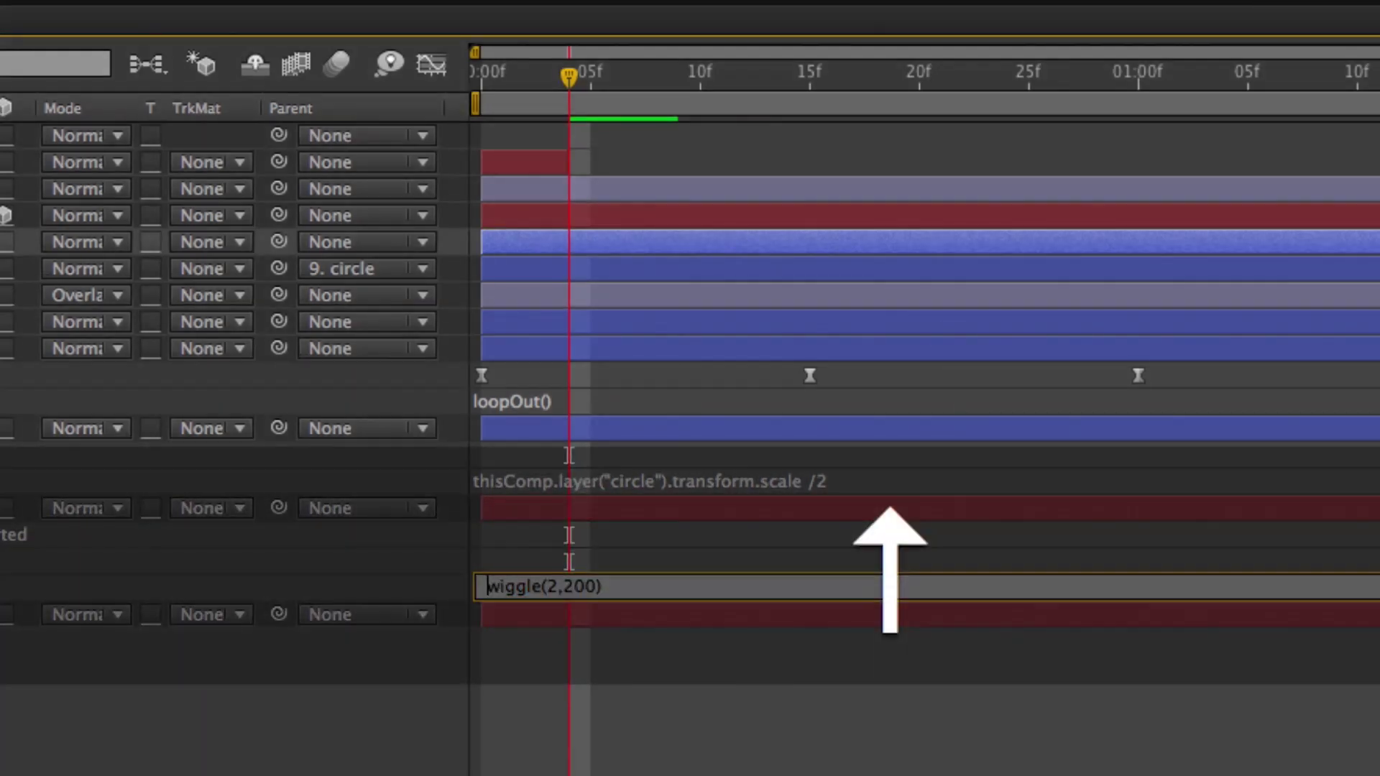
text(seedRand)
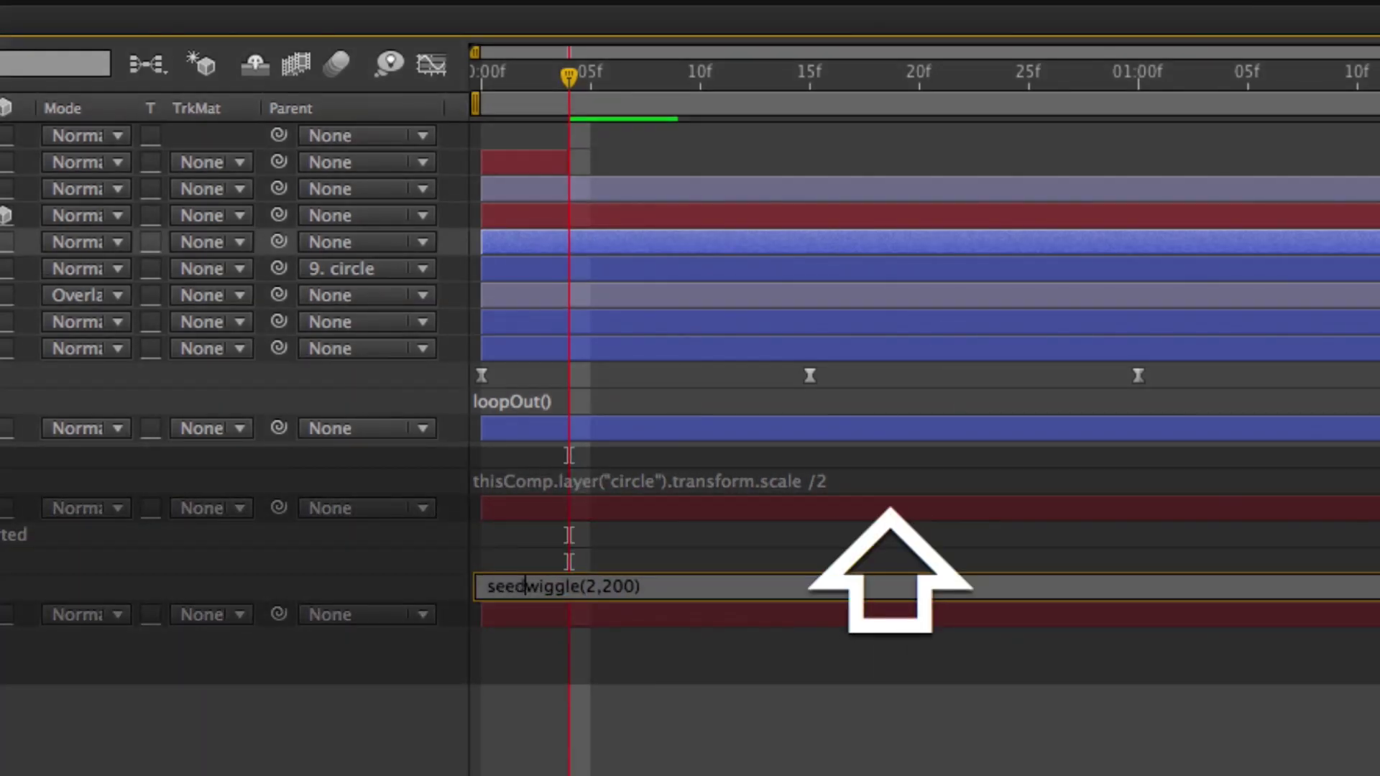
text(om()
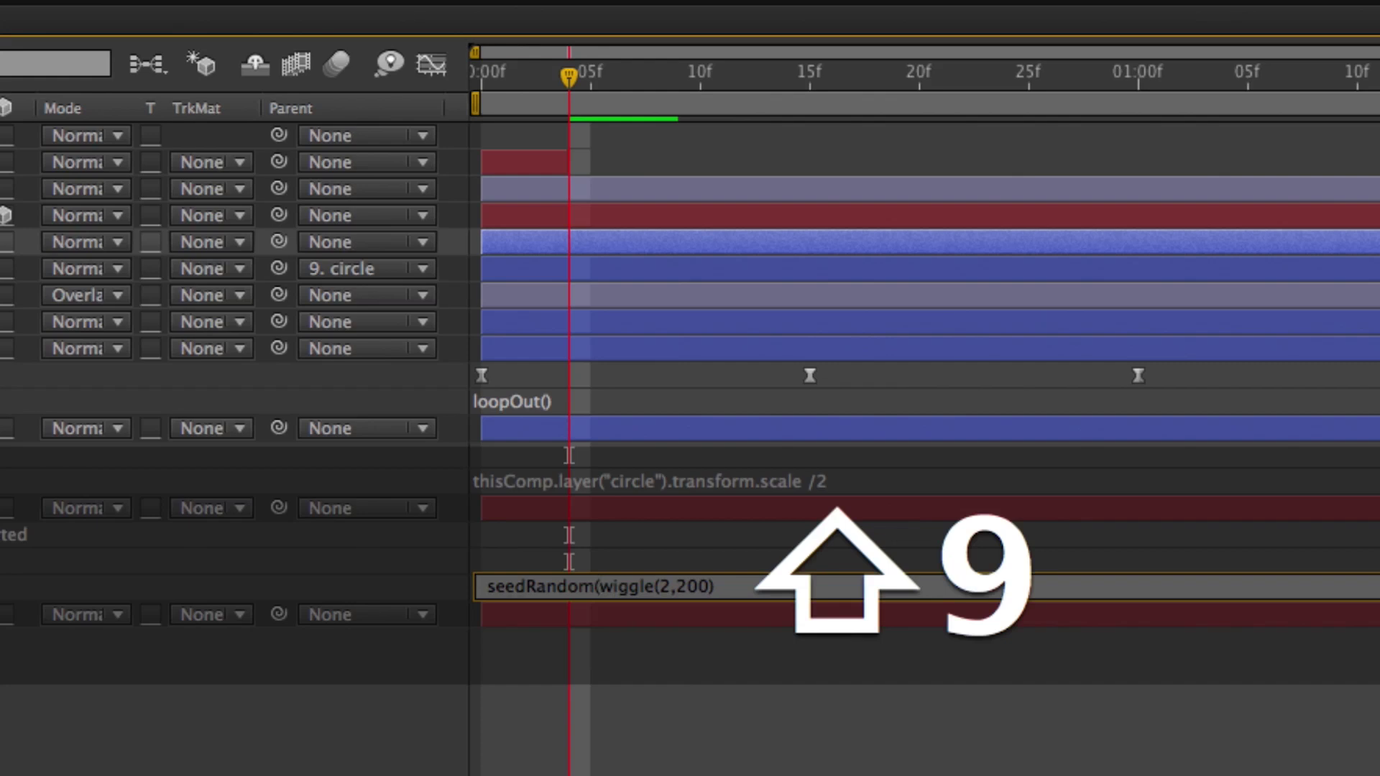
text(0))
key(shift+Return)
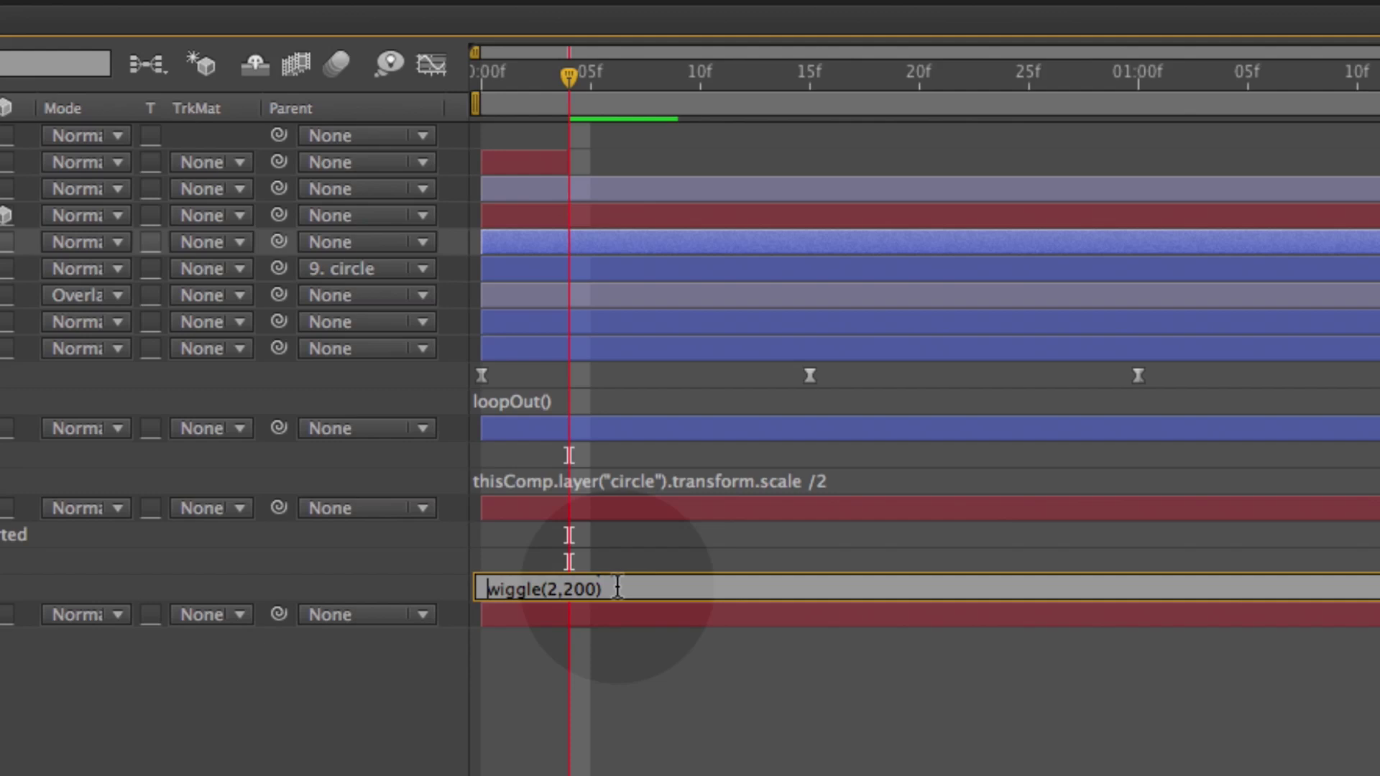
scroll(622, 587, up, 1)
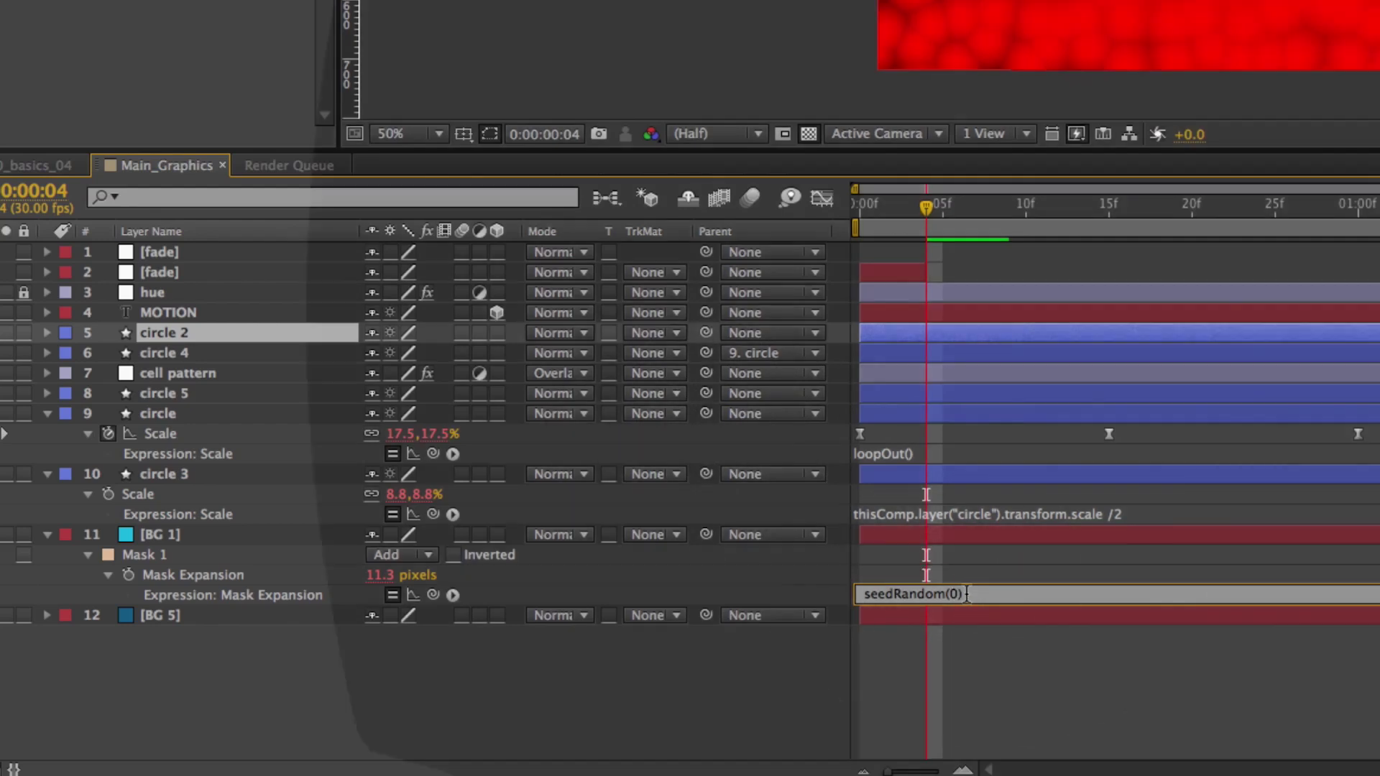
text(wiggle(2,200))
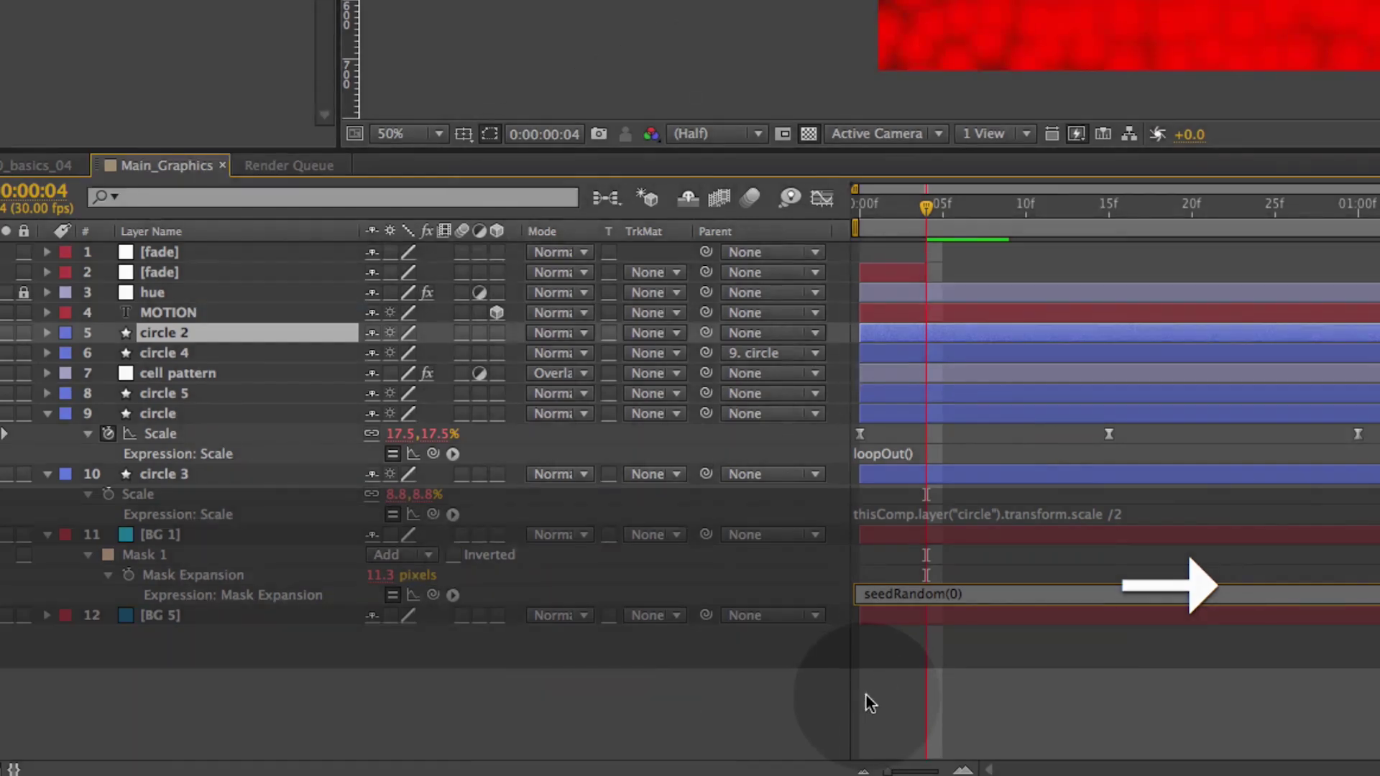
click(867, 700)
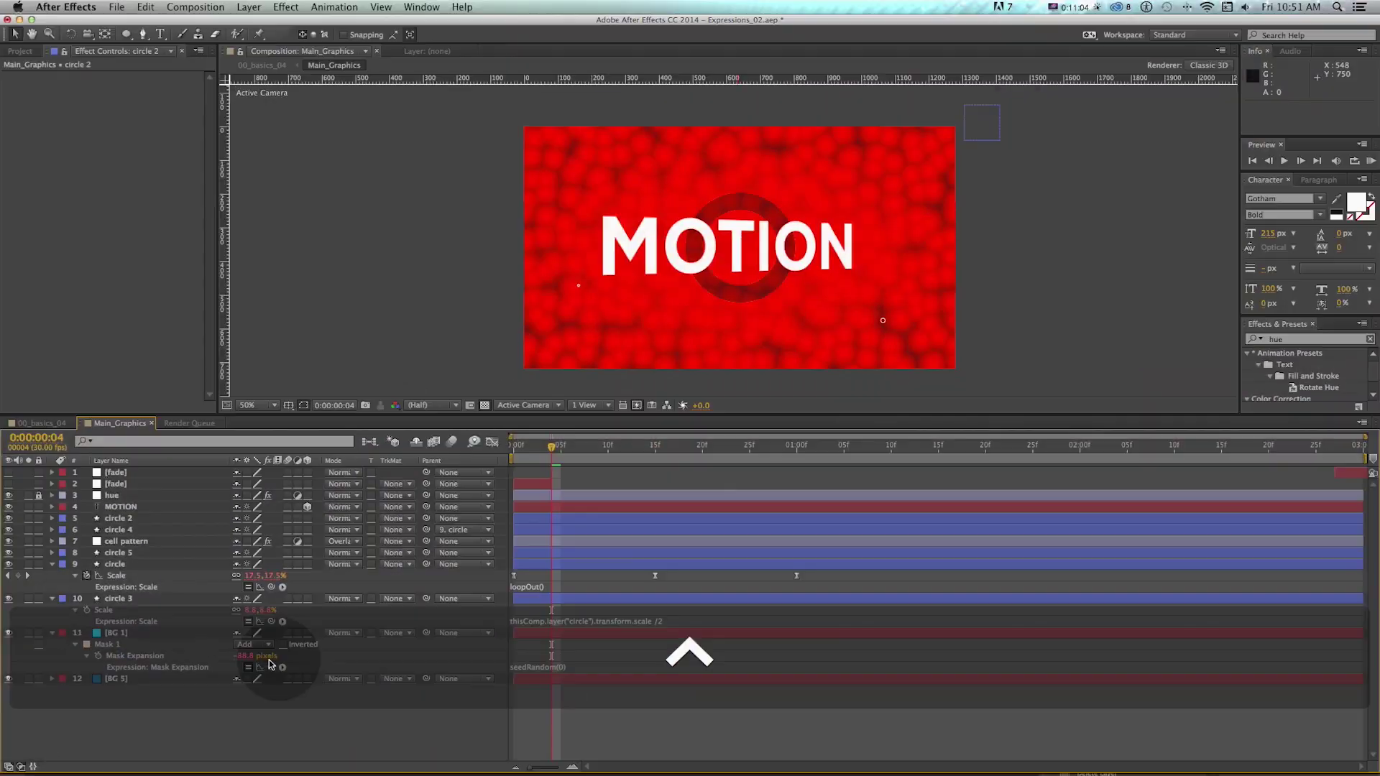
Copy the seedRandom(0) line from BG 1's Mask Expansion expression
click(125, 638)
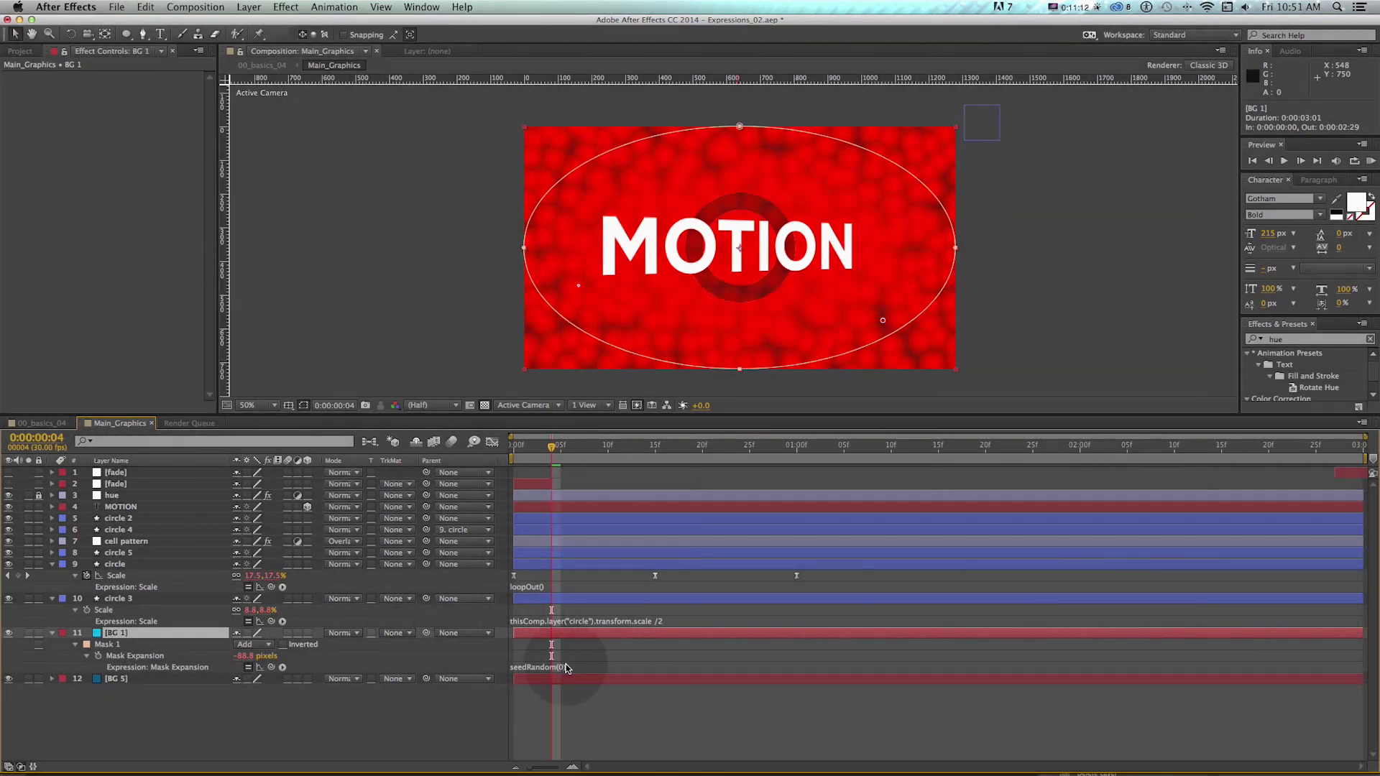
click(566, 668)
drag(580, 666, 473, 659)
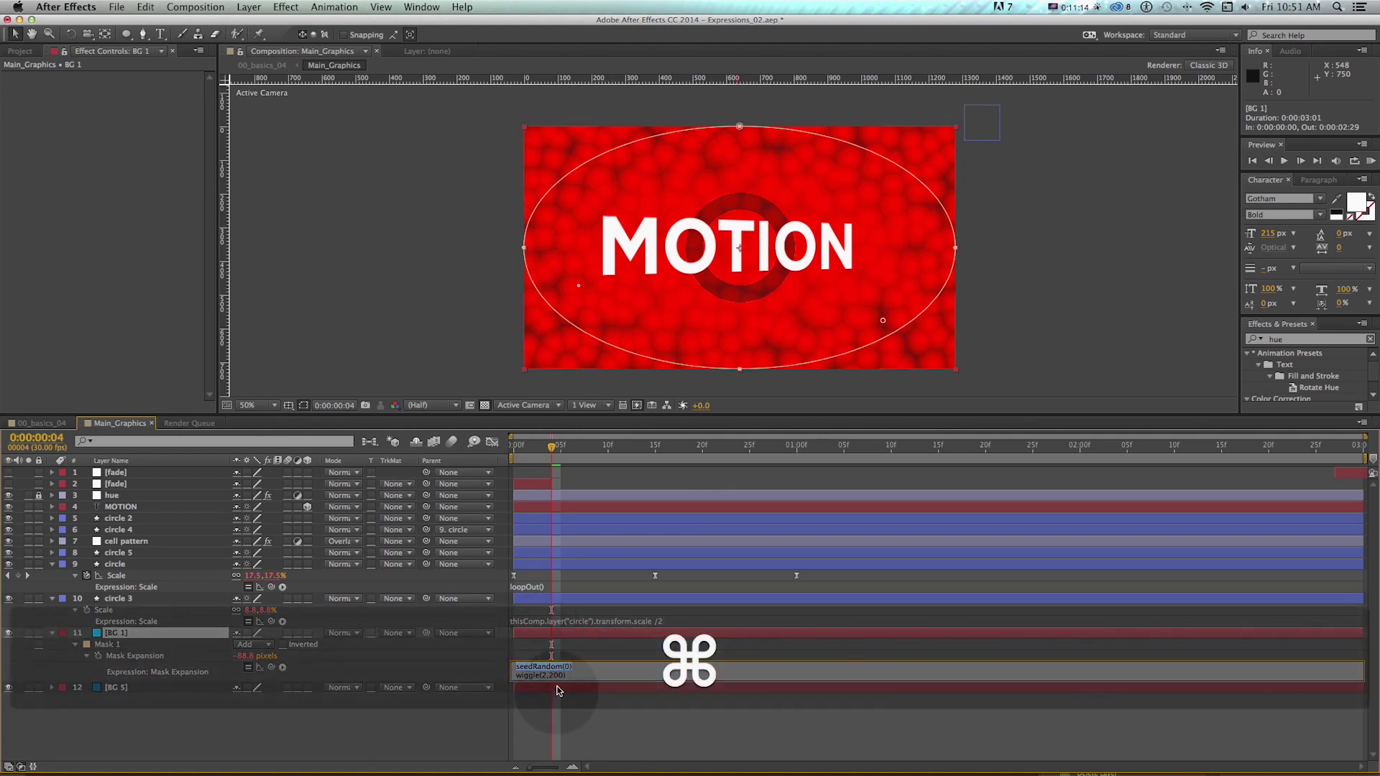
key(cmd+c)
click(571, 714)
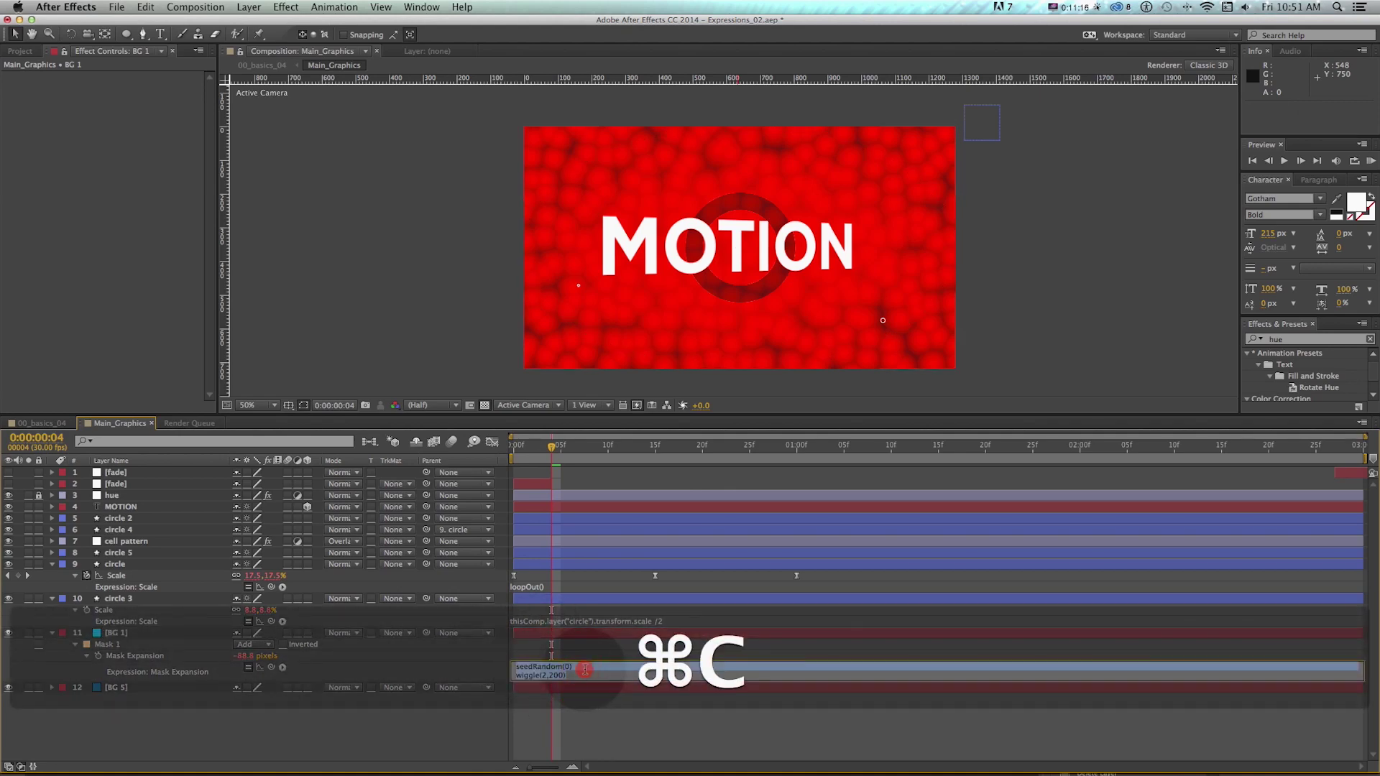
Reveal all layer expressions and paste seedRandom(0) as the first line of MOTION's Y Rotation expression
key(e)
key(e)
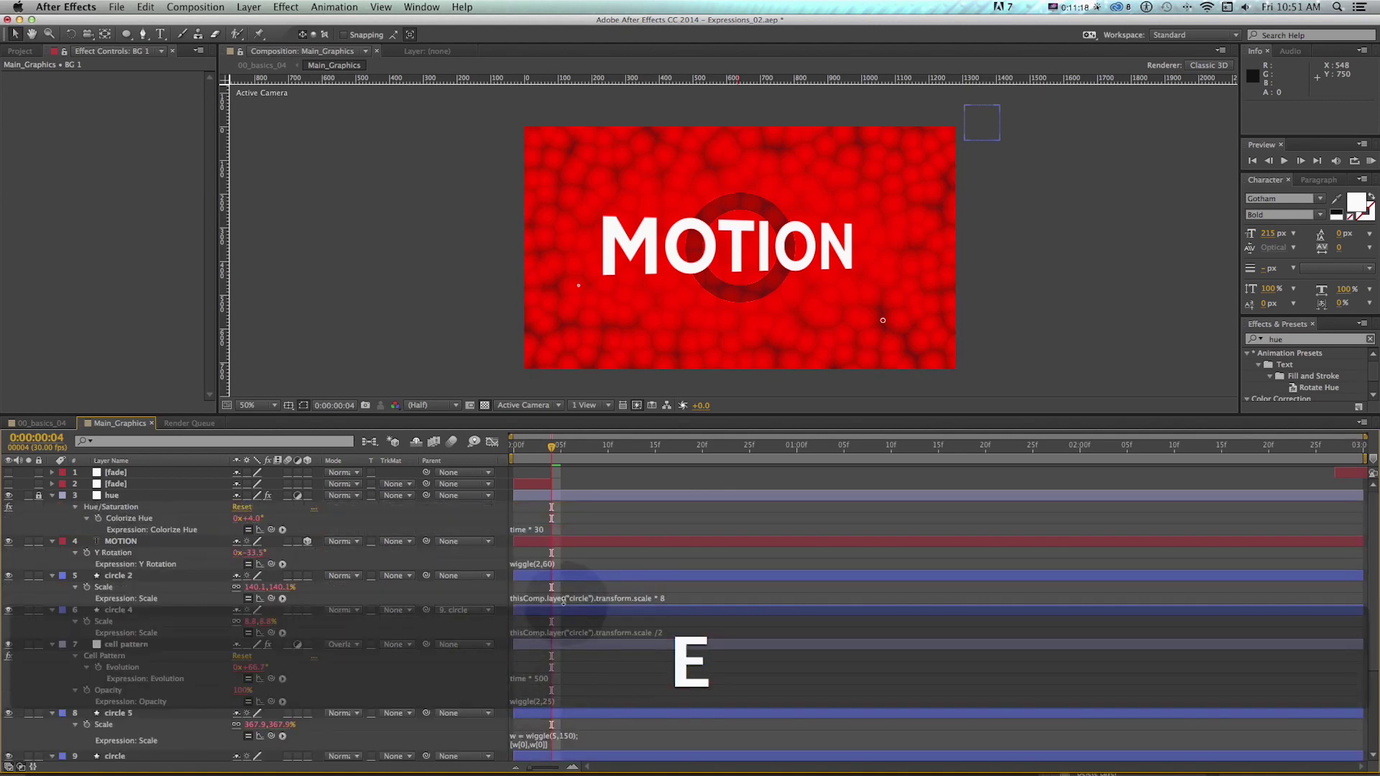
click(548, 562)
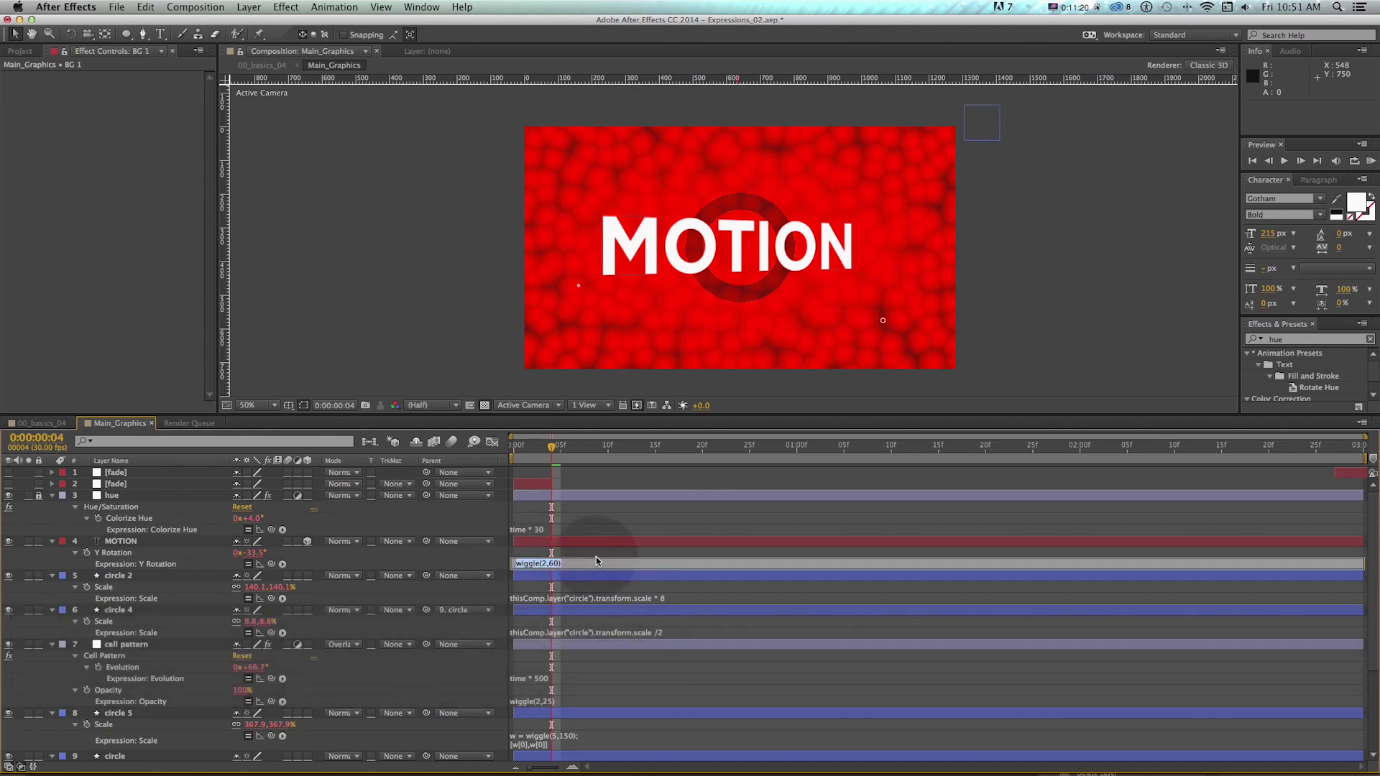
key(shift+Return)
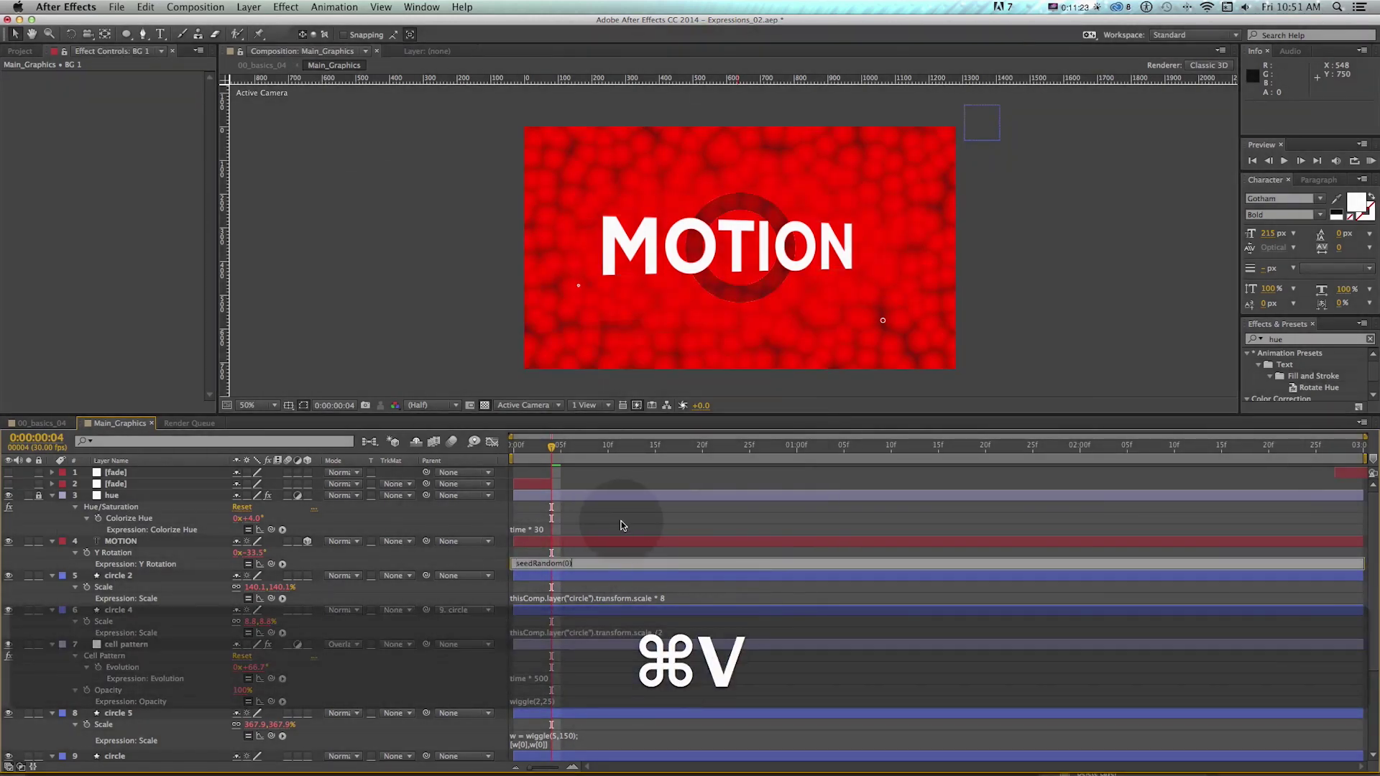
click(605, 576)
Paste seedRandom(0) as a line before wiggle(2,25) in the cell pattern layer's Opacity expression
click(633, 701)
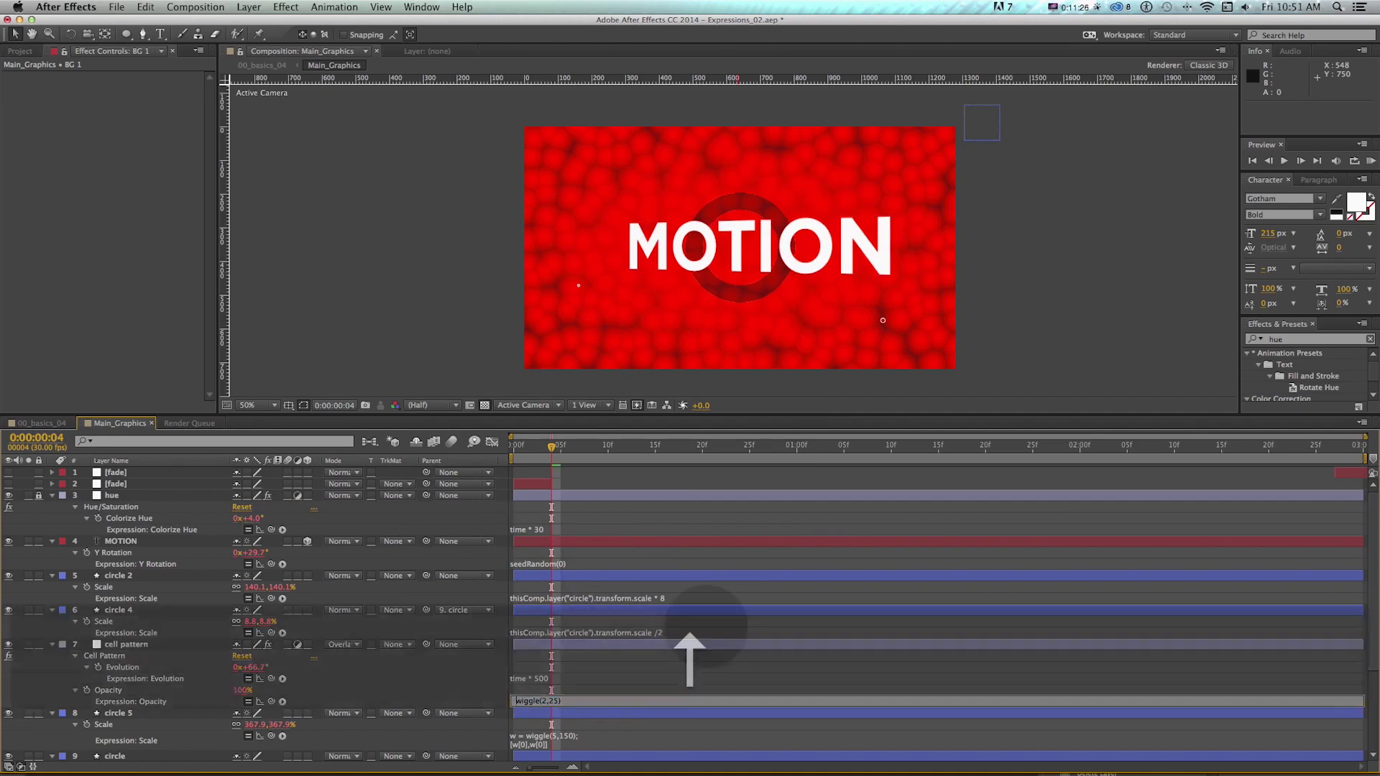
key(super+v)
key(KP_Enter)
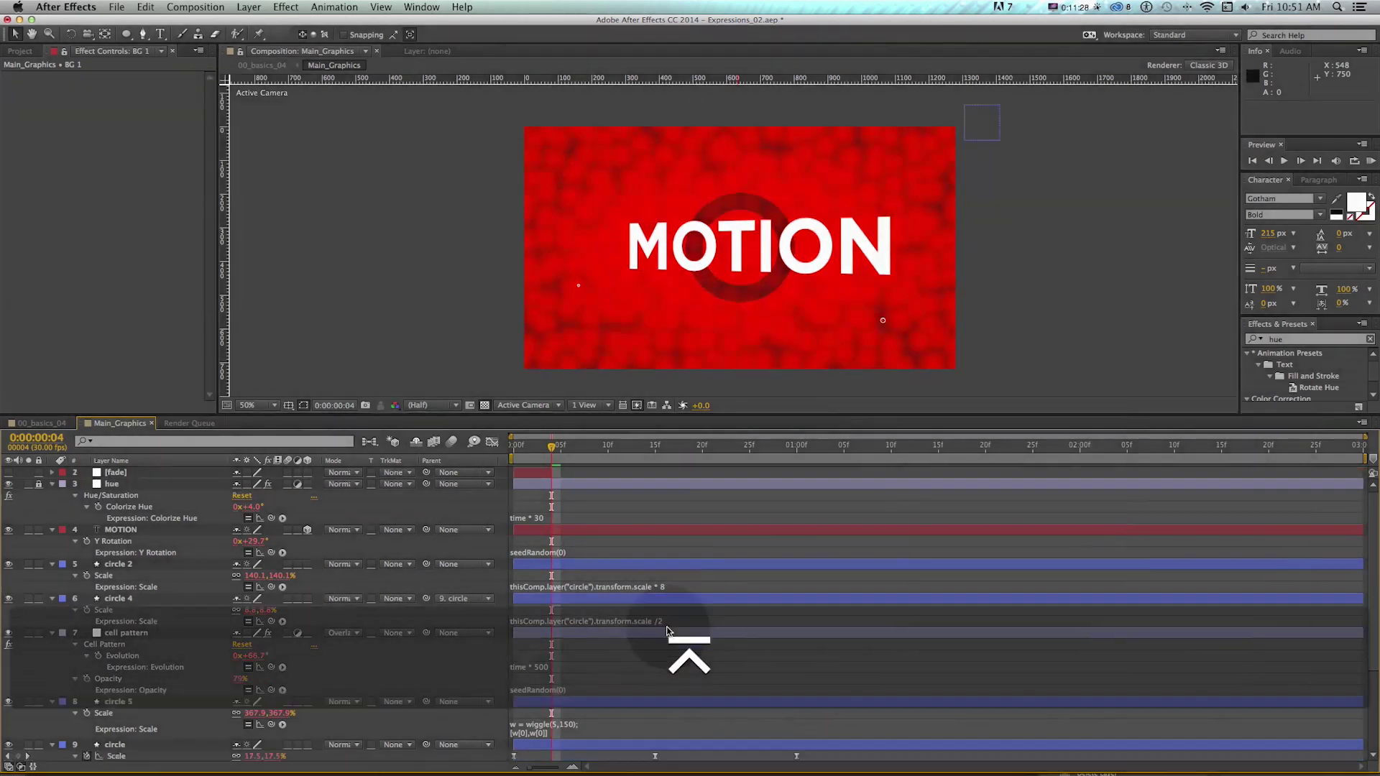
Insert seedRandom(0) as the first line of circle 5's Scale expression
scroll(547, 704, down, 2)
click(540, 702)
key(Return)
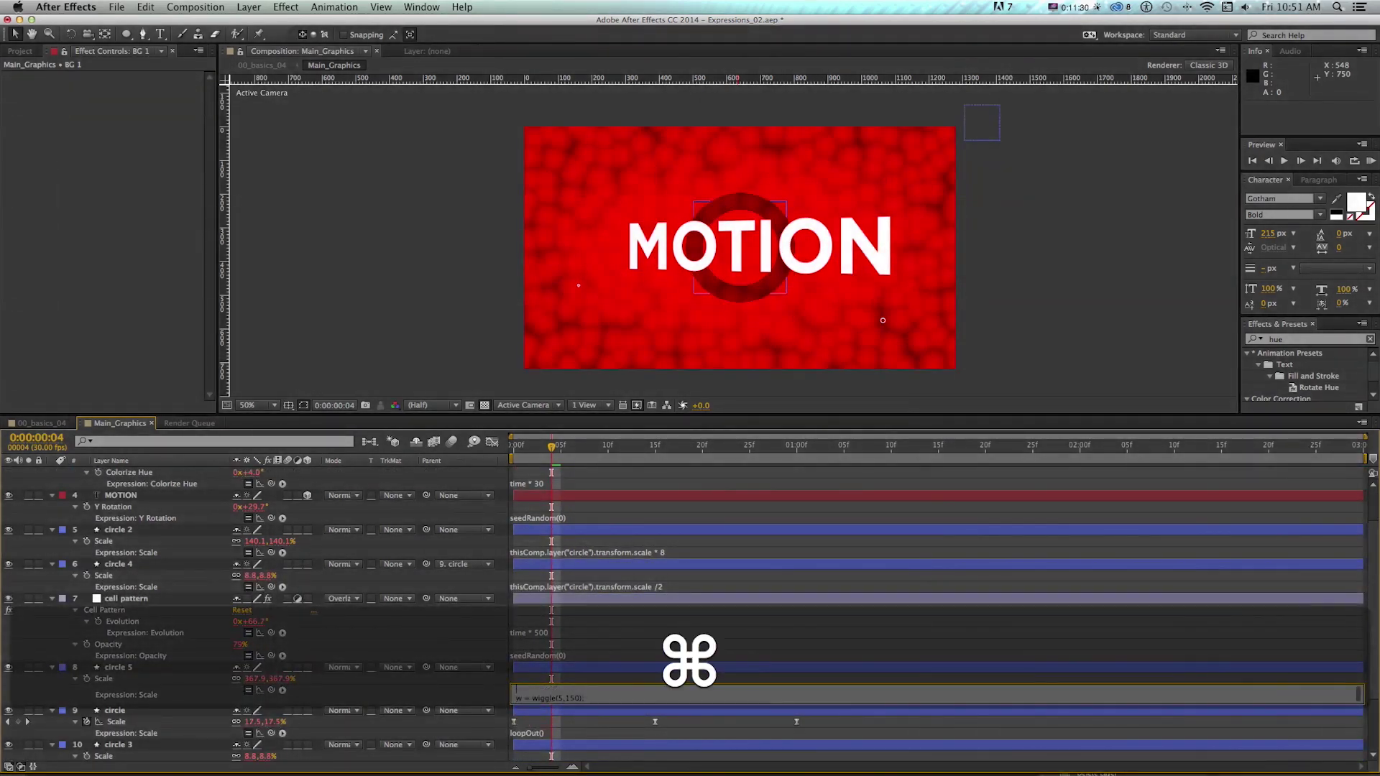
key(KP_Enter)
scroll(547, 702, down, 3)
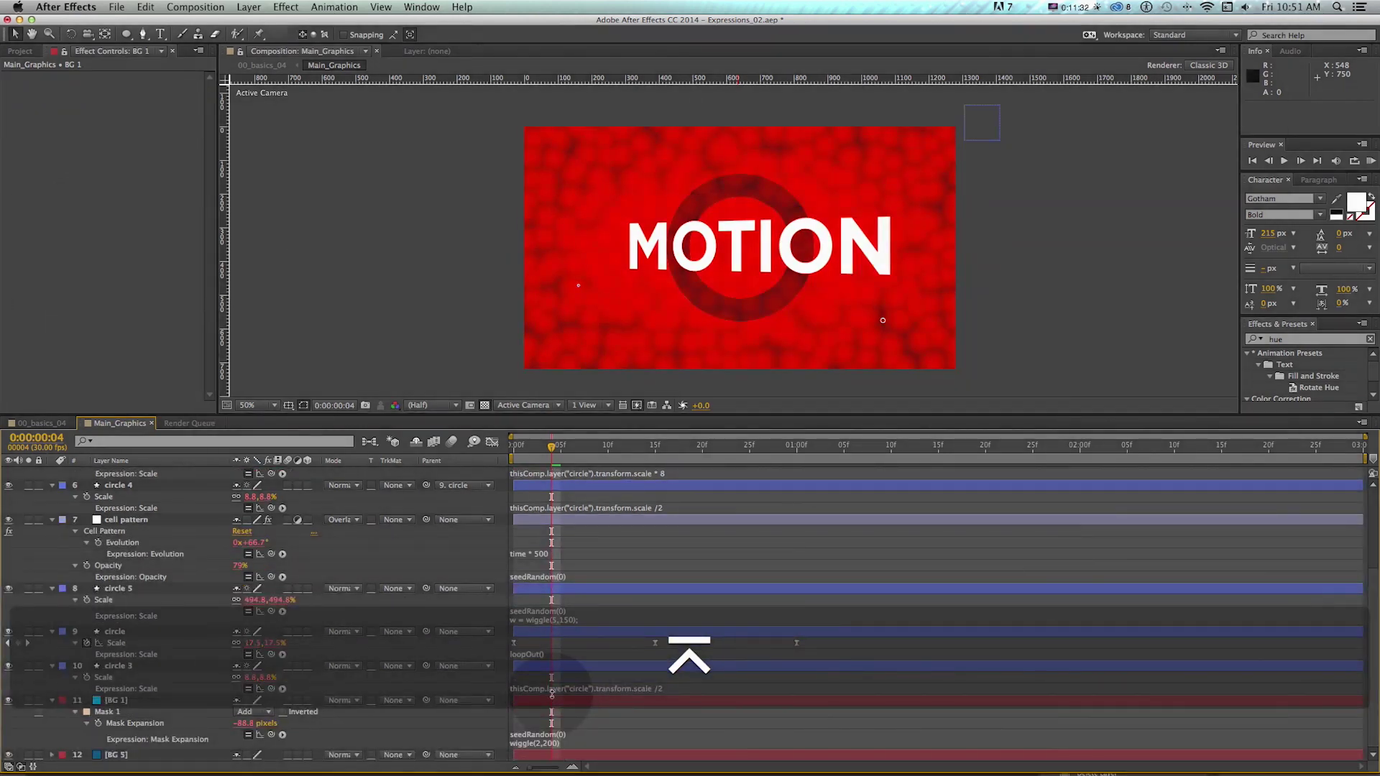
Try moving the MOTION layer above the hue layer and undo the move
scroll(547, 597, up, 5)
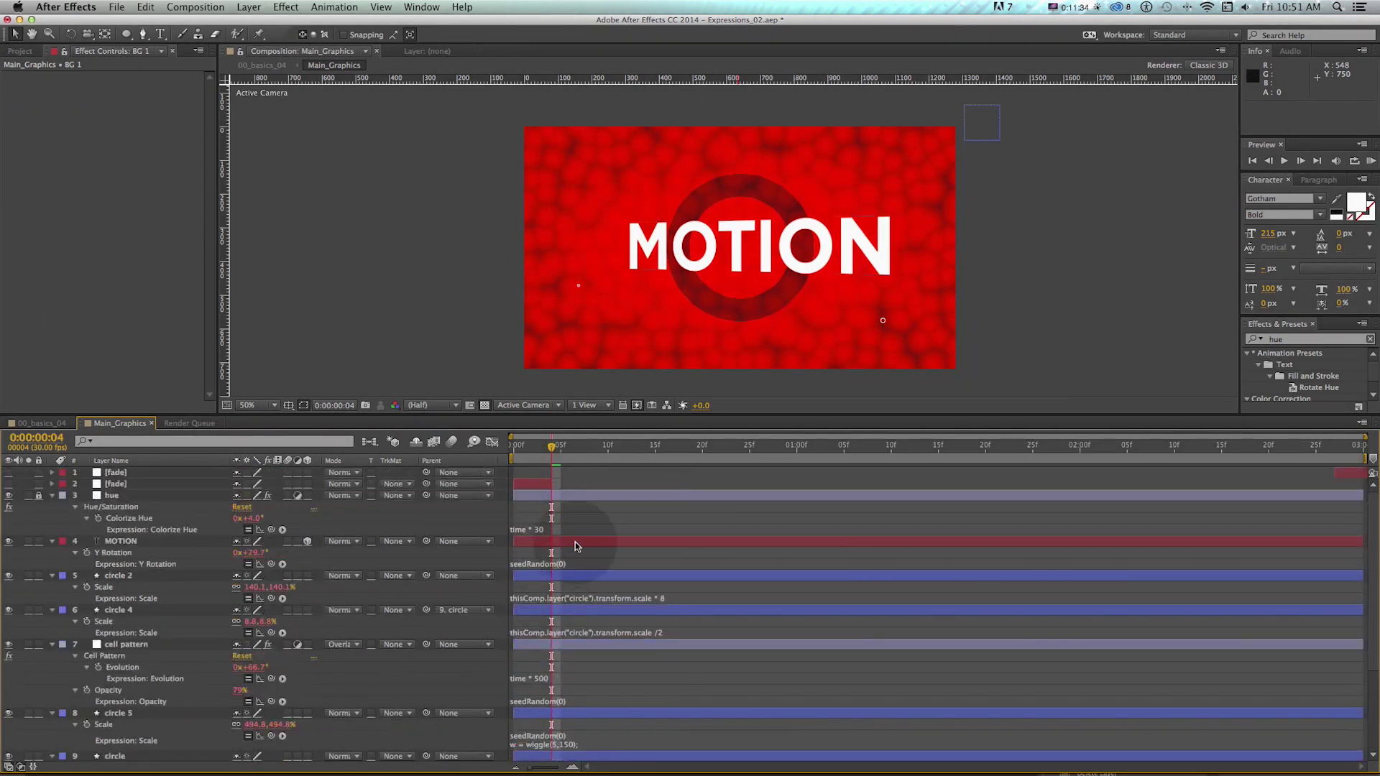
drag(126, 546, 122, 495)
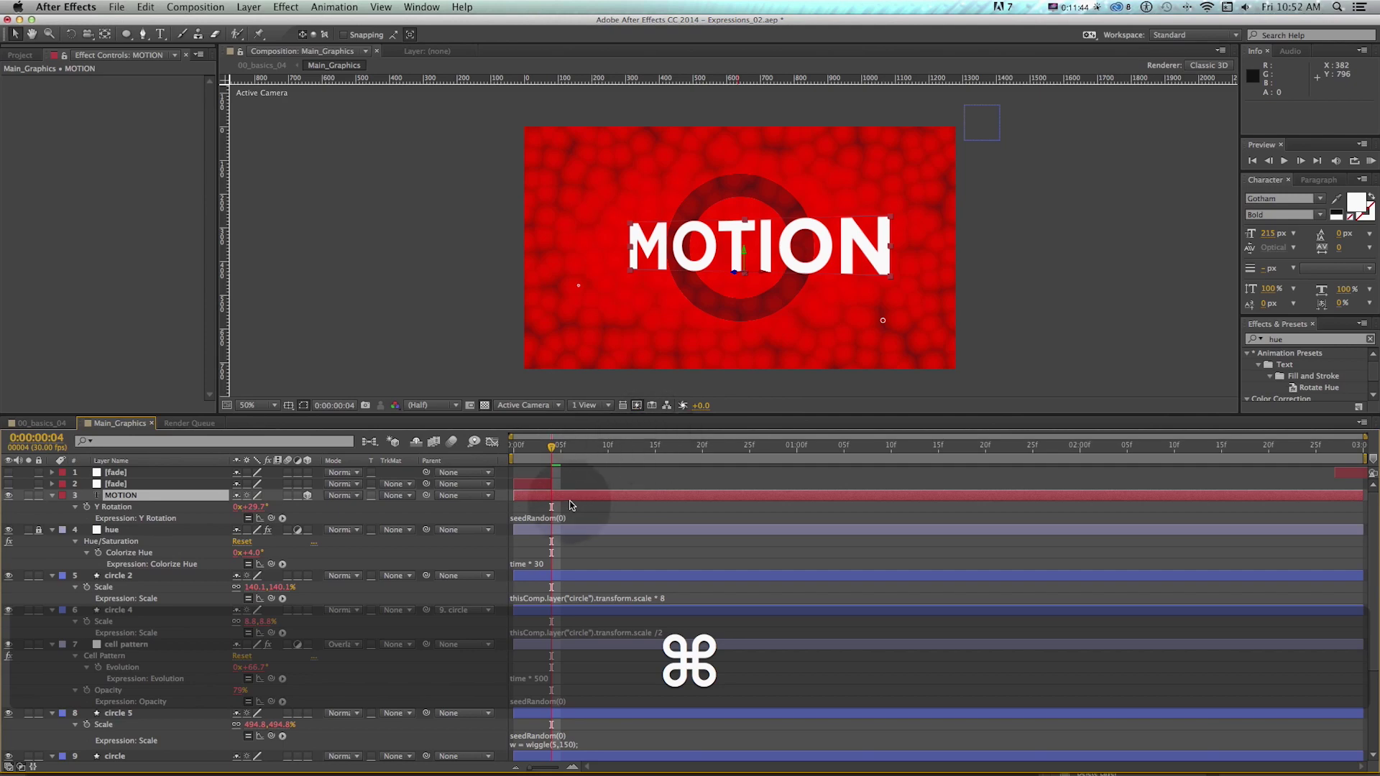
key(super+z)
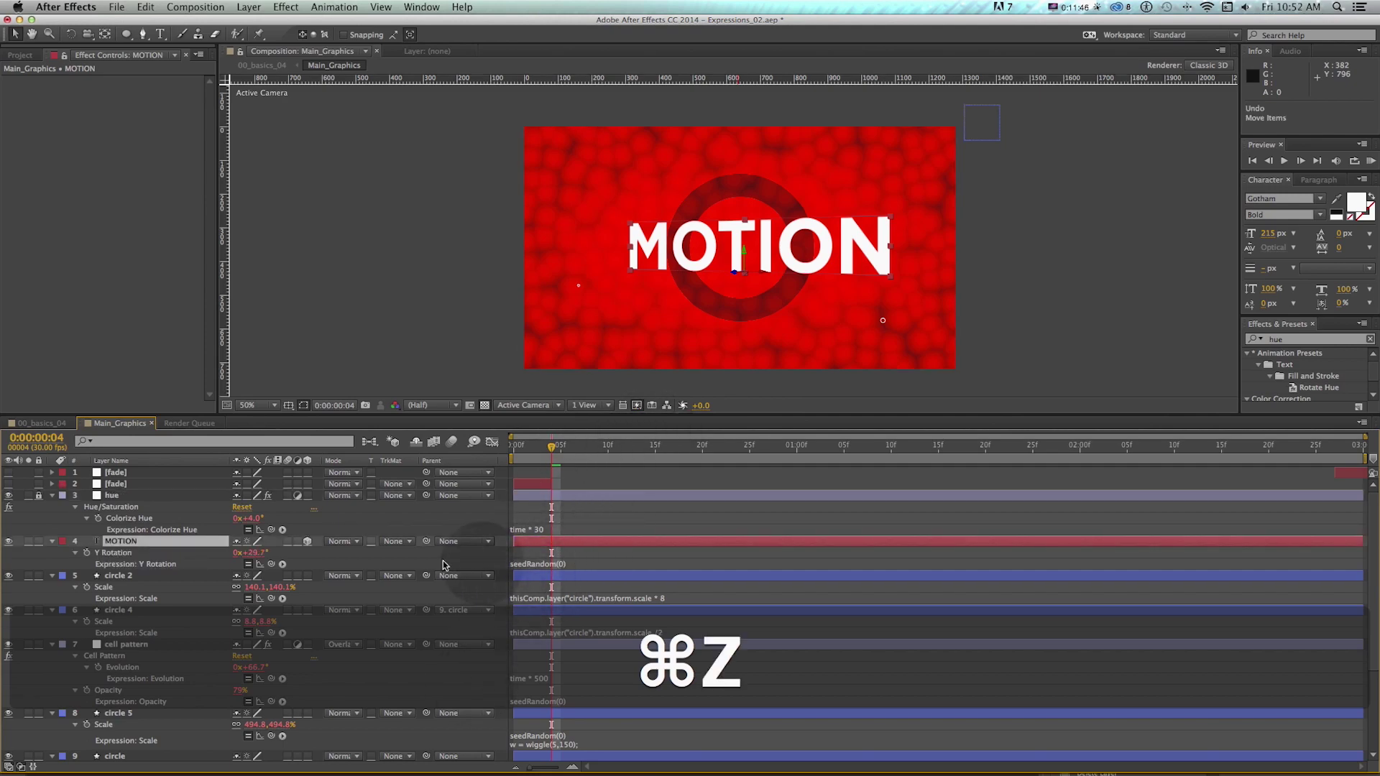
Move the current time to frame 6 and open MOTION's Y Rotation expression to view all its lines
click(528, 454)
drag(531, 454, 570, 449)
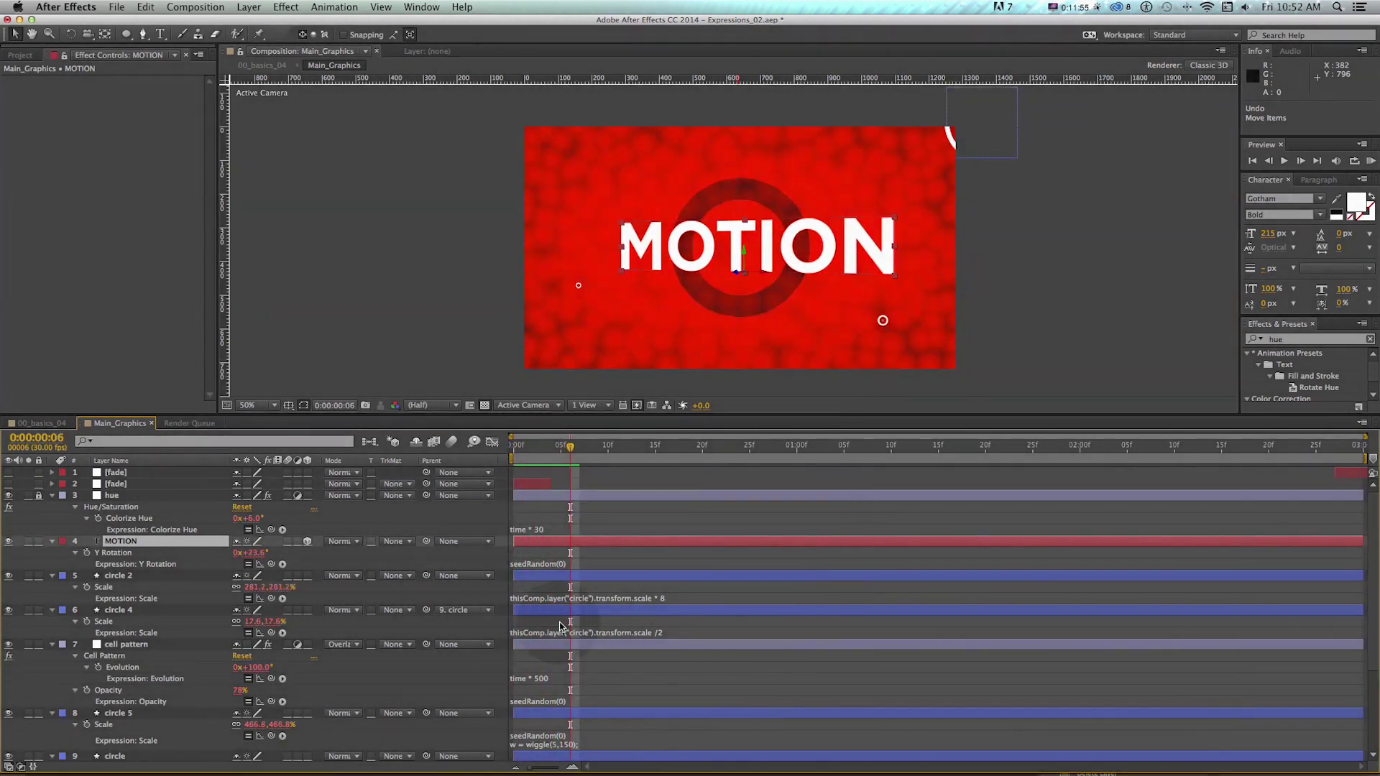
click(563, 565)
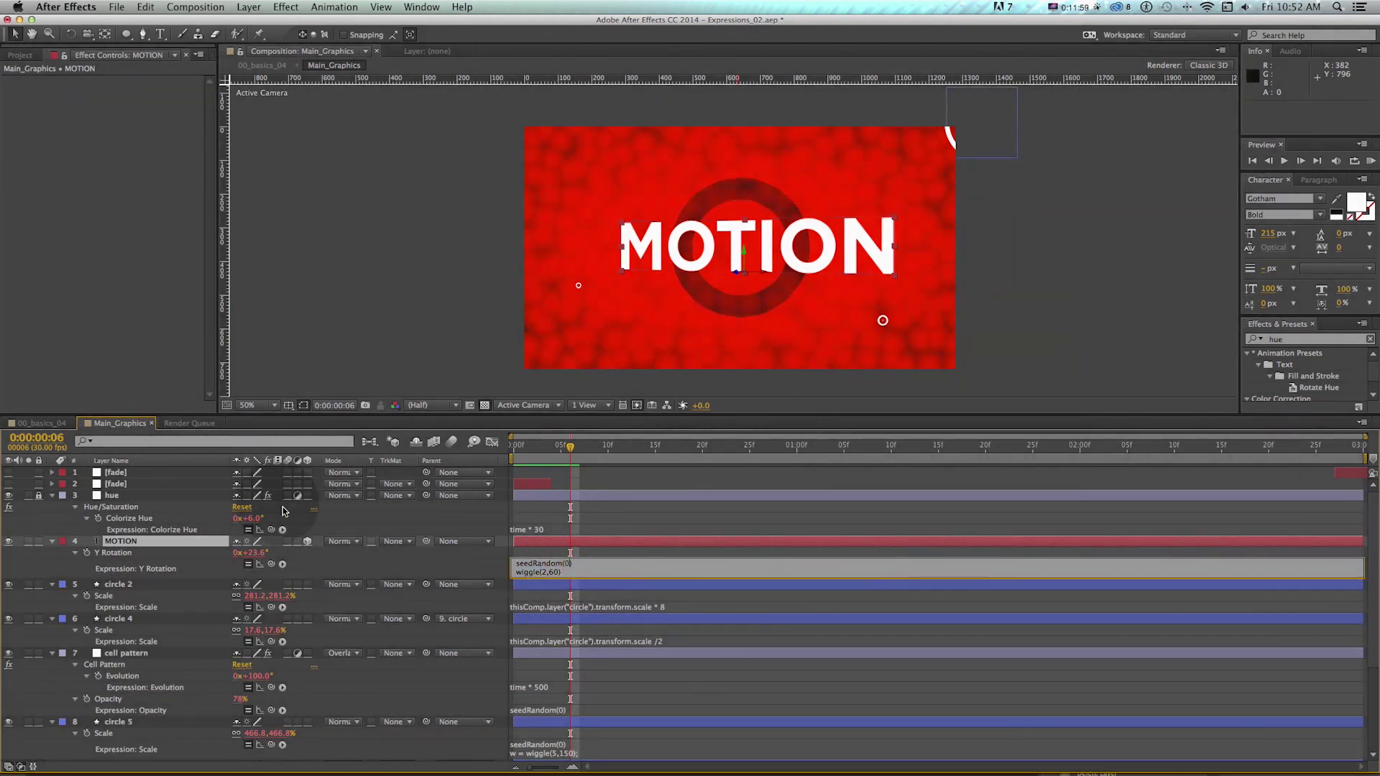
RAM-preview Main_Graphics to check the seeded wiggle motion
click(600, 511)
key(KP_0)
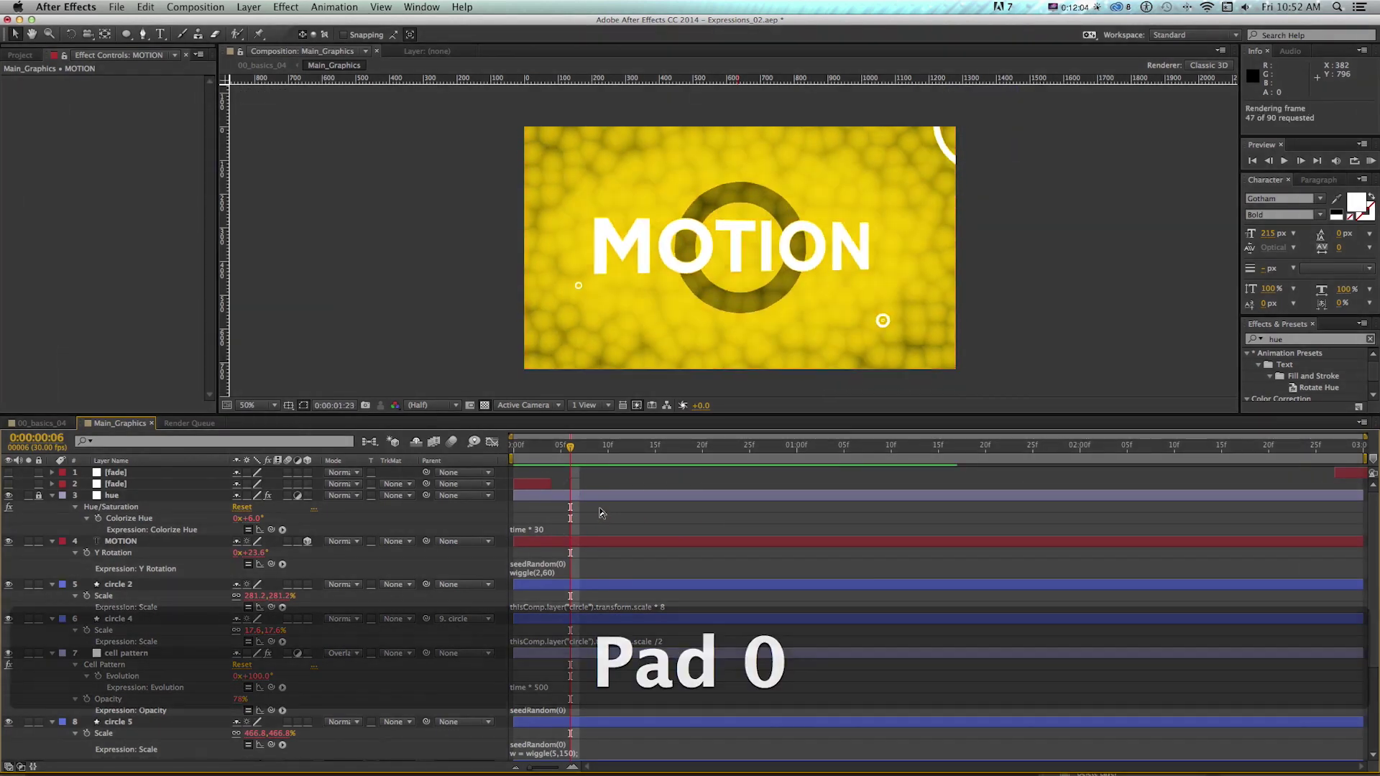
key(space)
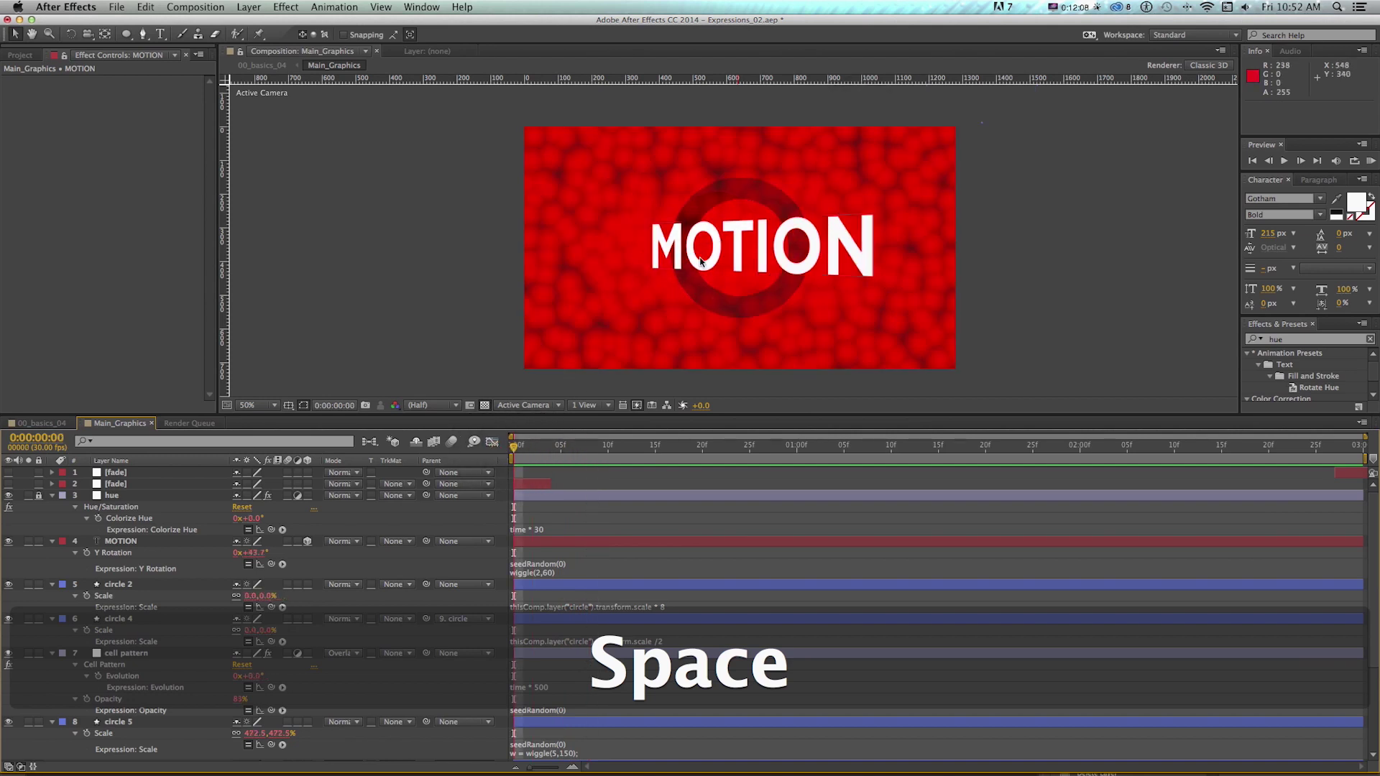
Change the seed in MOTION's Y Rotation expression to seedRandom(1)
click(559, 565)
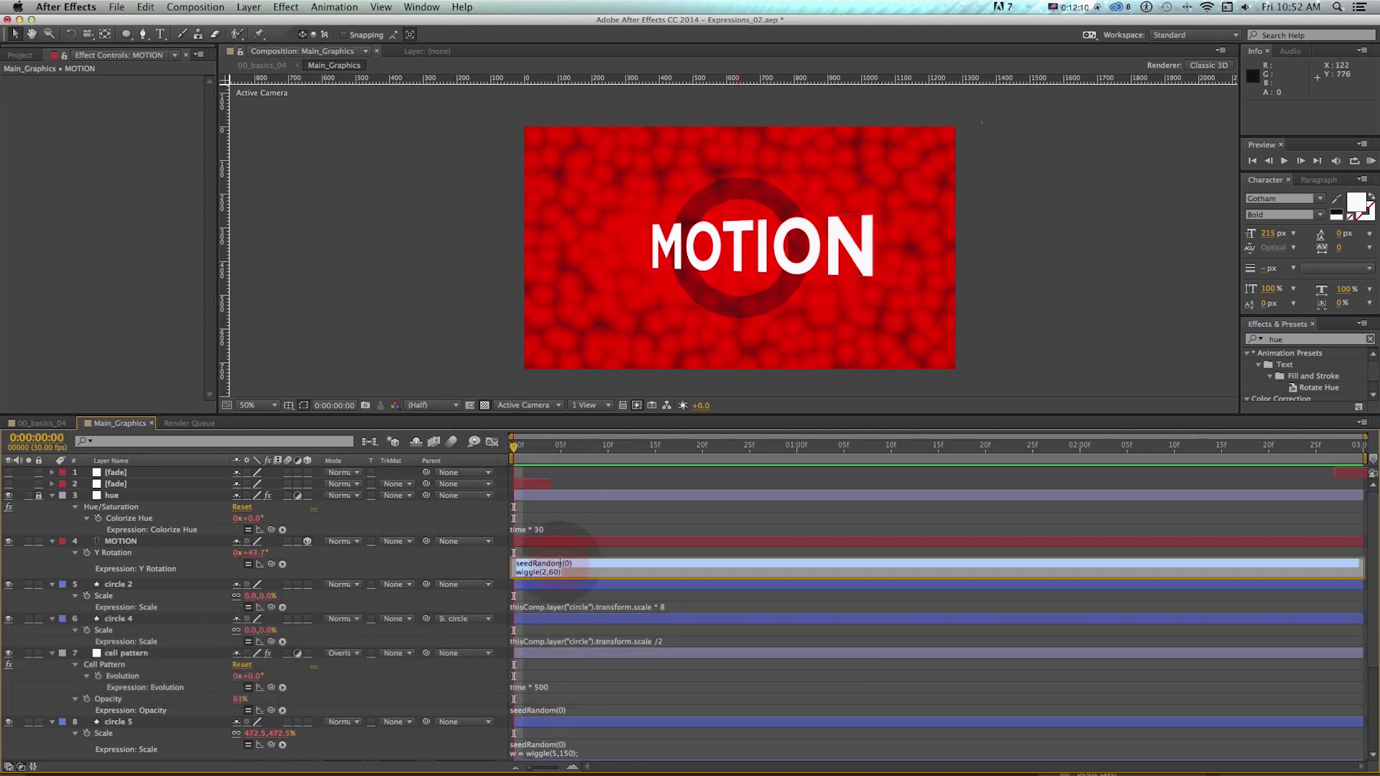
click(630, 515)
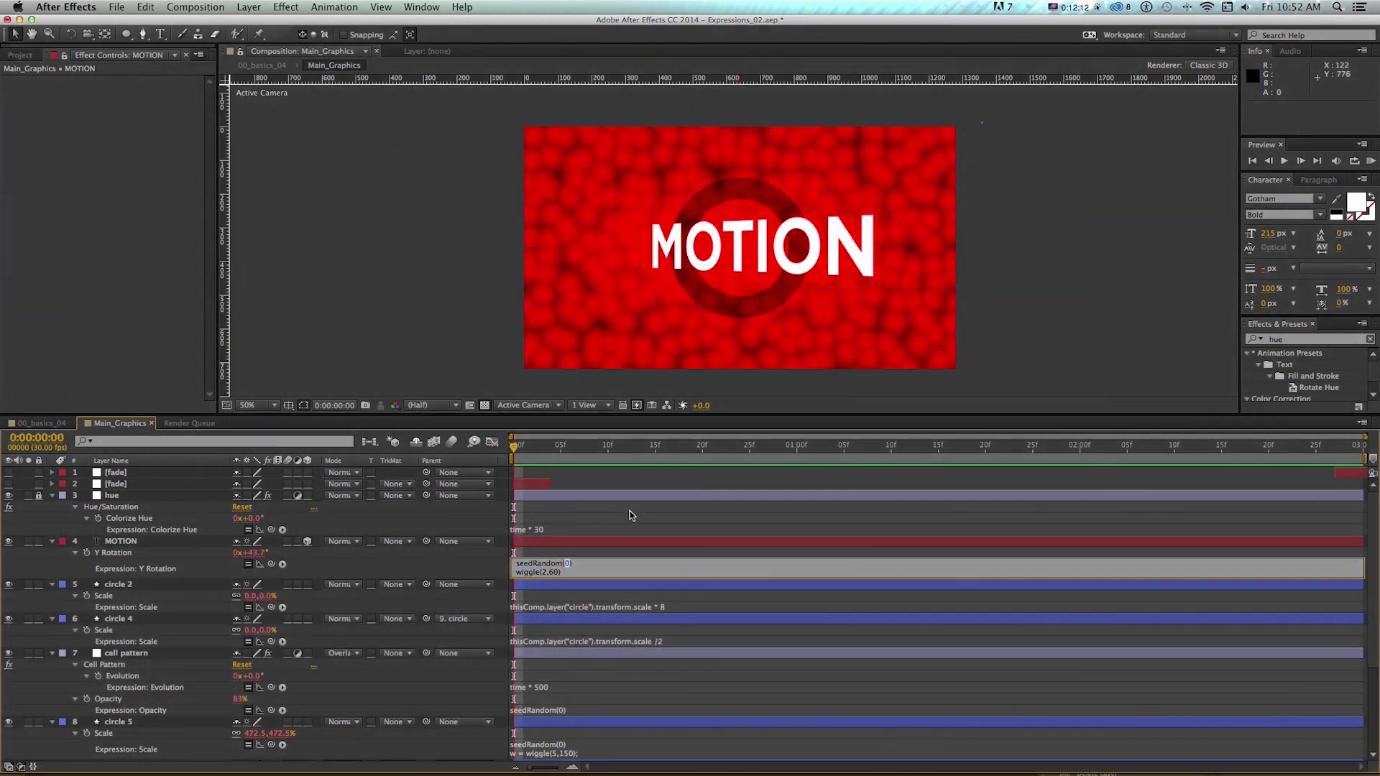
text(1)
key(KP_Enter)
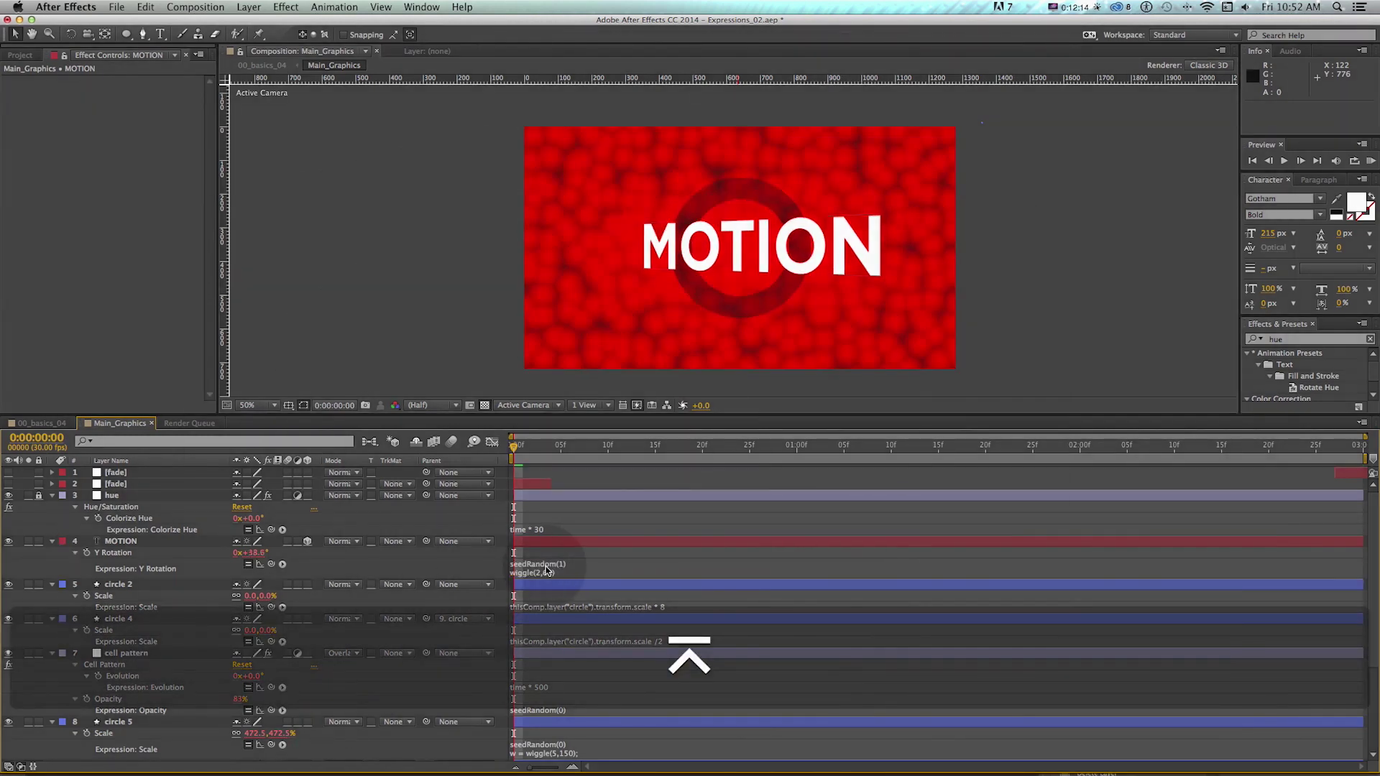
Change the seed in MOTION's Y Rotation expression to seedRandom(2) and preview the new rotation
double_click(564, 564)
text(2)
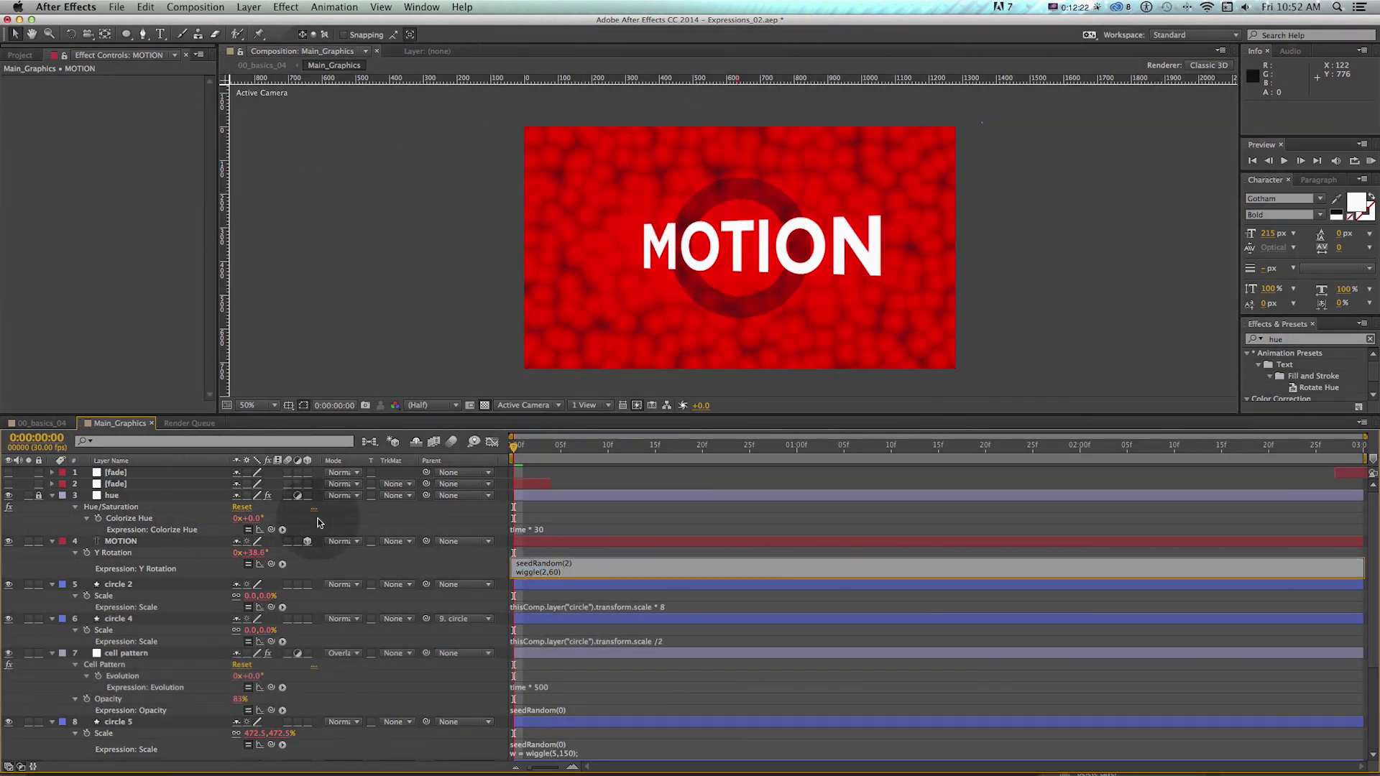
key(KP_Enter)
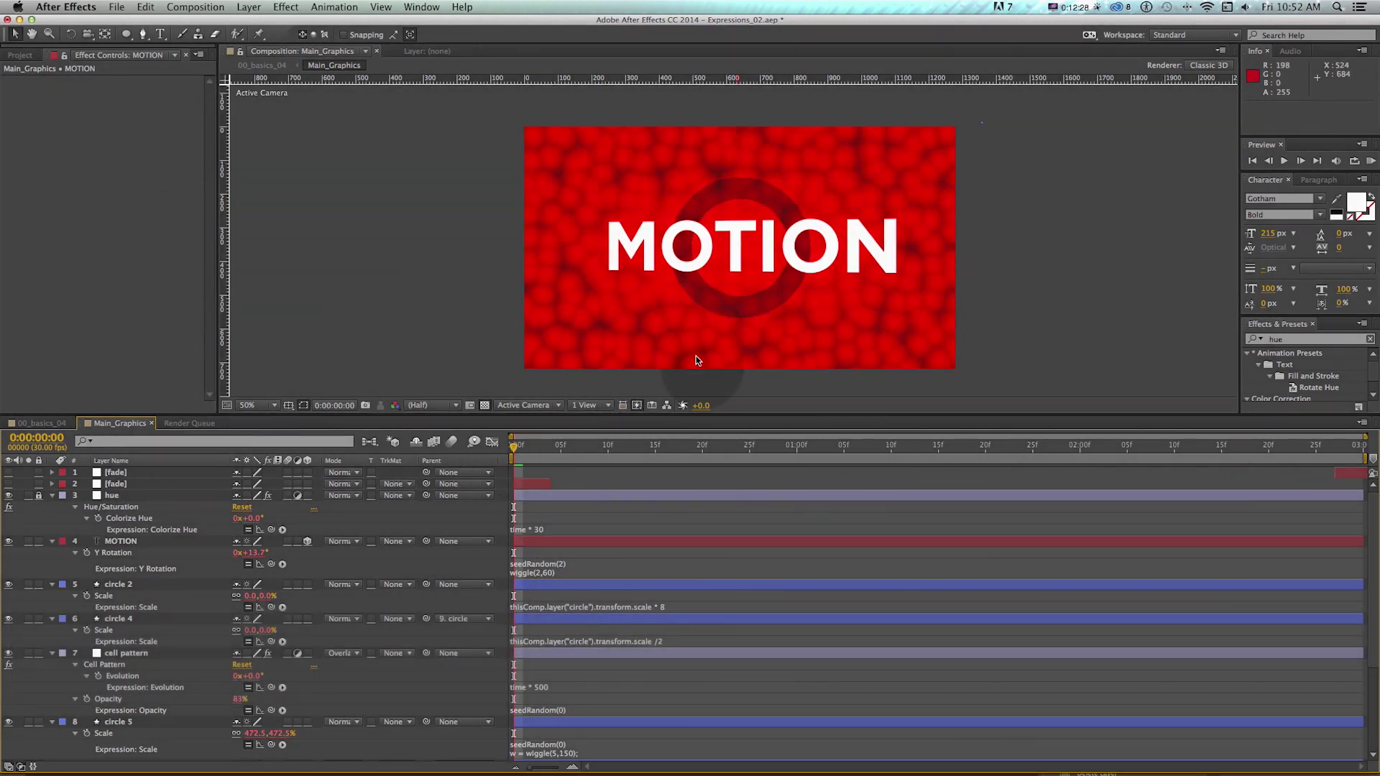
drag(525, 455, 588, 449)
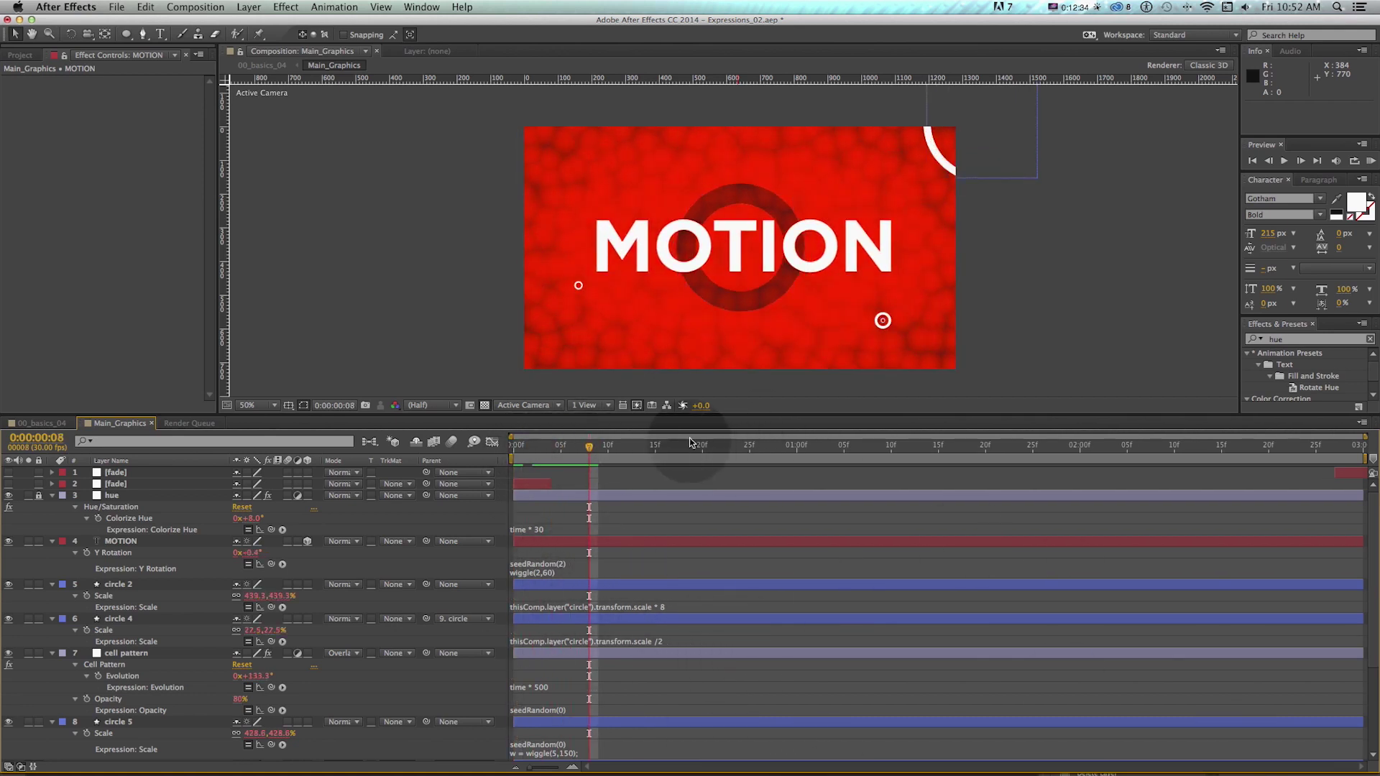
key(space)
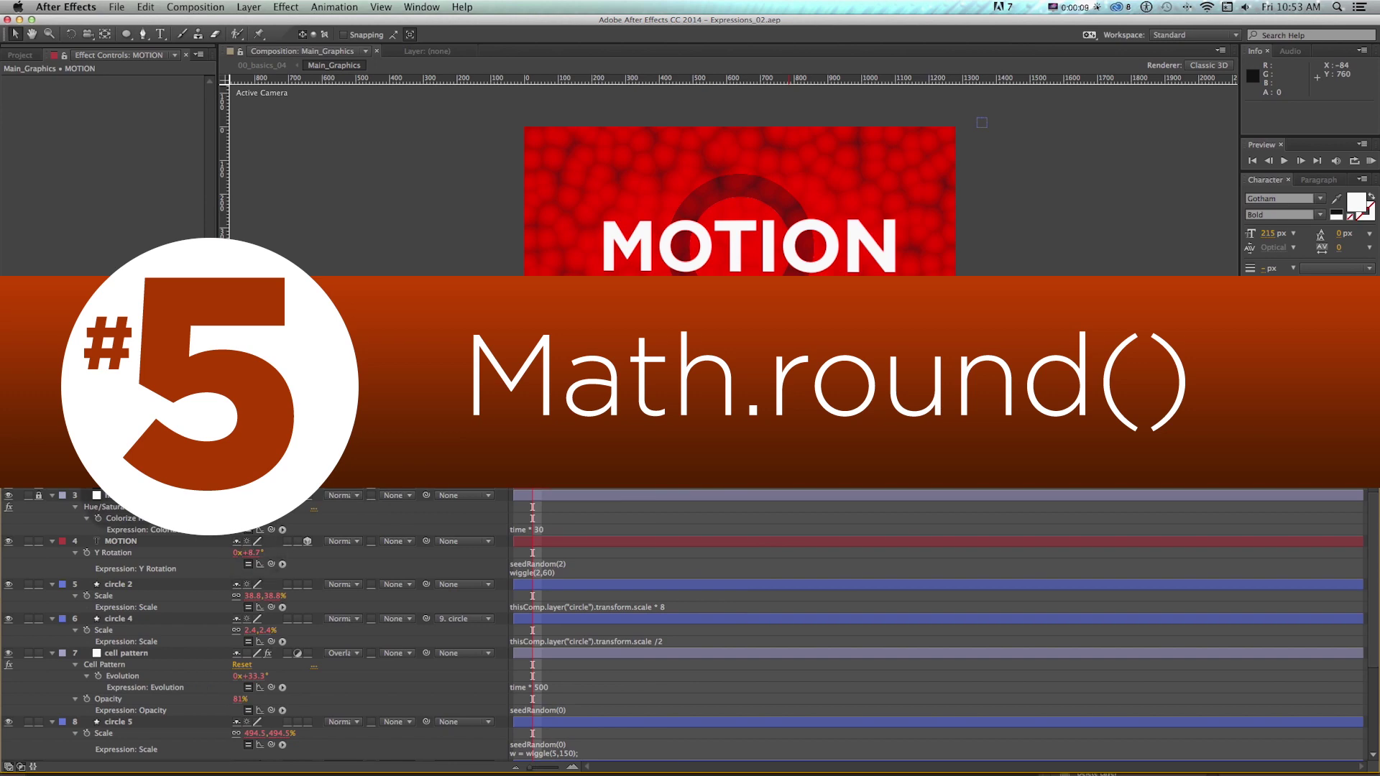
Add a text layer reading 00 and place it in the composition's lower-left area at about 204, 658
click(120, 542)
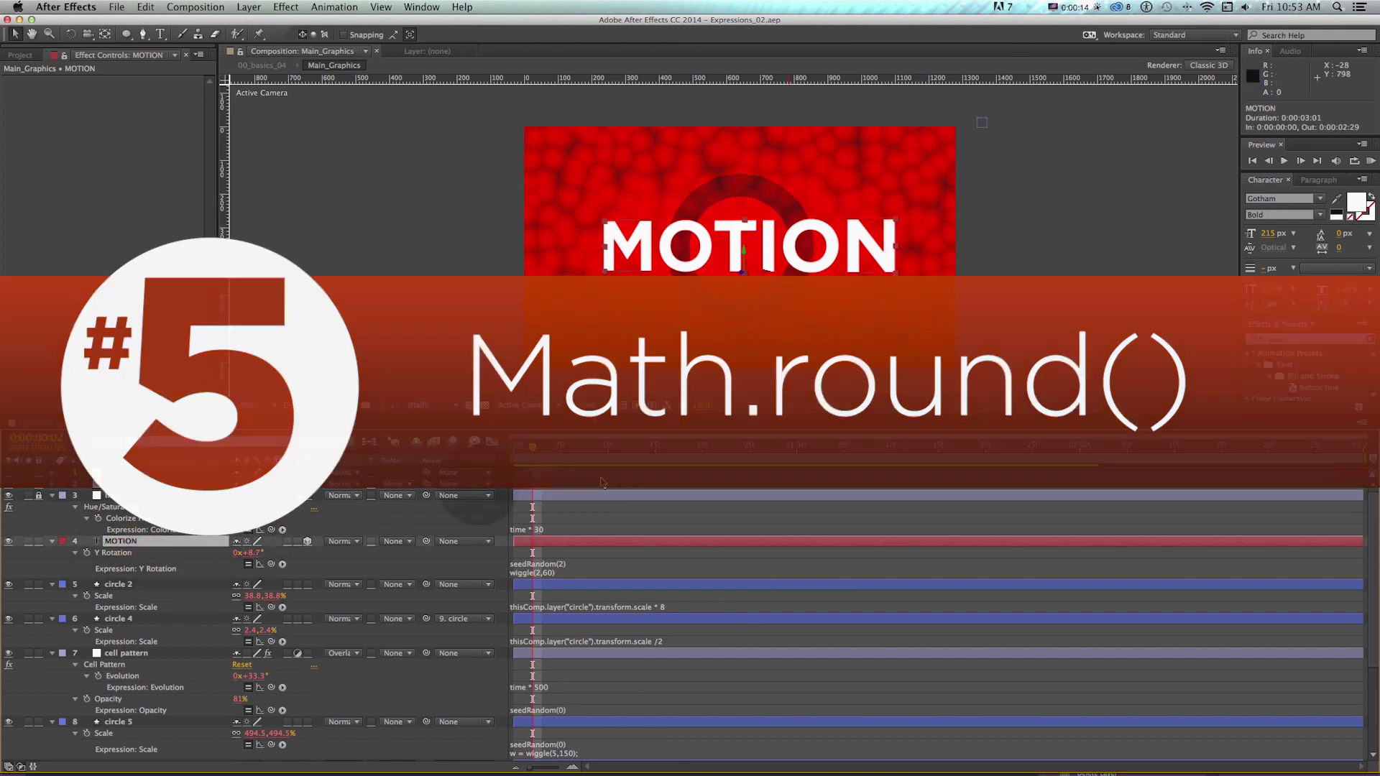
click(435, 287)
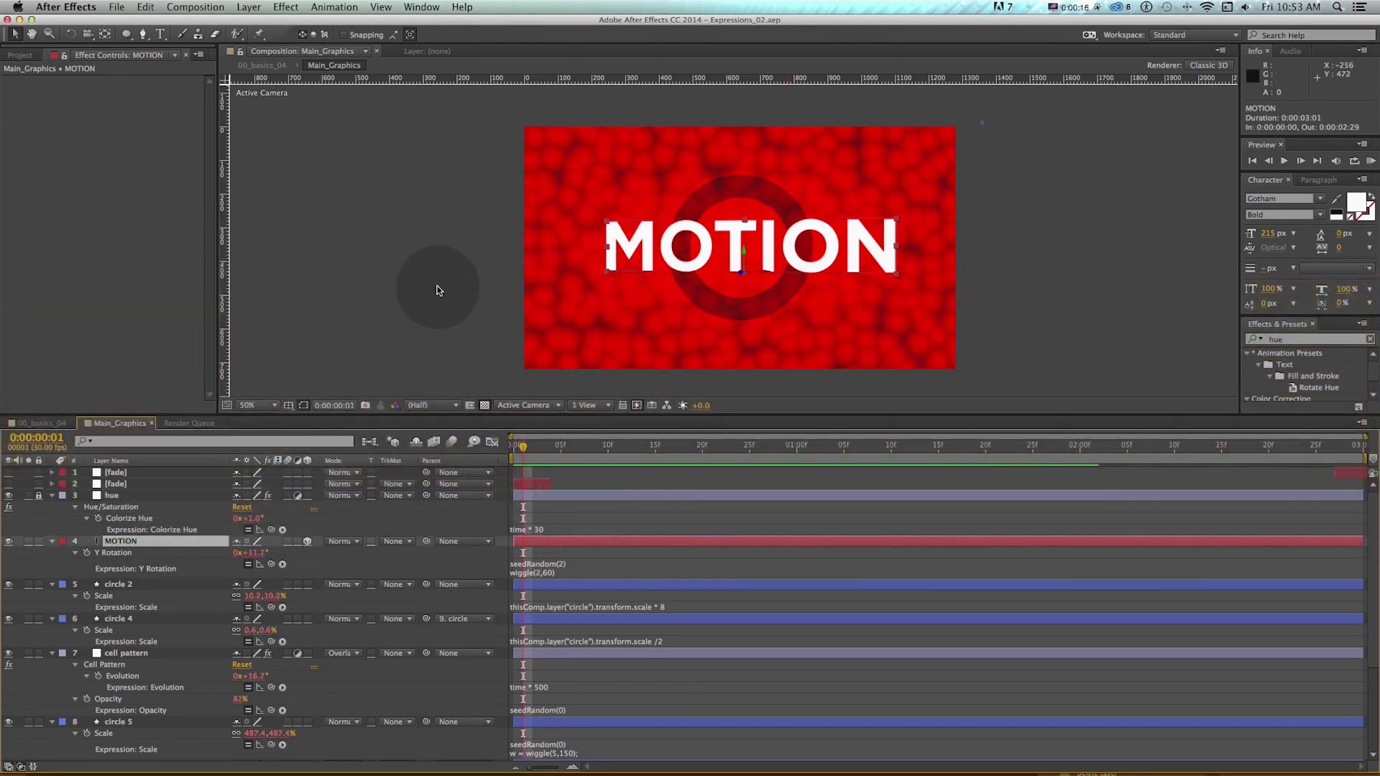
key(v)
click(160, 36)
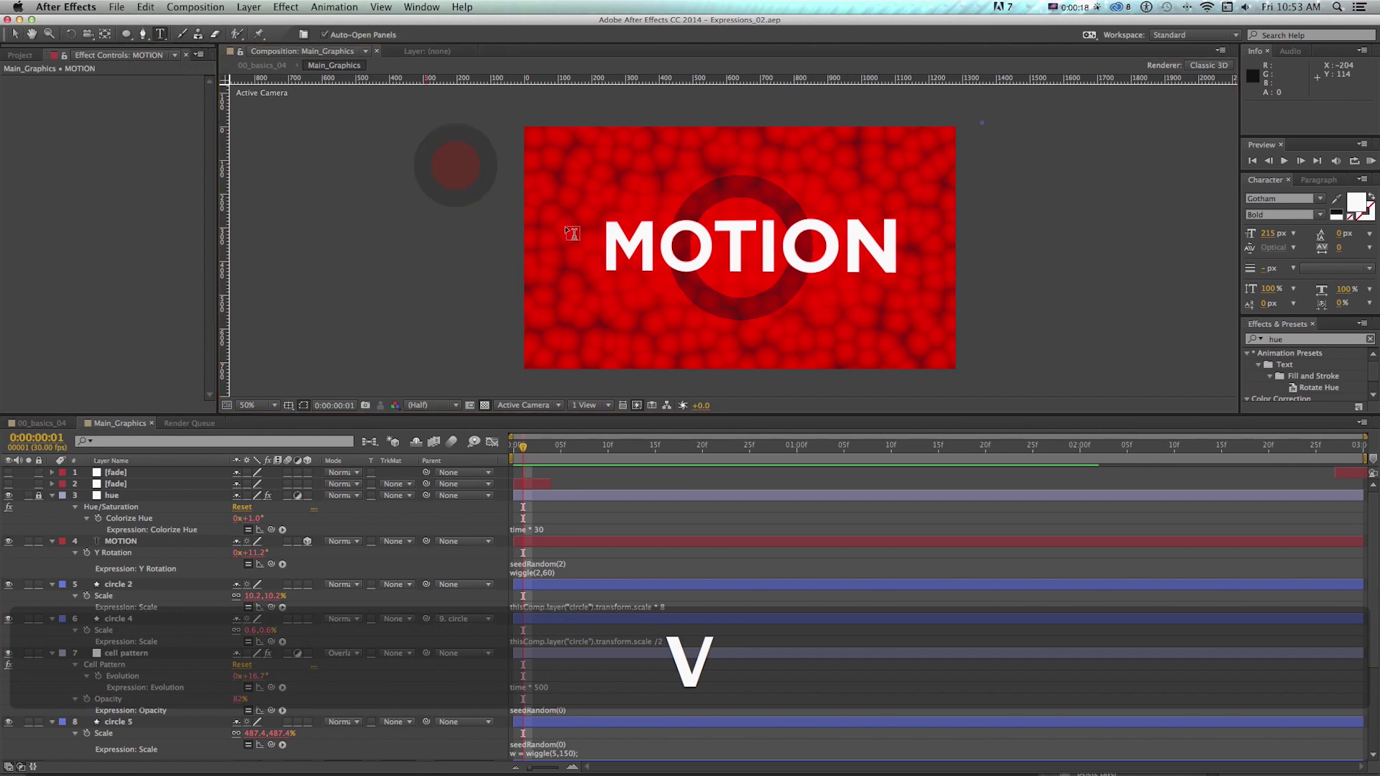
click(576, 336)
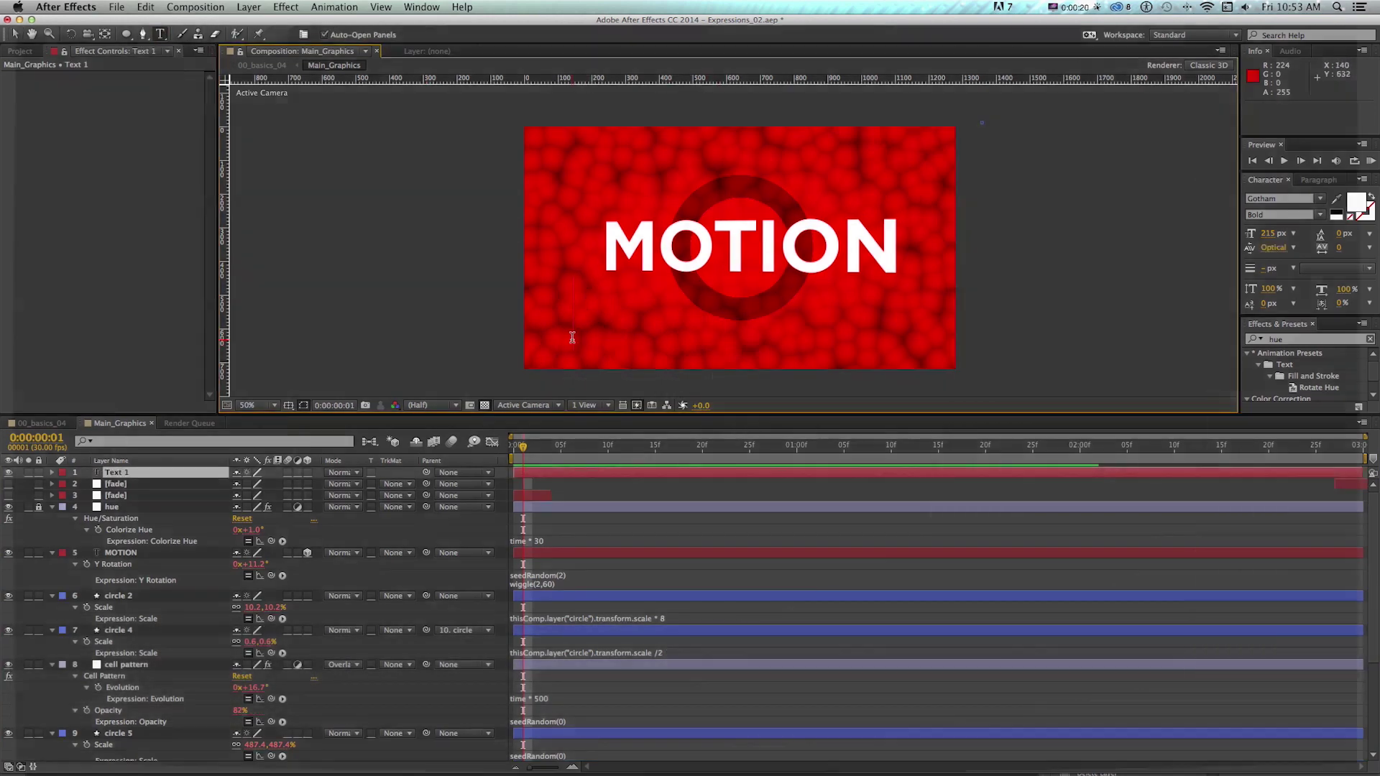
text(00)
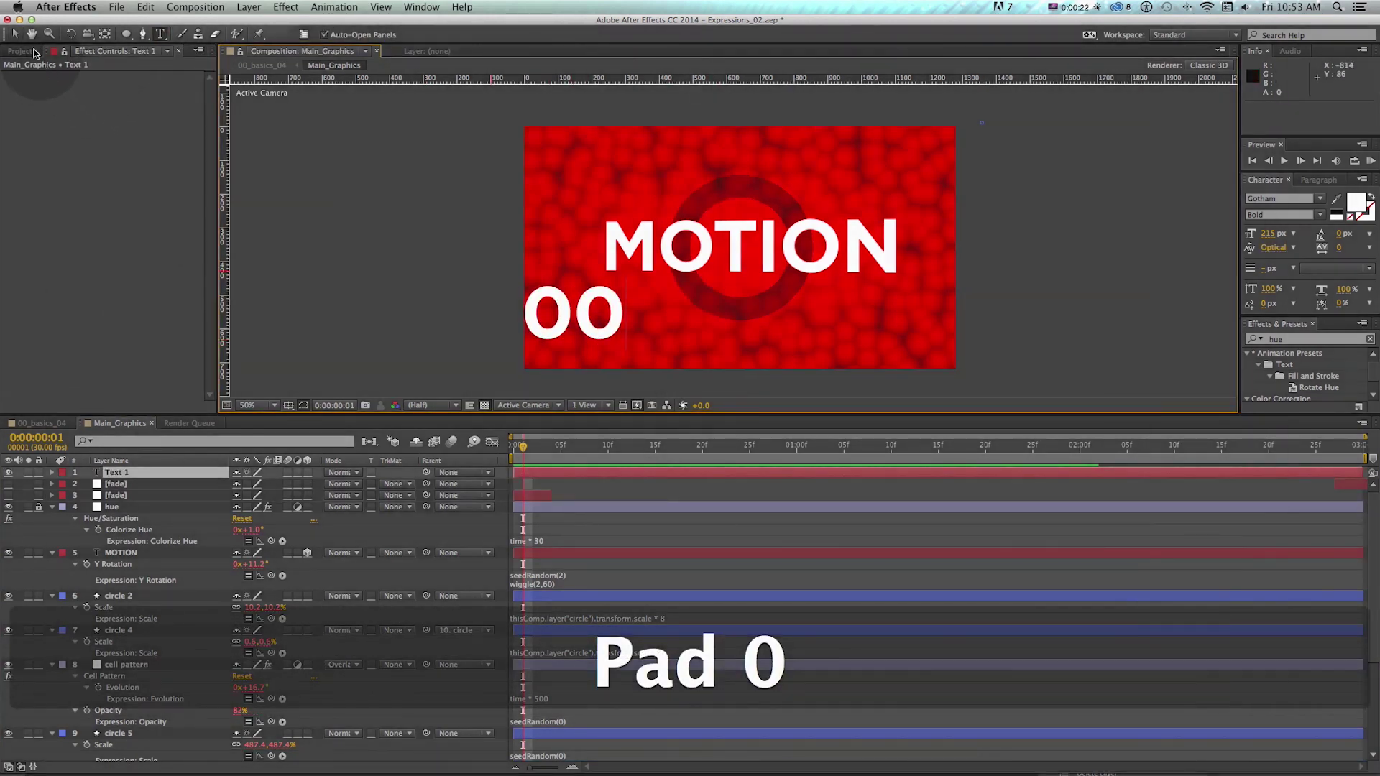
click(15, 34)
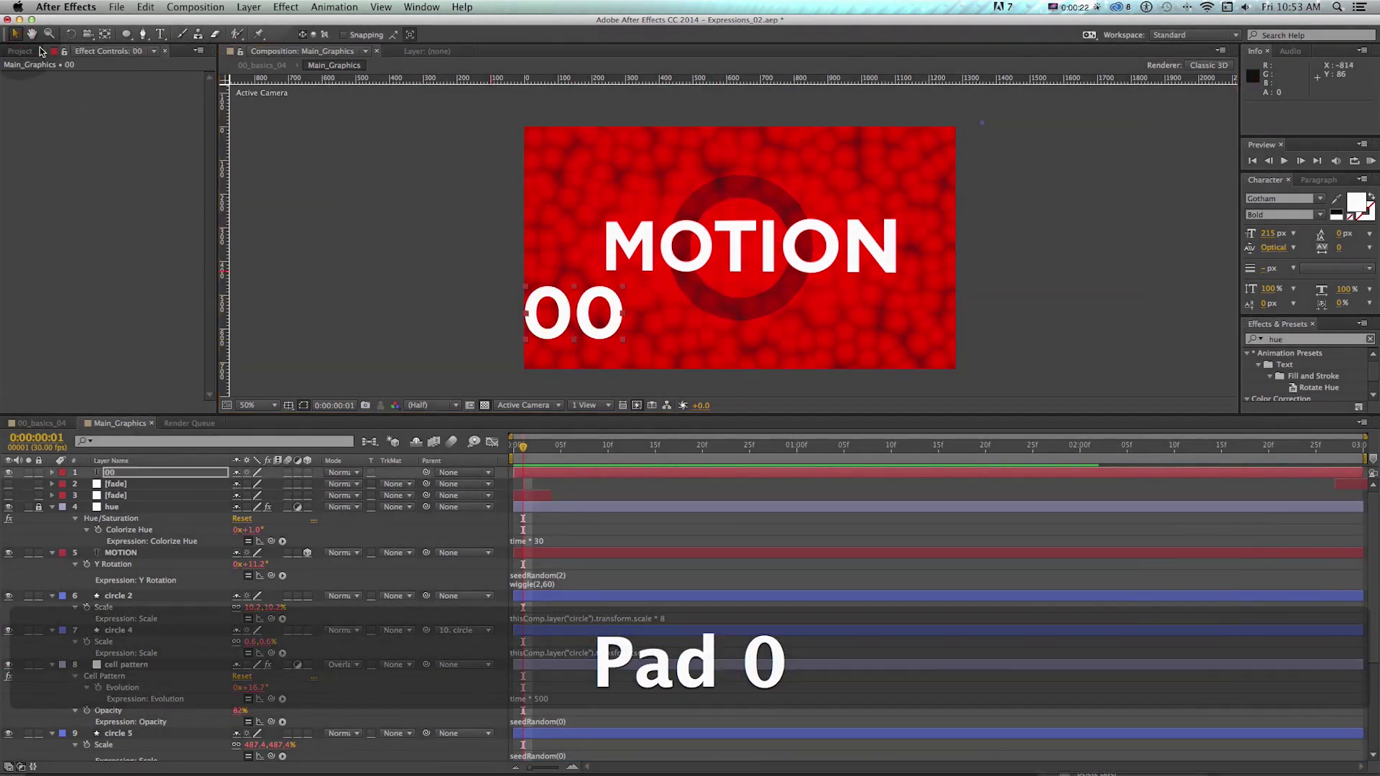
drag(577, 308, 591, 314)
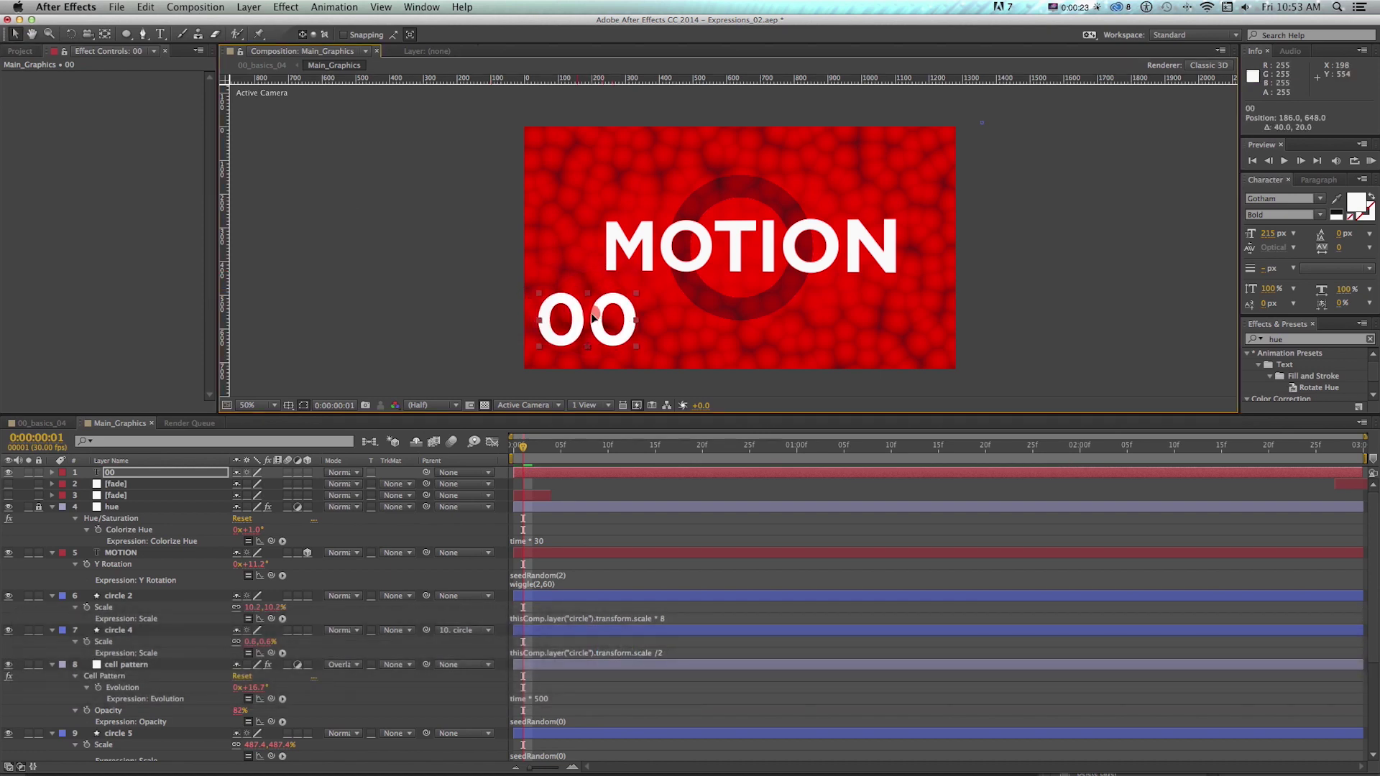
Expand the 00 layer's Text properties to reveal Source Text
click(53, 473)
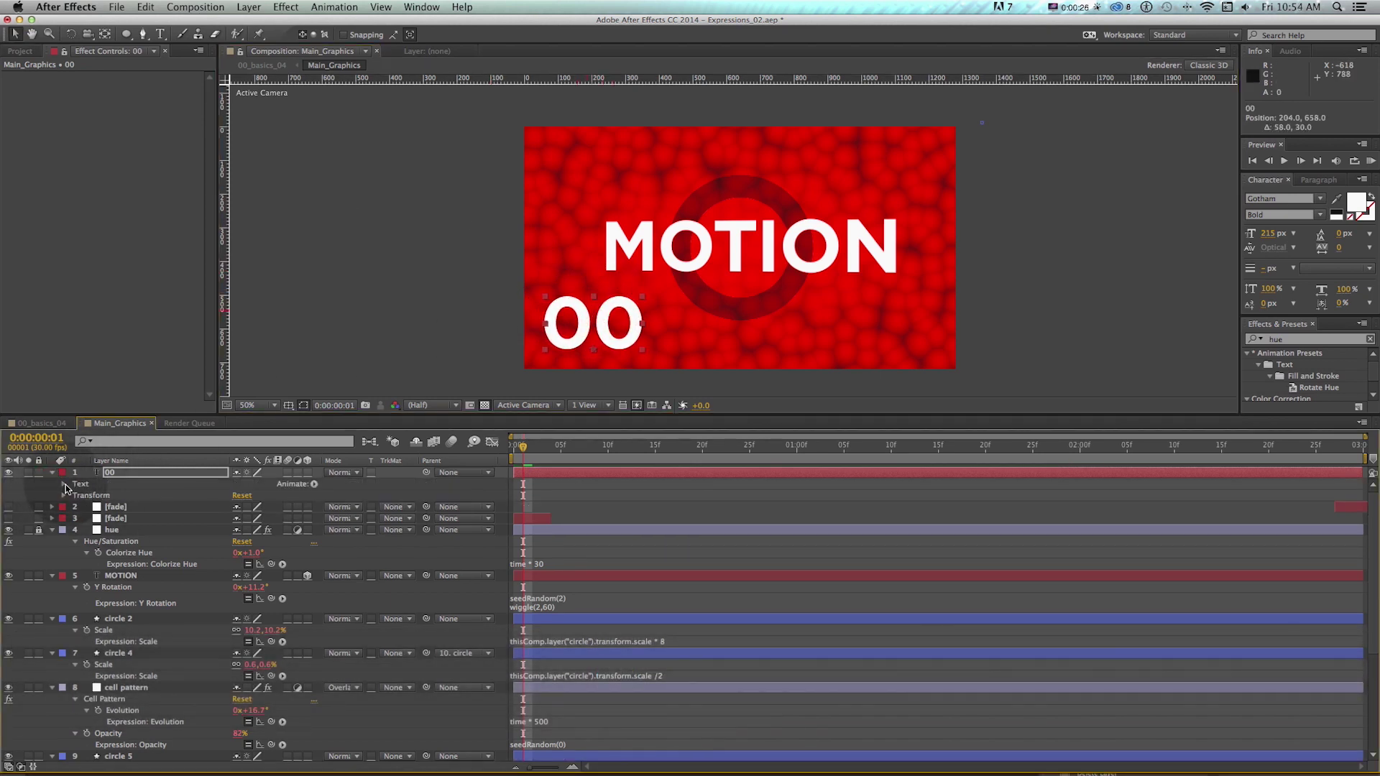
click(64, 484)
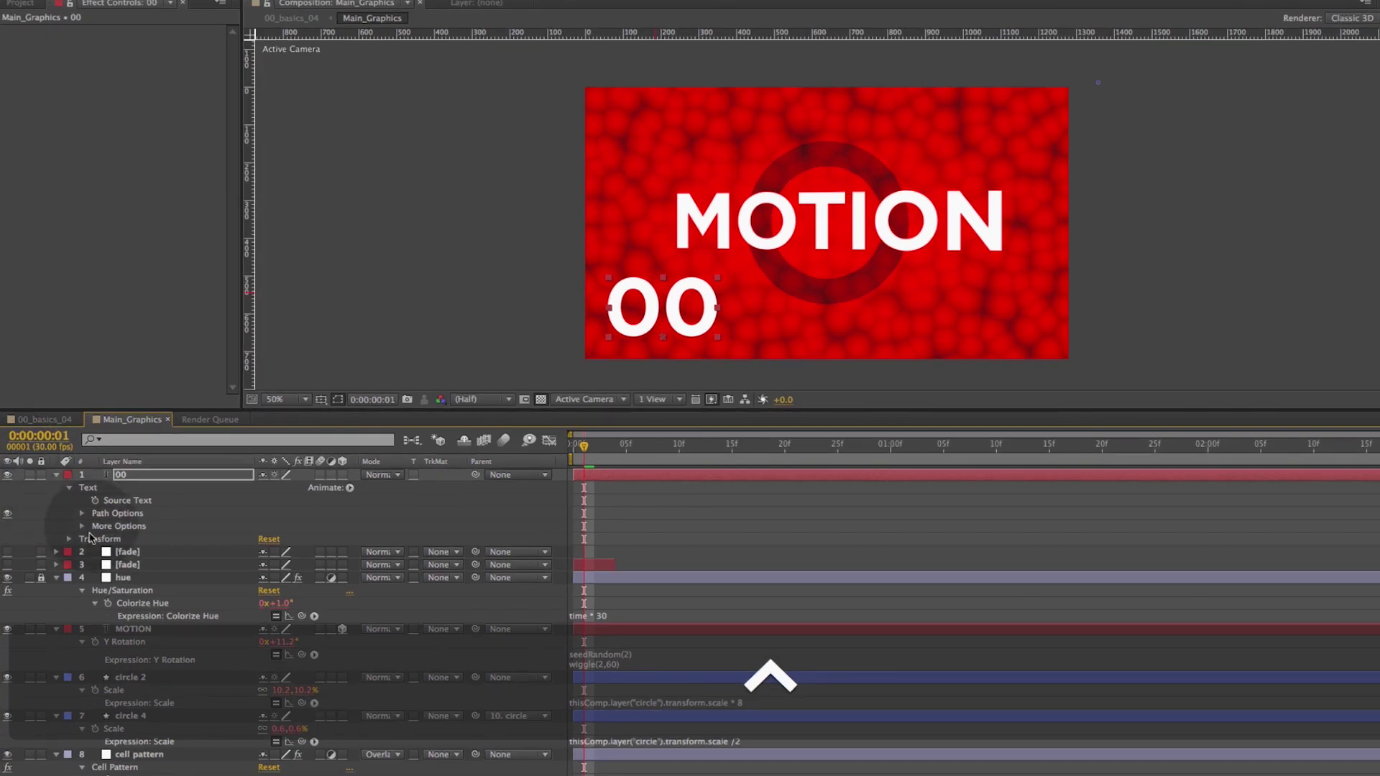
click(95, 501)
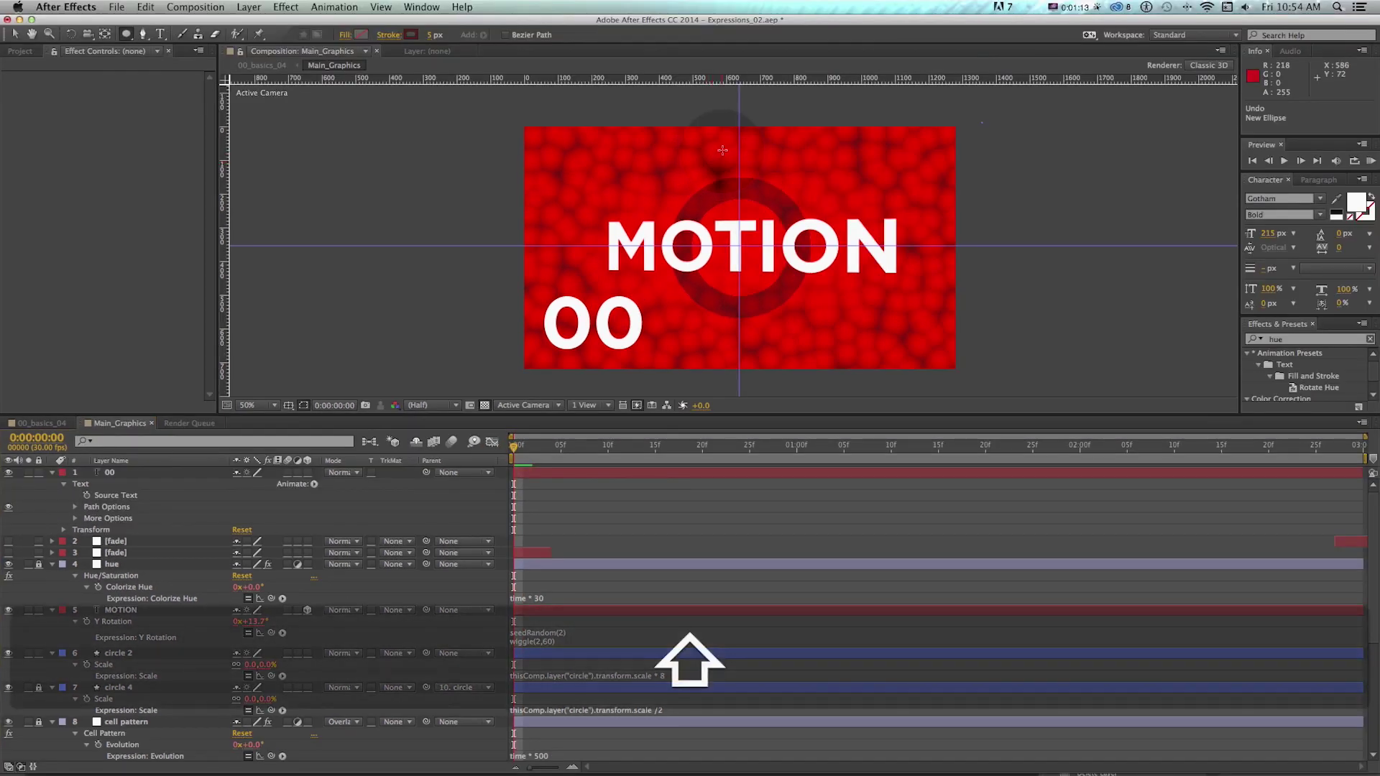
Draw a circle about 40 px wide on the vertical center guide above MOTION and nudge it into line
drag(730, 145, 746, 161)
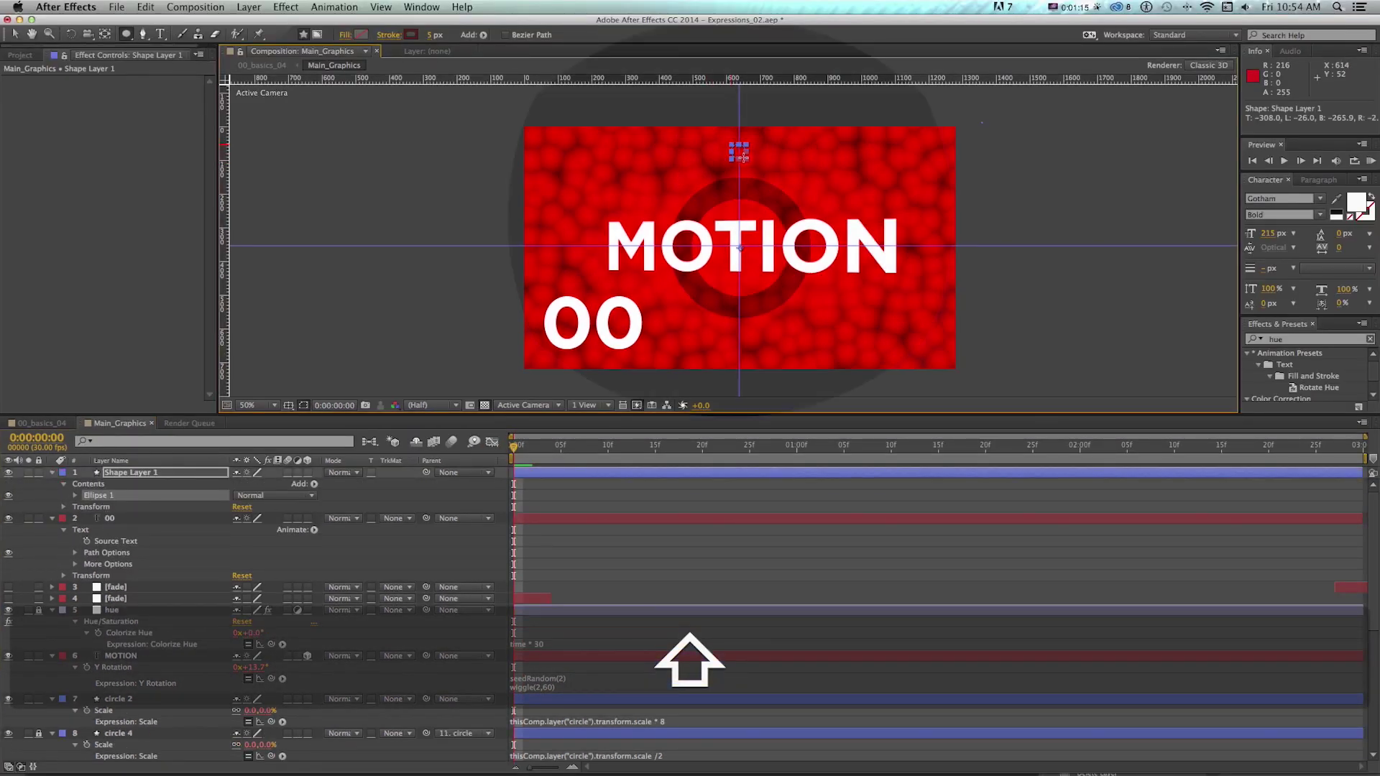
key(v)
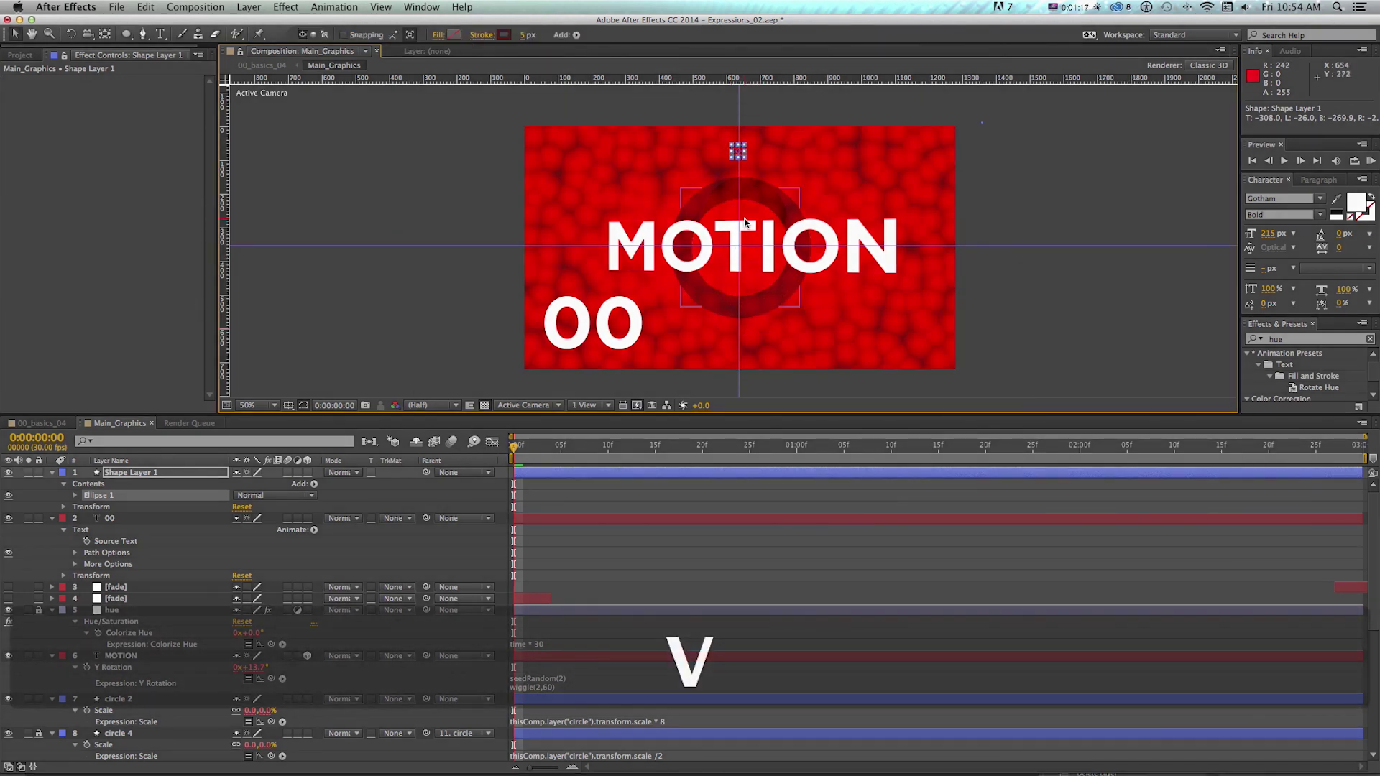
key(v)
click(466, 188)
click(735, 150)
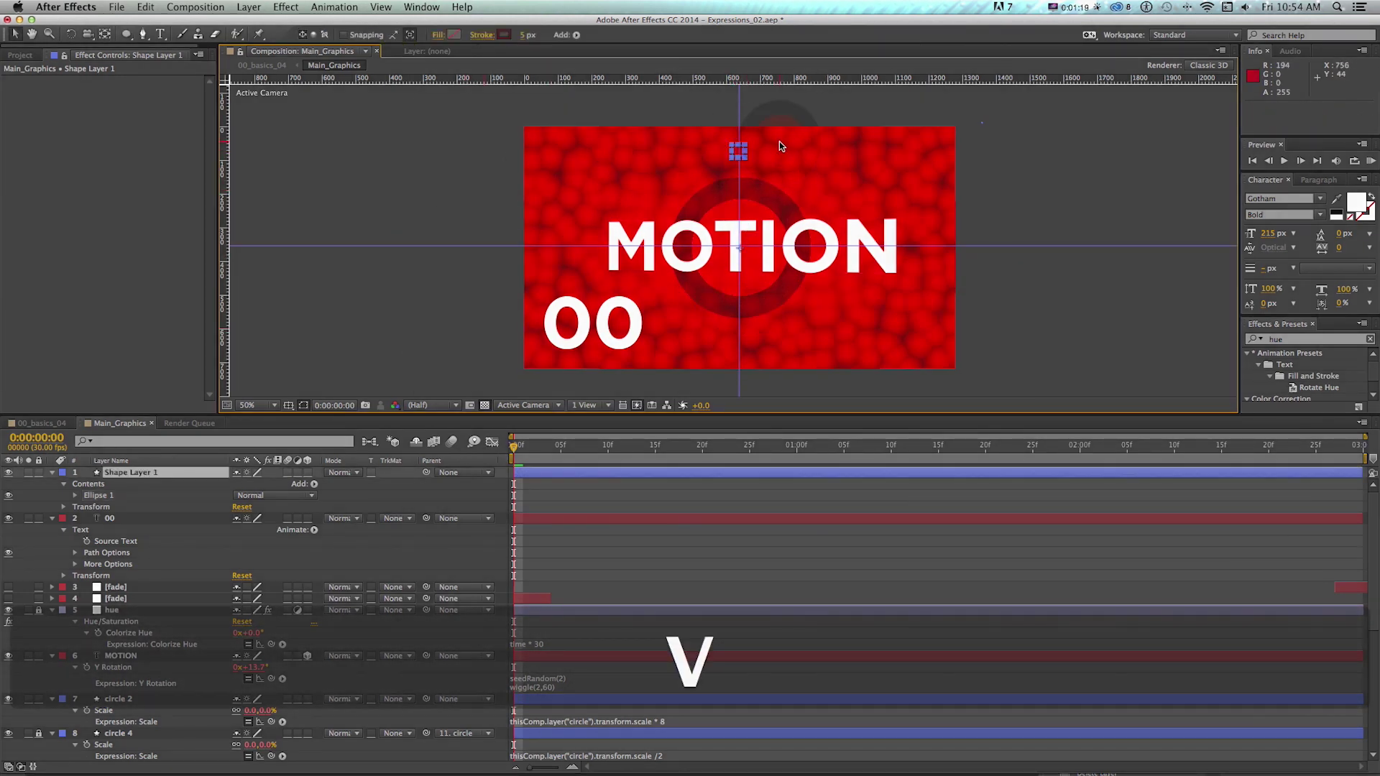
key(Right)
key(Left)
key(Up)
key(Left)
Rename the new shape layer as circle
key(Return)
text(cir)
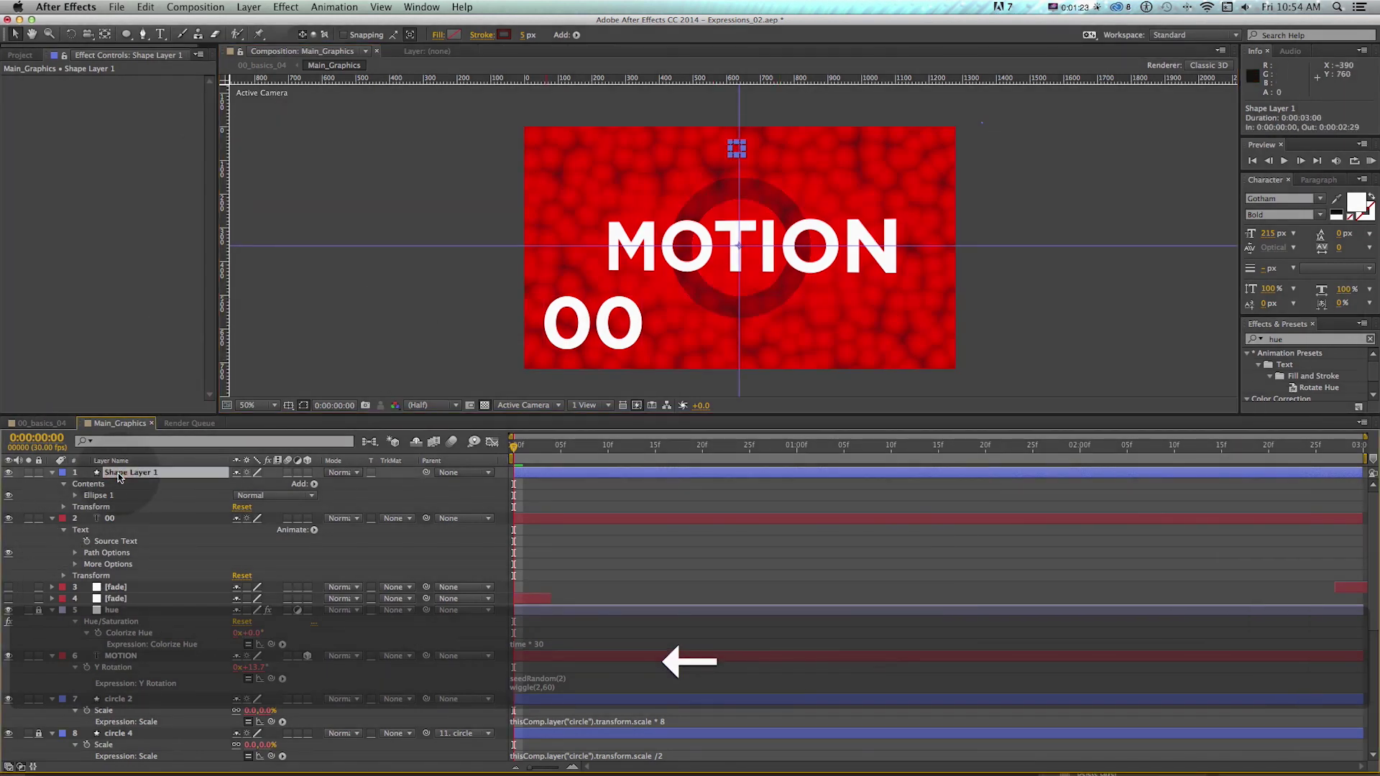
text(cle)
key(Return)
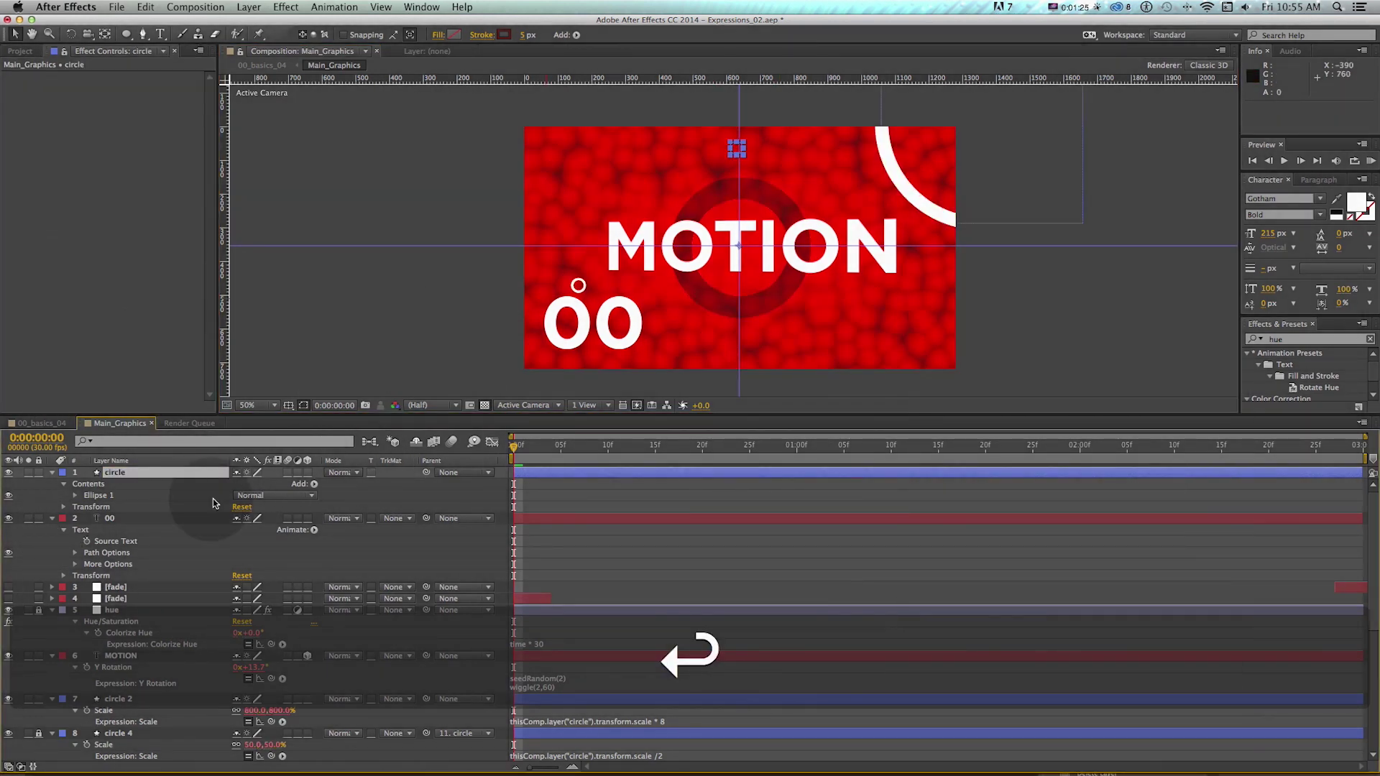
Add the expression time * 300 to the new circle layer's Rotation and scrub to frame 5 to check the orbit
key(r)
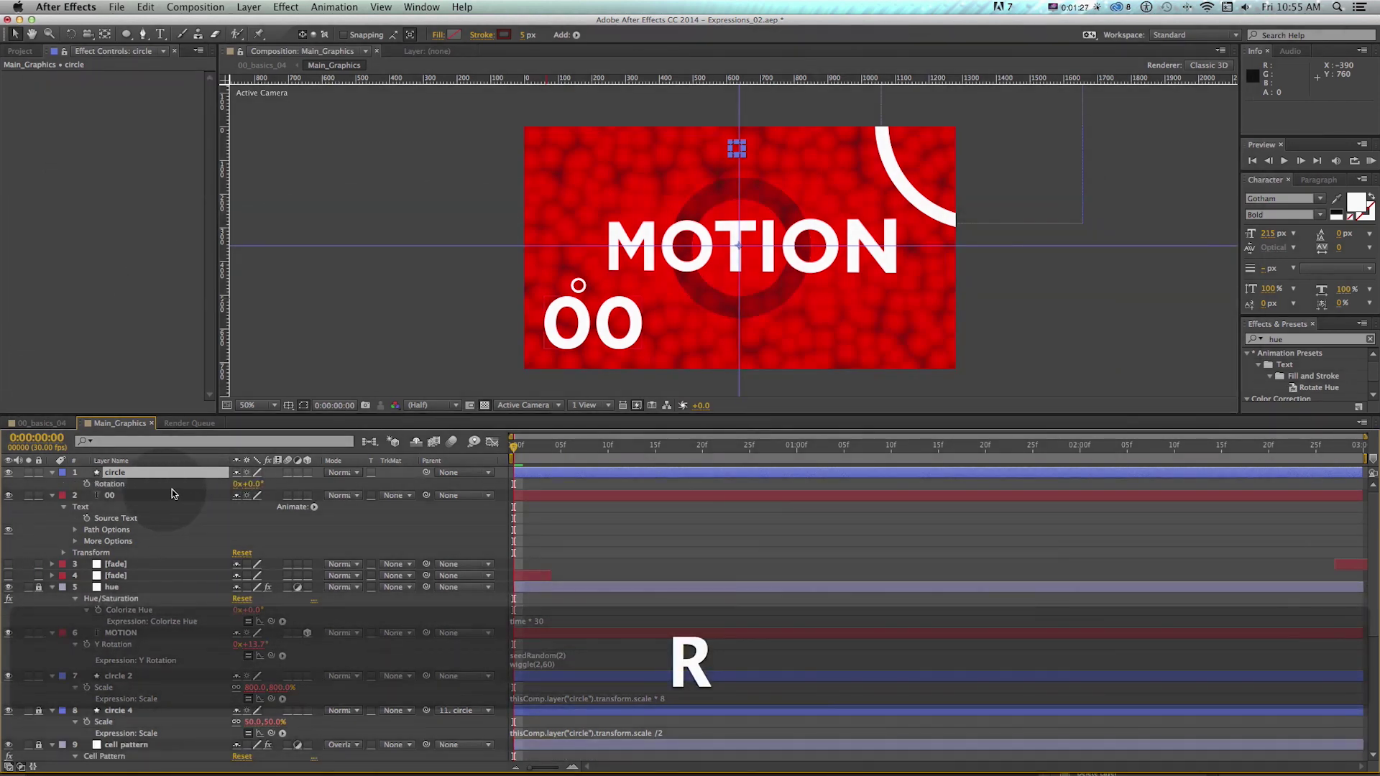
alt+click(88, 485)
text(time * 300)
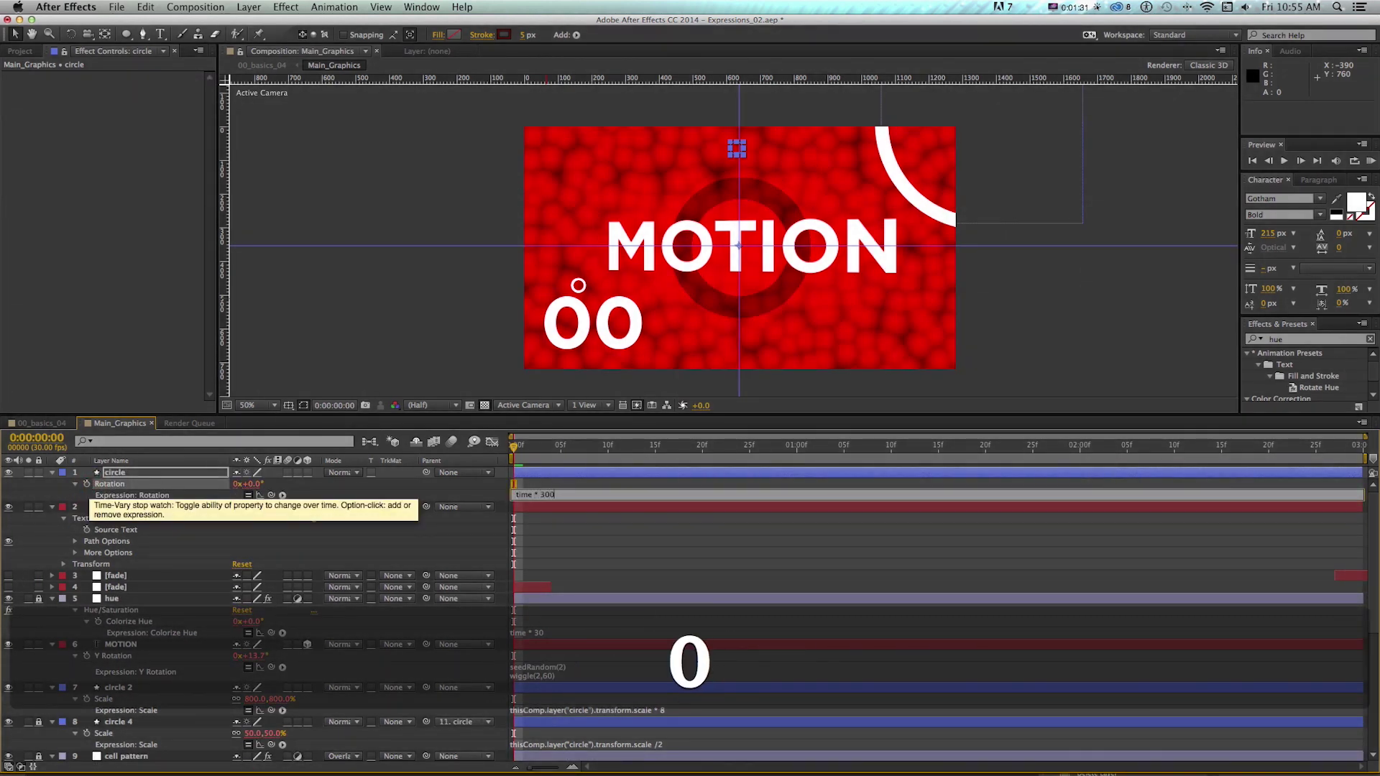
key(KP_Enter)
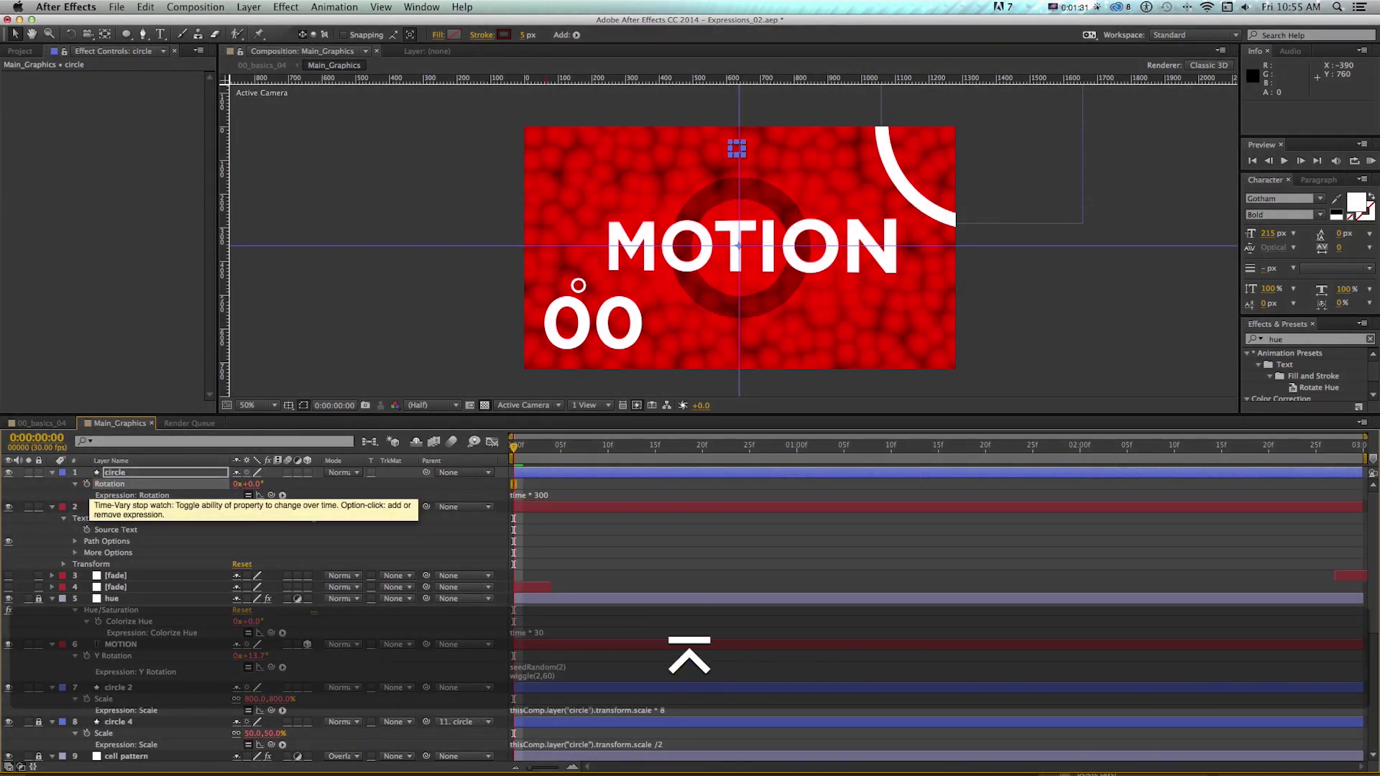
drag(515, 447, 561, 454)
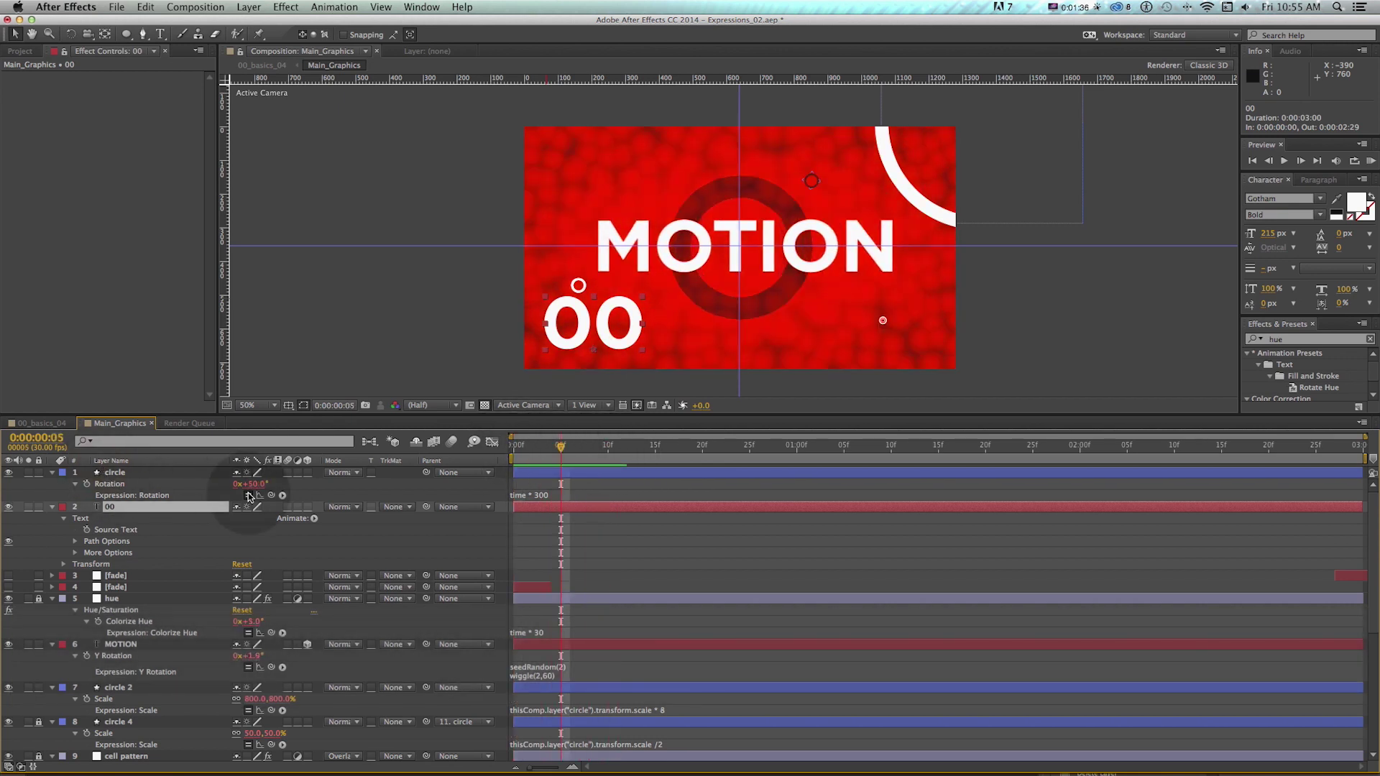
From the first frame, link the 00 layer's Source Text by expression to the small circle's Rotation and preview the counter
key(Home)
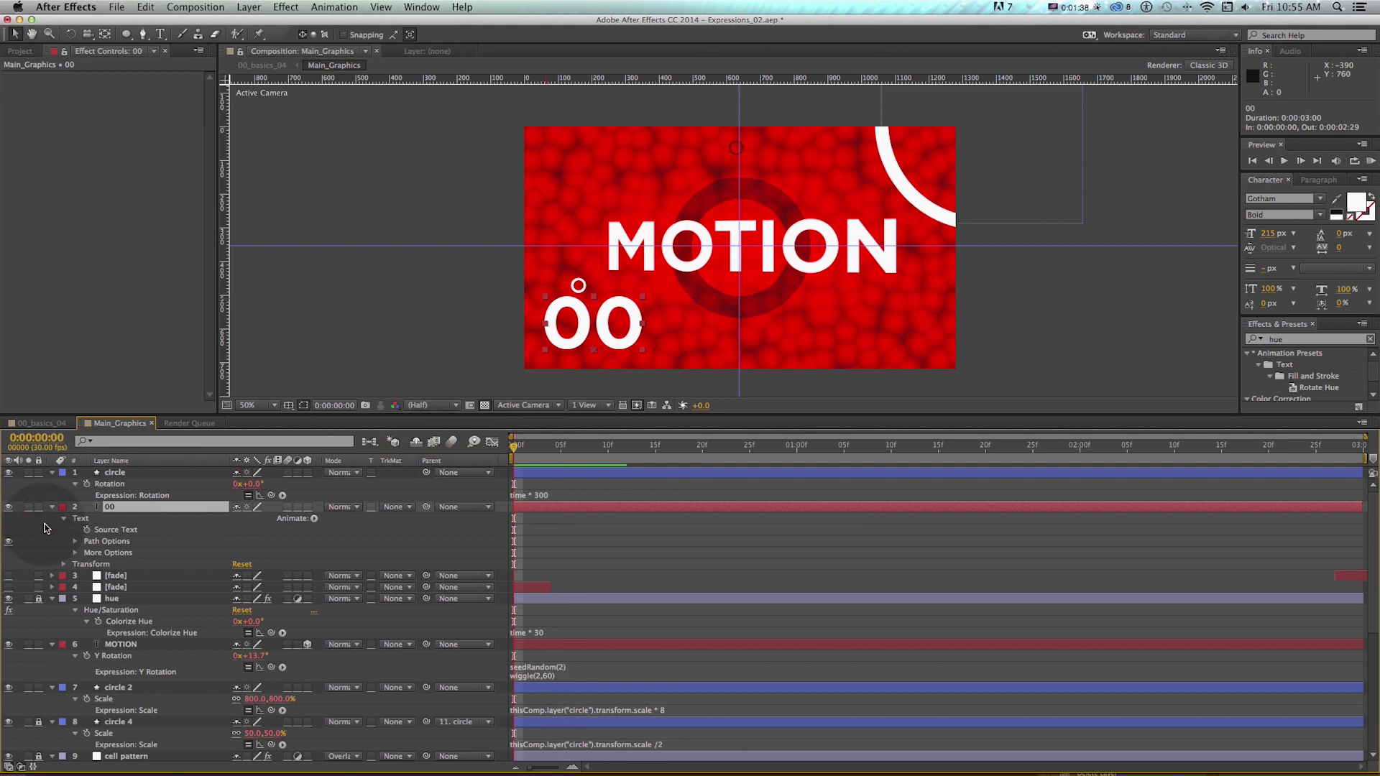
key(alt)
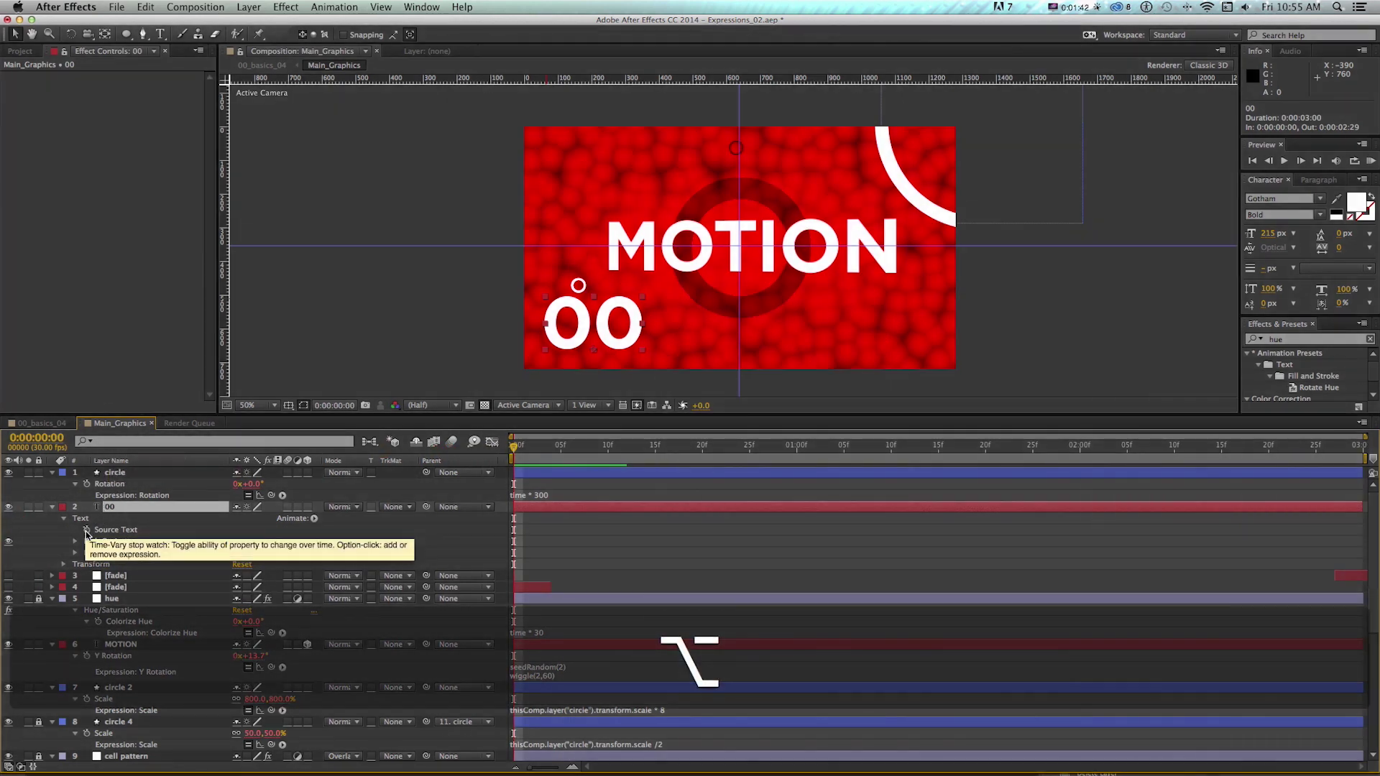
alt+click(87, 530)
drag(271, 541, 119, 489)
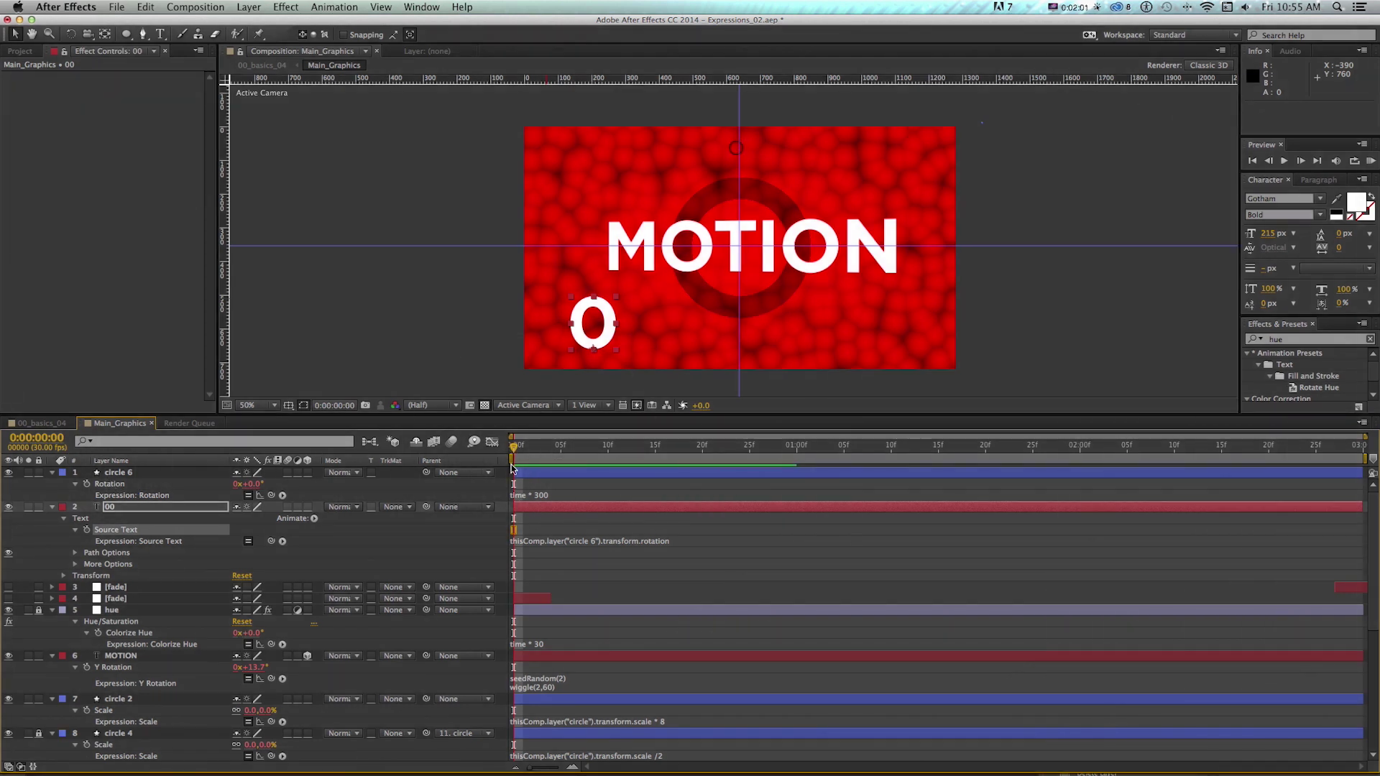
key(space)
Change circle 6's Rotation expression to time * 315 and preview the counter and rotation
click(541, 495)
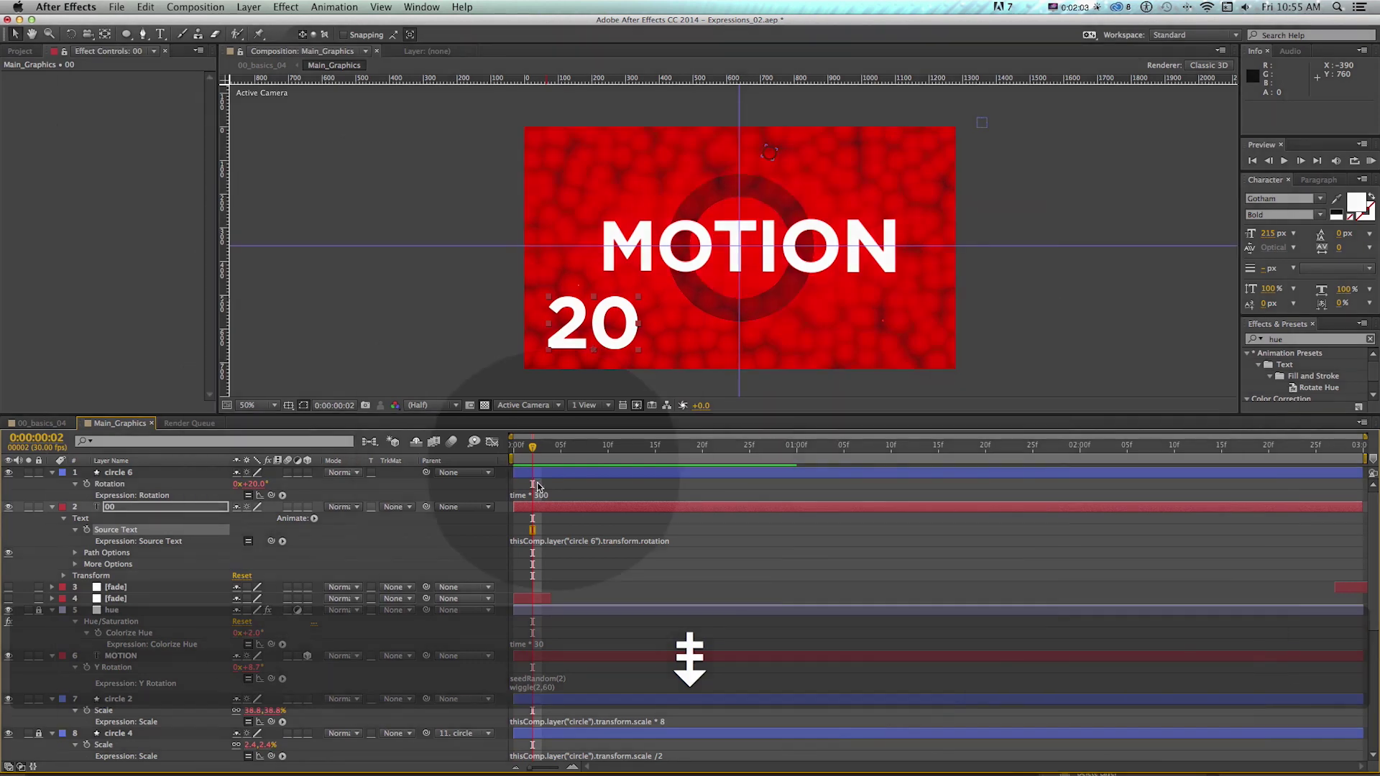
click(541, 494)
key(shift+Right)
key(shift+Right)
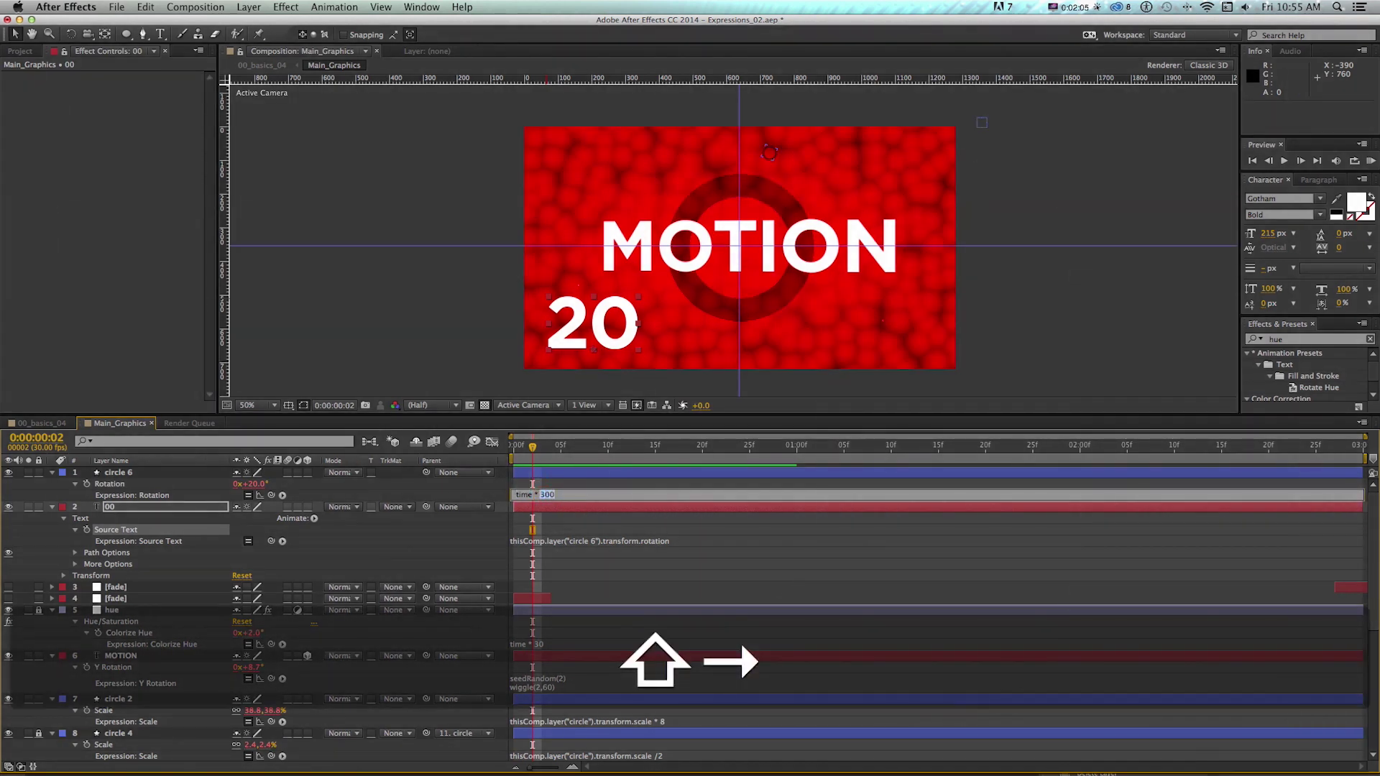
text(315)
key(KP_Enter)
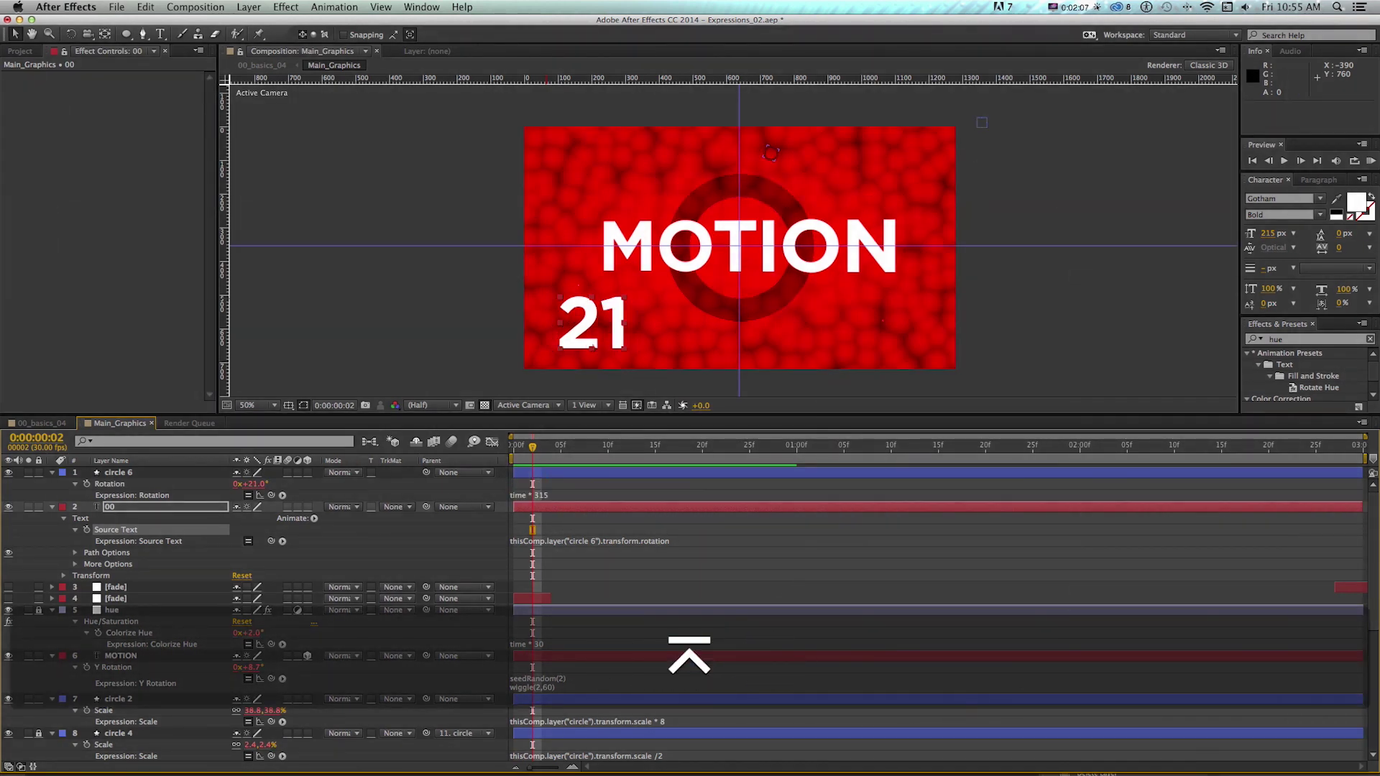
key(KP_0)
key(space)
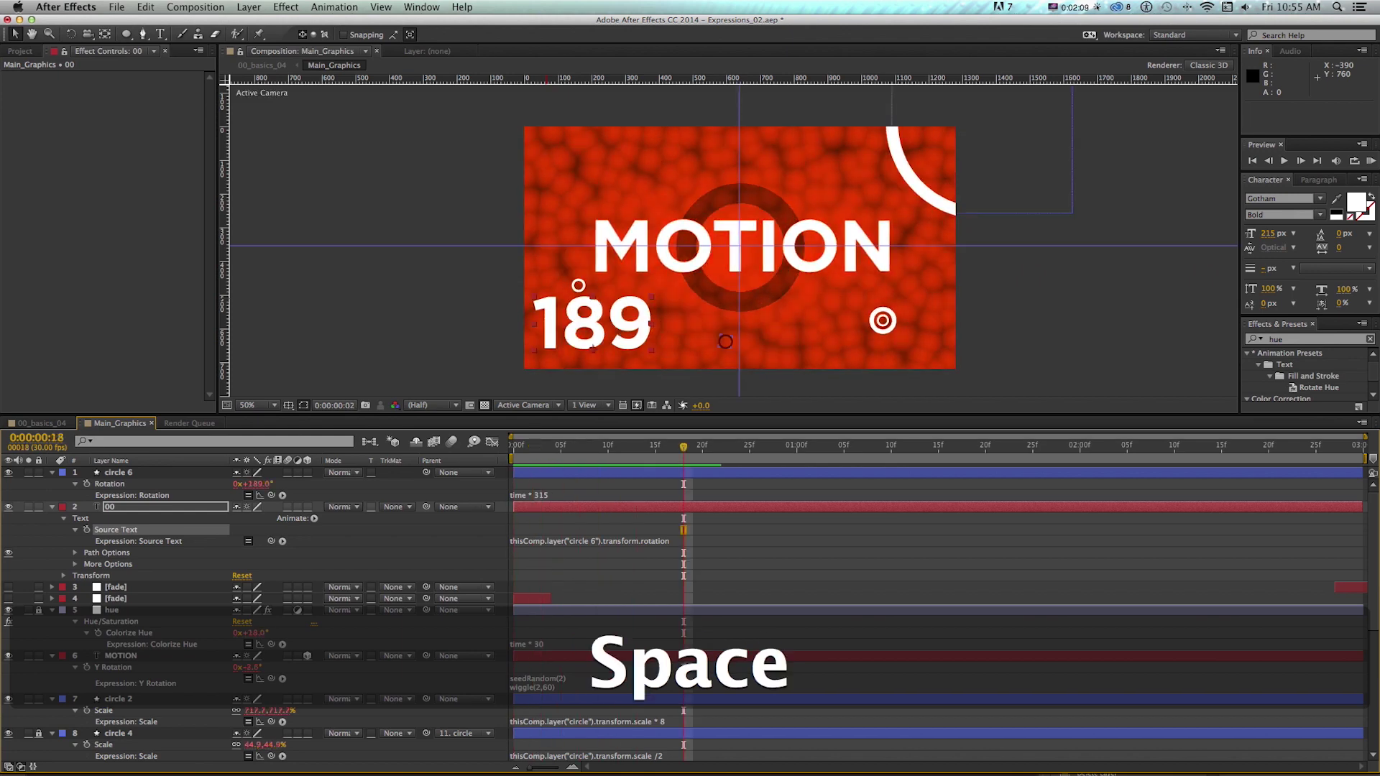
Wrap the 00 layer's Source Text expression in Math.round() and scrub from the first frame to frame 7 to check the counter
drag(553, 449, 513, 447)
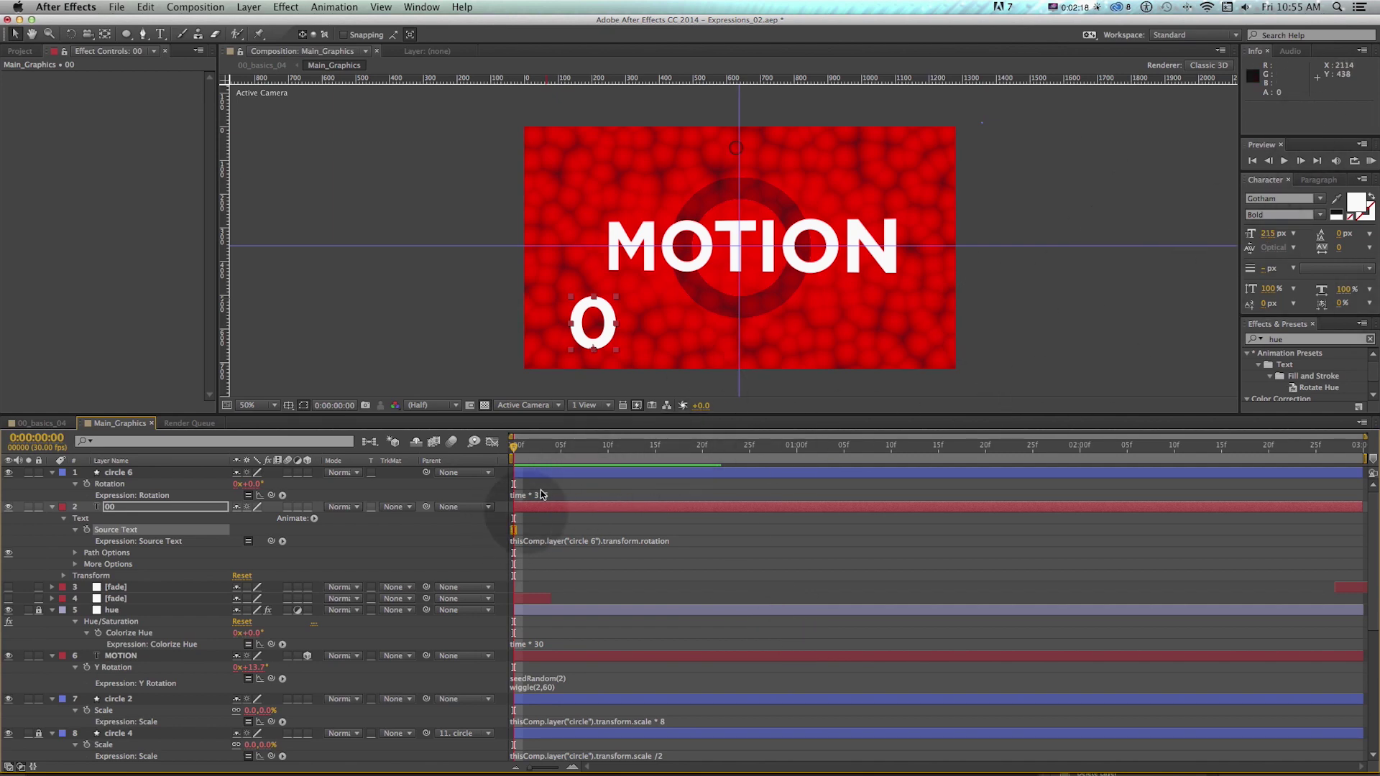
click(540, 543)
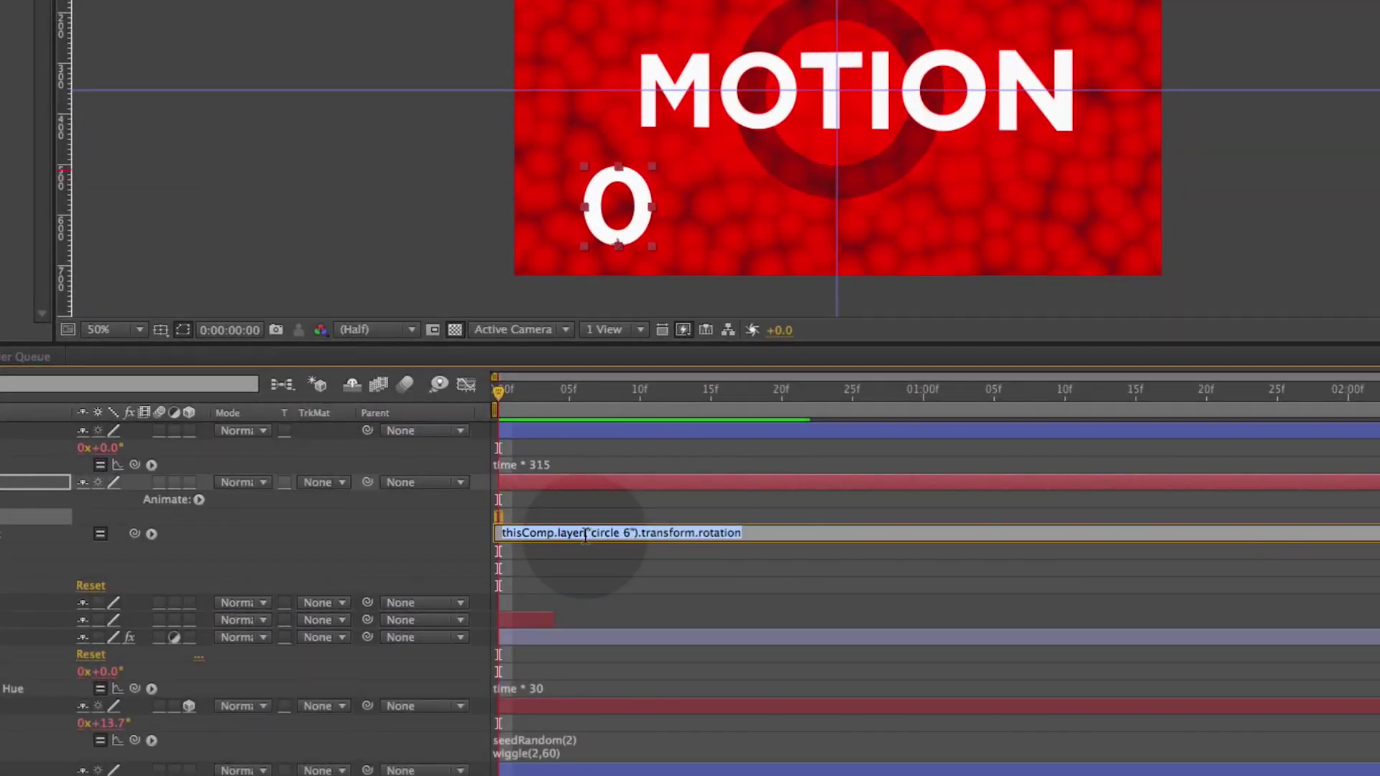
key(Up)
text(M)
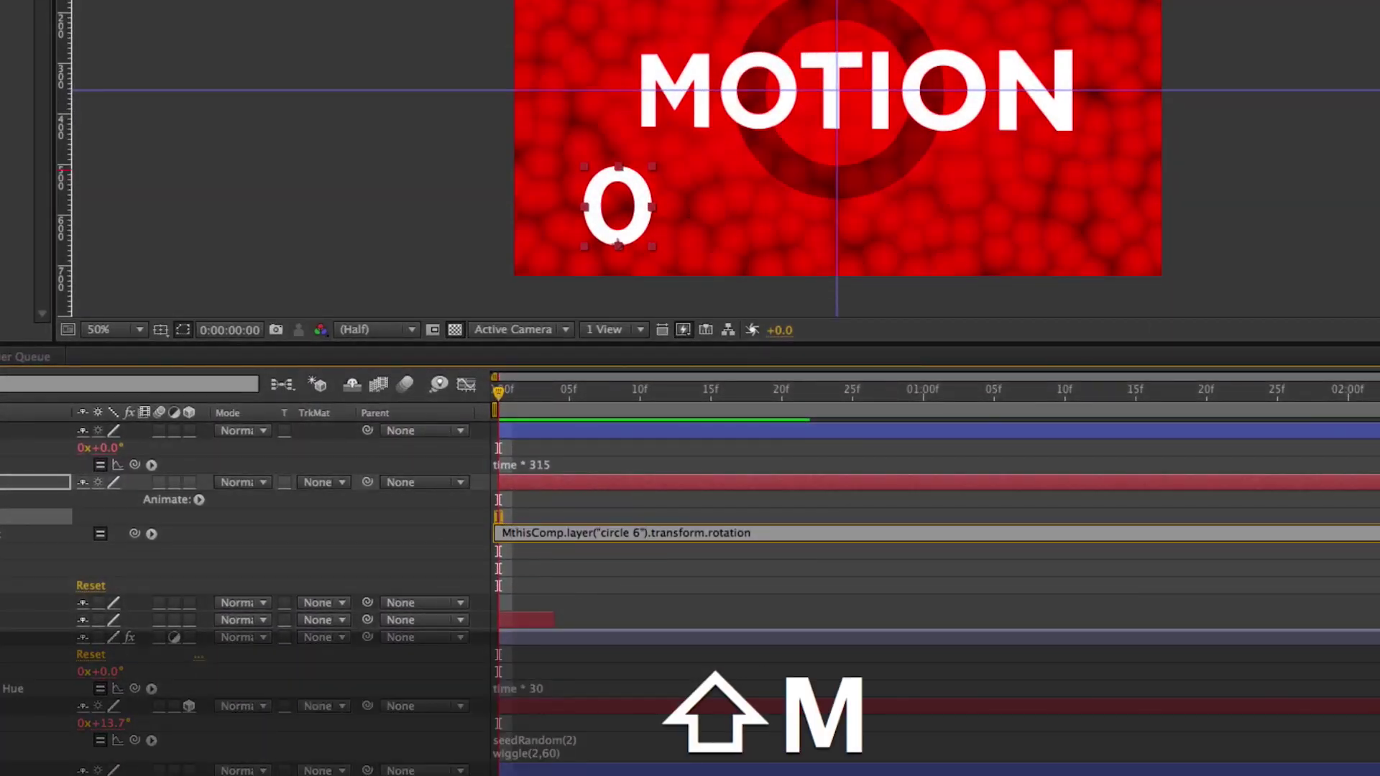
text(ath.round()
click(828, 532)
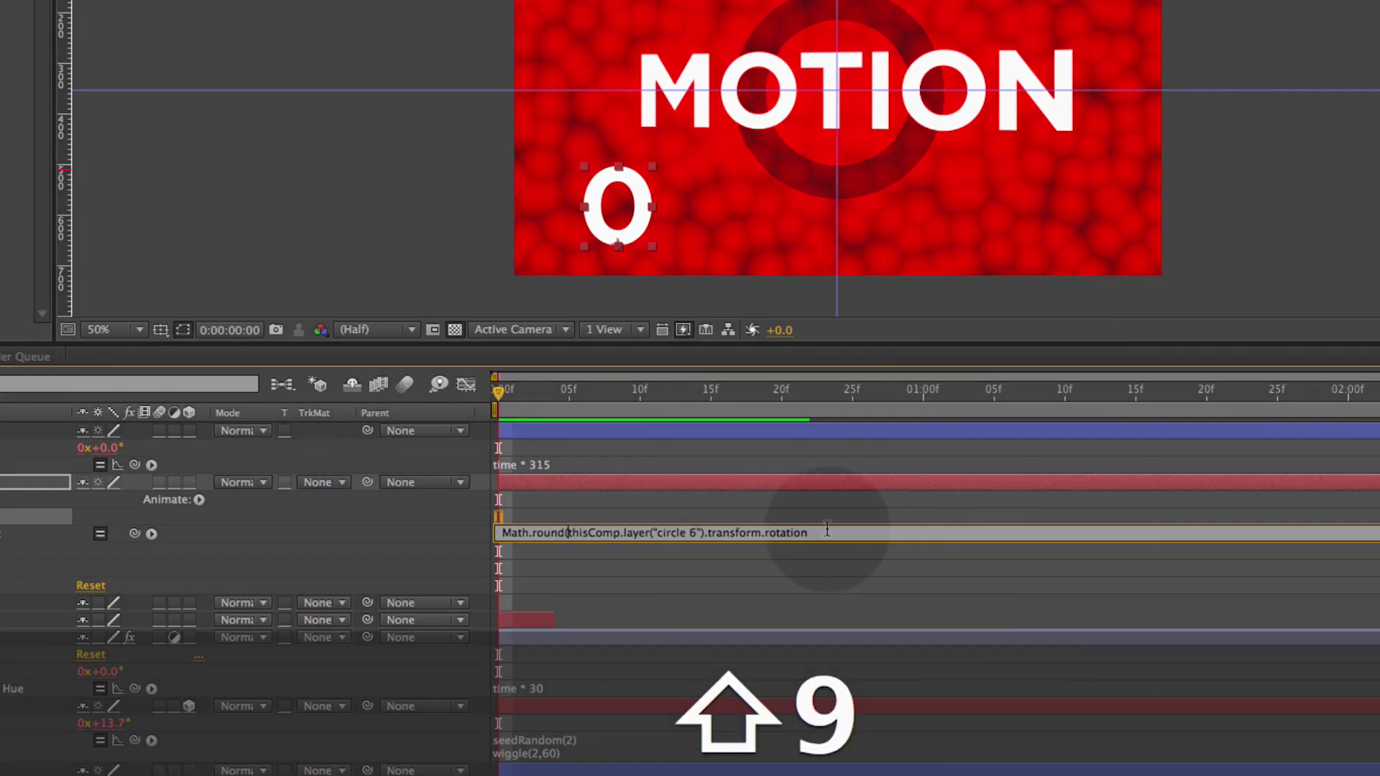
text())
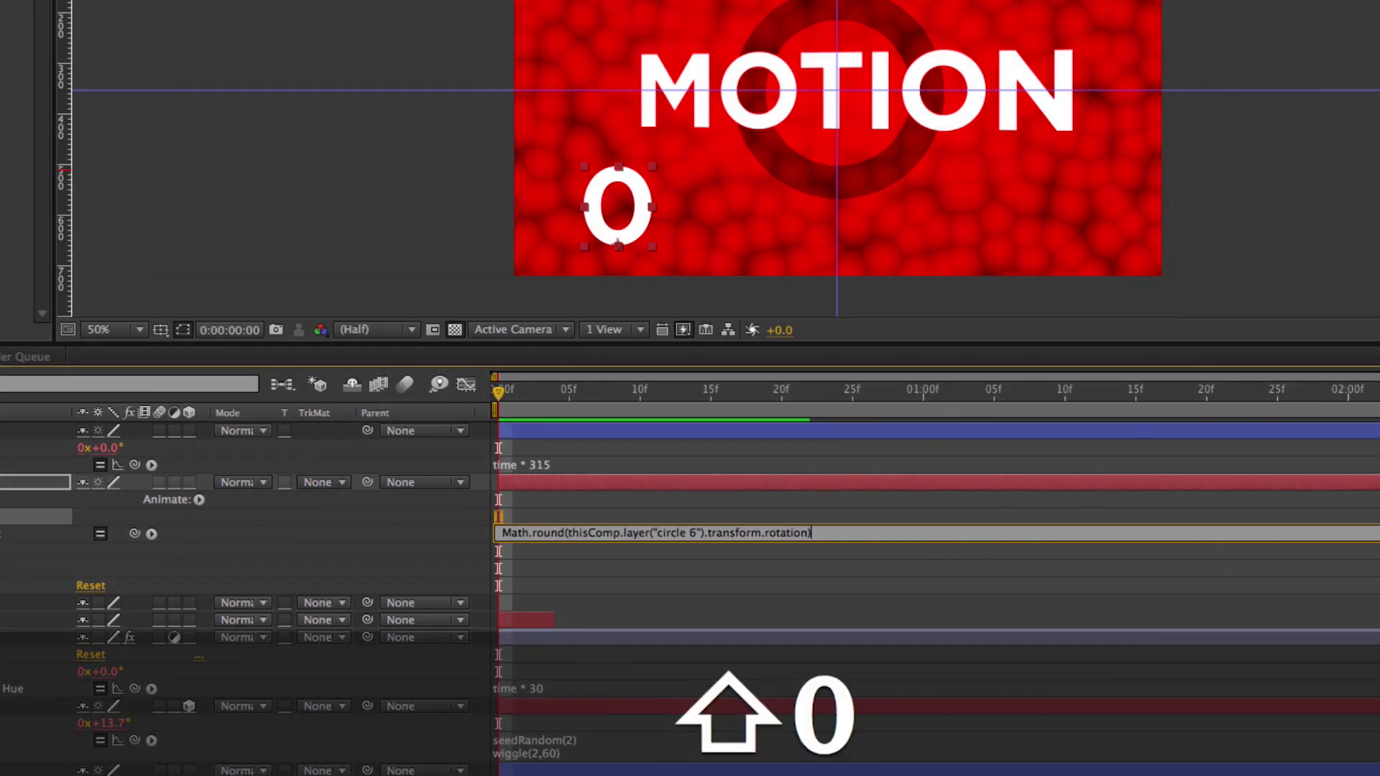
key(KP_Enter)
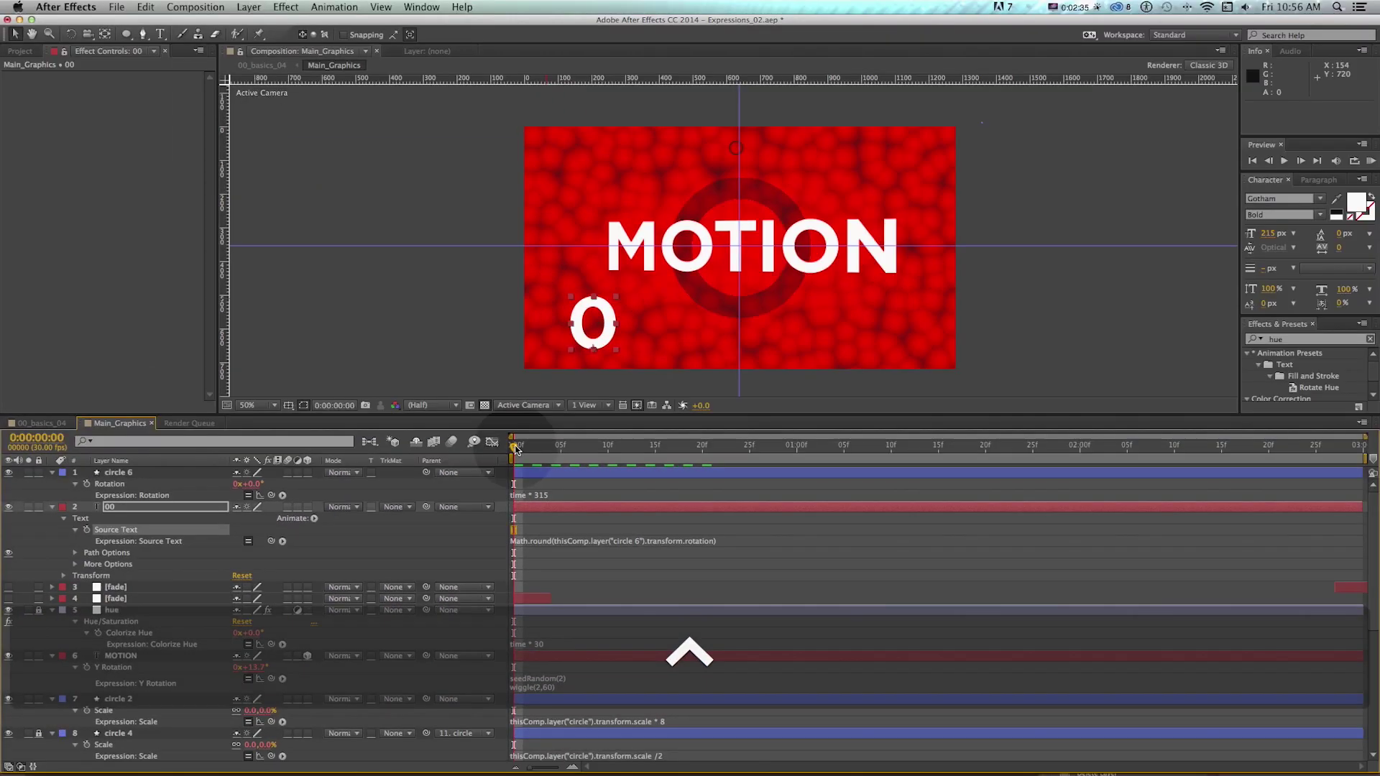
drag(498, 390, 556, 390)
drag(554, 447, 581, 447)
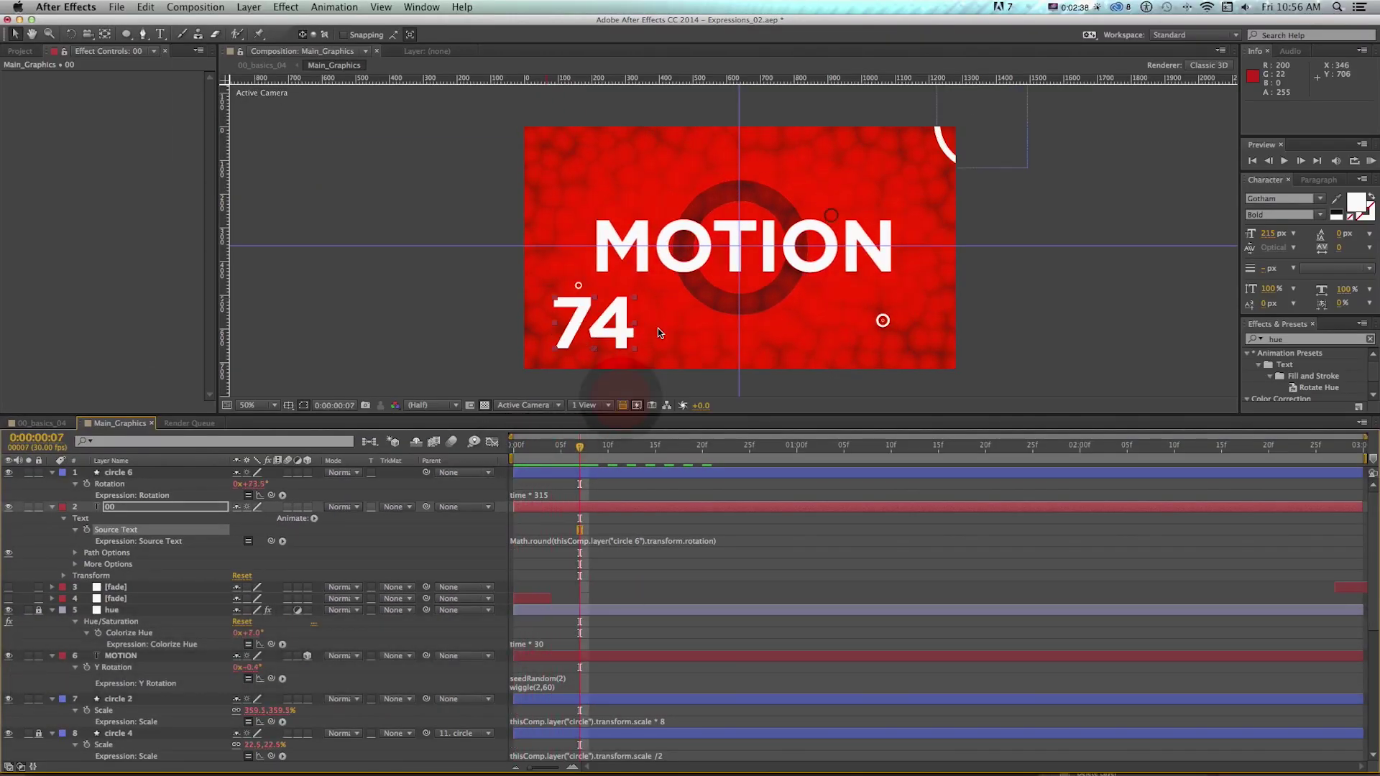
Right-align the 00 counter text and shift it horizontally back into the frame
click(1310, 181)
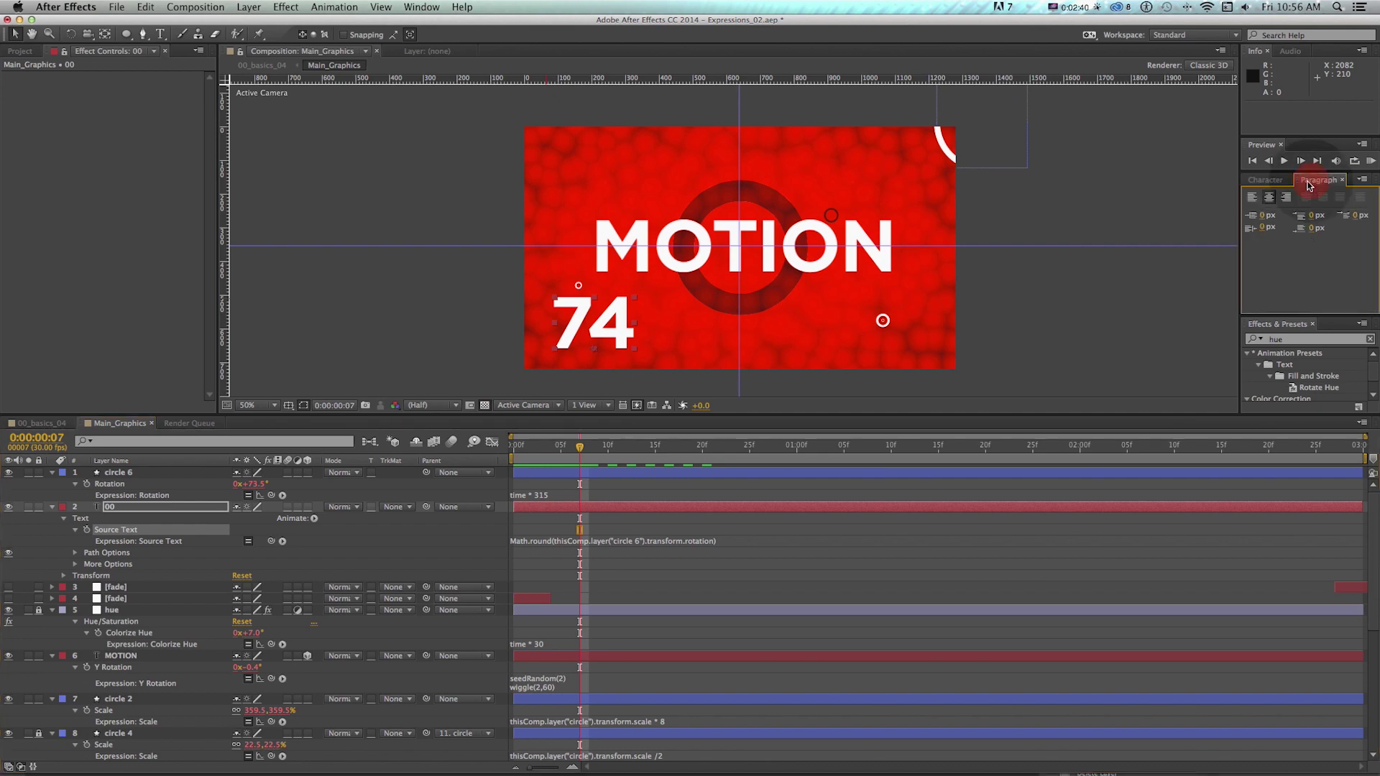
click(1286, 198)
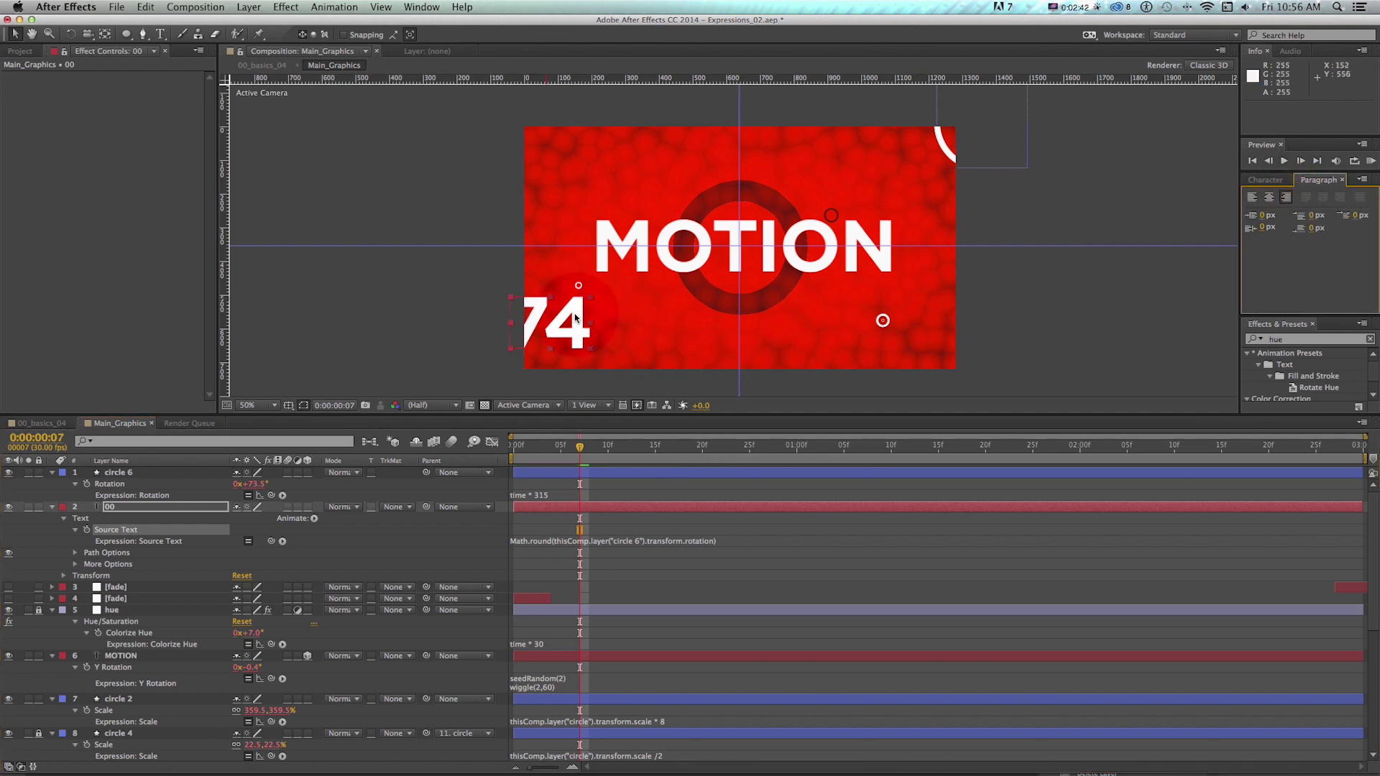
drag(575, 317, 607, 317)
Preview the rounded counter and reposition its text at 424, 658
key(KP_0)
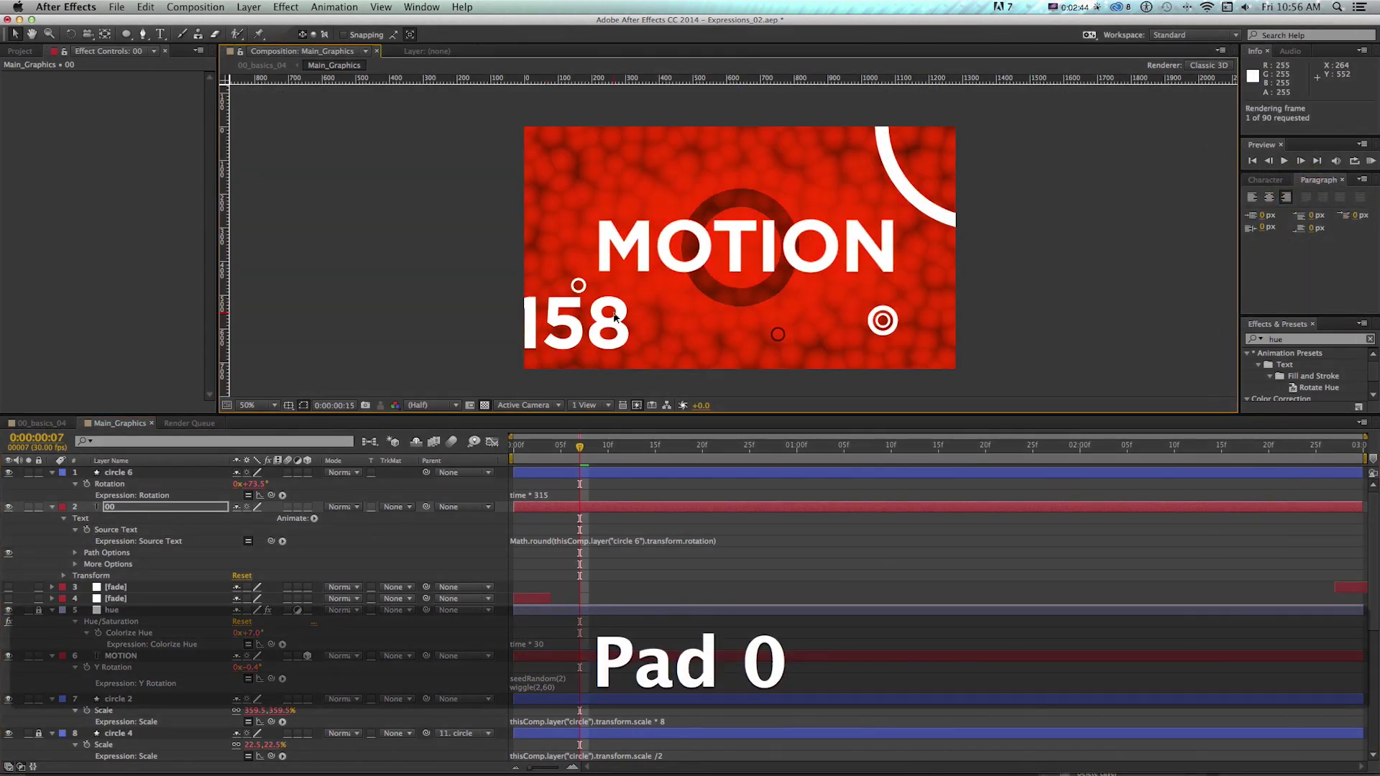
key(space)
key(KP_0)
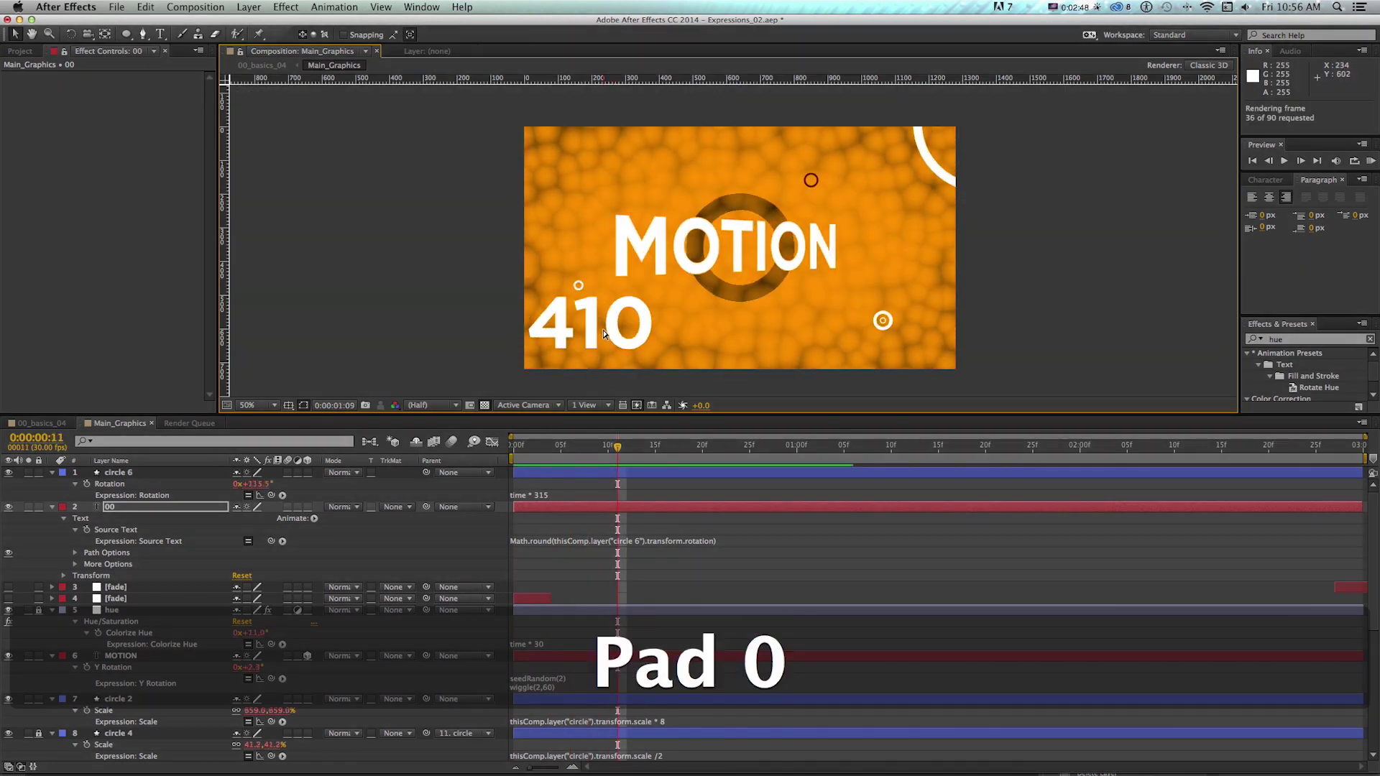
key(space)
drag(590, 330, 598, 320)
scroll(605, 332, up, 1)
scroll(616, 328, down, 1)
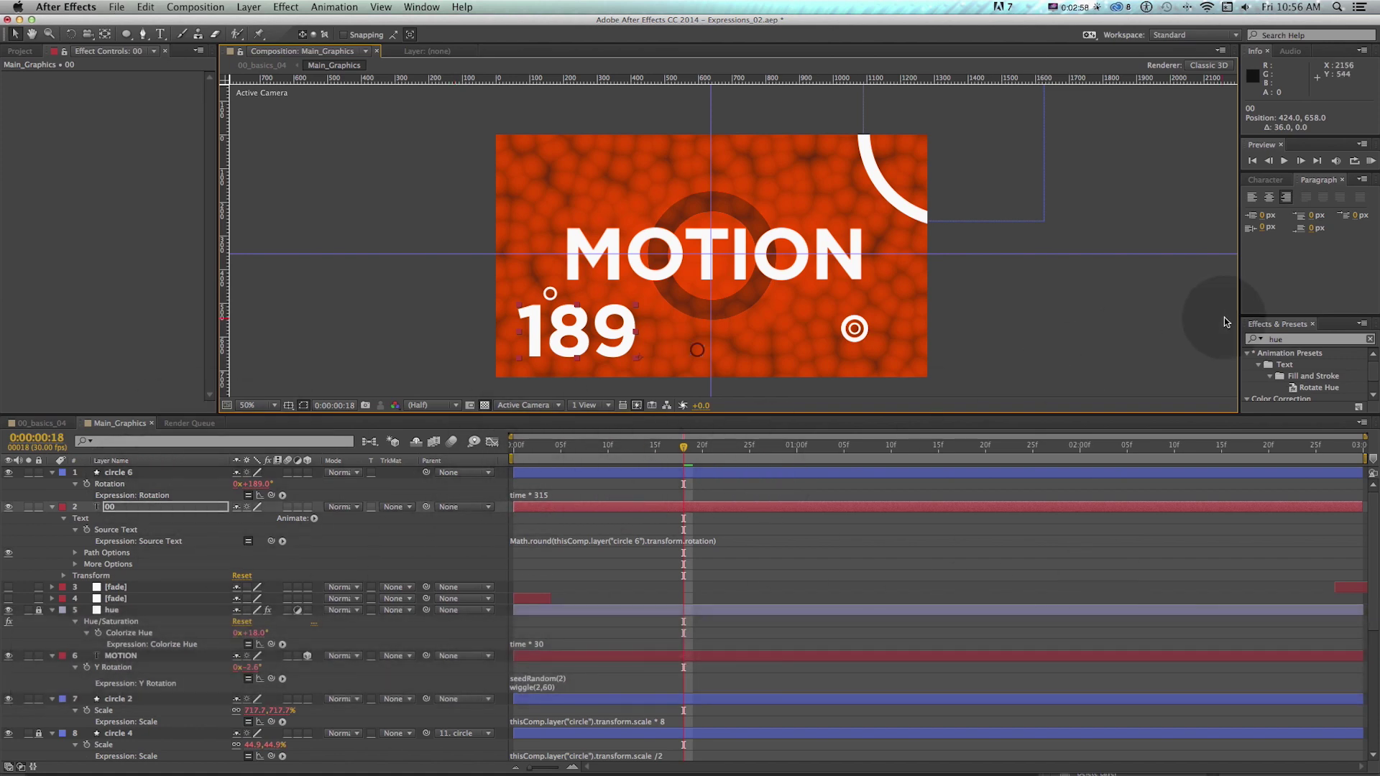
Clear the effects search, apply a Slider Control from Expression Controls to the 00 layer, and expand its Slider property
drag(1178, 415, 1177, 460)
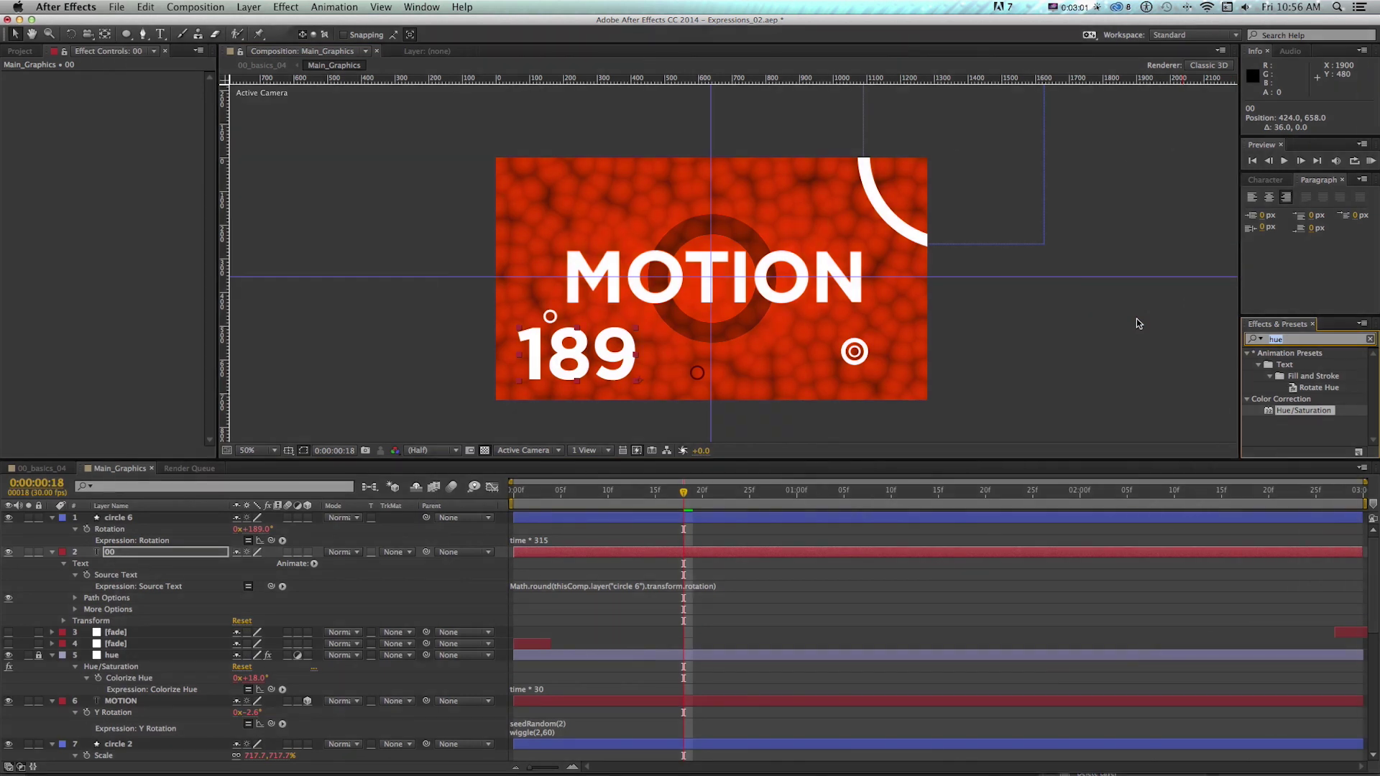
key(BackSpace)
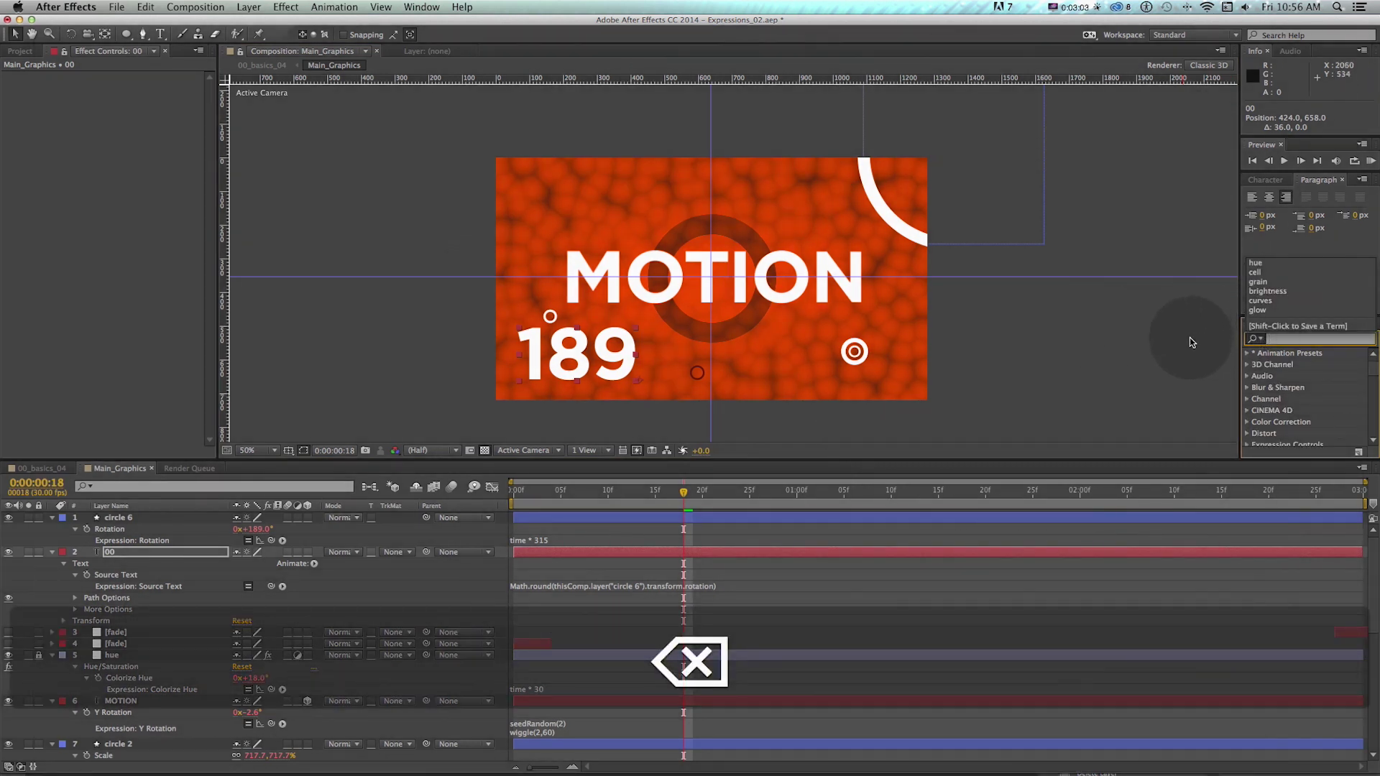
click(1190, 342)
drag(1374, 369, 1373, 378)
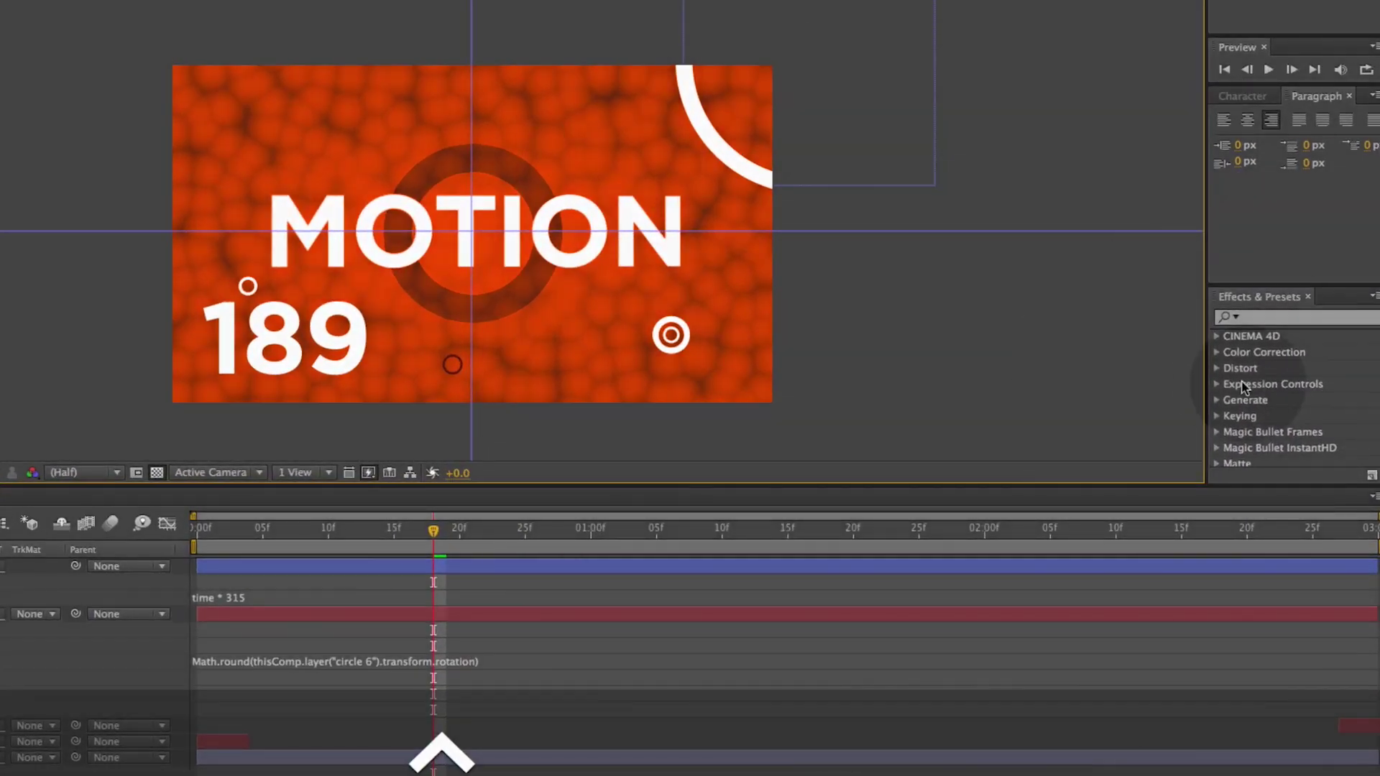
click(1215, 383)
drag(1268, 443, 1216, 483)
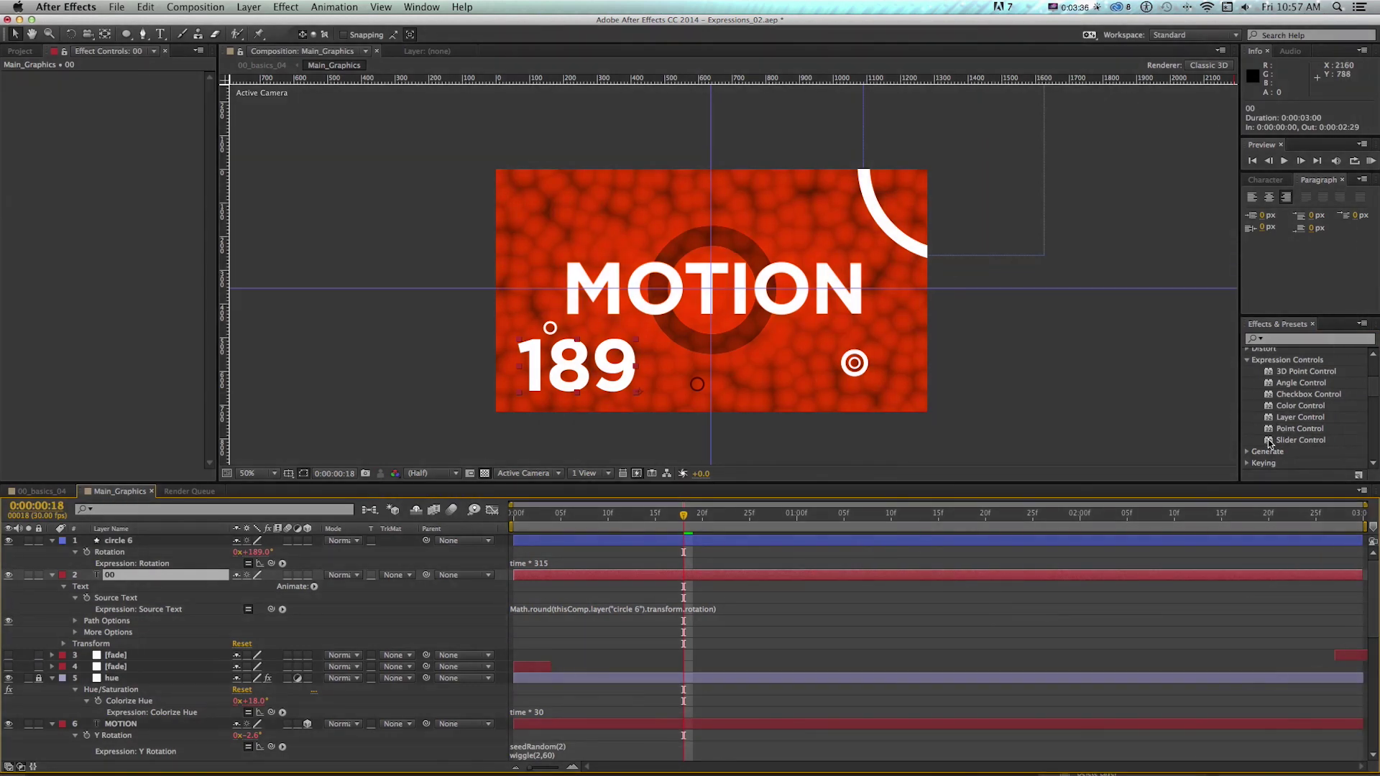
drag(1269, 441, 104, 578)
drag(105, 577, 107, 576)
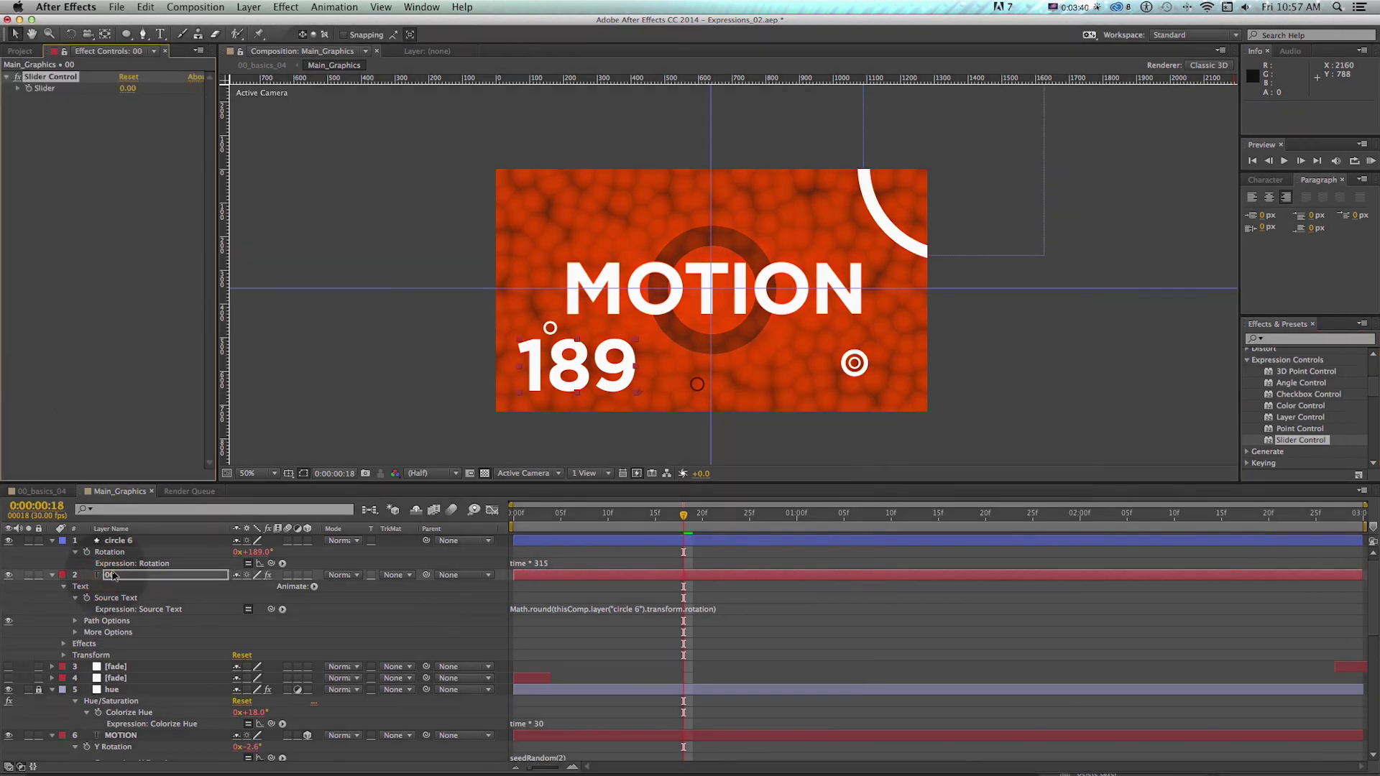
click(19, 89)
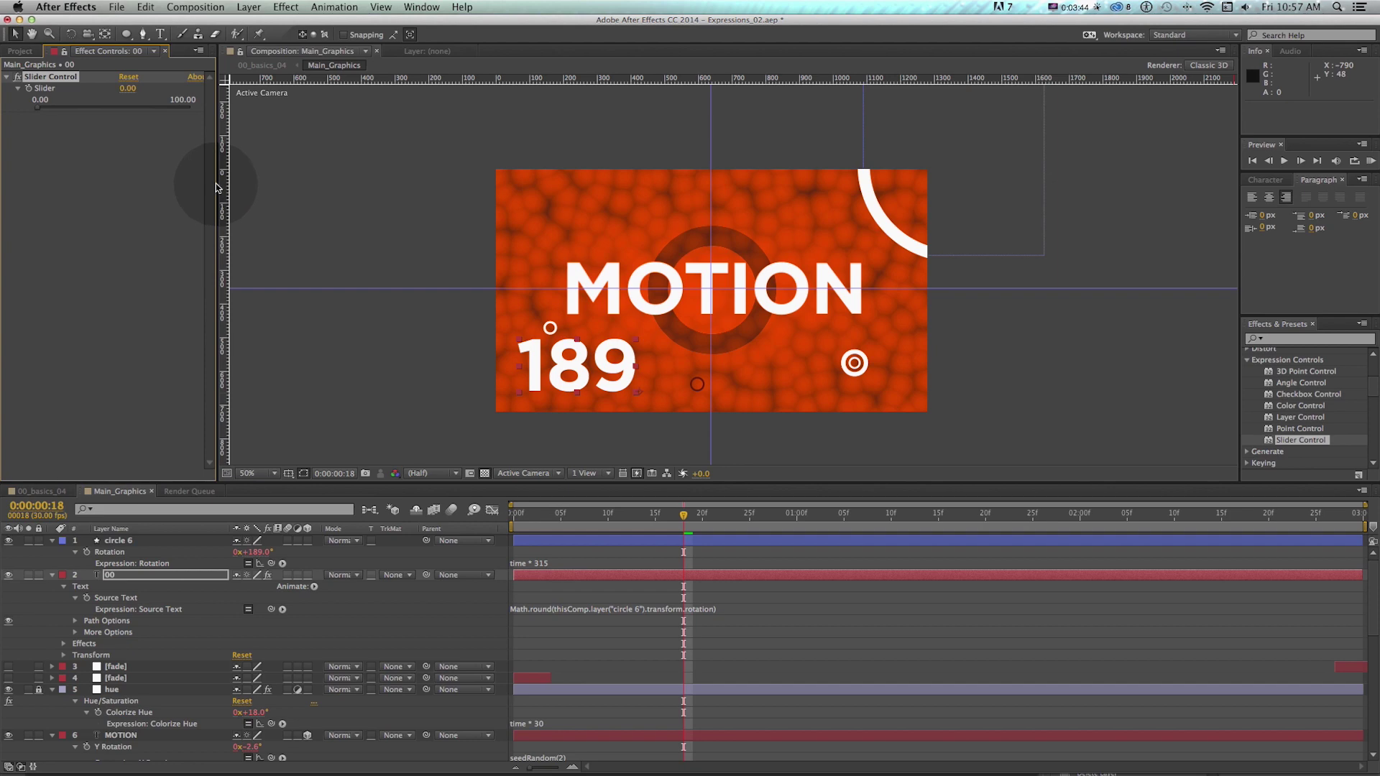
drag(217, 184, 245, 184)
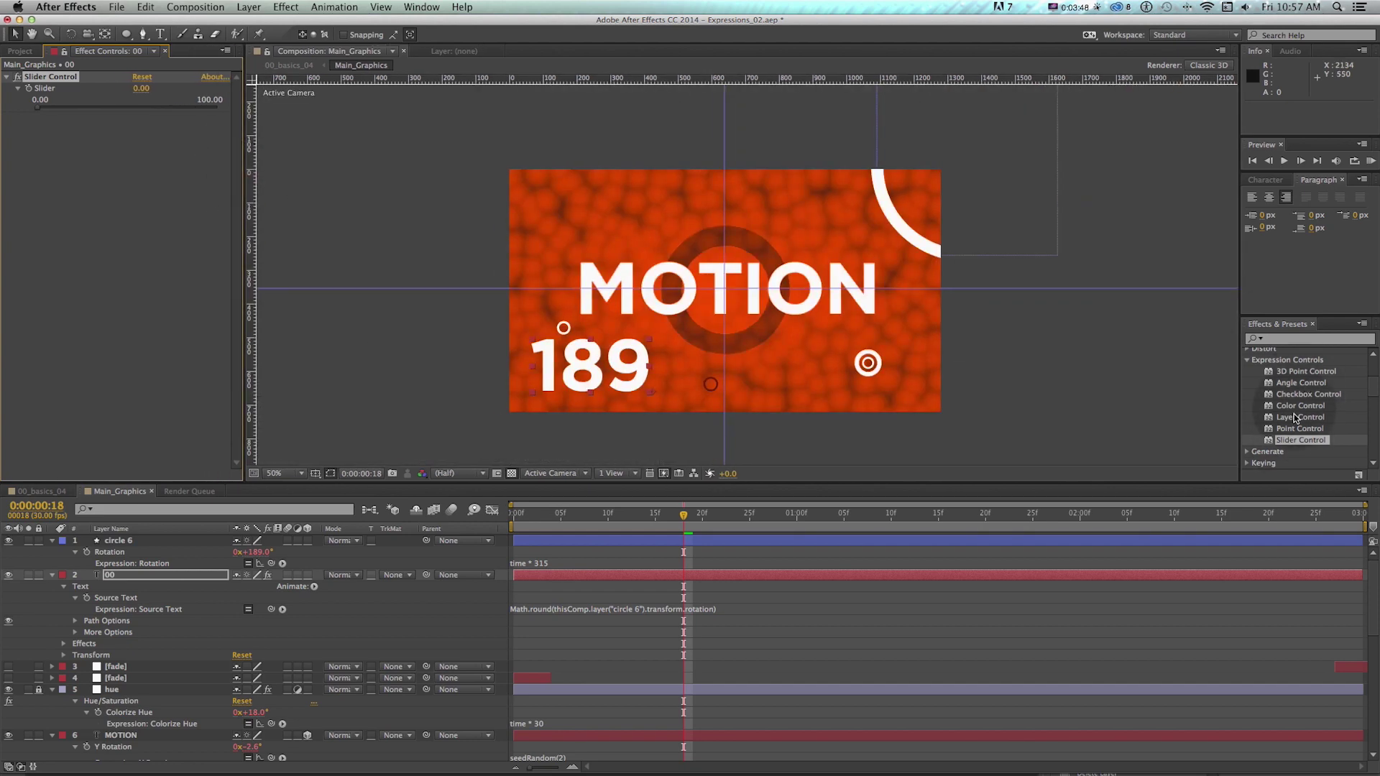
Try out an Angle Control on the 00 layer, undo its value changes, and delete the effect
drag(1270, 389, 79, 273)
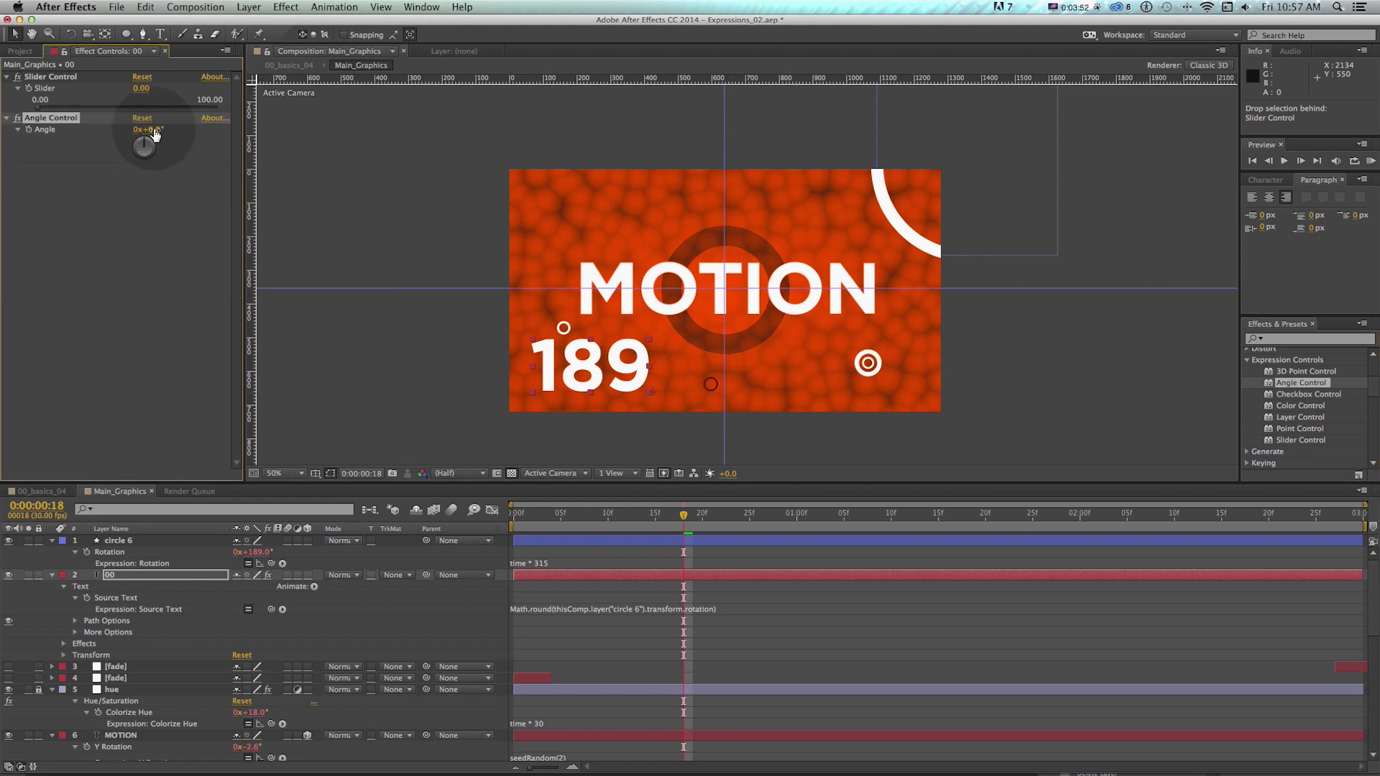
key(super+z)
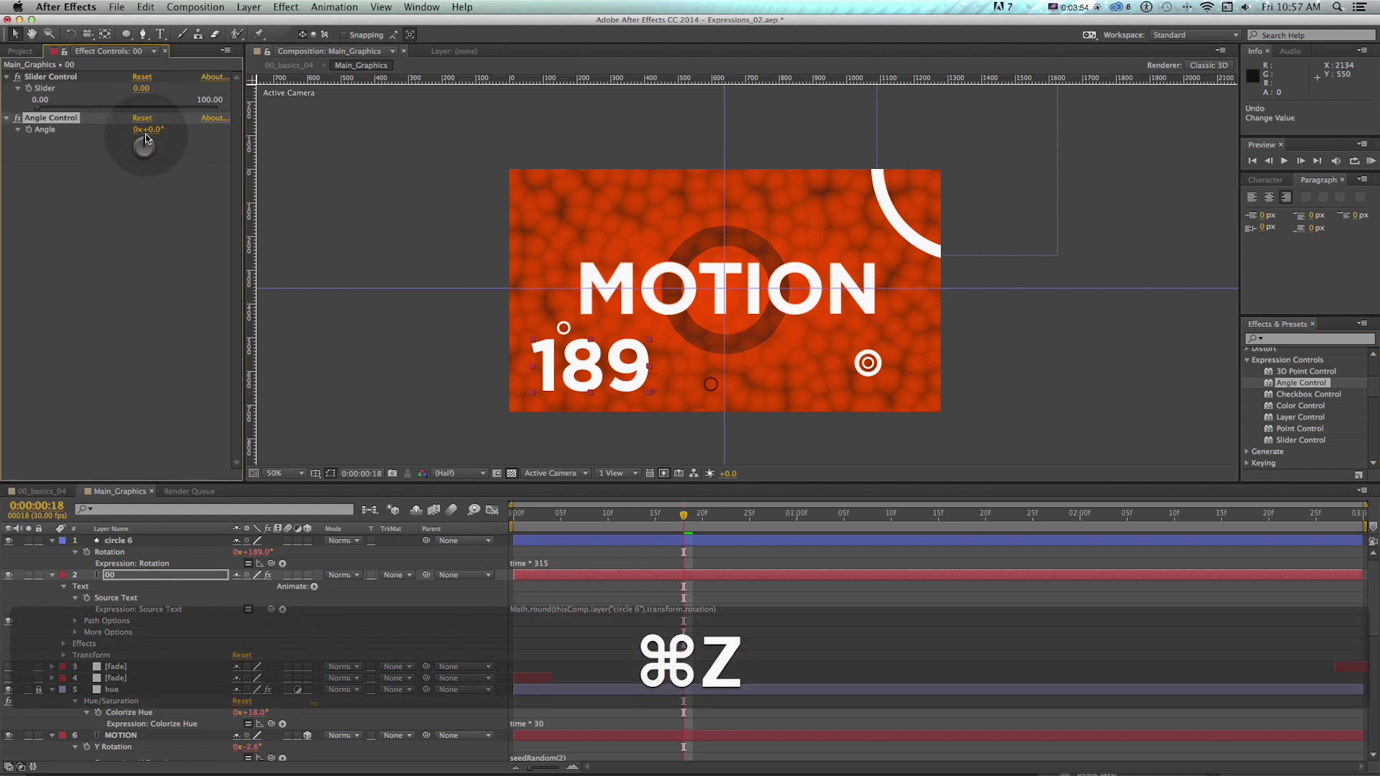
drag(167, 130, 193, 159)
key(super+z)
key(super+z)
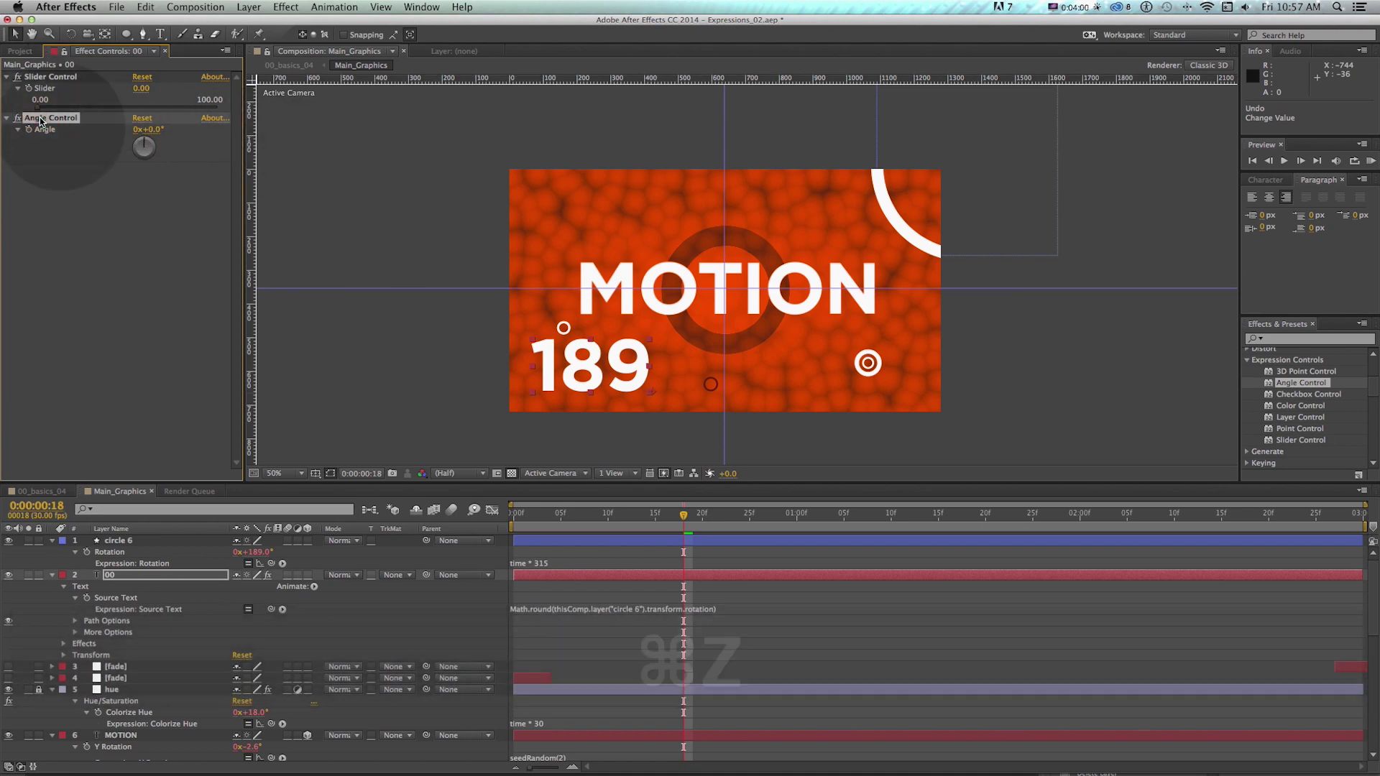
key(Delete)
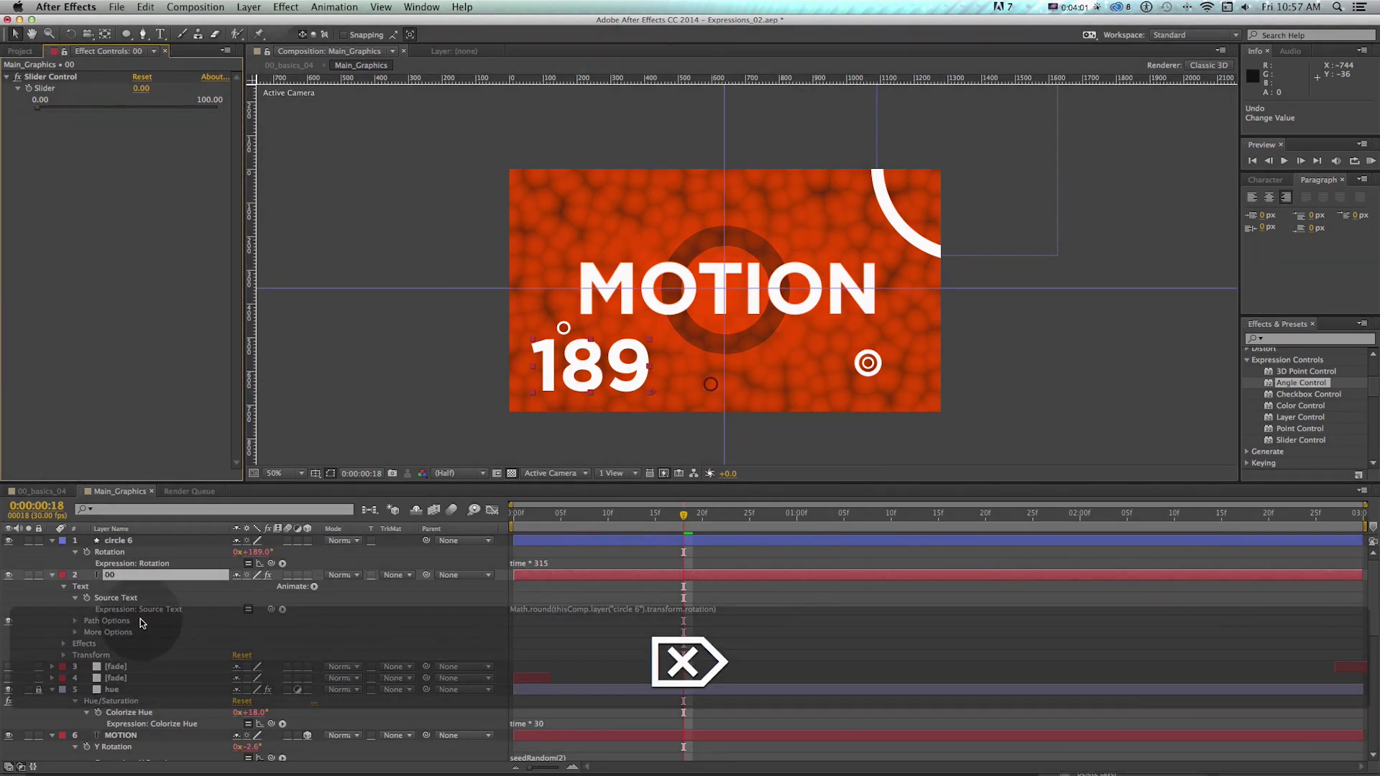
Replace the 00 layer's Source Text expression with a link to its Slider Control's Slider property
click(565, 608)
key(BackSpace)
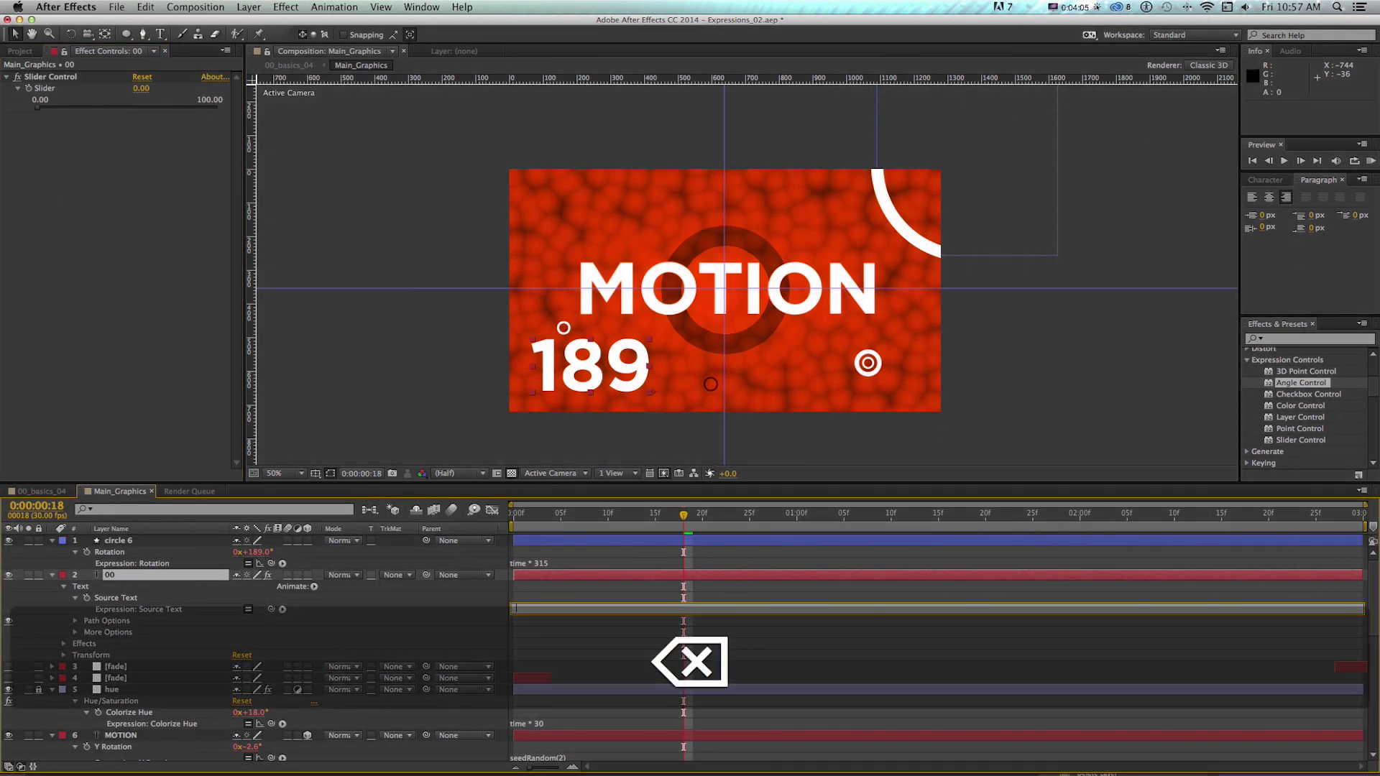
key(KP_Enter)
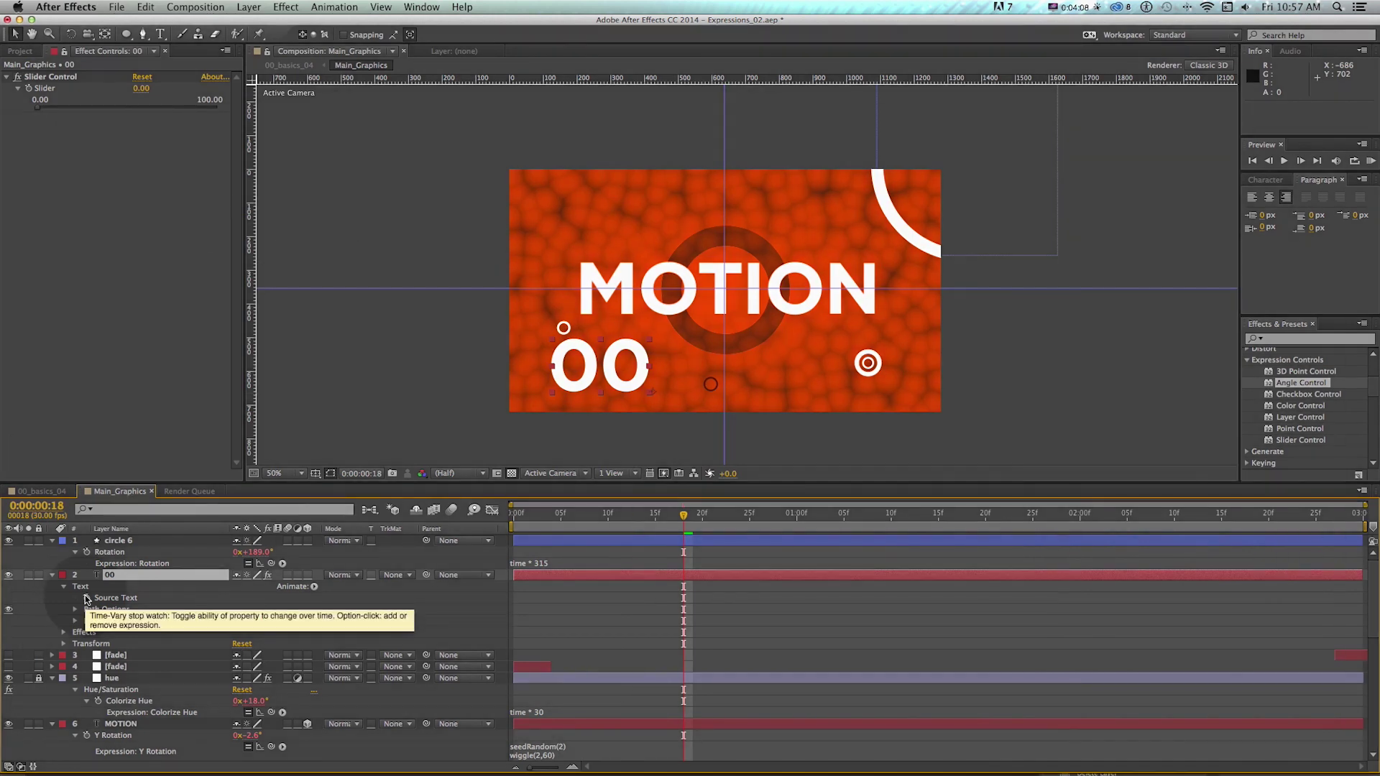
alt+click(86, 598)
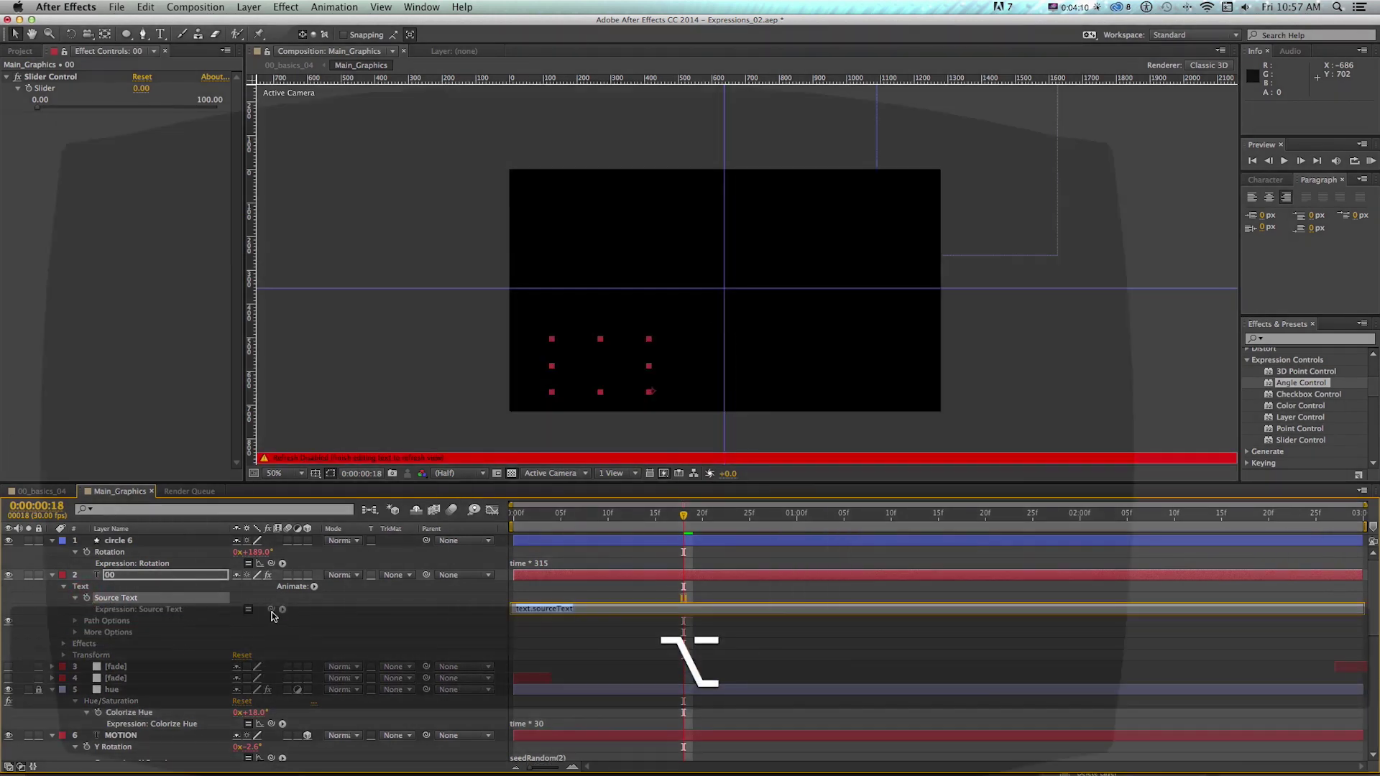
drag(271, 609, 43, 90)
key(KP_Enter)
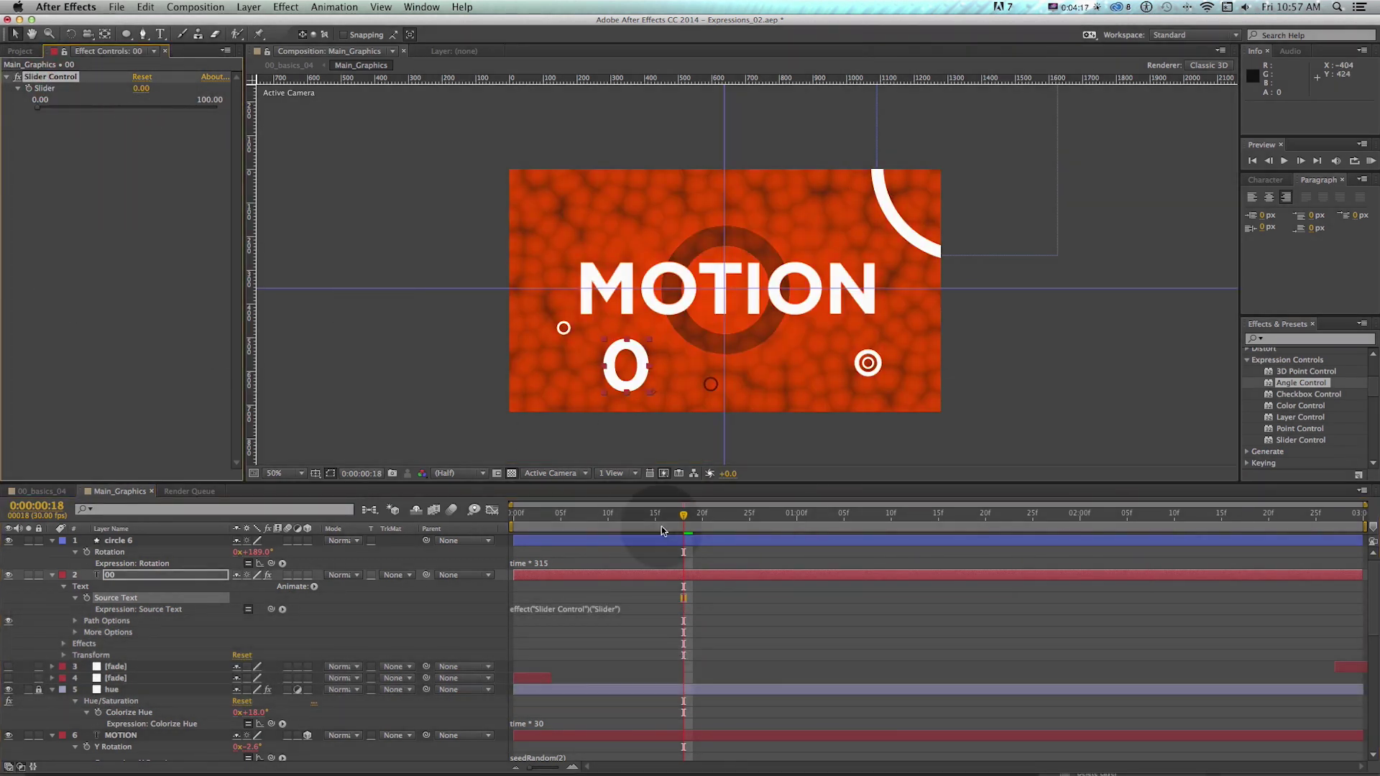
Keyframe the 00 layer's Slider at 0 on the first frame and 100 at 0:00:01:00
drag(546, 521, 497, 518)
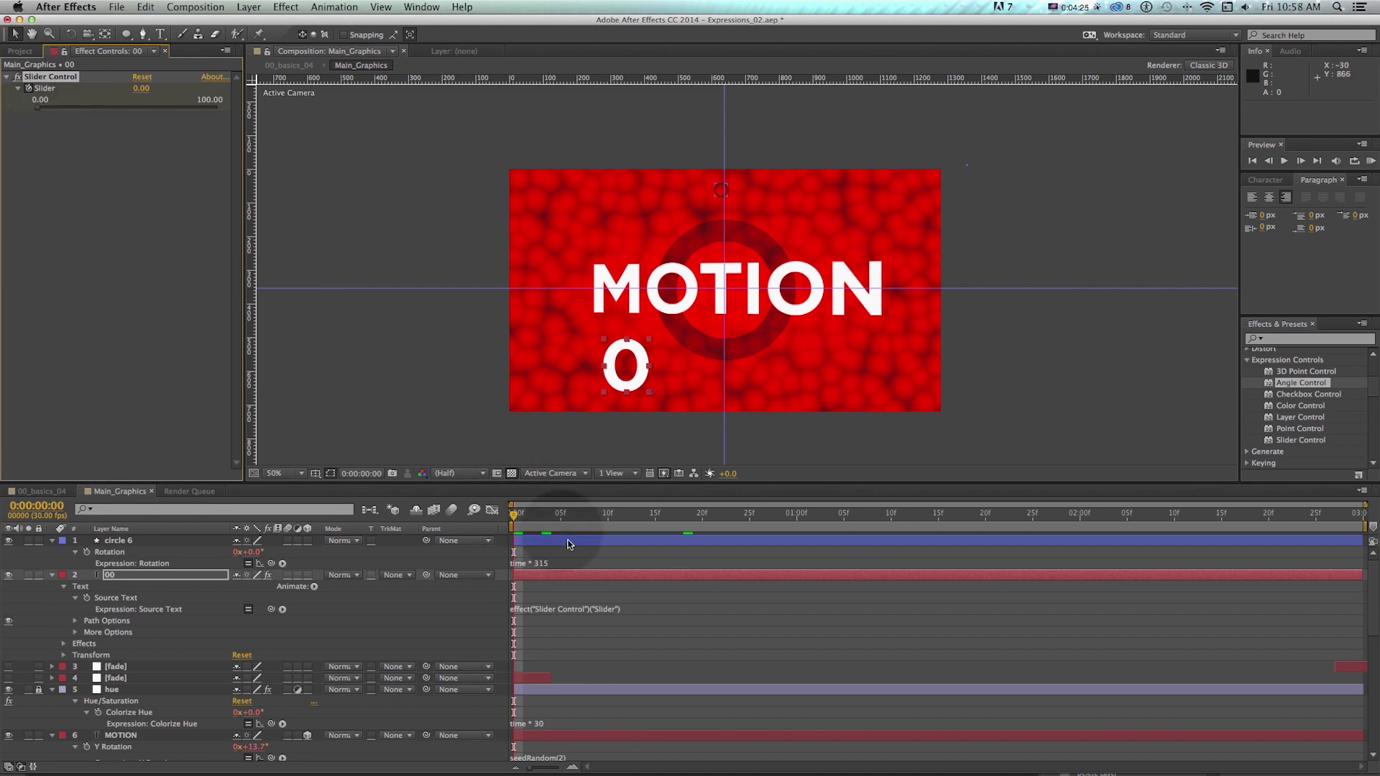
key(u)
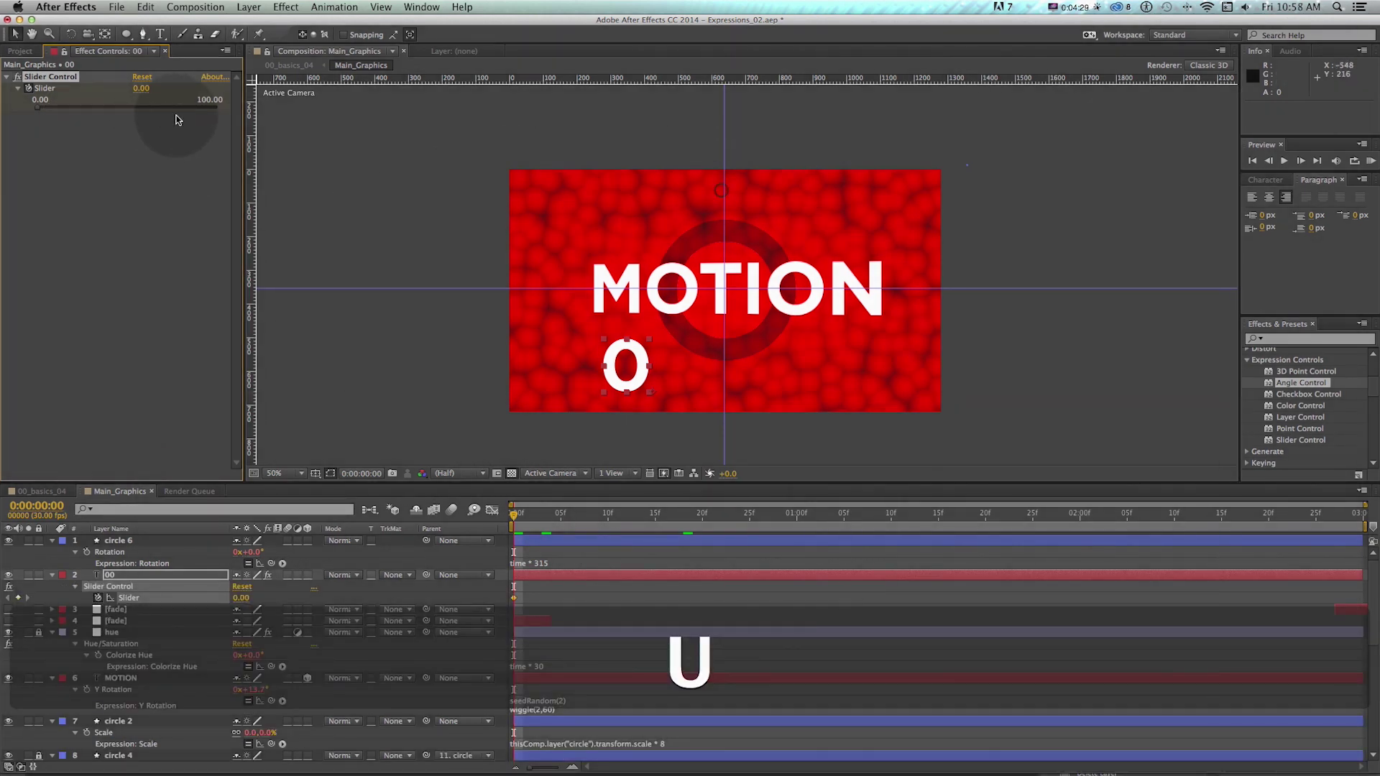
key(shift)
key(shift+Page_Down)
key(shift+Page_Down)
key(shift+Page_Down)
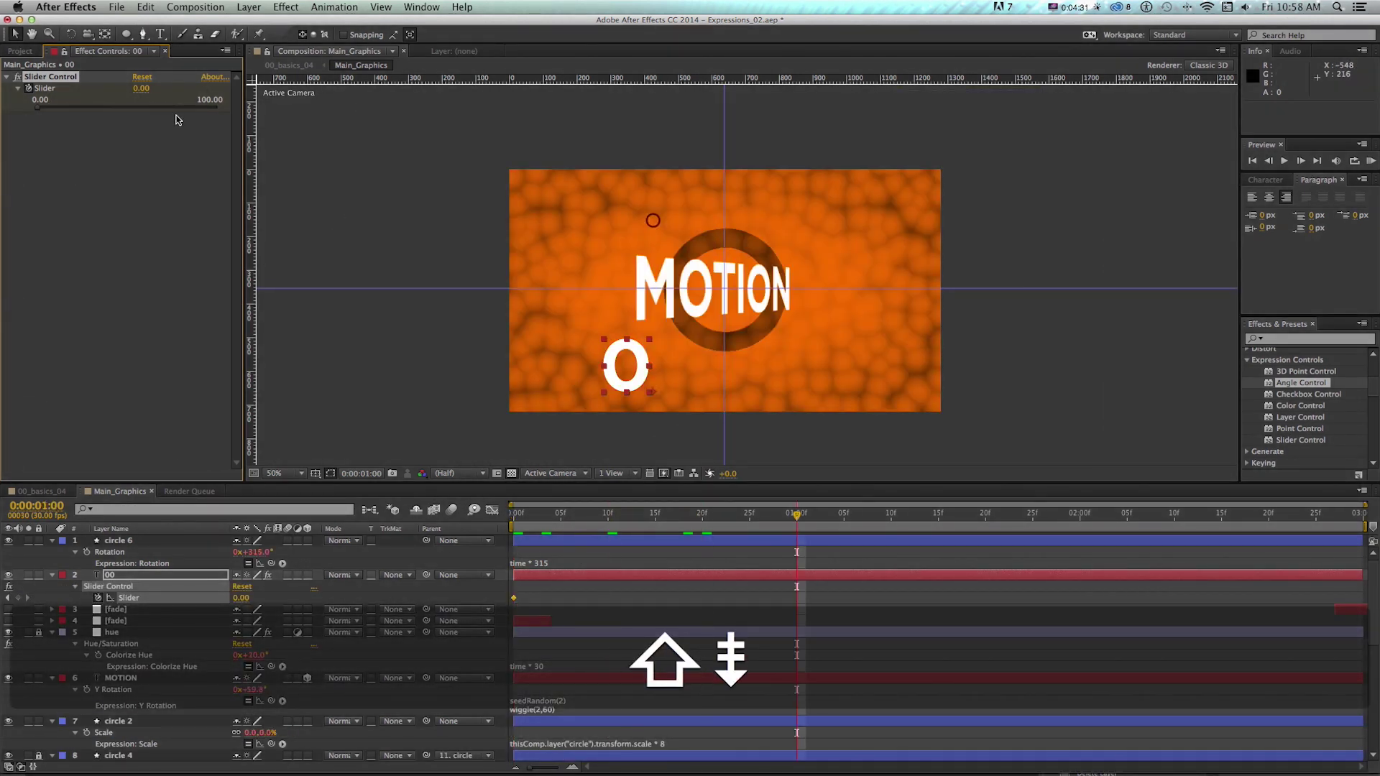
click(142, 89)
text(100)
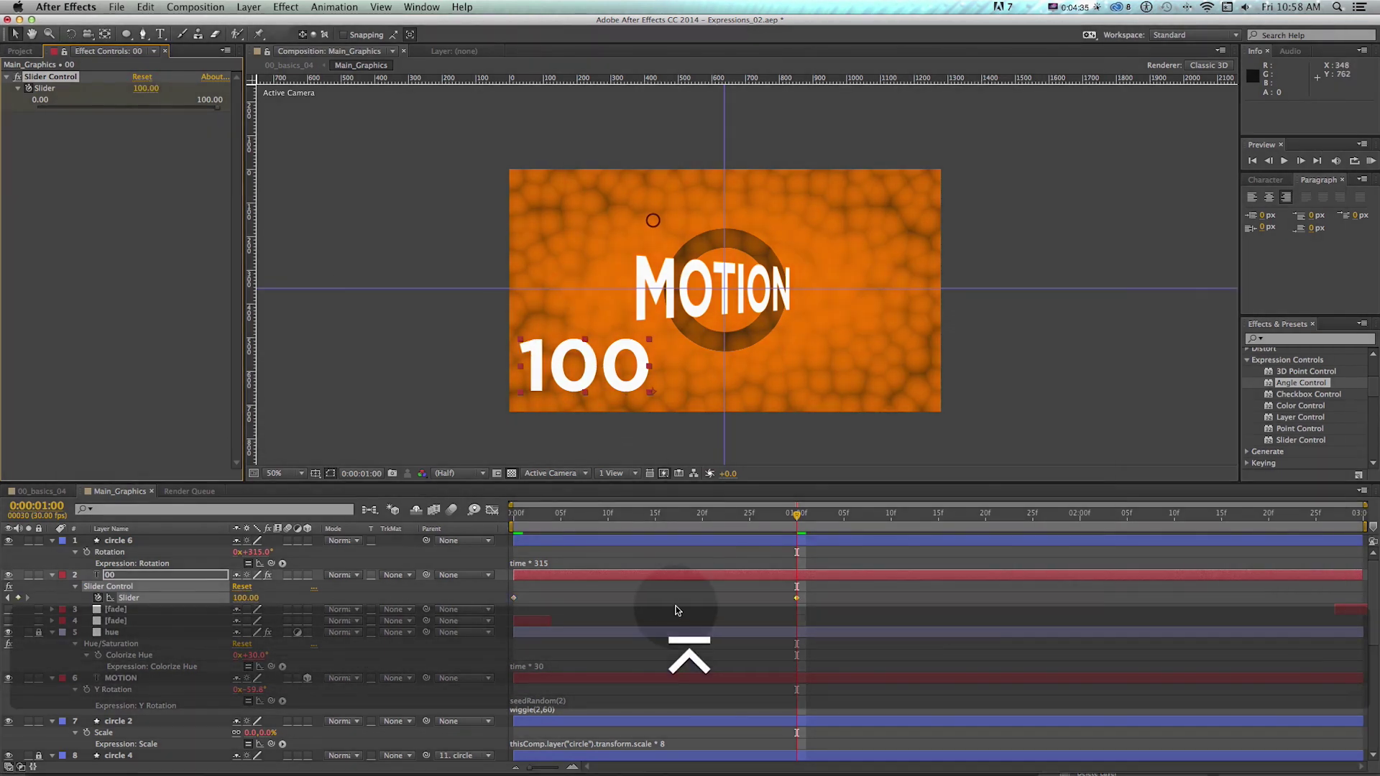
Preview the slider-driven counter, try moving the number horizontally at frame 14, and undo the change
key(KP_0)
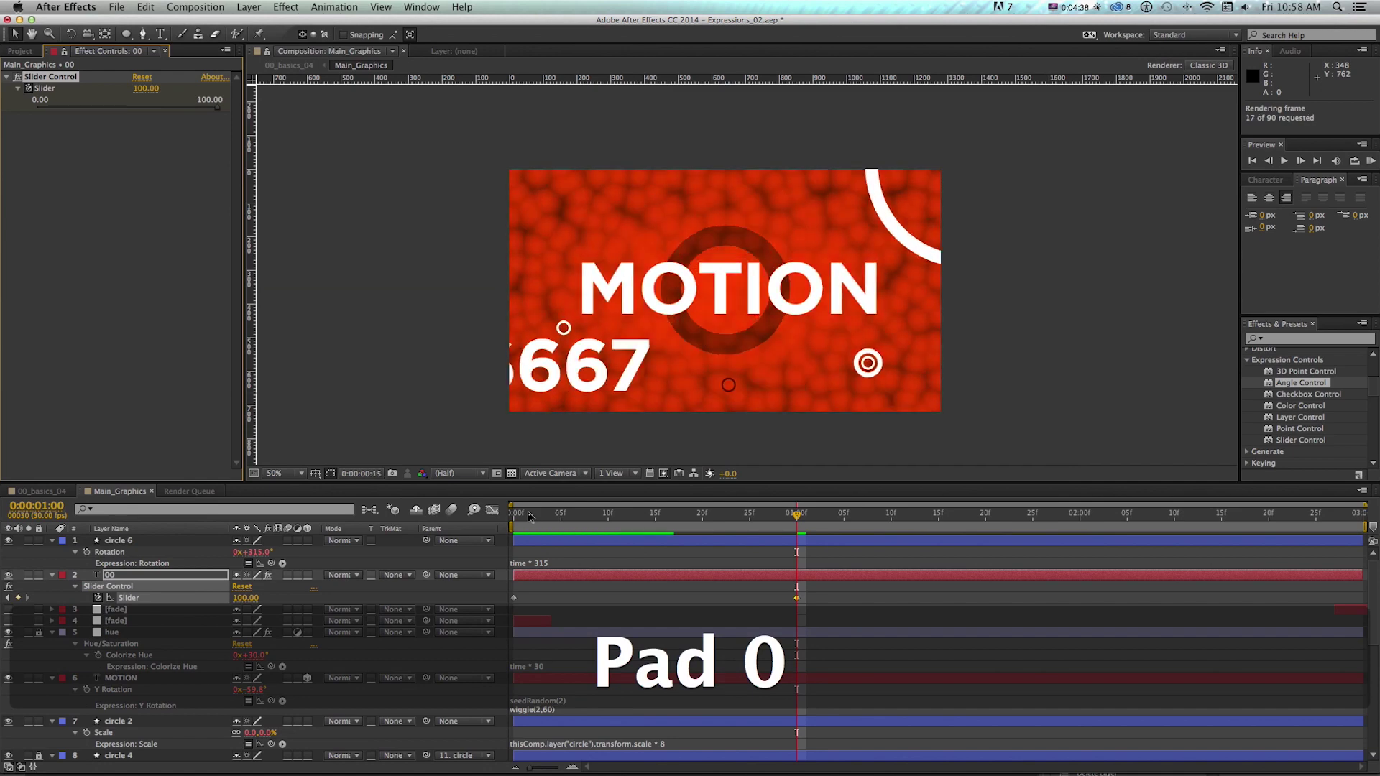
key(space)
drag(580, 410, 1167, 368)
key(super+z)
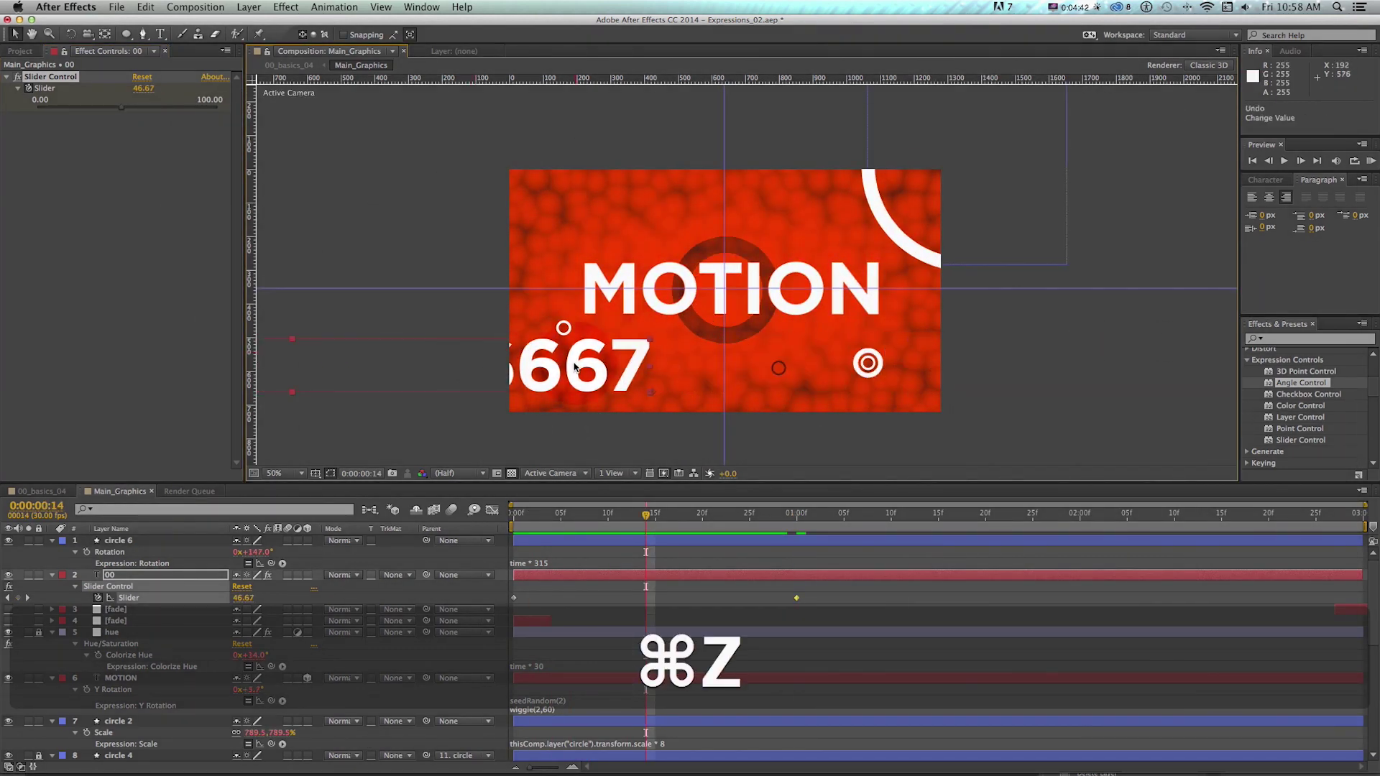
Wrap the 00 layer's Source Text expression in Math.round() so it reads Math.round(effect("Slider Control")("Slider"))
key(e)
key(e)
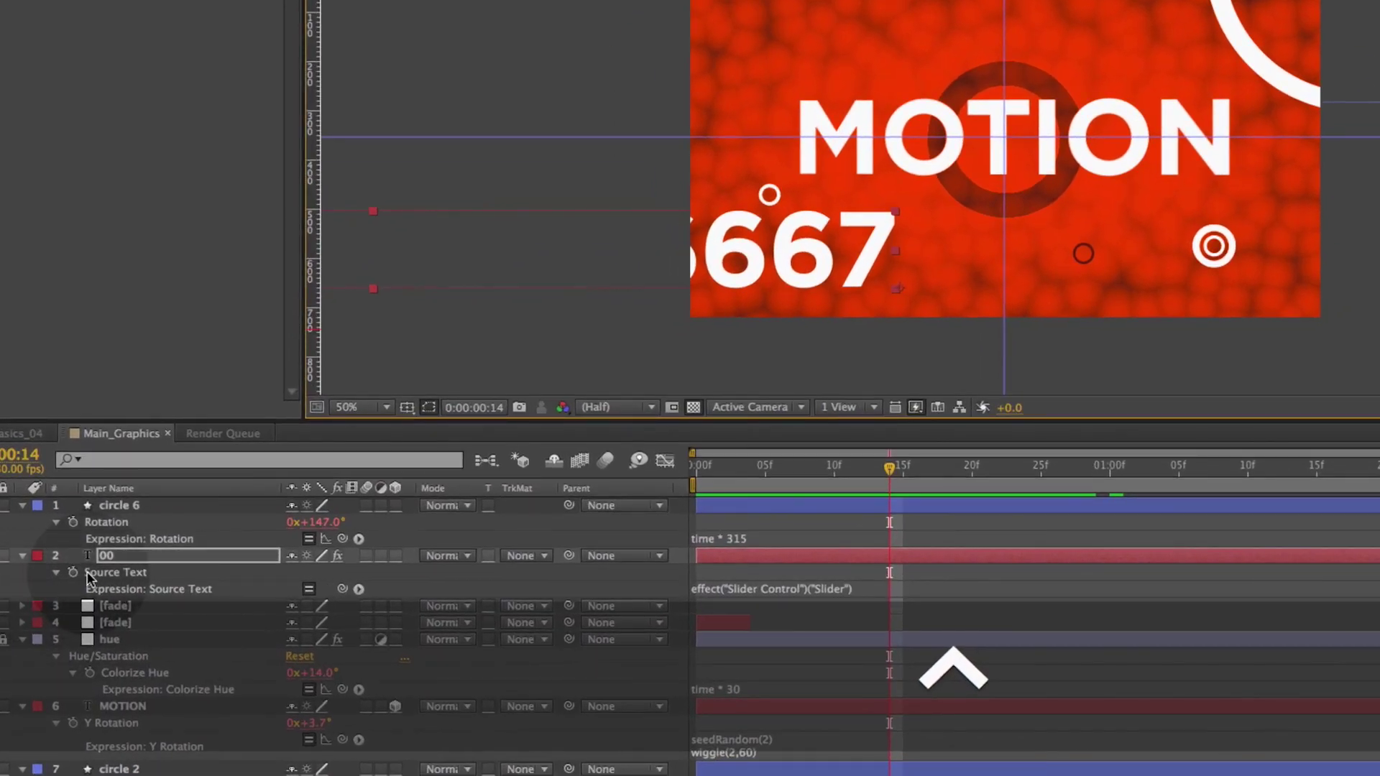
click(846, 588)
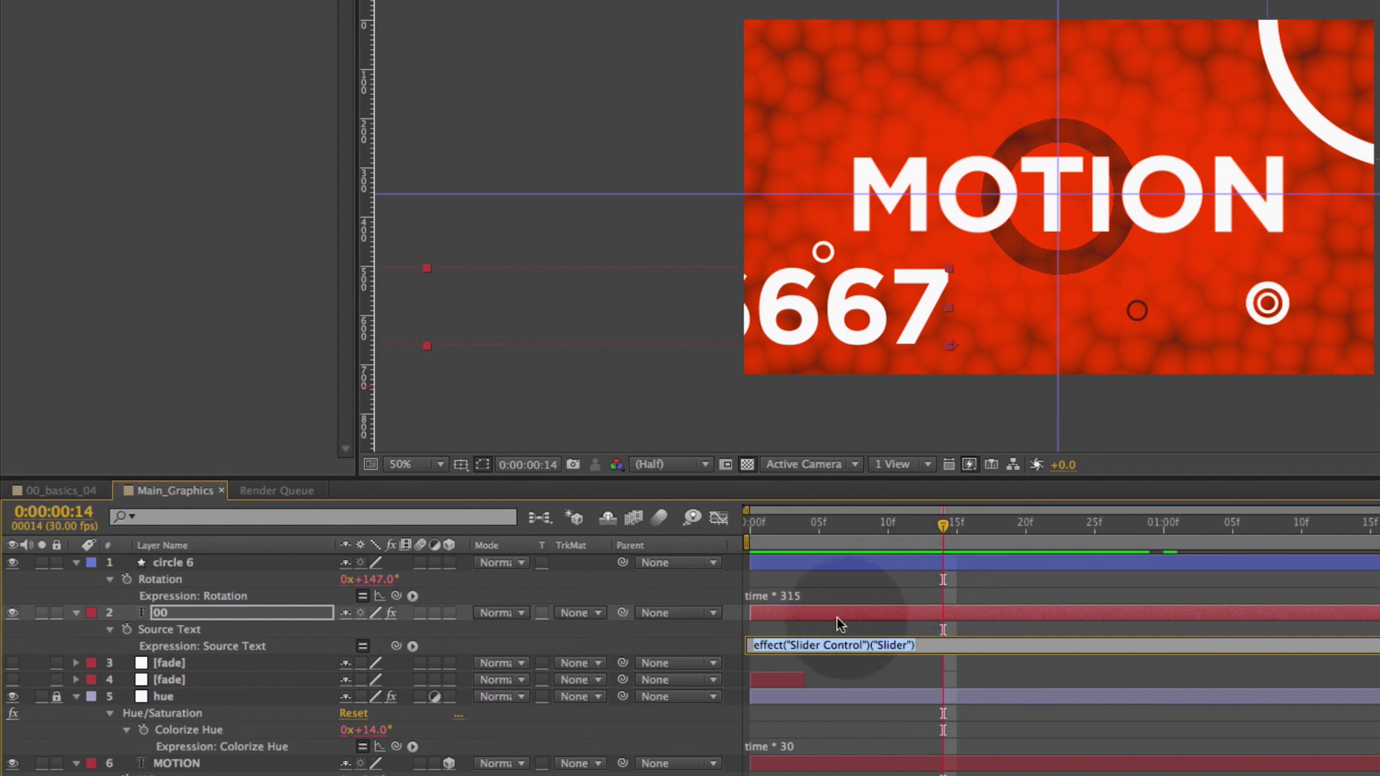
text(M)
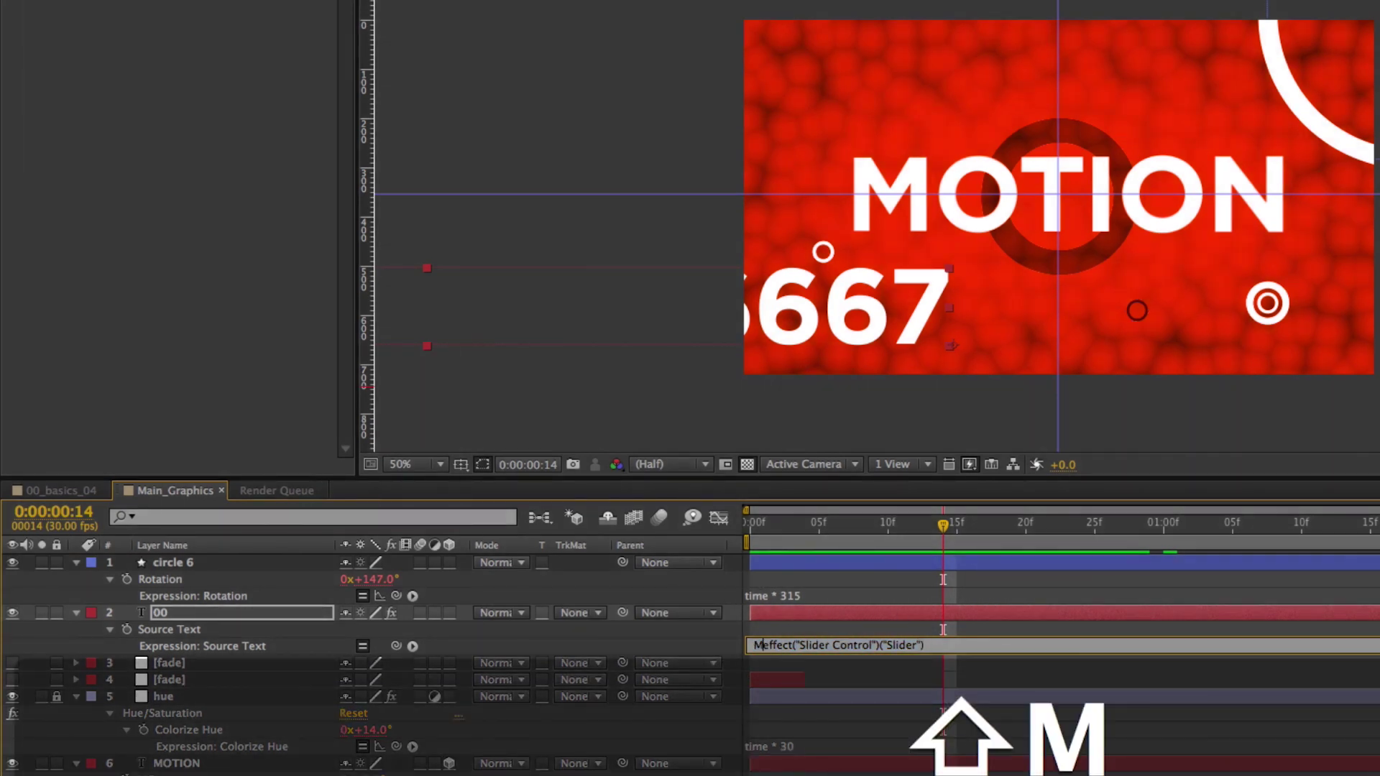
text(ath.round()
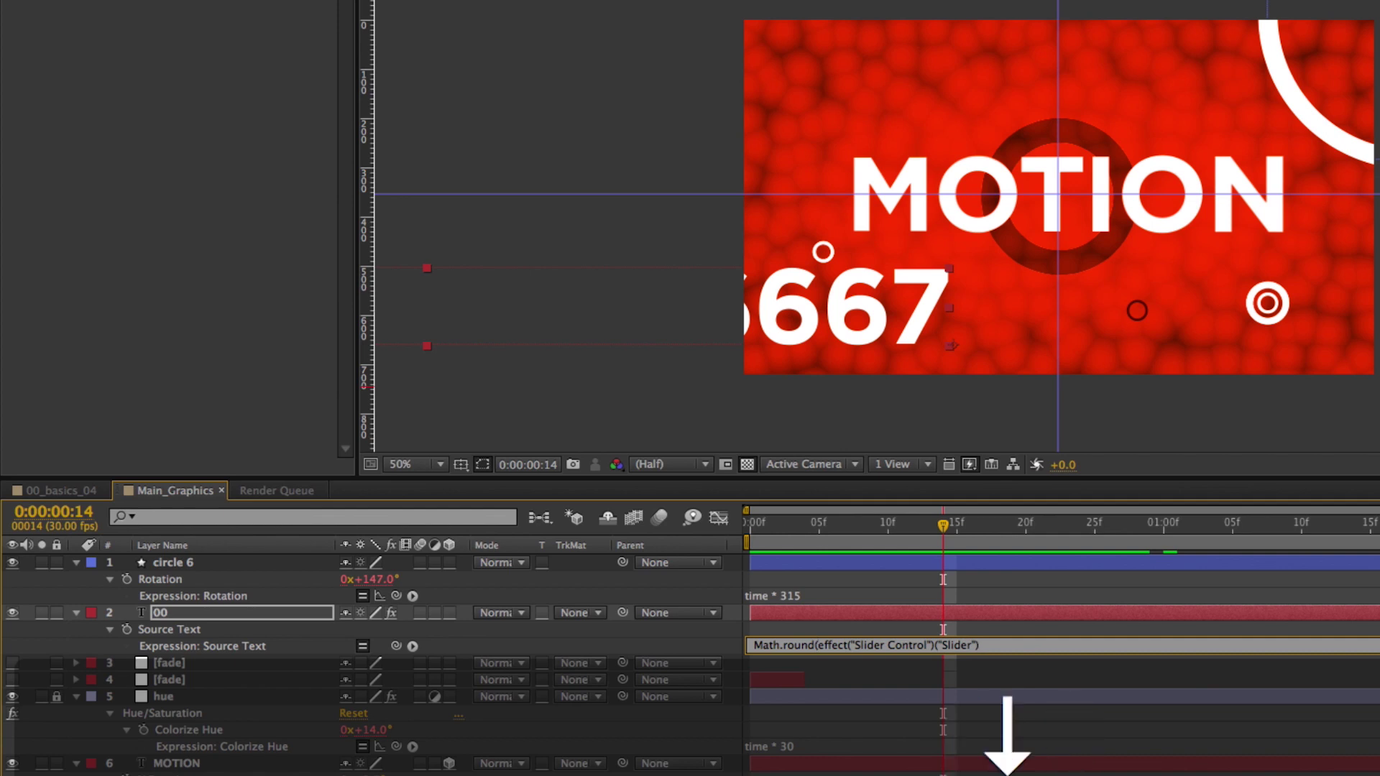
text())
key(KP_Enter)
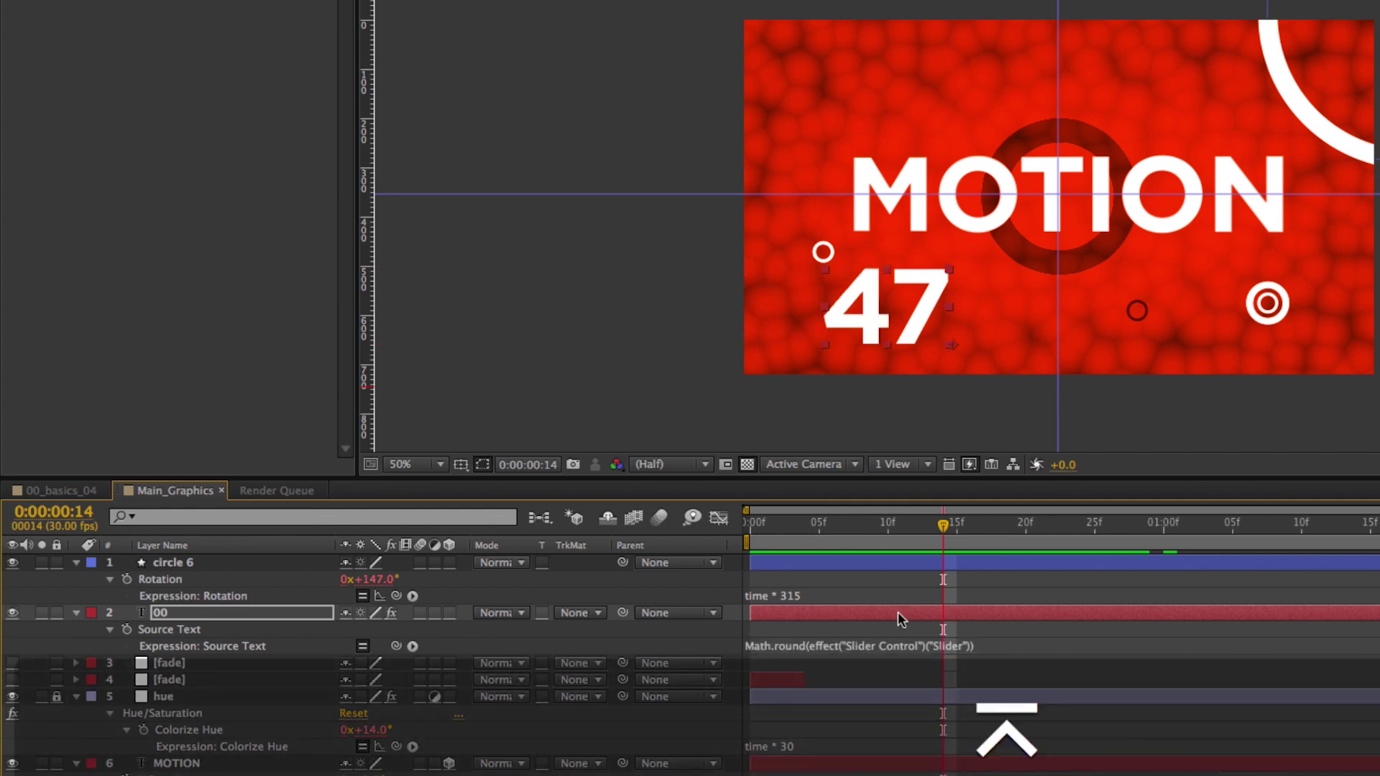
Scrub through the opening frames of Main_Graphics to check the rounded counter
drag(751, 522, 875, 520)
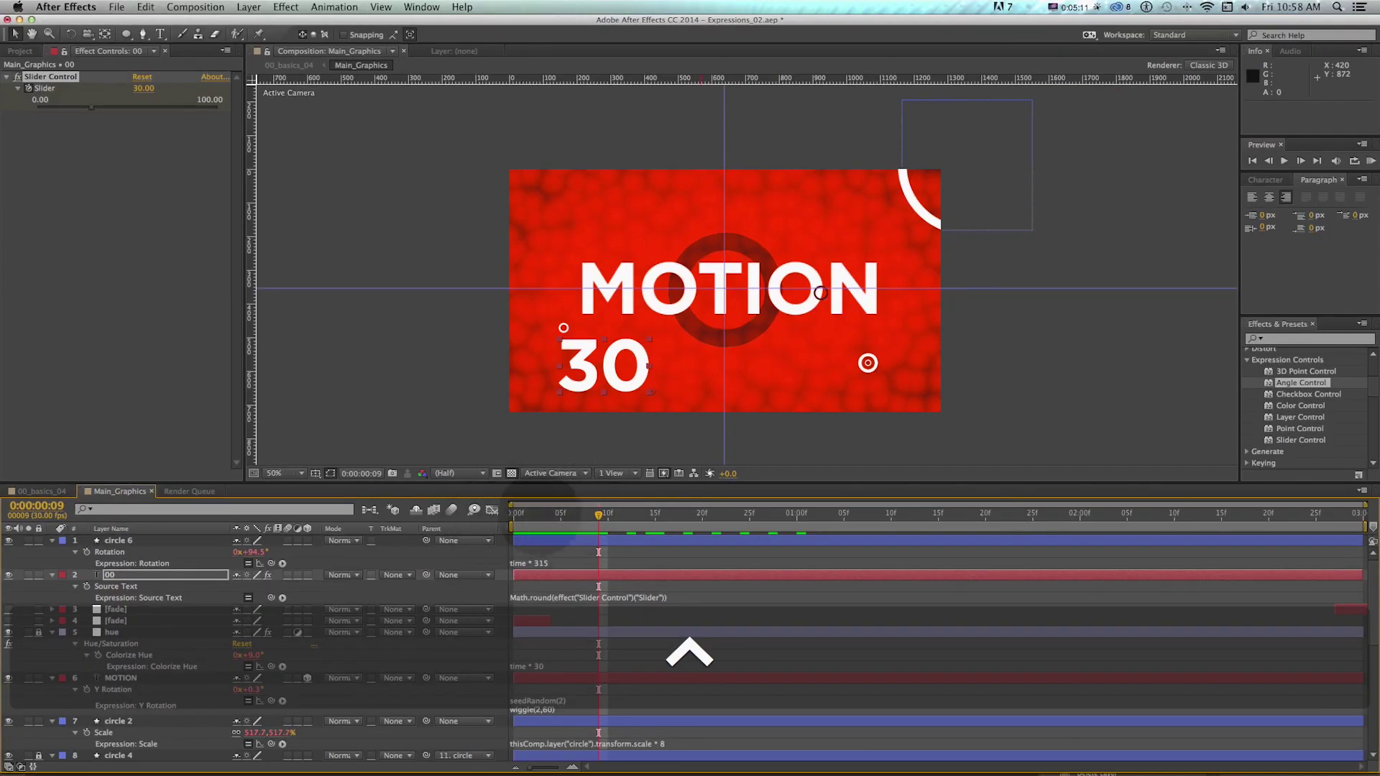
drag(540, 512, 569, 514)
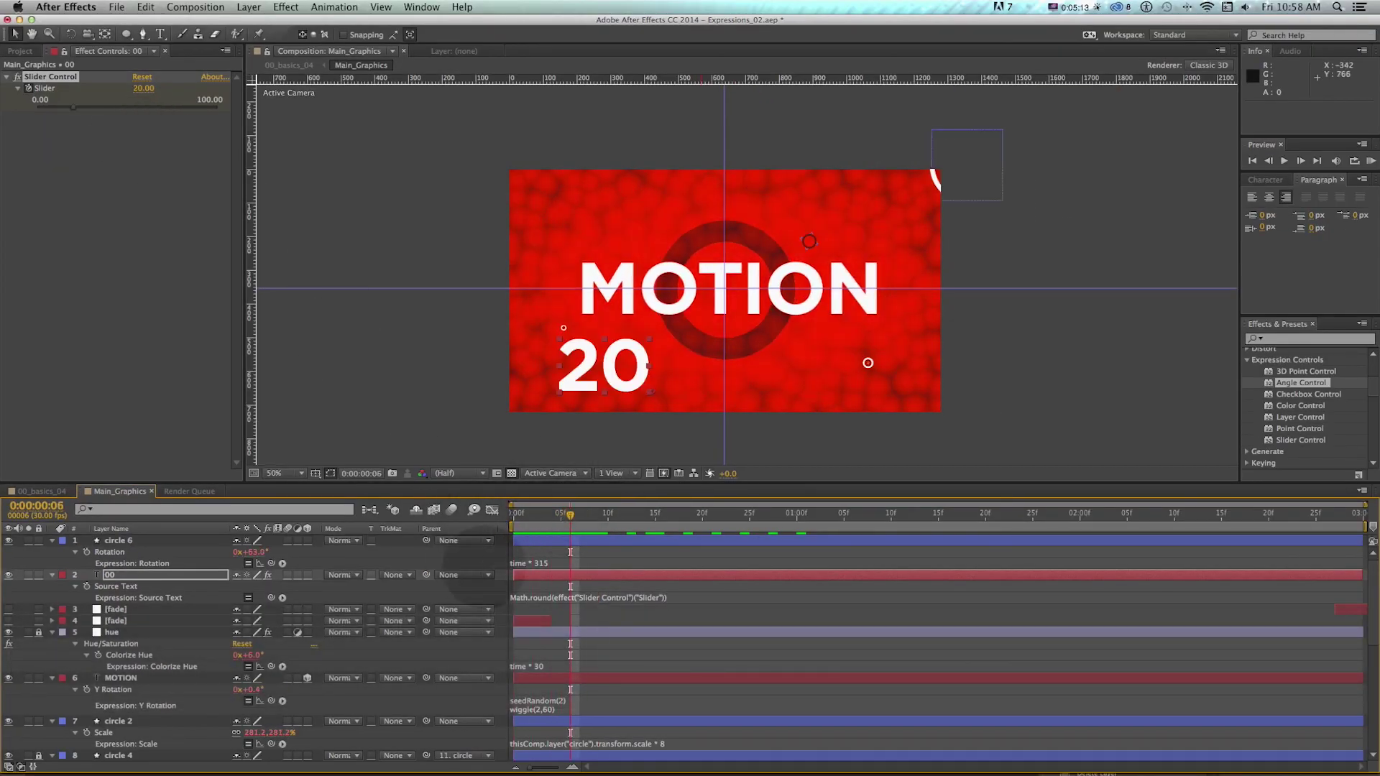
drag(570, 514, 608, 516)
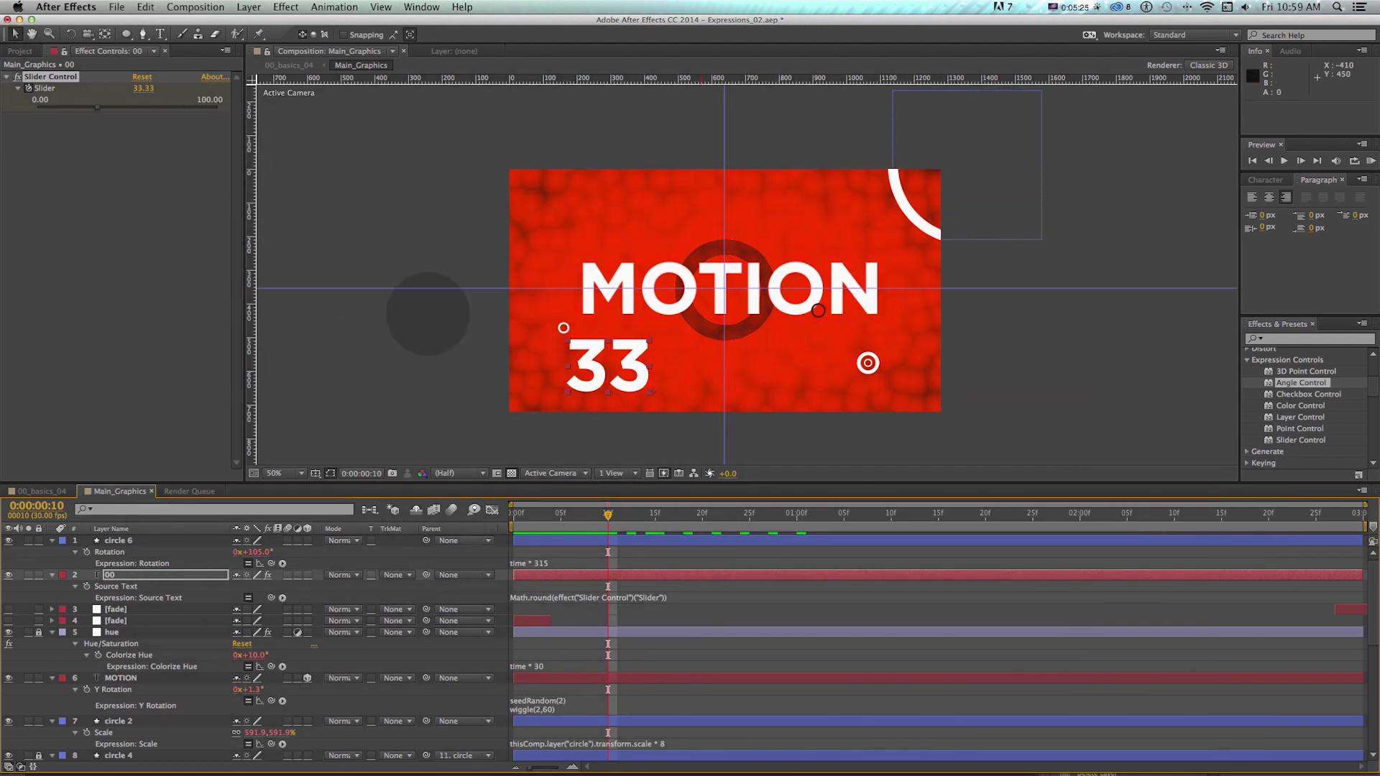
In the BG 1 layer's Mask Expansion expression, replace the wiggle's frequency with a link to the 00 layer's Slider Control Slider property
scroll(568, 610, down, 5)
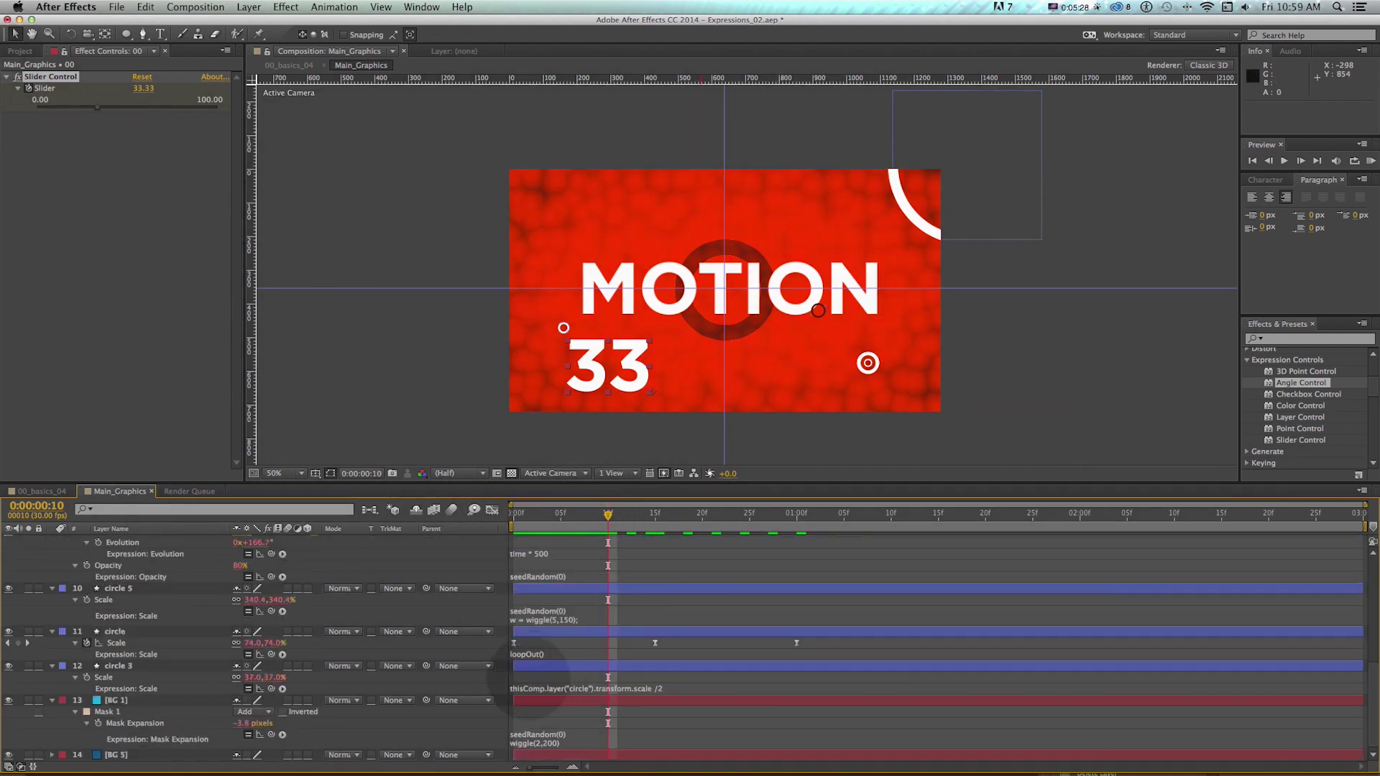
click(539, 736)
click(540, 742)
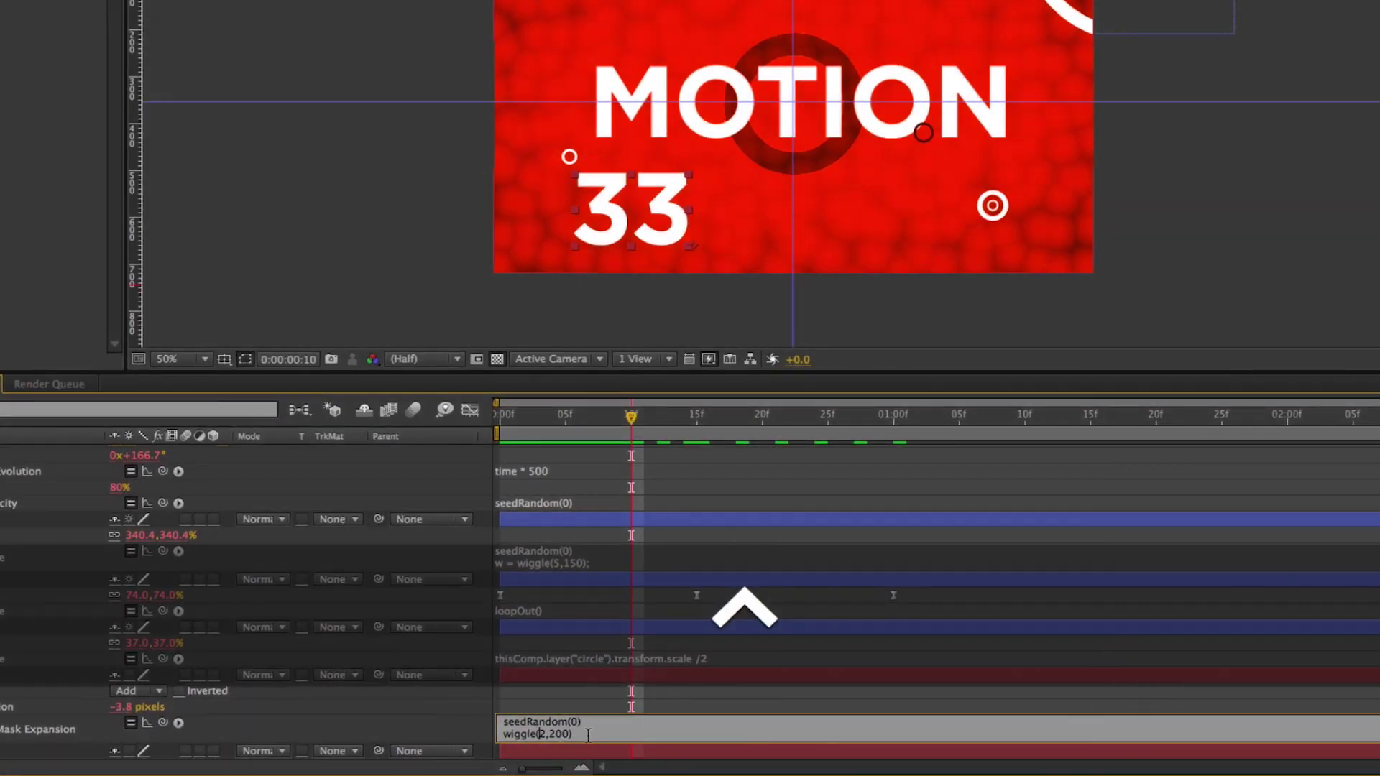
key(shift+Right)
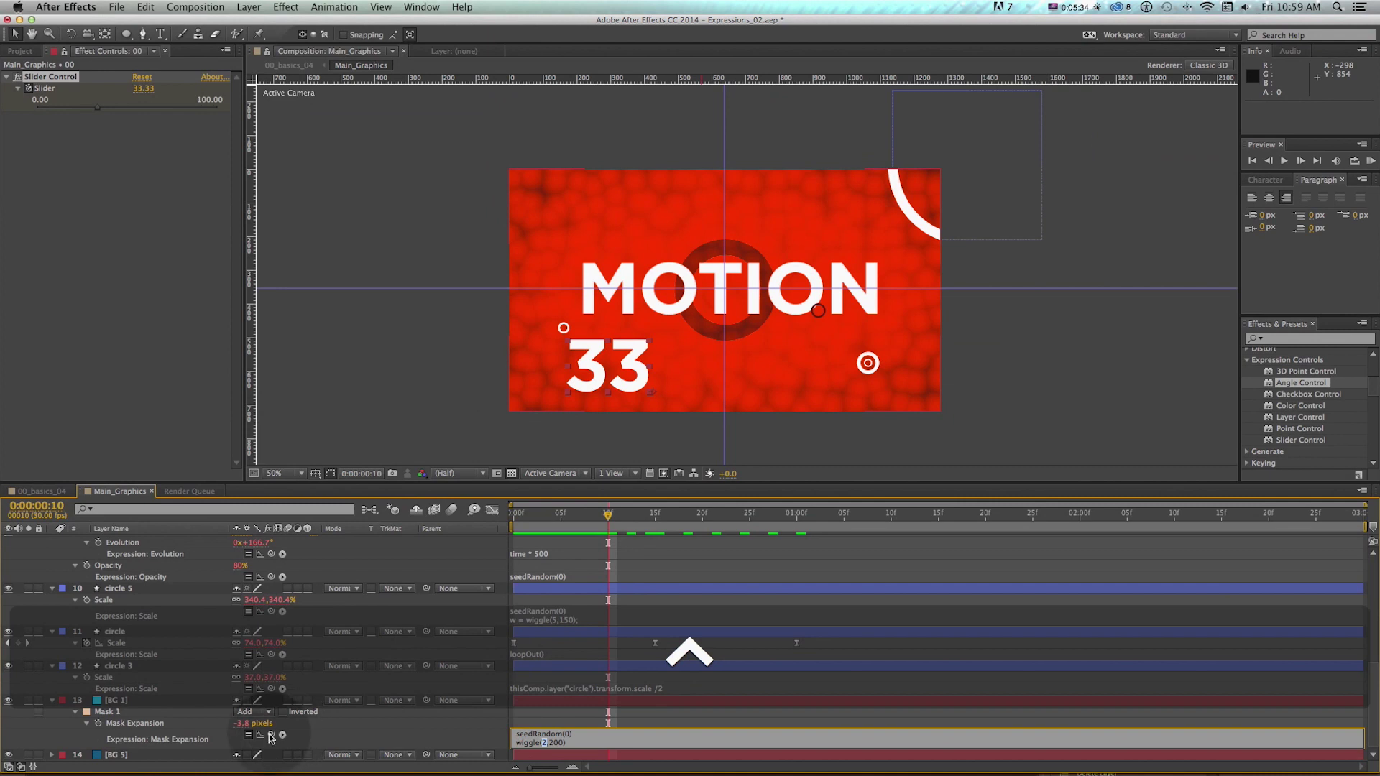
drag(271, 734, 56, 94)
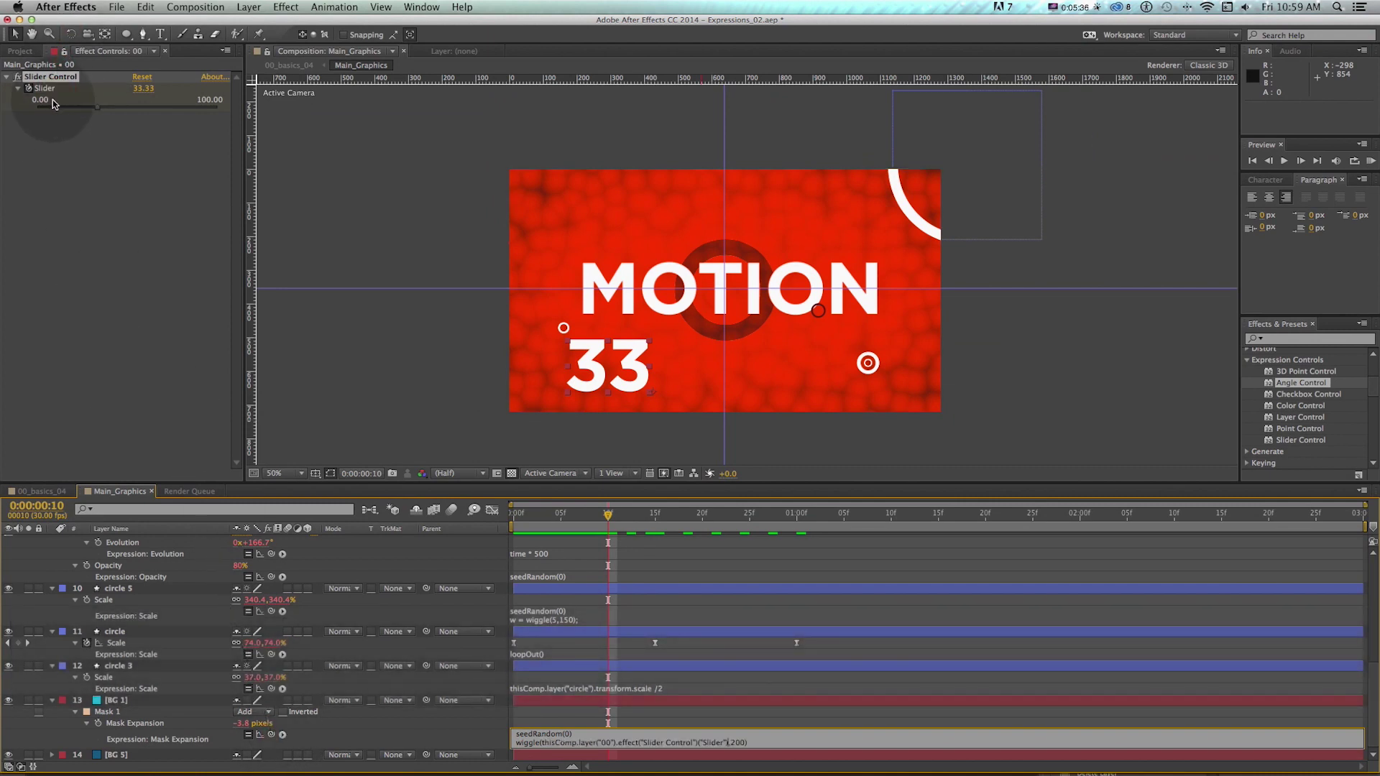
key(KP_Enter)
click(662, 621)
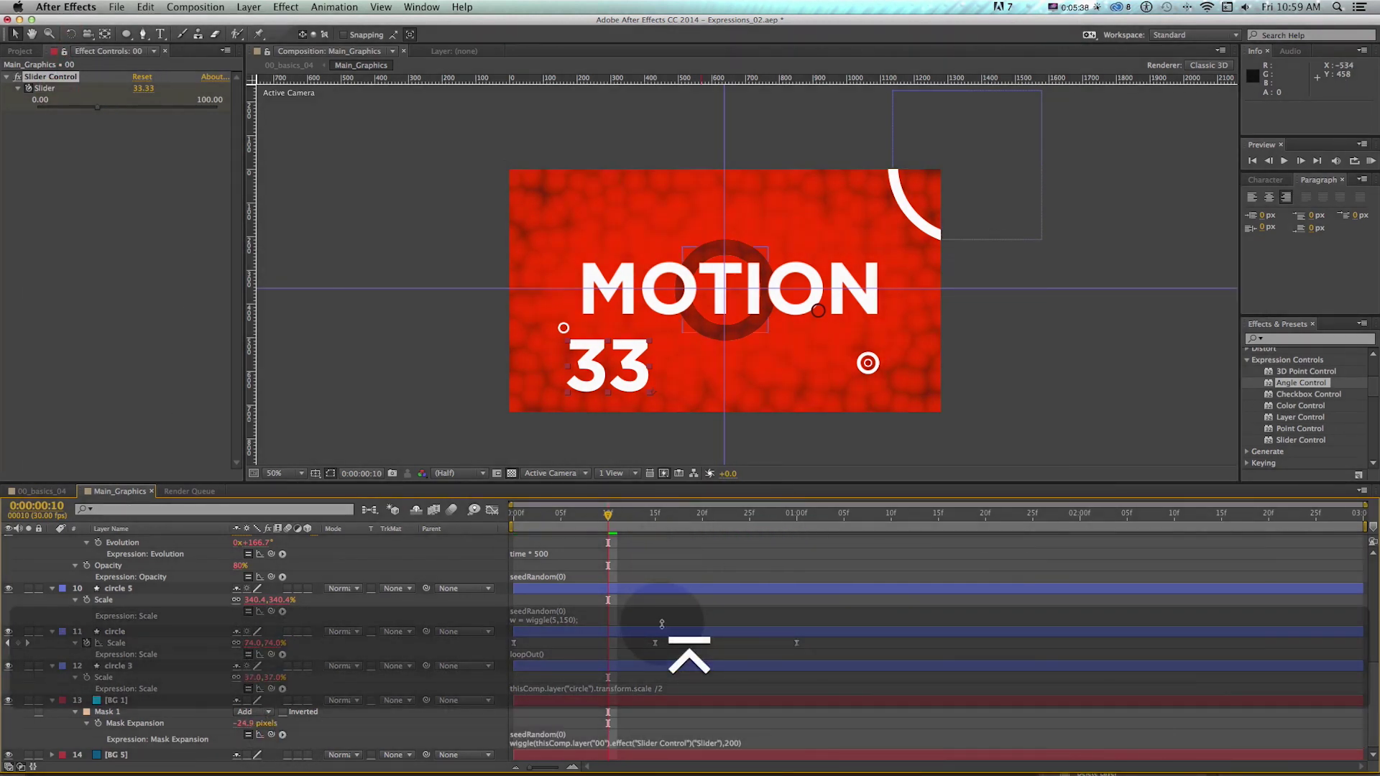
Play a RAM preview of Main_Graphics and scrub past the one-second mark to review the counter and background animation
scroll(831, 200, down, 2)
key(v)
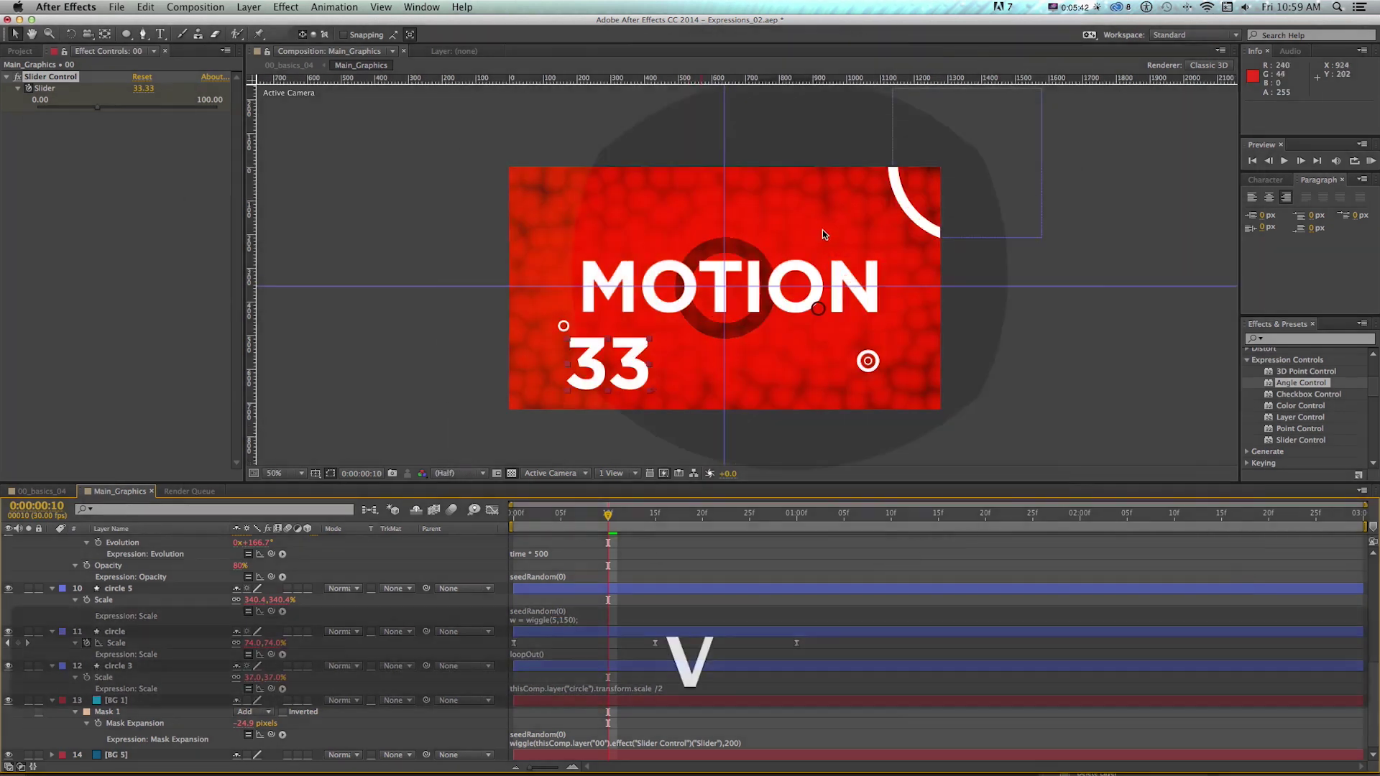
key(space)
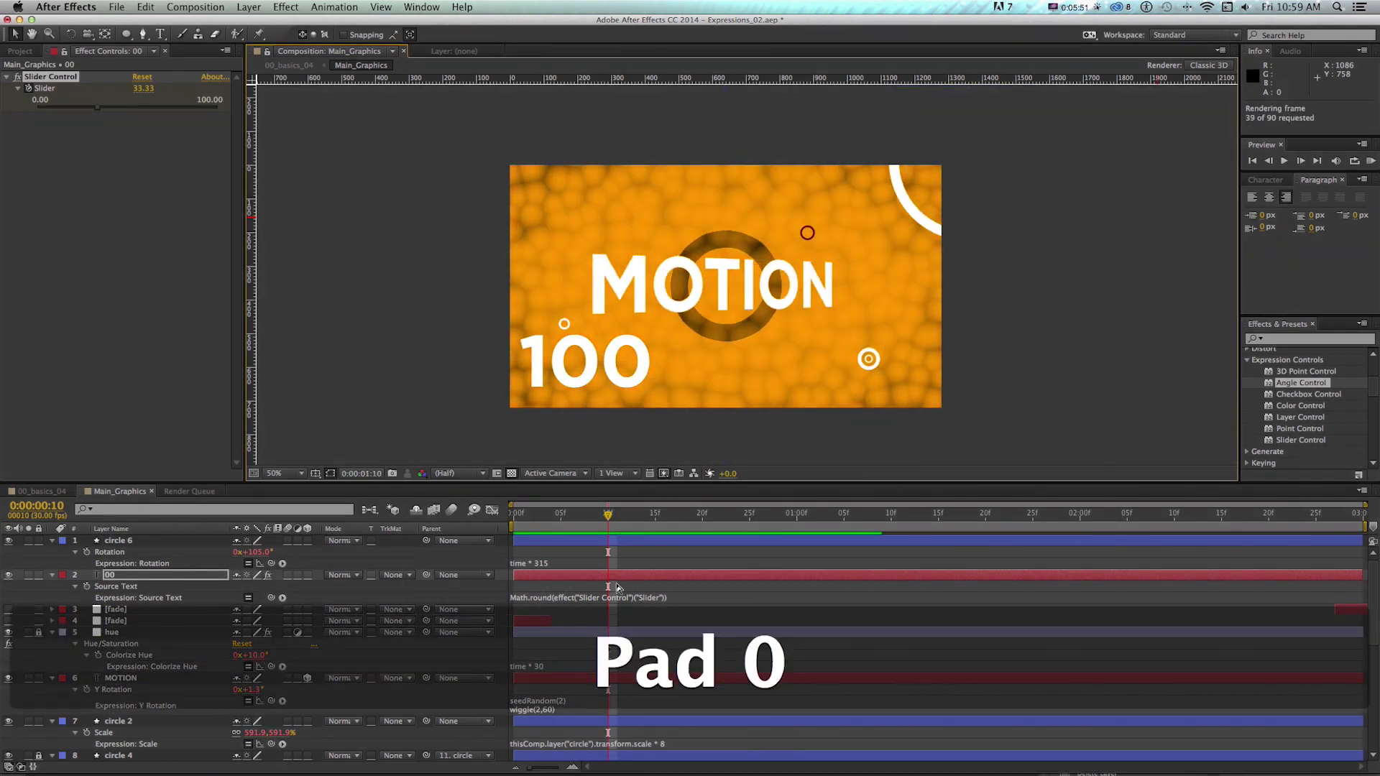
key(KP_0)
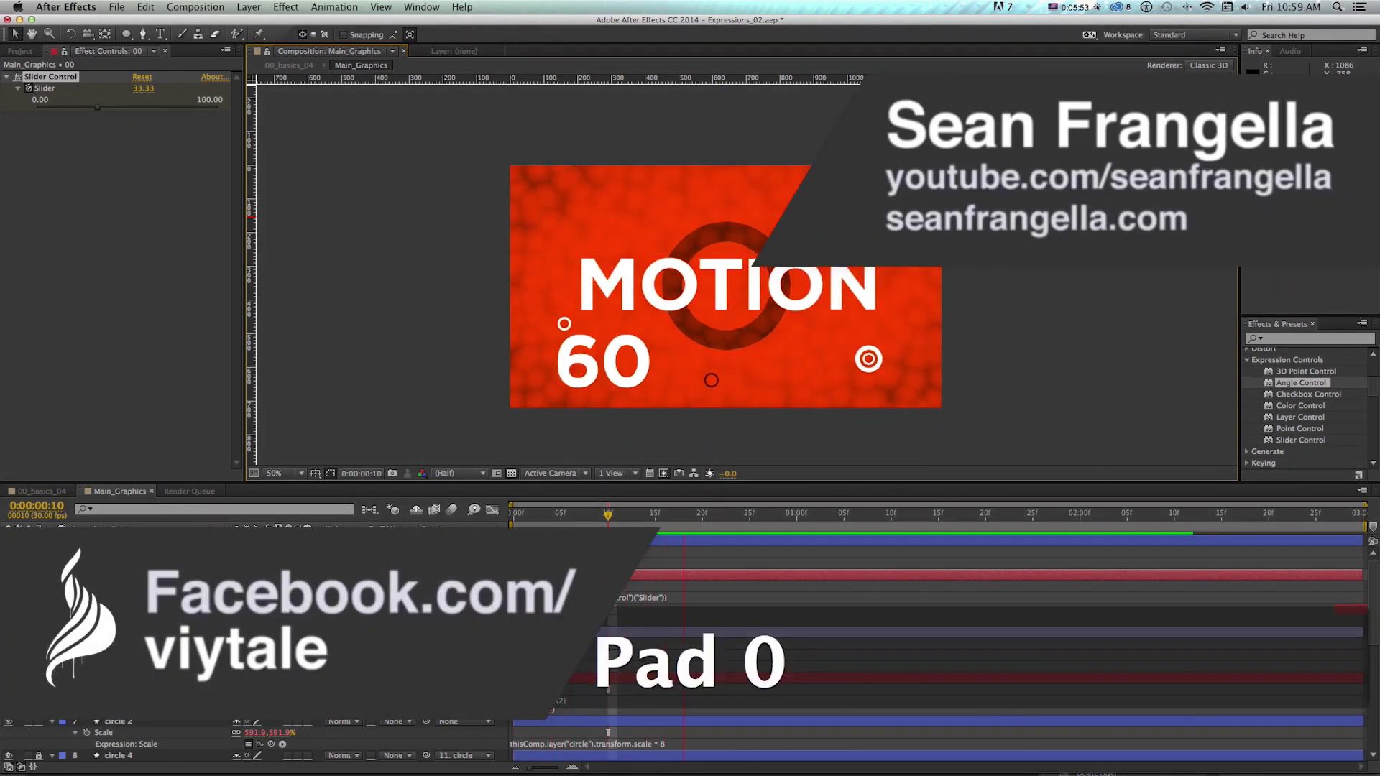
key(space)
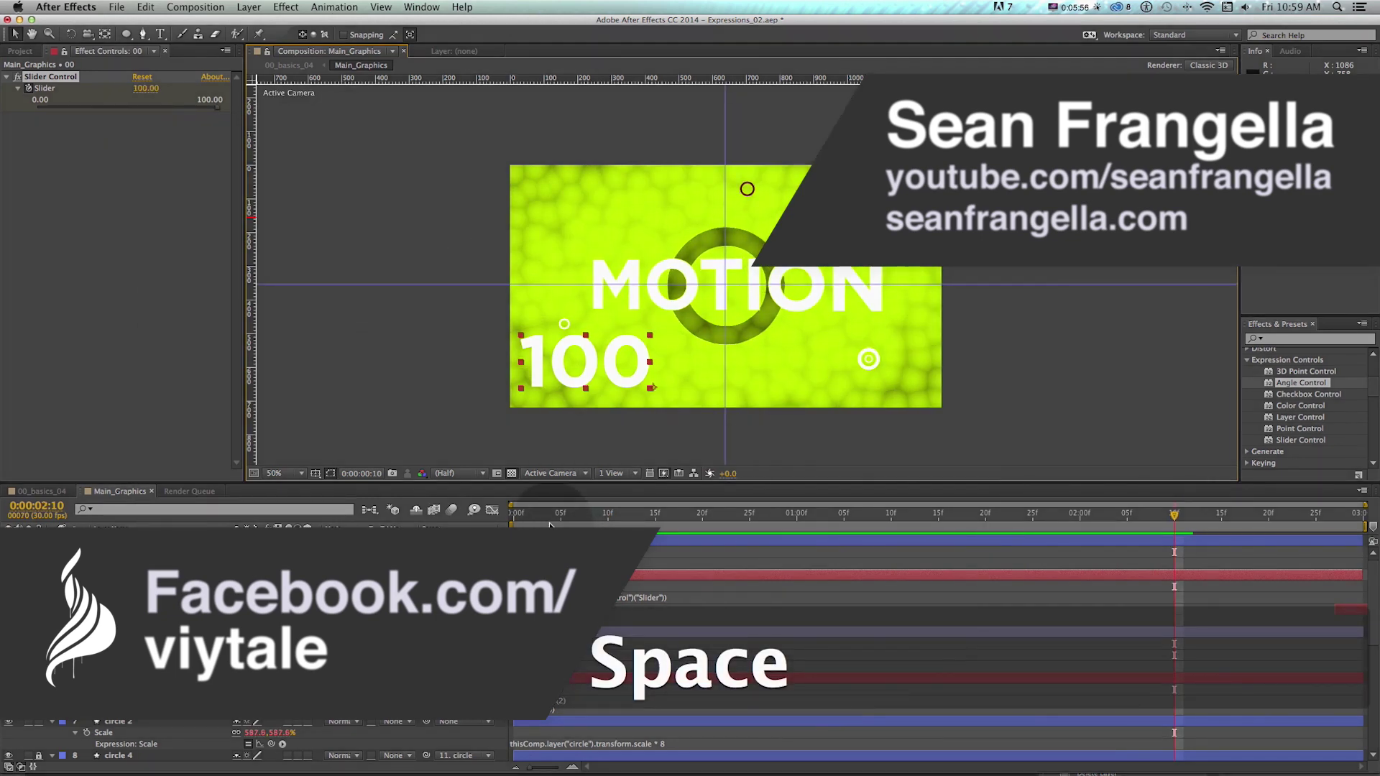
drag(523, 514, 832, 515)
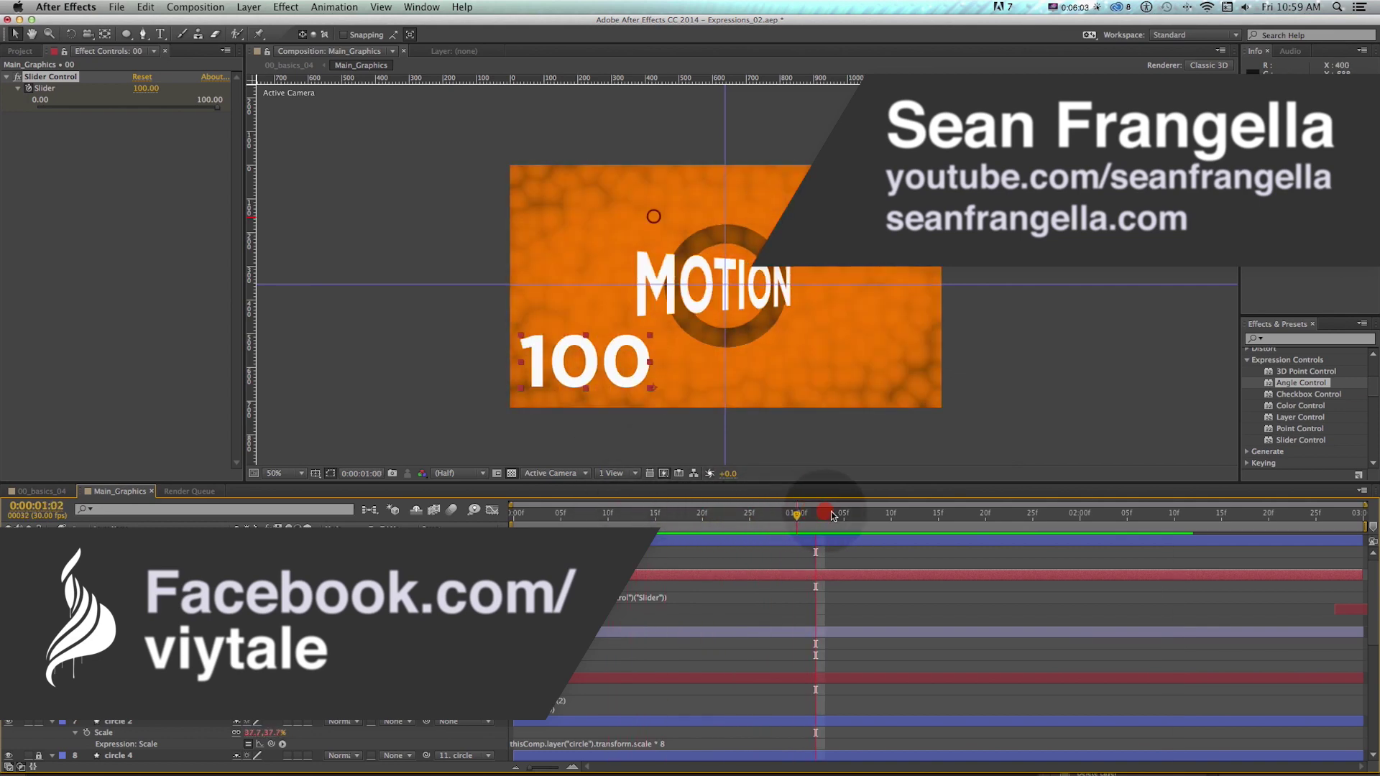